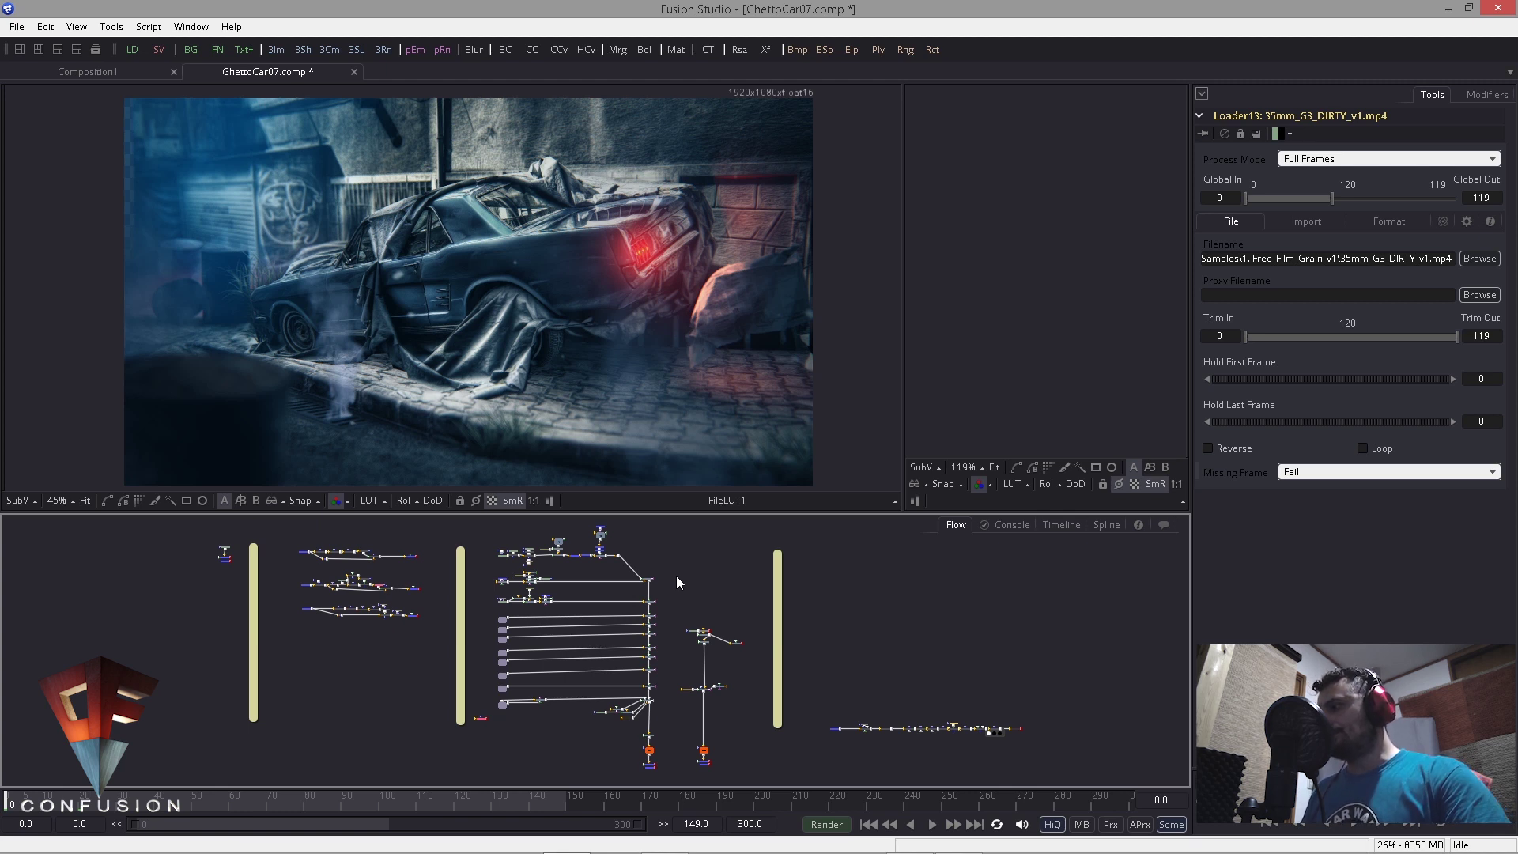
Step: Examine the whole node flow, from the source image nodes through the branches and main merge tree to the separate final chain
drag(304, 652, 326, 649)
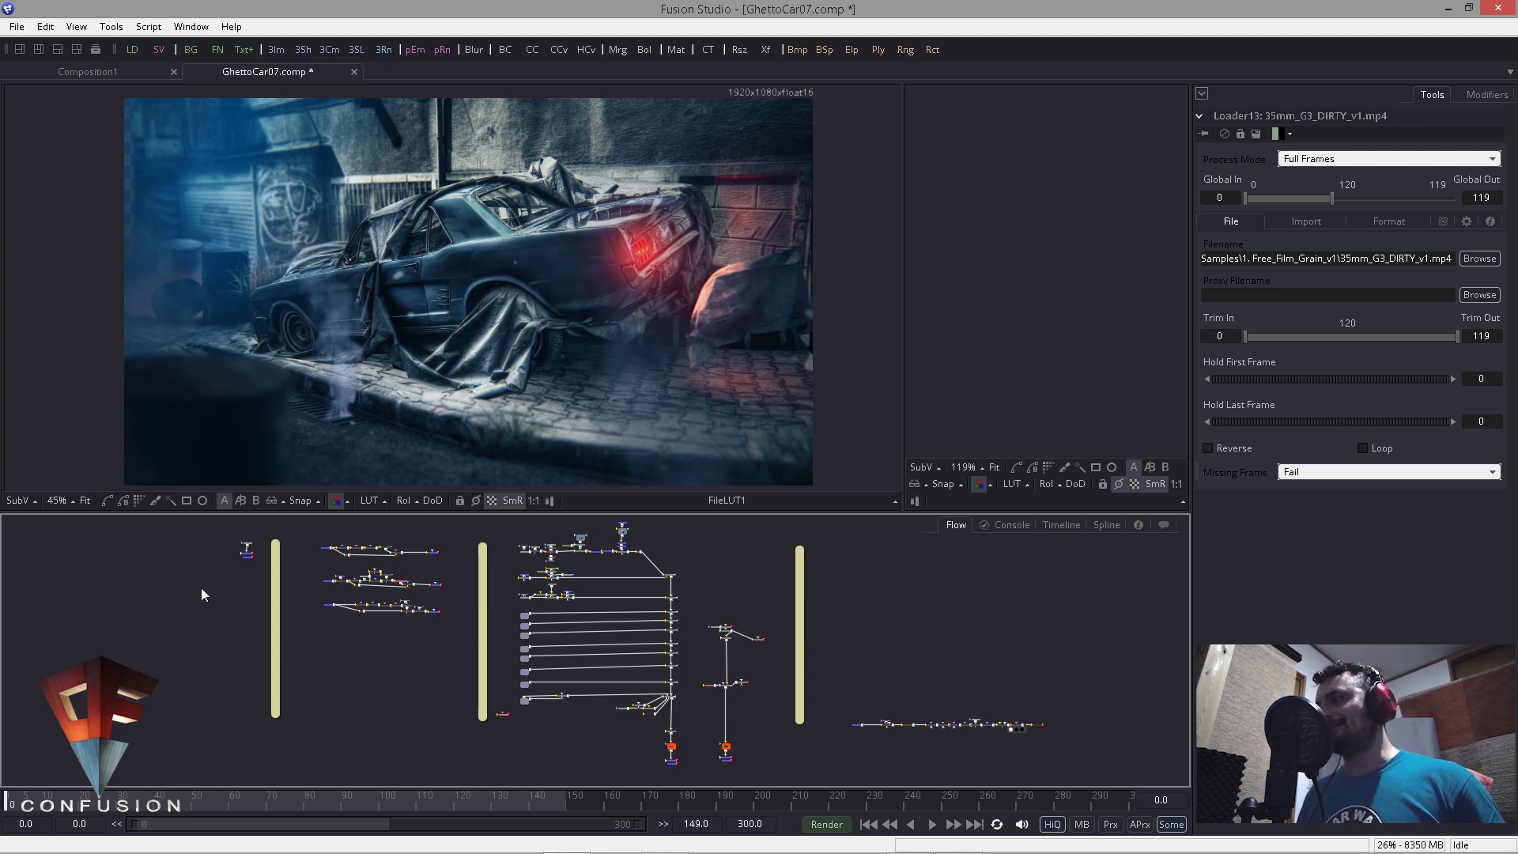
drag(289, 597, 316, 605)
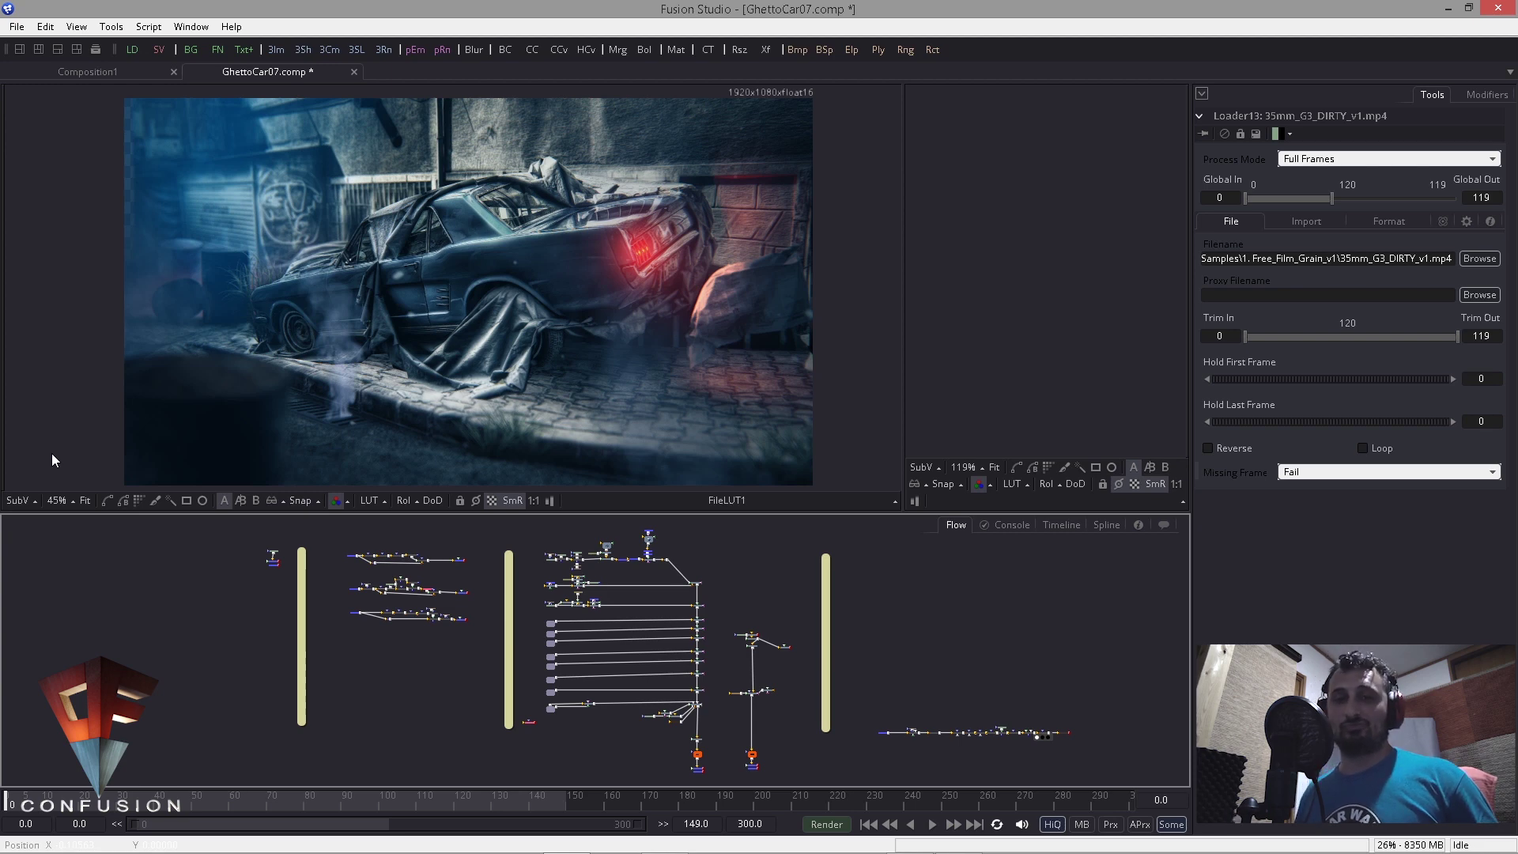
drag(168, 646, 244, 723)
drag(234, 637, 196, 586)
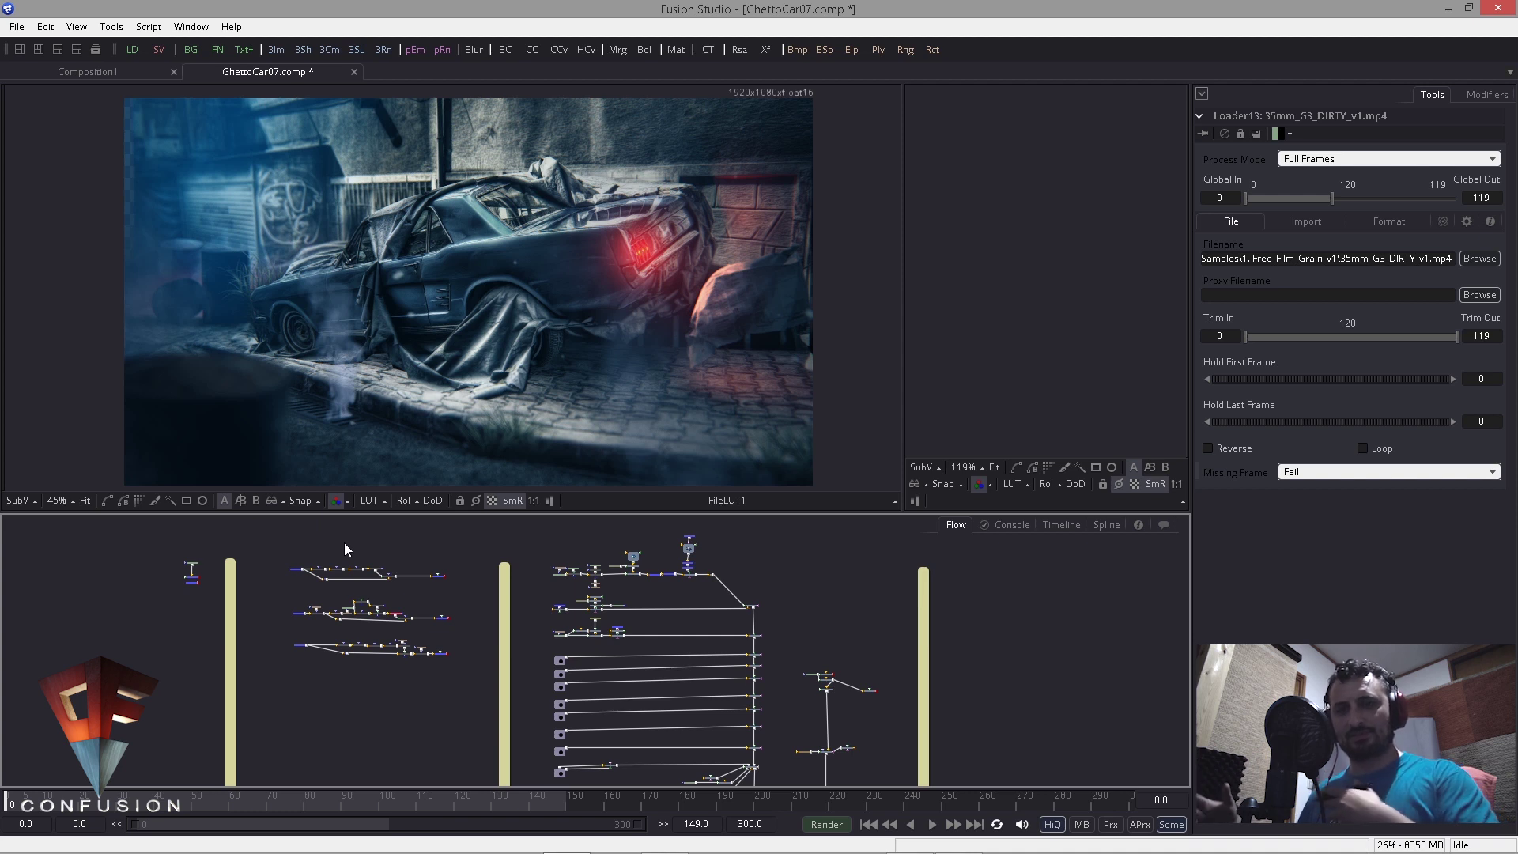
drag(445, 676, 351, 650)
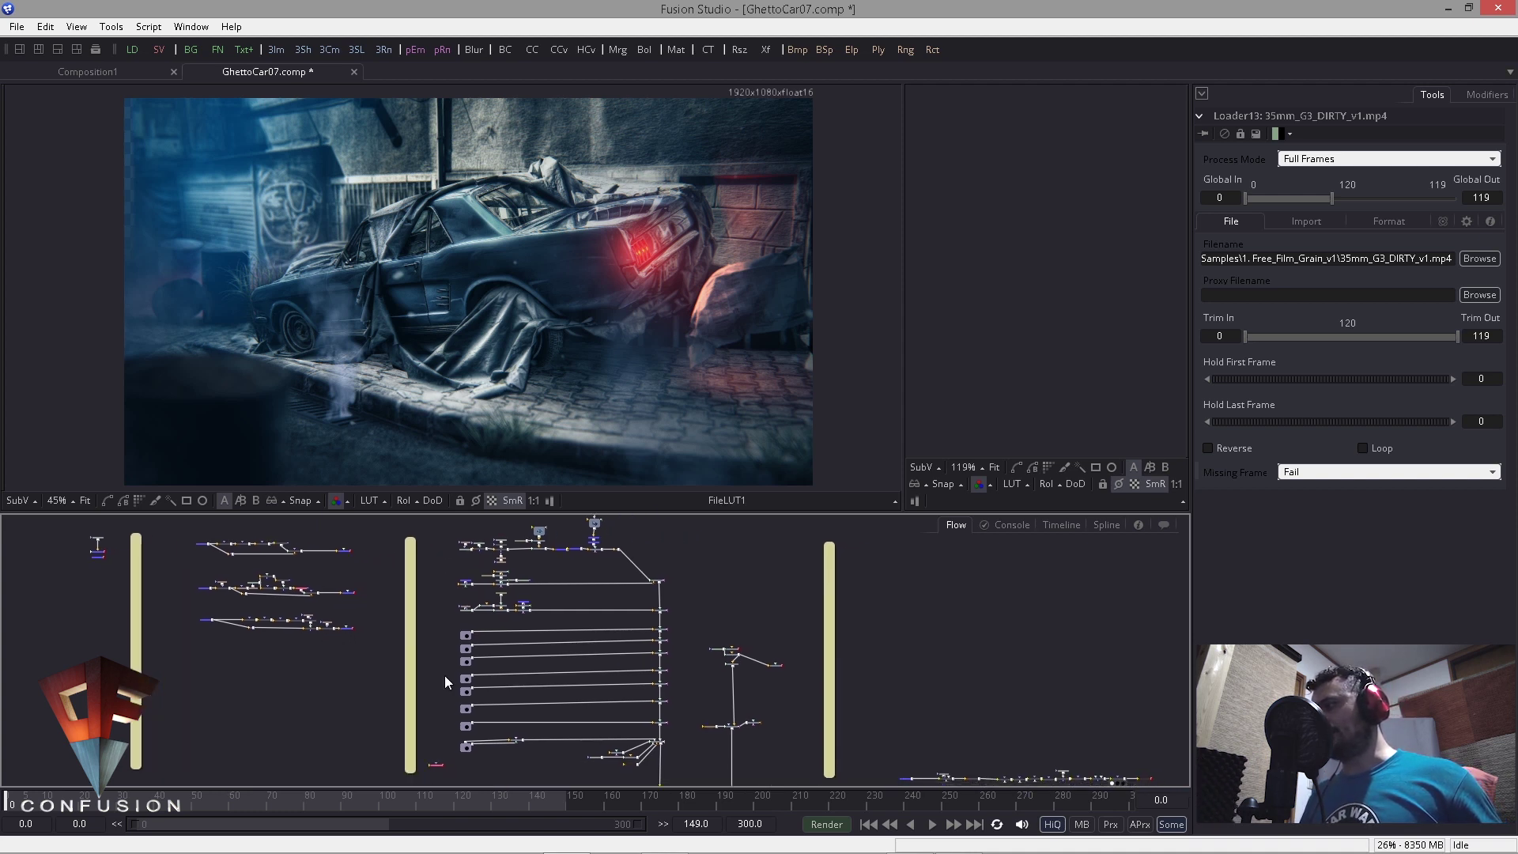
scroll(444, 675, right, 2)
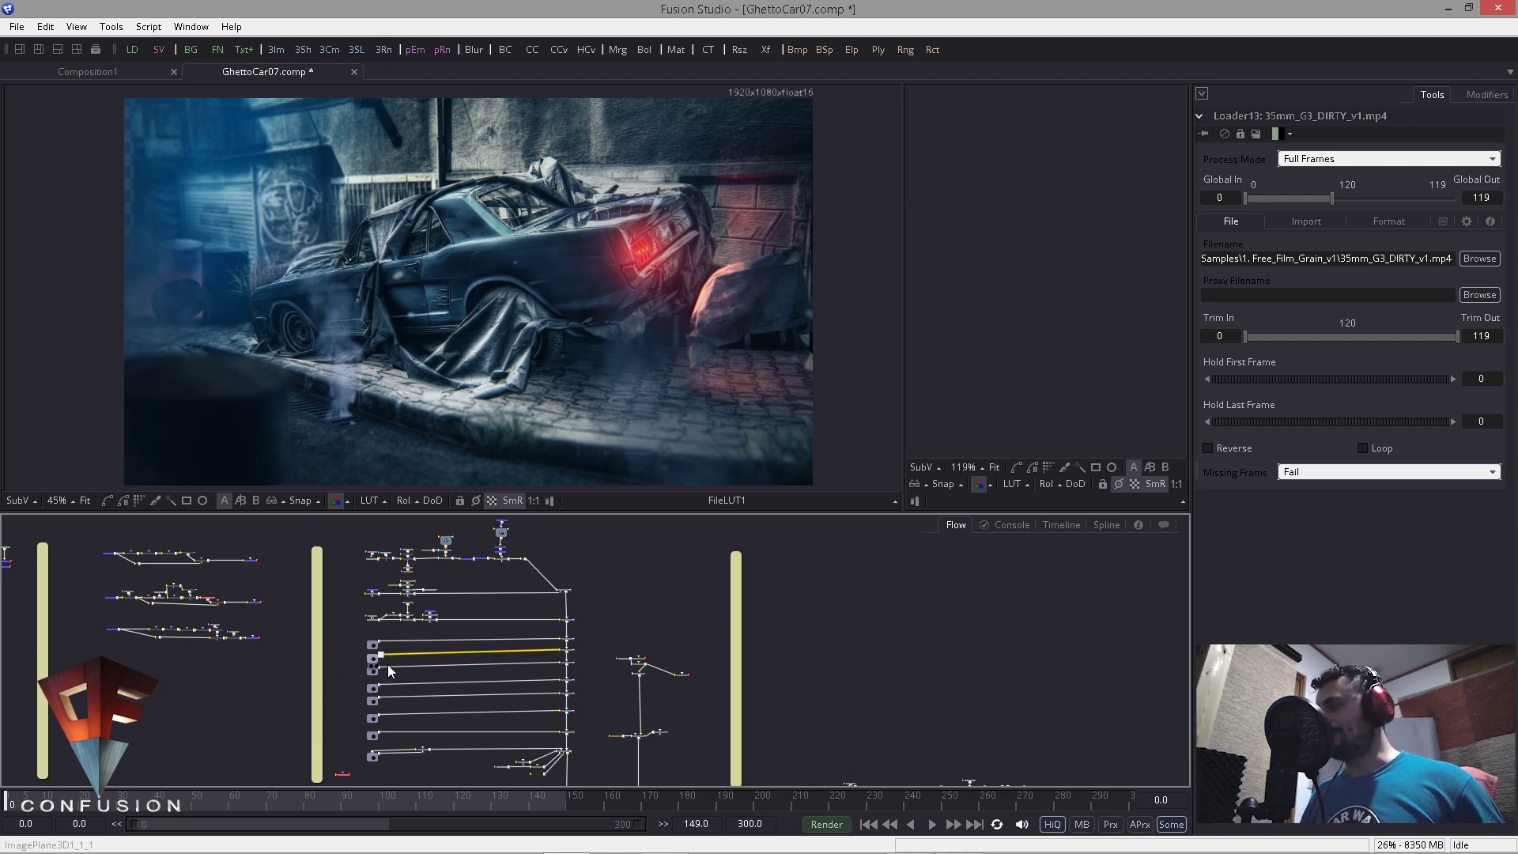
drag(411, 691, 300, 630)
drag(578, 678, 238, 675)
scroll(238, 675, down, 1)
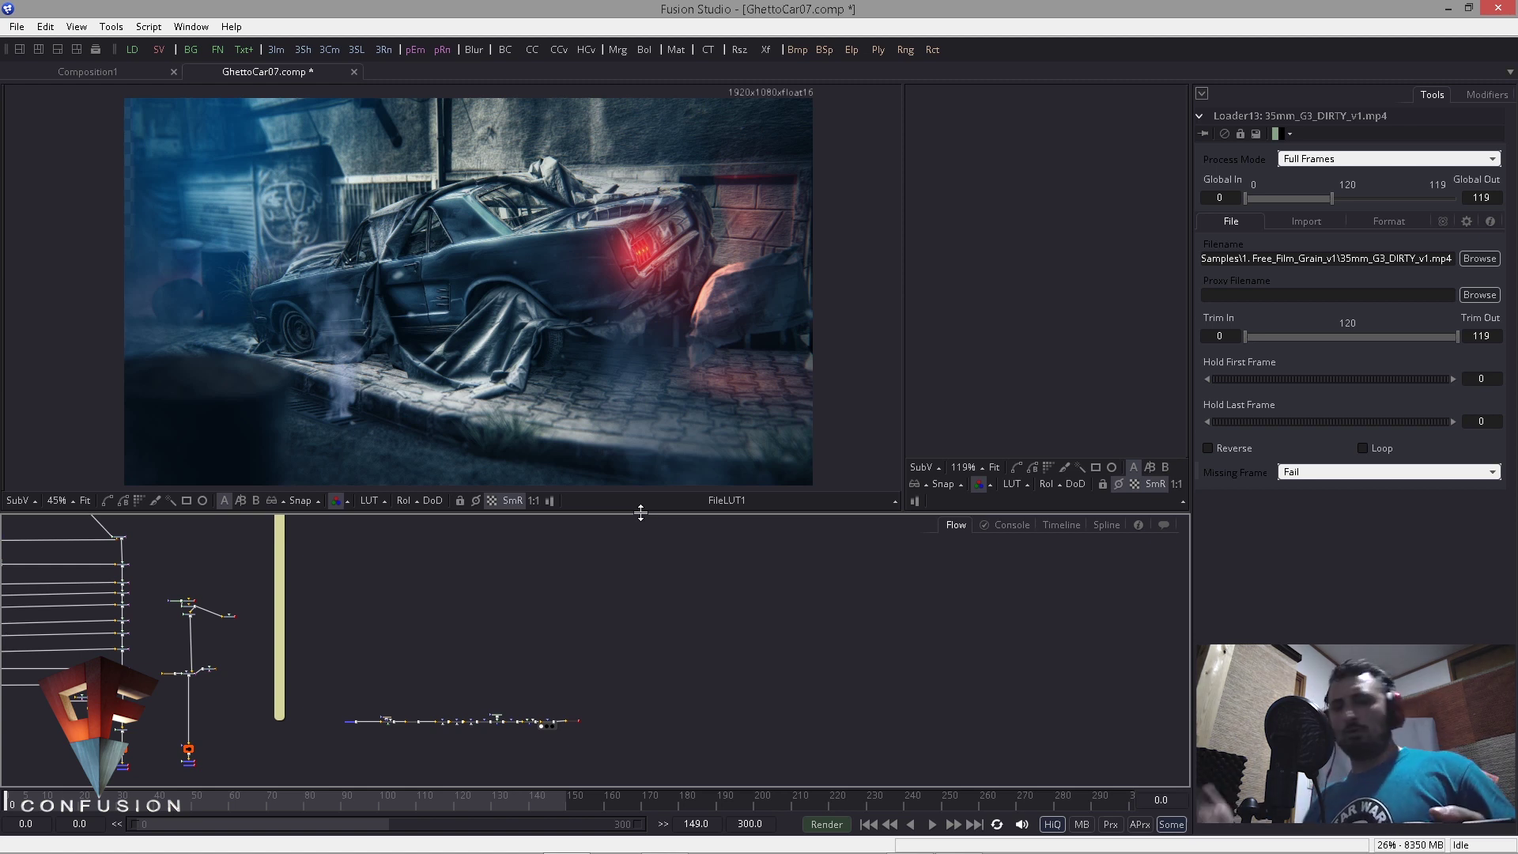
drag(377, 631, 811, 691)
drag(224, 658, 477, 677)
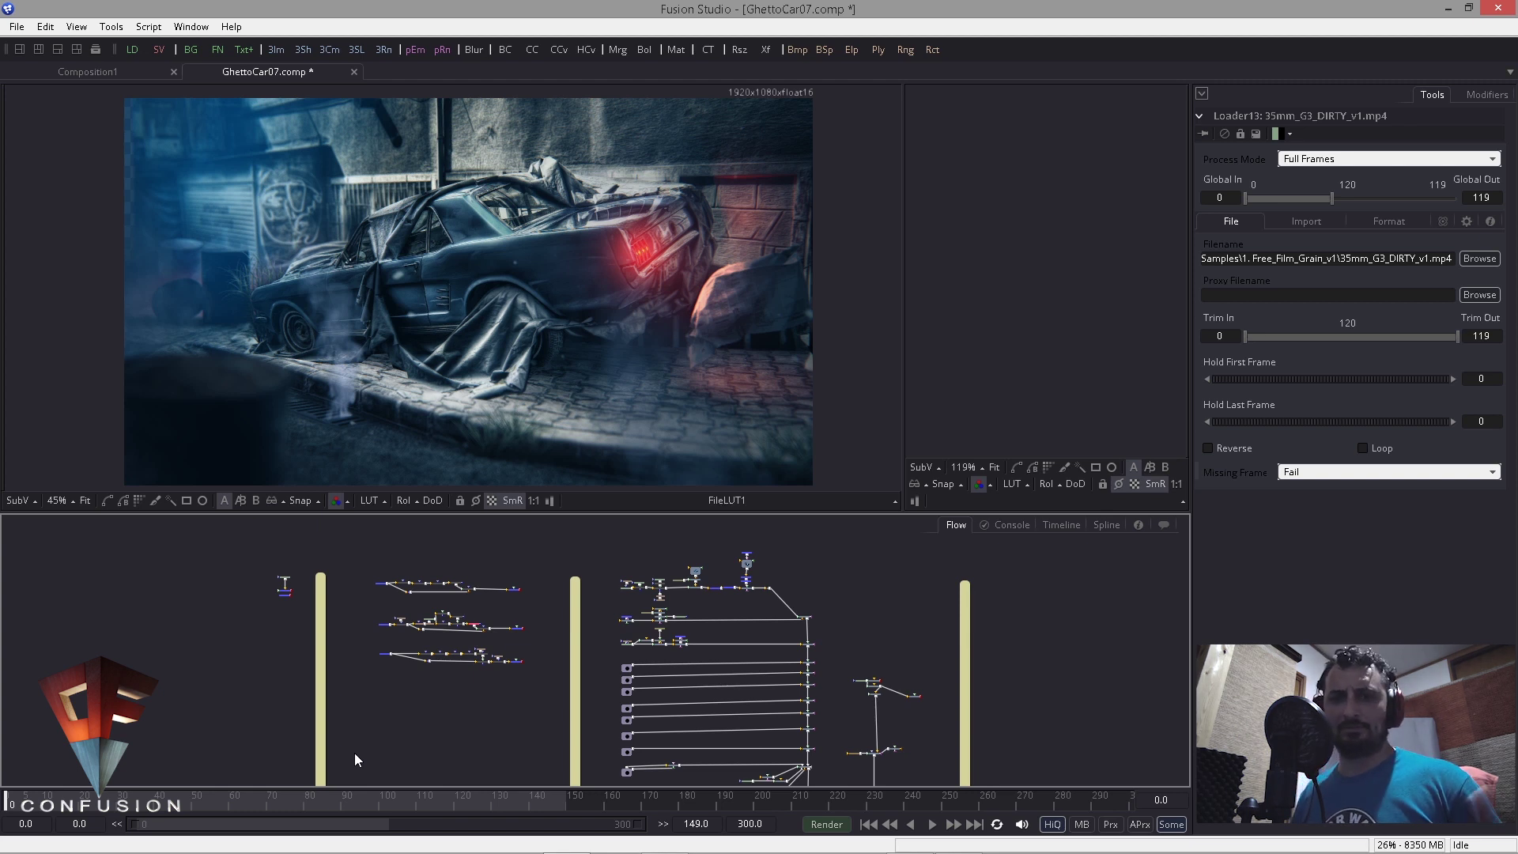
drag(748, 693, 589, 658)
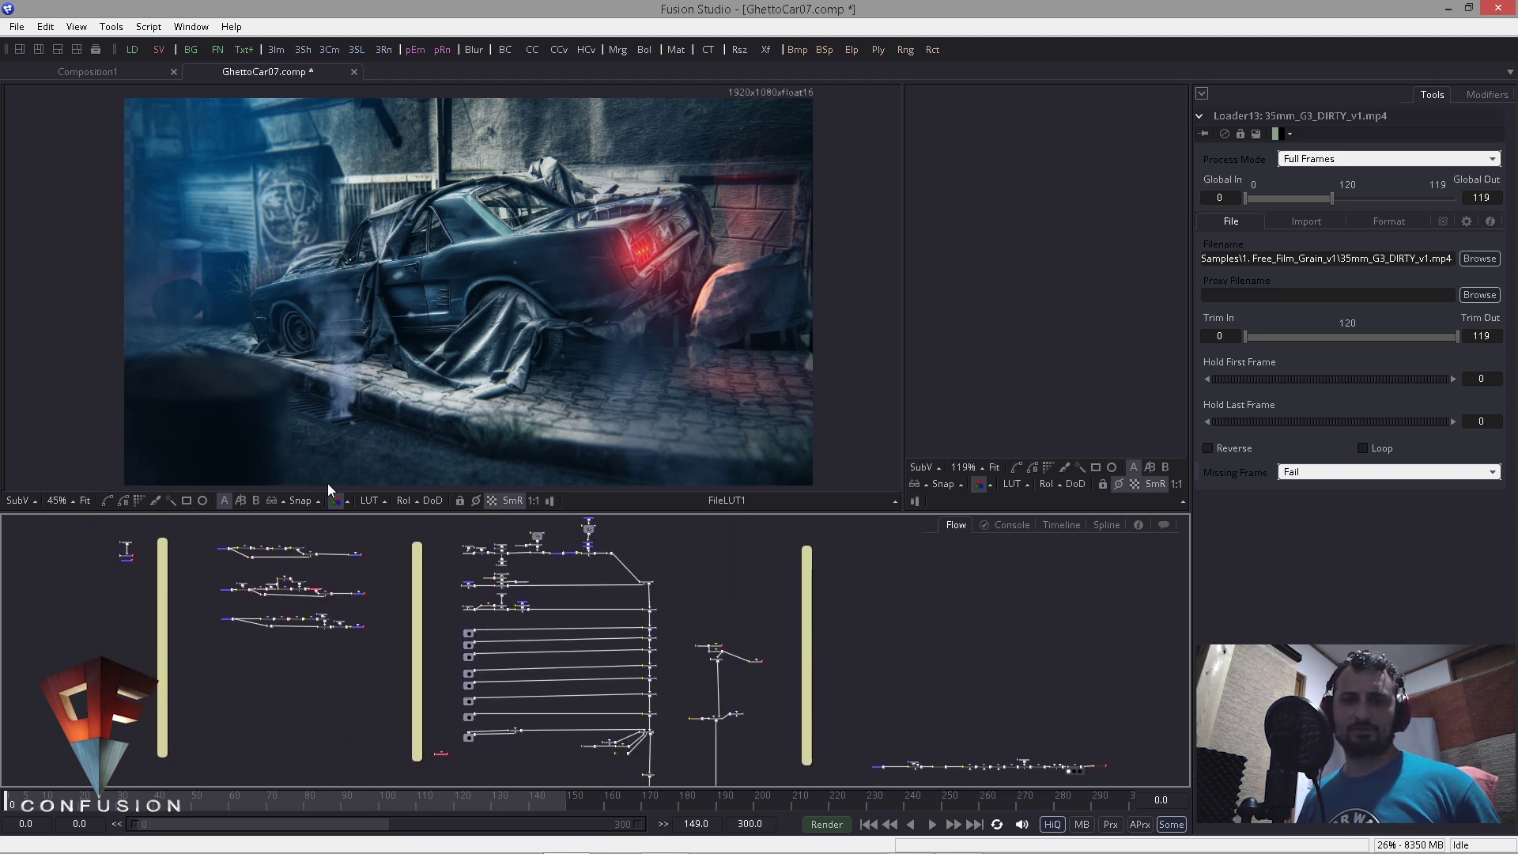
scroll(596, 615, left, 3)
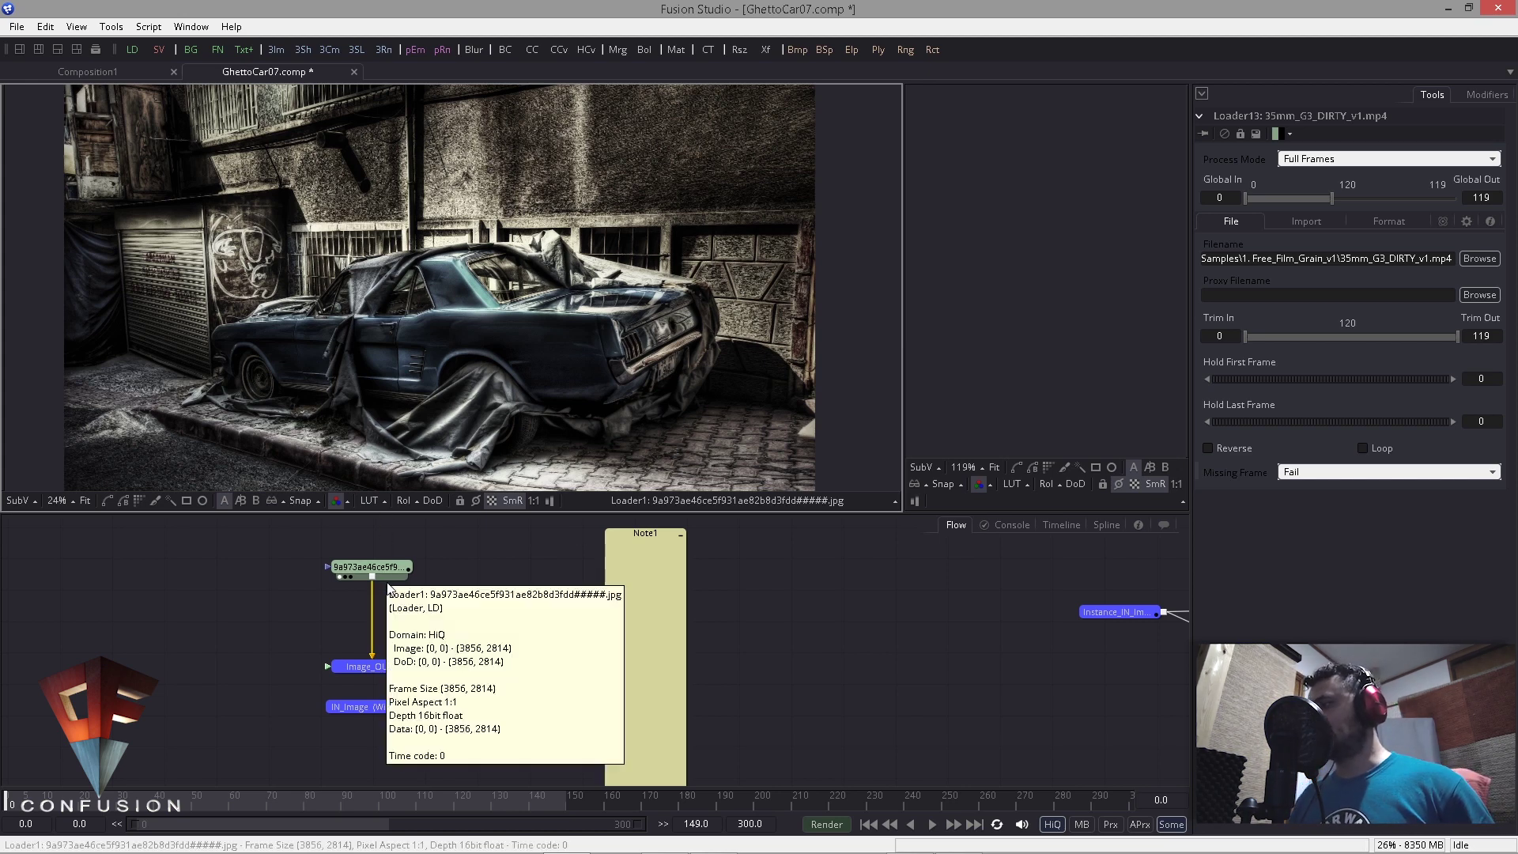
Step: Inspect the IN_Image wireless node and the source image Loader, and align IN_Image beneath Image_OUT
click(368, 708)
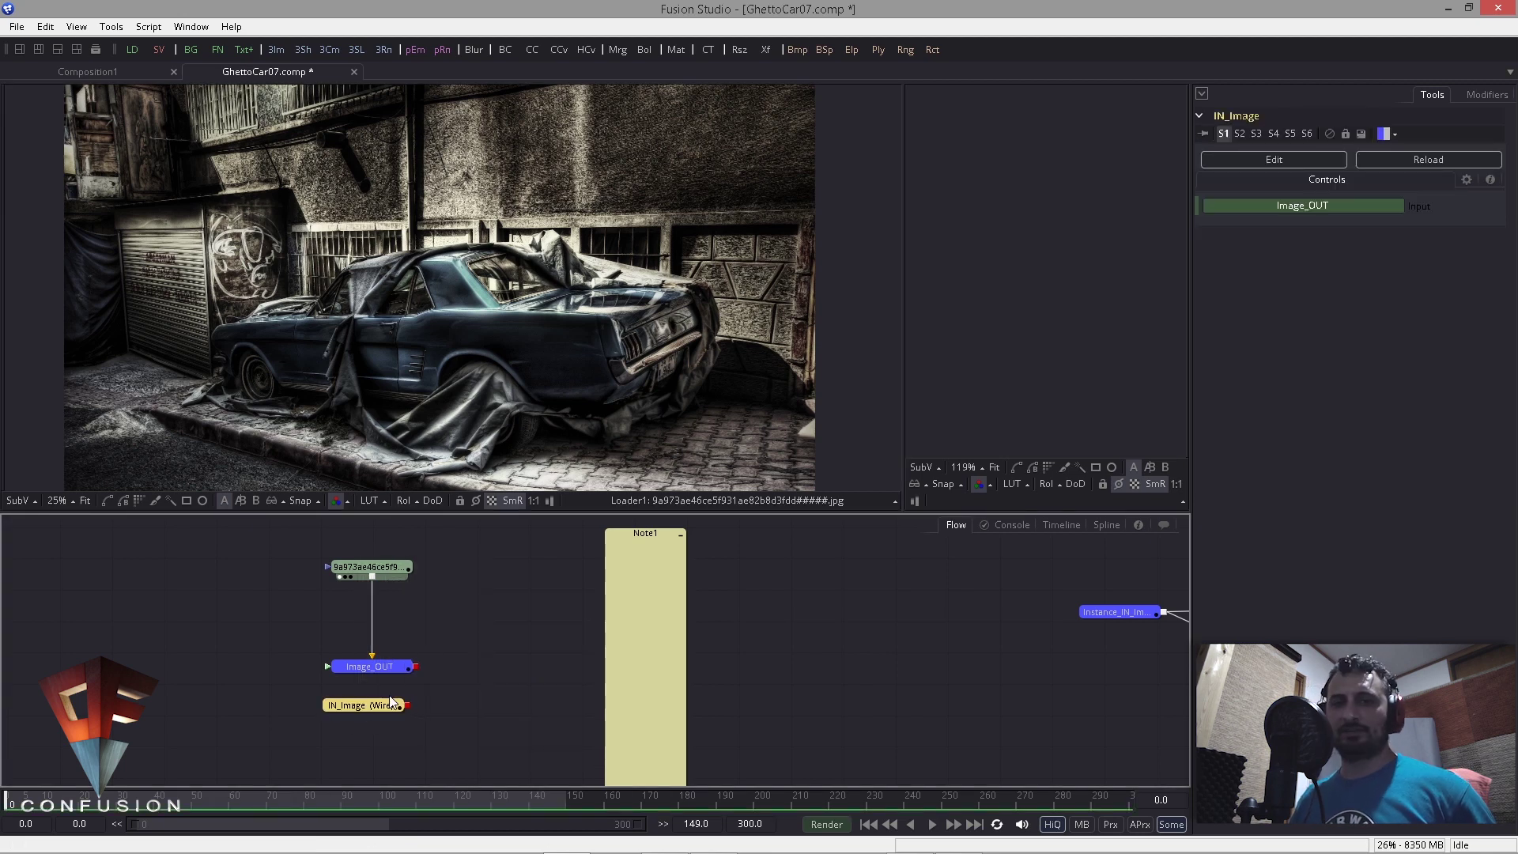
mouse_move(473, 606)
mouse_down()
mouse_move(387, 629)
mouse_move(452, 618)
mouse_up()
click(406, 563)
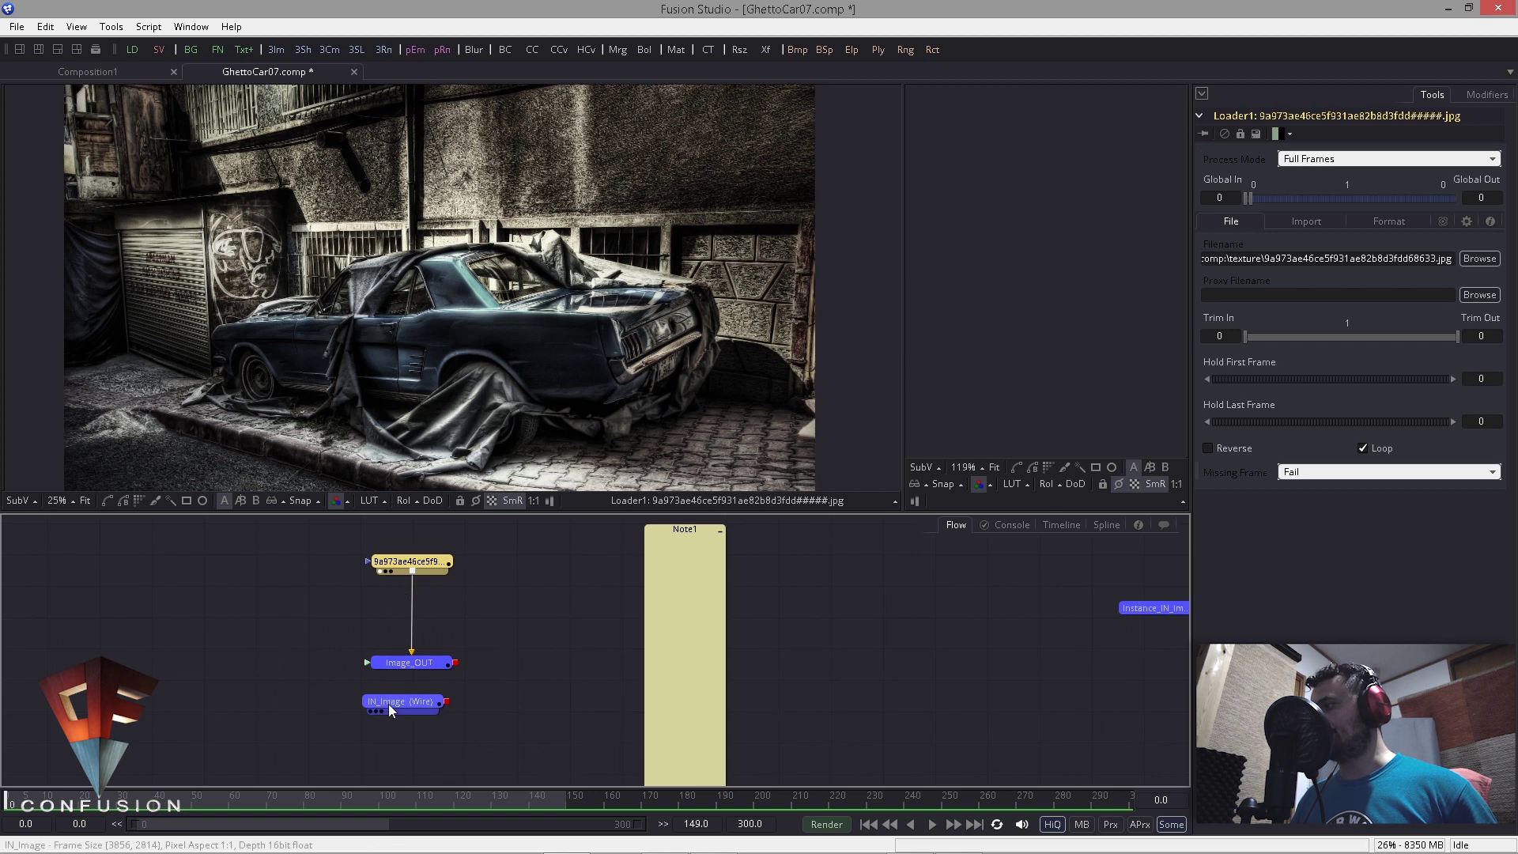
drag(388, 704, 397, 707)
Step: Insert a ChangeDepth node directly after the source image Loader and line it up above Image_OUT
click(443, 563)
key(ctrl+space)
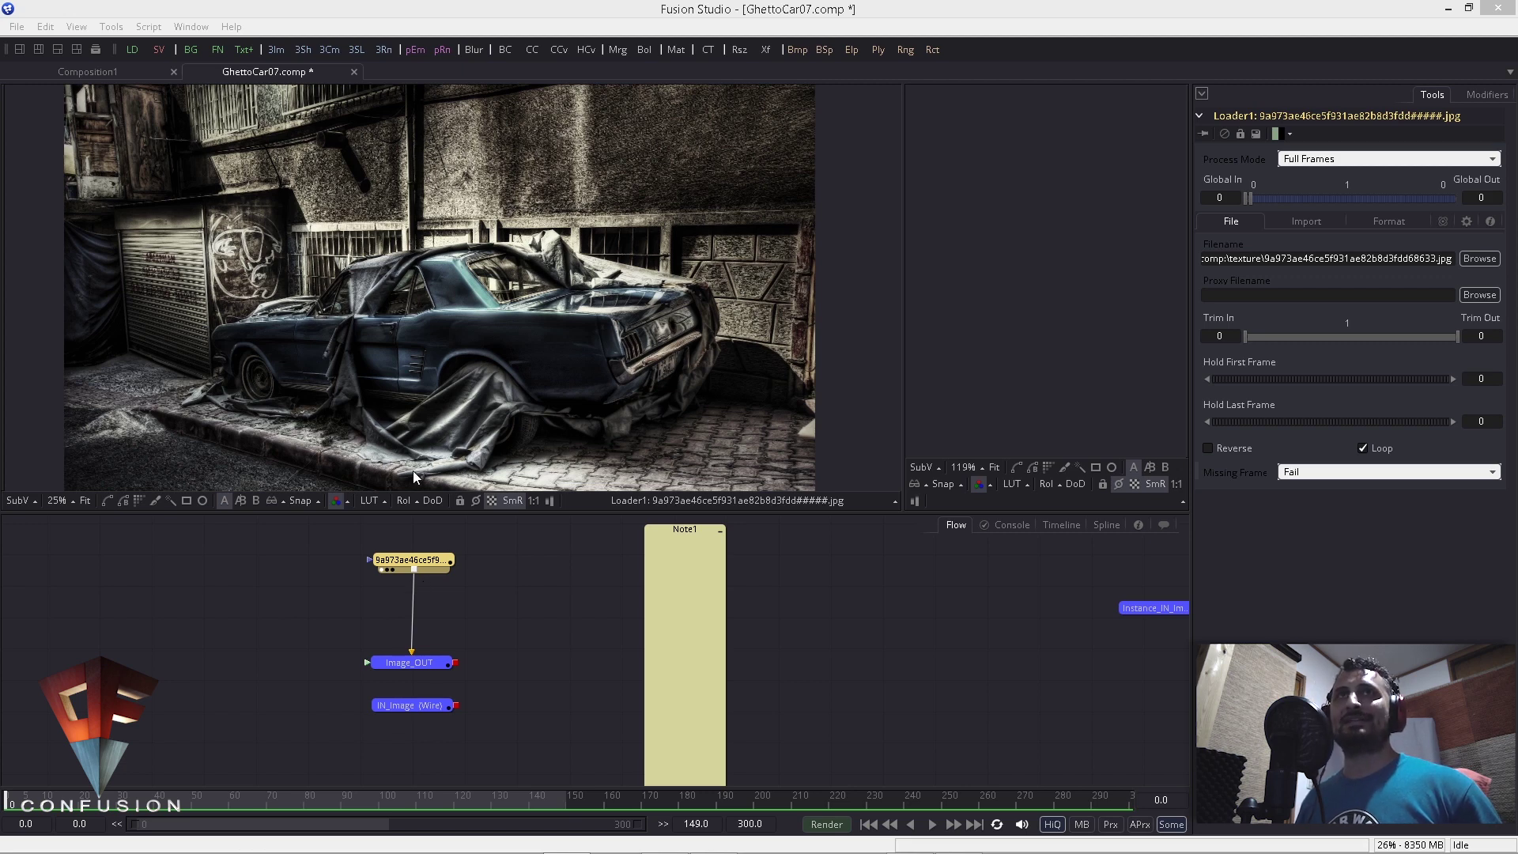
key(Return)
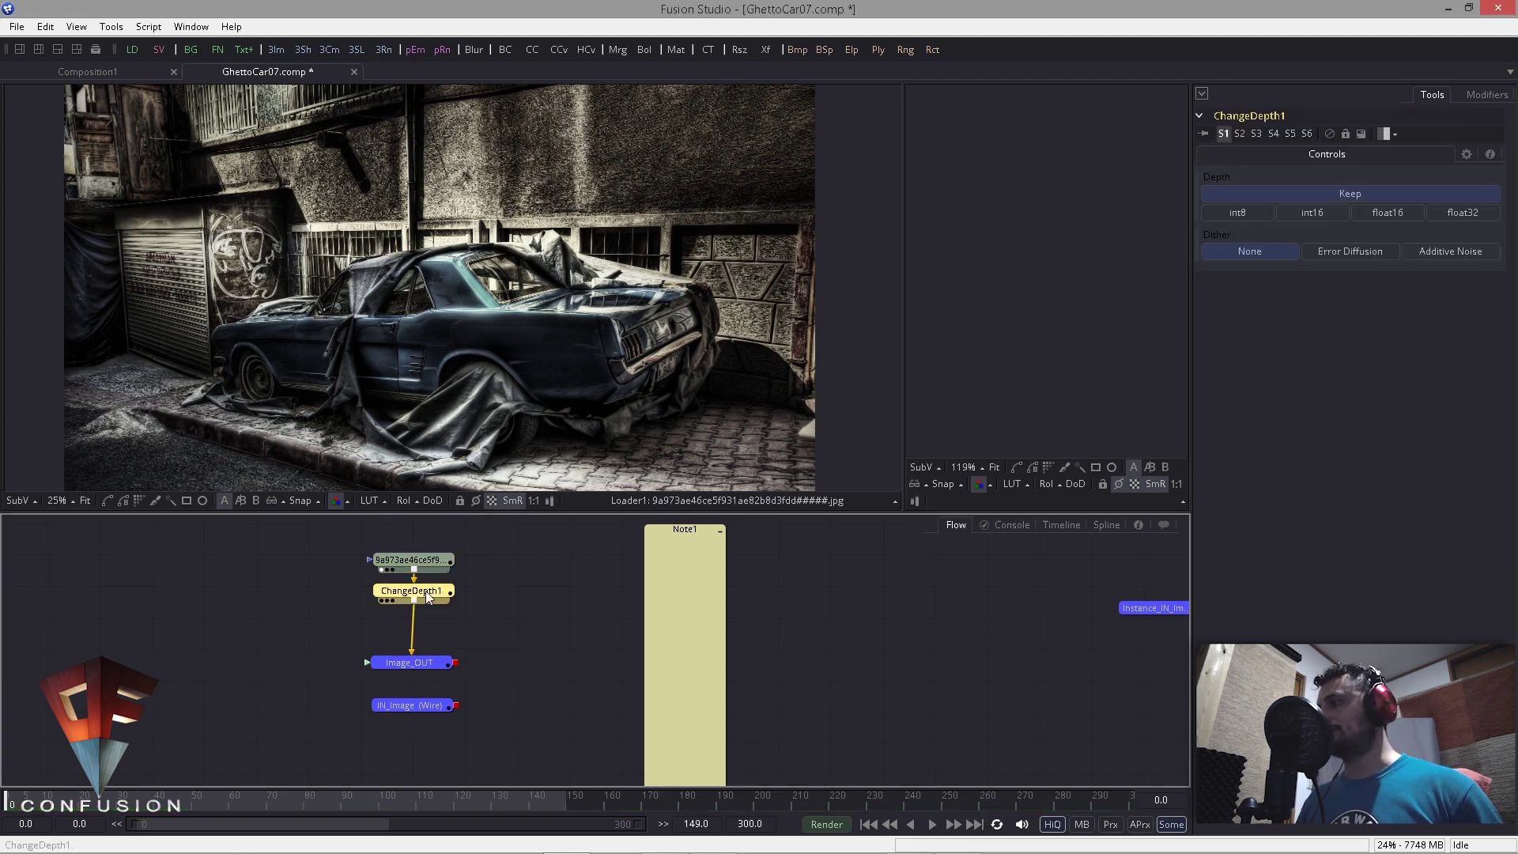
drag(419, 601, 422, 597)
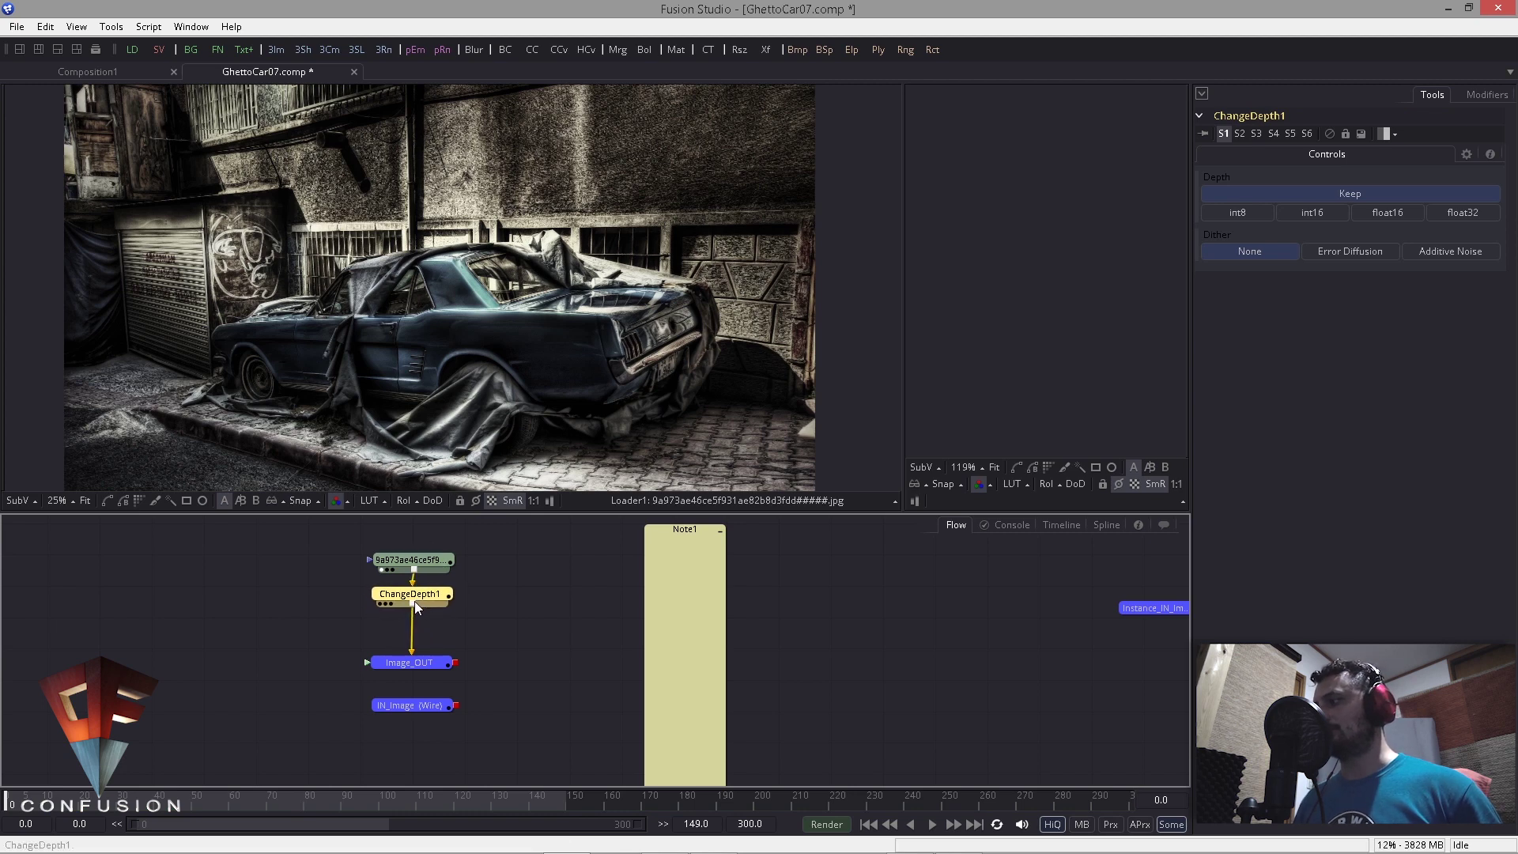
mouse_move(453, 576)
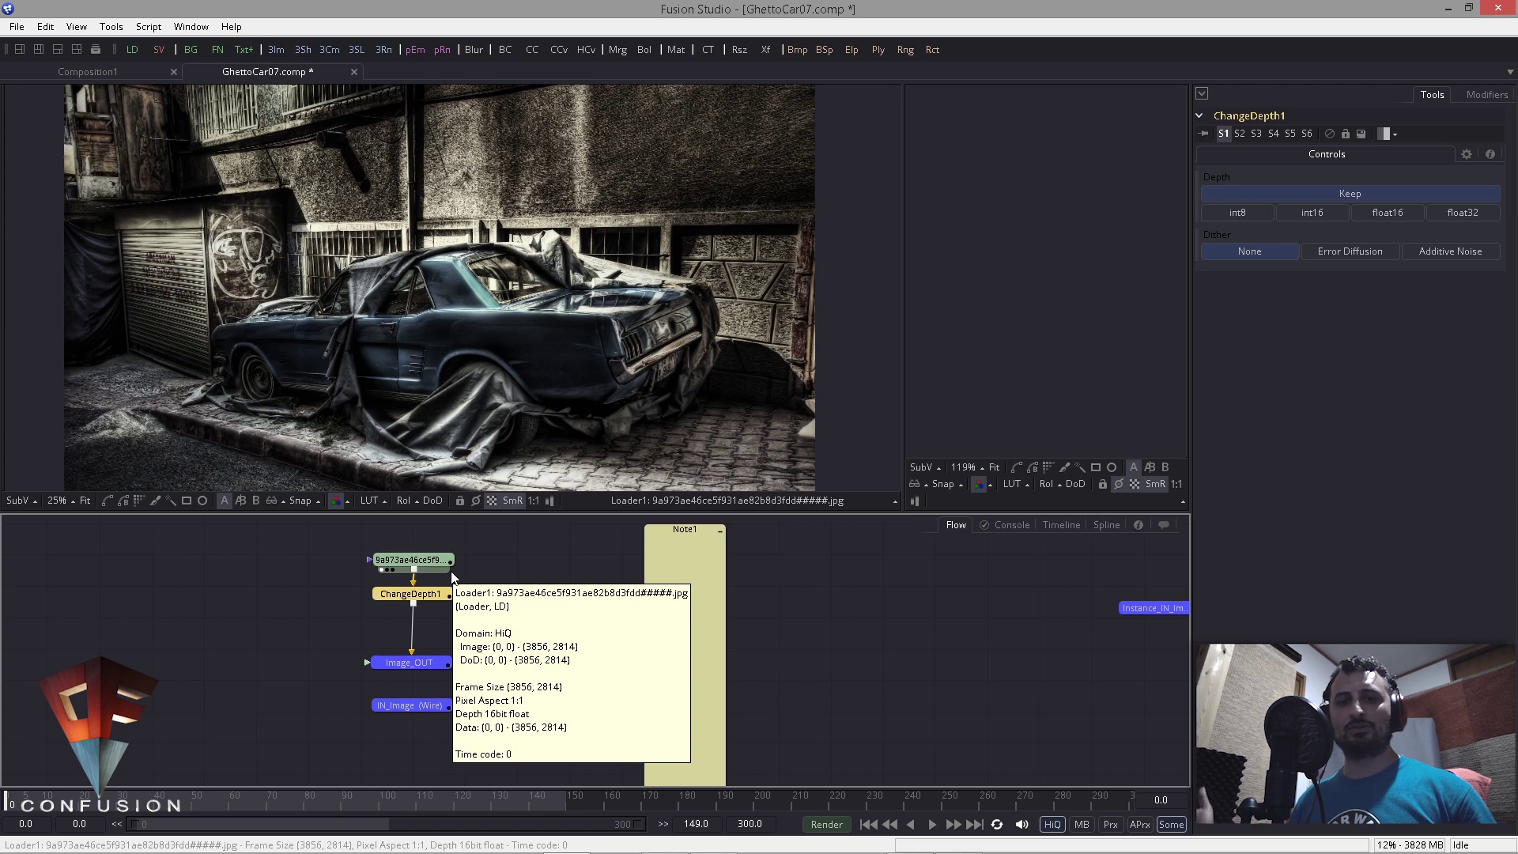
click(295, 594)
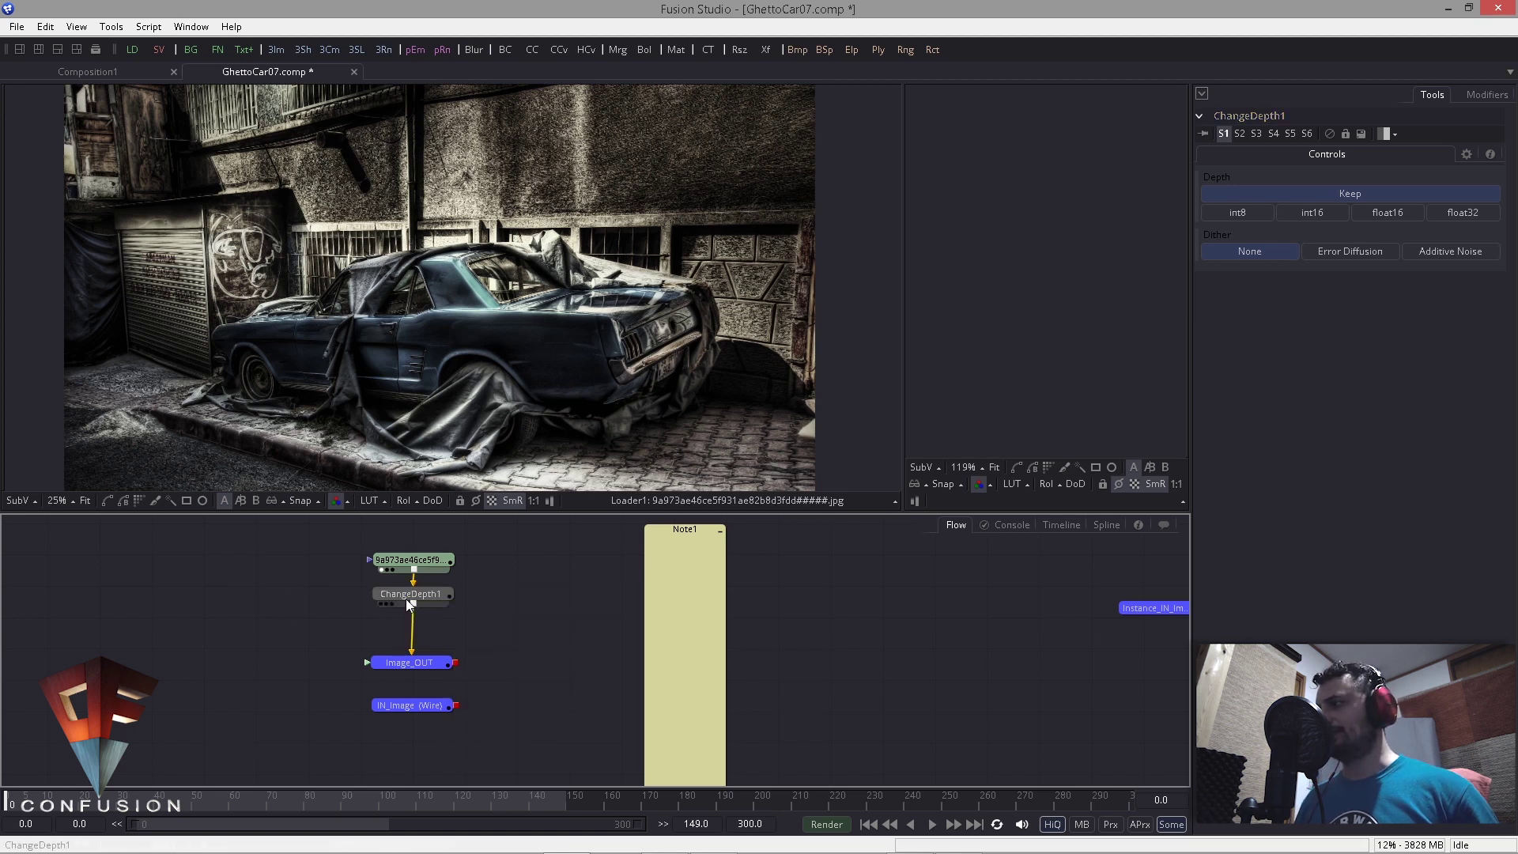
drag(400, 598, 400, 599)
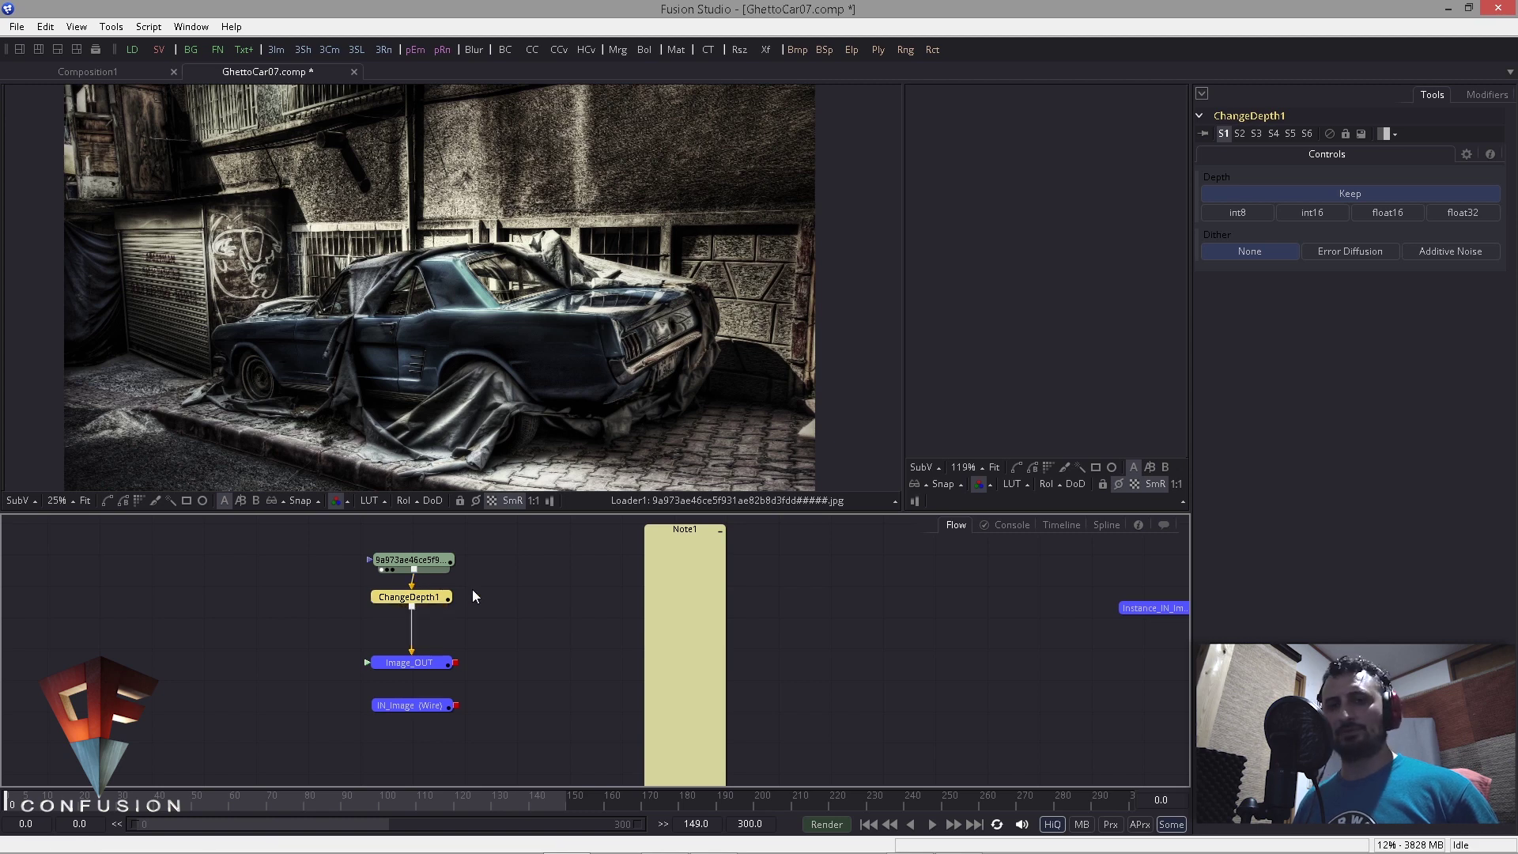
Step: Check the source Loader's import depth, and set the ChangeDepth node's depth to float16
click(435, 566)
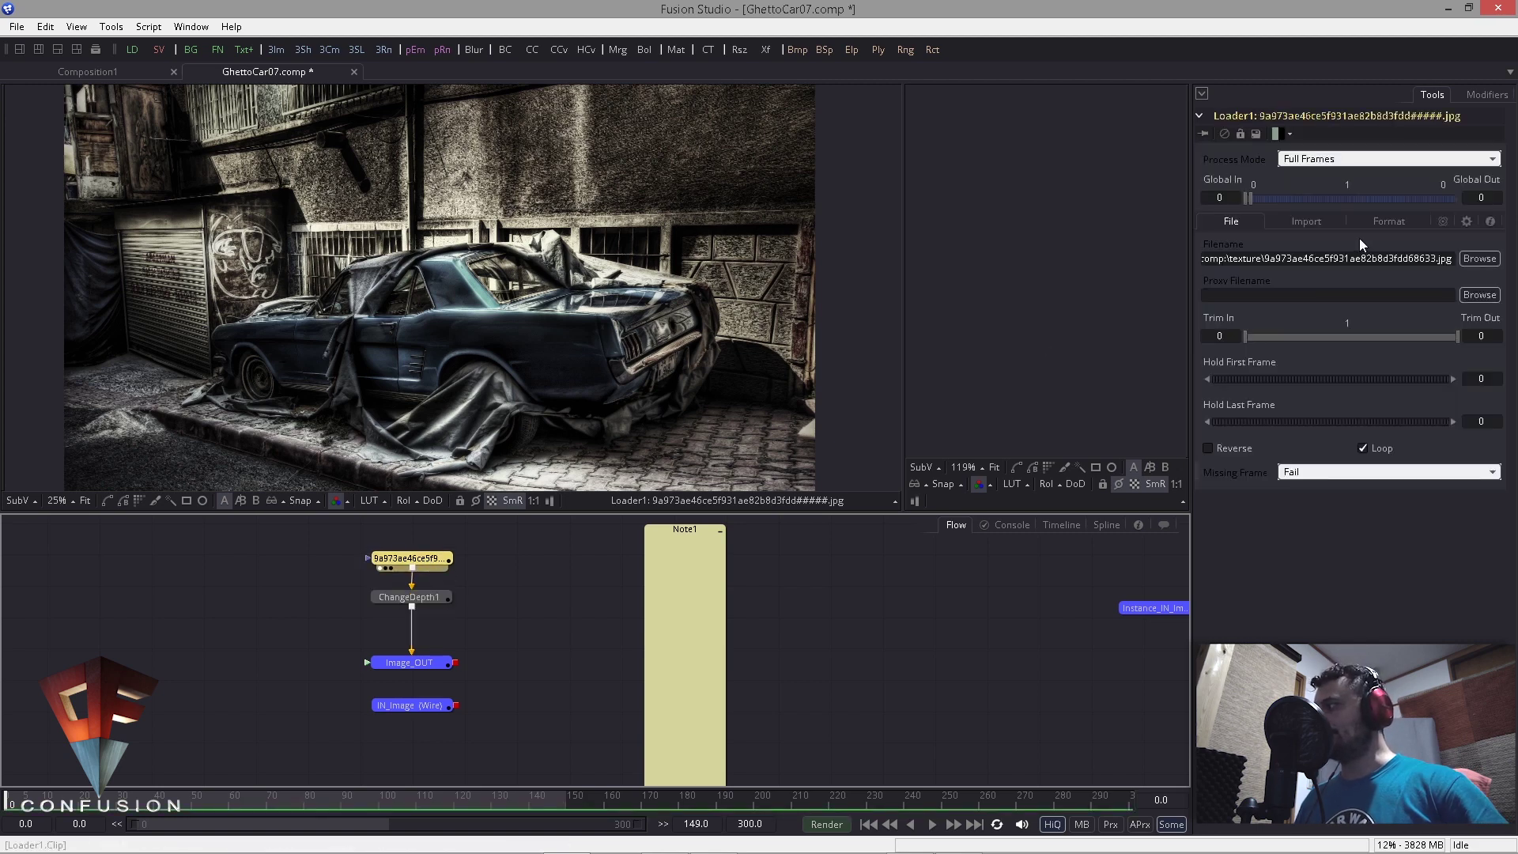
click(1317, 223)
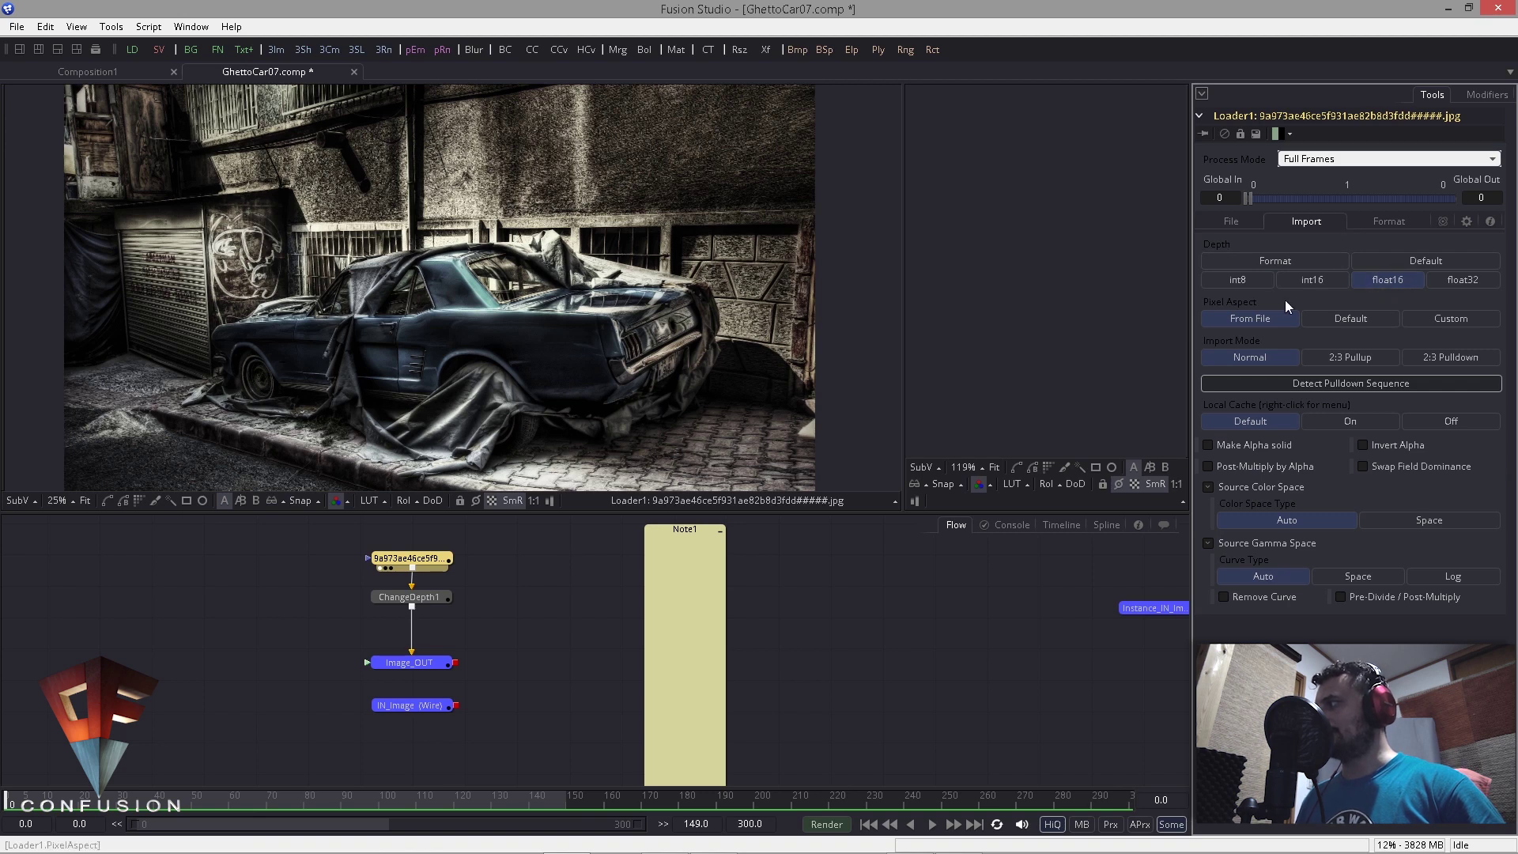
click(407, 595)
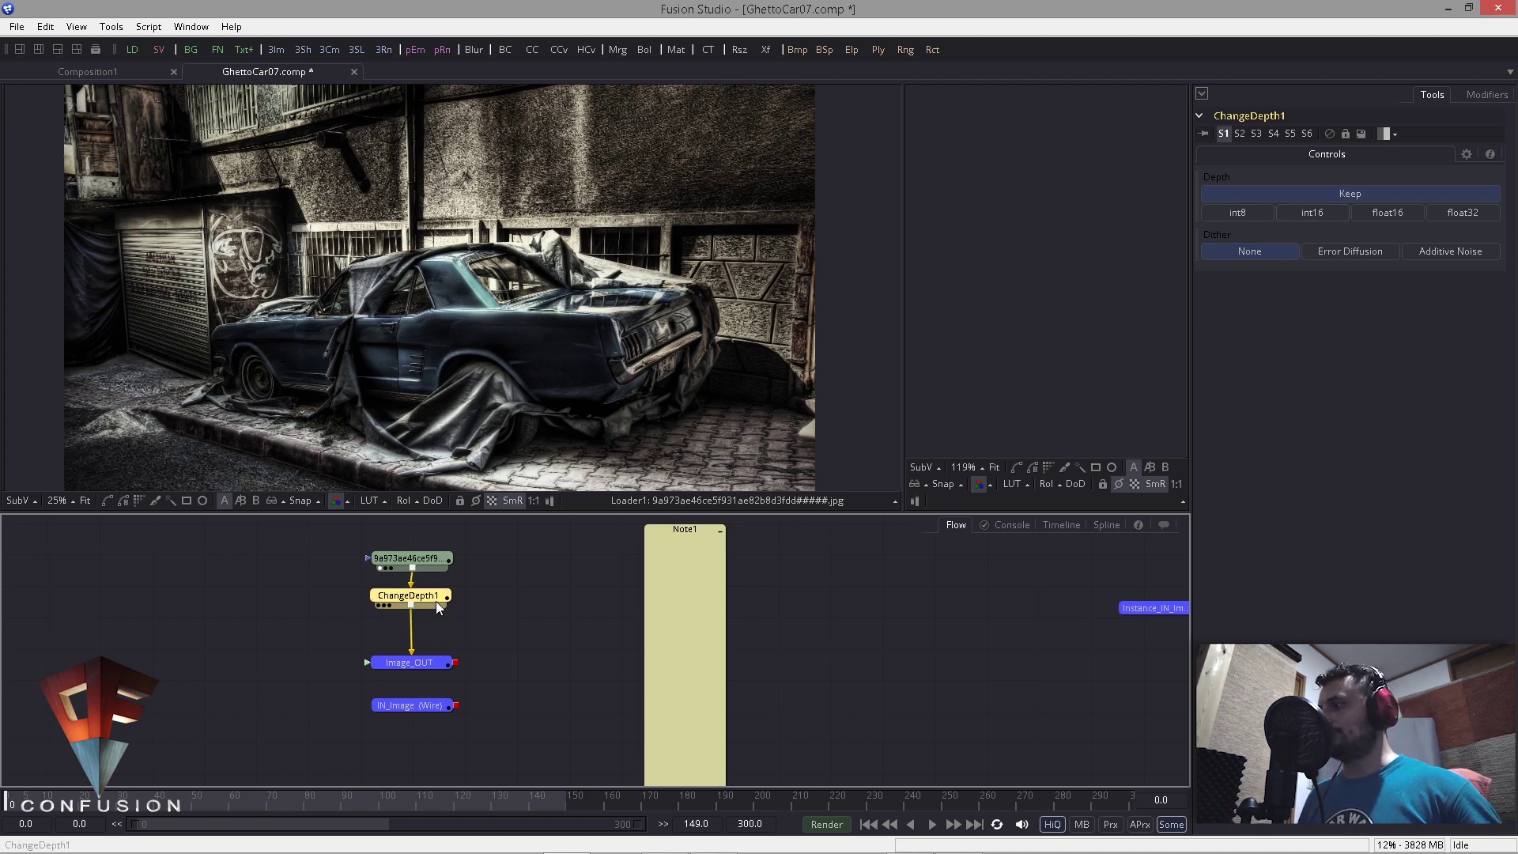
drag(437, 603, 424, 625)
click(1388, 212)
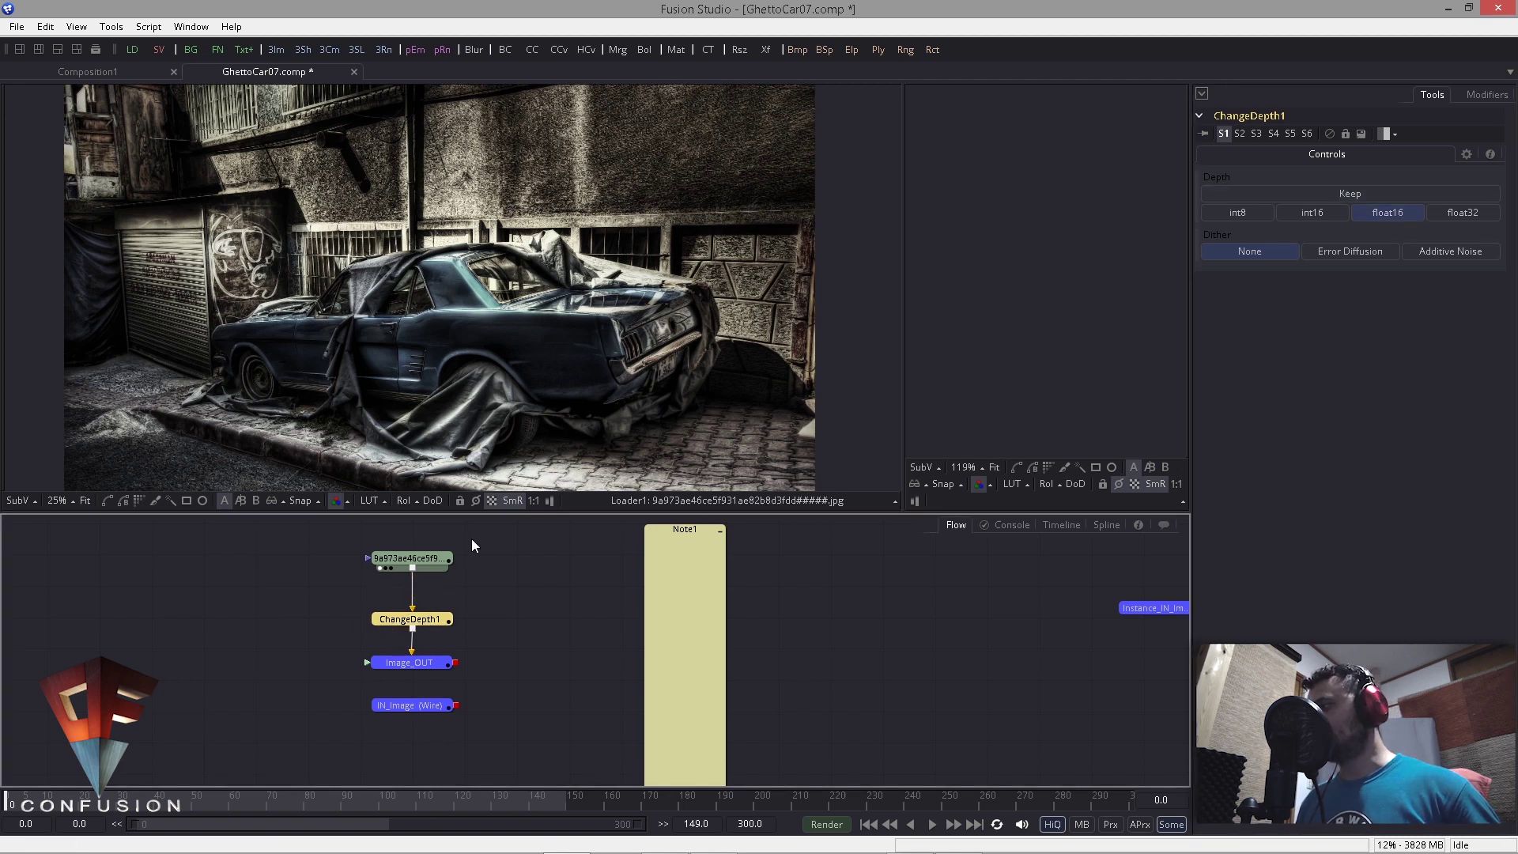
Step: Add a Gamut node and insert it between ChangeDepth and Image_OUT
click(518, 579)
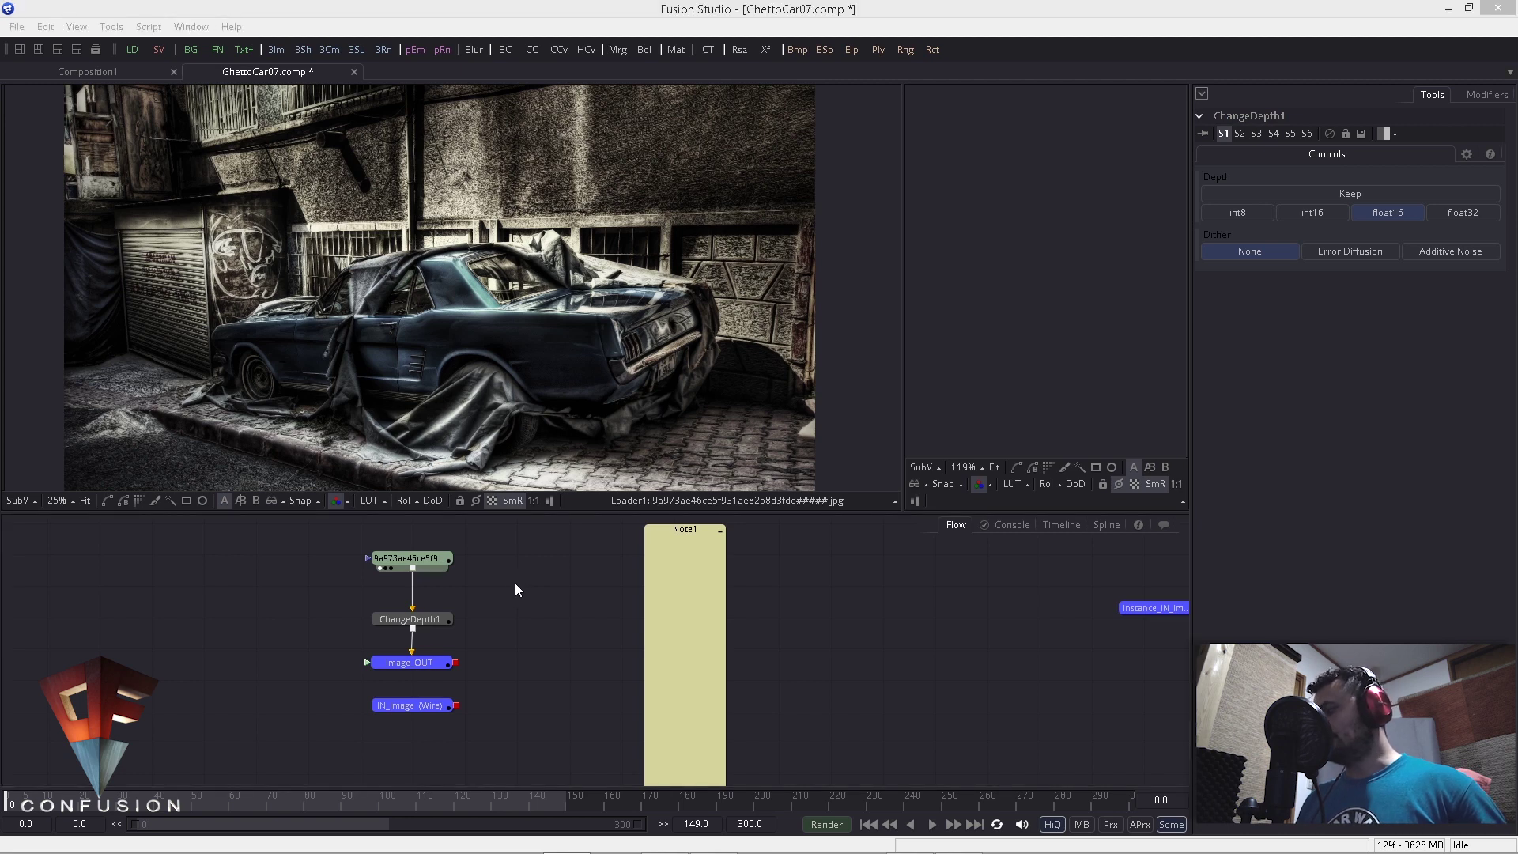
key(Return)
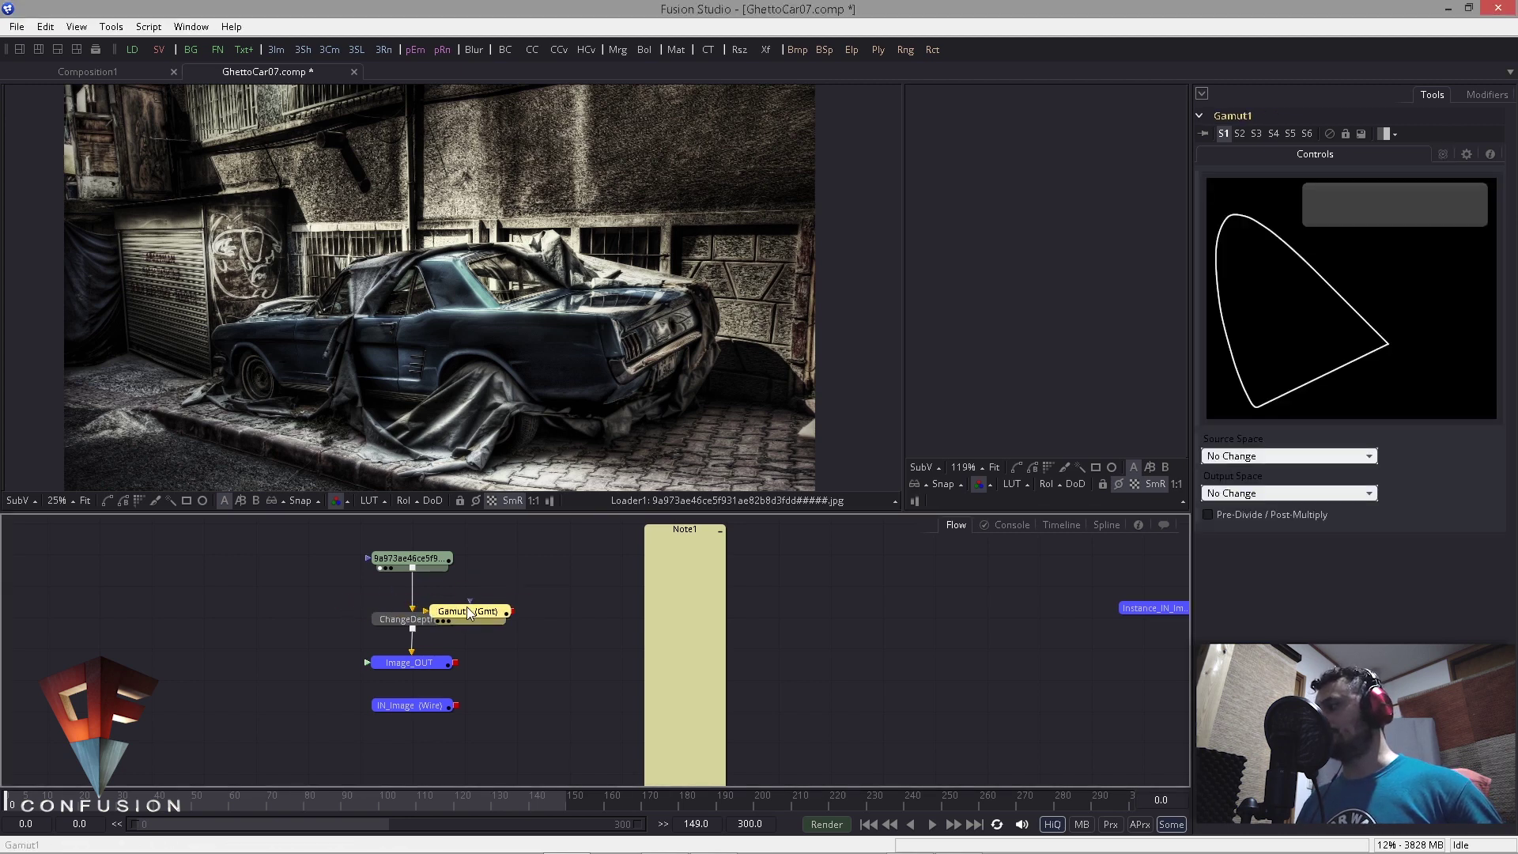
drag(466, 606, 415, 623)
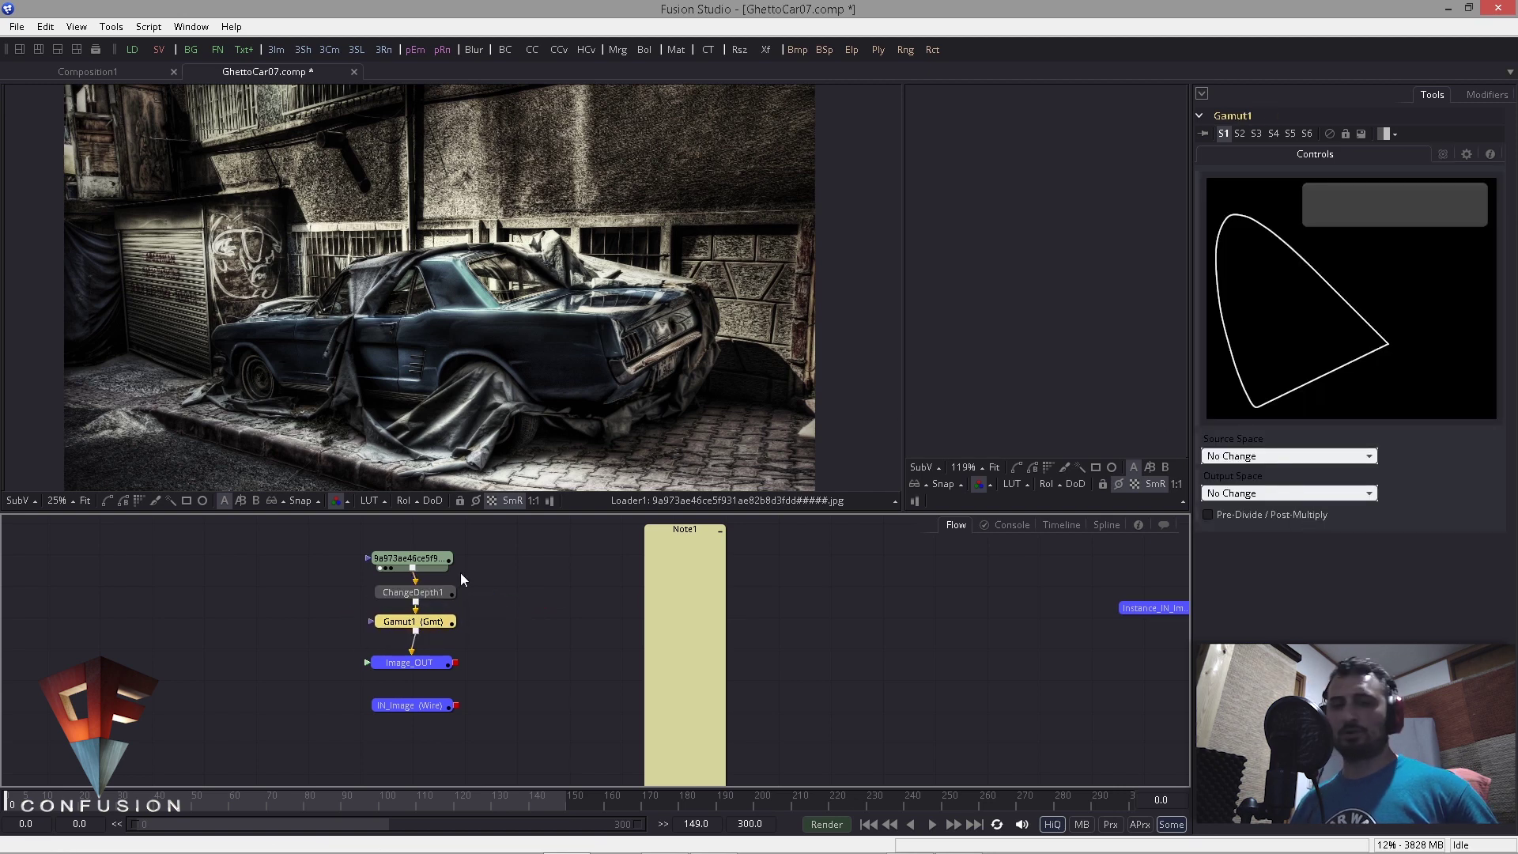
Step: Delete the ChangeDepth and Gamut nodes between the source Loader and Image_OUT
drag(340, 639, 382, 612)
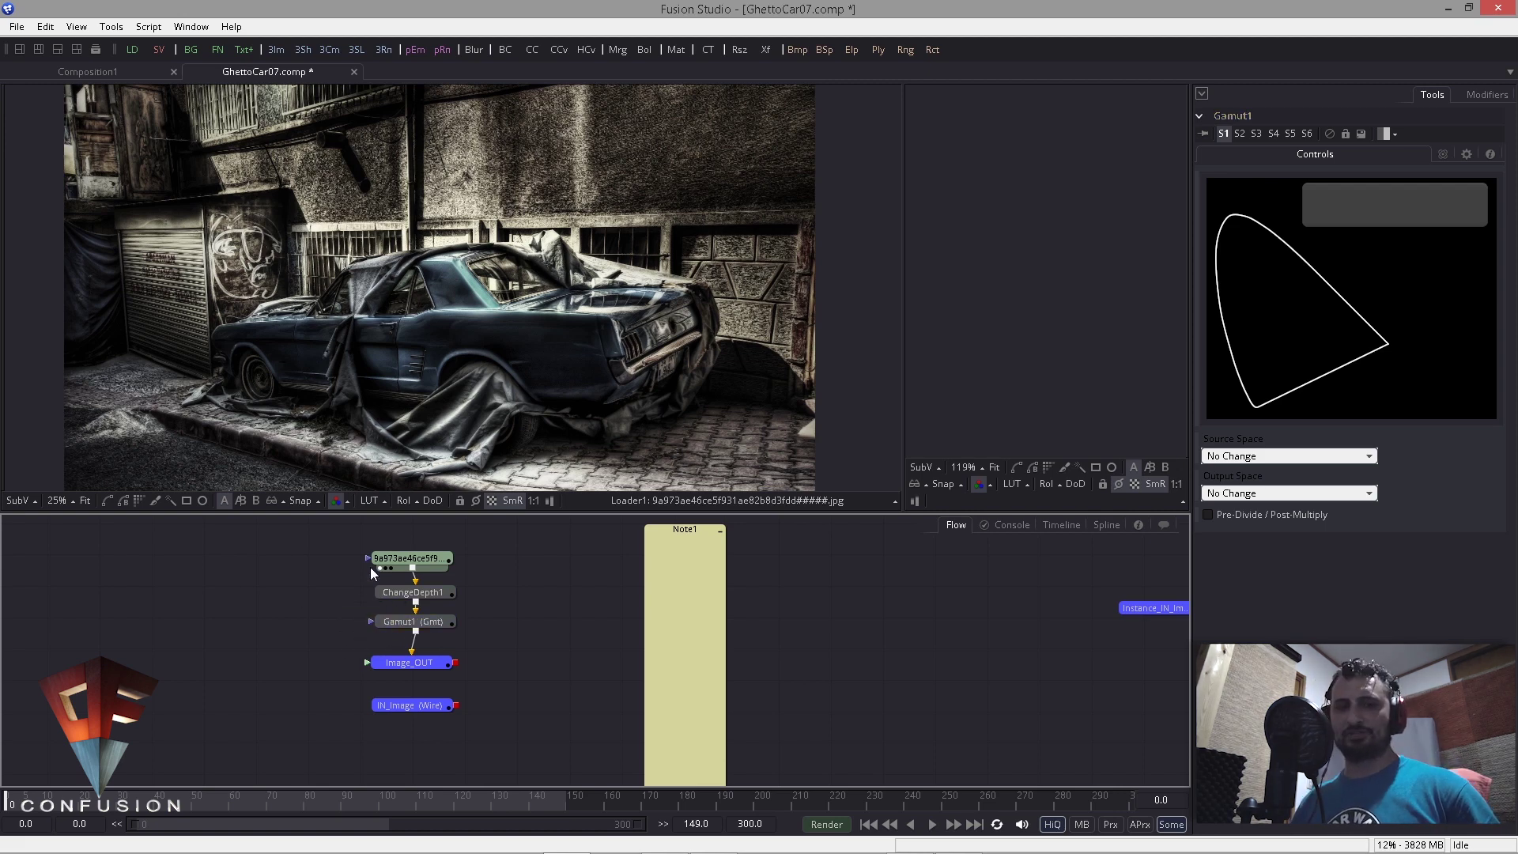
drag(382, 598, 372, 619)
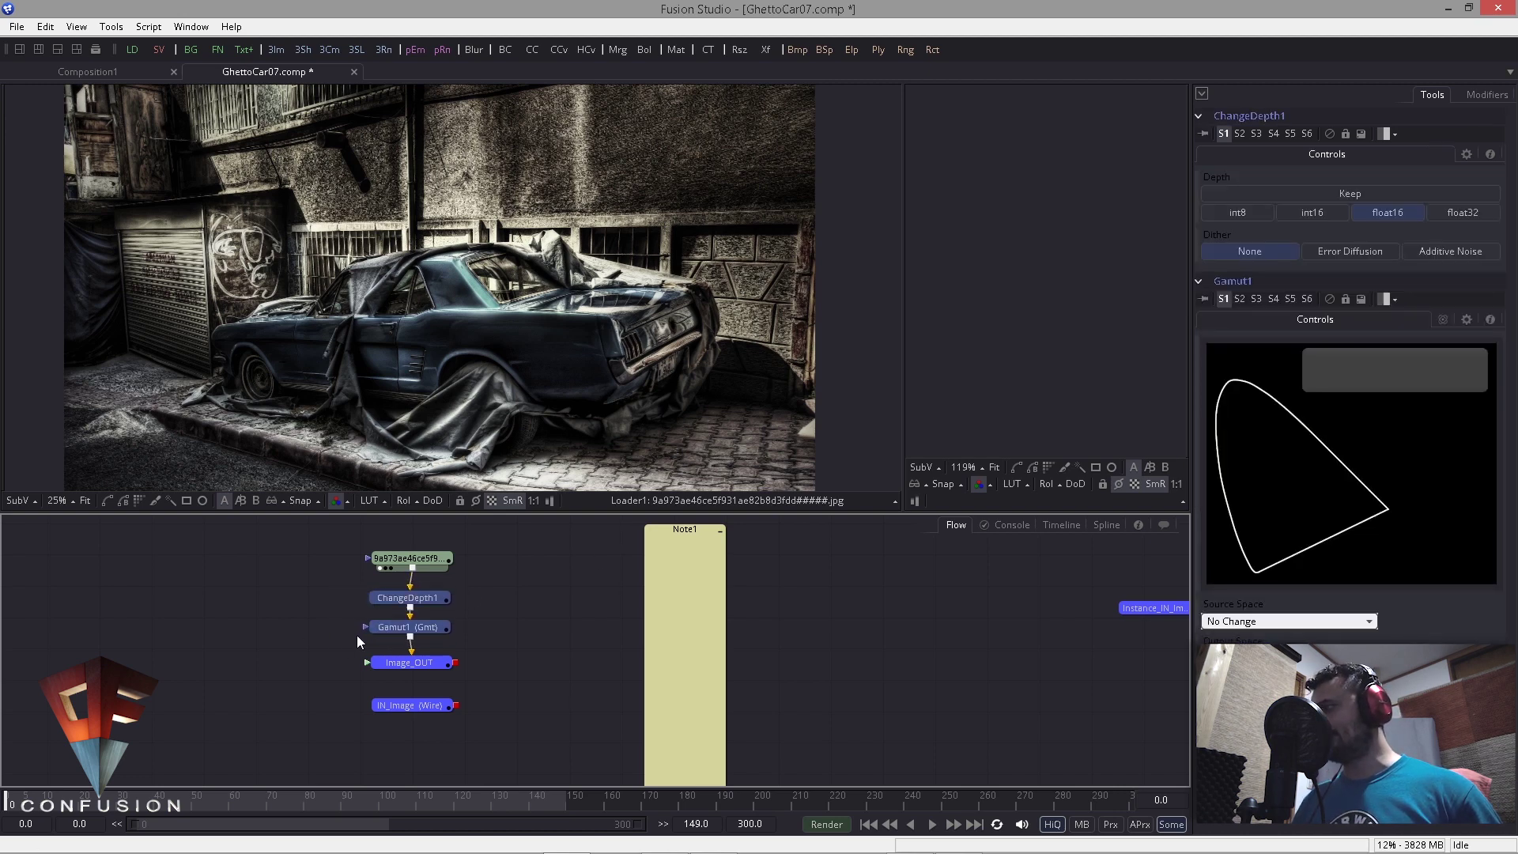
key(Delete)
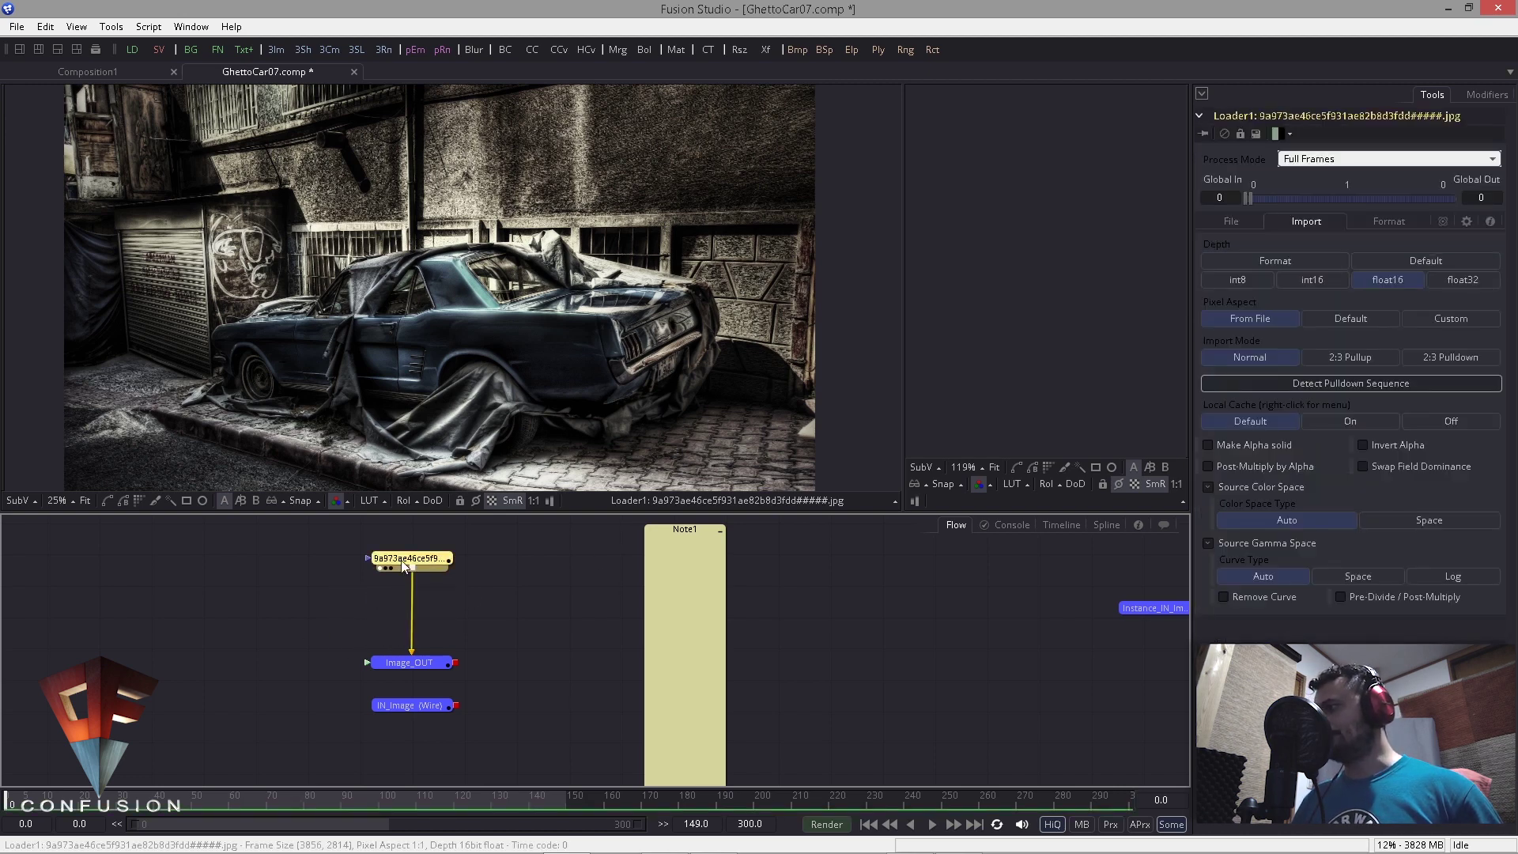
click(332, 604)
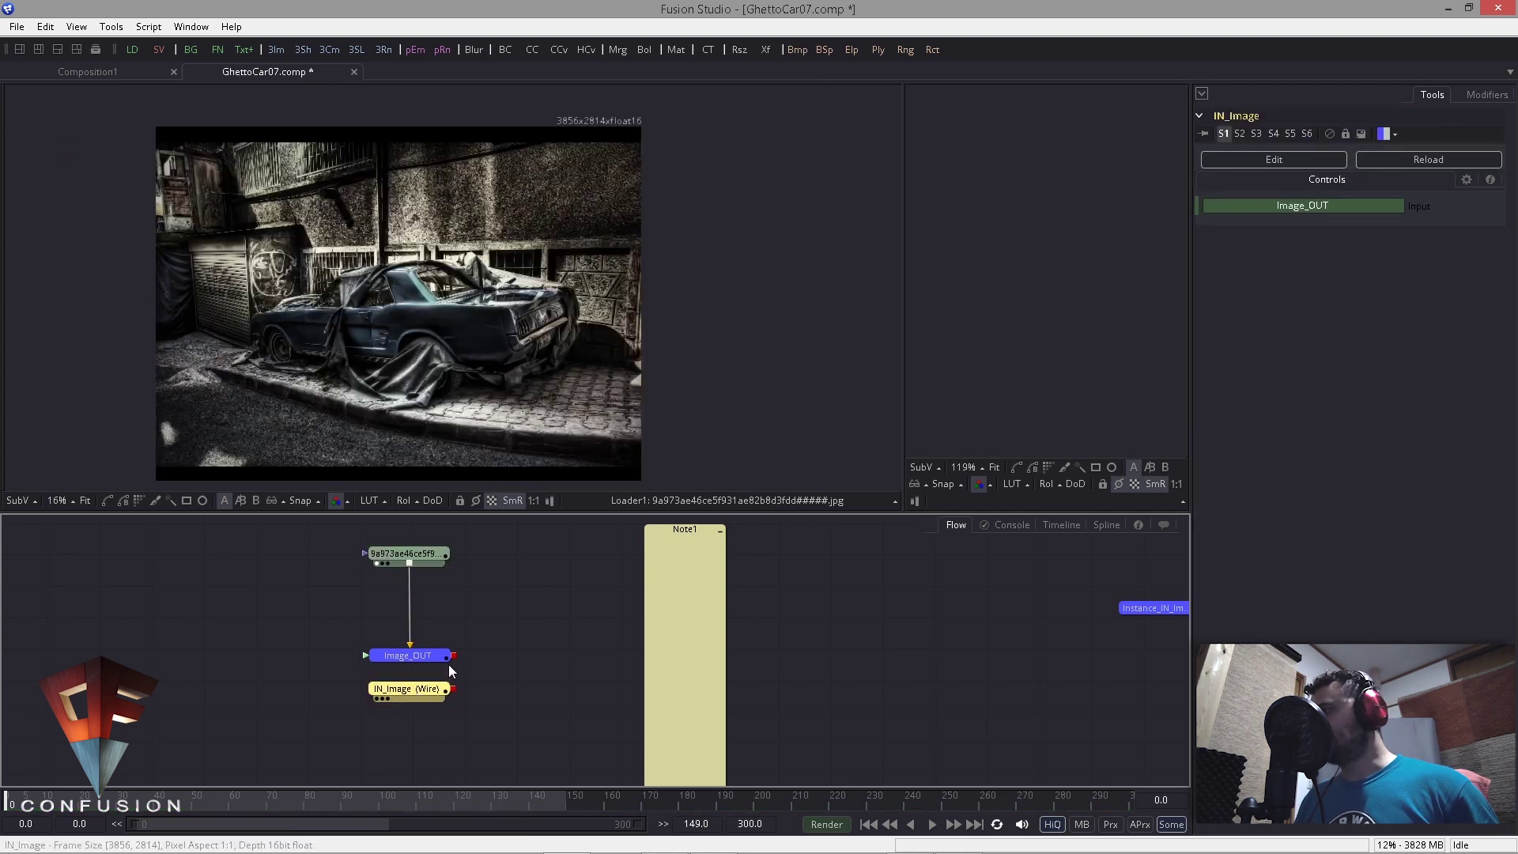
Step: Select the three IN_Image instances that feed the branches on the other side of Note1
drag(443, 658, 212, 626)
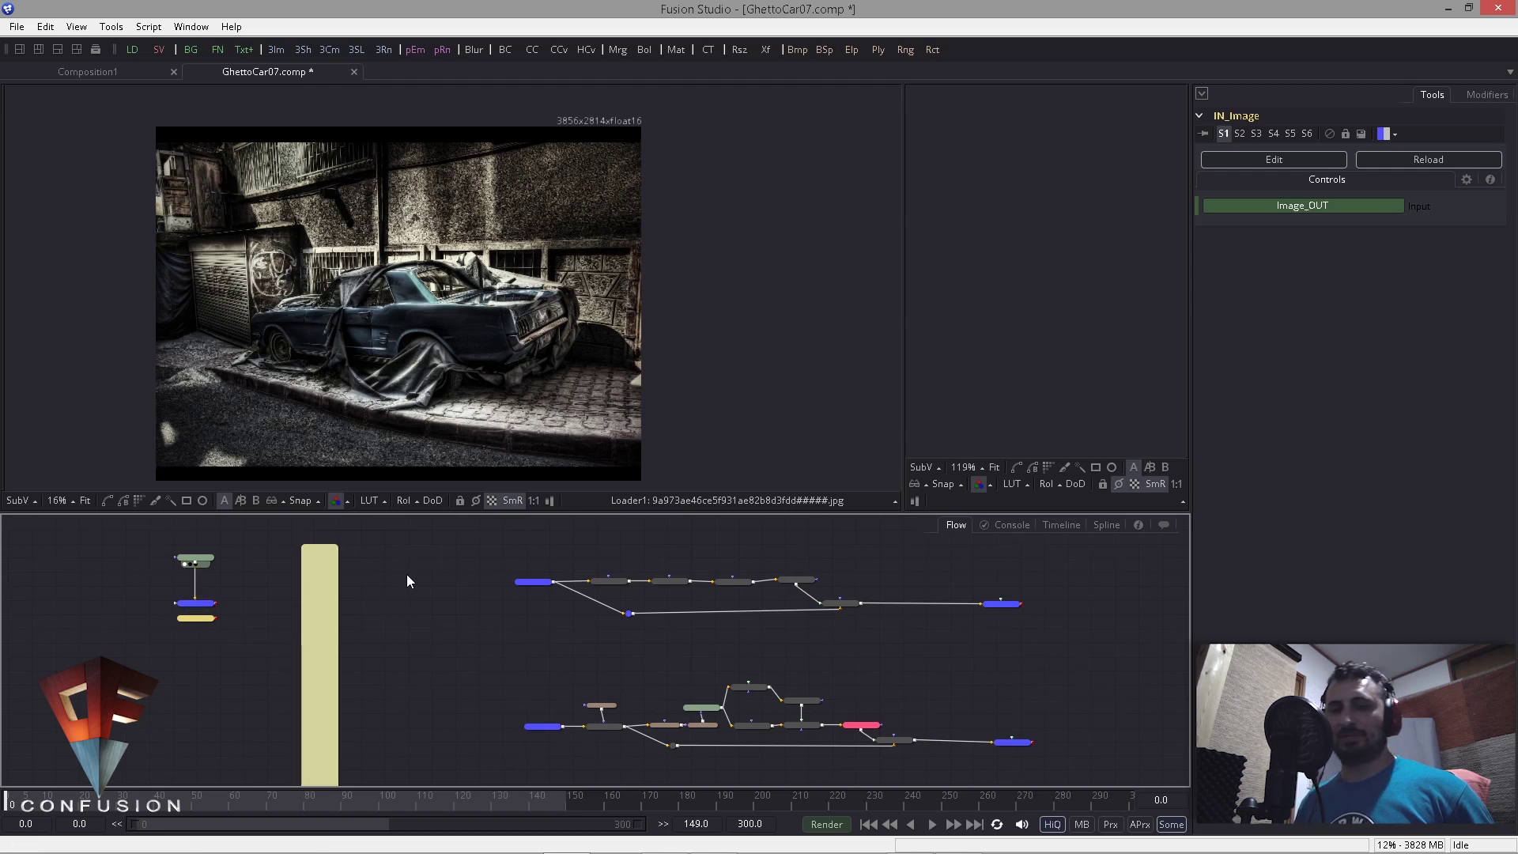
scroll(383, 601, down, 3)
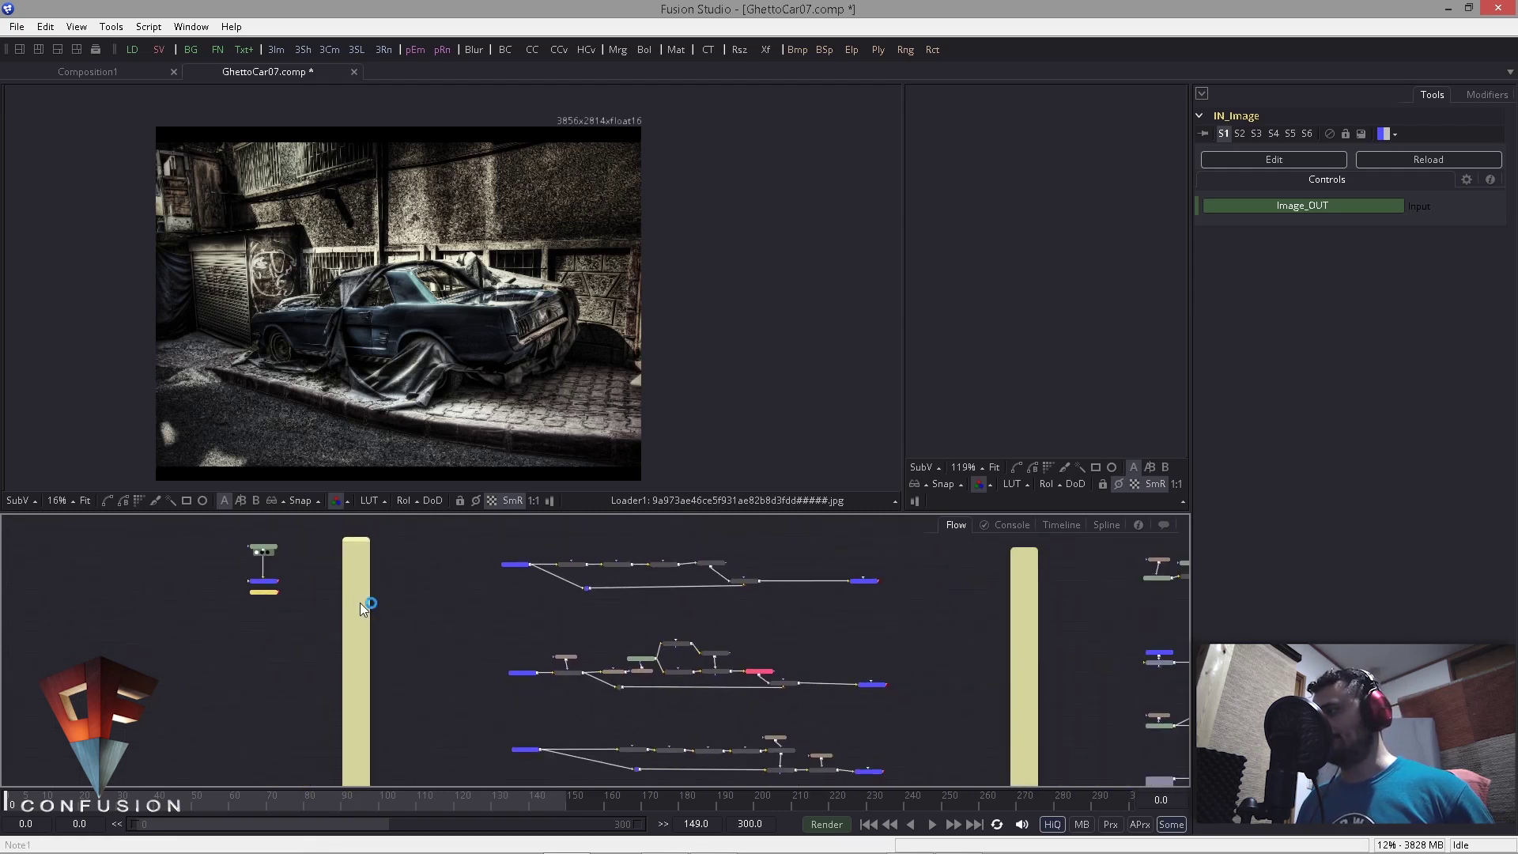
drag(498, 587, 446, 715)
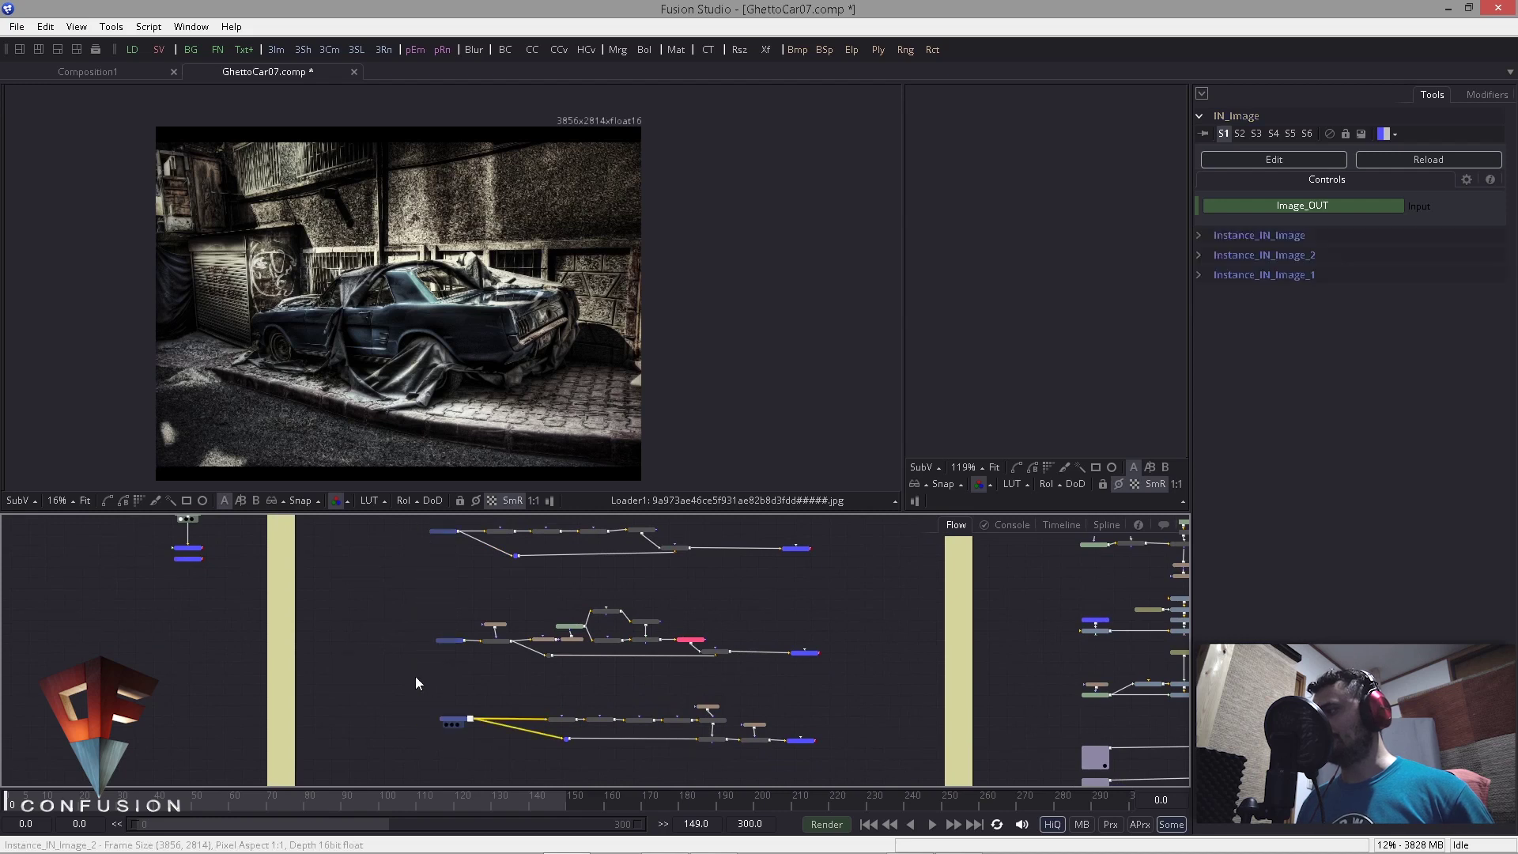
Step: Display the original IN_Image wireless node in the main viewer and select that node again in the flow
click(196, 561)
scroll(196, 572, up, 4)
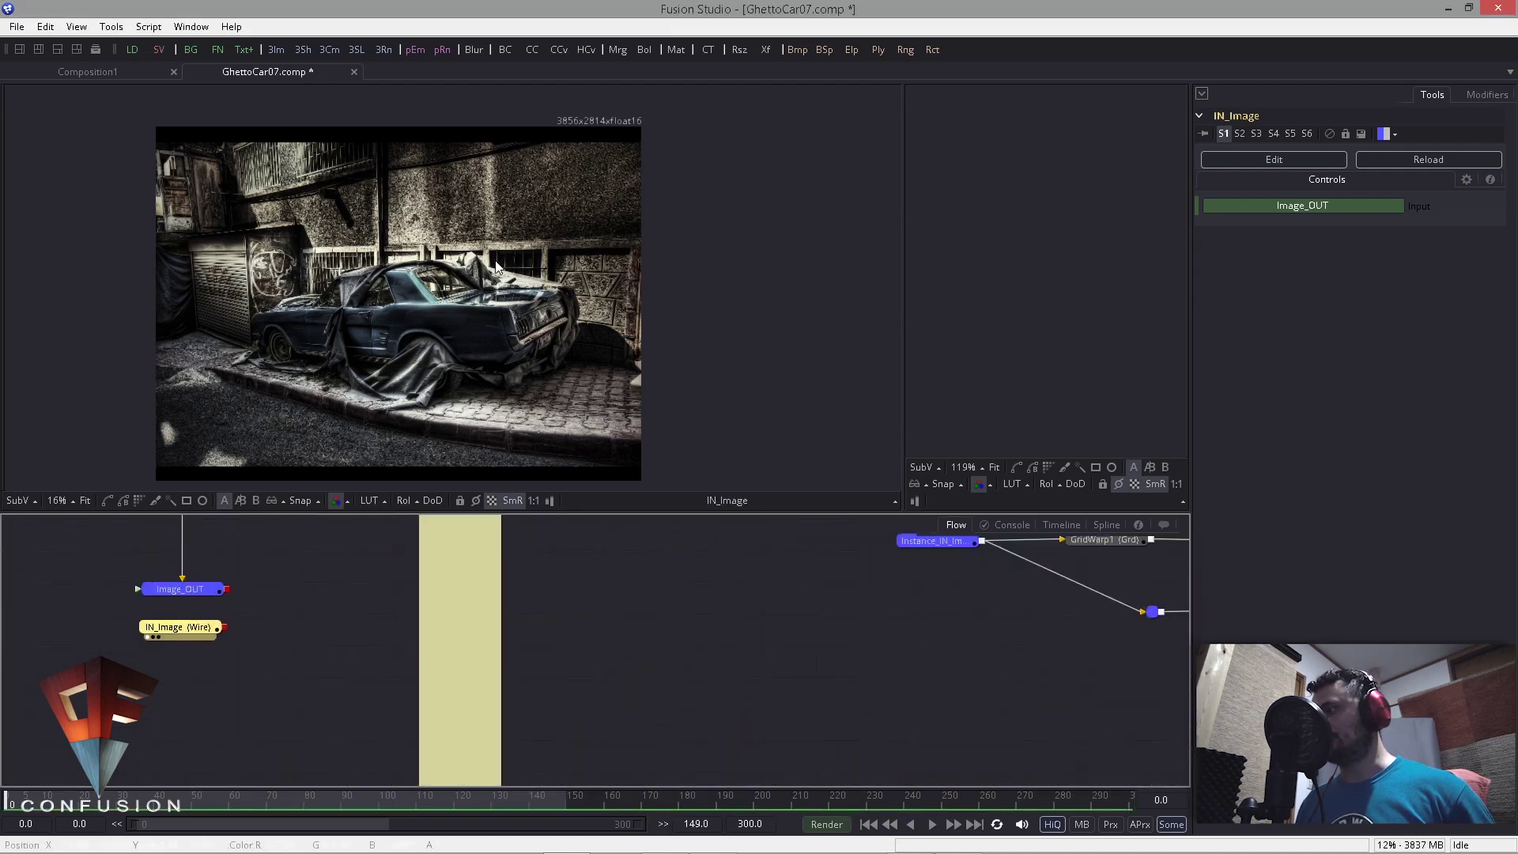
scroll(490, 624, down, 4)
drag(331, 604, 496, 554)
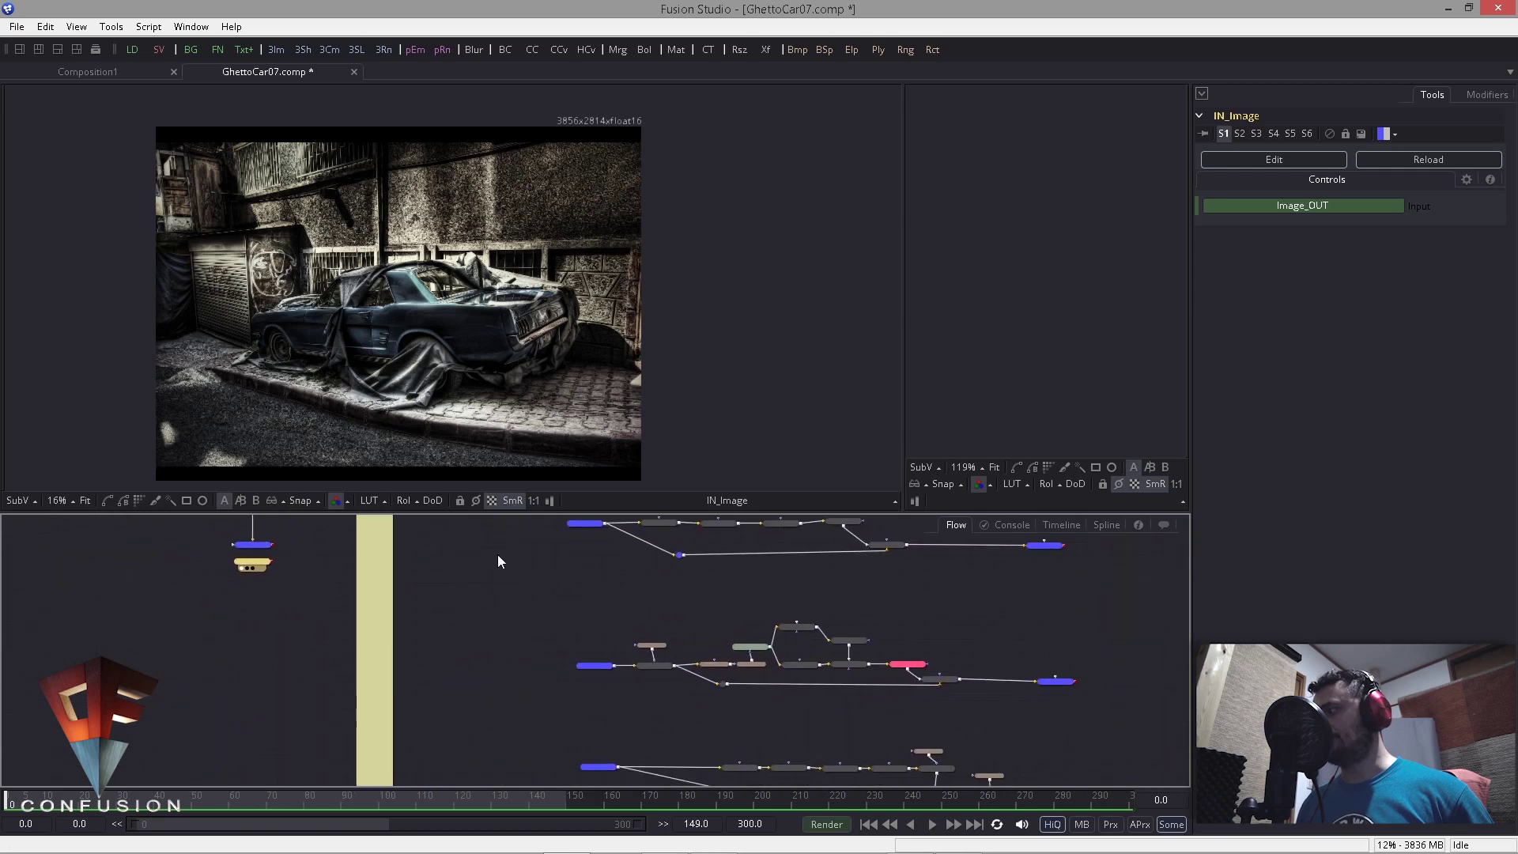
click(305, 565)
drag(253, 566, 439, 582)
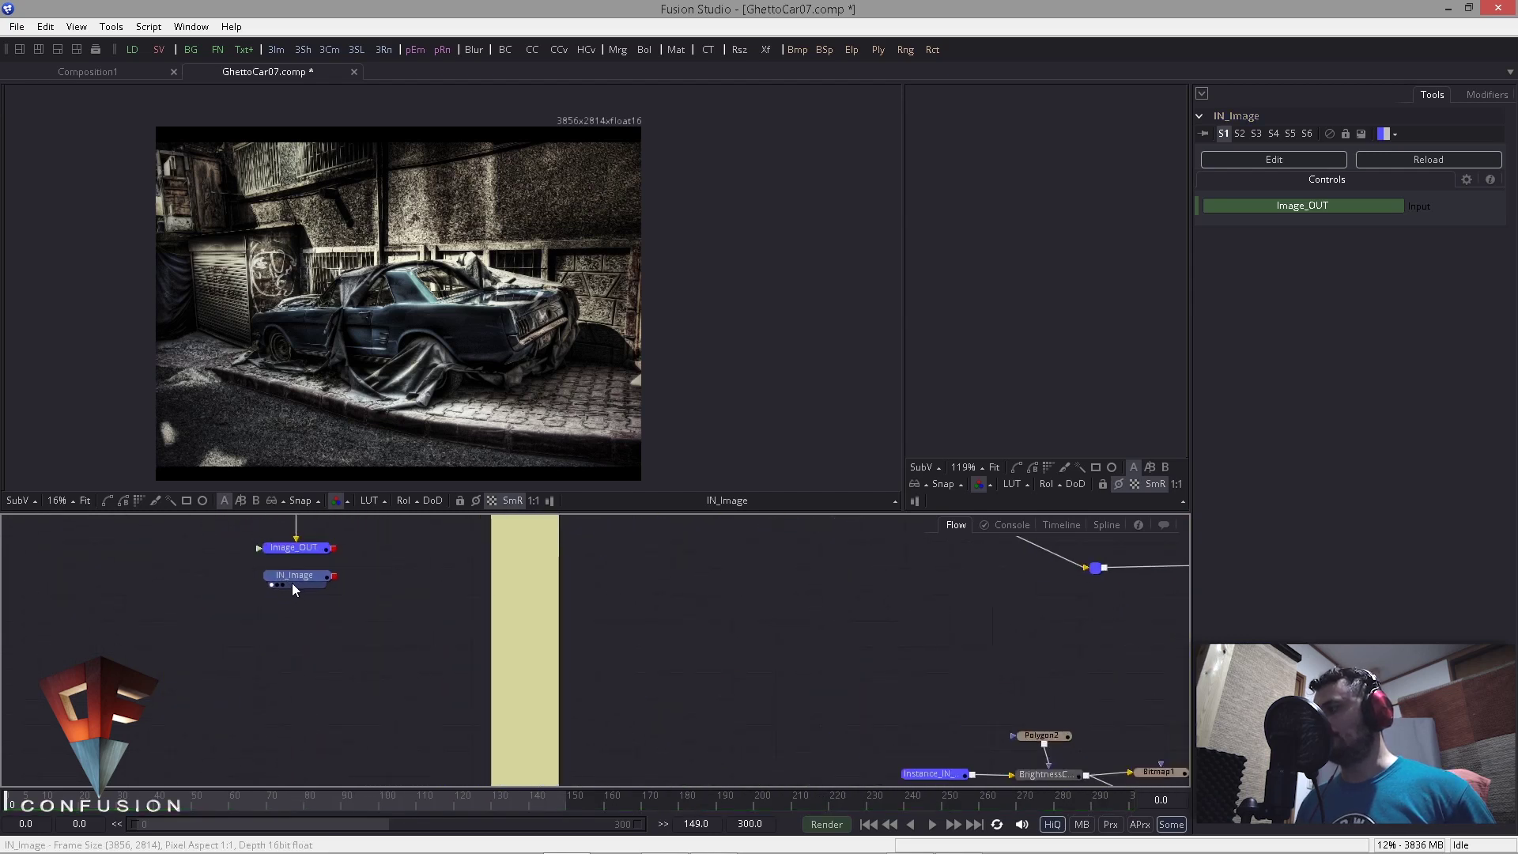
drag(291, 582, 295, 579)
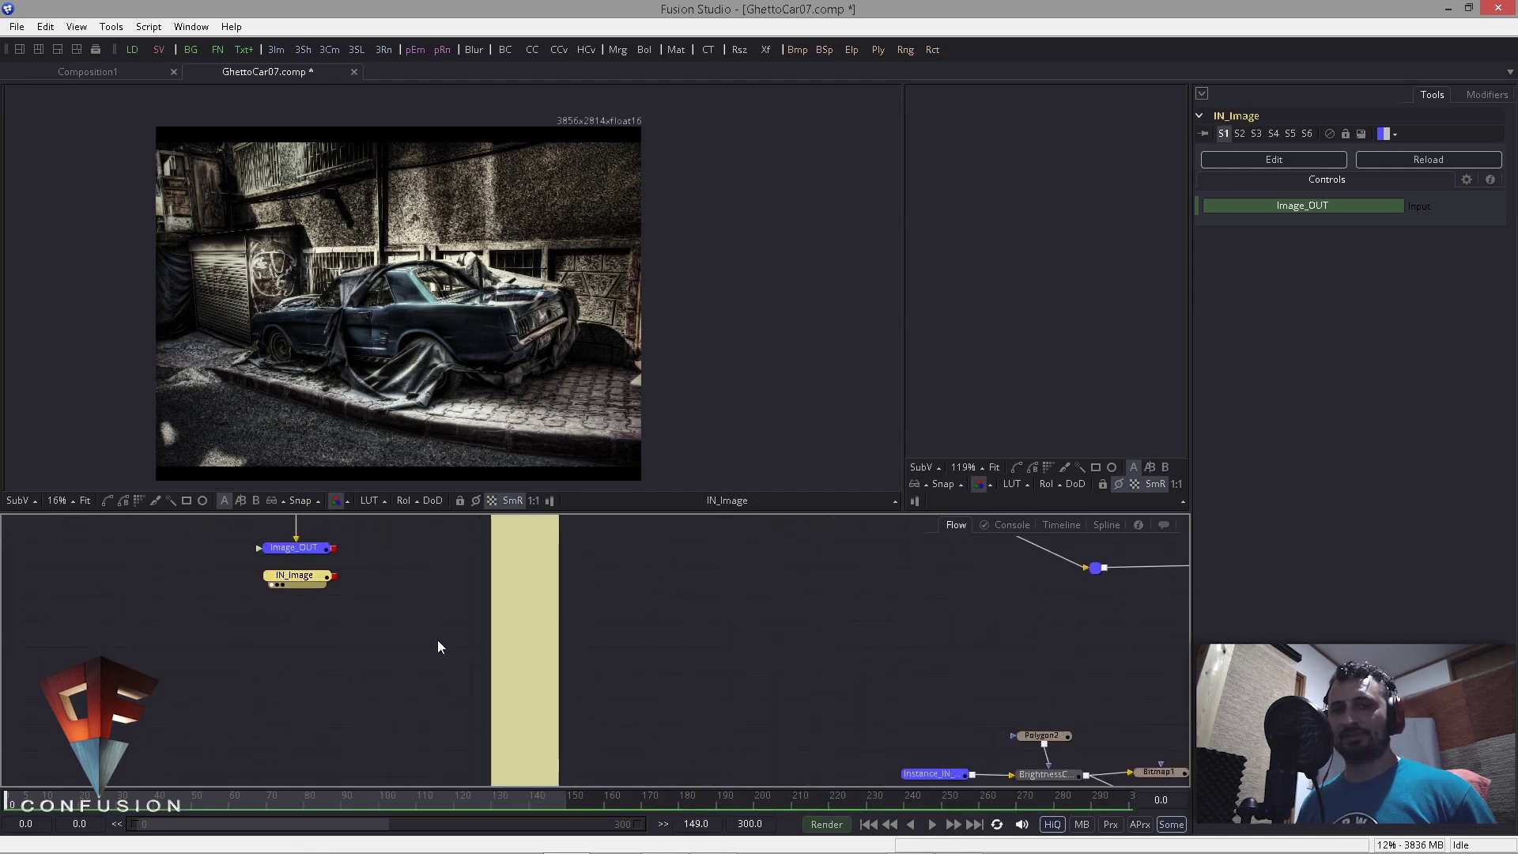
Step: Move the IN_Image wireless node beneath the instance at the start of the first branch, beyond the Note1 divider
scroll(438, 642, down, 3)
scroll(498, 580, down, 3)
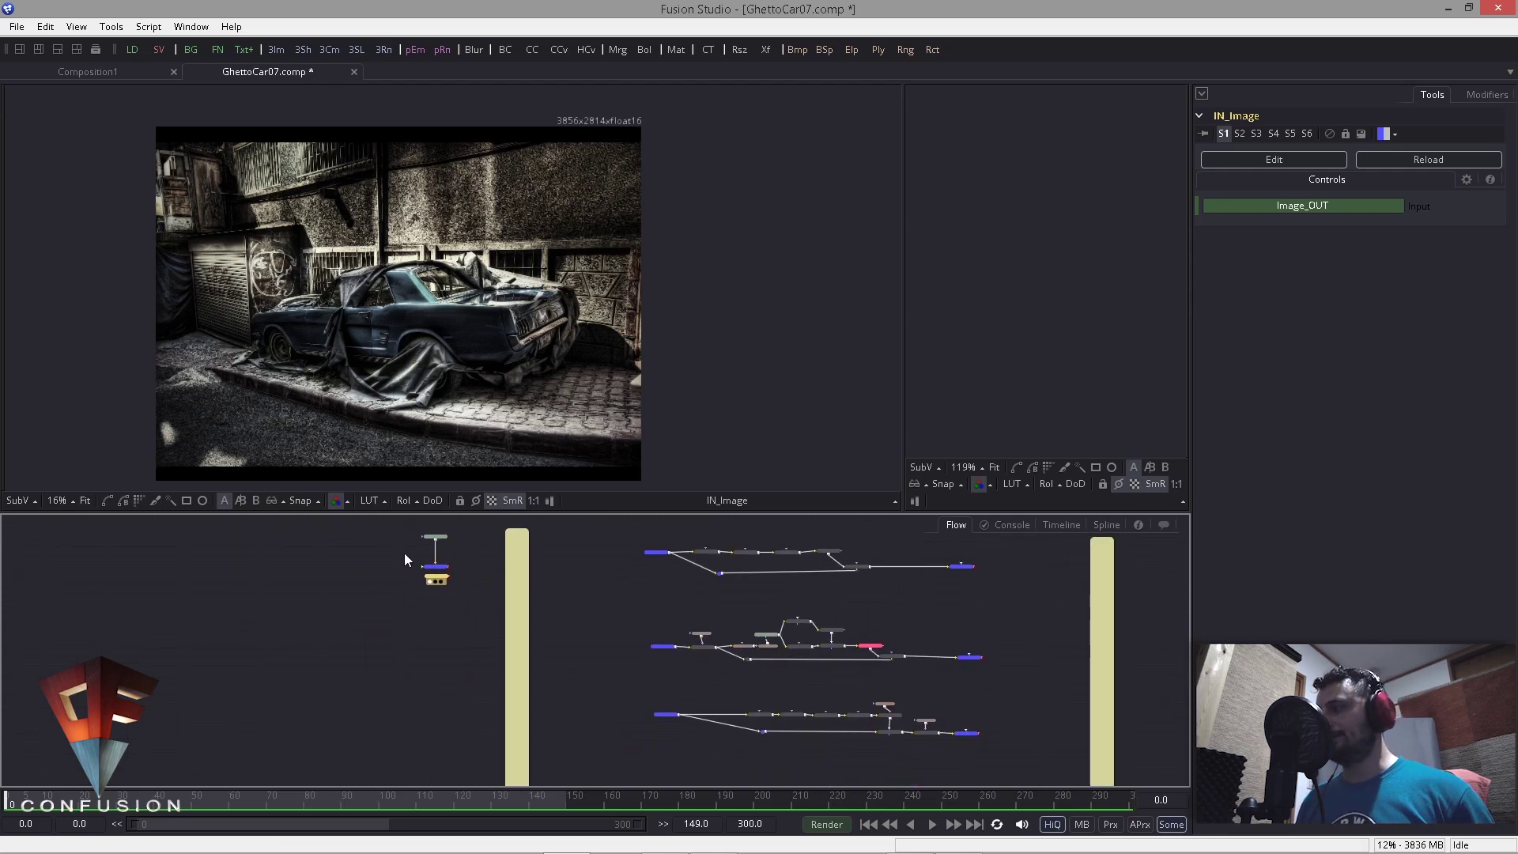
scroll(385, 624, up, 1)
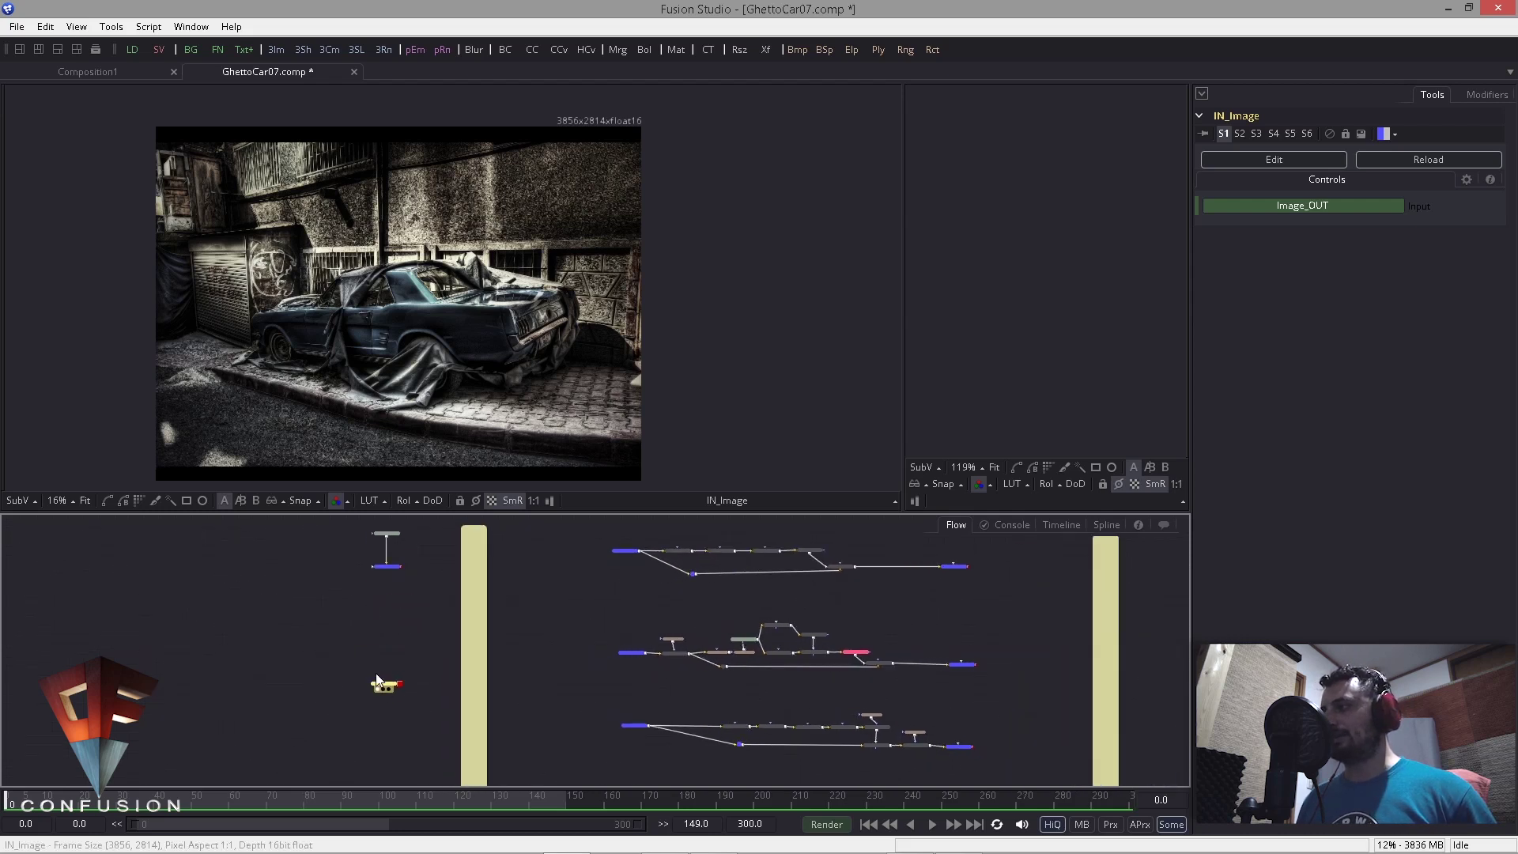
drag(377, 675, 631, 571)
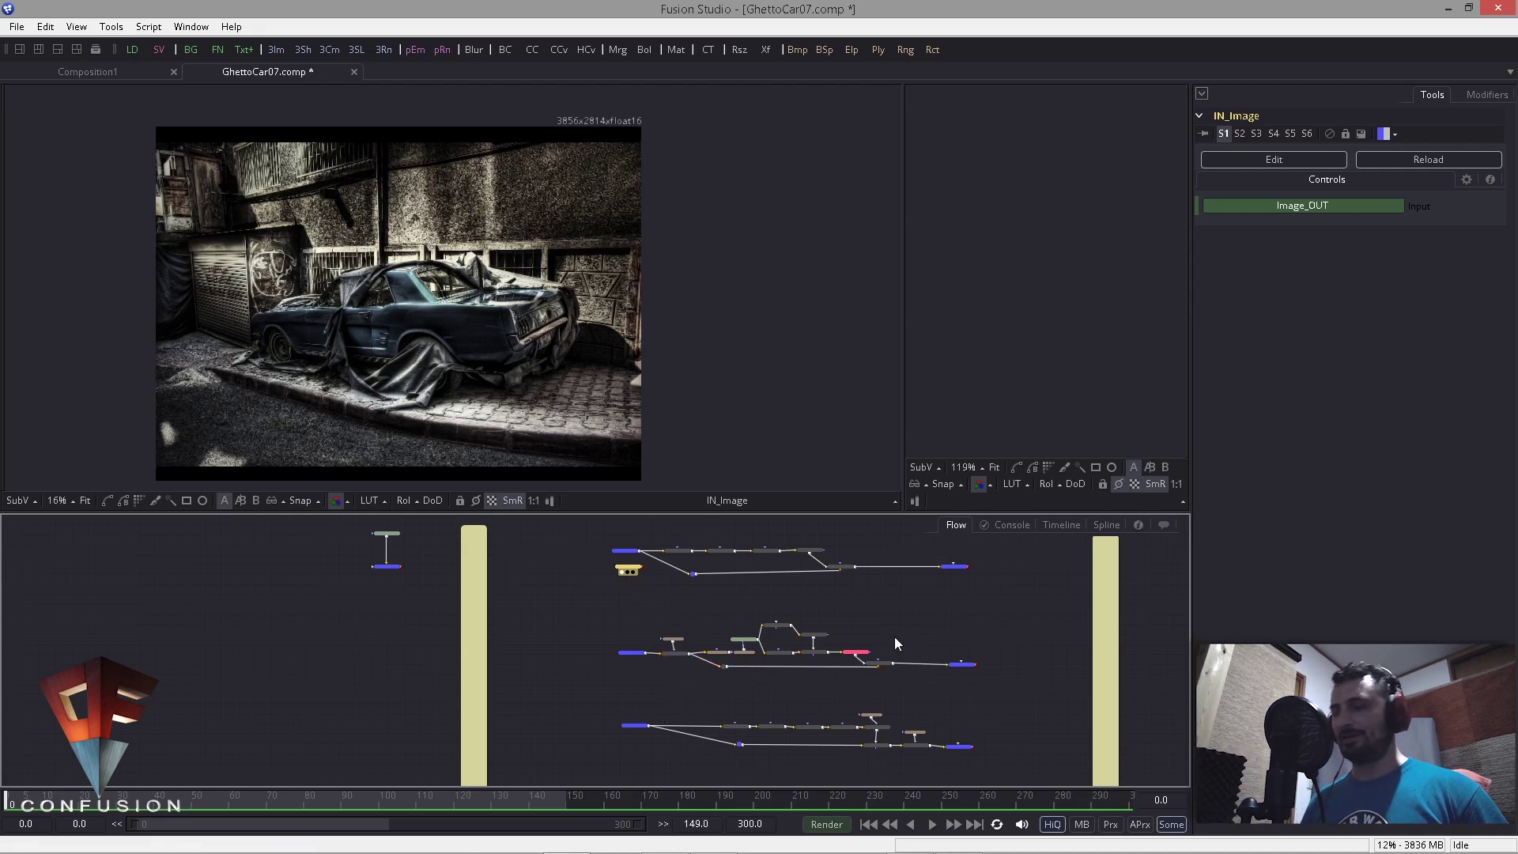
Step: Look over the flow's projection section beyond the second divider and select the ProjectFloor_1 node
drag(740, 642, 485, 576)
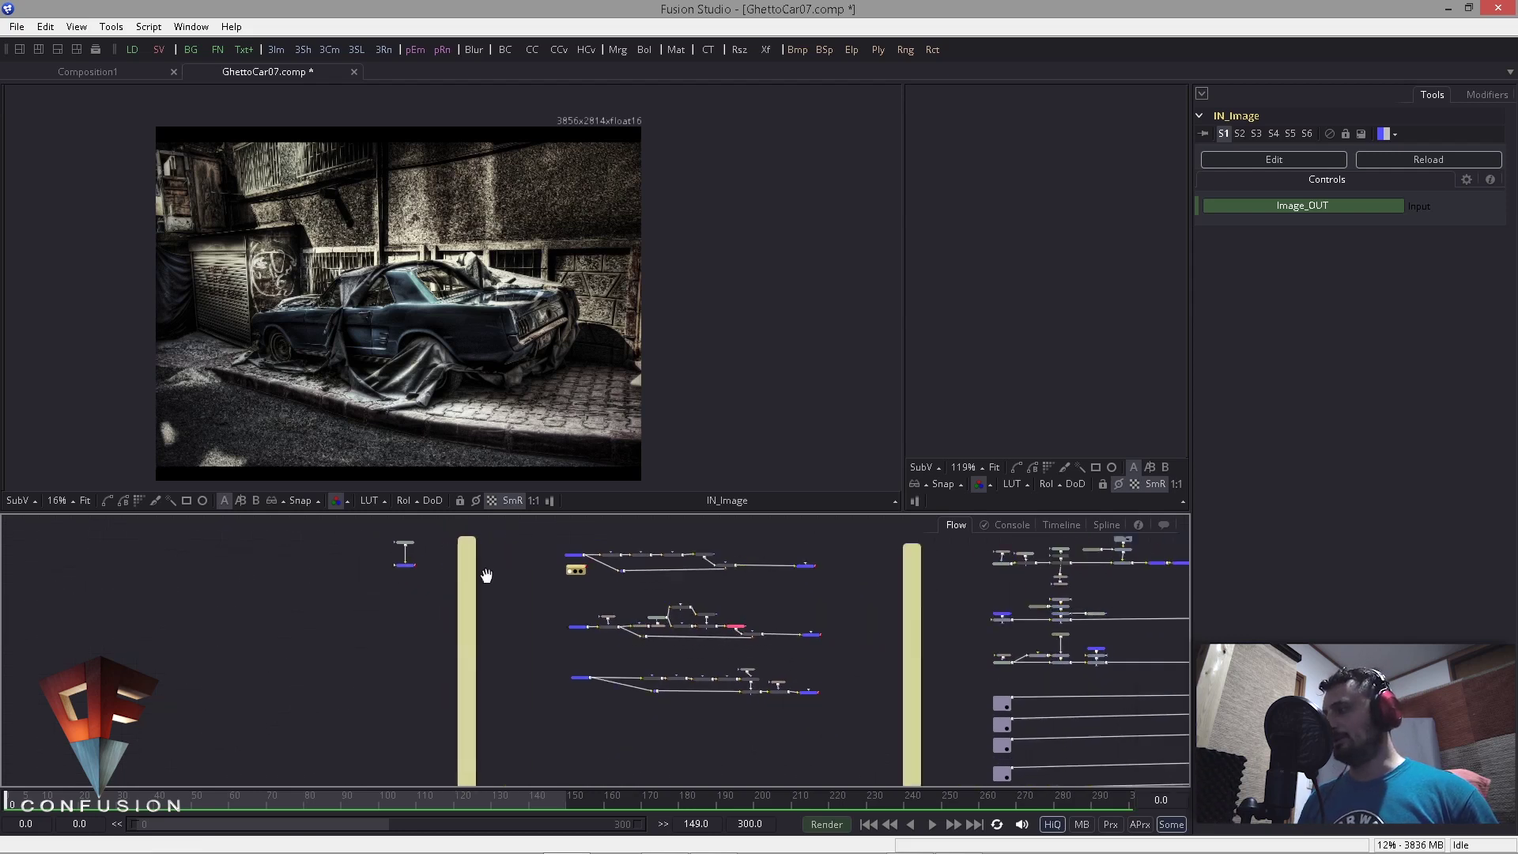
drag(876, 709, 303, 665)
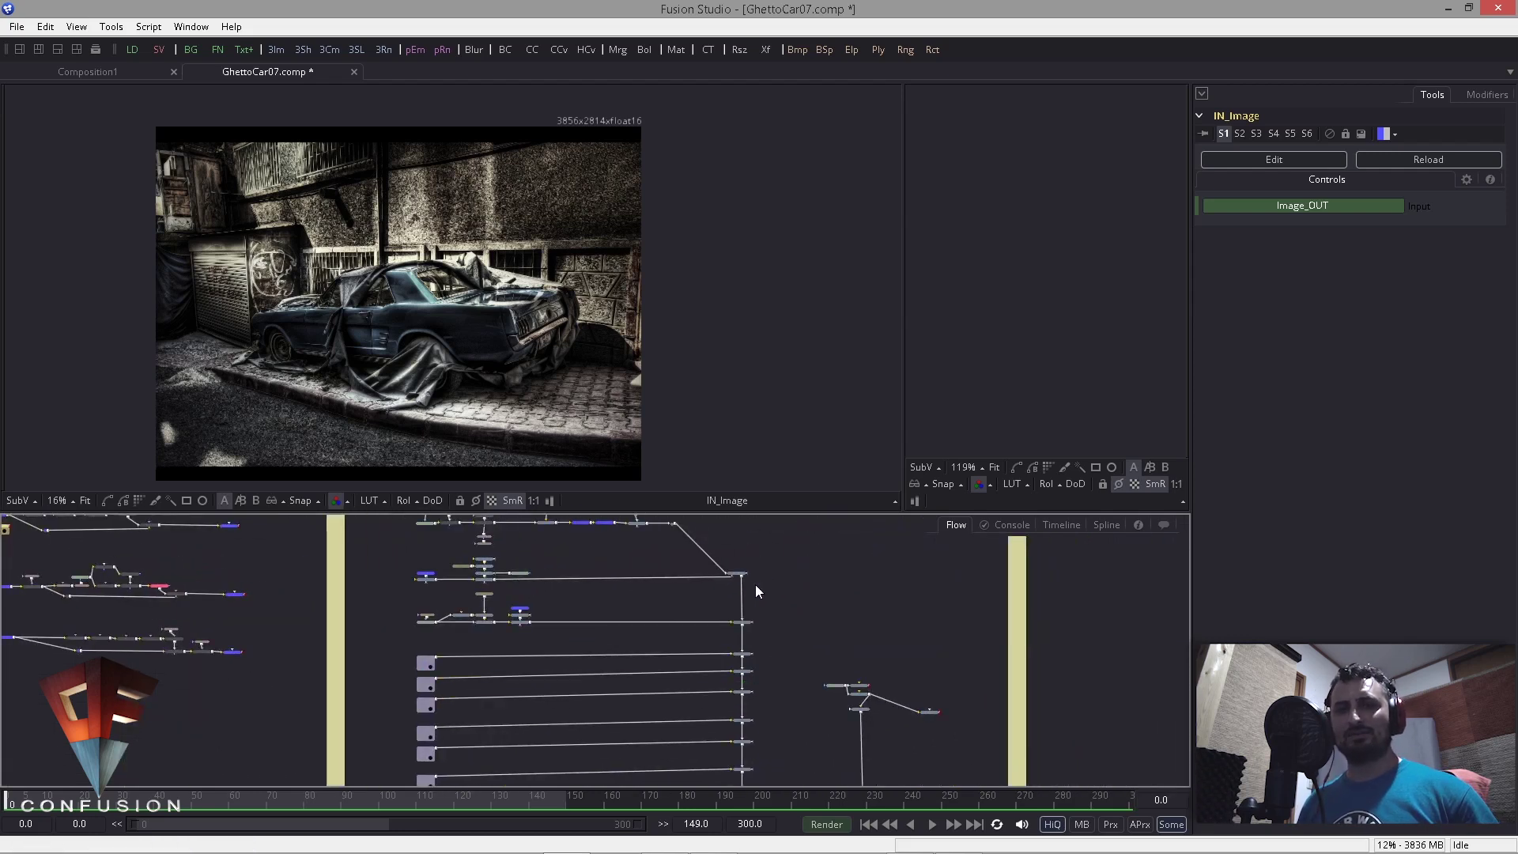
drag(427, 579, 422, 584)
drag(477, 662, 620, 701)
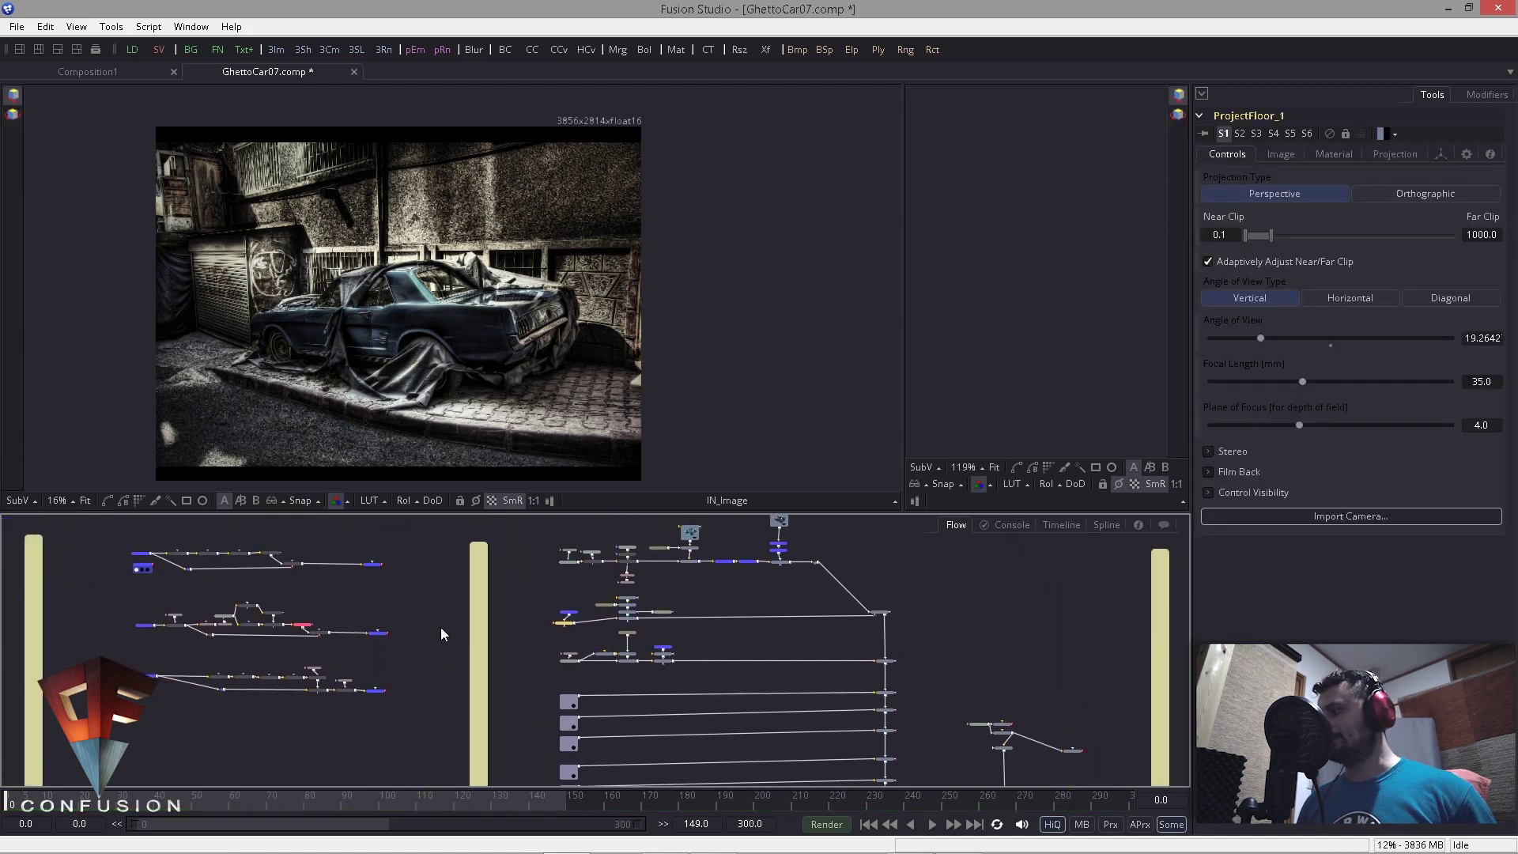
drag(441, 633, 628, 638)
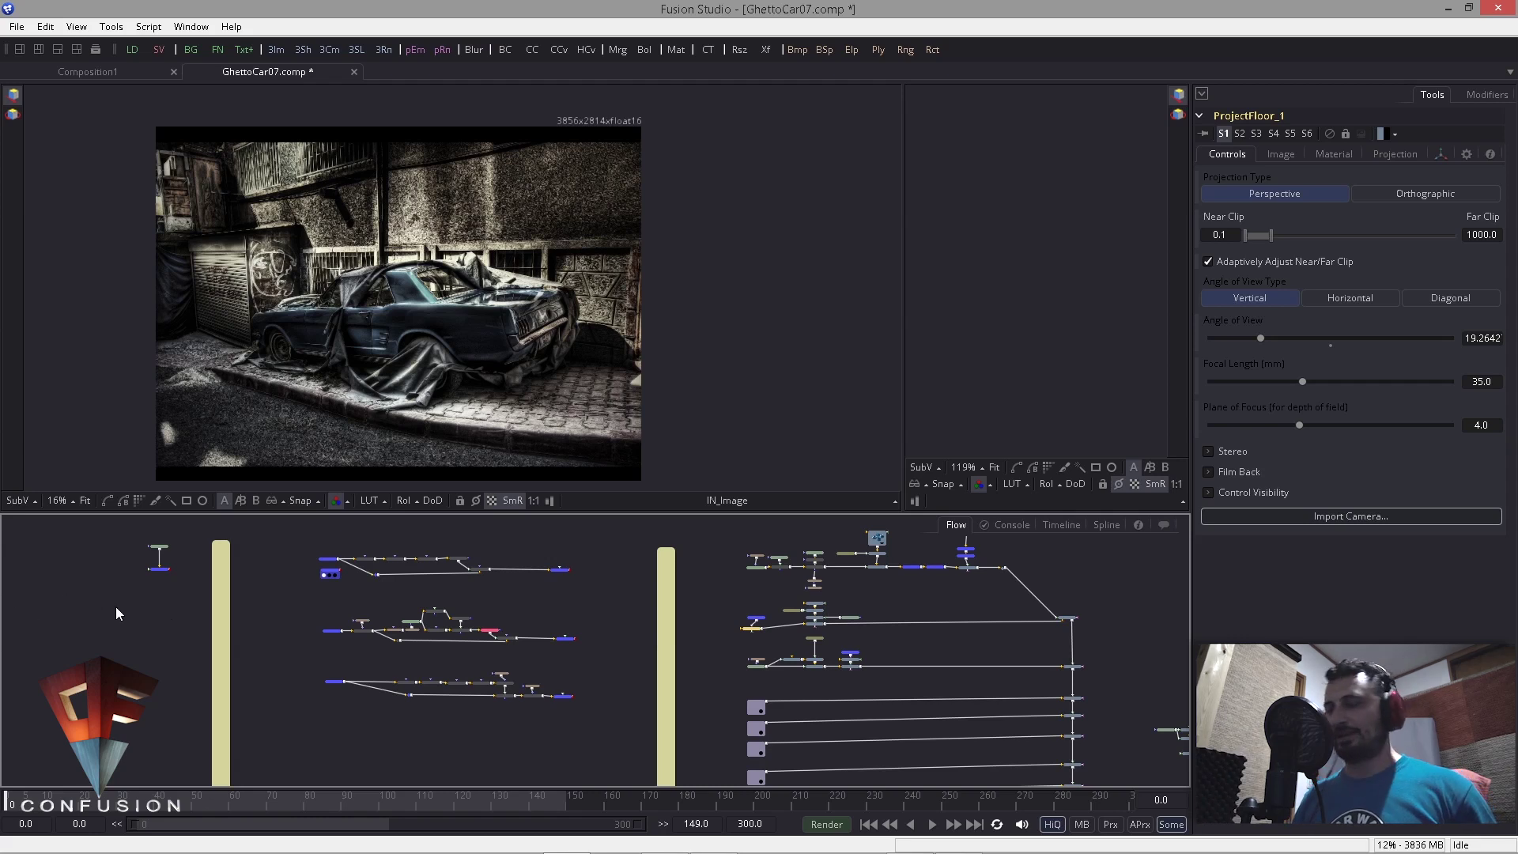
Step: Move the IN_Image wireless node back directly beneath Image_OUT
scroll(201, 638, up, 3)
drag(465, 538, 337, 626)
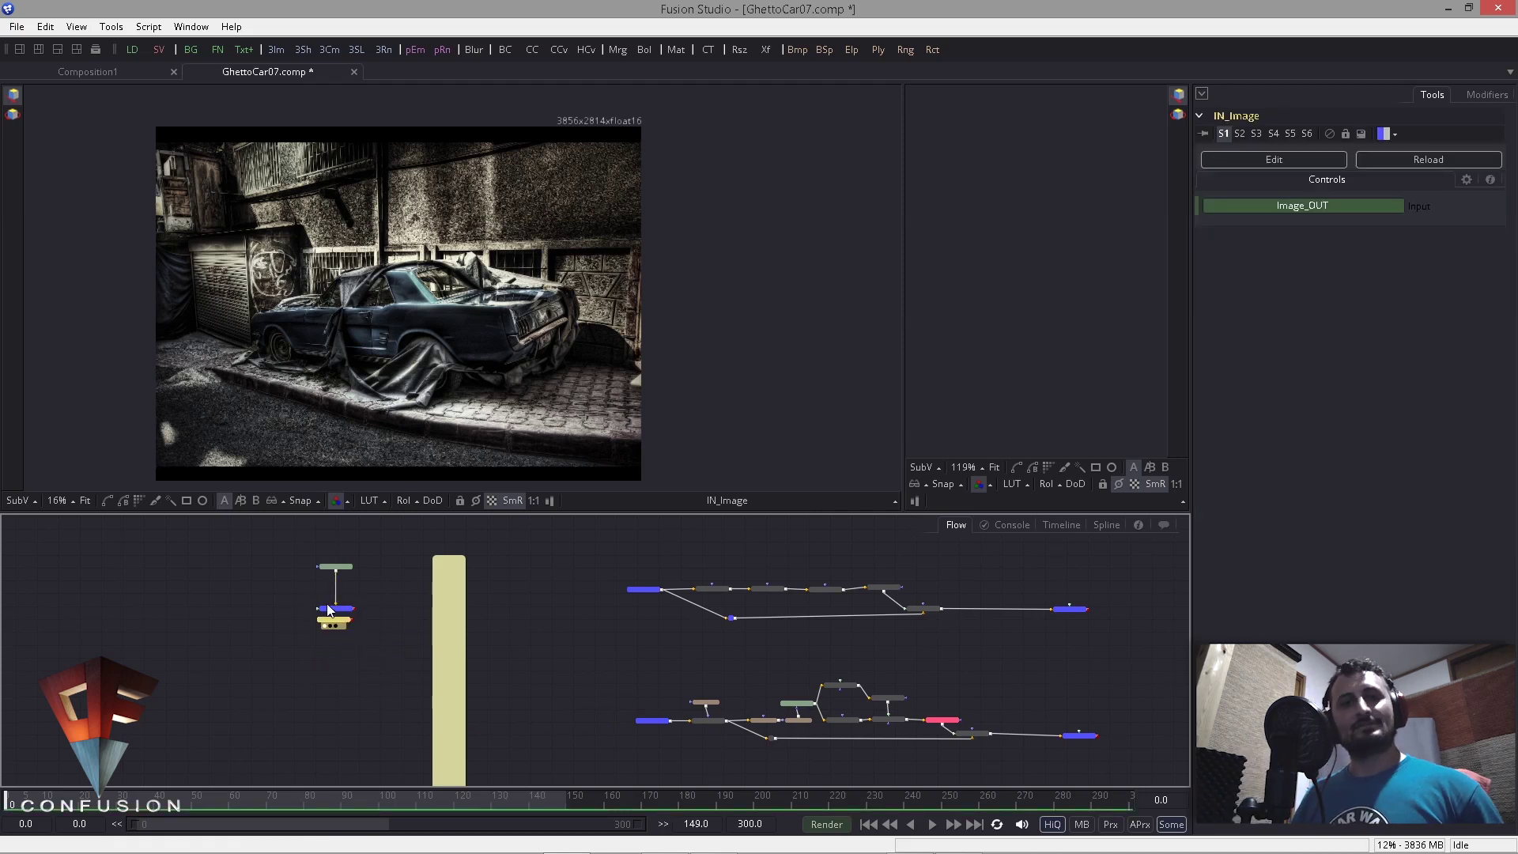
scroll(328, 610, up, 3)
scroll(245, 642, down, 4)
Step: Show the flow's navigator overview and enlarge it
key(v)
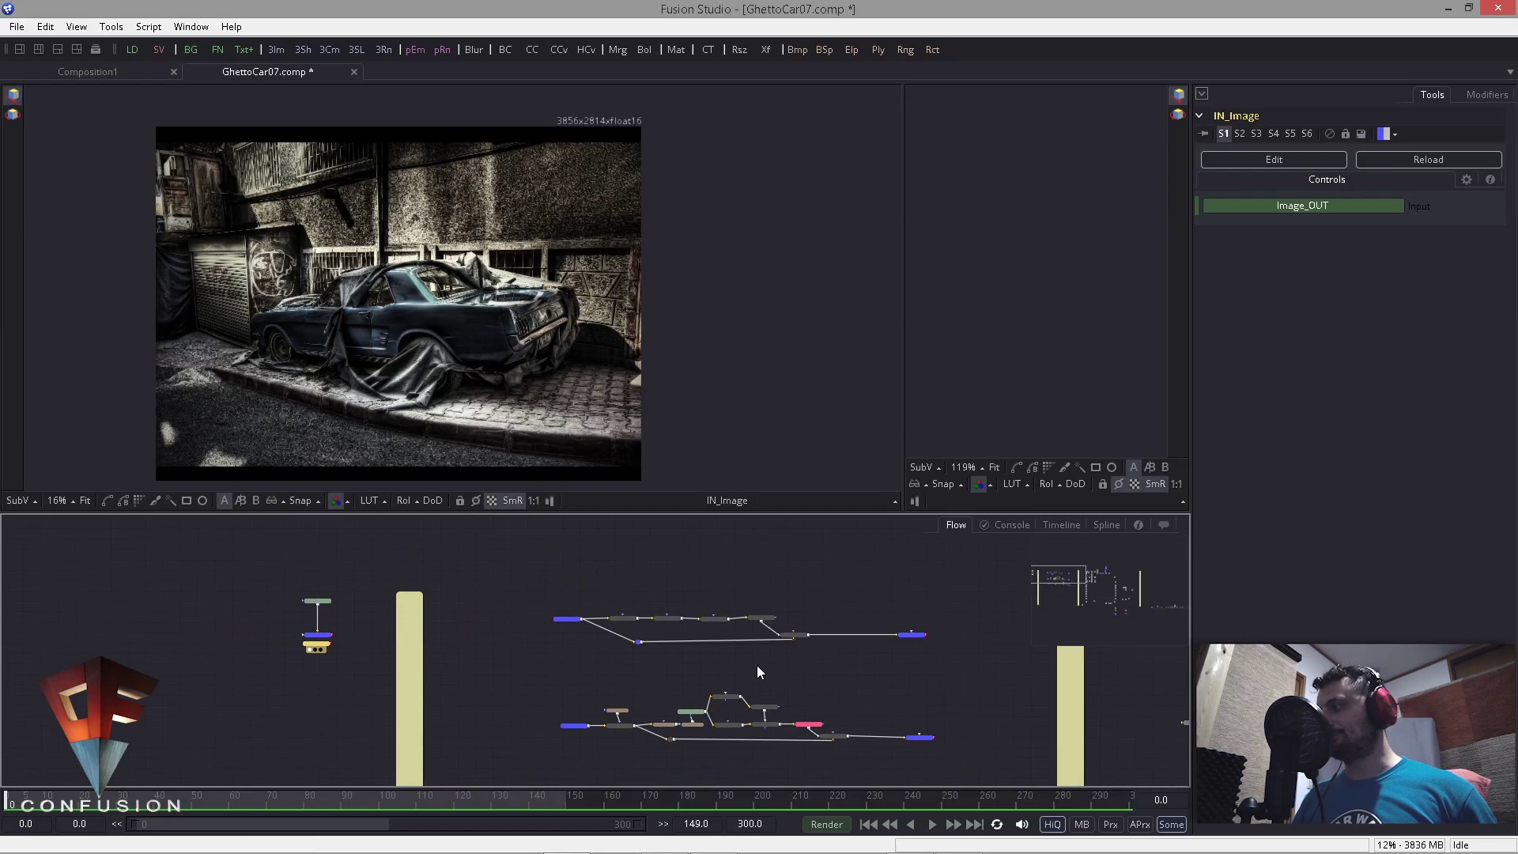
drag(676, 670, 657, 658)
click(1040, 642)
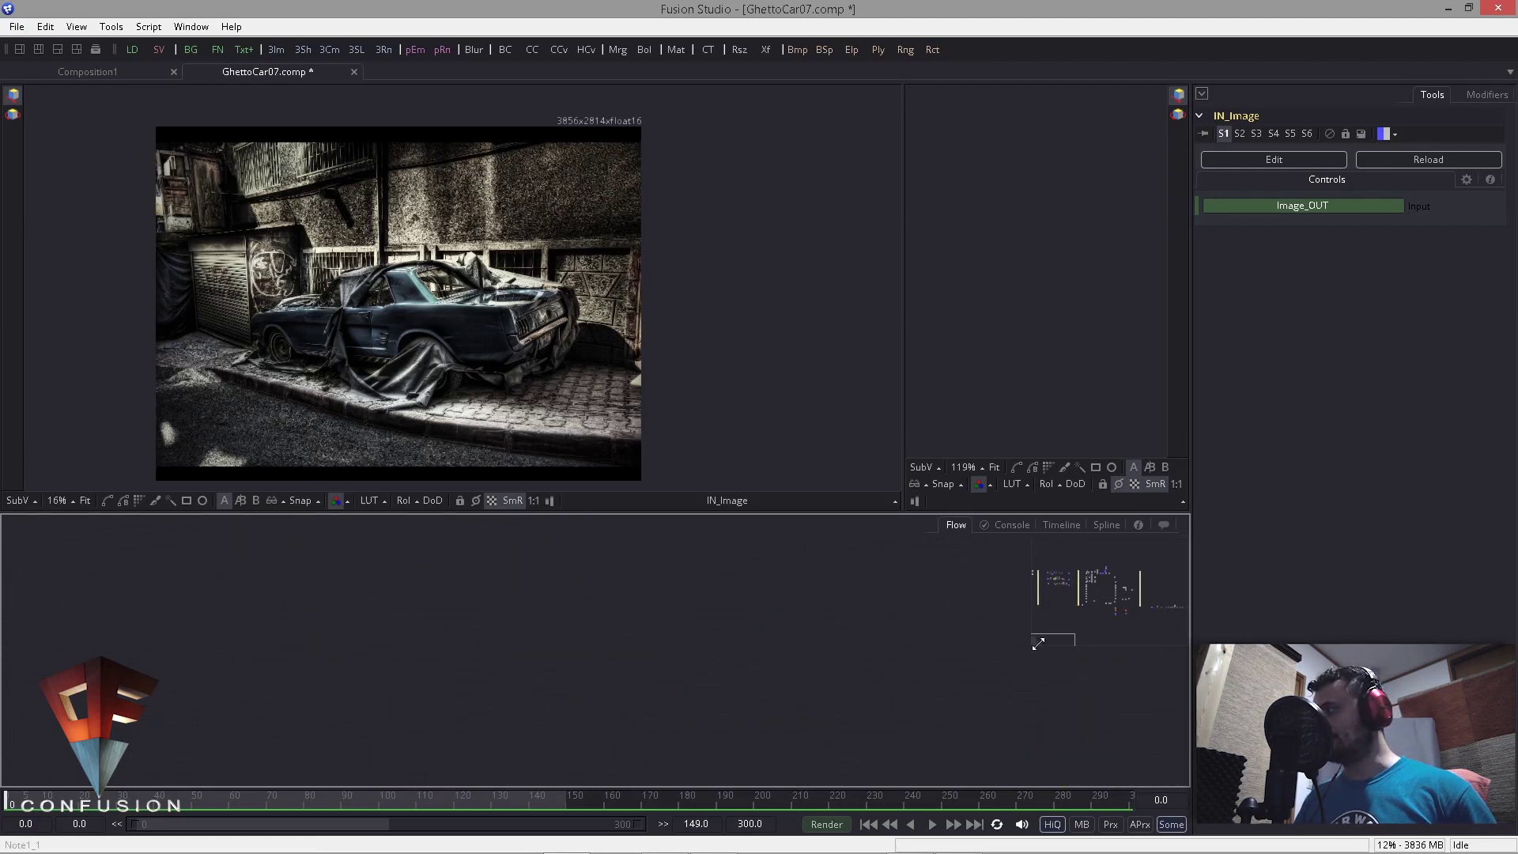
drag(1034, 643, 822, 703)
Step: Examine the sections of the composition through the navigator, from the source image to the final node chain, and deselect IN_Image
click(1181, 671)
drag(750, 596, 887, 662)
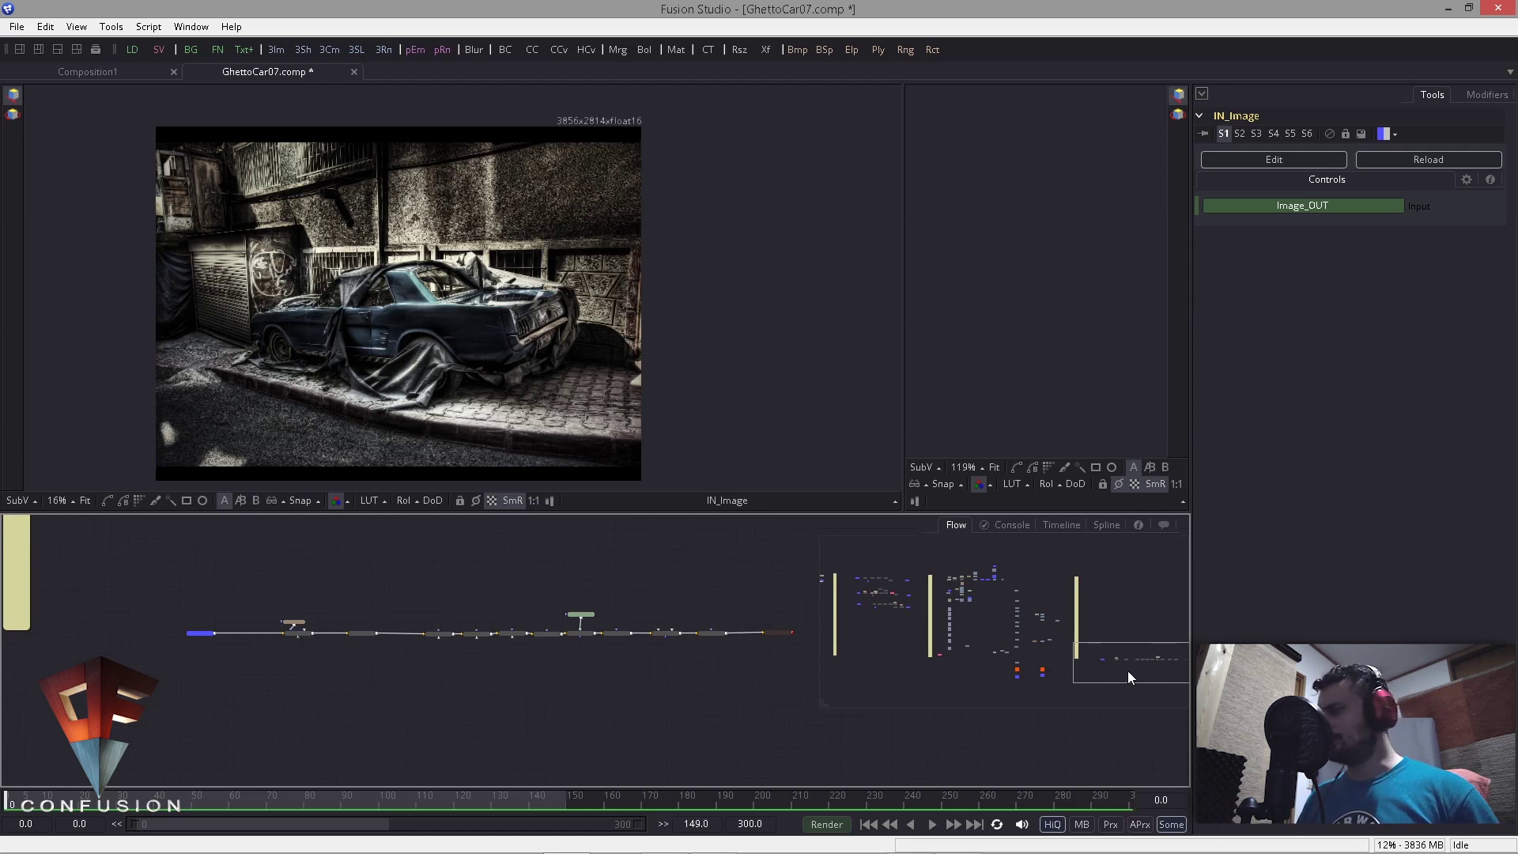
drag(1128, 670, 694, 606)
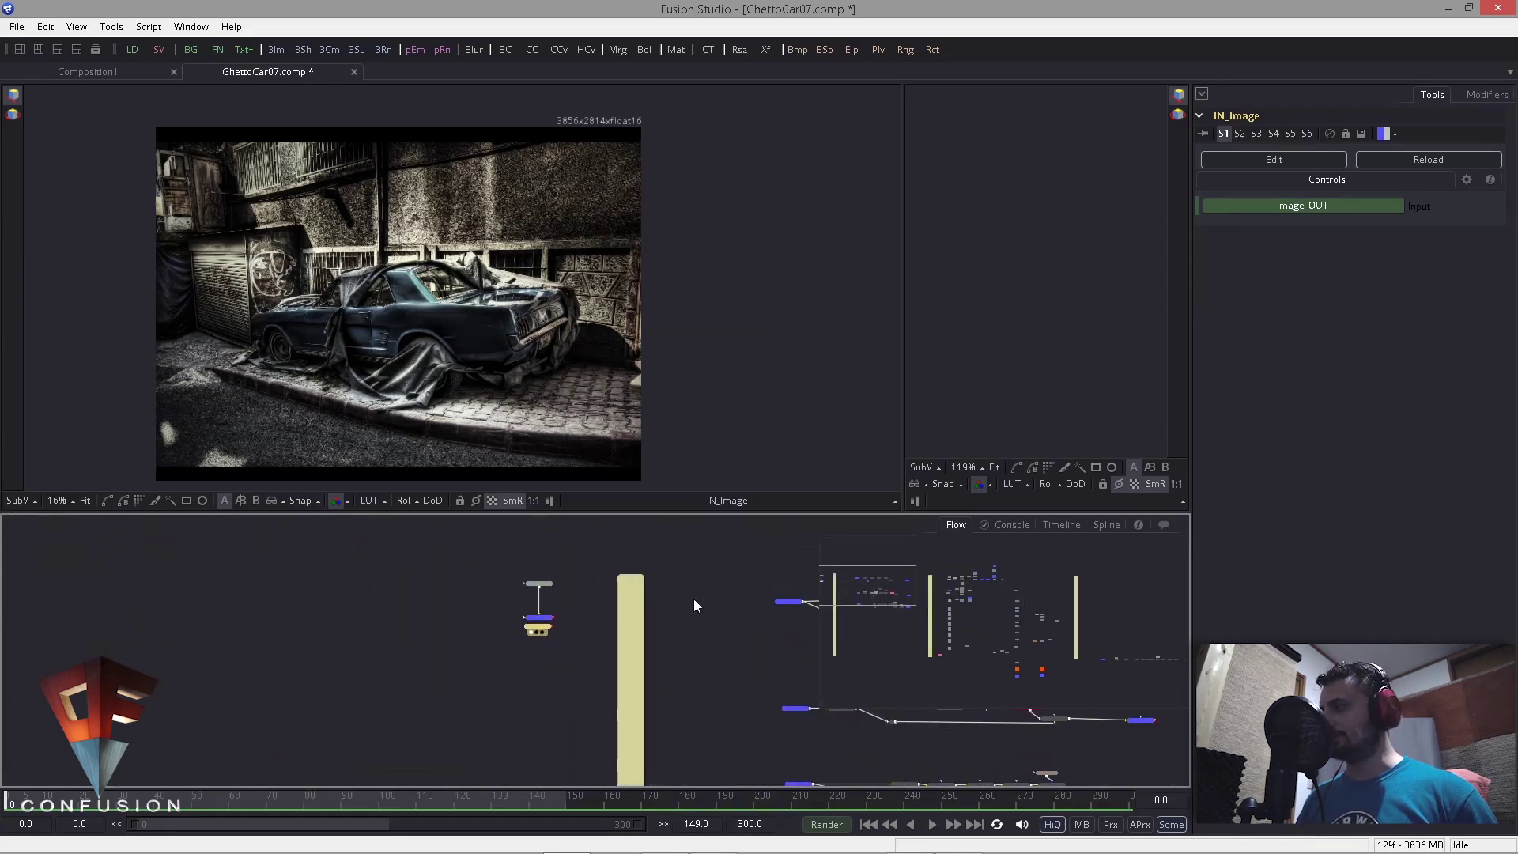
drag(481, 672, 558, 627)
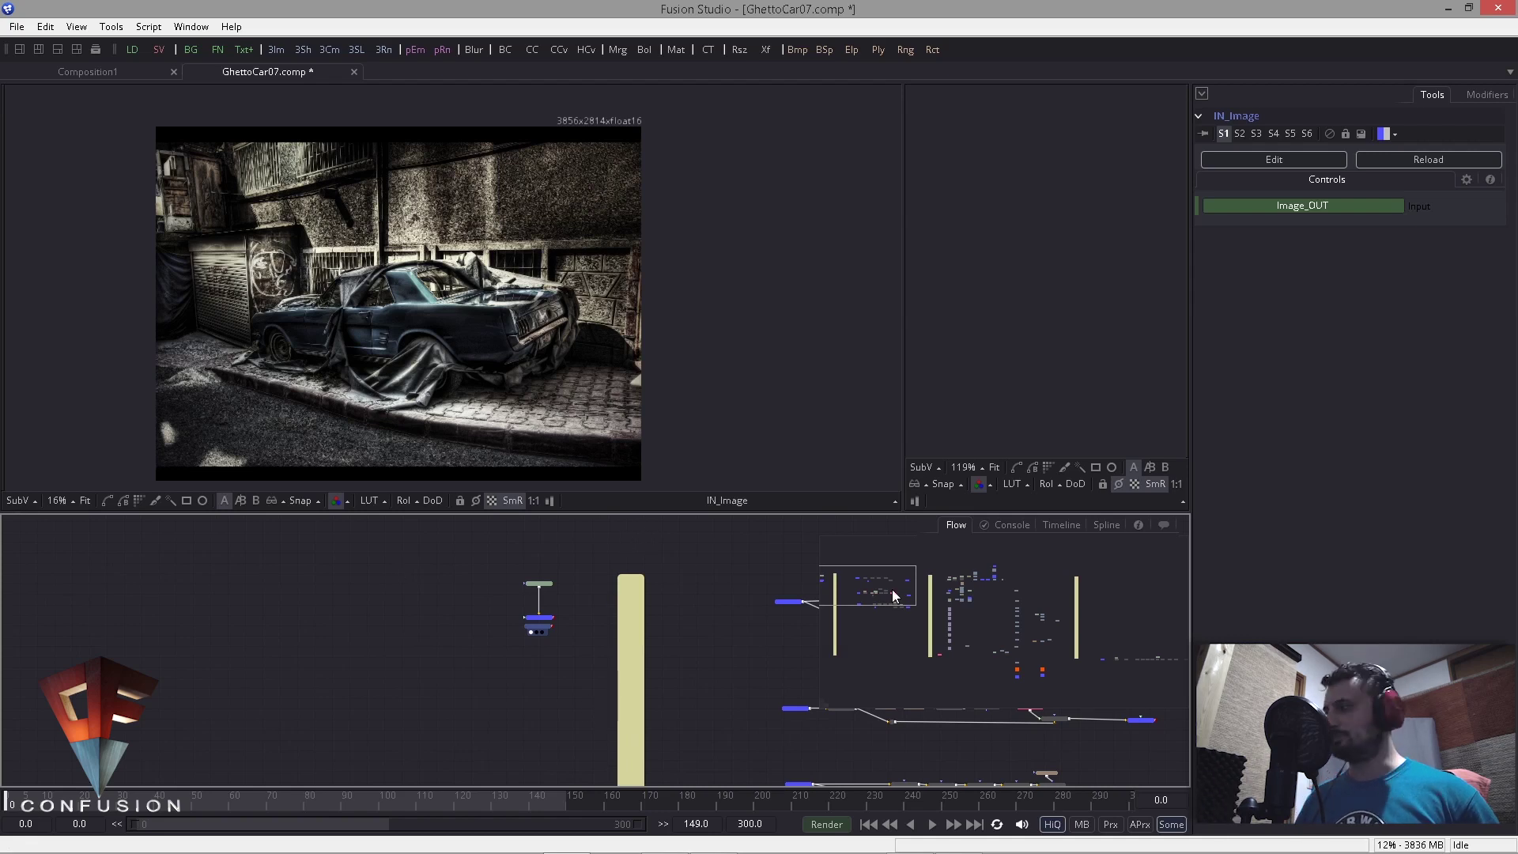
drag(892, 589, 1143, 615)
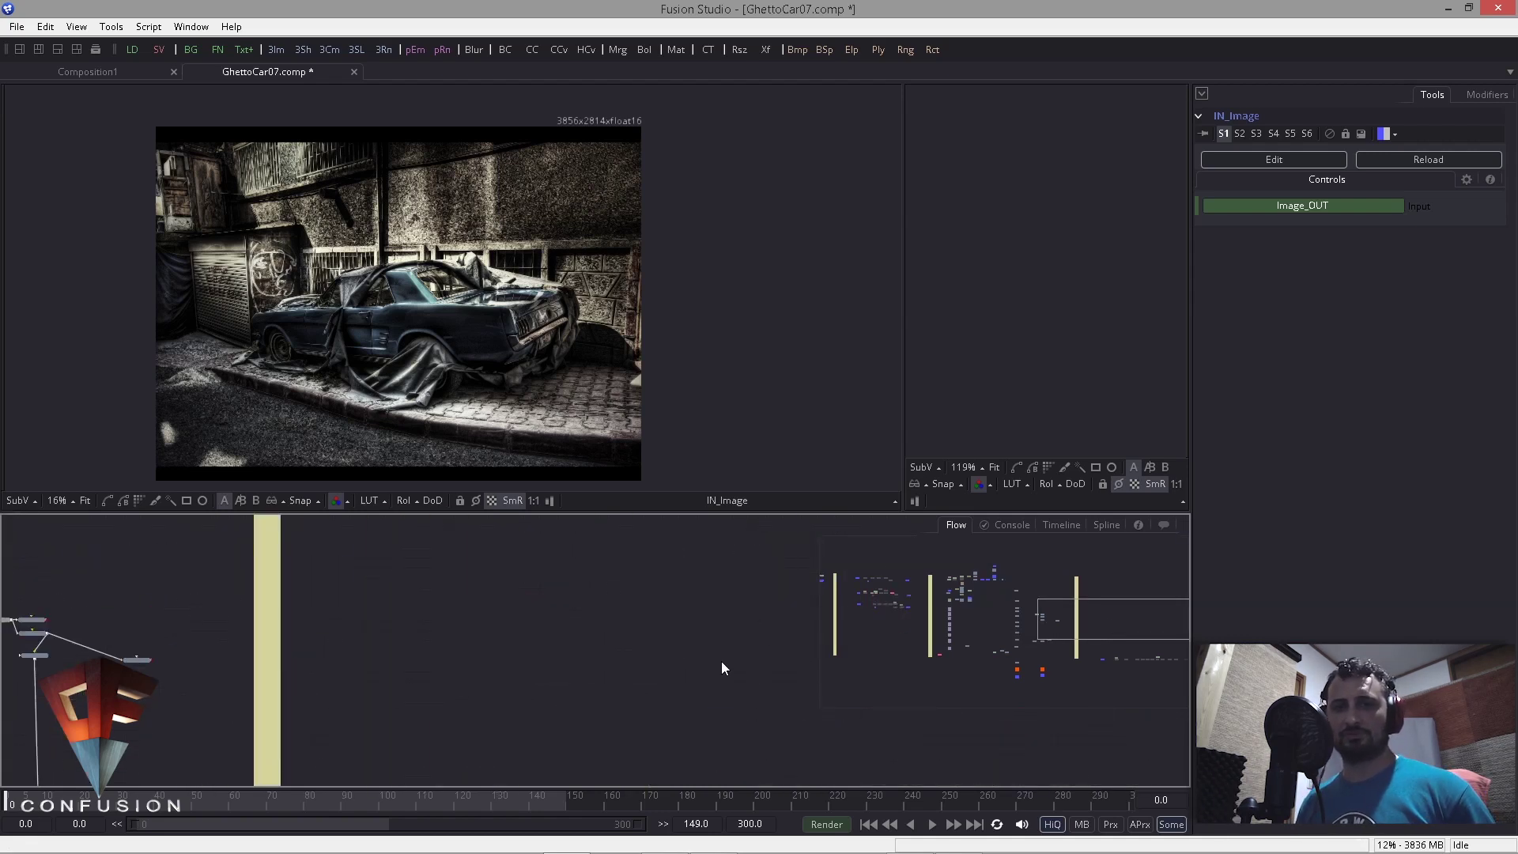
drag(974, 609, 892, 545)
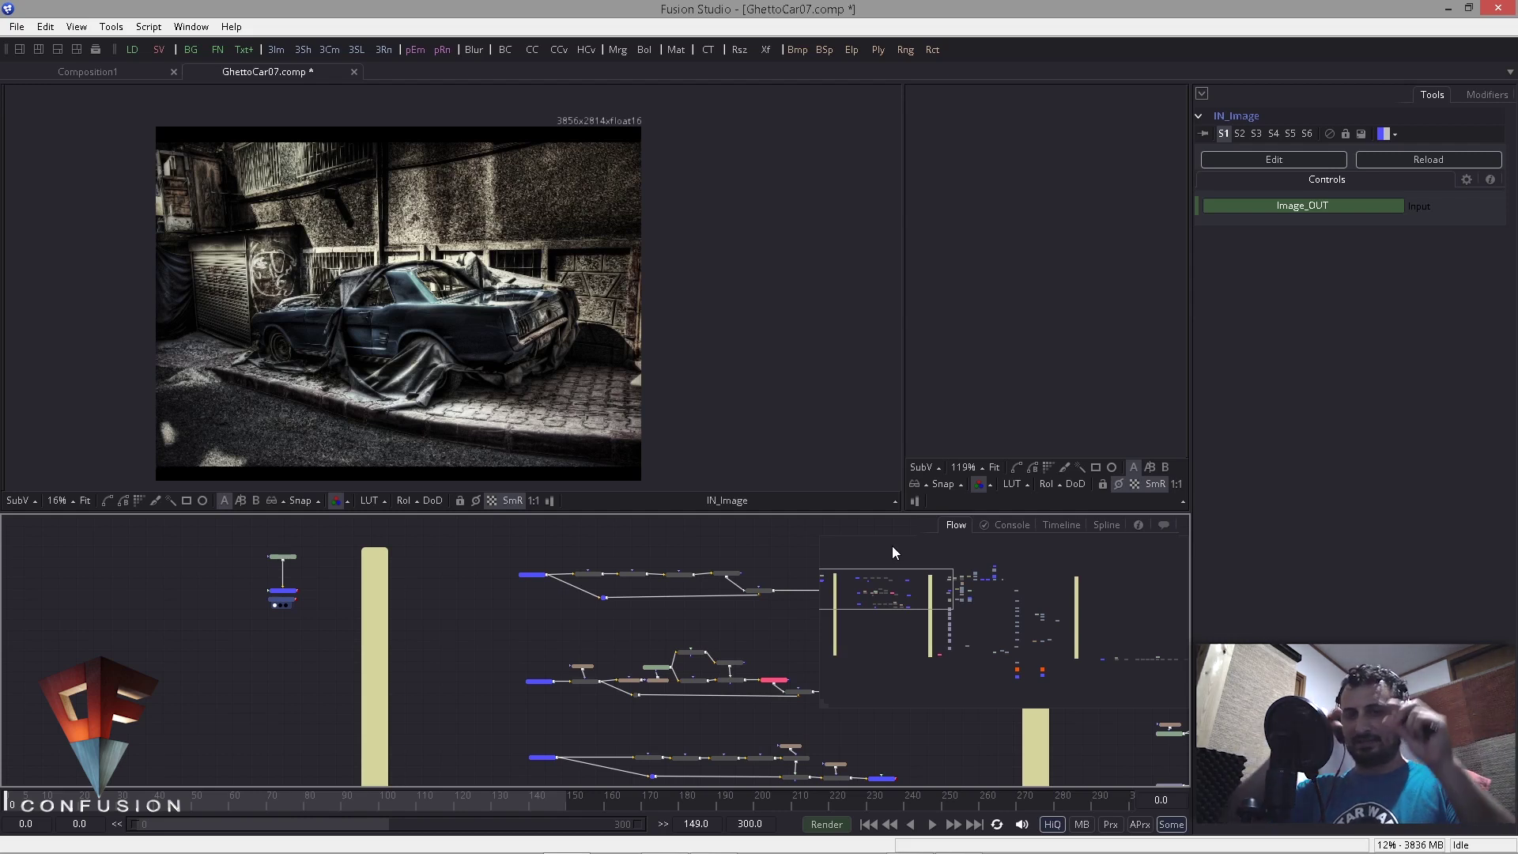
drag(239, 622, 338, 560)
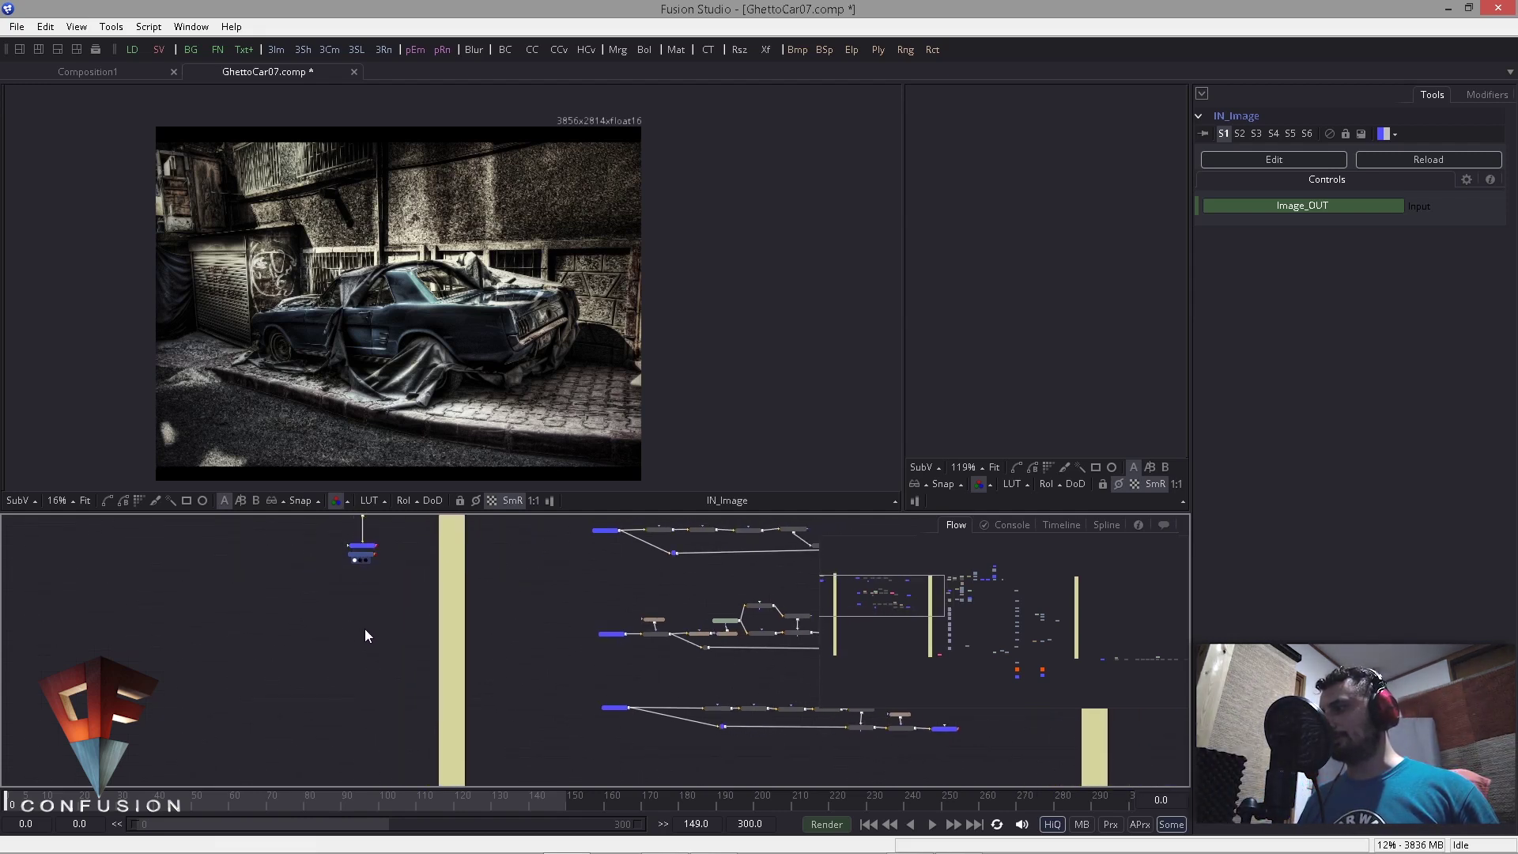
drag(381, 659, 409, 540)
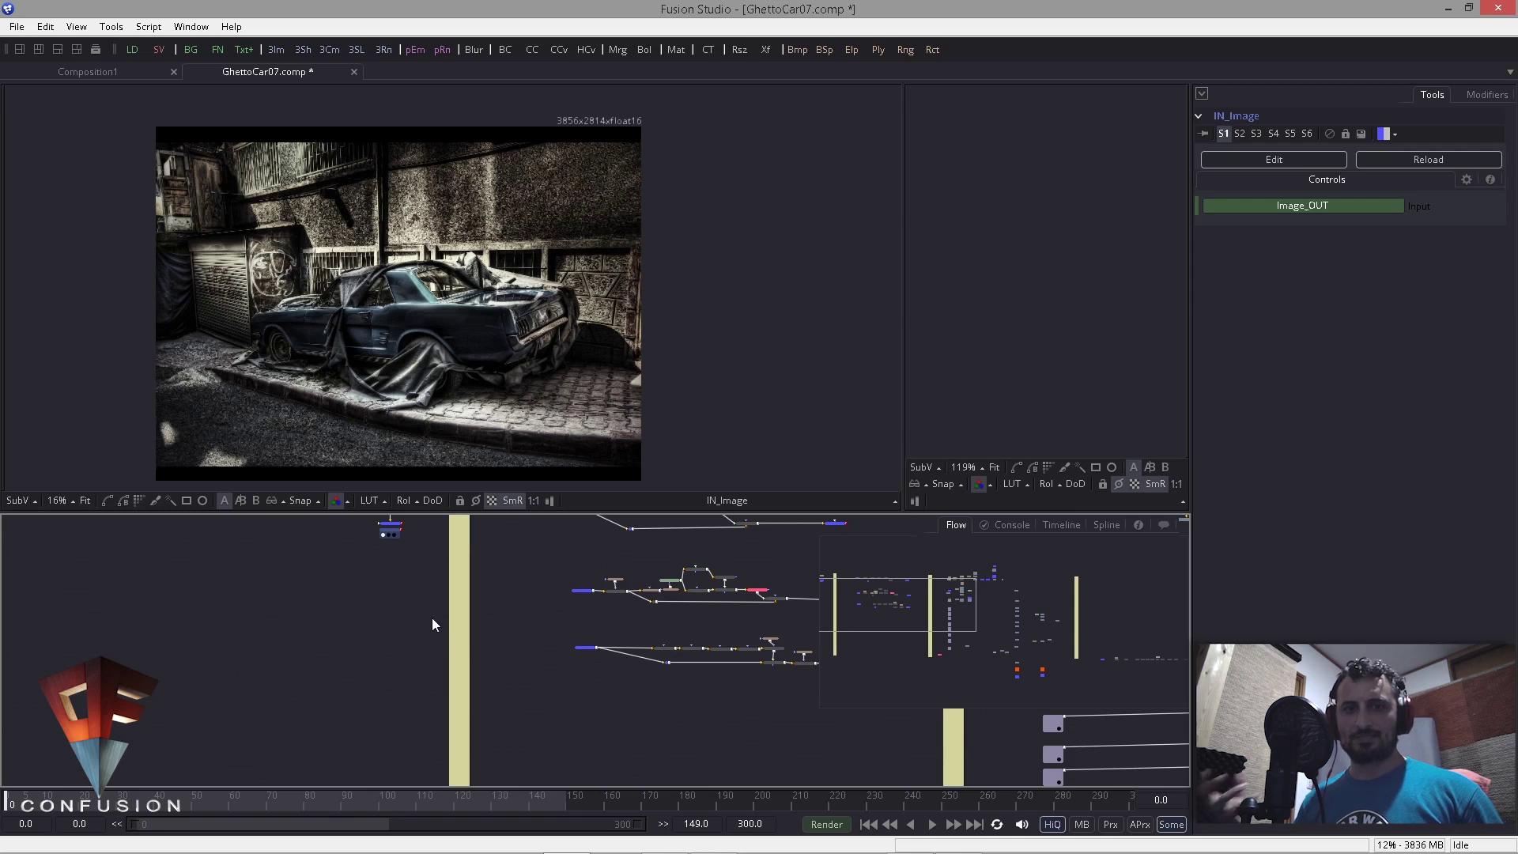
scroll(332, 601, down, 1)
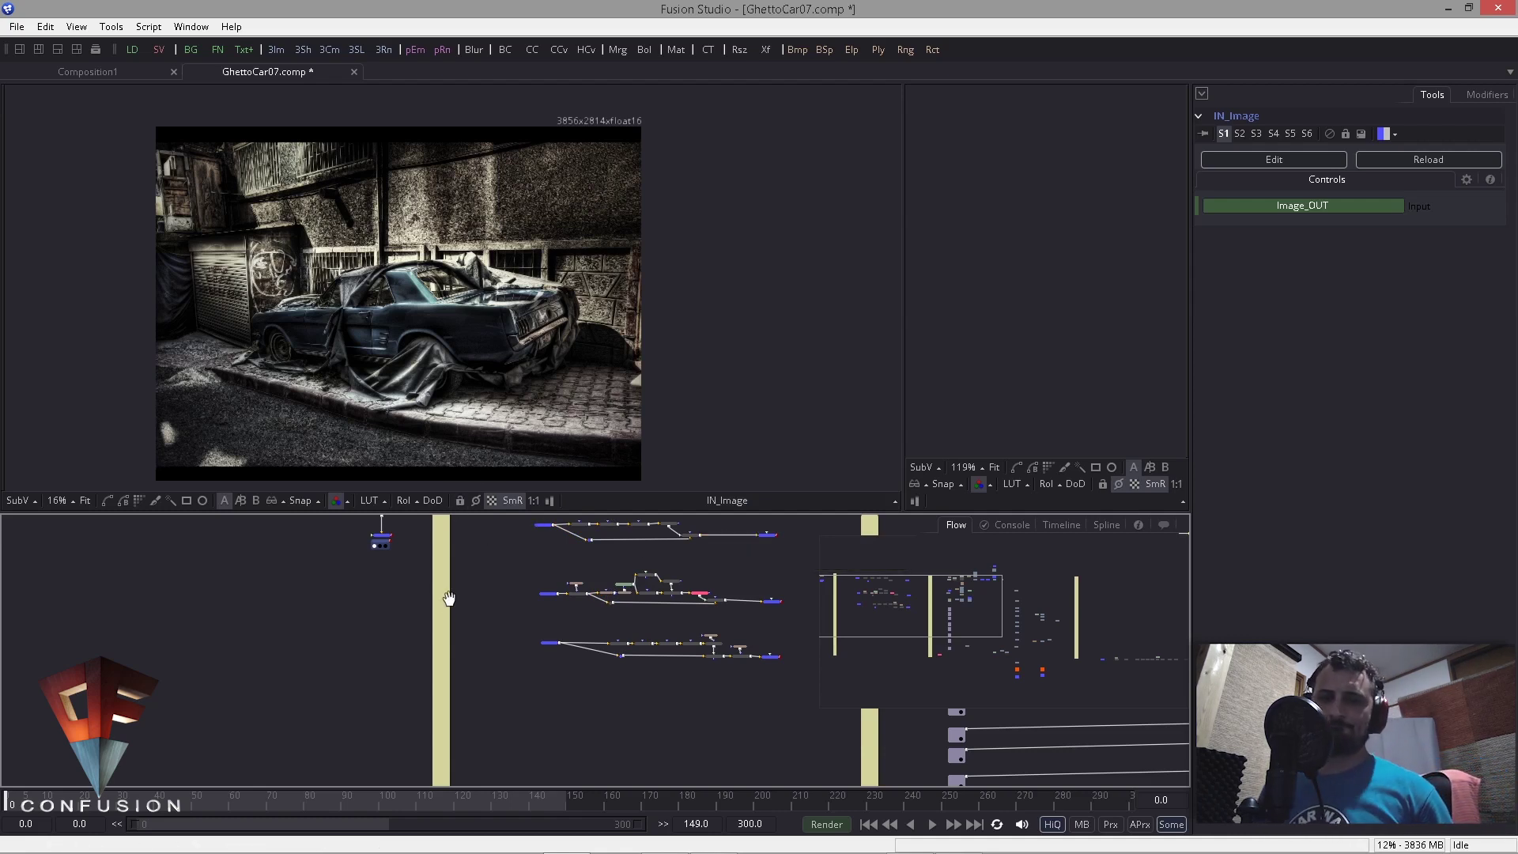
Step: Display the first branch's Instance_IN_Image in the main viewer, followed by the branch's Image_OUT_1 output
scroll(468, 614, up, 5)
scroll(468, 613, up, 5)
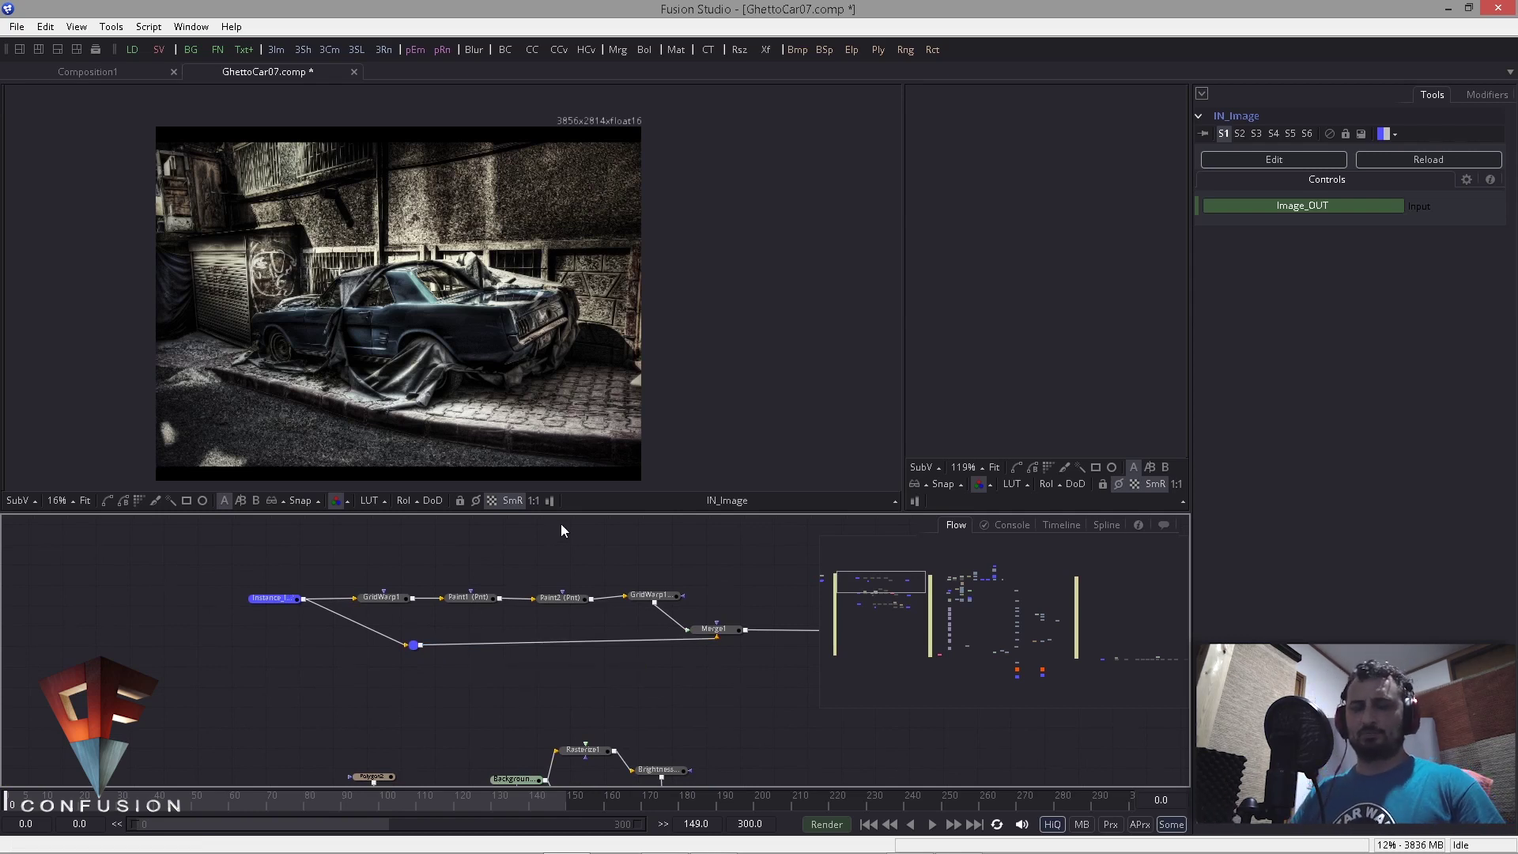
drag(300, 594, 141, 589)
scroll(356, 610, up, 2)
click(194, 633)
drag(365, 580, 255, 581)
scroll(472, 564, down, 2)
drag(447, 584, 282, 586)
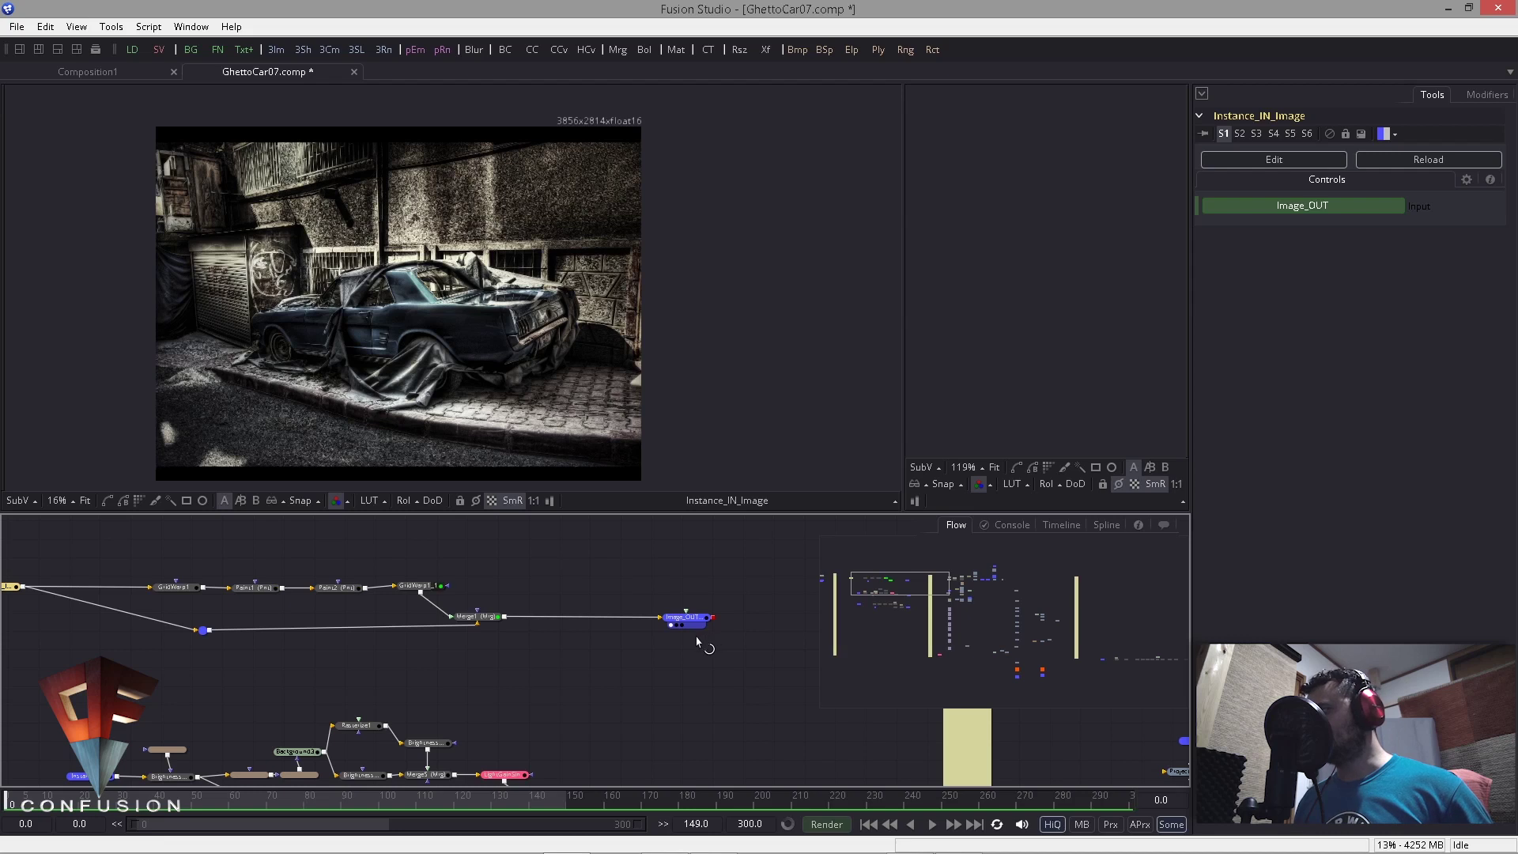
drag(384, 419, 448, 433)
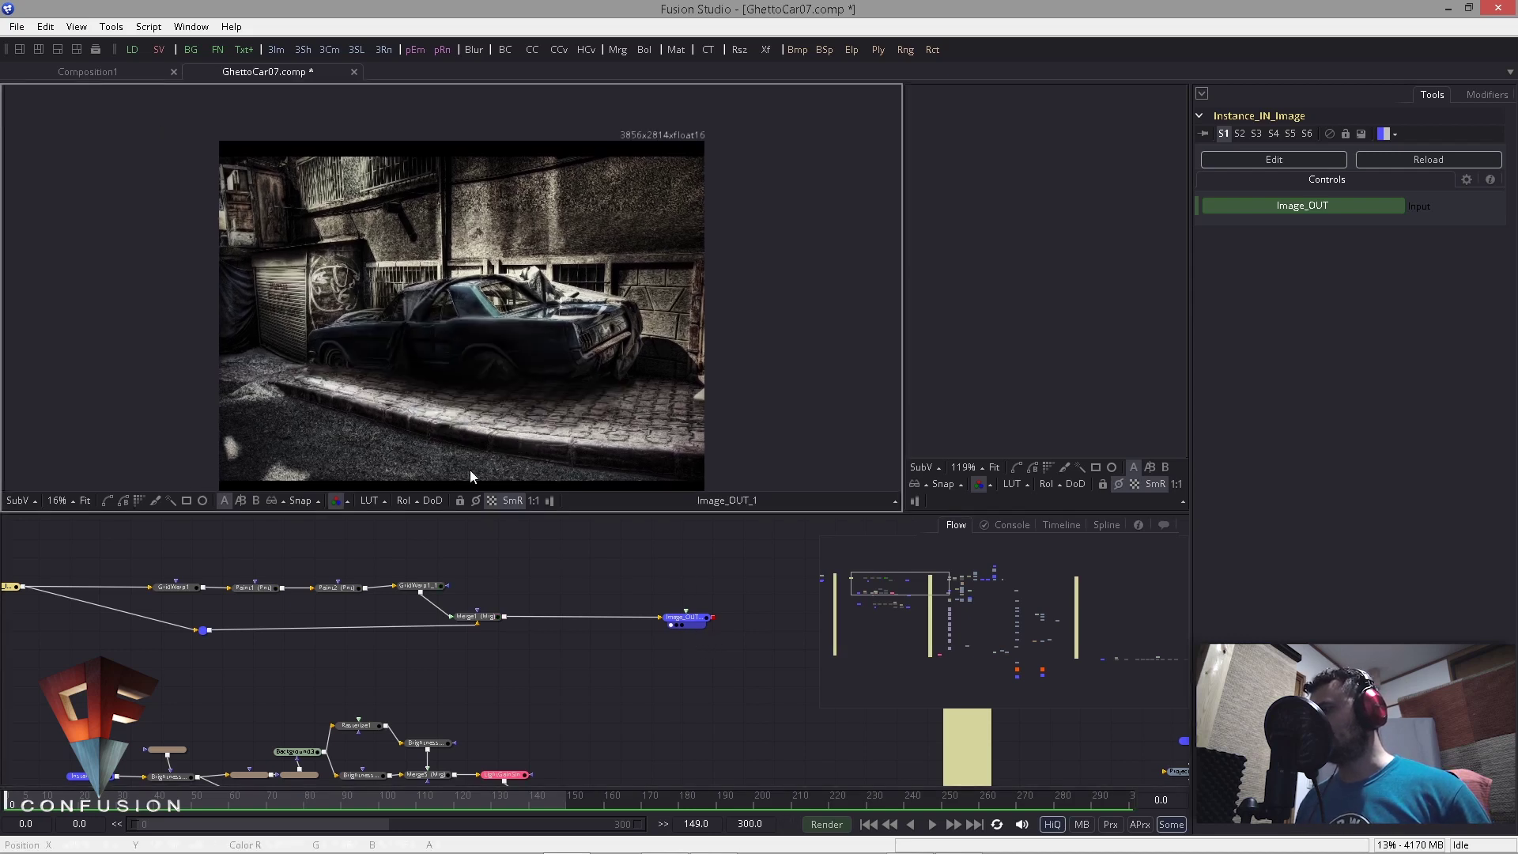
Step: Compare the first branch's input and output by switching the main viewer to Instance_IN_Image and back to Image_OUT_1
drag(301, 623, 341, 632)
key(1)
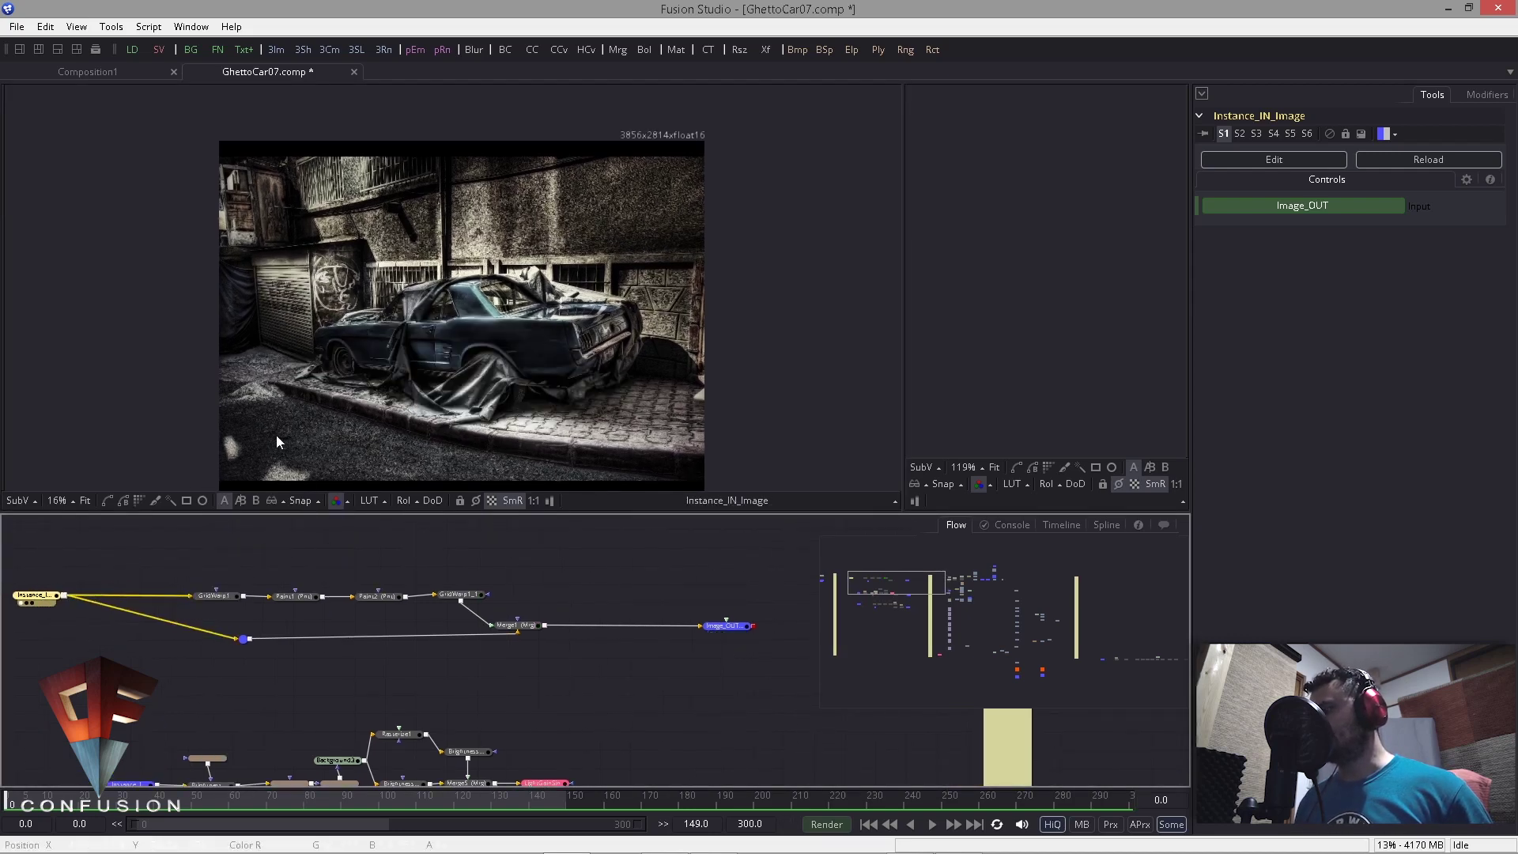
key(1)
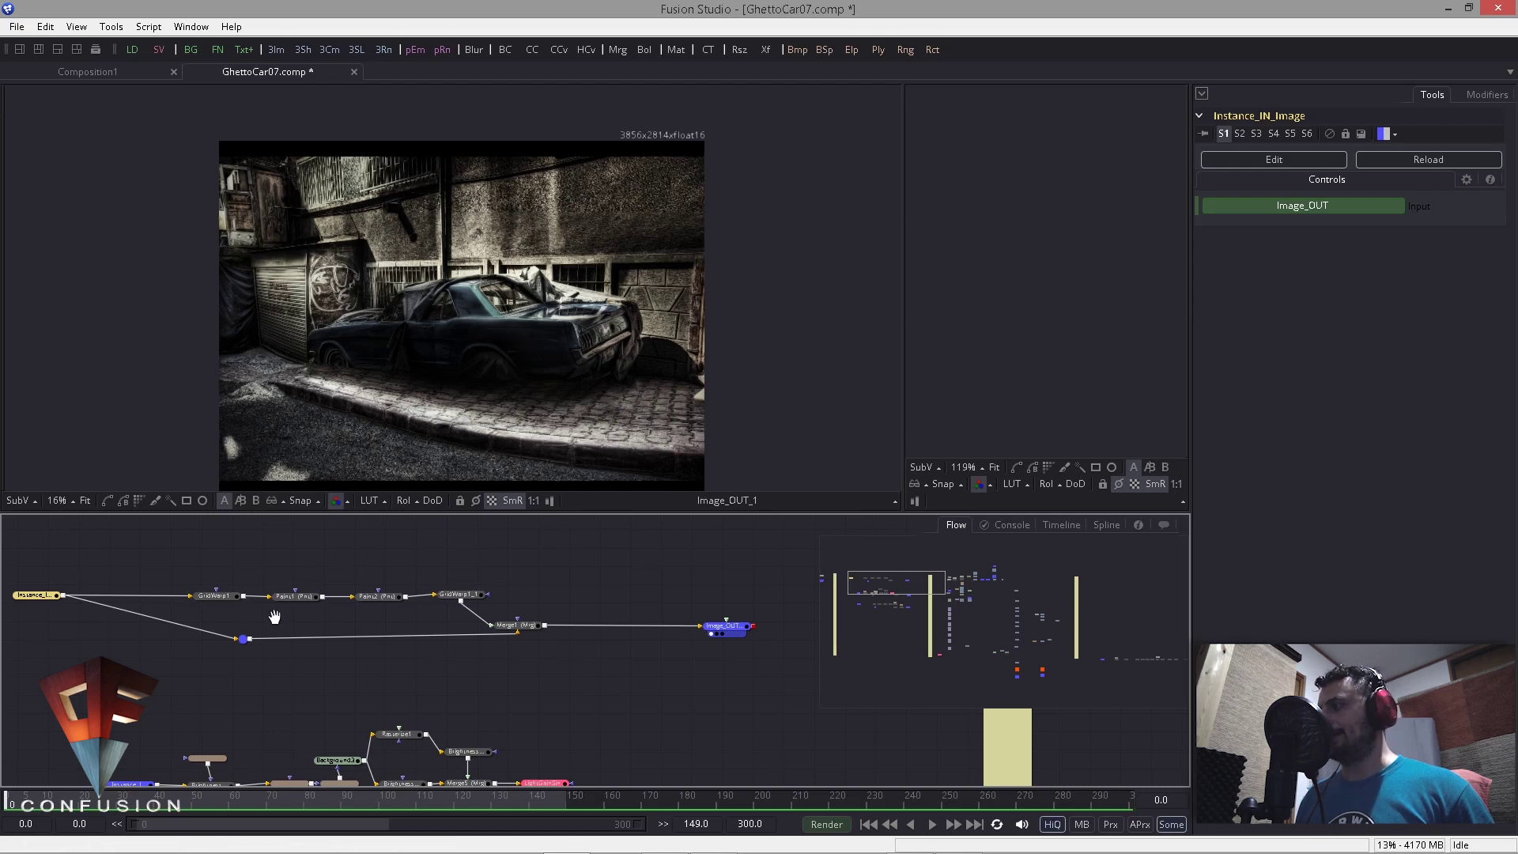
Step: Deselect Instance_IN_Image and compare its image with the Image_OUT_1 result once more in the main viewer
drag(275, 618, 381, 614)
scroll(224, 563, up, 2)
drag(236, 574, 195, 598)
click(158, 577)
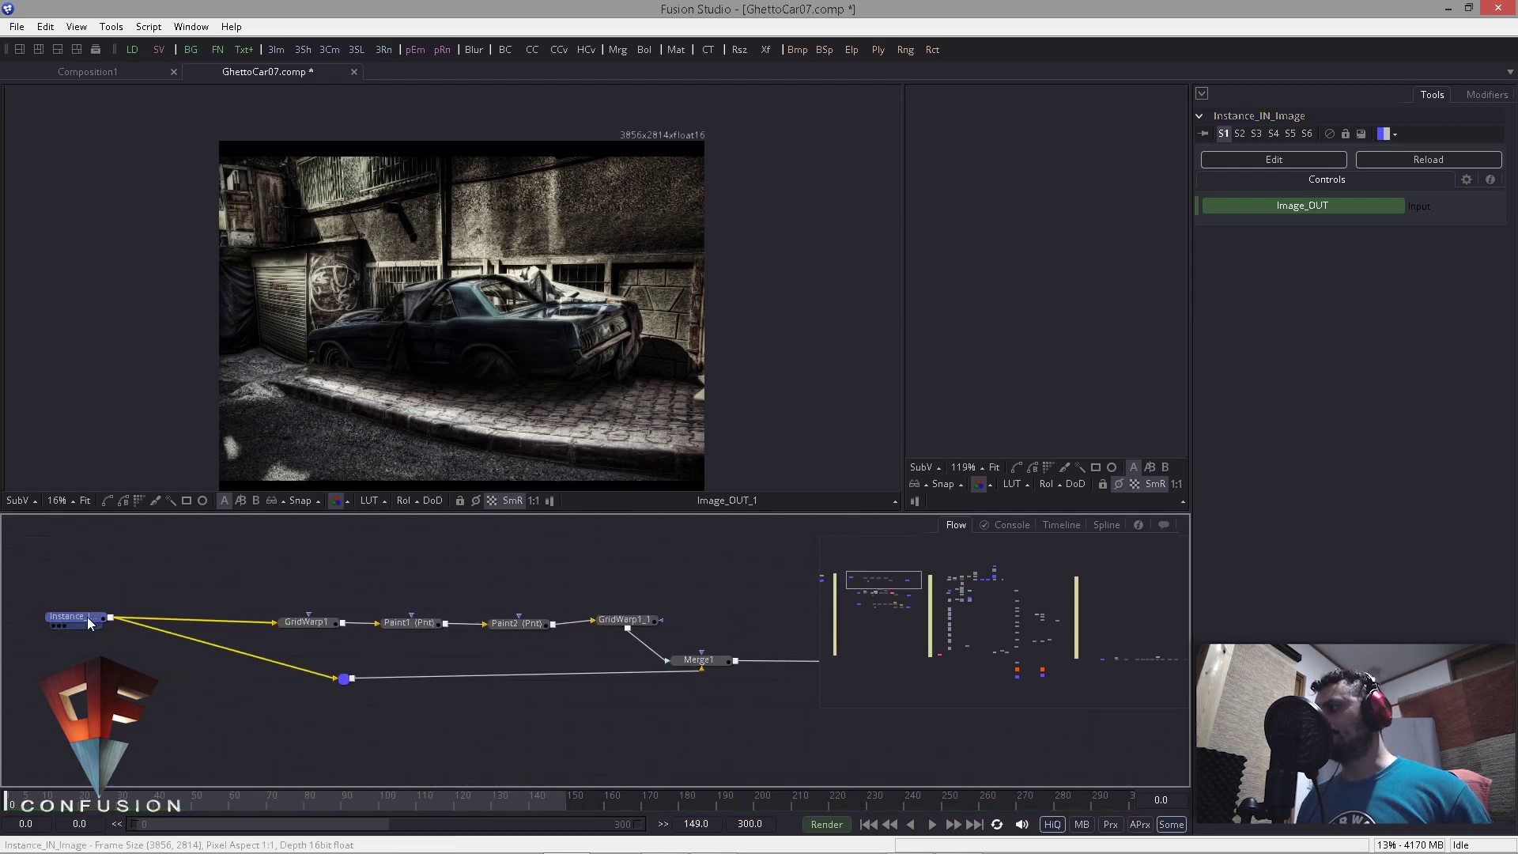
drag(88, 623, 368, 336)
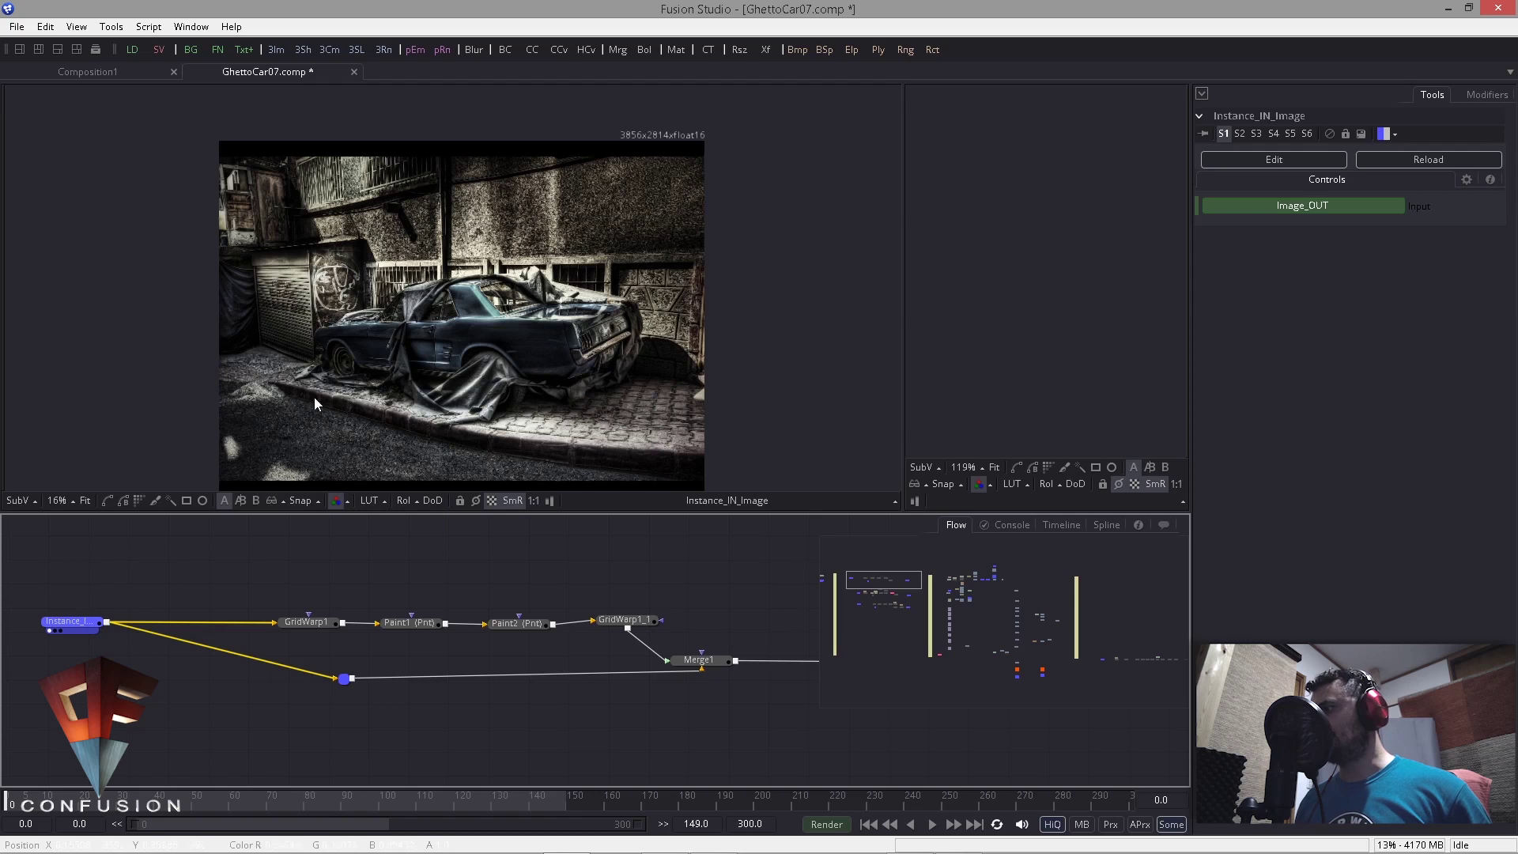
scroll(704, 609, down, 3)
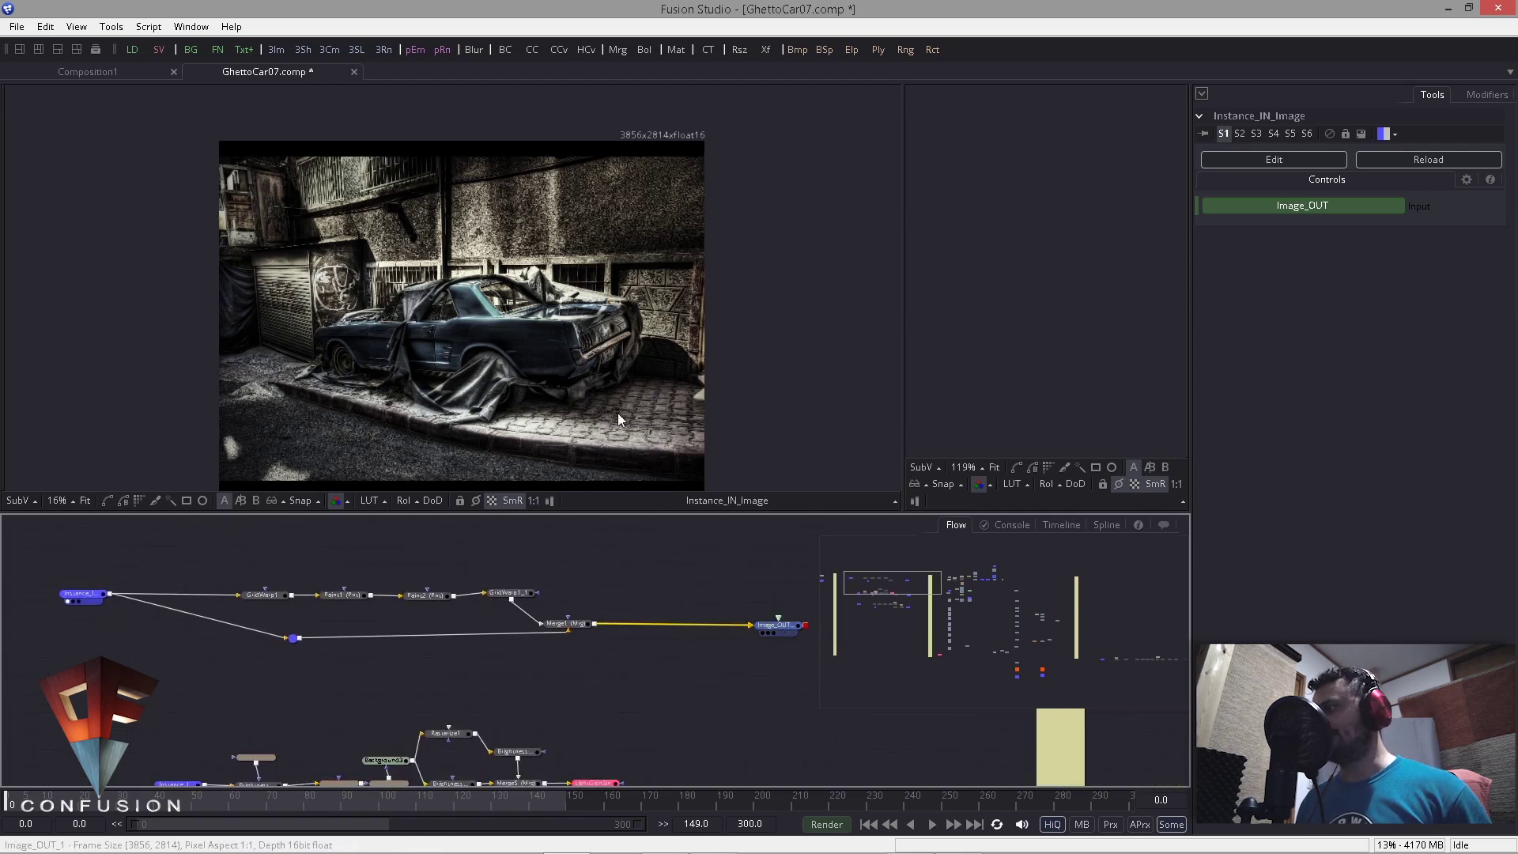
key(1)
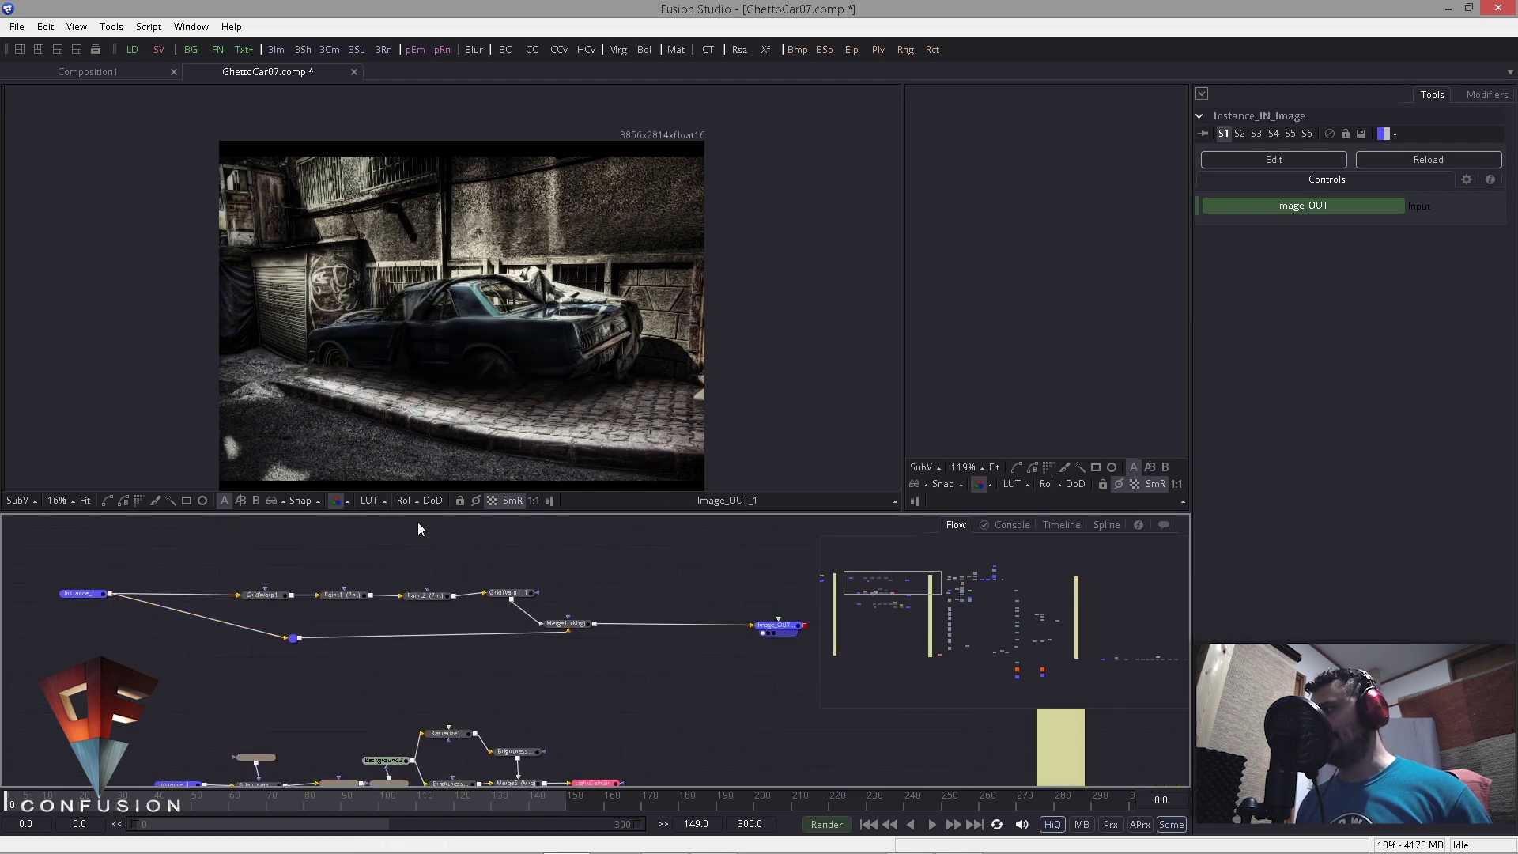
Step: Display the first branch's GridWarp1 node in the main viewer and frame the whole warped image
scroll(443, 609, up, 4)
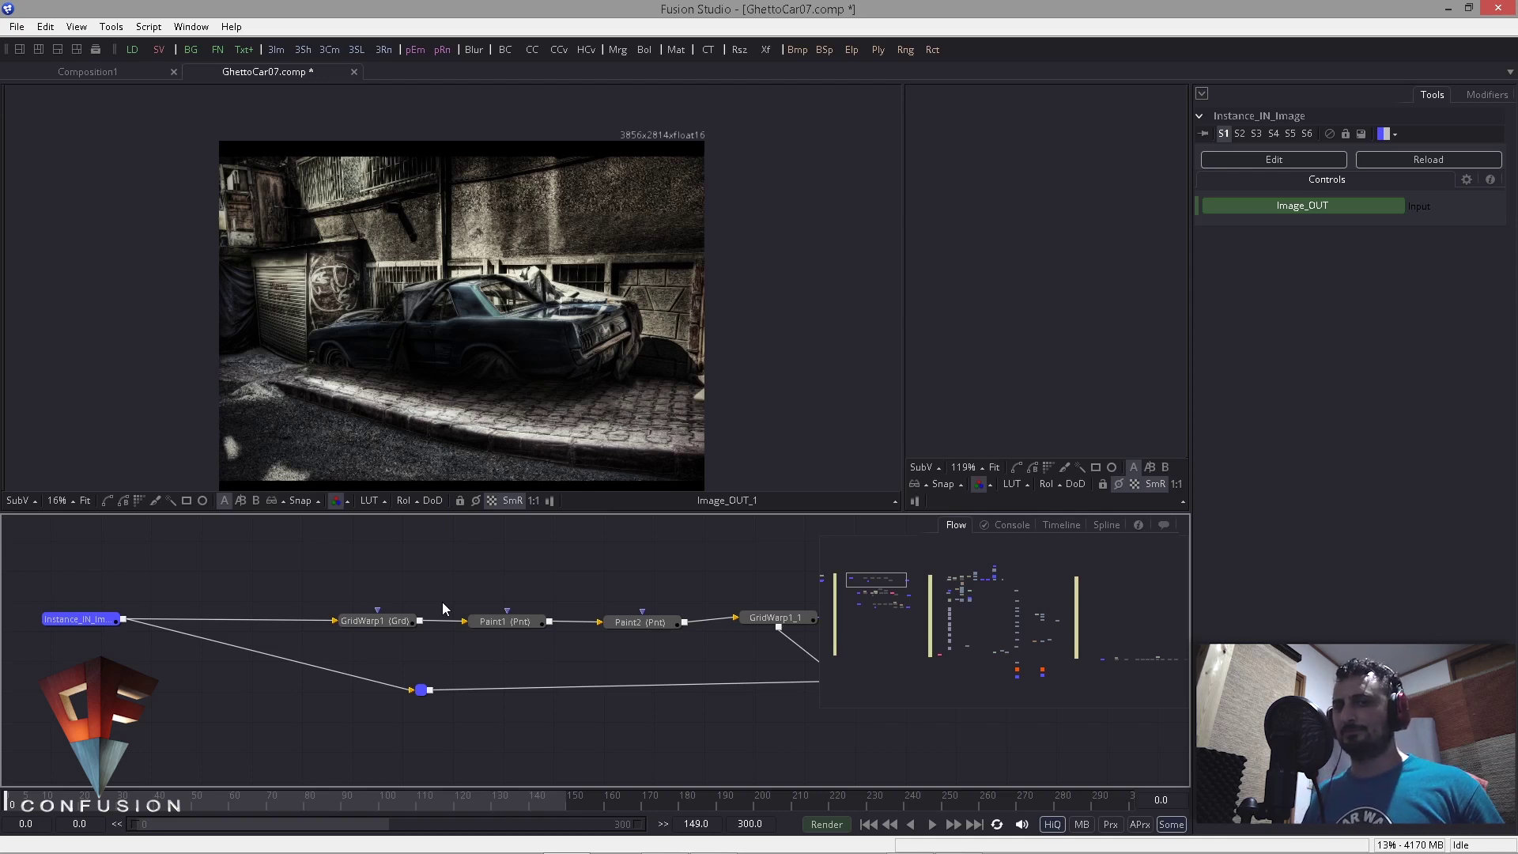
drag(329, 593, 392, 582)
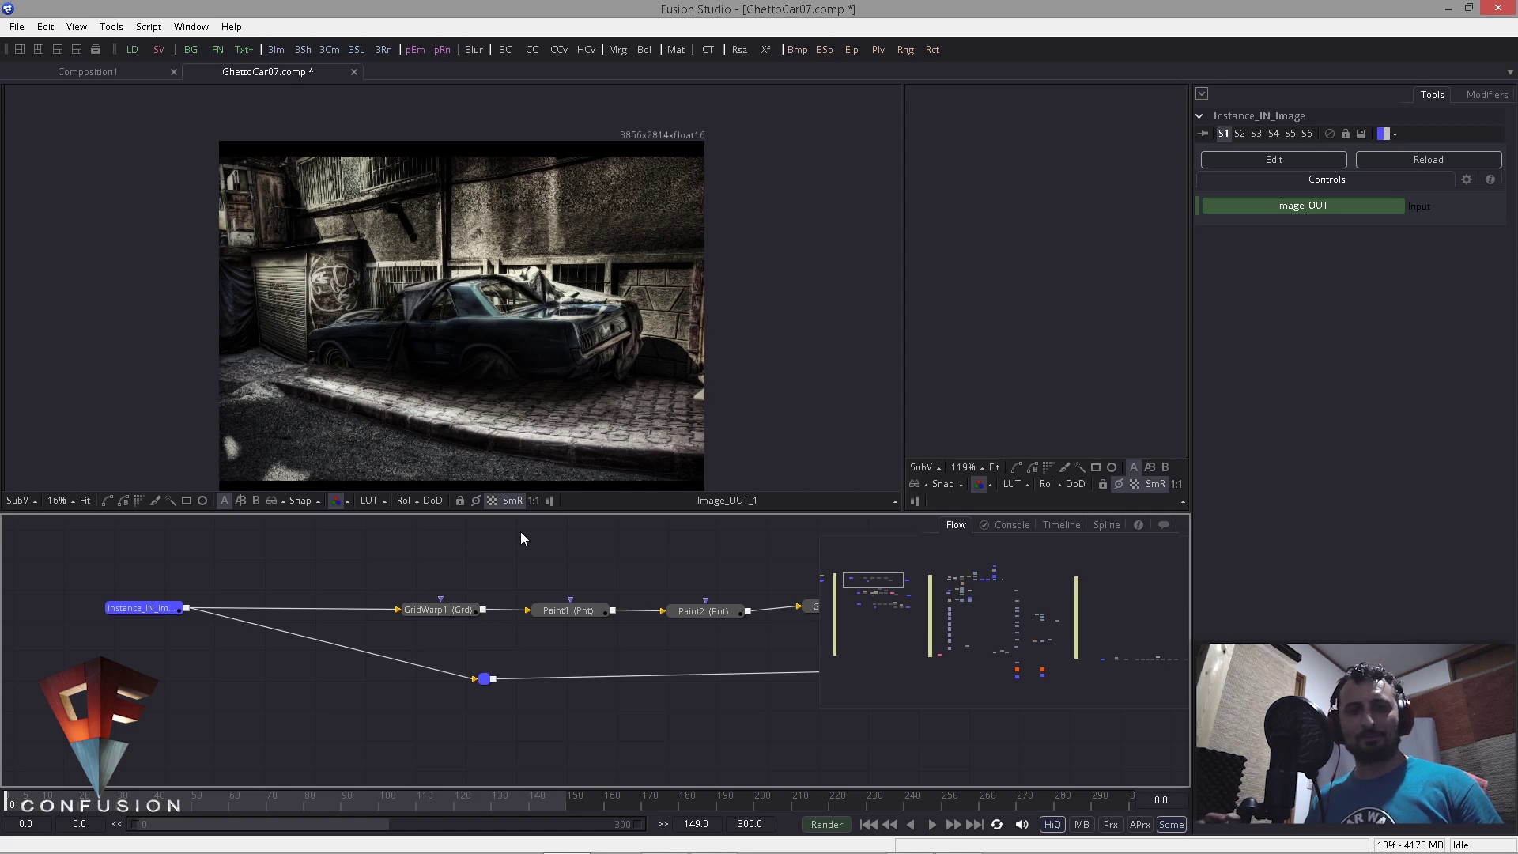
drag(288, 625, 420, 651)
drag(538, 615, 524, 410)
scroll(478, 355, down, 1)
drag(478, 356, 480, 334)
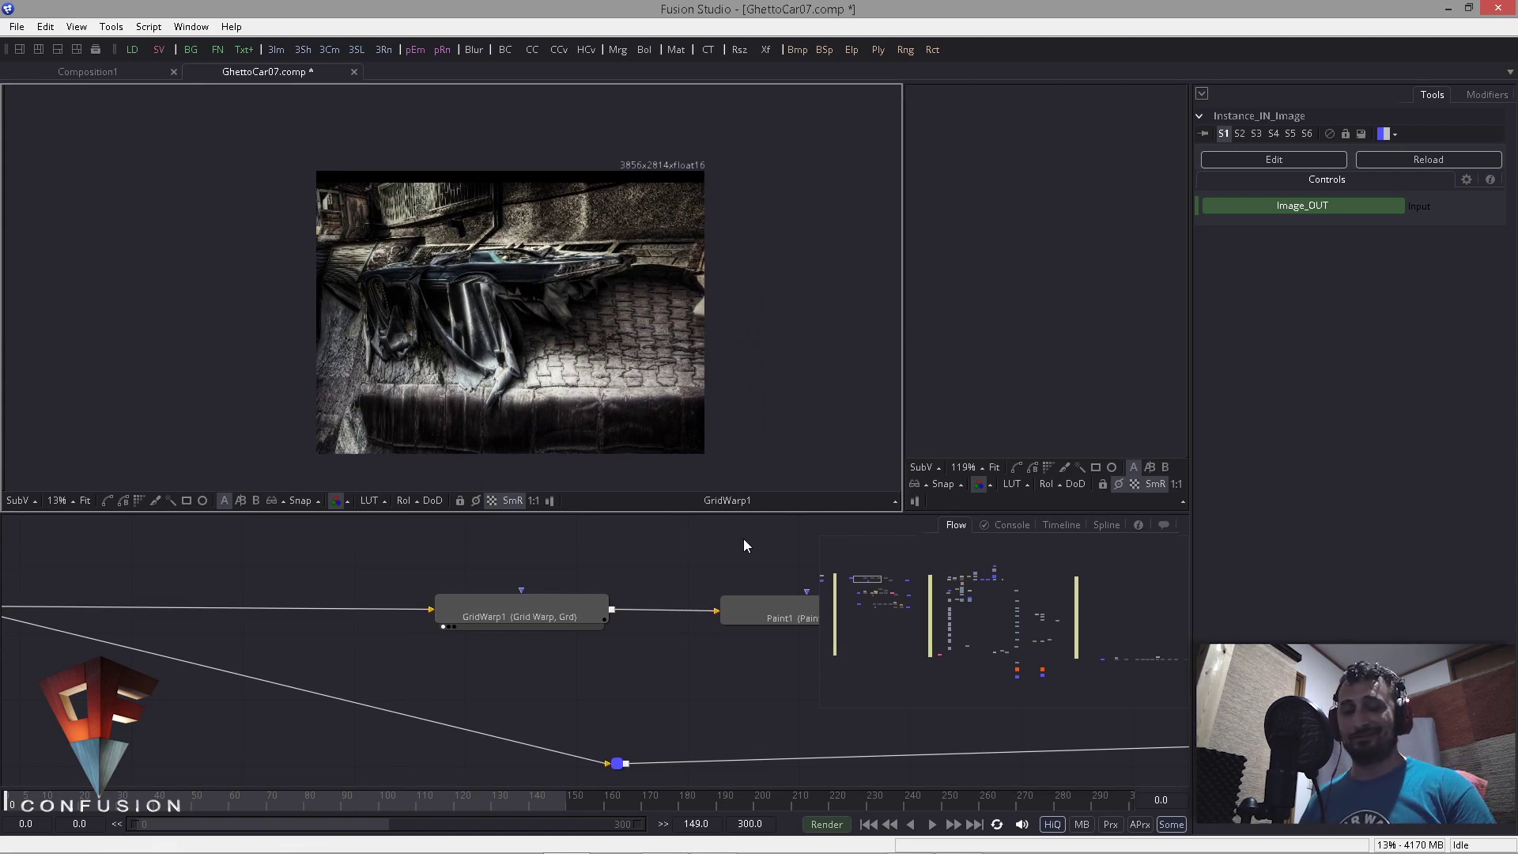
drag(857, 471, 764, 453)
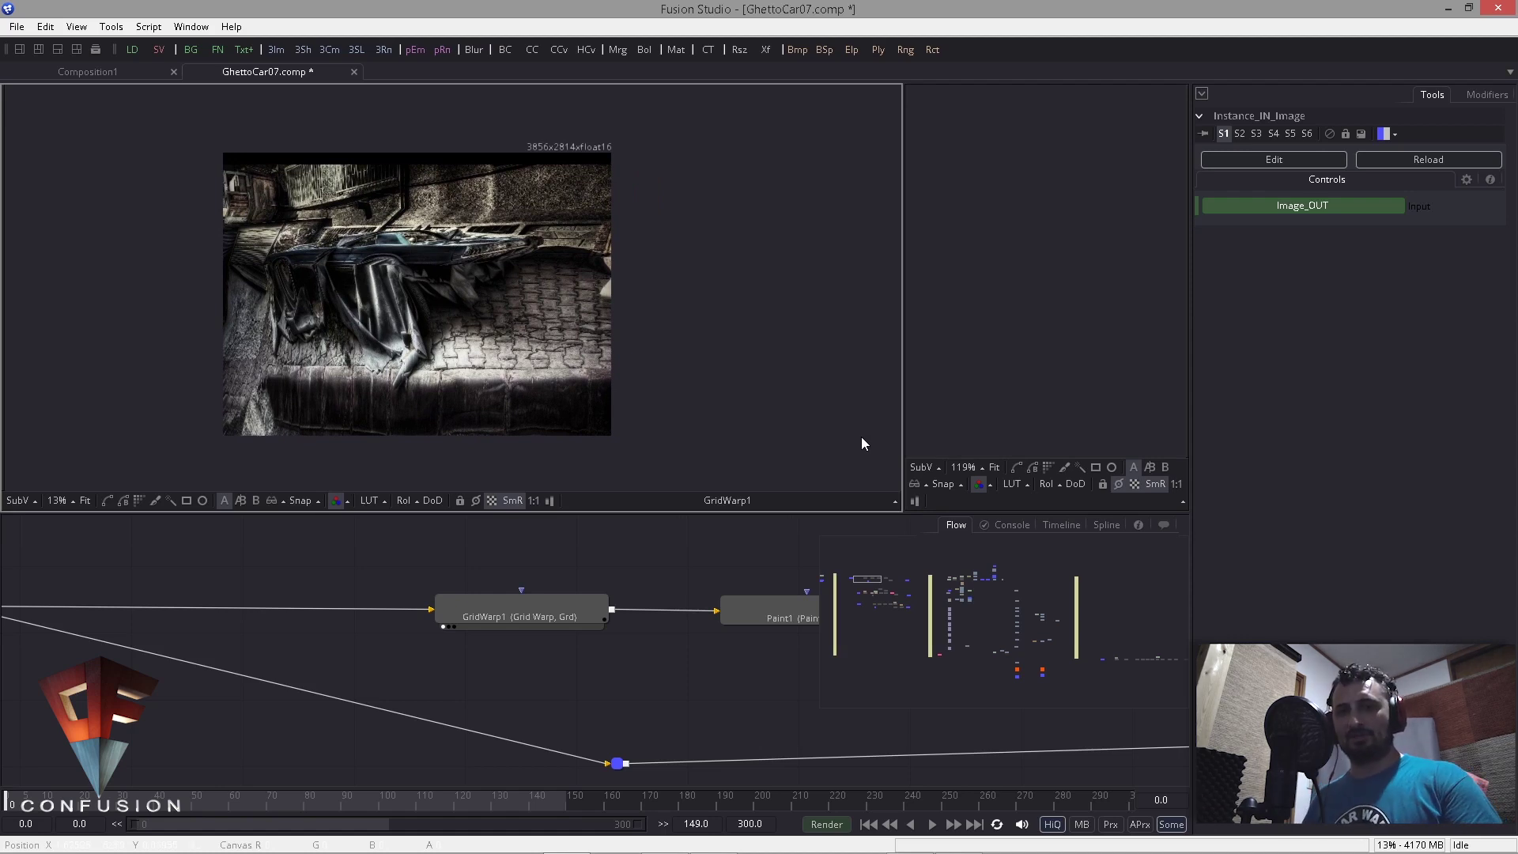
Step: Compare the unwarped Instance_IN_Image with the GridWarp1 result in the main viewer
drag(253, 617, 551, 635)
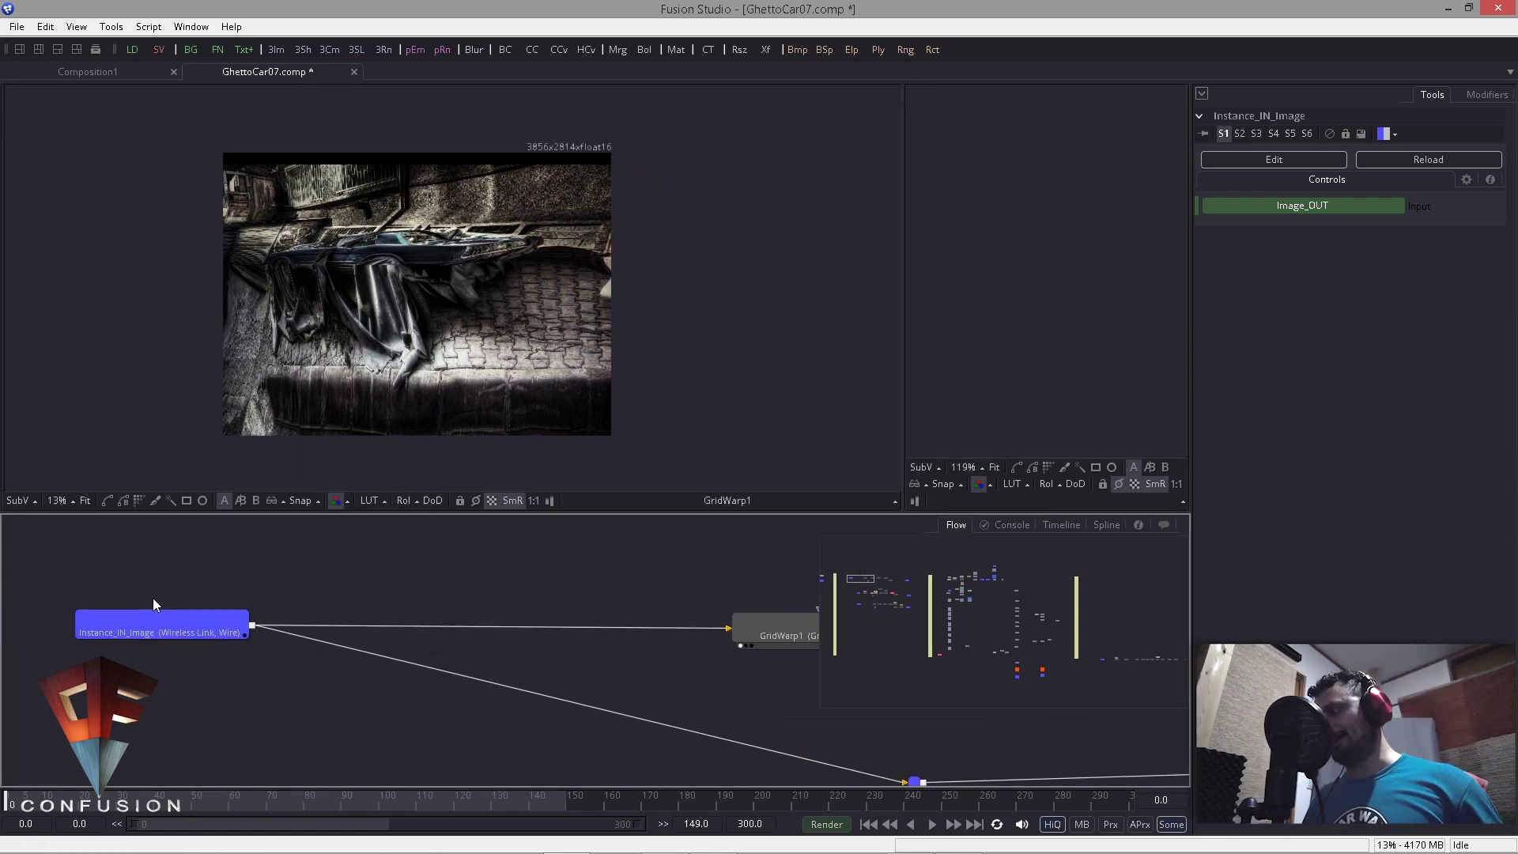
drag(155, 621, 329, 411)
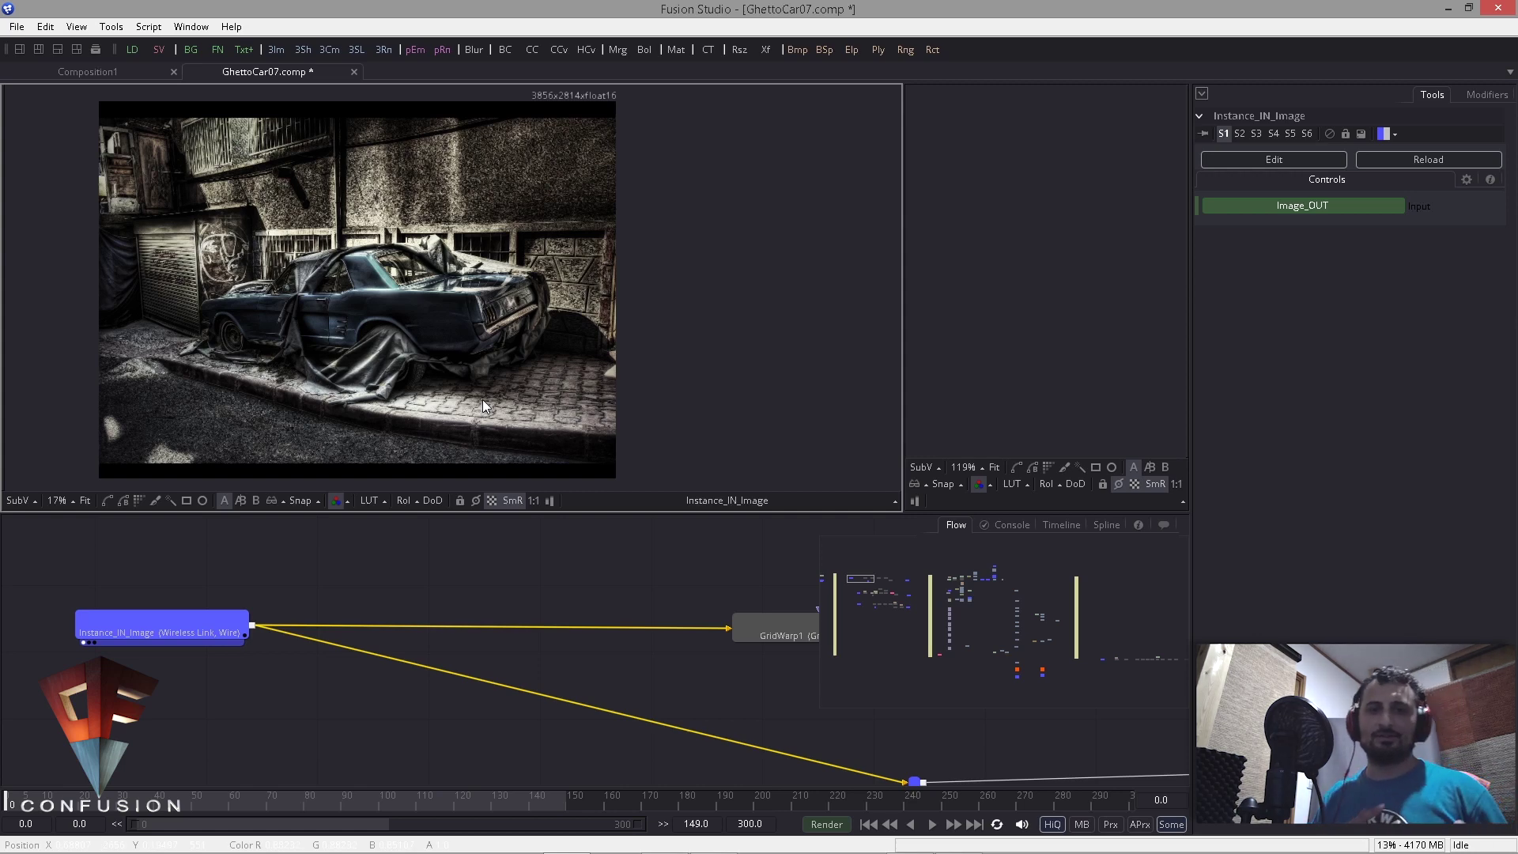
drag(536, 651, 414, 639)
key(1)
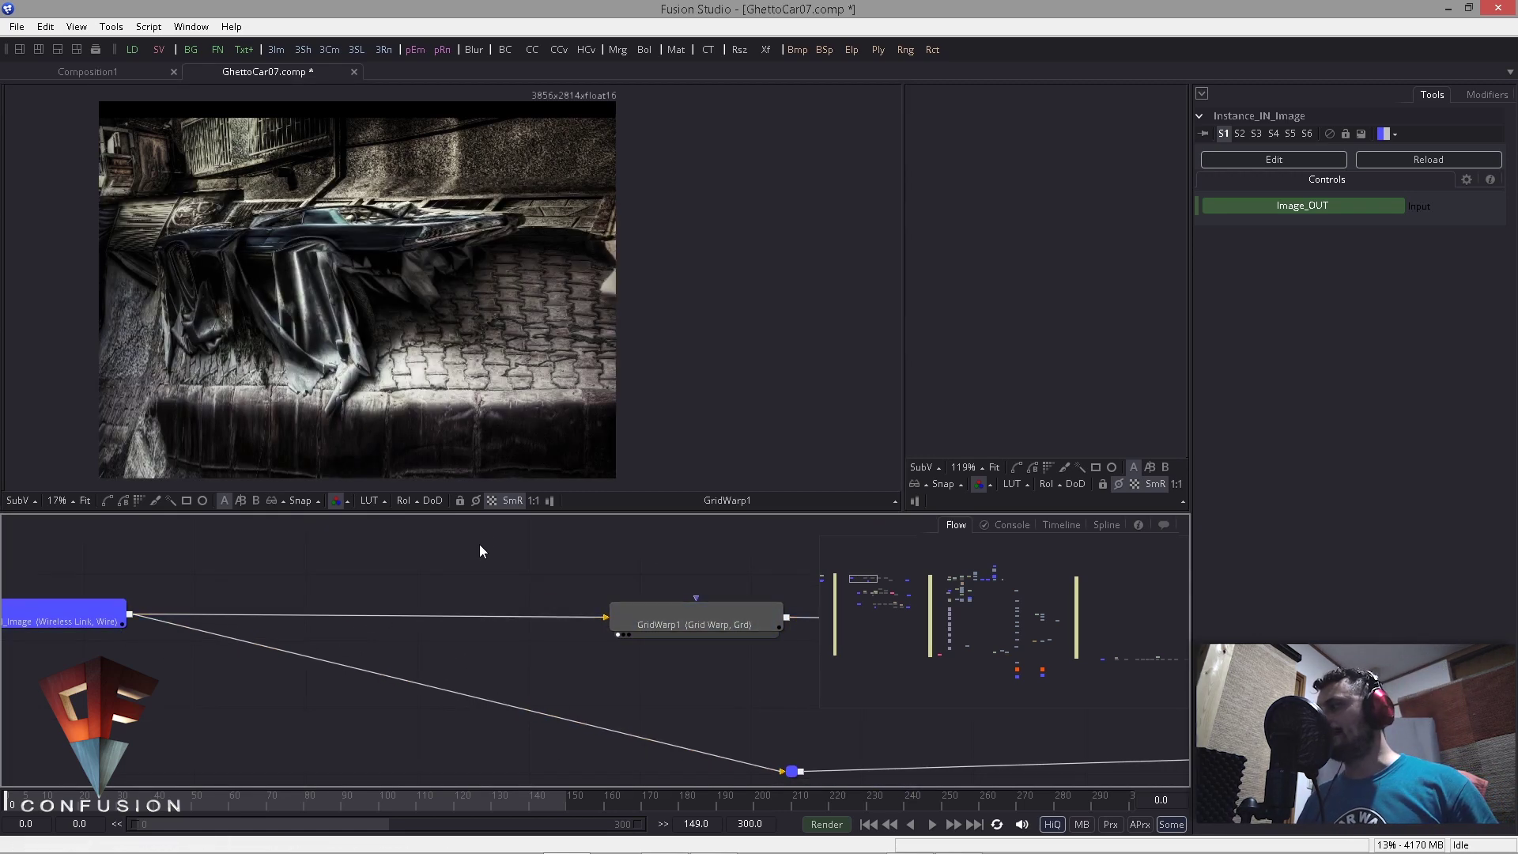
drag(427, 631, 176, 609)
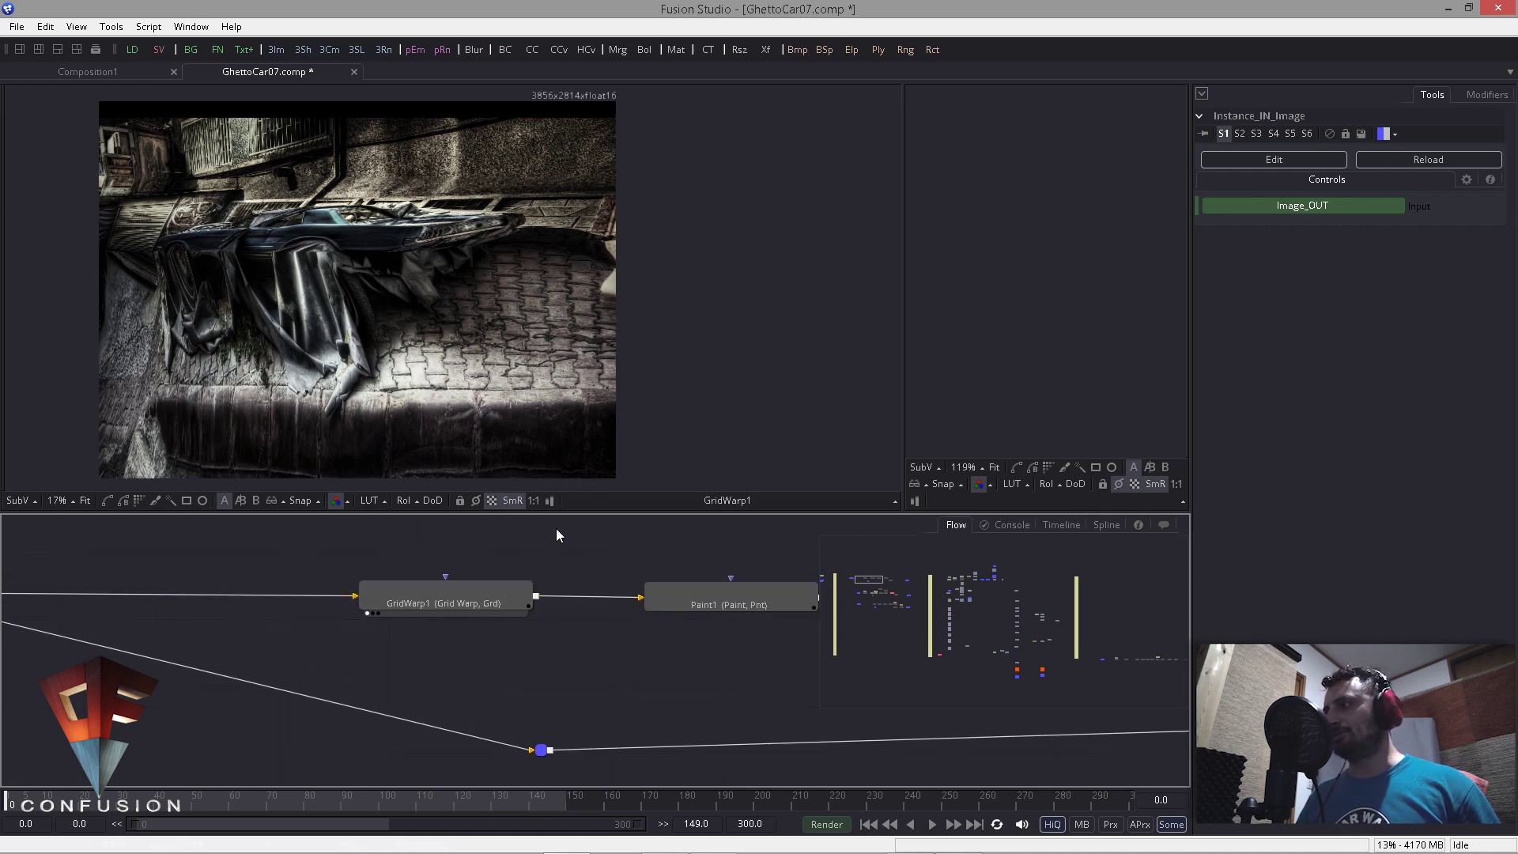
Step: Display the Paint1 node in the main viewer to examine the painted-over pavement
drag(601, 633, 541, 640)
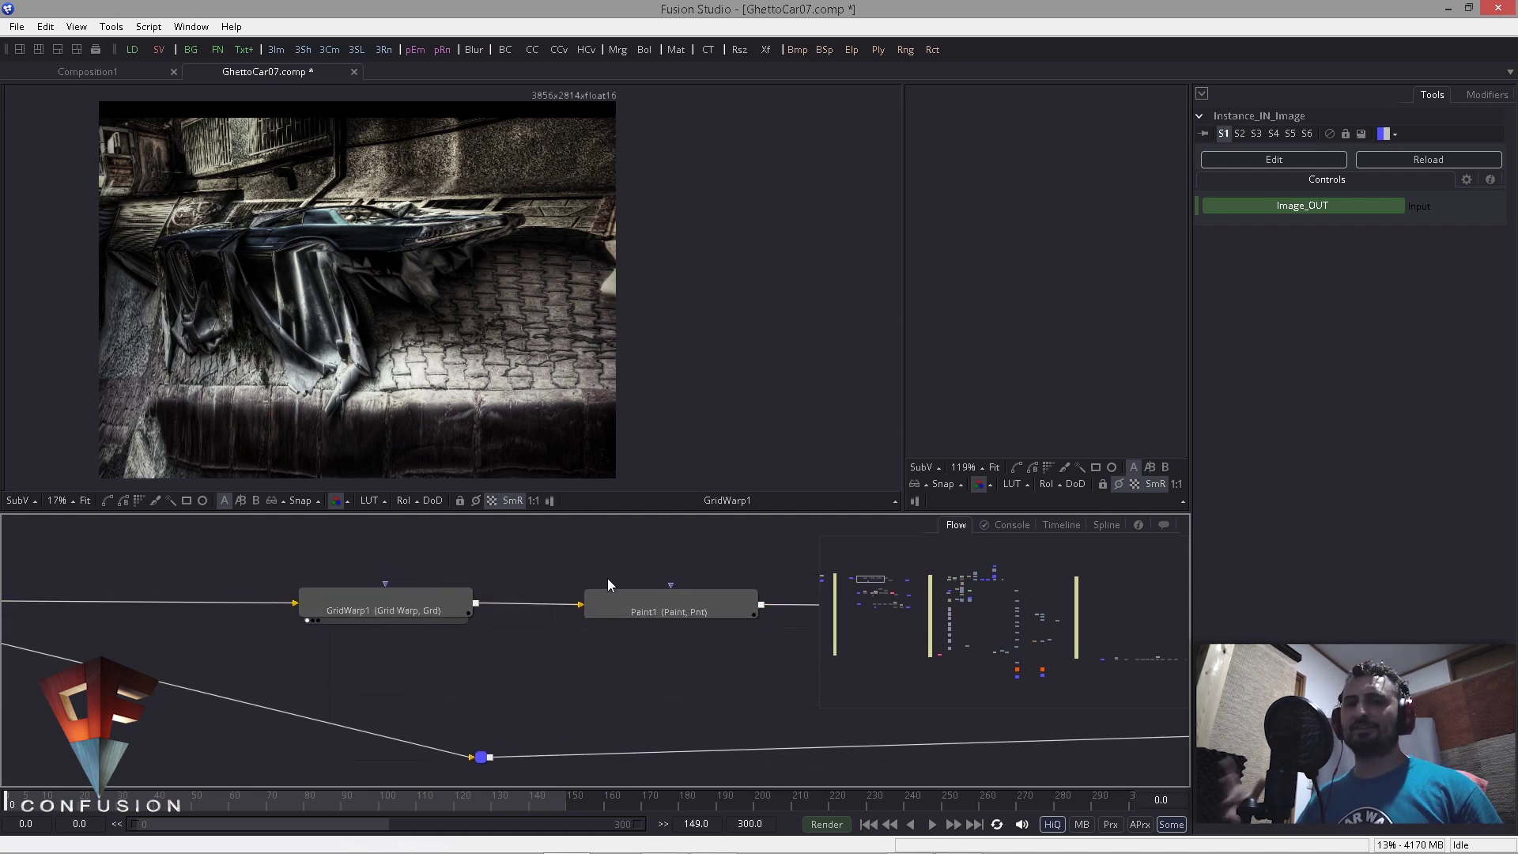
drag(586, 688, 437, 705)
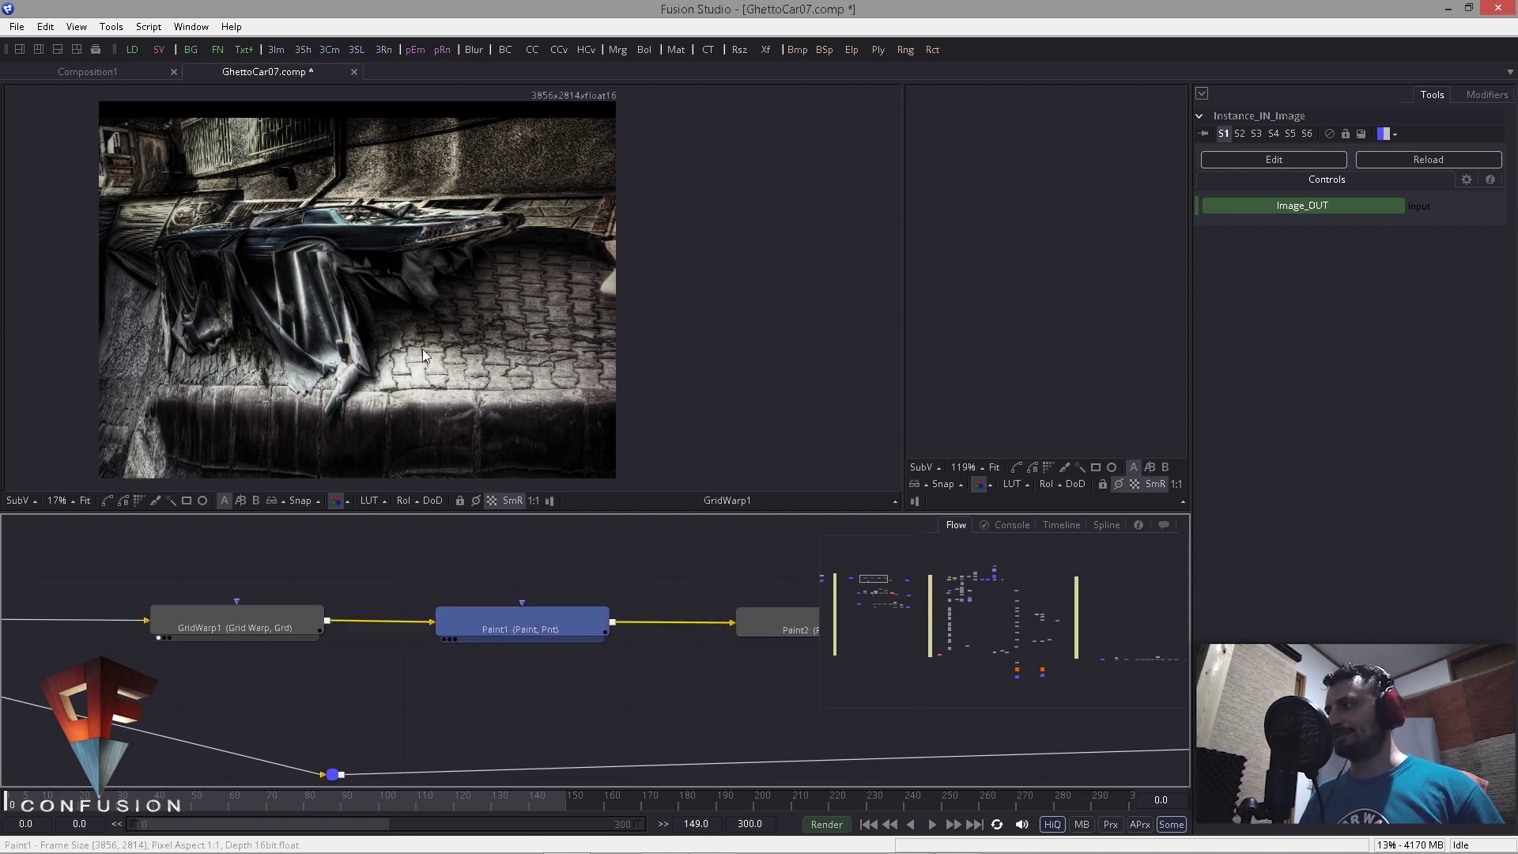
drag(422, 350, 424, 352)
drag(659, 640, 536, 637)
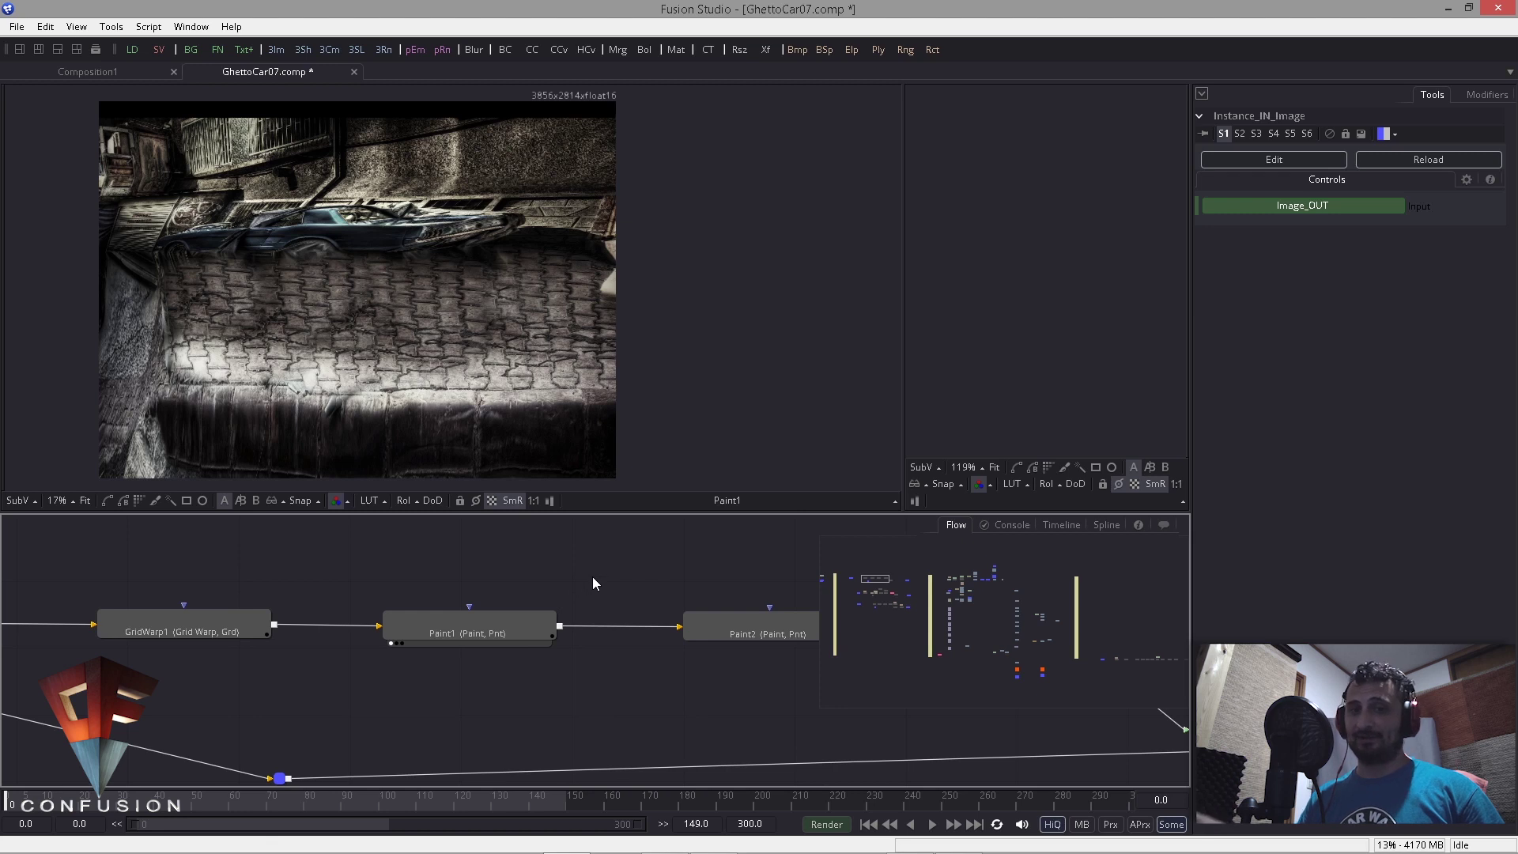
Step: Display Paint2 and the unwarping GridWarp1_1 node one after the other in the main viewer
mouse_move(617, 653)
mouse_down()
mouse_move(479, 668)
mouse_move(473, 728)
mouse_up()
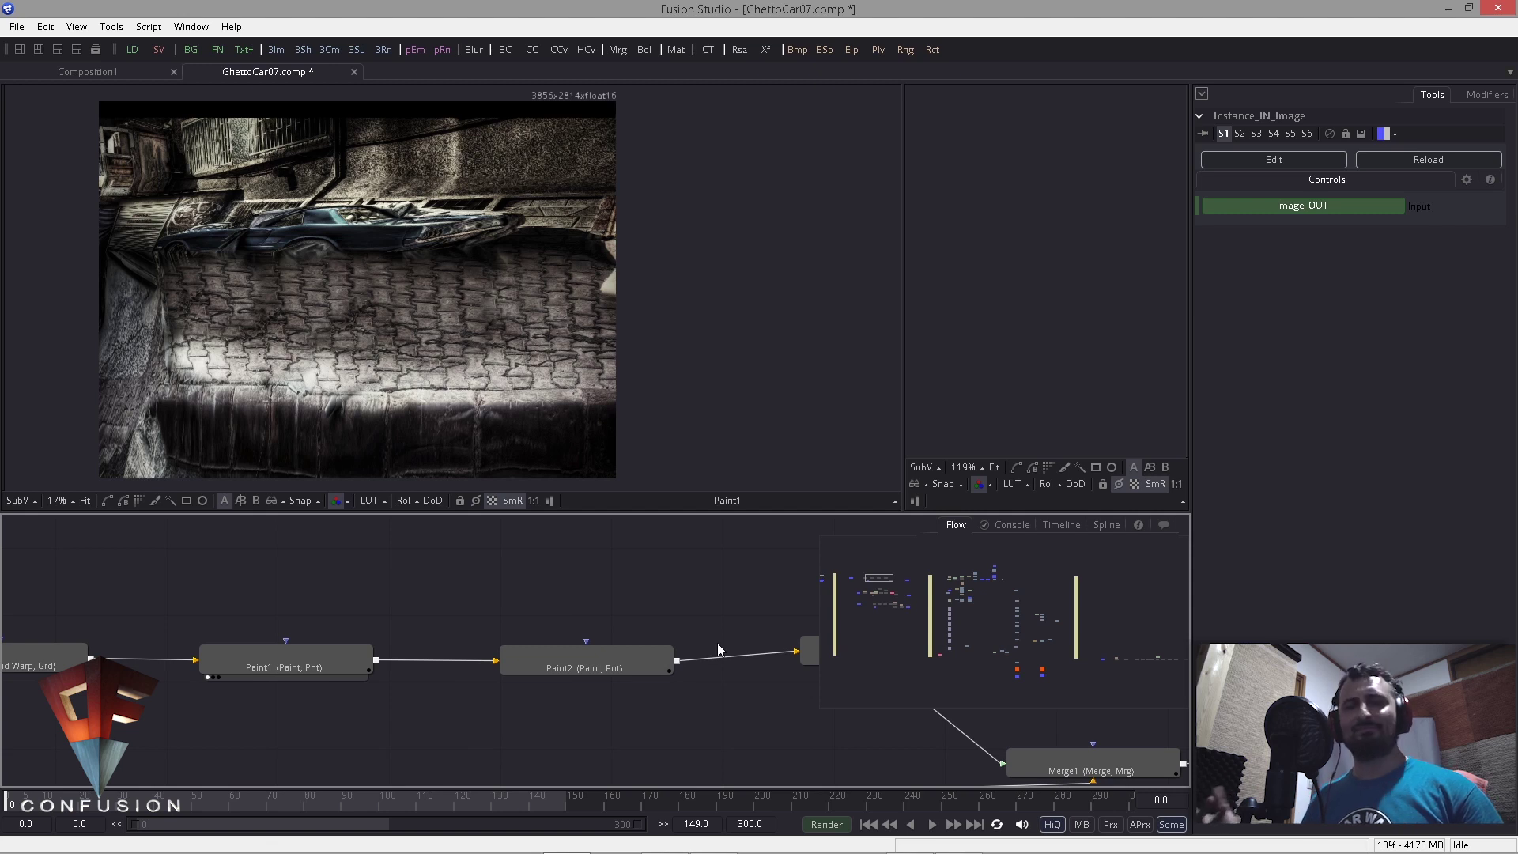
click(585, 654)
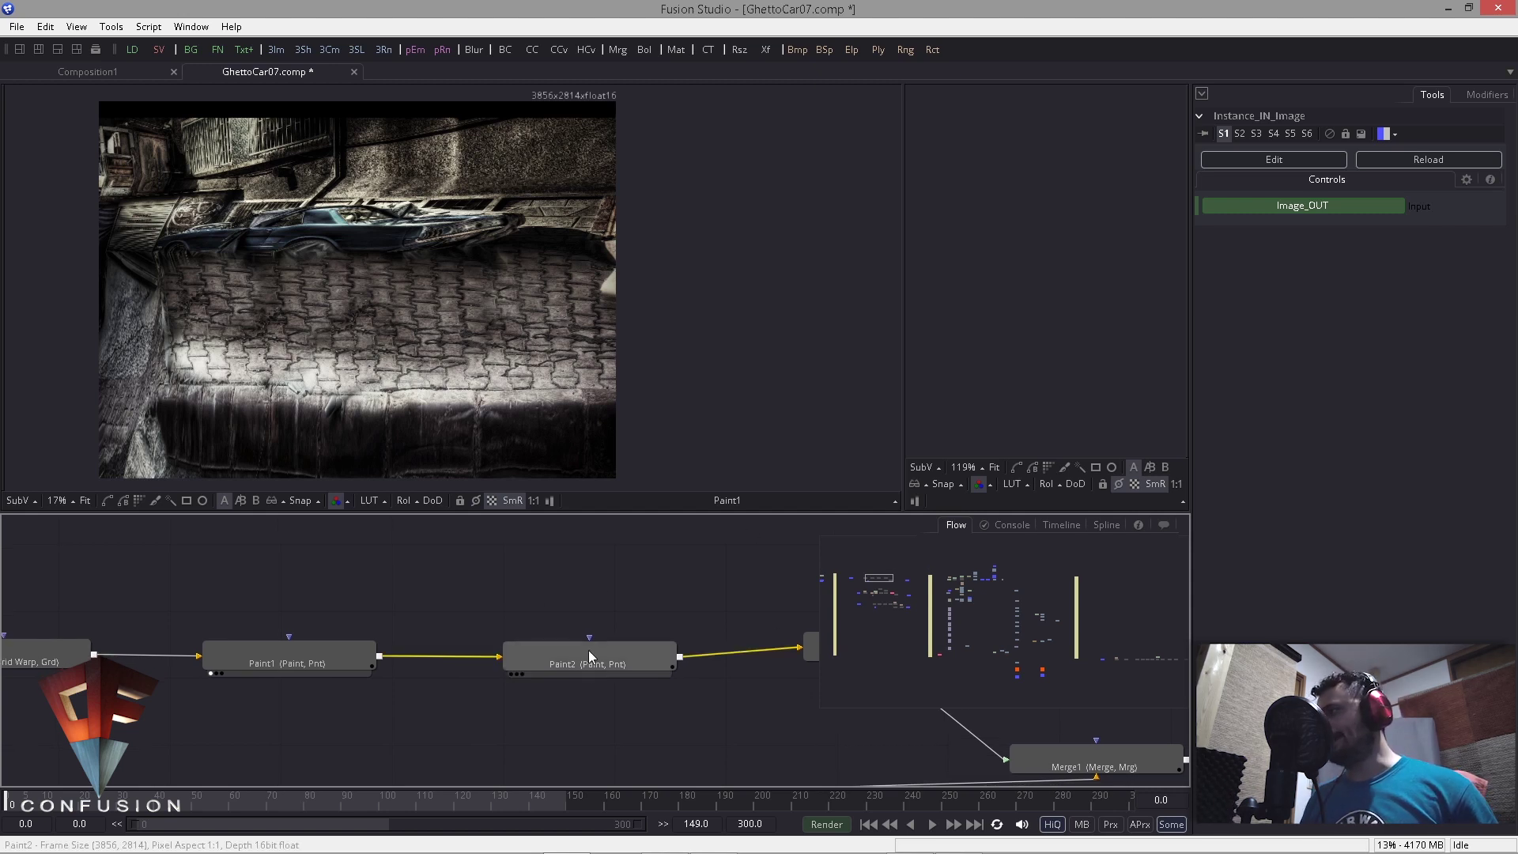
key(1)
drag(735, 694, 467, 665)
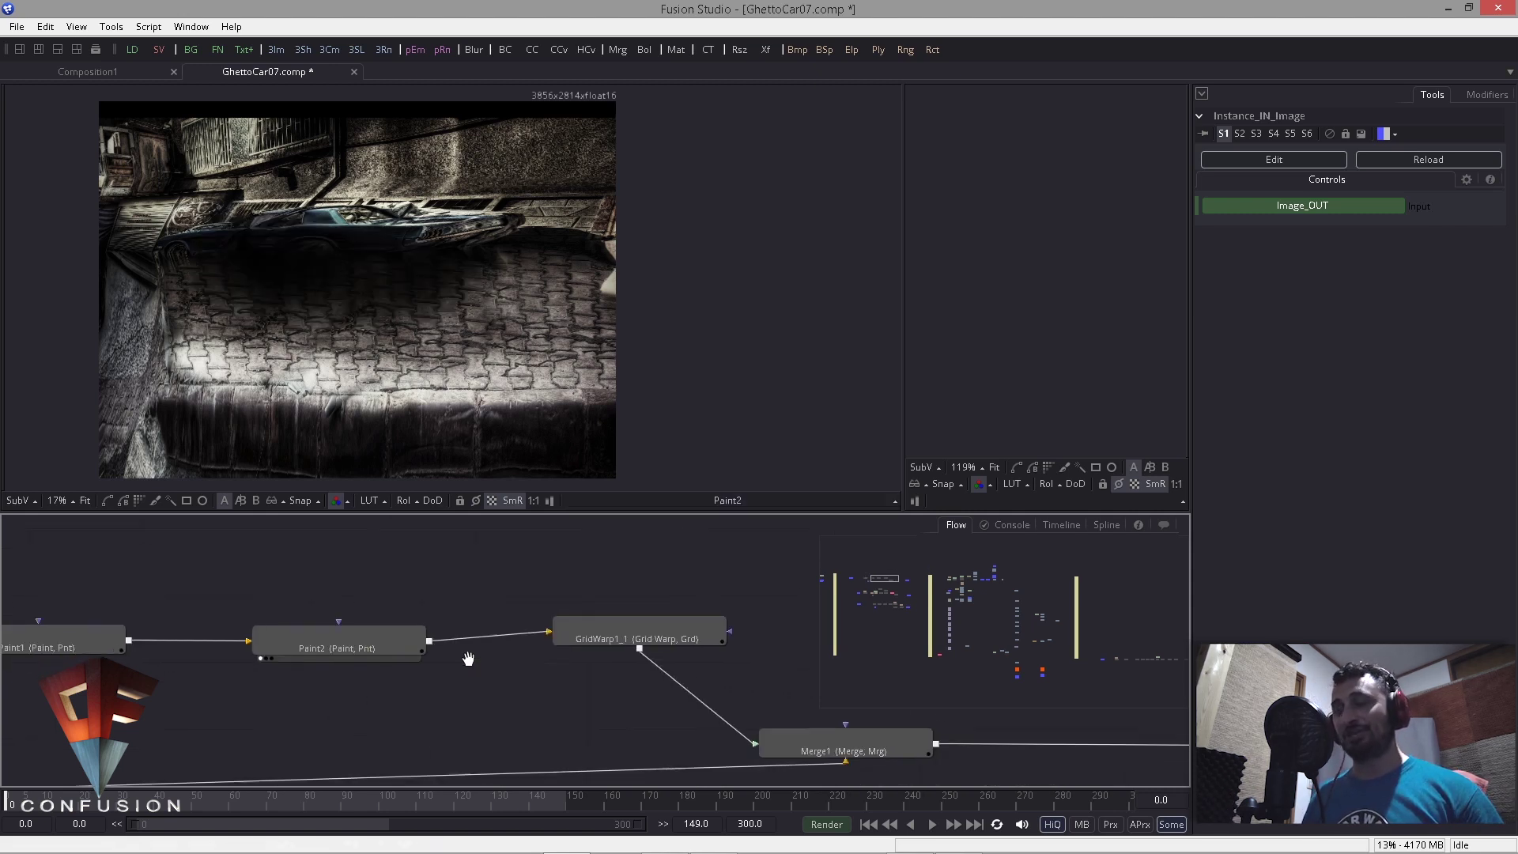
click(585, 634)
key(1)
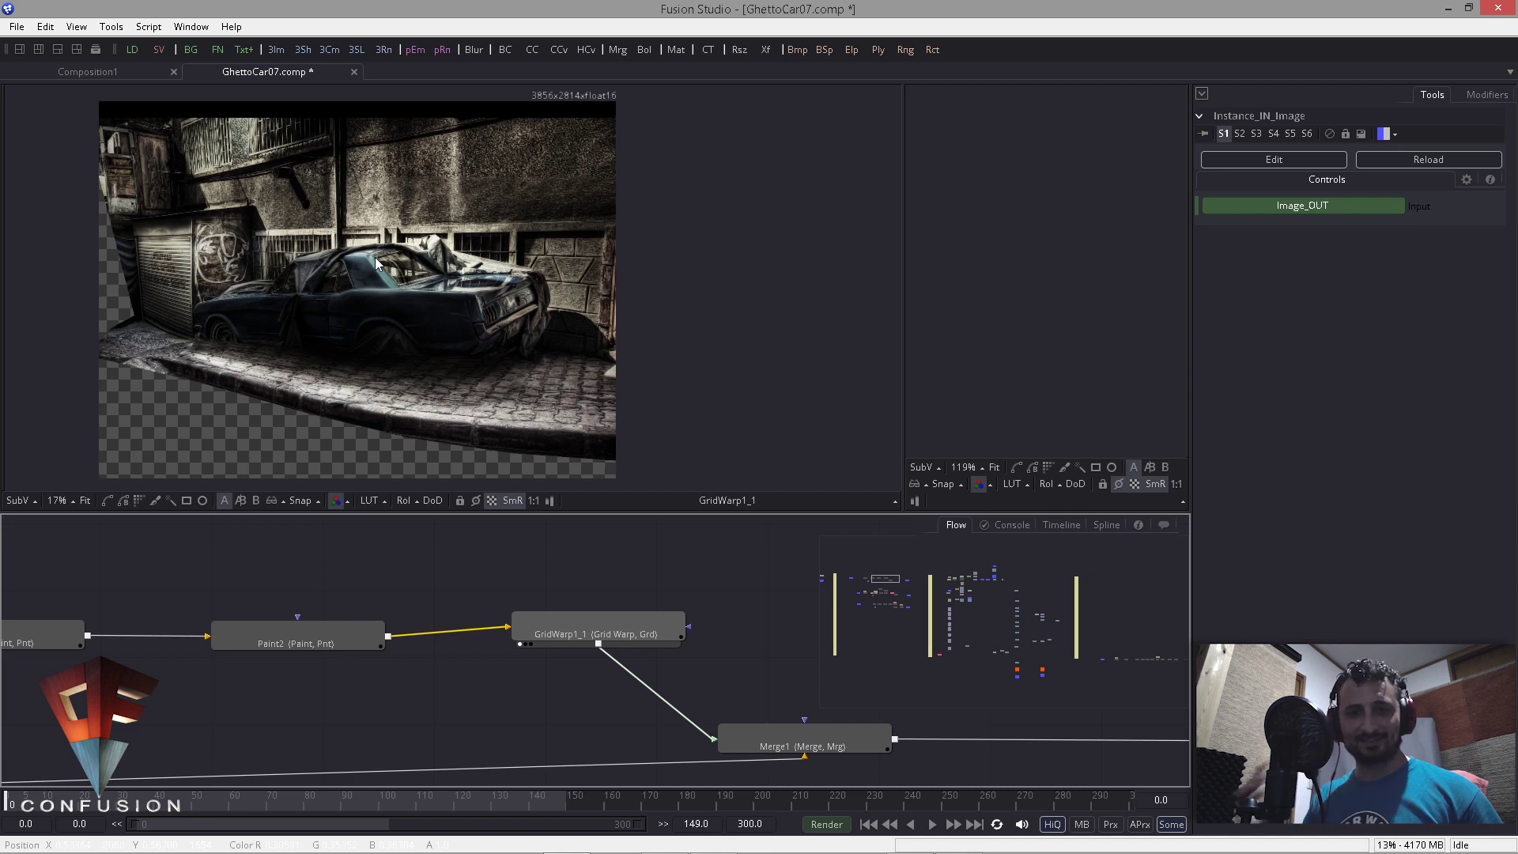
Step: Add a Grid Warp node above GridWarp1, feed it from Instance_IN_Image and display it in the main viewer
drag(372, 635, 697, 664)
scroll(698, 664, down, 1)
drag(209, 615, 535, 623)
drag(393, 636, 478, 646)
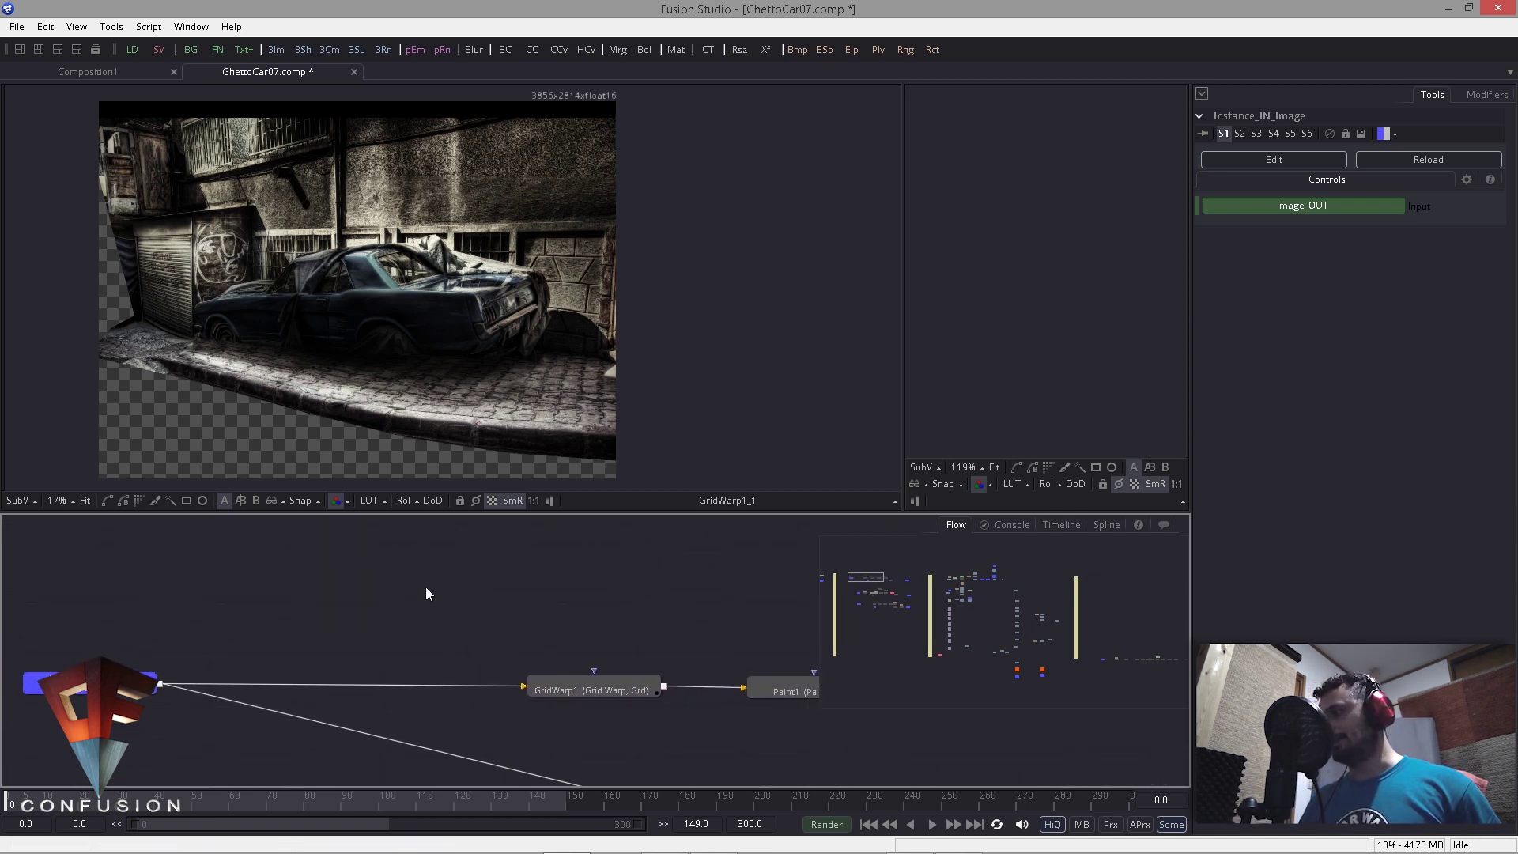
key(Return)
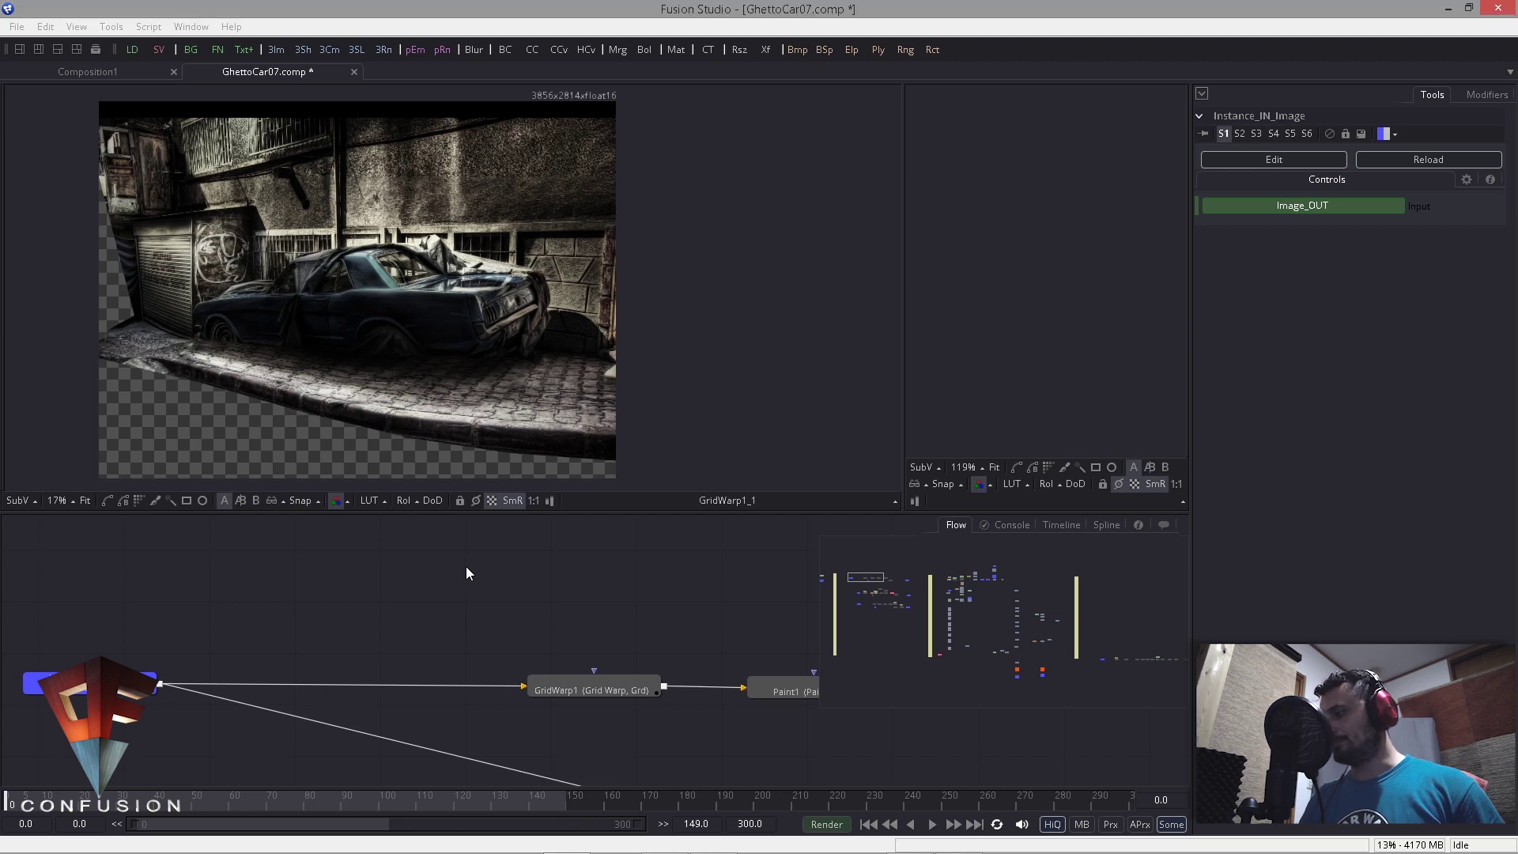
drag(419, 597, 535, 611)
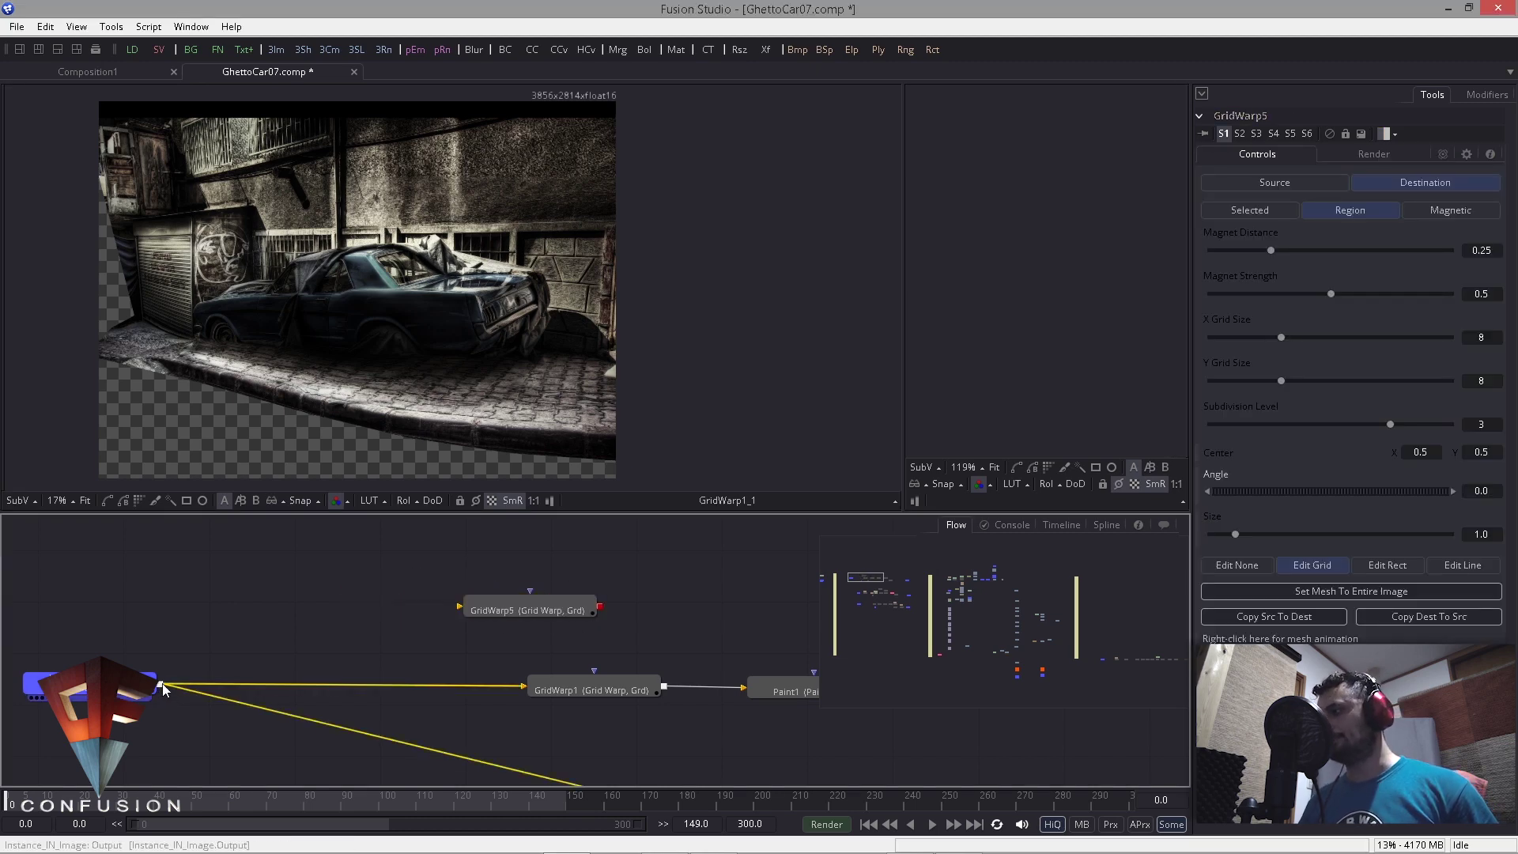
drag(159, 694, 615, 378)
scroll(615, 378, up, 1)
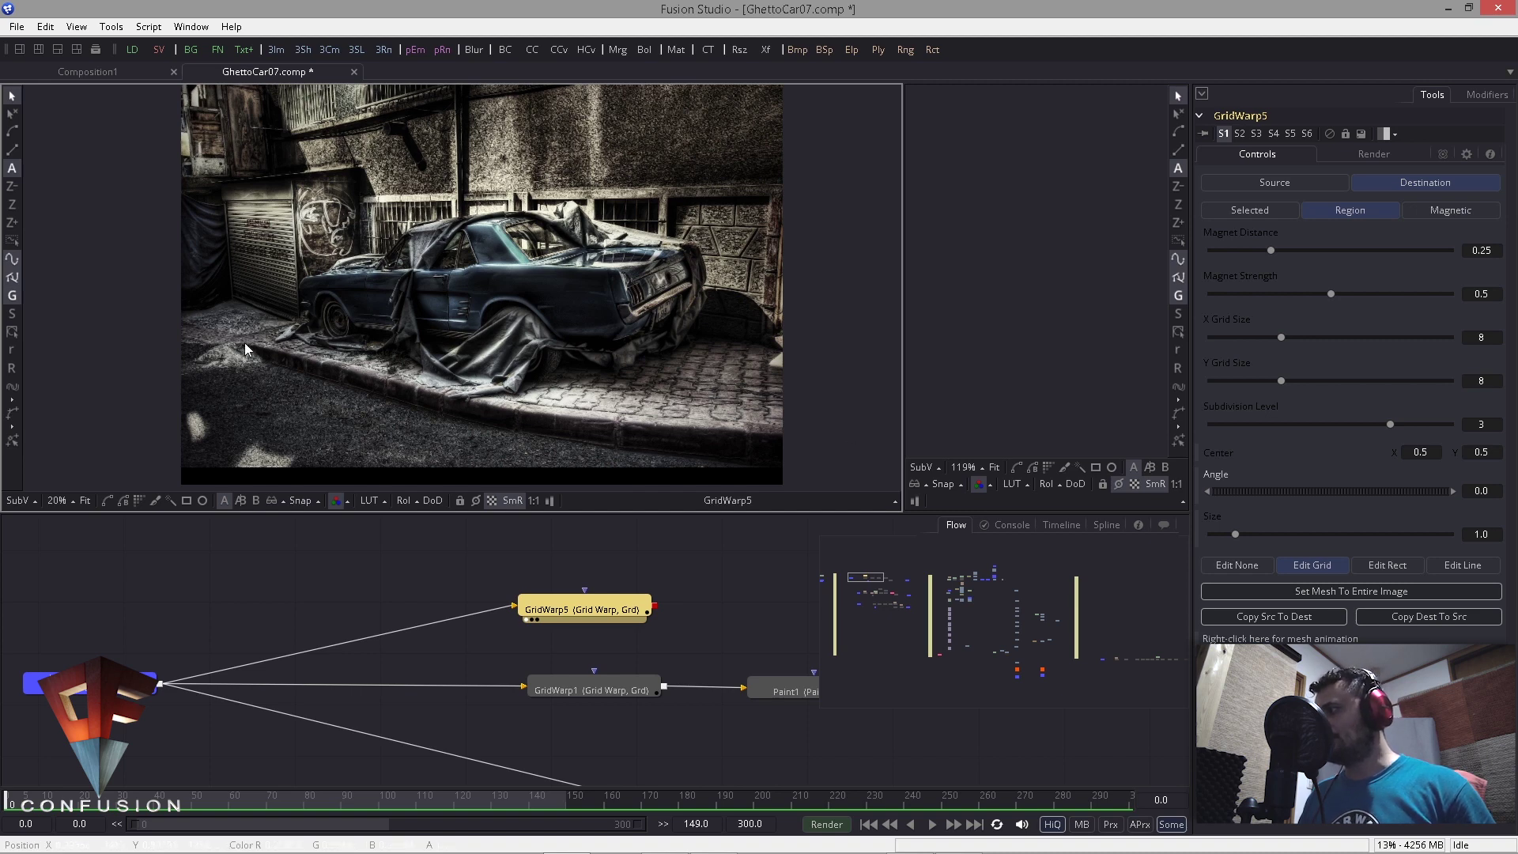
drag(612, 608, 620, 604)
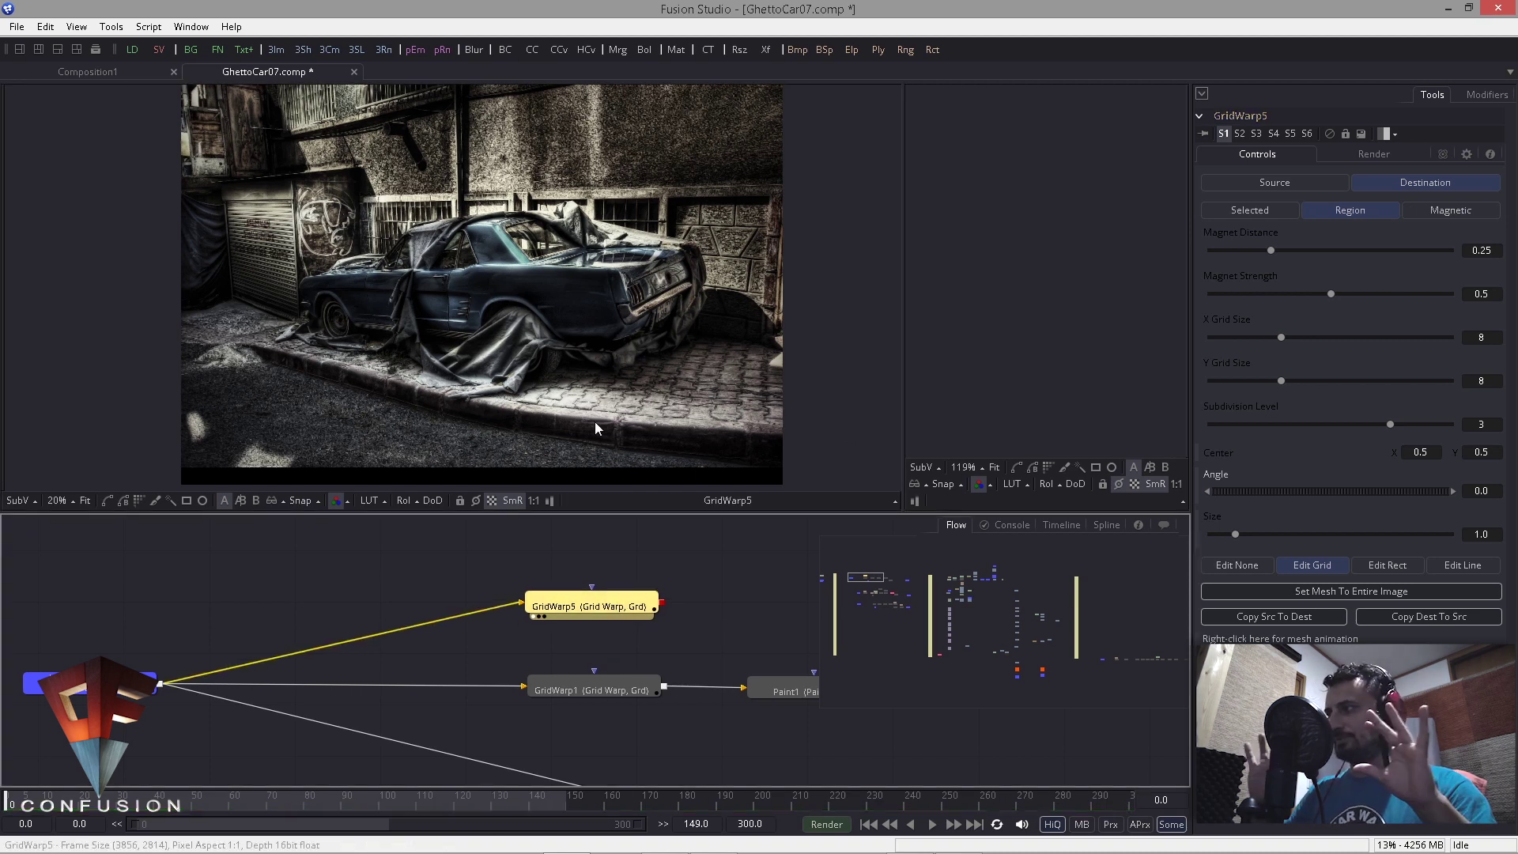
Step: Put the new Grid Warp's destination mesh in Selected mode and set its X and Y grid size to 4
click(475, 501)
click(1227, 210)
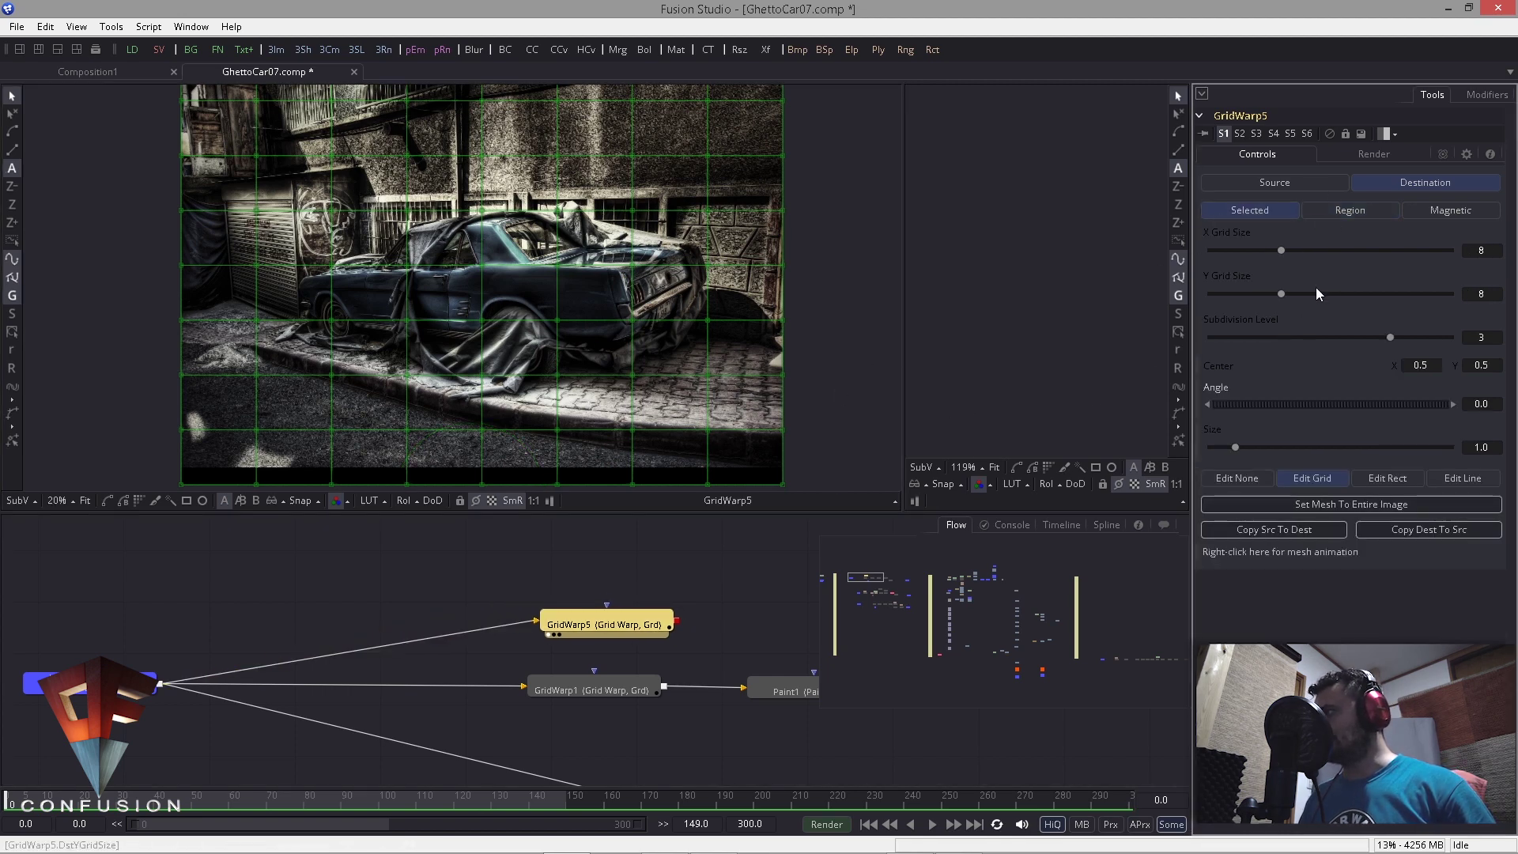
drag(1280, 251, 1245, 293)
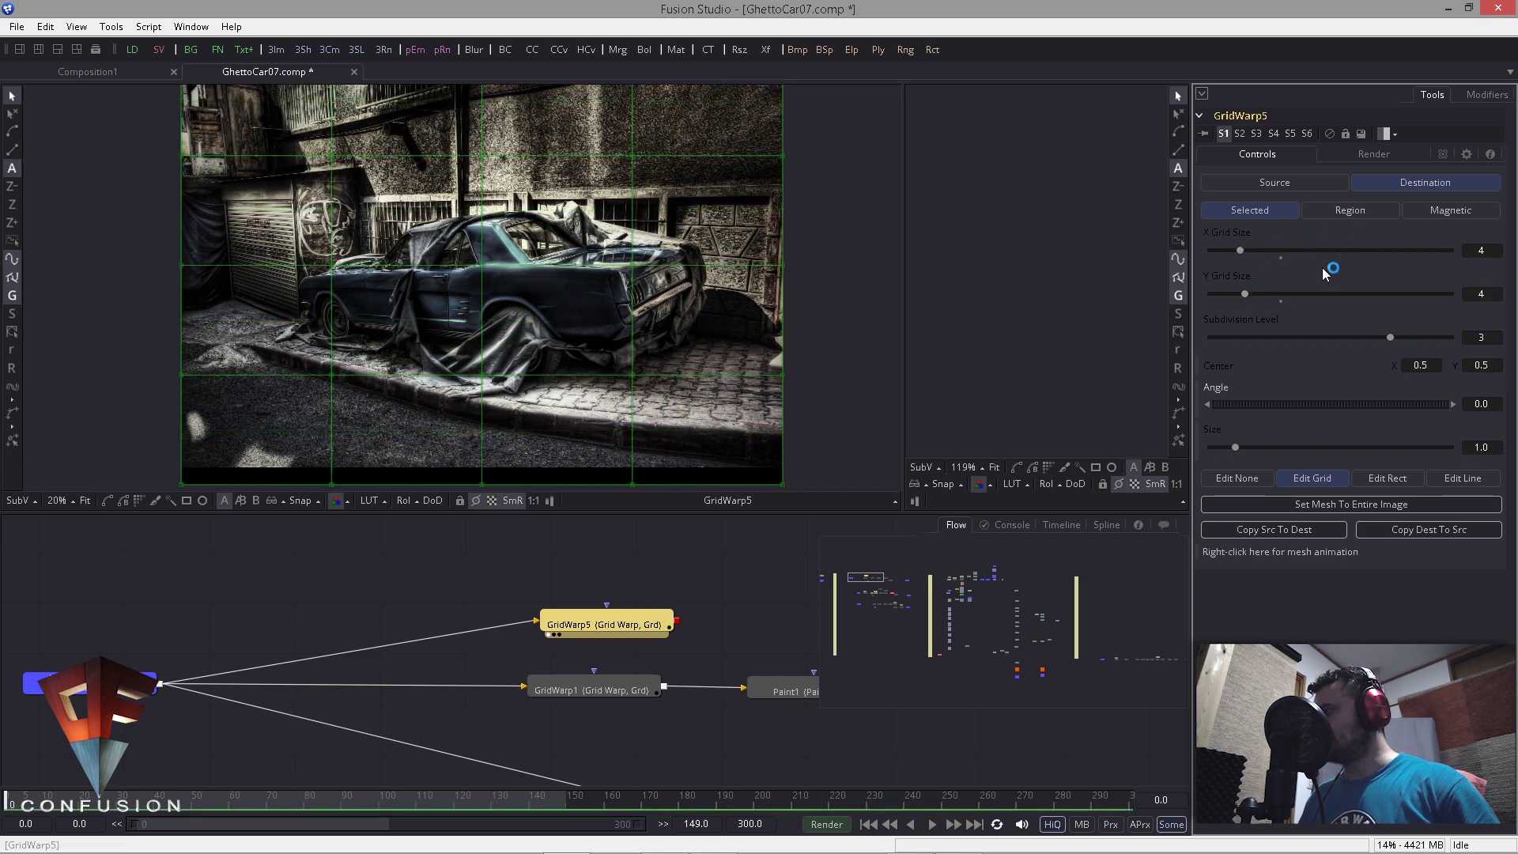
Step: Try pulling a destination mesh point behind the car down to the curb, and undo the warp
drag(632, 376, 629, 457)
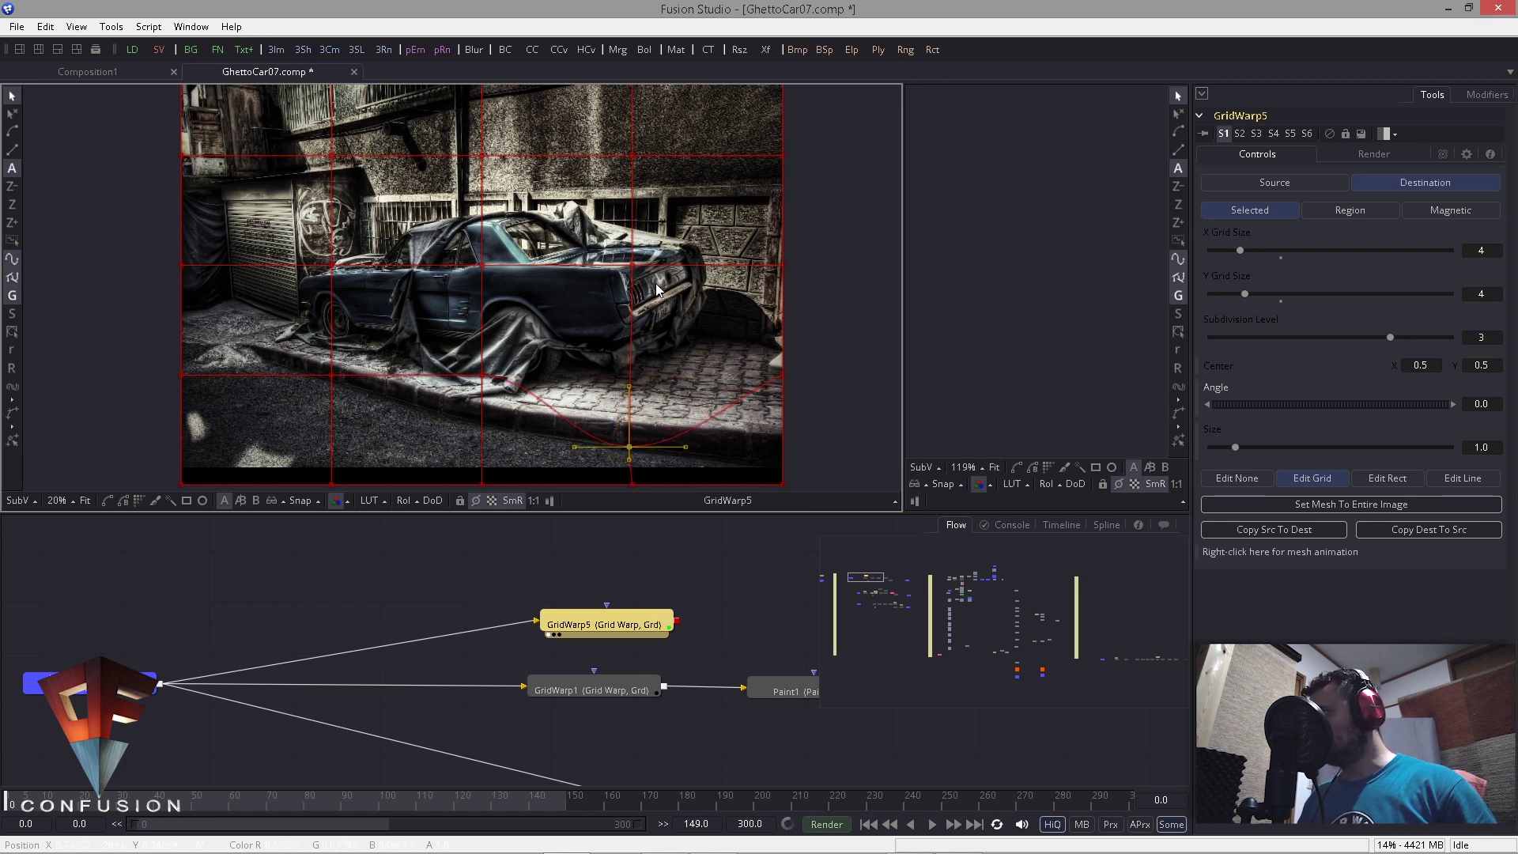
click(781, 377)
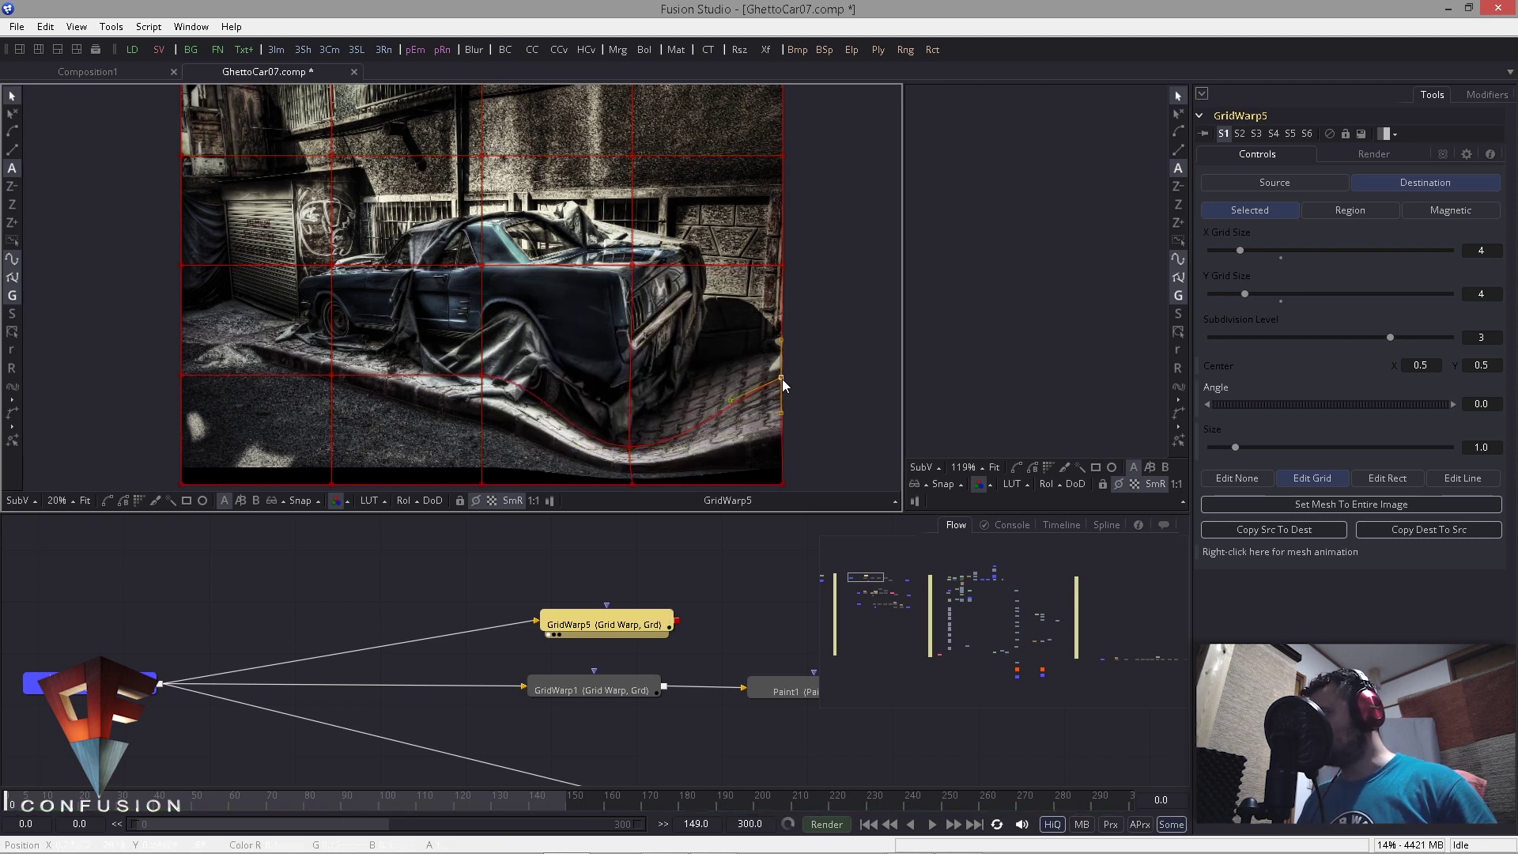
key(ctrl+z)
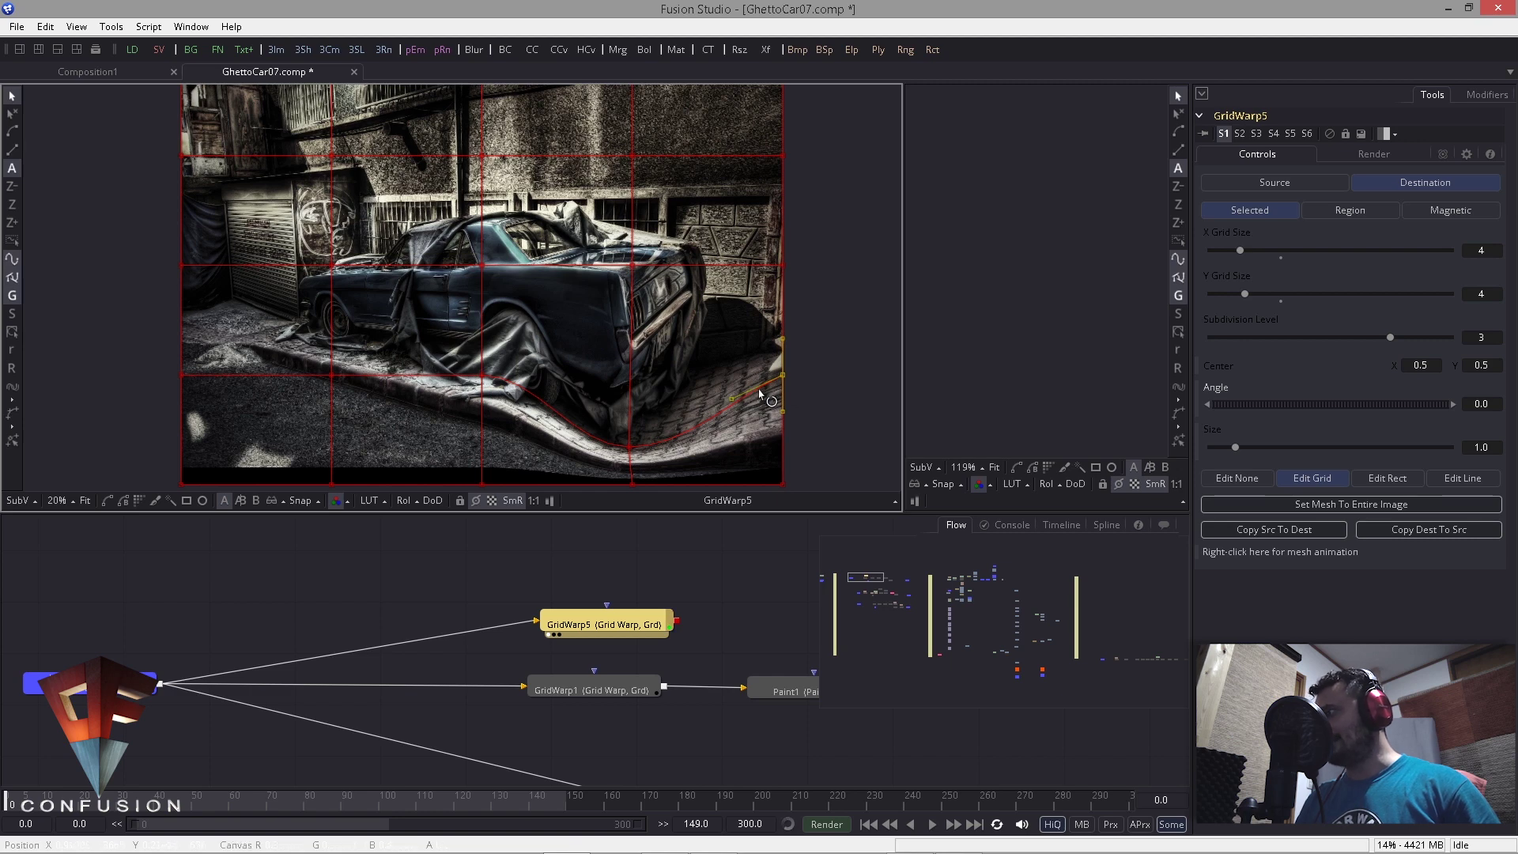
key(ctrl+z)
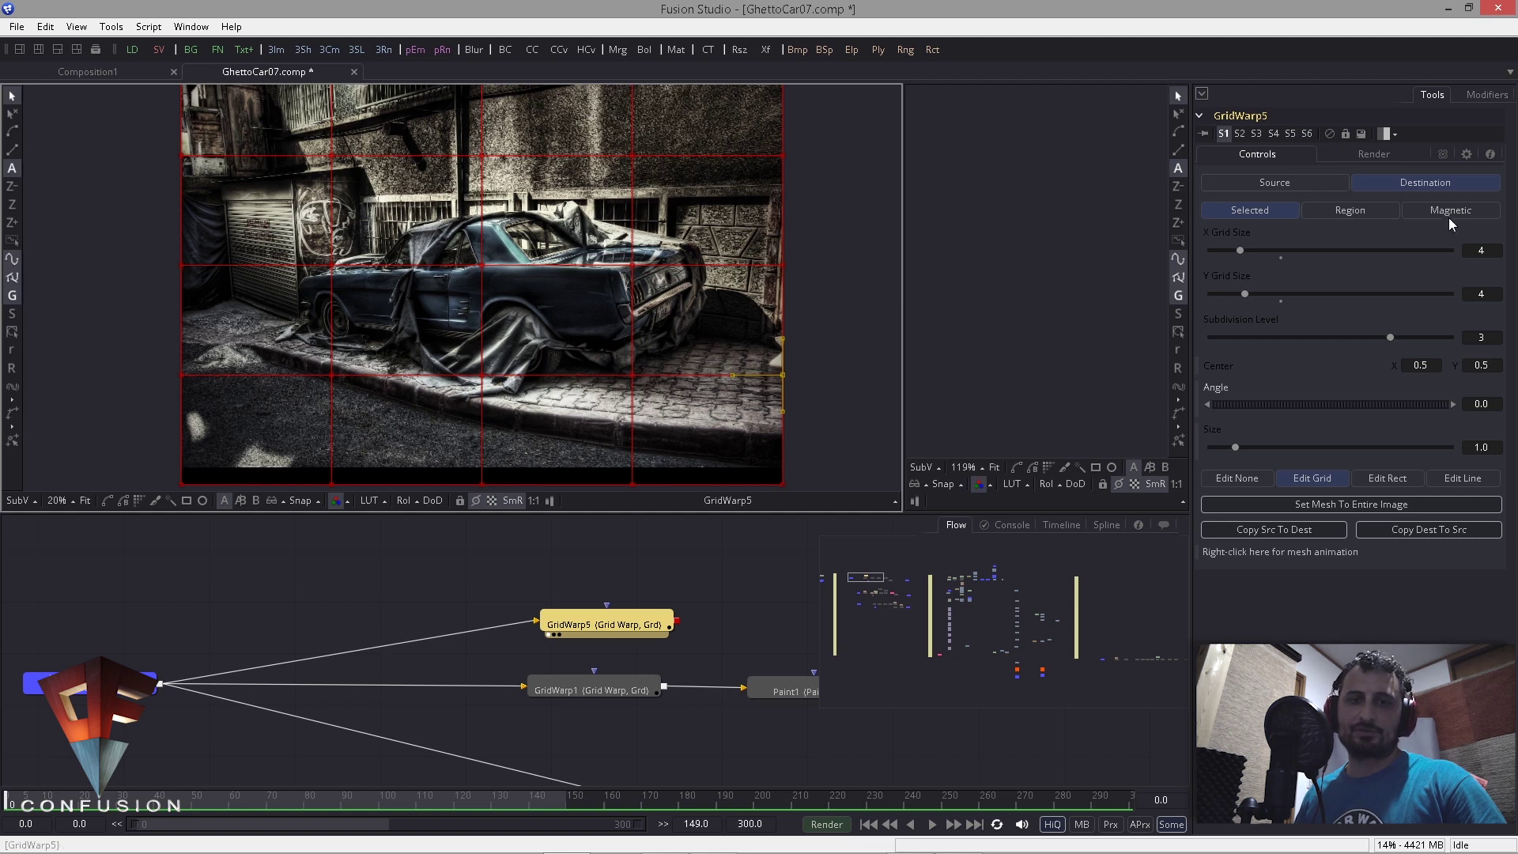
Step: Compare the source and destination meshes and set the source mesh's X and Y grid size to 5
click(1303, 183)
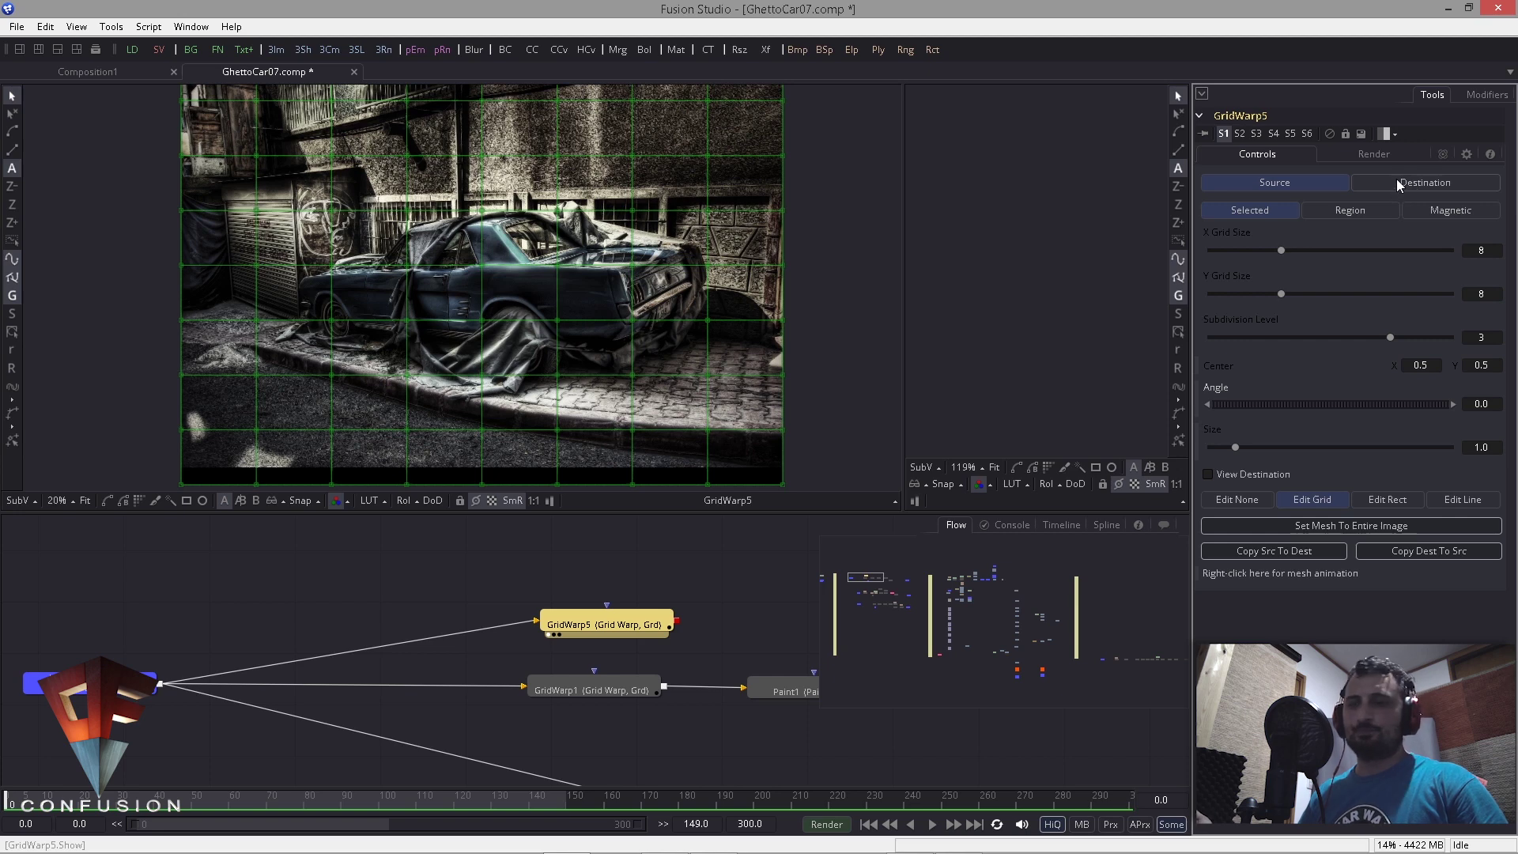
click(1419, 180)
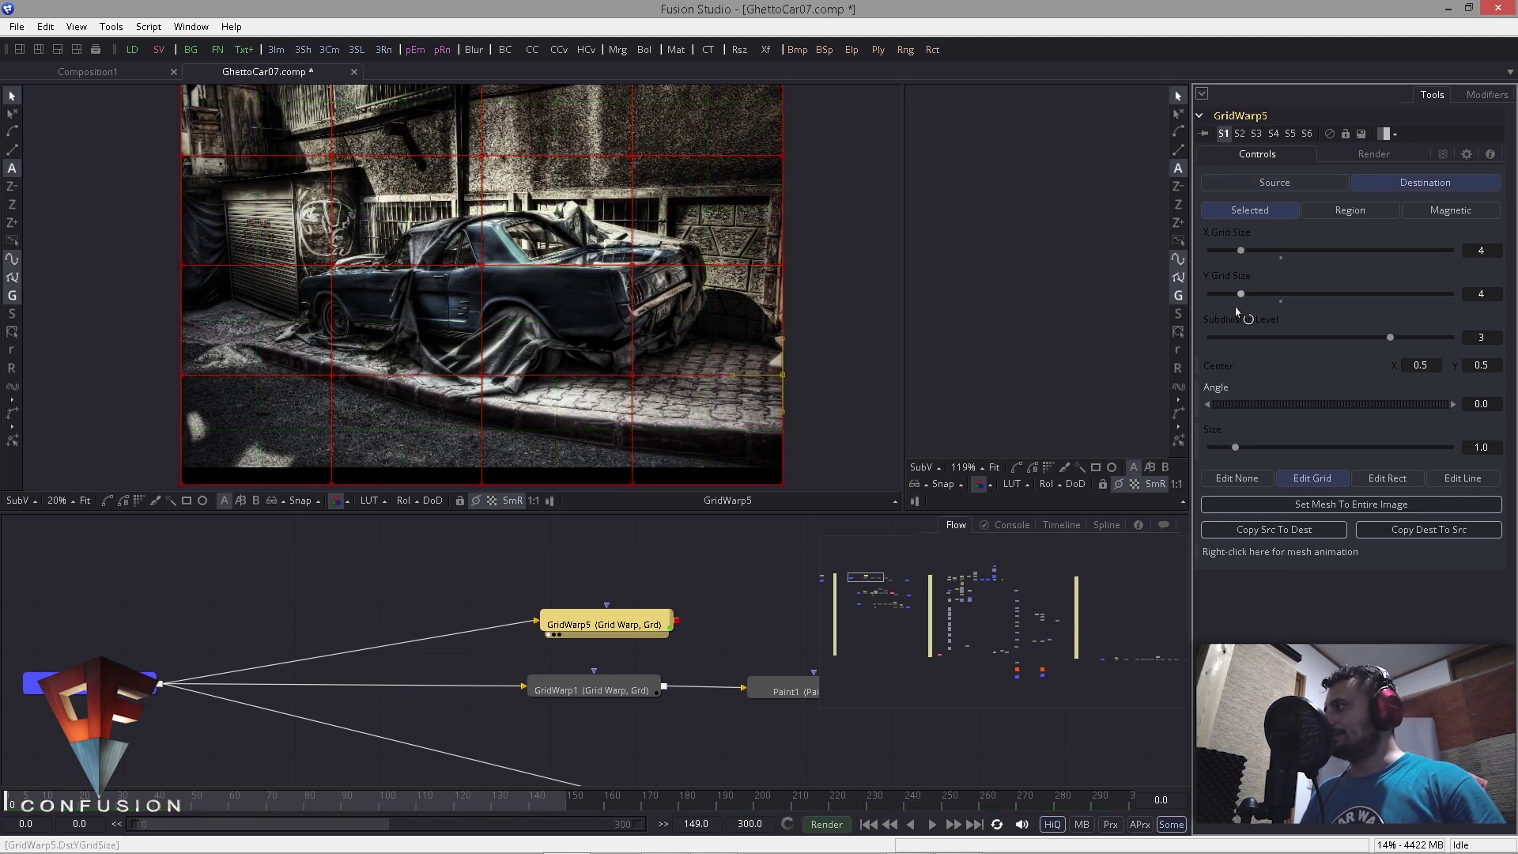
click(1272, 180)
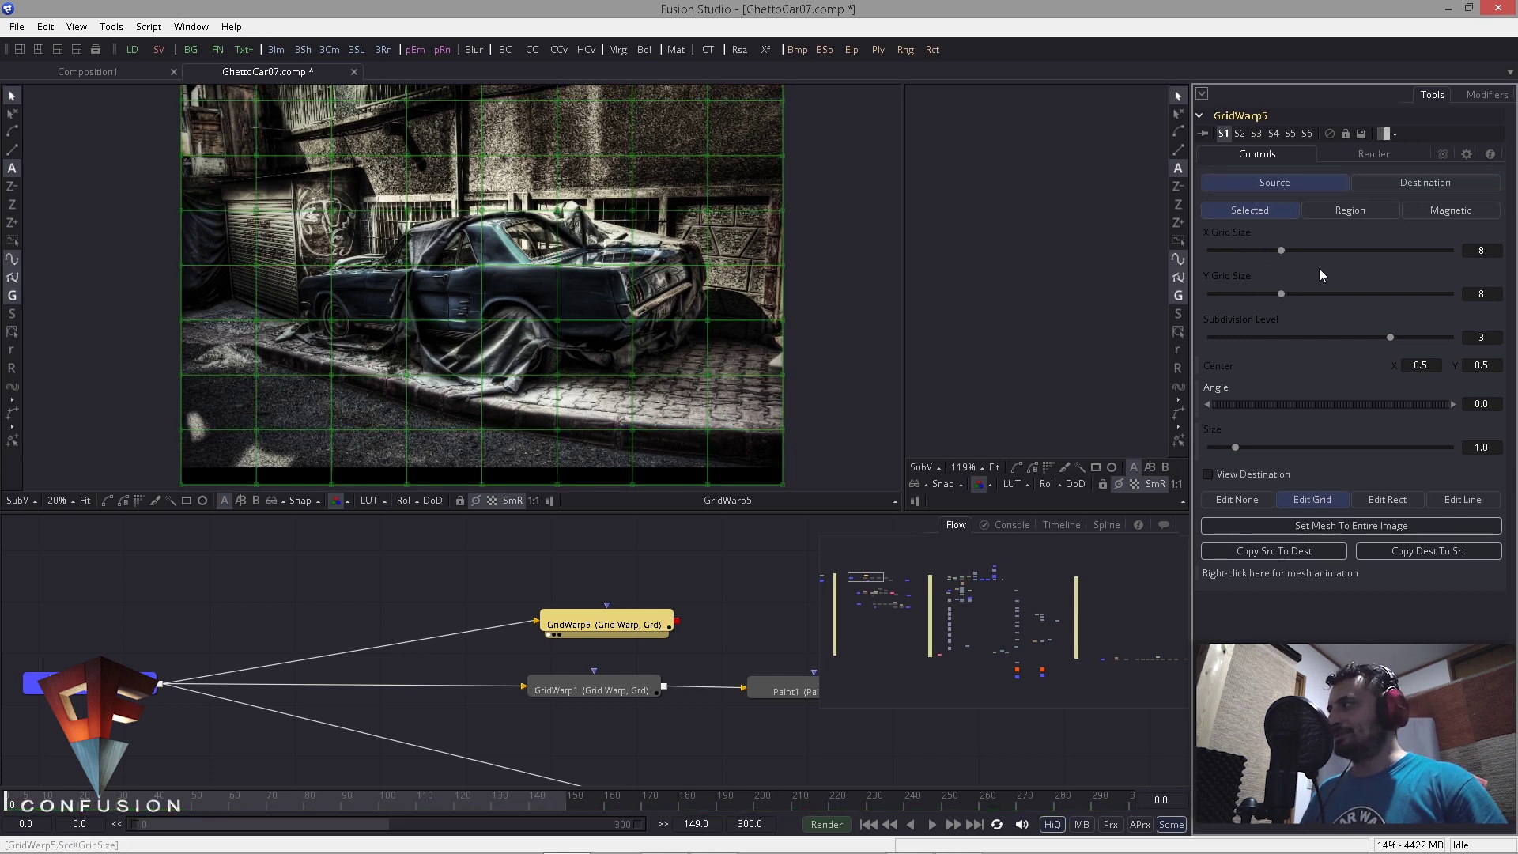
drag(1280, 250, 1255, 294)
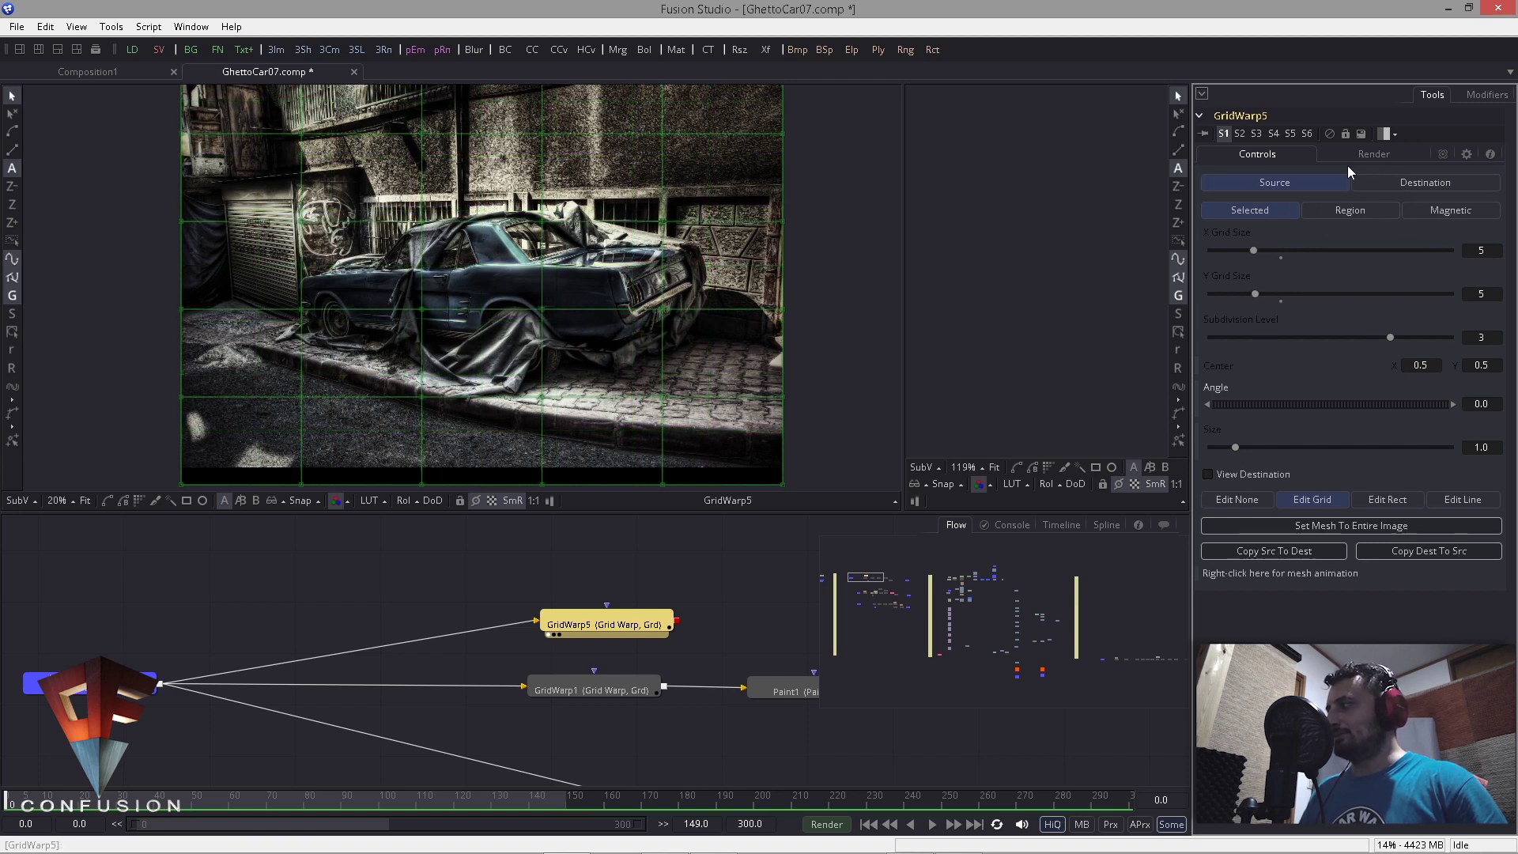
Step: Copy the destination mesh to the source and return to editing the source mesh
click(1375, 183)
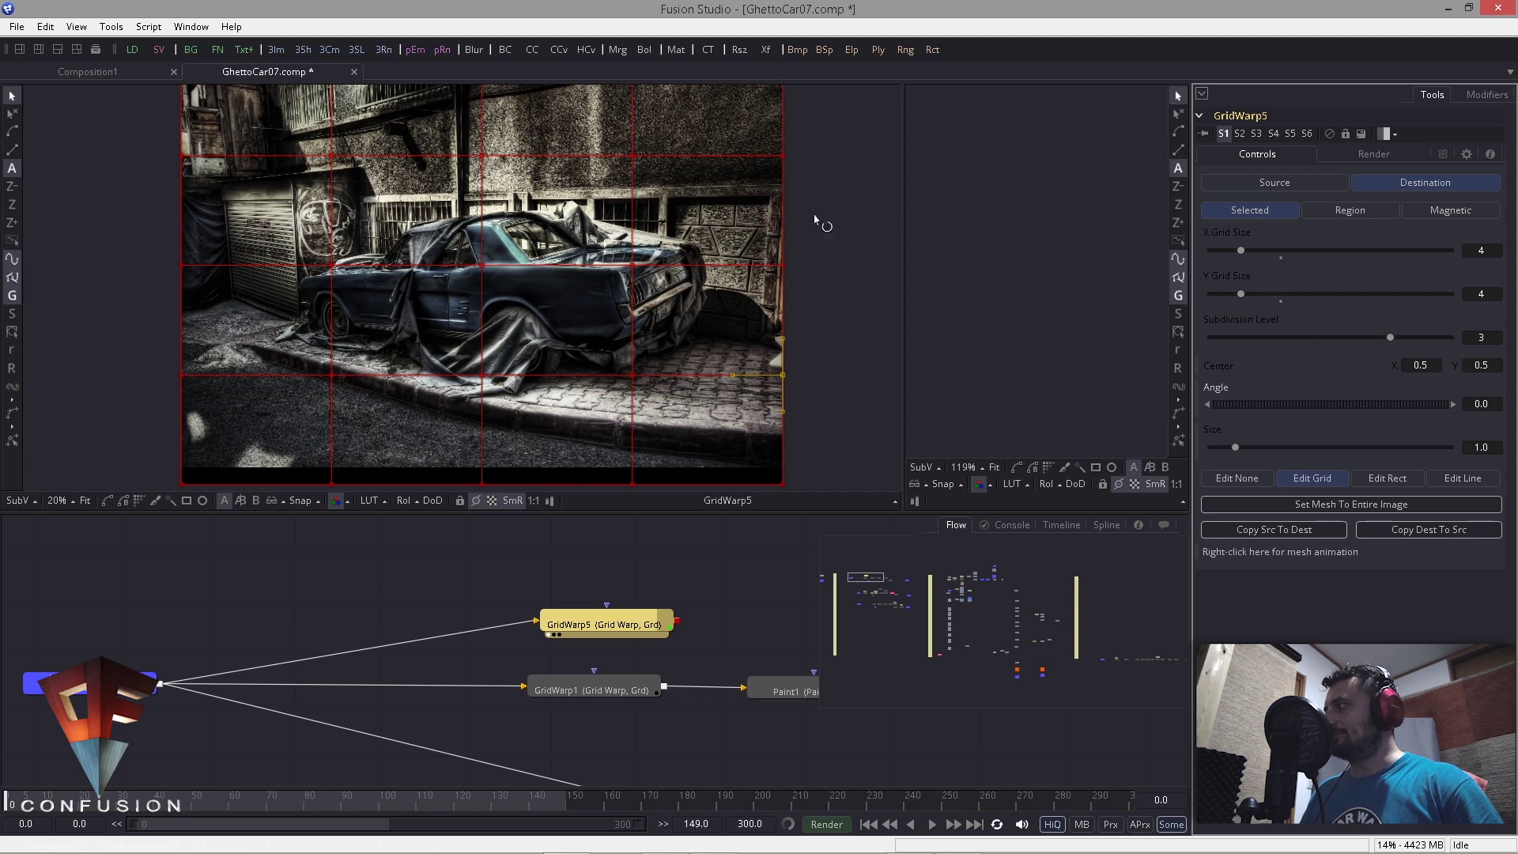
click(1415, 528)
click(1266, 179)
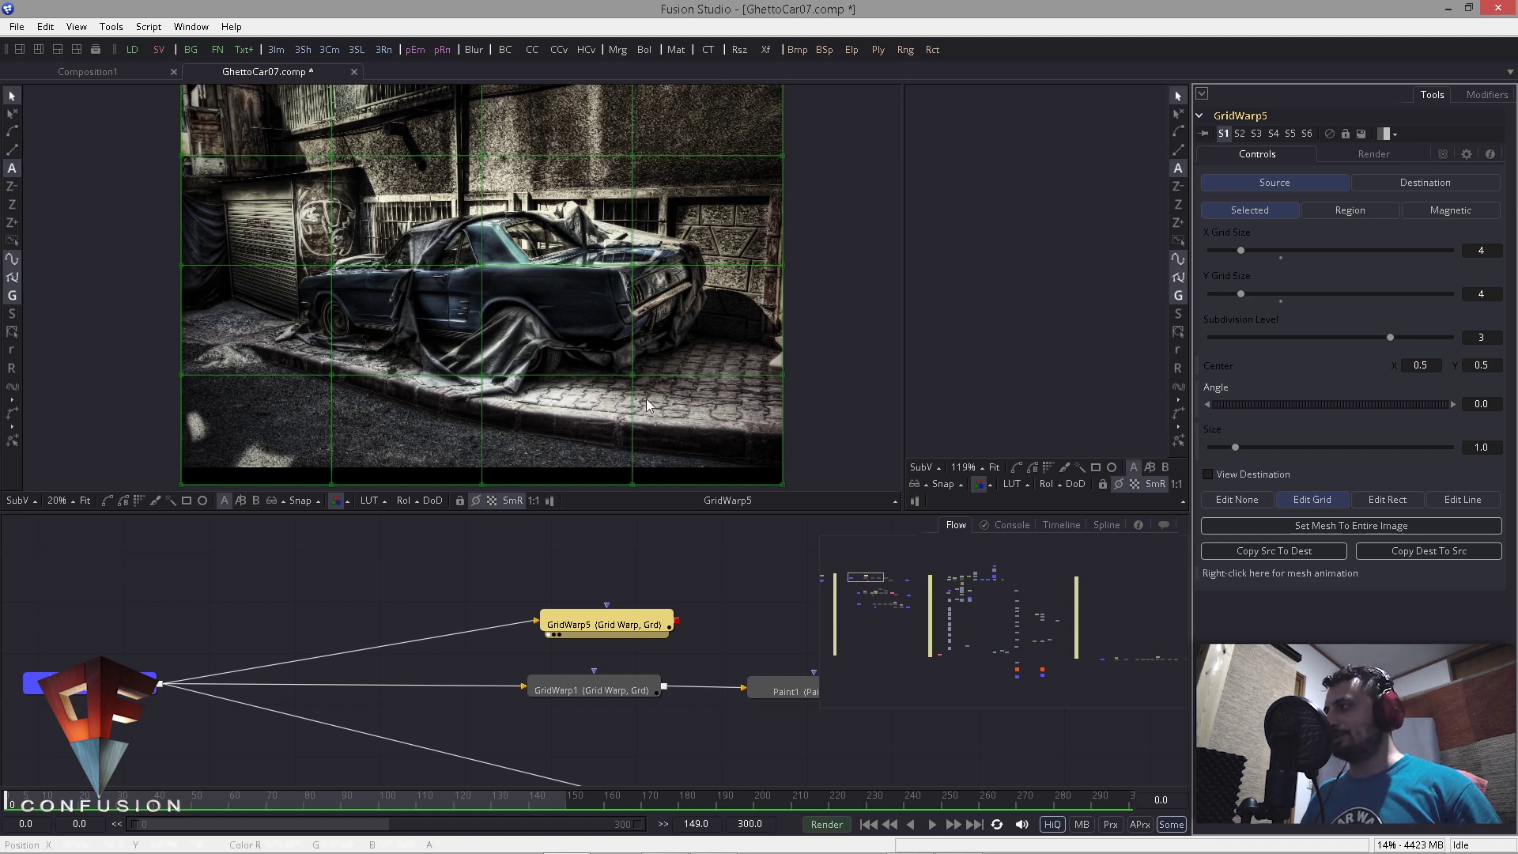
Step: Move the source mesh points of the row below the car down onto the outer curb edge
drag(632, 376, 629, 447)
drag(782, 387, 783, 458)
drag(479, 375, 480, 416)
drag(331, 375, 326, 382)
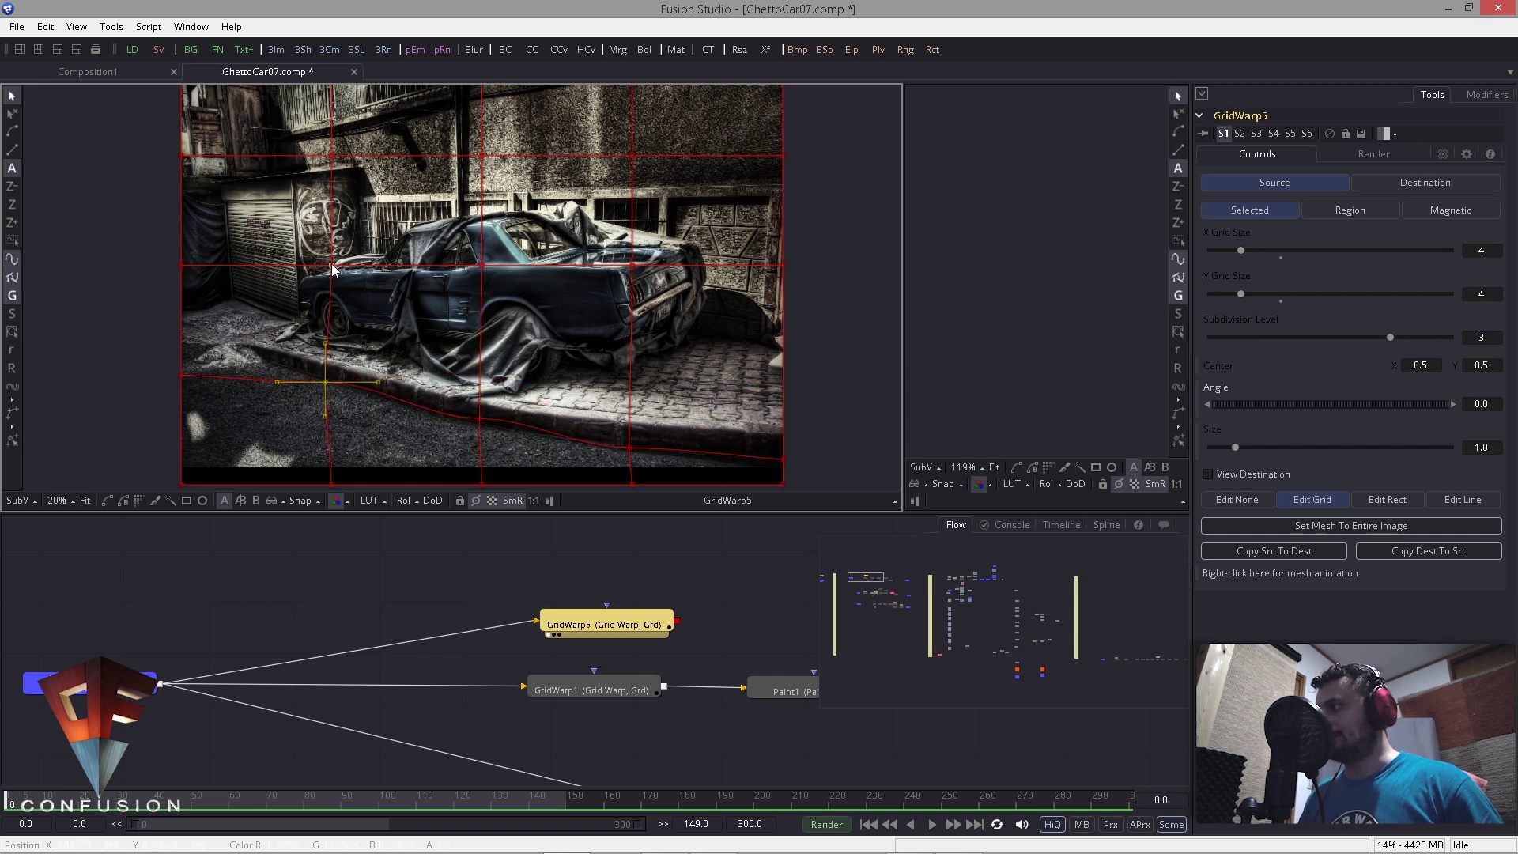
Step: Move the middle row of source mesh points down along the car's base and the pavement's inner edge
drag(332, 268, 716, 328)
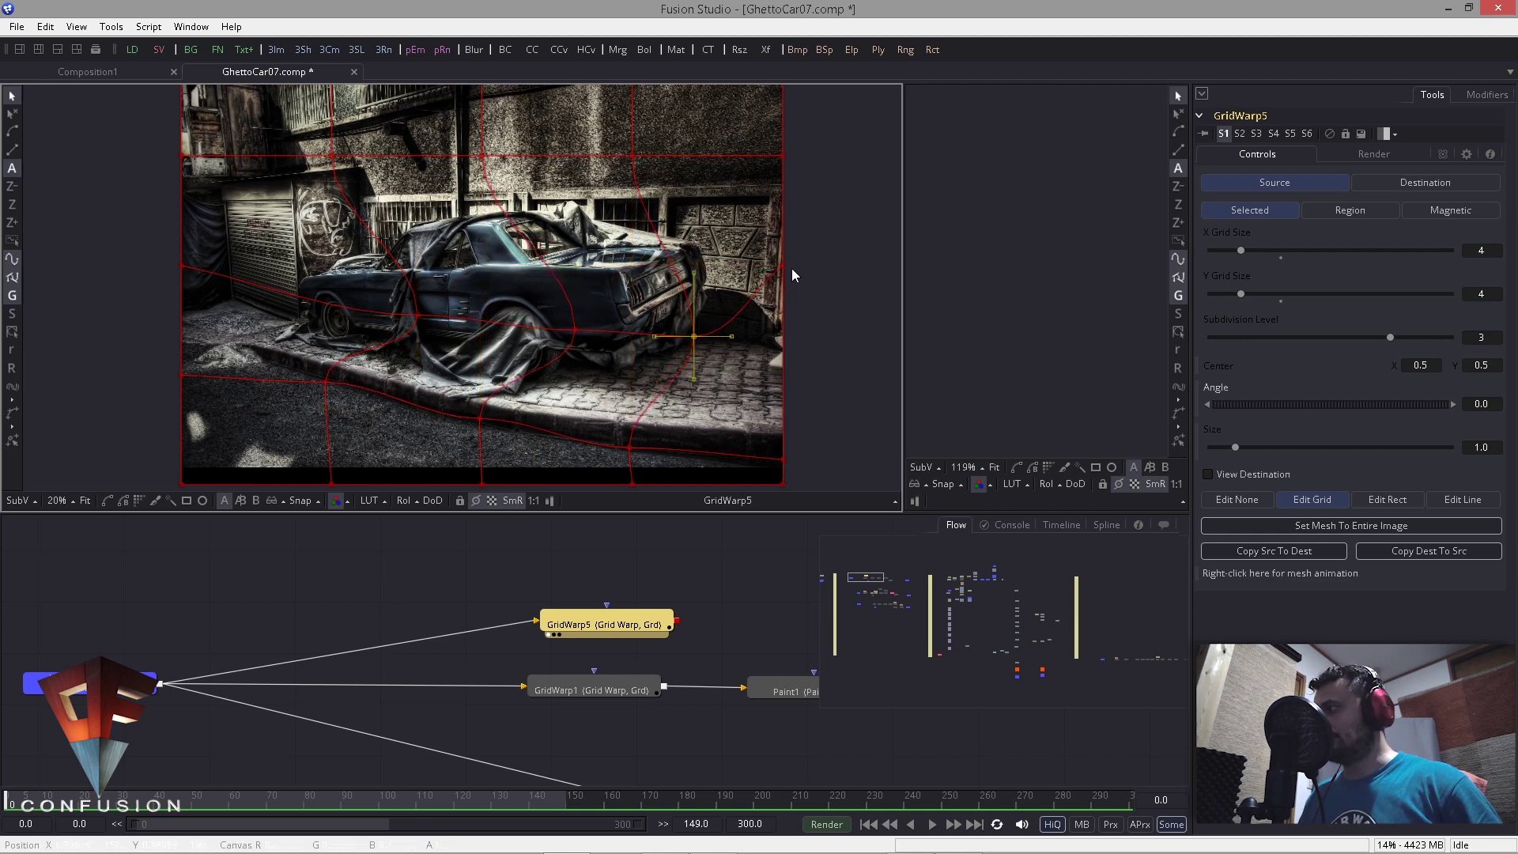
drag(790, 268, 39, 401)
drag(137, 190, 941, 487)
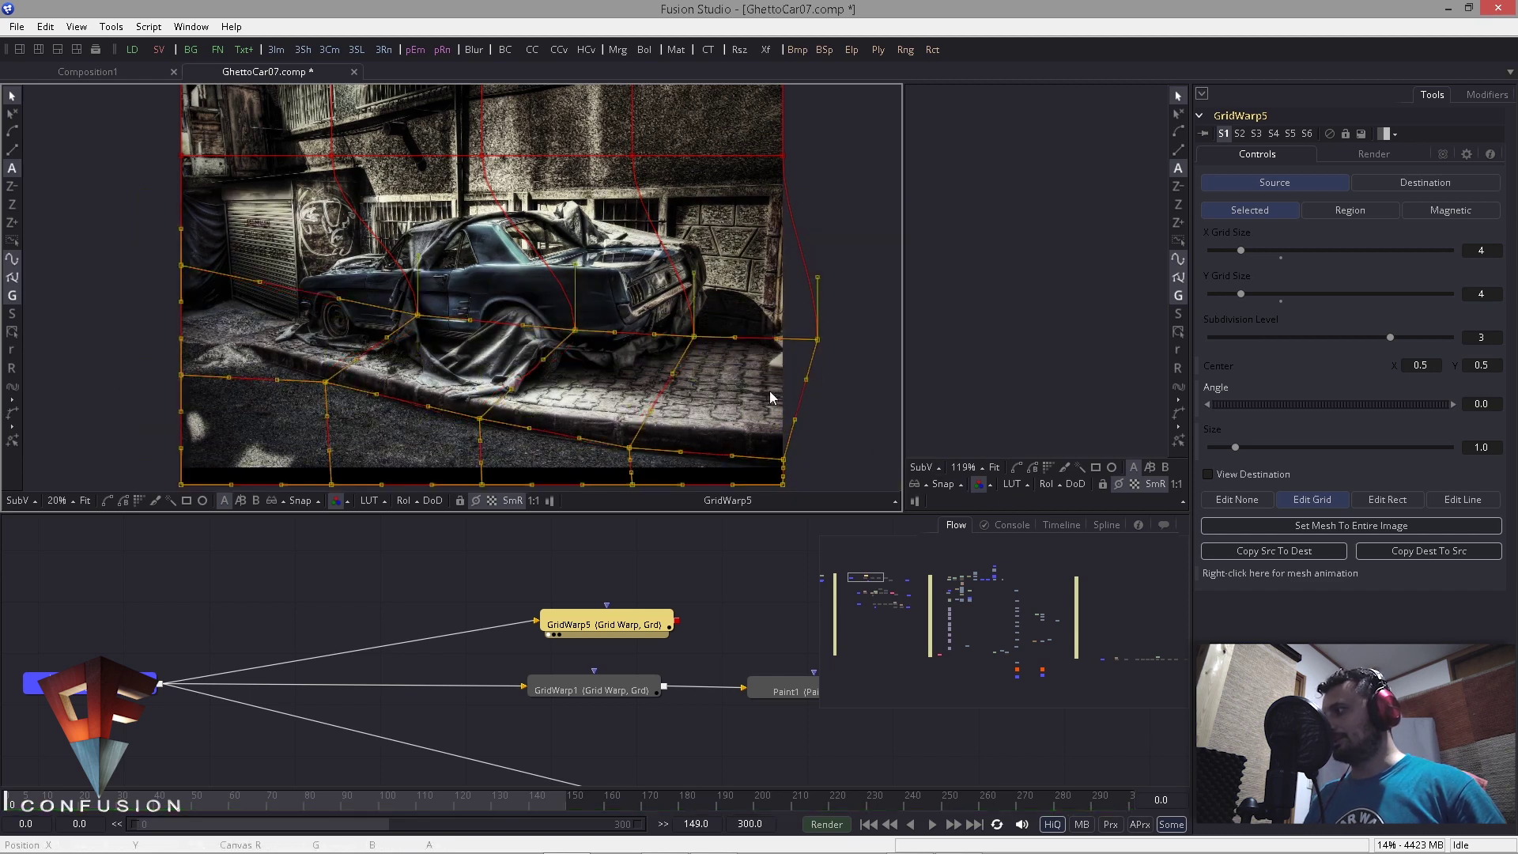
click(130, 280)
Step: Fit the source mesh's leftmost points and the point below the car door to the pavement's perspective
drag(181, 375, 183, 338)
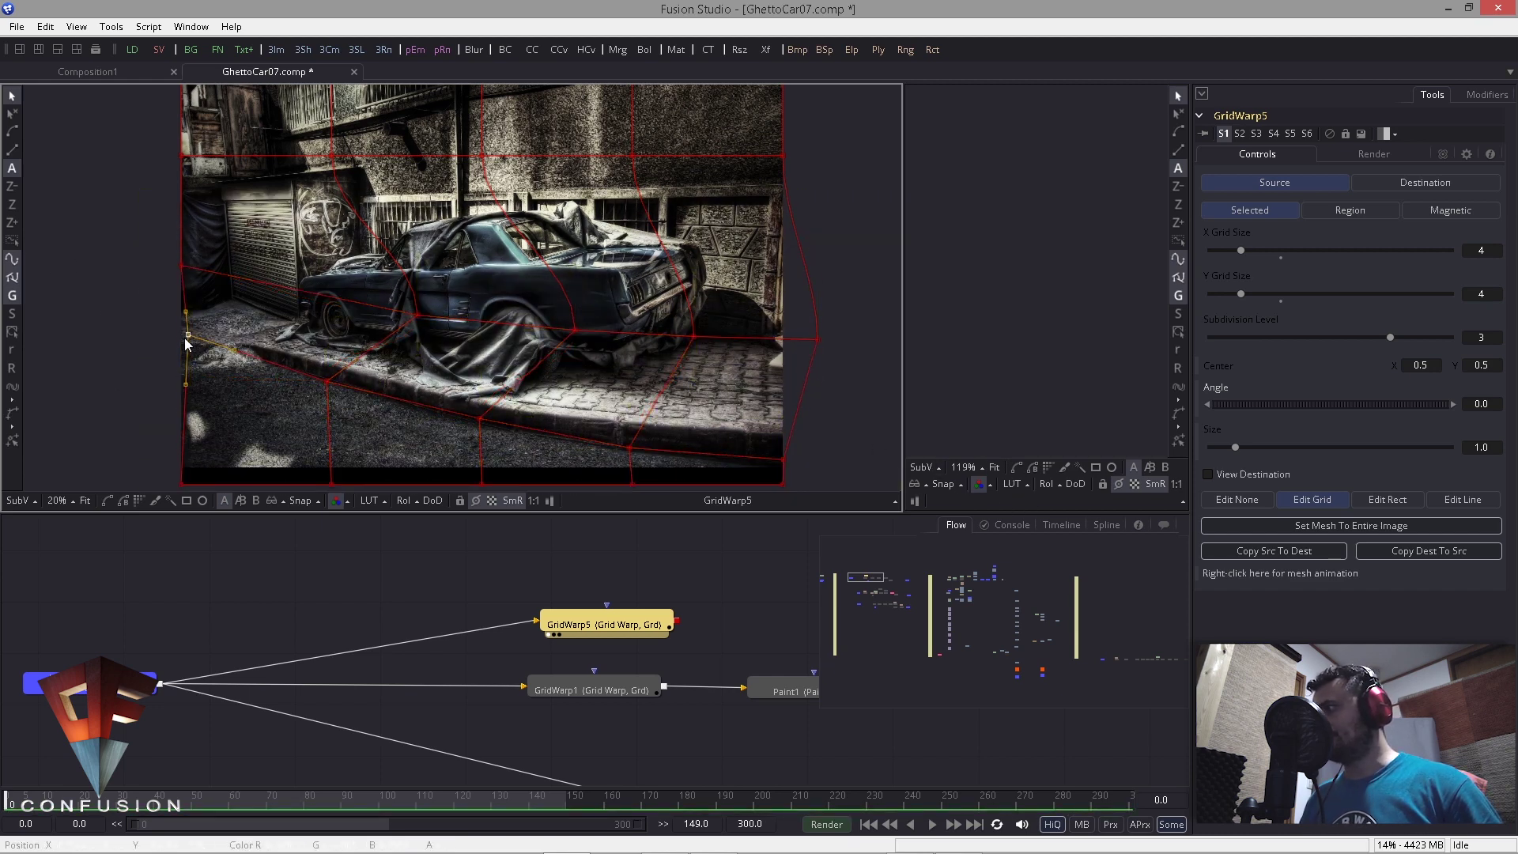
click(181, 267)
drag(181, 266, 212, 278)
drag(417, 315, 398, 318)
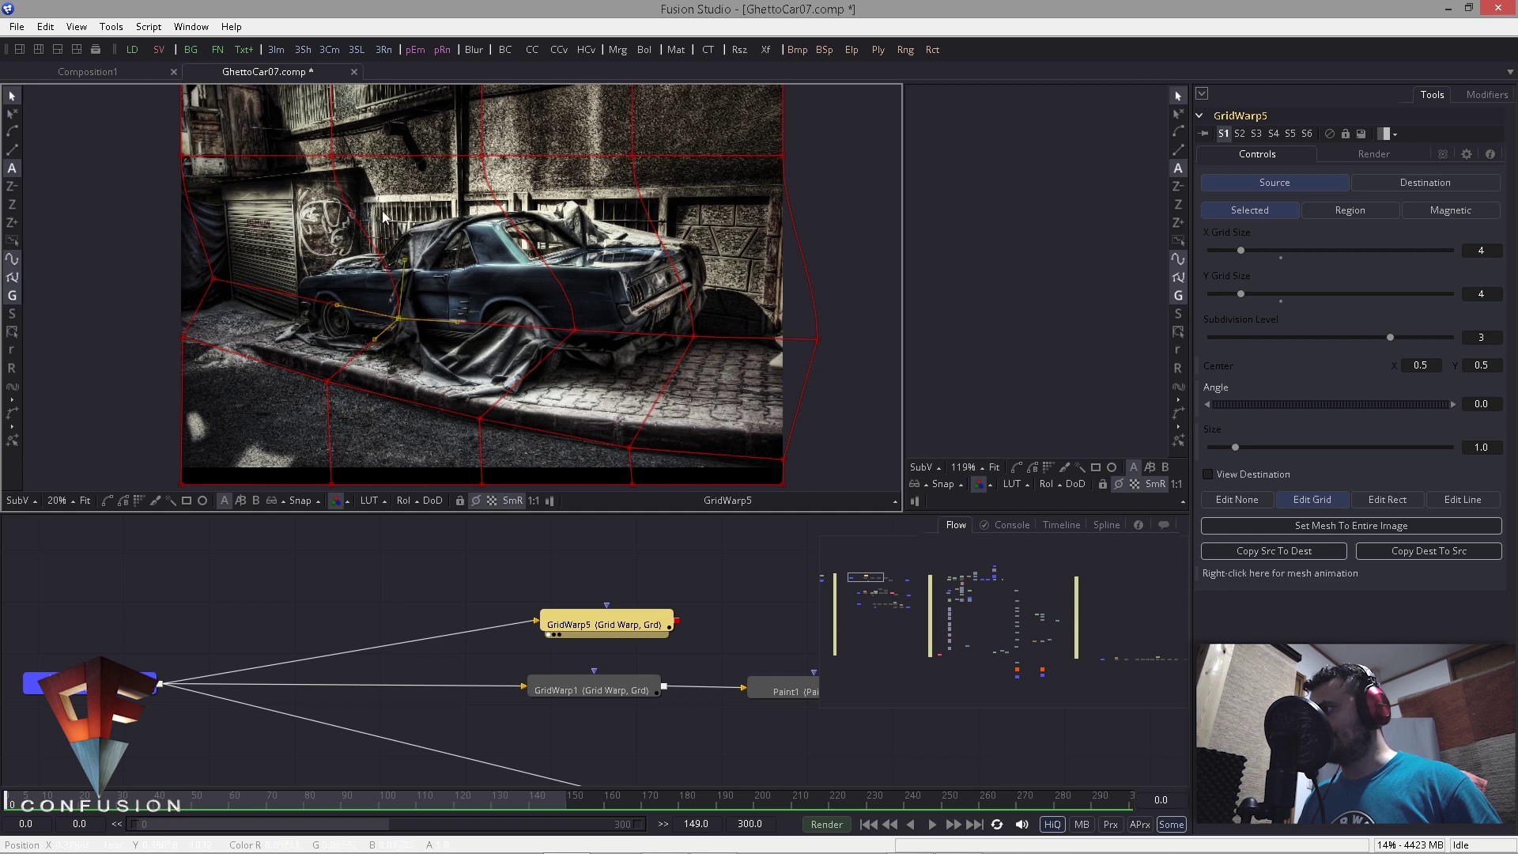
Step: Refine the middle-row source mesh points and move the right-edge curb point outside the image
drag(145, 136, 925, 241)
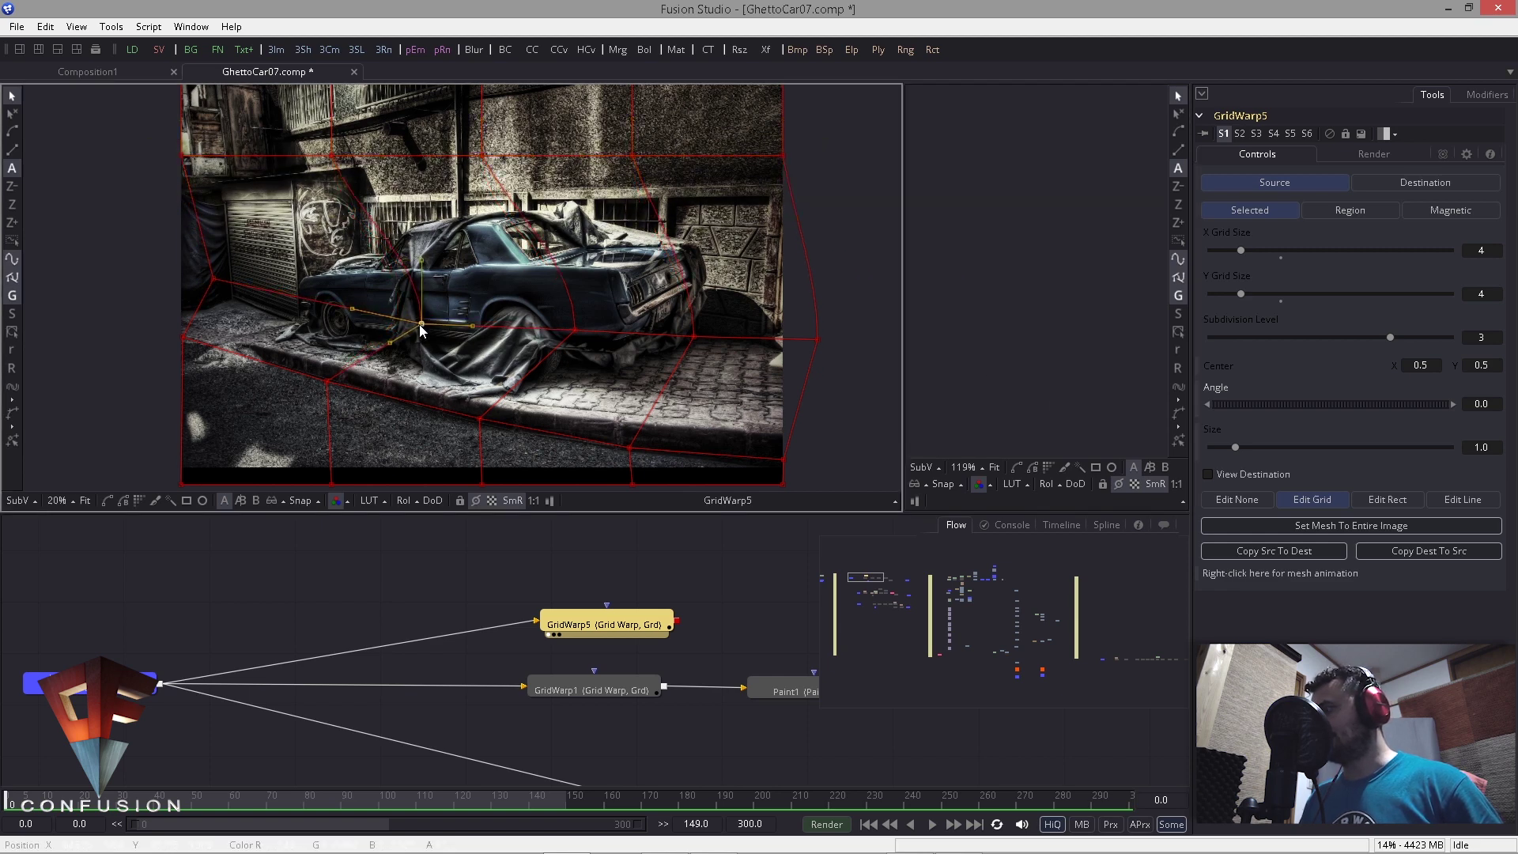
click(694, 337)
drag(695, 339, 687, 342)
drag(820, 340, 806, 341)
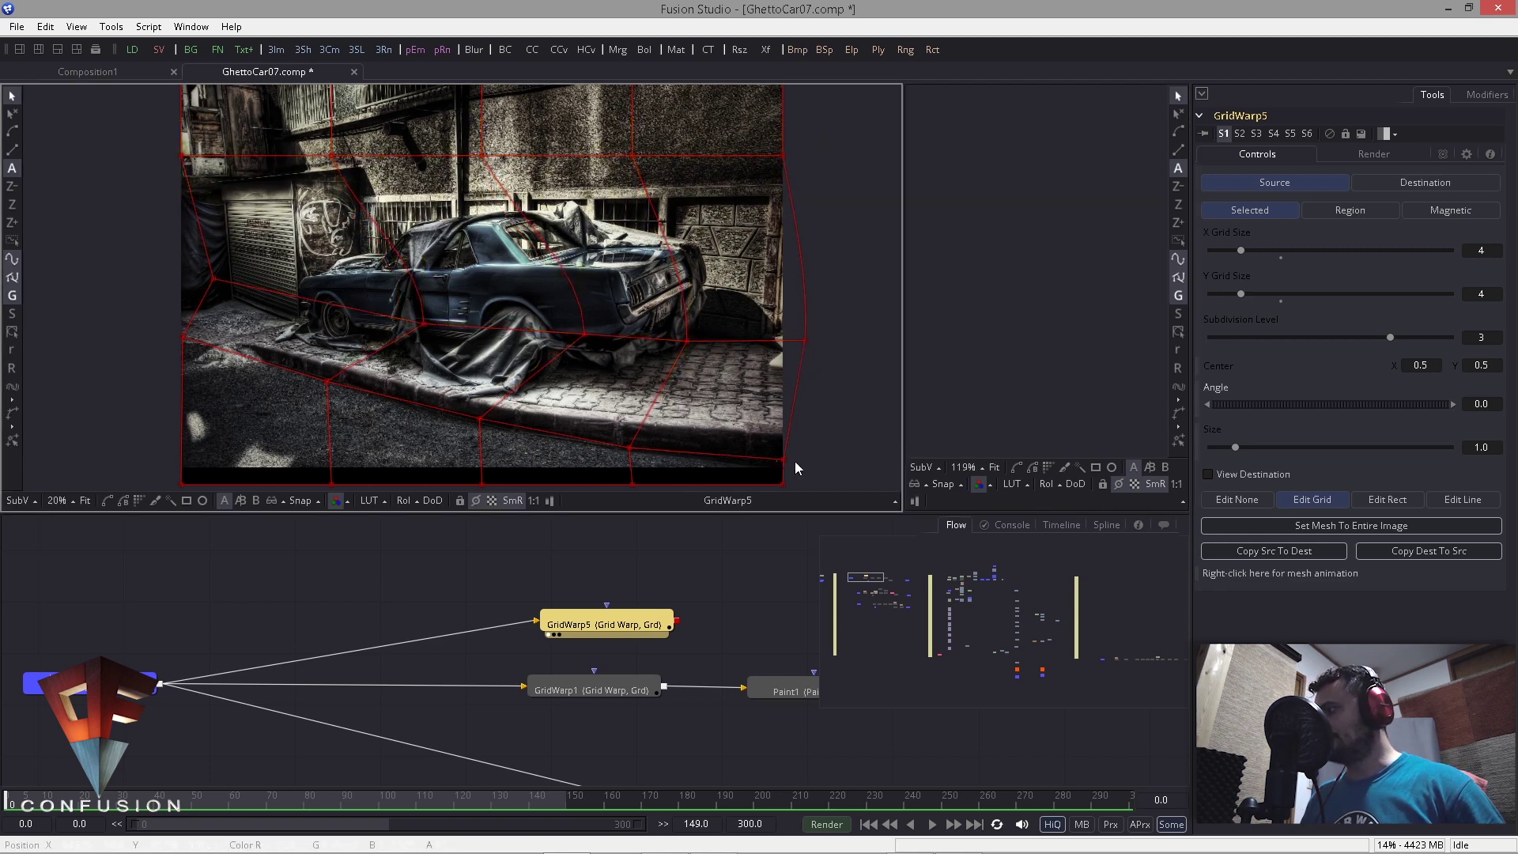
drag(785, 460, 814, 462)
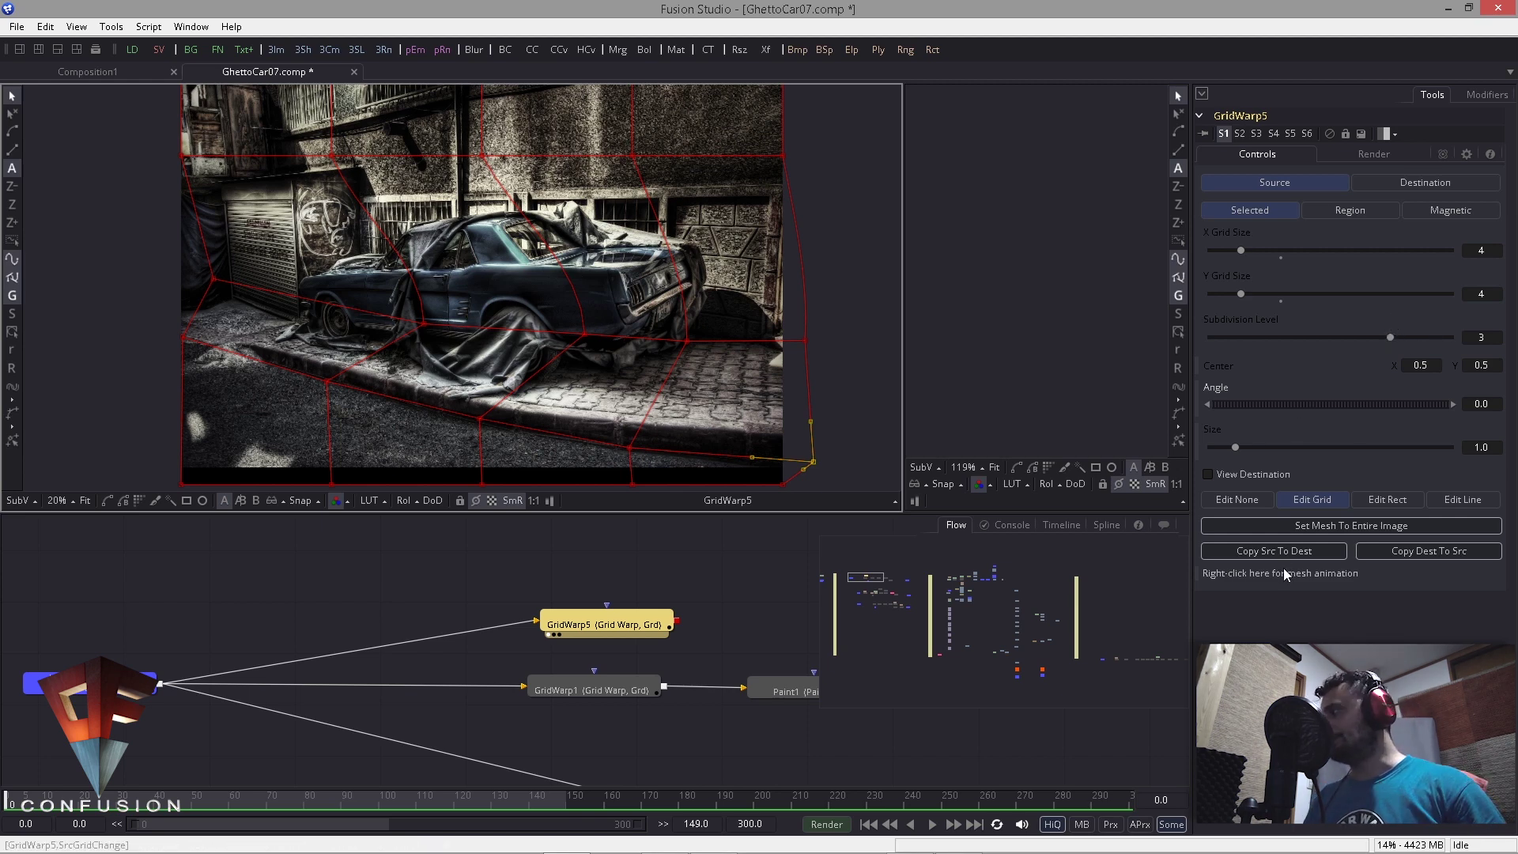
Step: Switch the new Grid Warp to its destination mesh and compare its result with GridWarp1 in the main viewer
click(1388, 187)
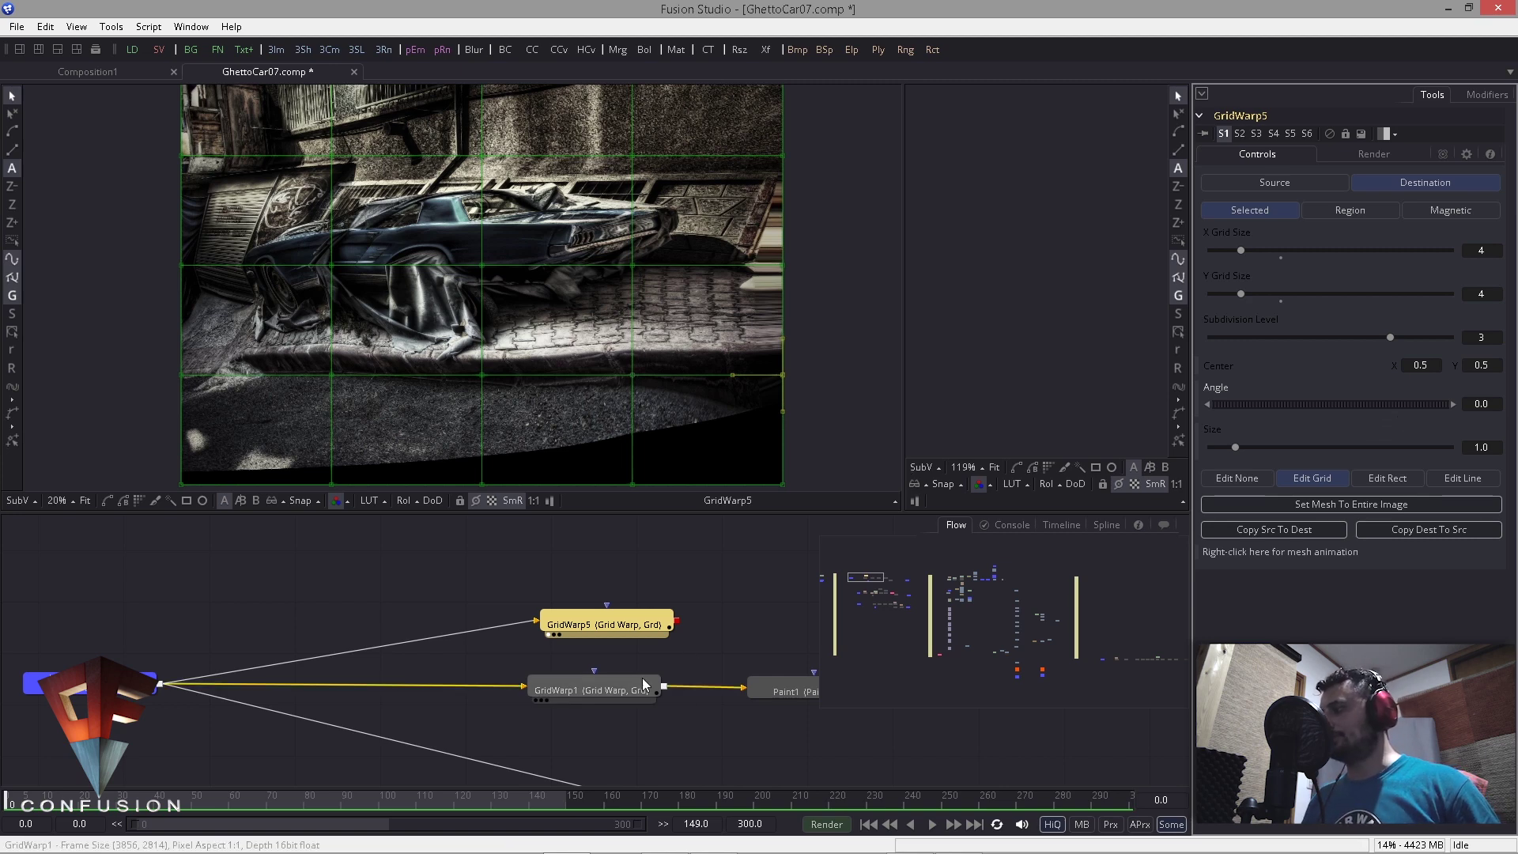
drag(626, 690, 698, 309)
click(589, 625)
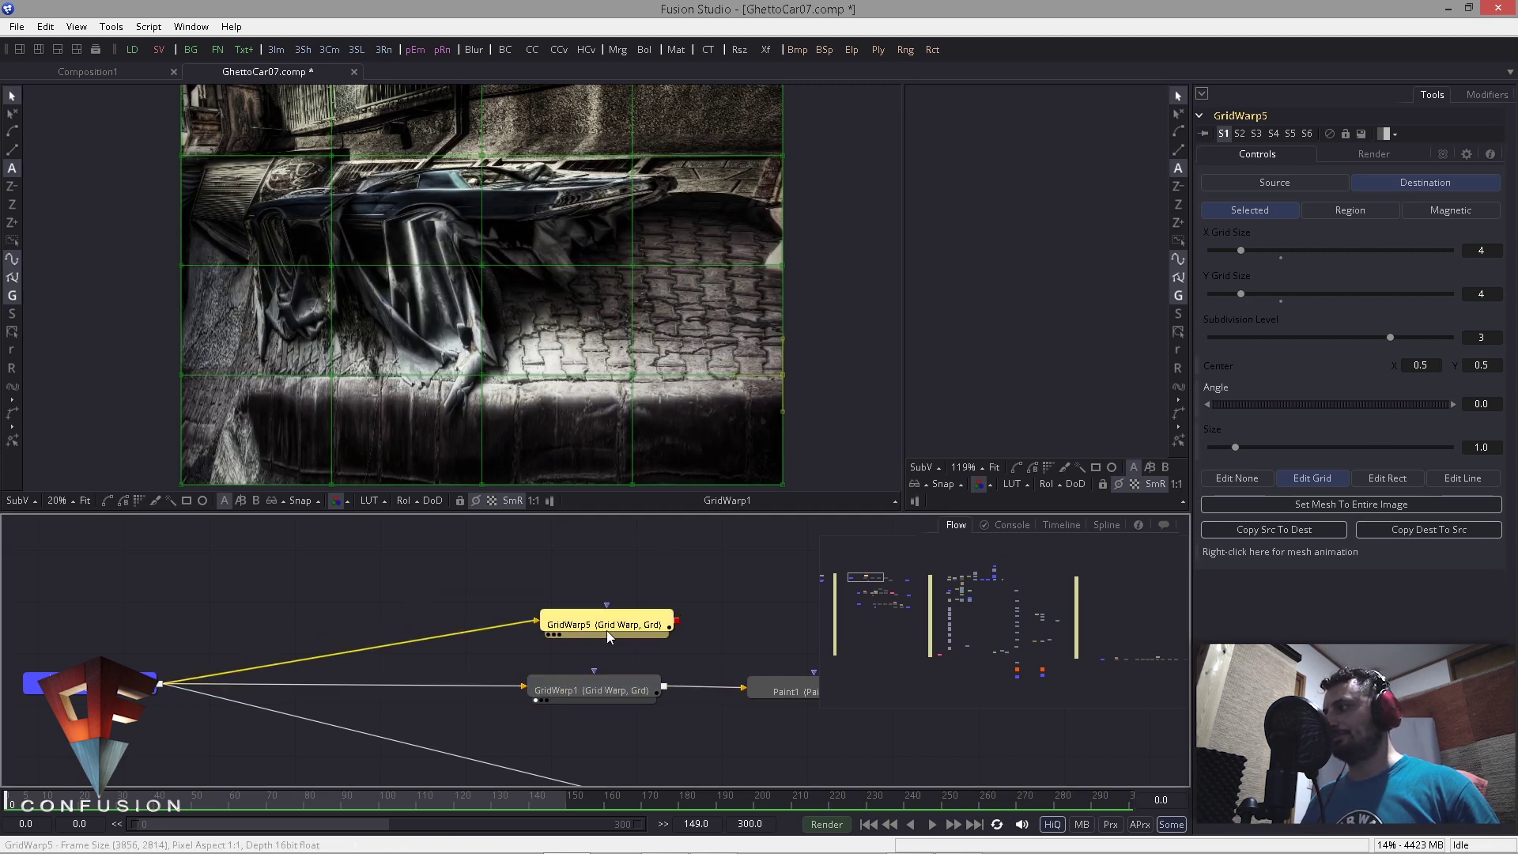
drag(589, 624, 658, 411)
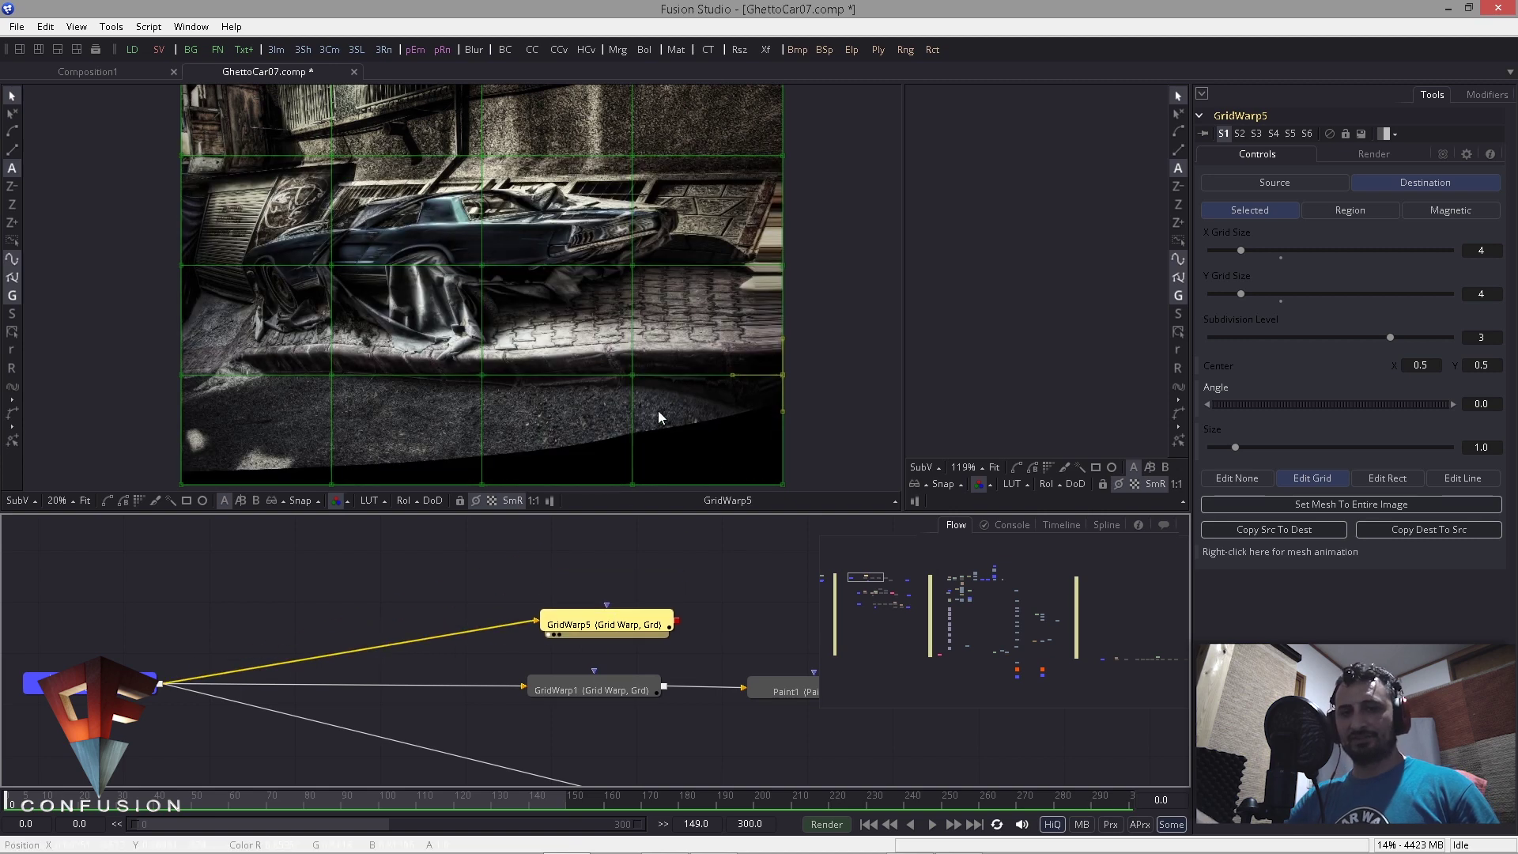
Step: Compare the source mesh of GridWarp5 with its destination mesh in the main viewer
click(572, 529)
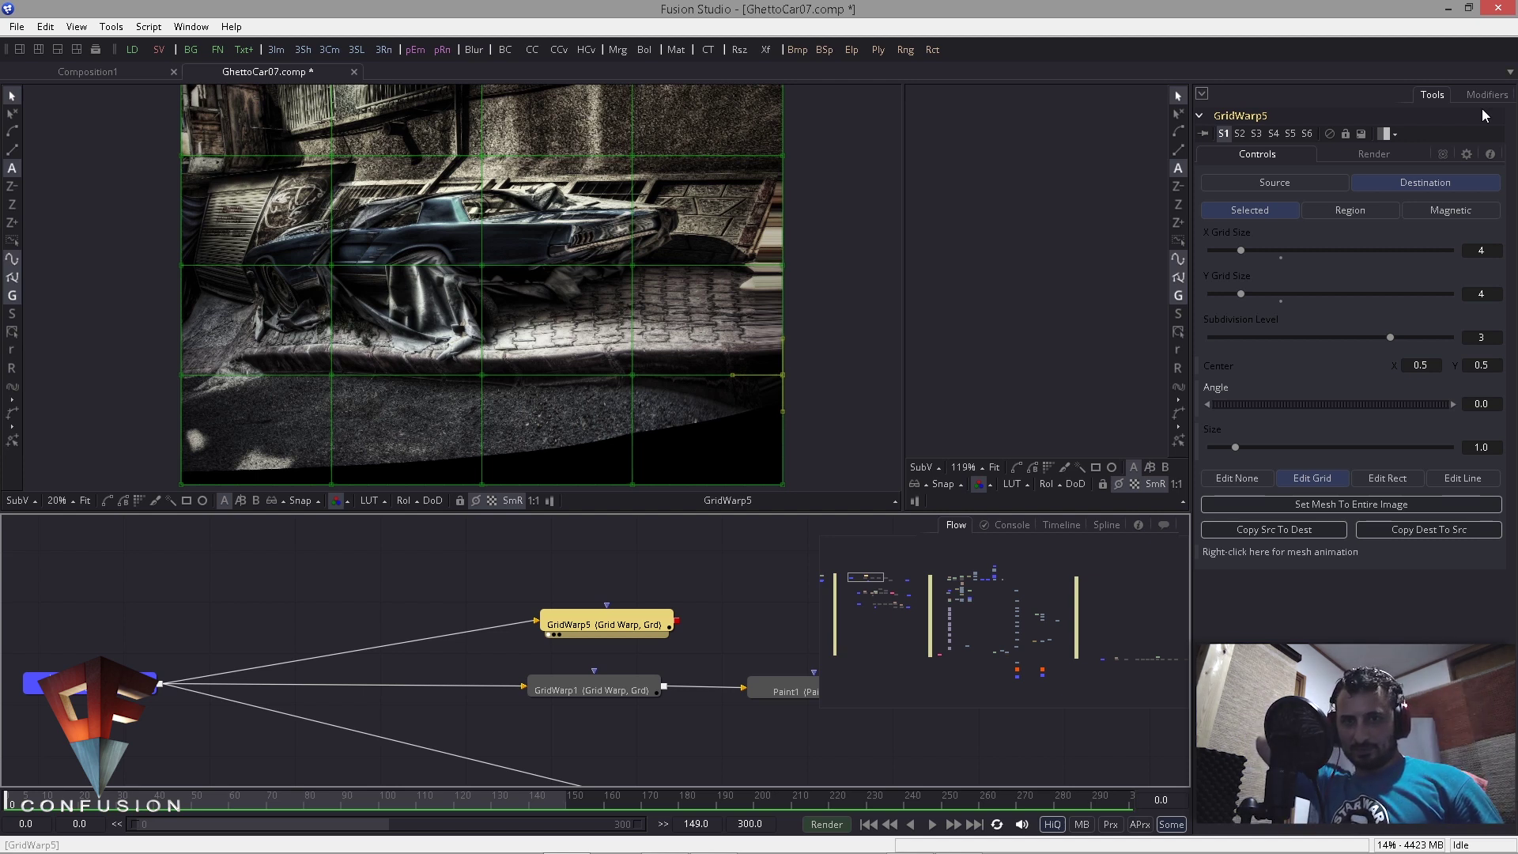
click(1276, 184)
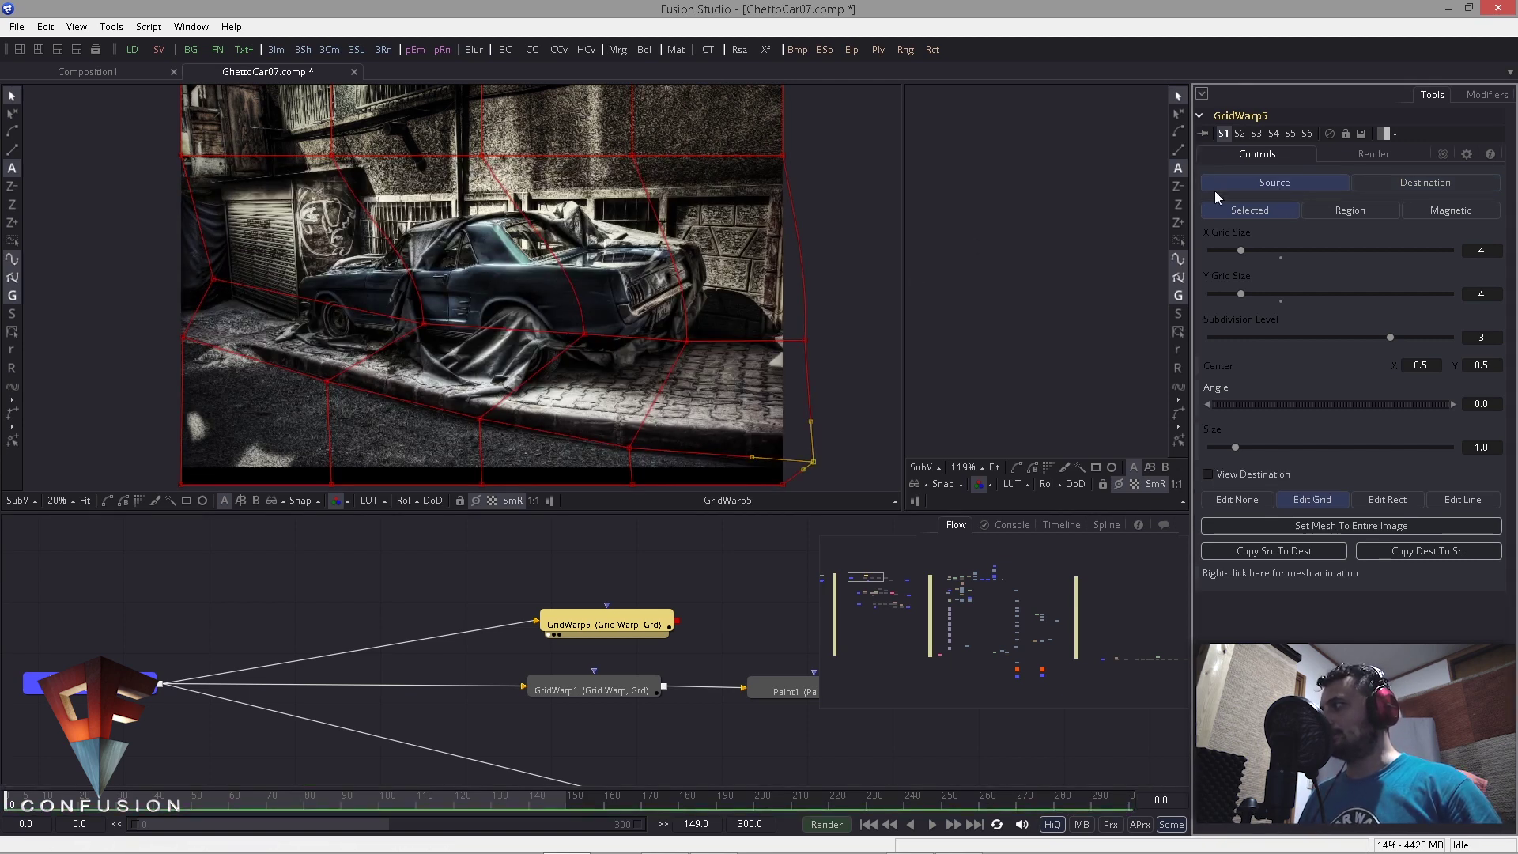
click(1412, 181)
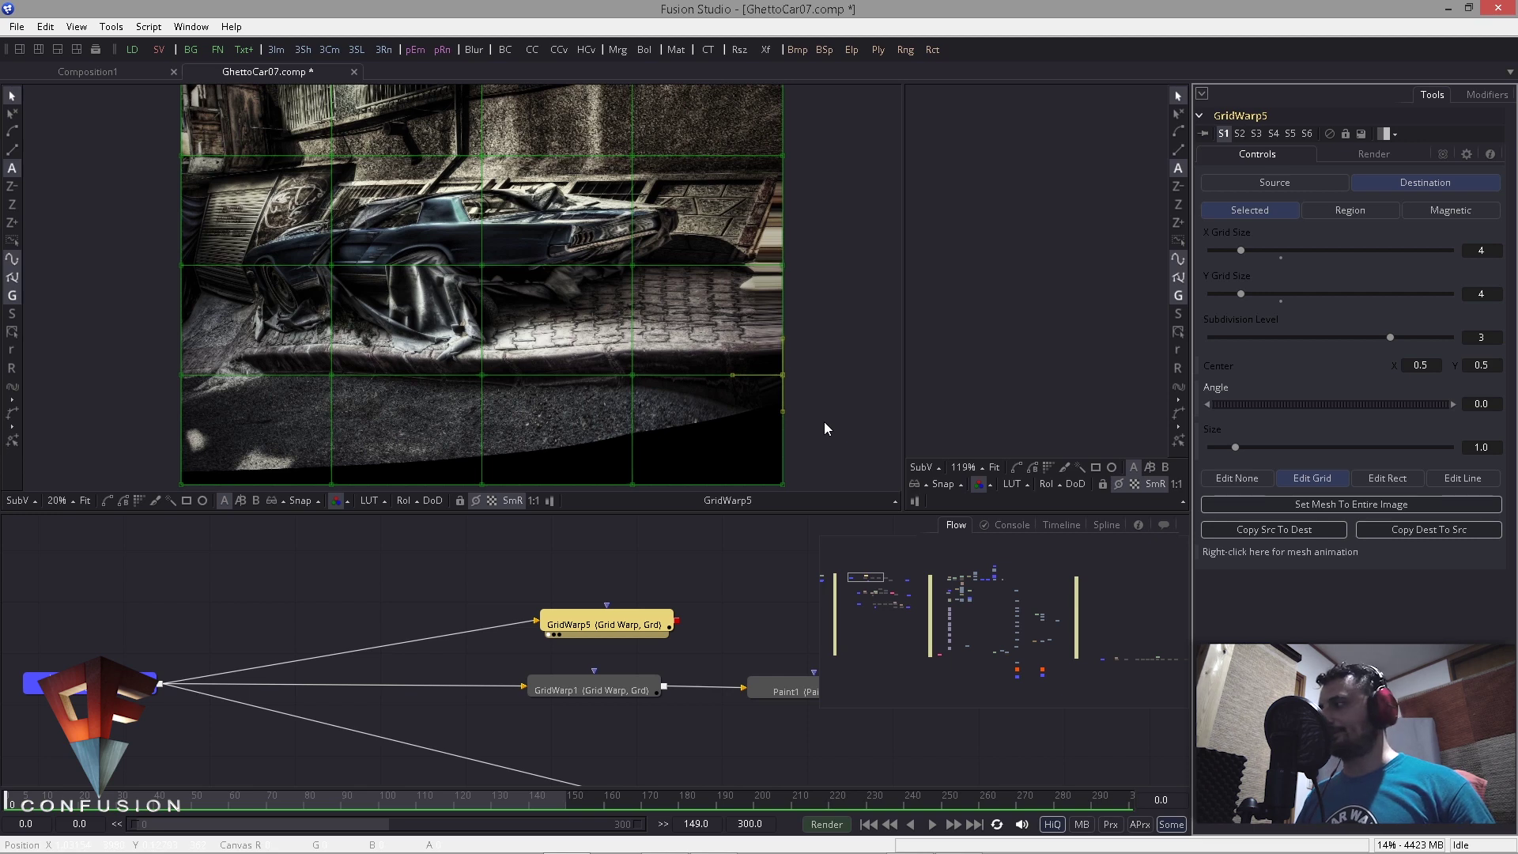
Step: View the results of GridWarp1, Paint1 and Paint2 in turn to follow the flattened pavement's clean-up
mouse_move(446, 620)
mouse_down()
mouse_move(360, 605)
mouse_move(396, 623)
mouse_up()
scroll(359, 627, down, 3)
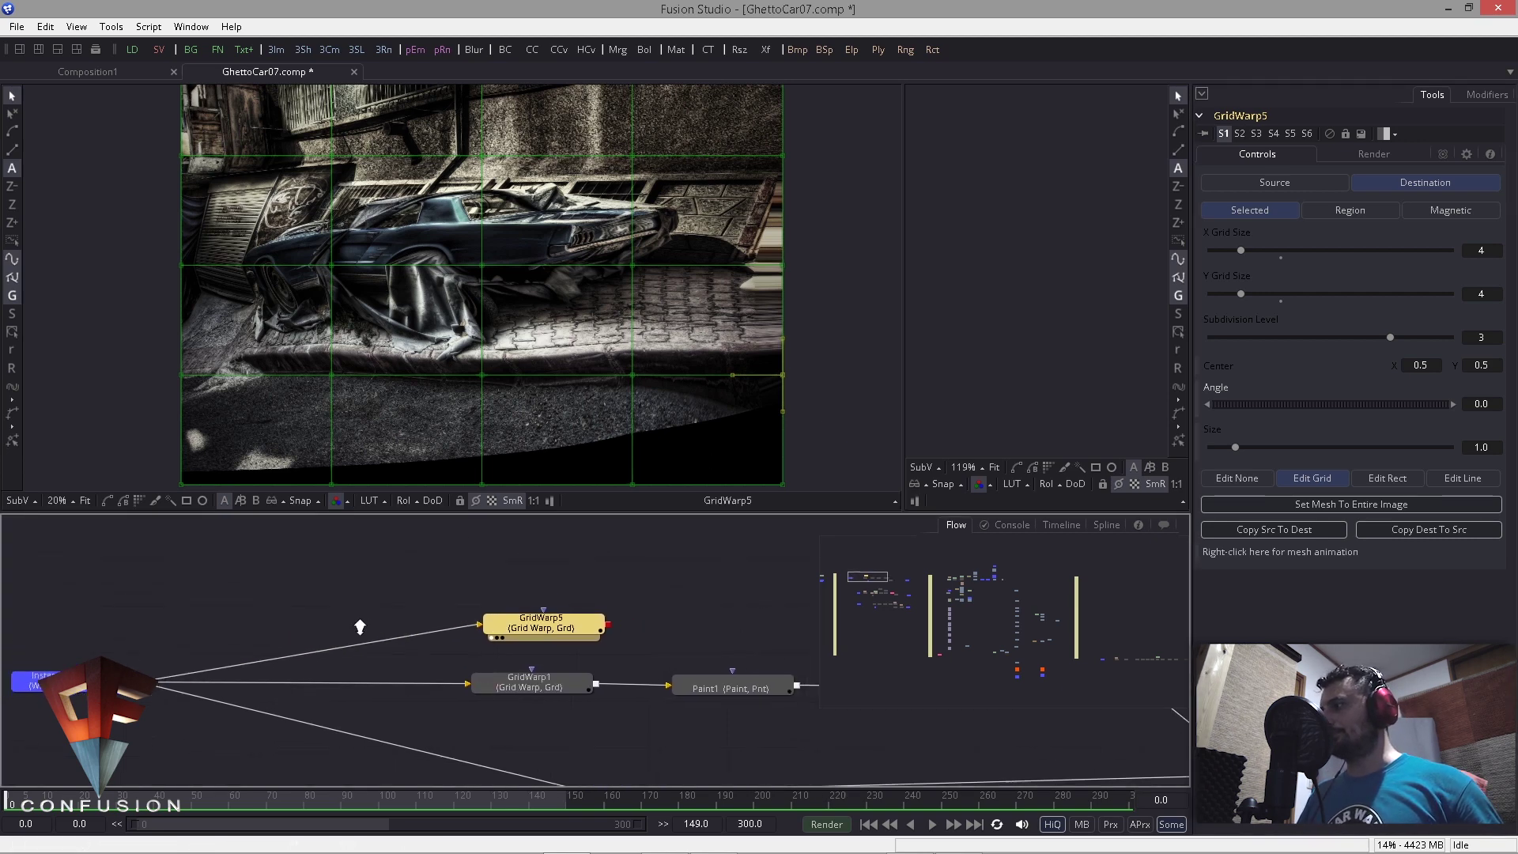
mouse_move(522, 638)
mouse_down()
mouse_move(408, 594)
mouse_move(449, 253)
mouse_up()
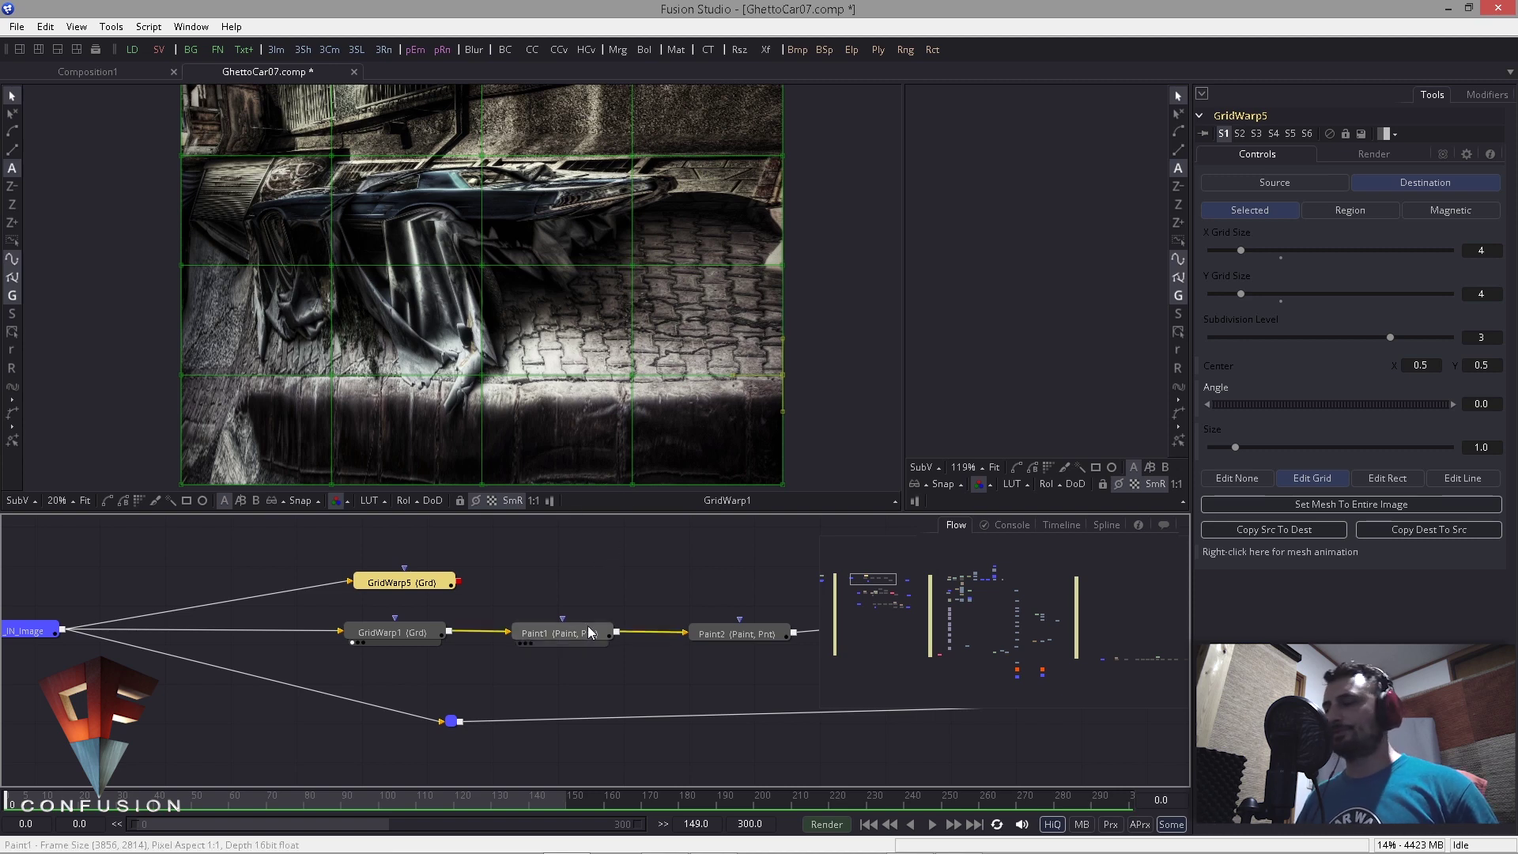
mouse_move(528, 633)
mouse_down()
mouse_move(530, 420)
mouse_move(687, 353)
mouse_up()
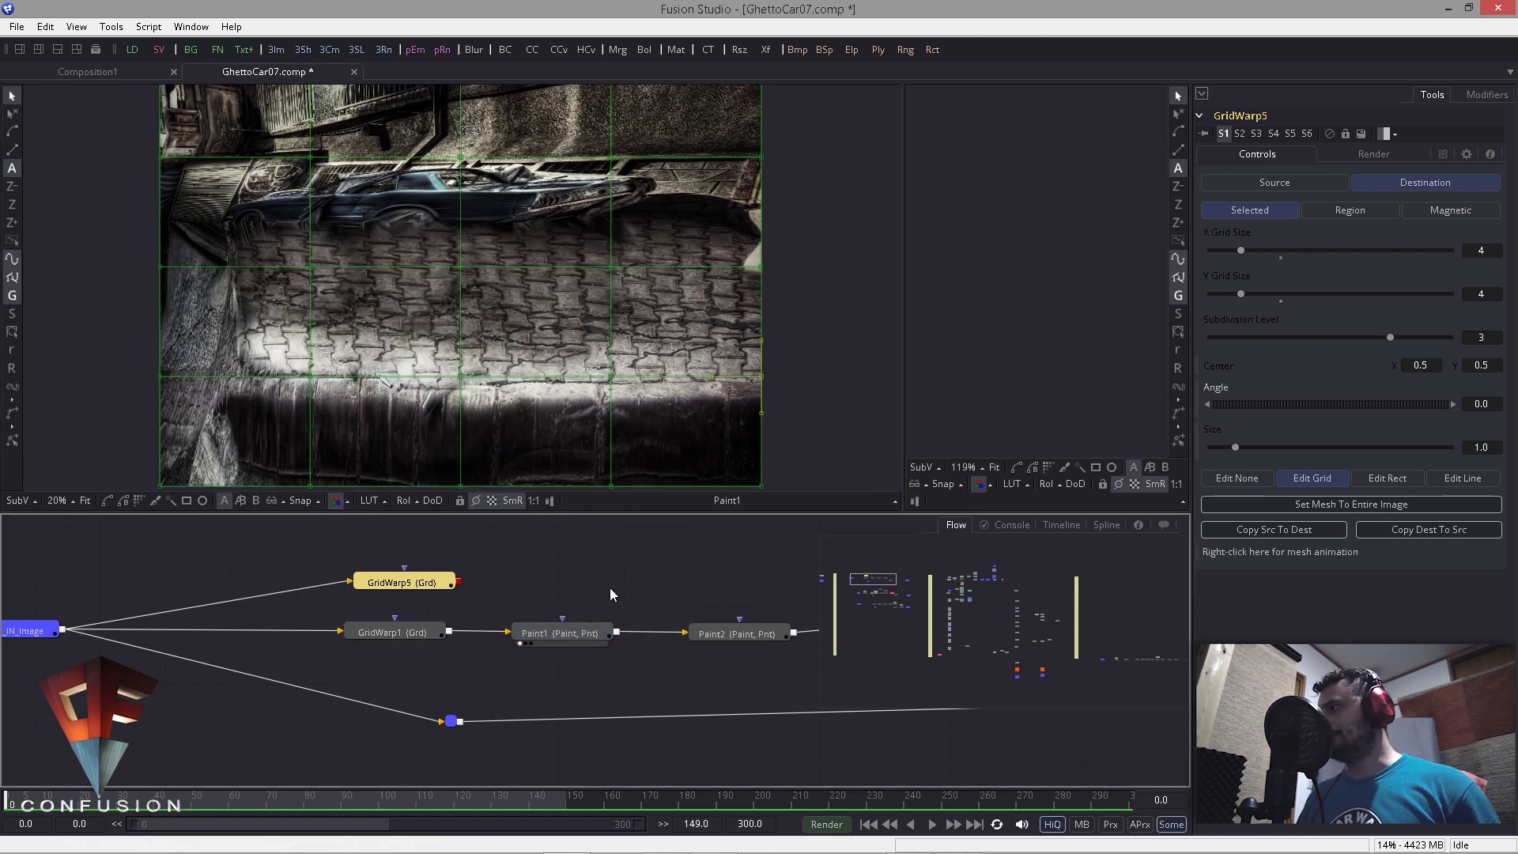
click(550, 631)
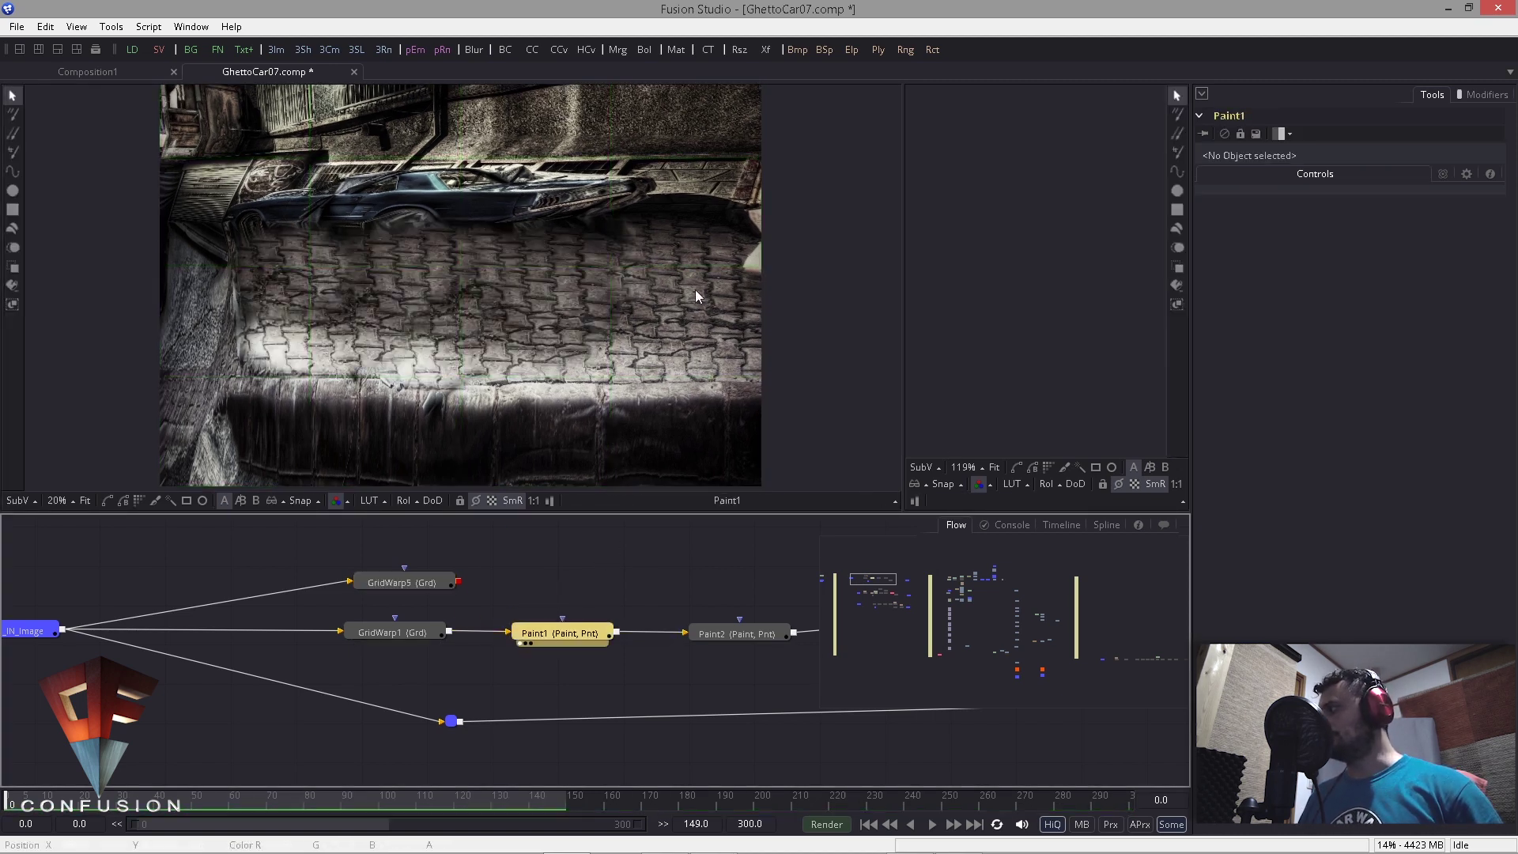
drag(631, 568, 380, 573)
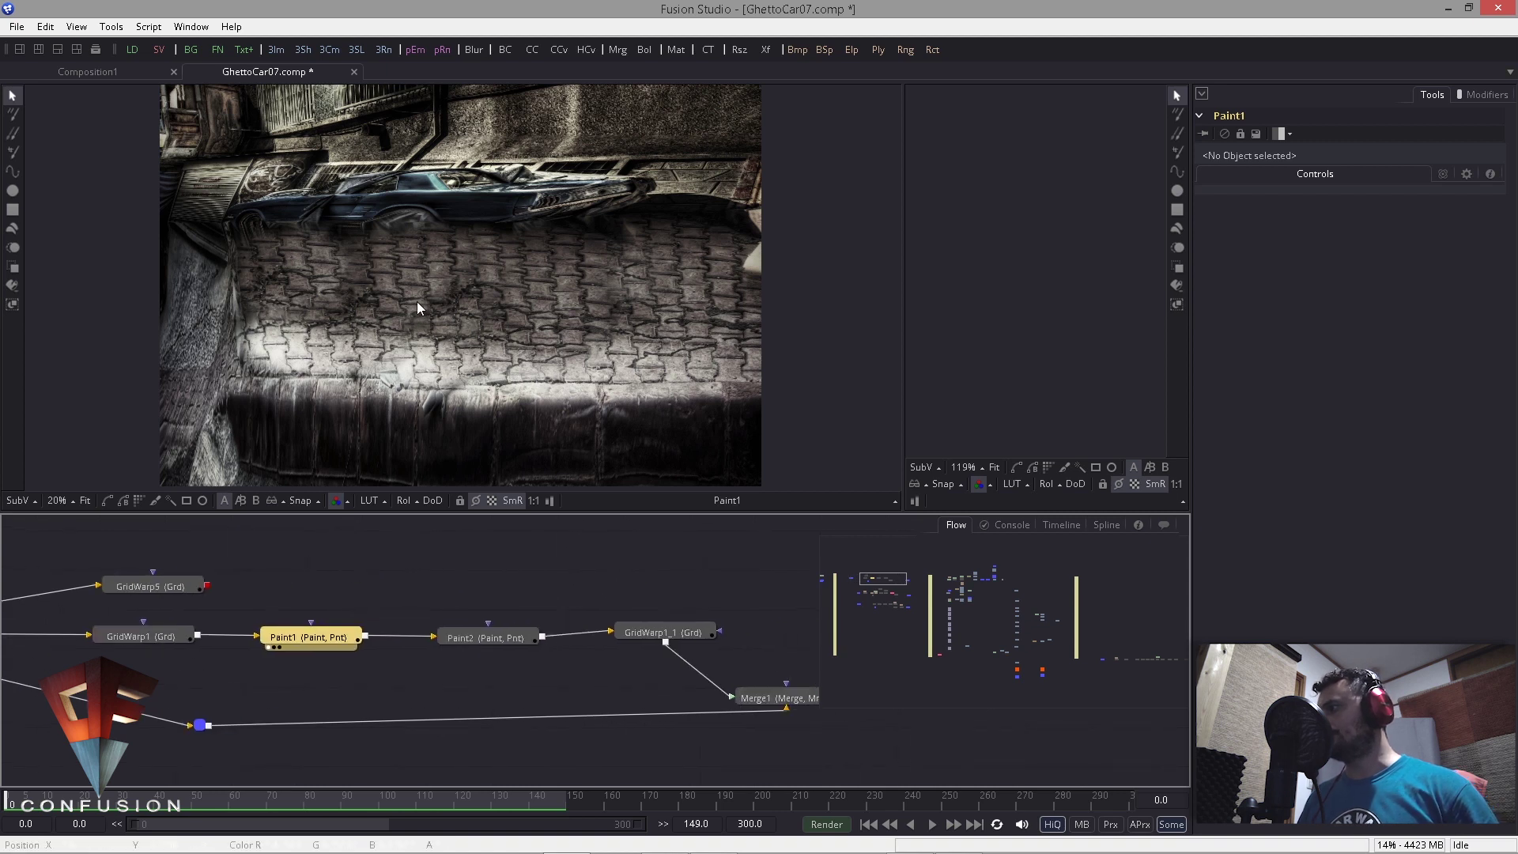
drag(477, 642, 452, 343)
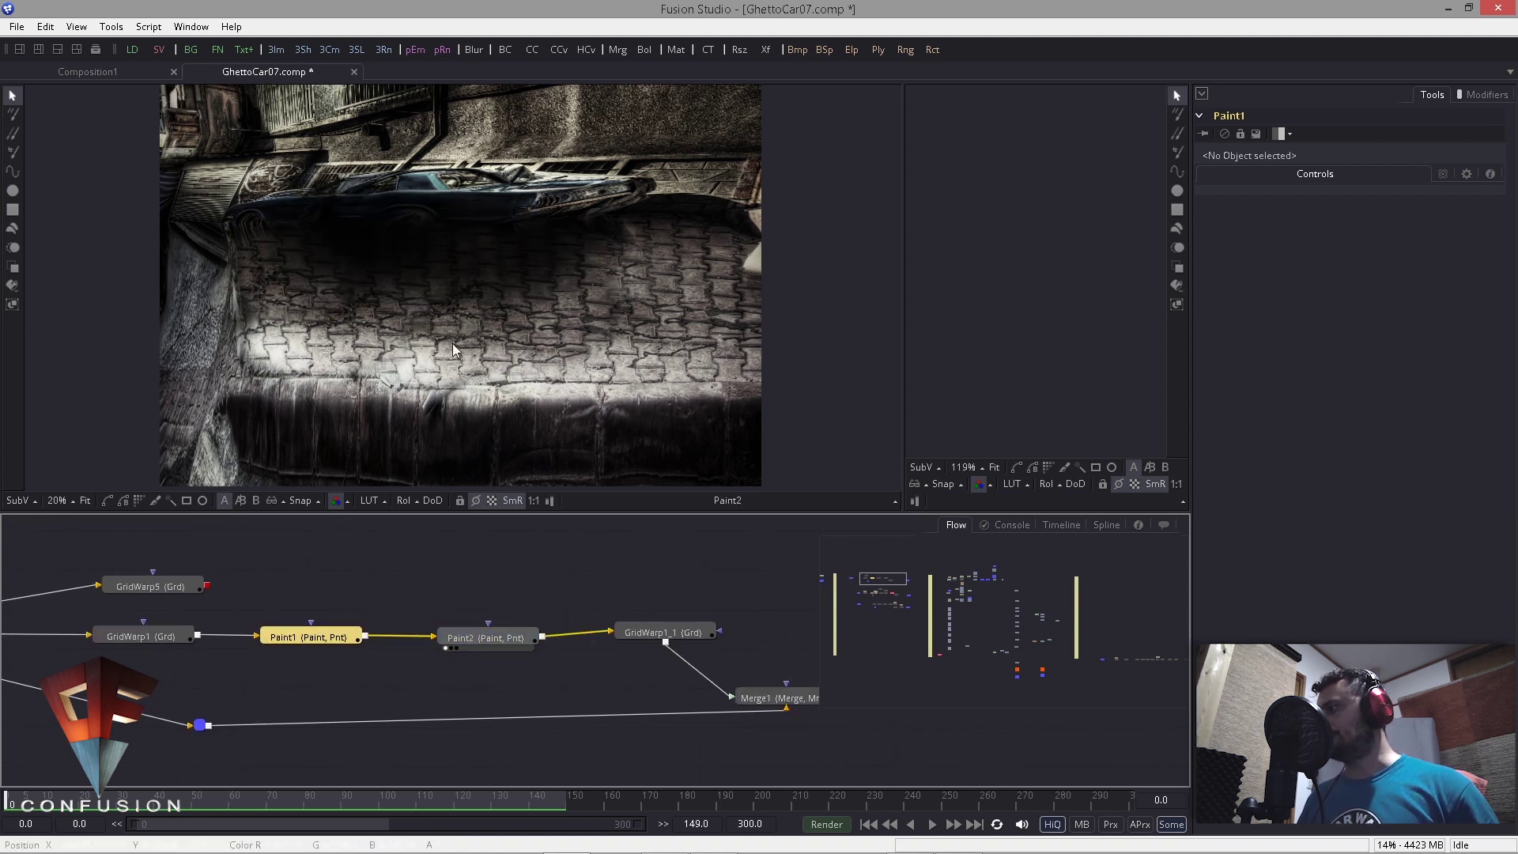
Step: Inspect GridWarp1_1's destination mesh and view its result in the main viewer
drag(489, 586, 354, 616)
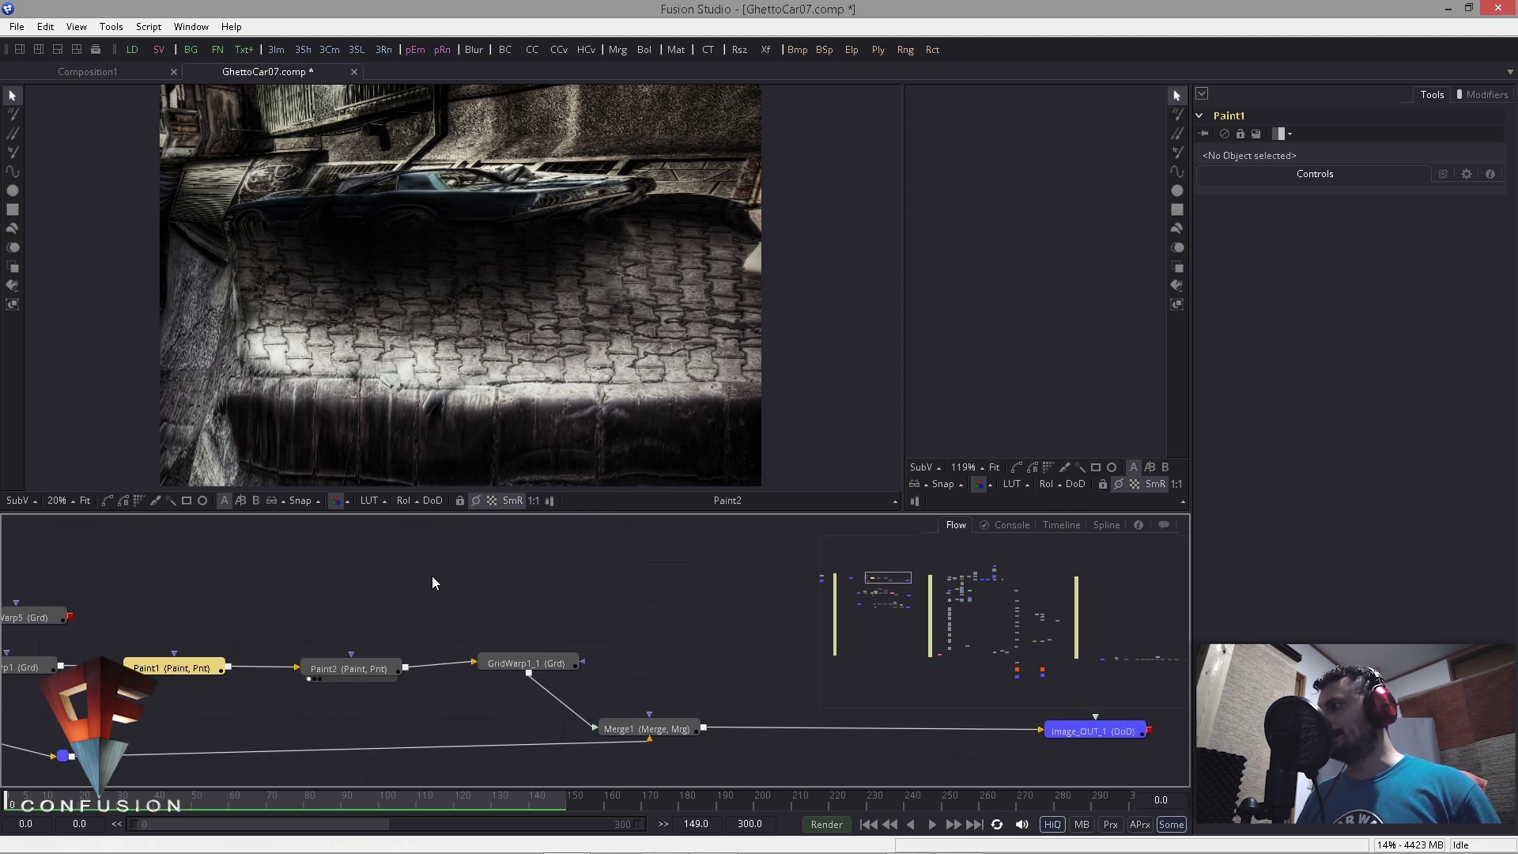
click(526, 663)
scroll(711, 593, left, 5)
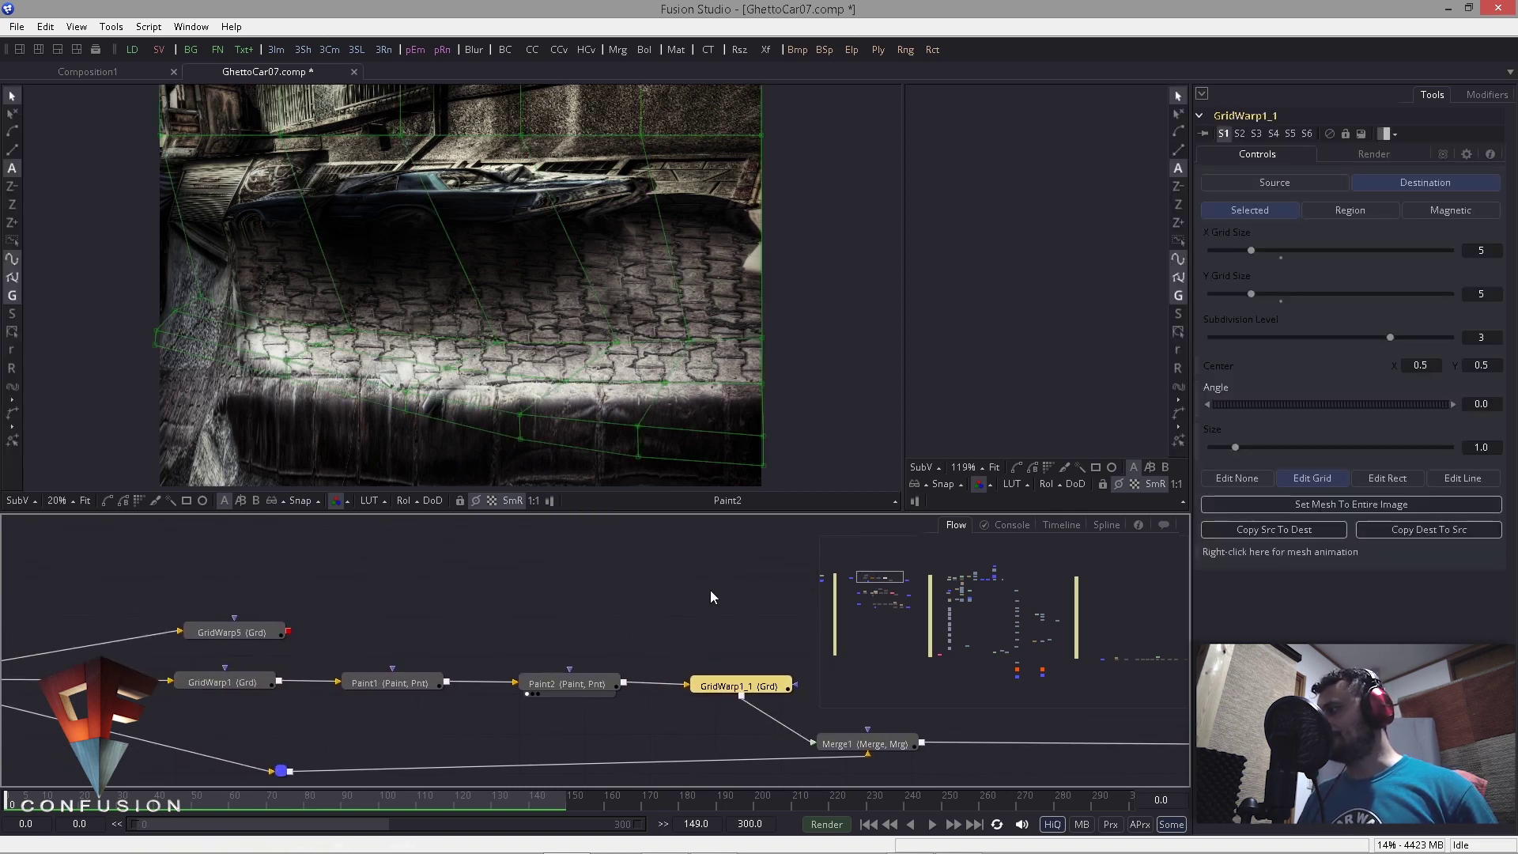
click(698, 644)
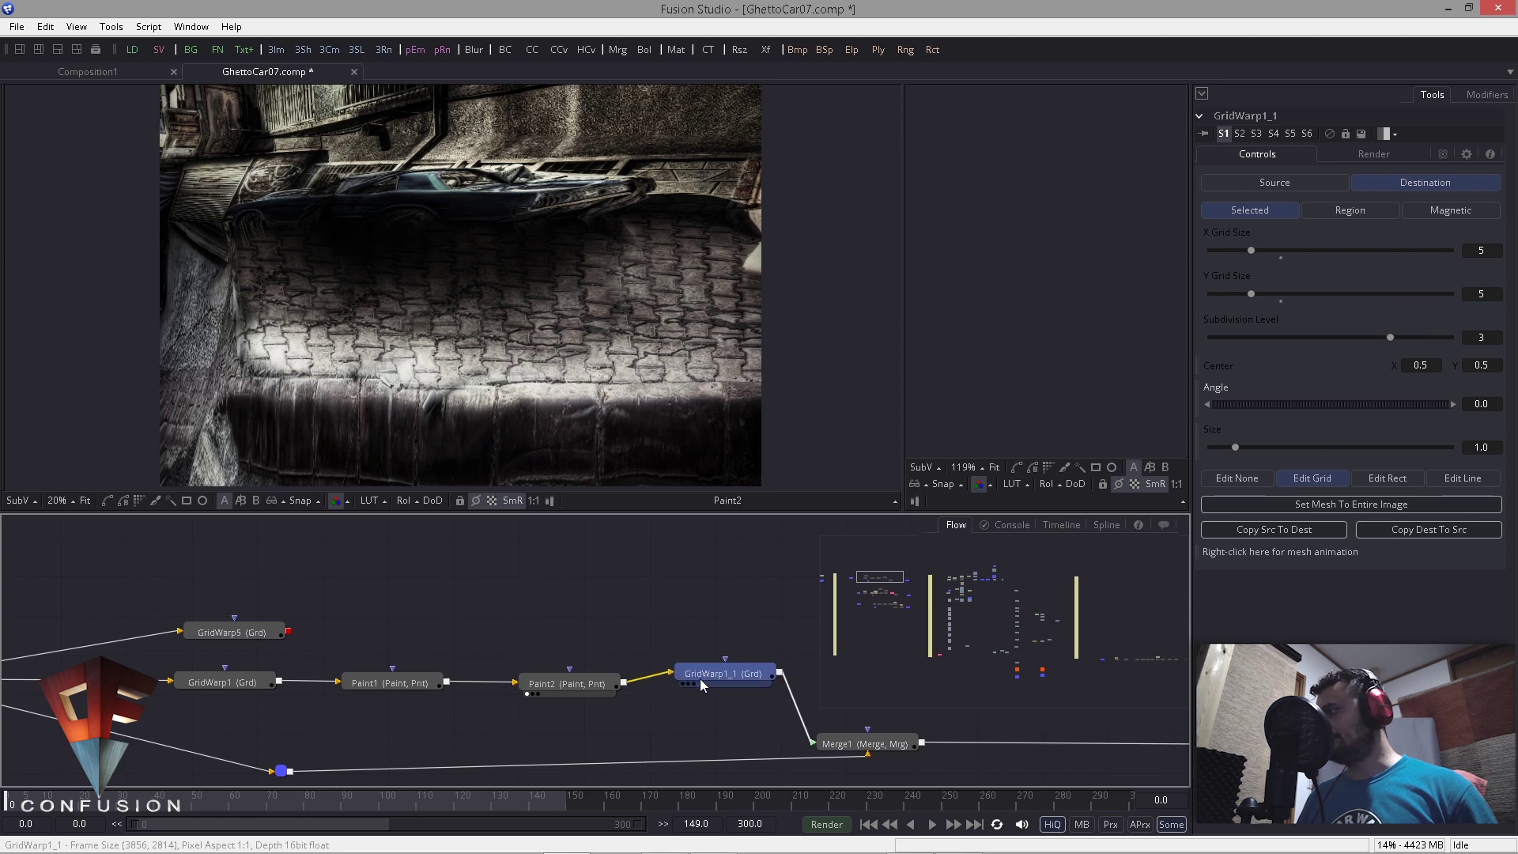
drag(700, 684, 680, 458)
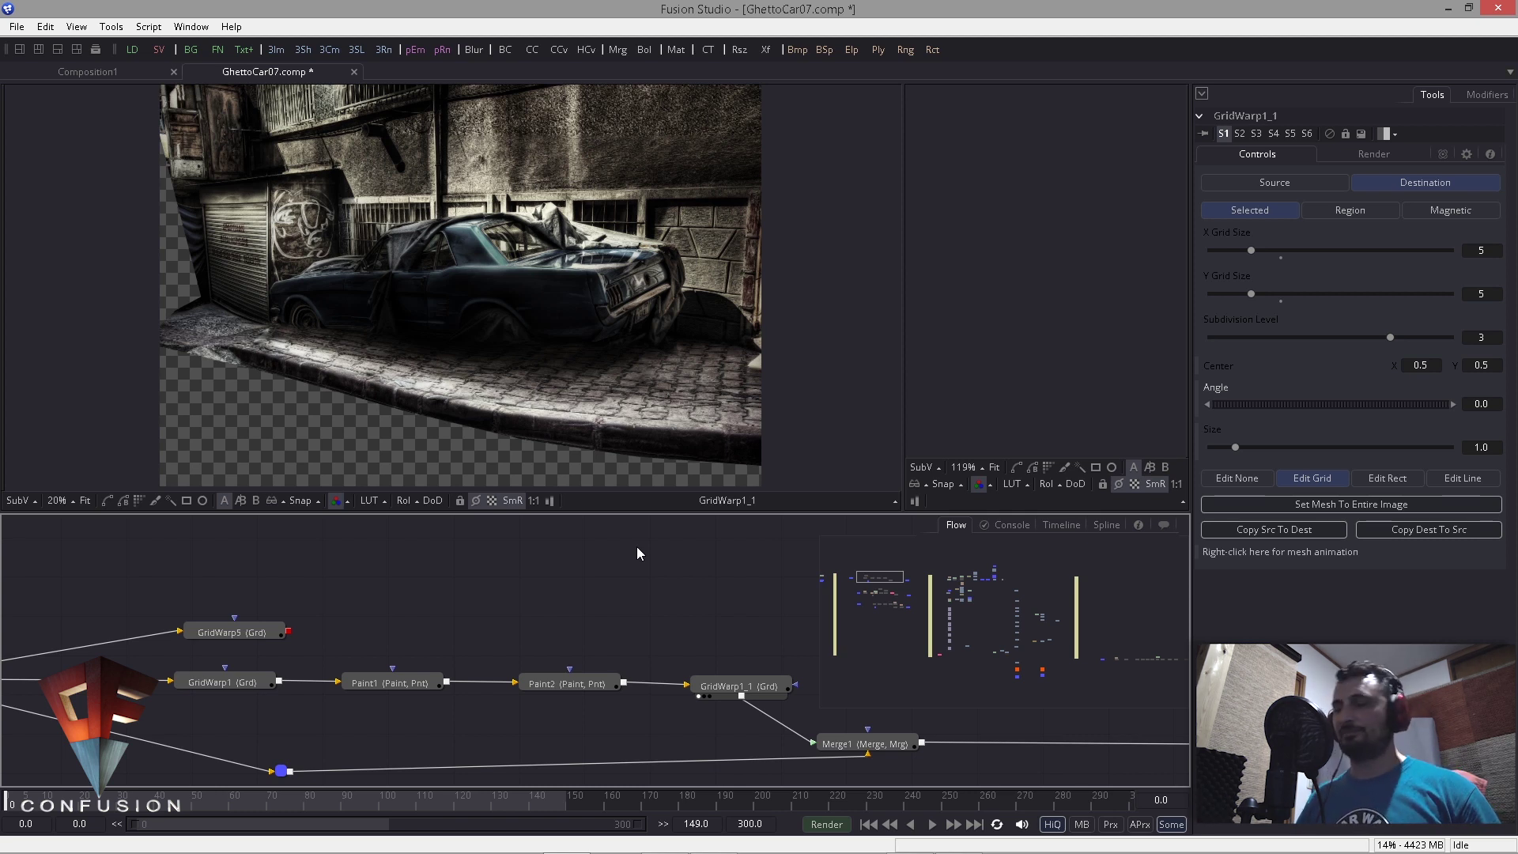
Step: Duplicate GridWarp5 so the copy is connected to its output, and place the copy above GridWarp1_1
drag(502, 662, 512, 663)
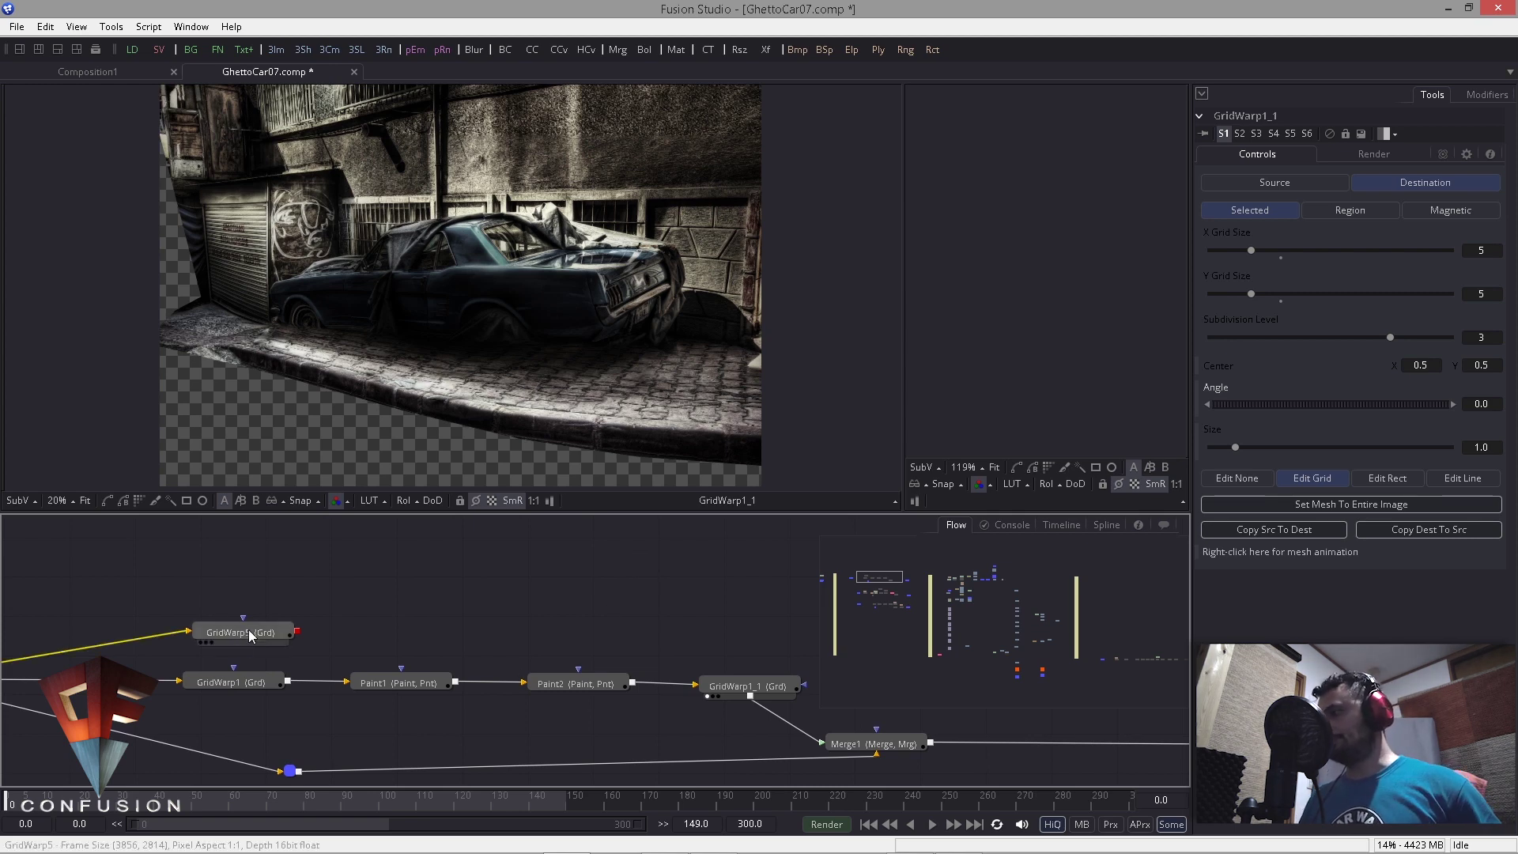
drag(248, 629, 253, 610)
key(ctrl+c)
key(ctrl+v)
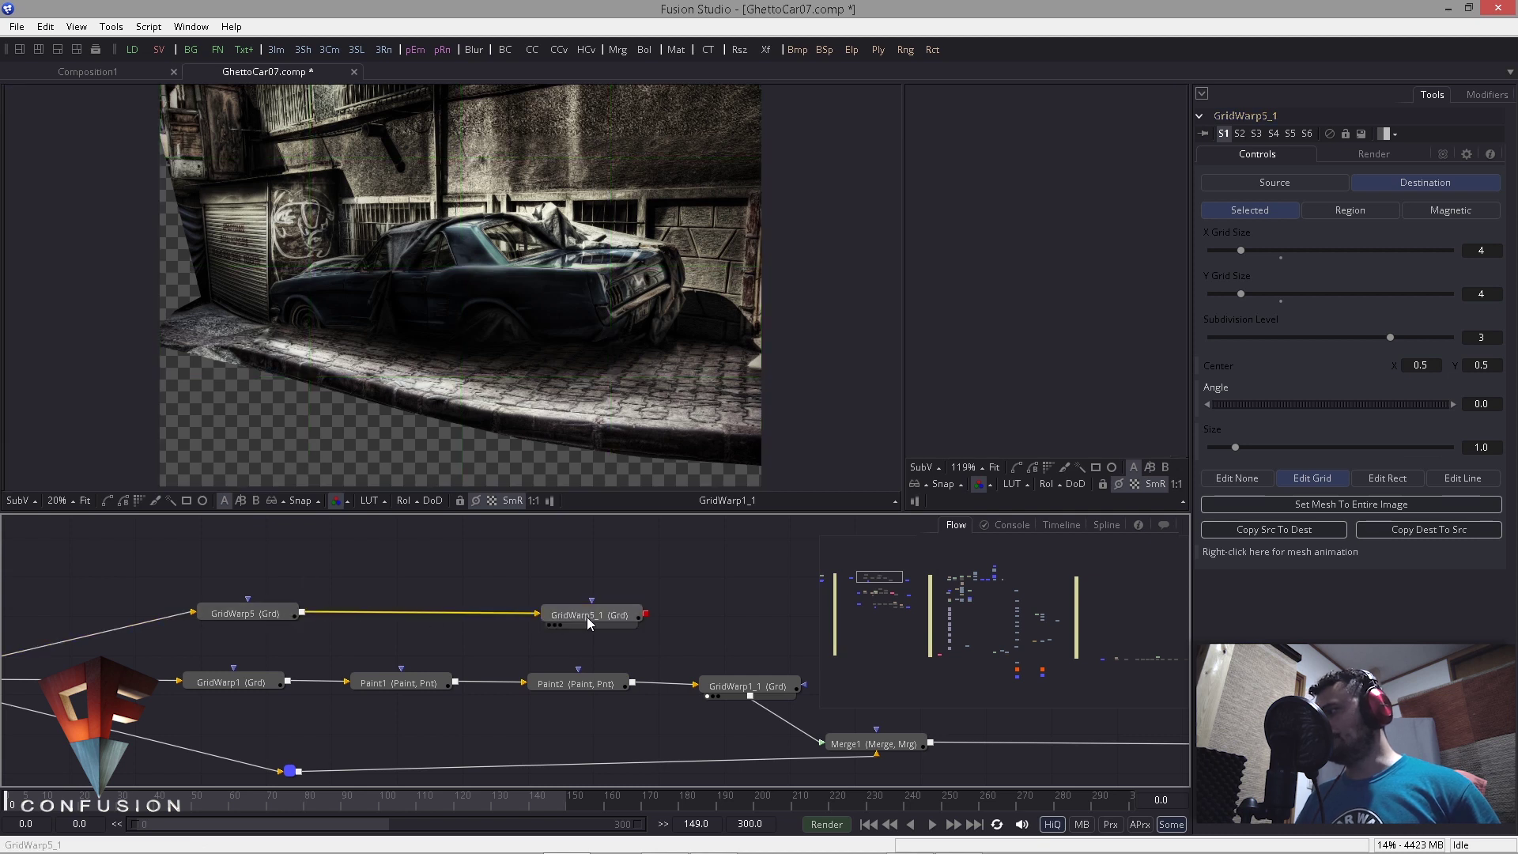
drag(591, 616, 678, 622)
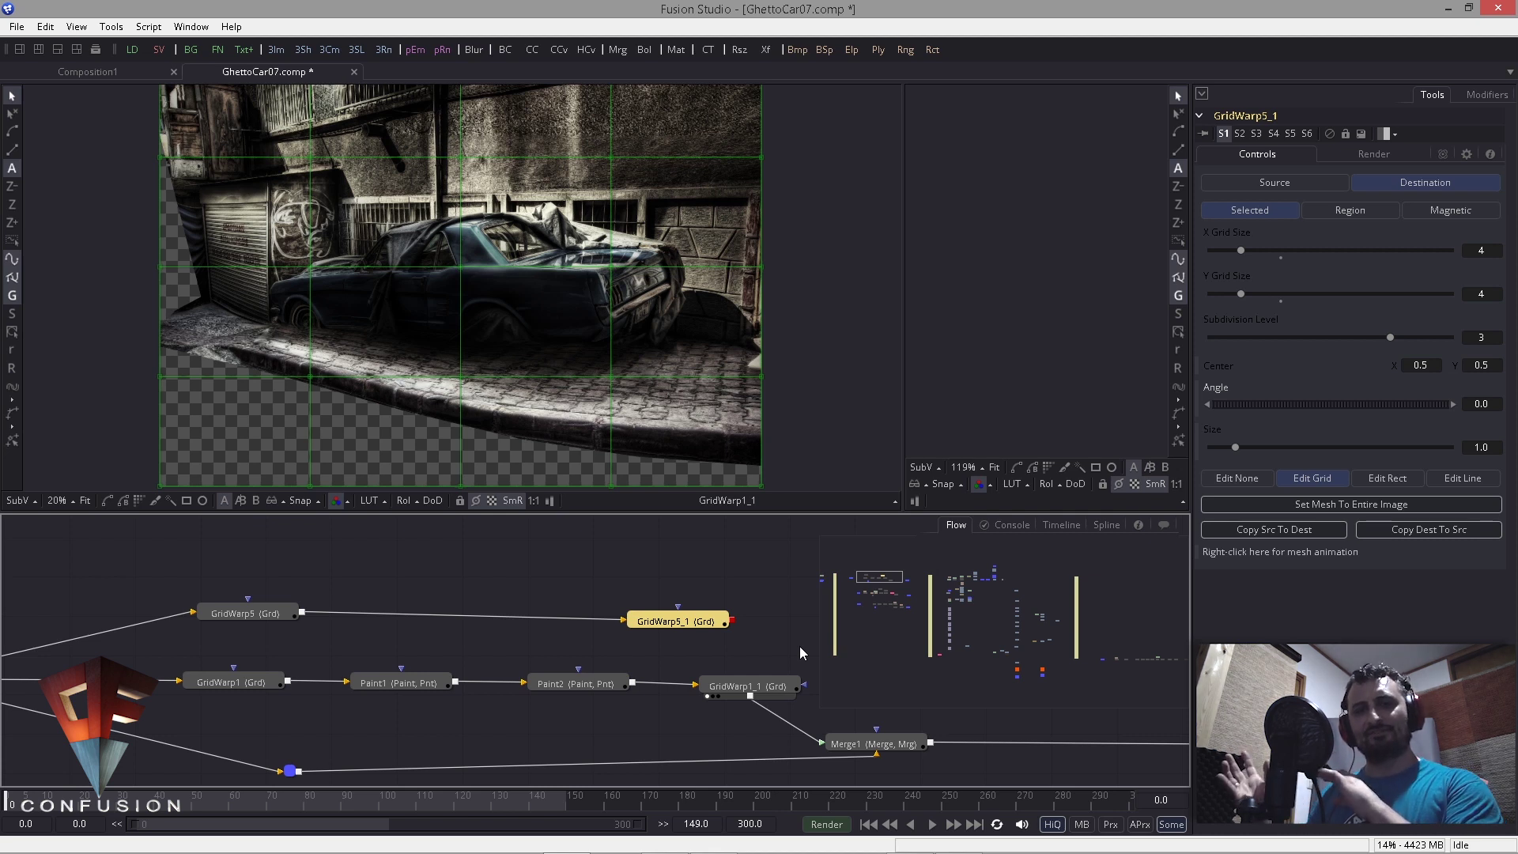
drag(696, 626, 724, 598)
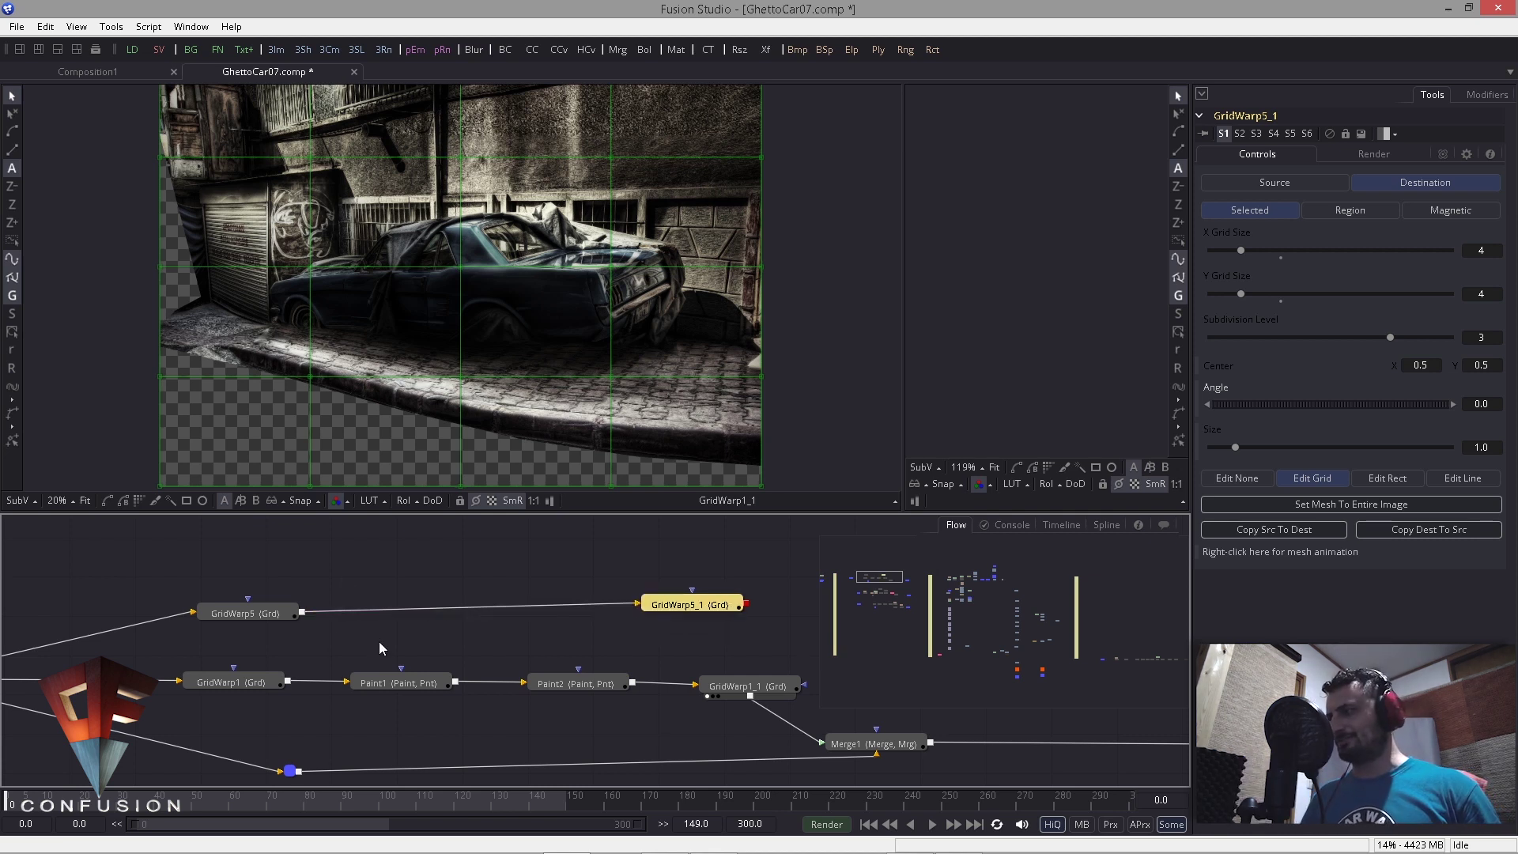
Step: View GridWarp5 with its source mesh shown, and compare it with the duplicate's destination mesh
drag(270, 617, 332, 419)
click(244, 608)
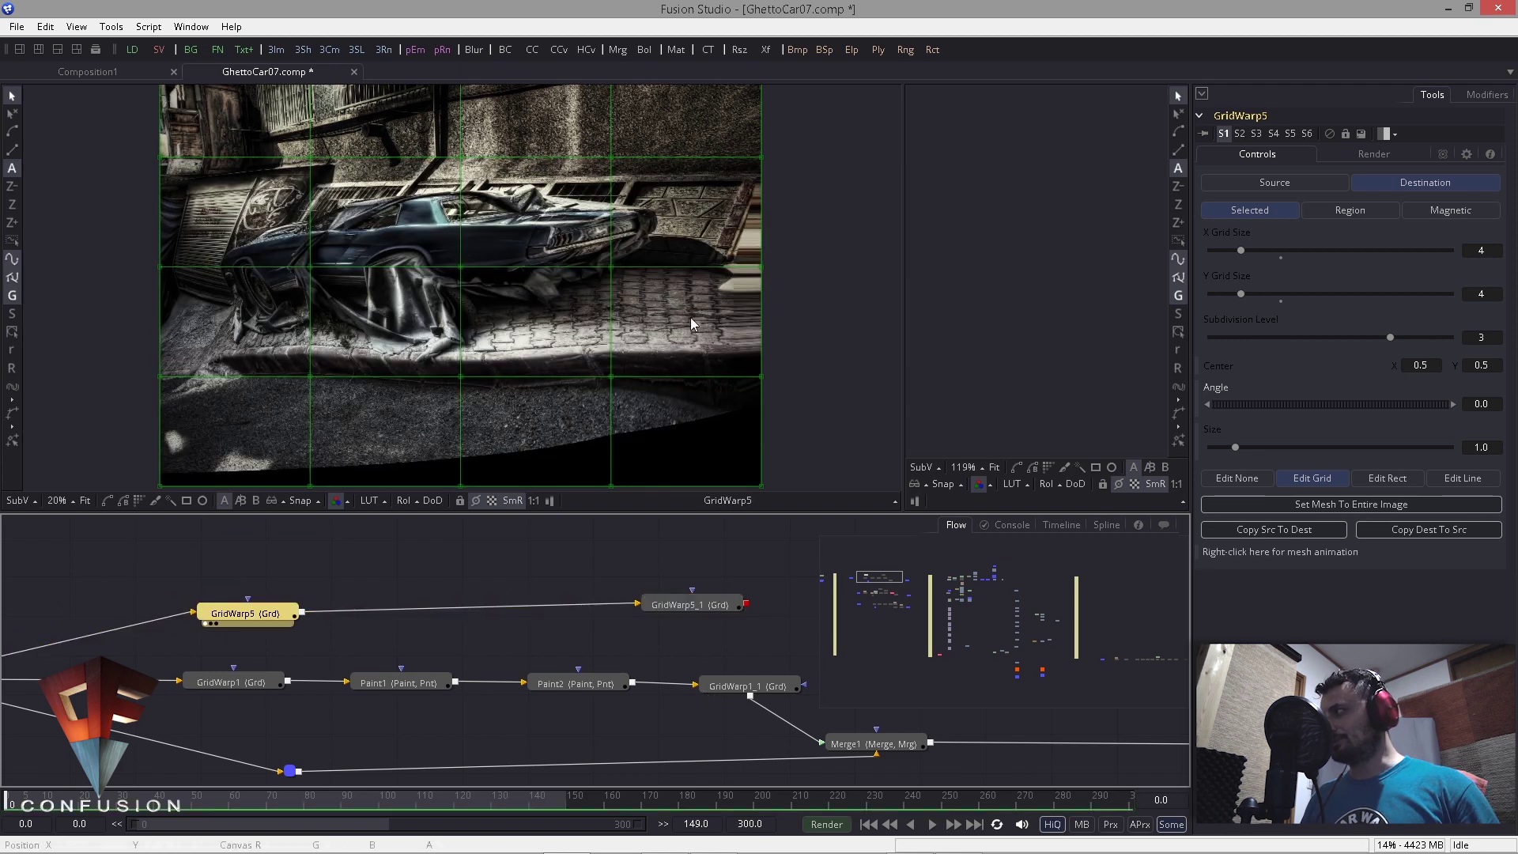
click(1265, 183)
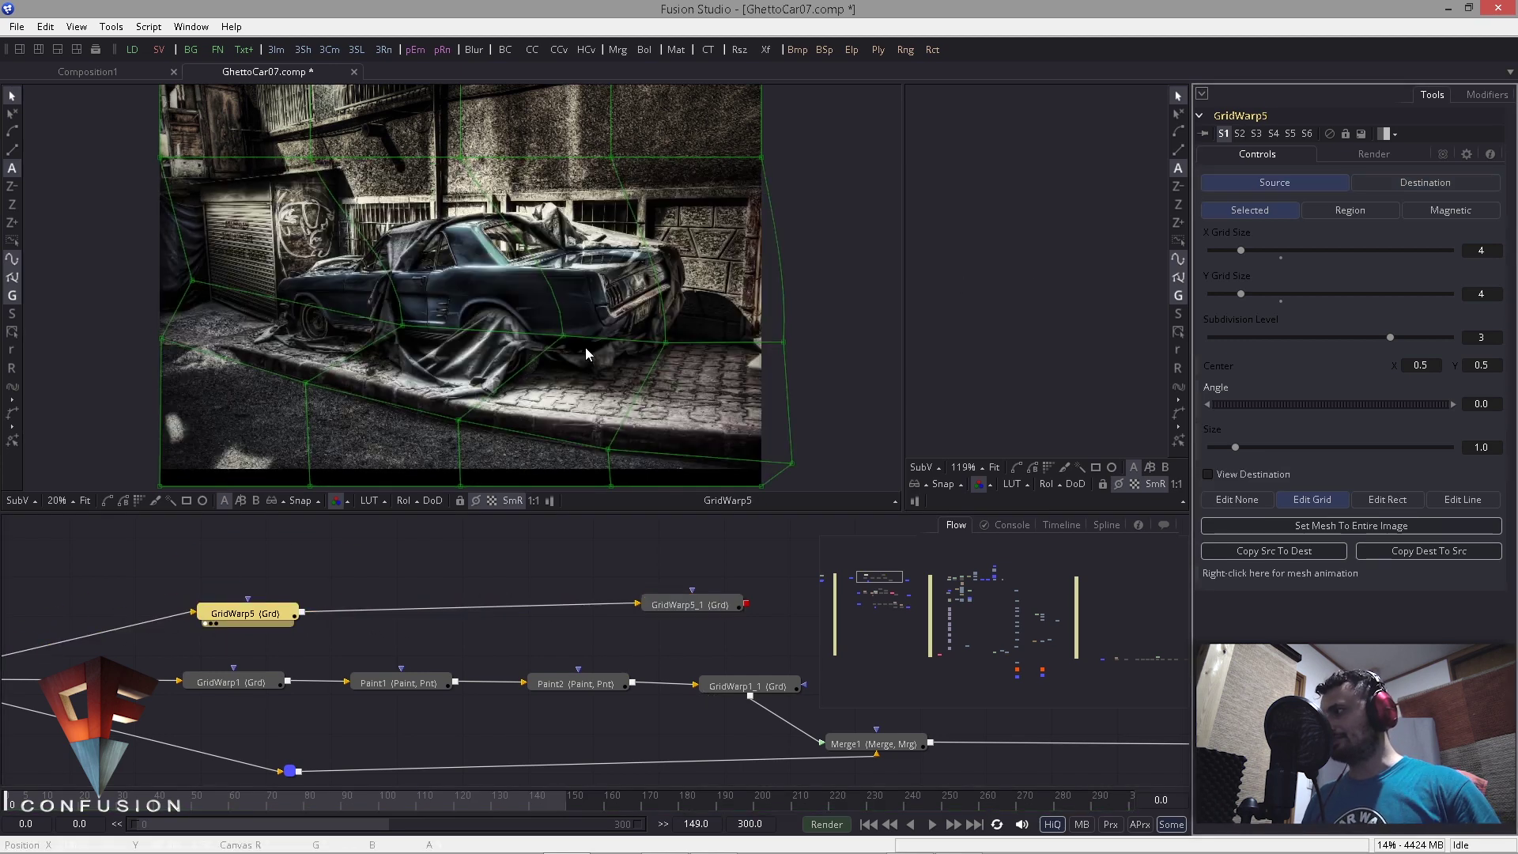
click(694, 604)
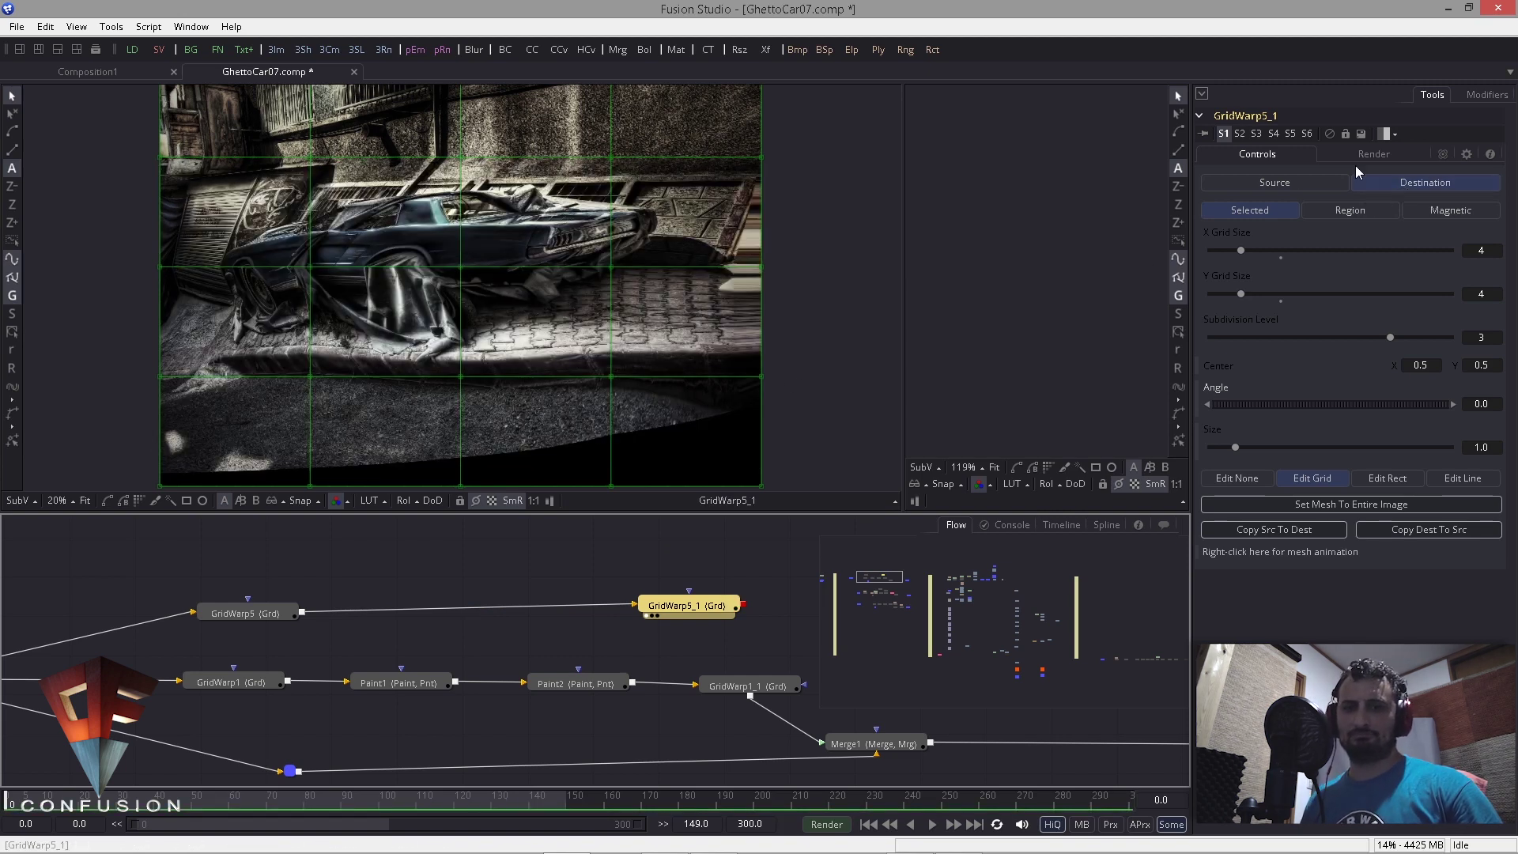
Step: Copy all source mesh points of GridWarp5 and paste them over all destination mesh points of GridWarp5_1
click(278, 610)
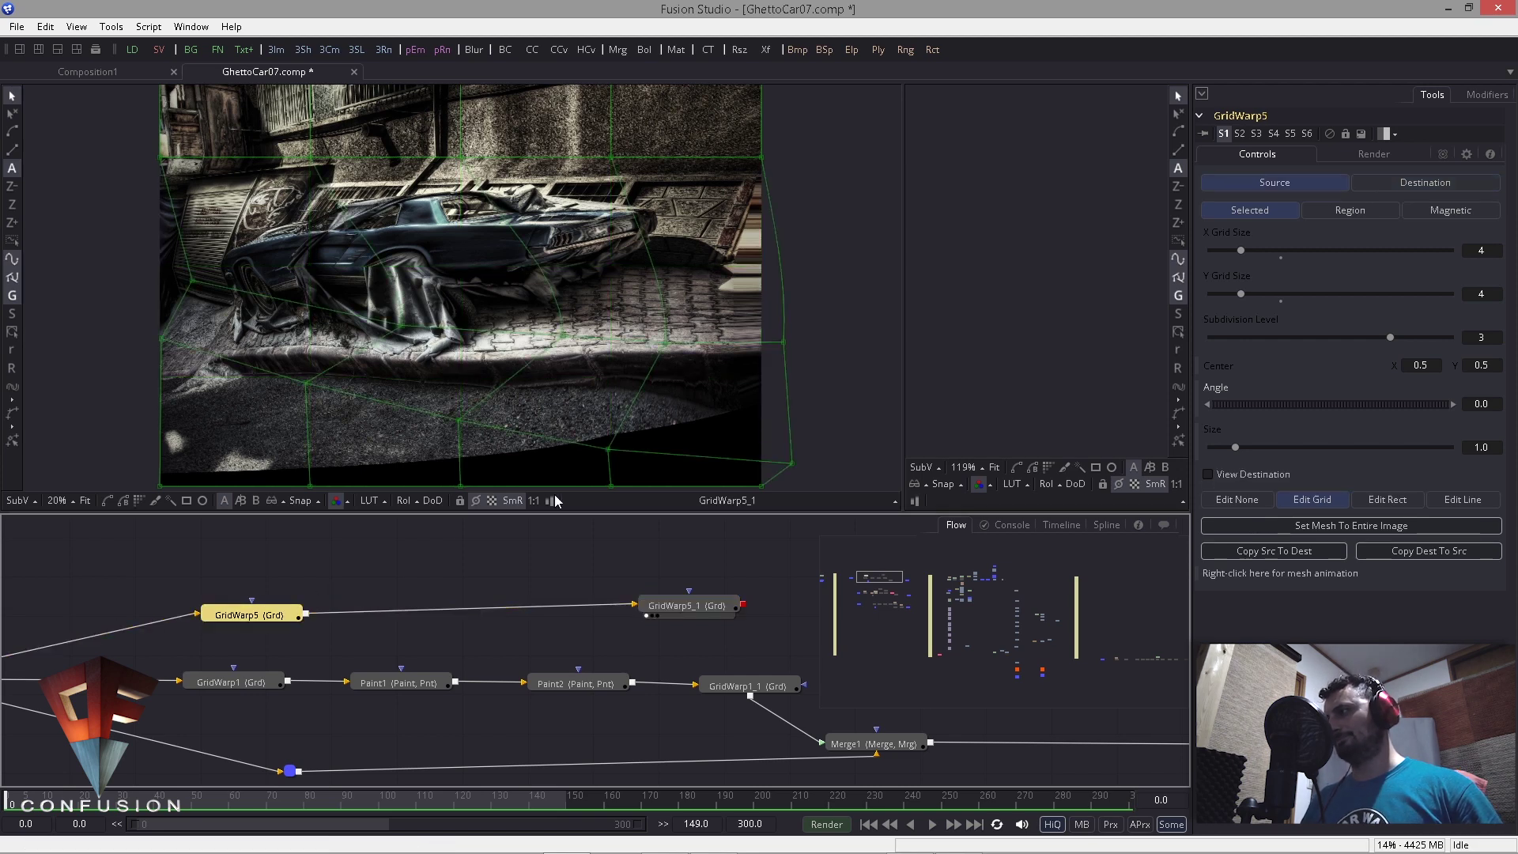
scroll(433, 356, down, 2)
scroll(244, 272, up, 1)
drag(241, 159, 451, 368)
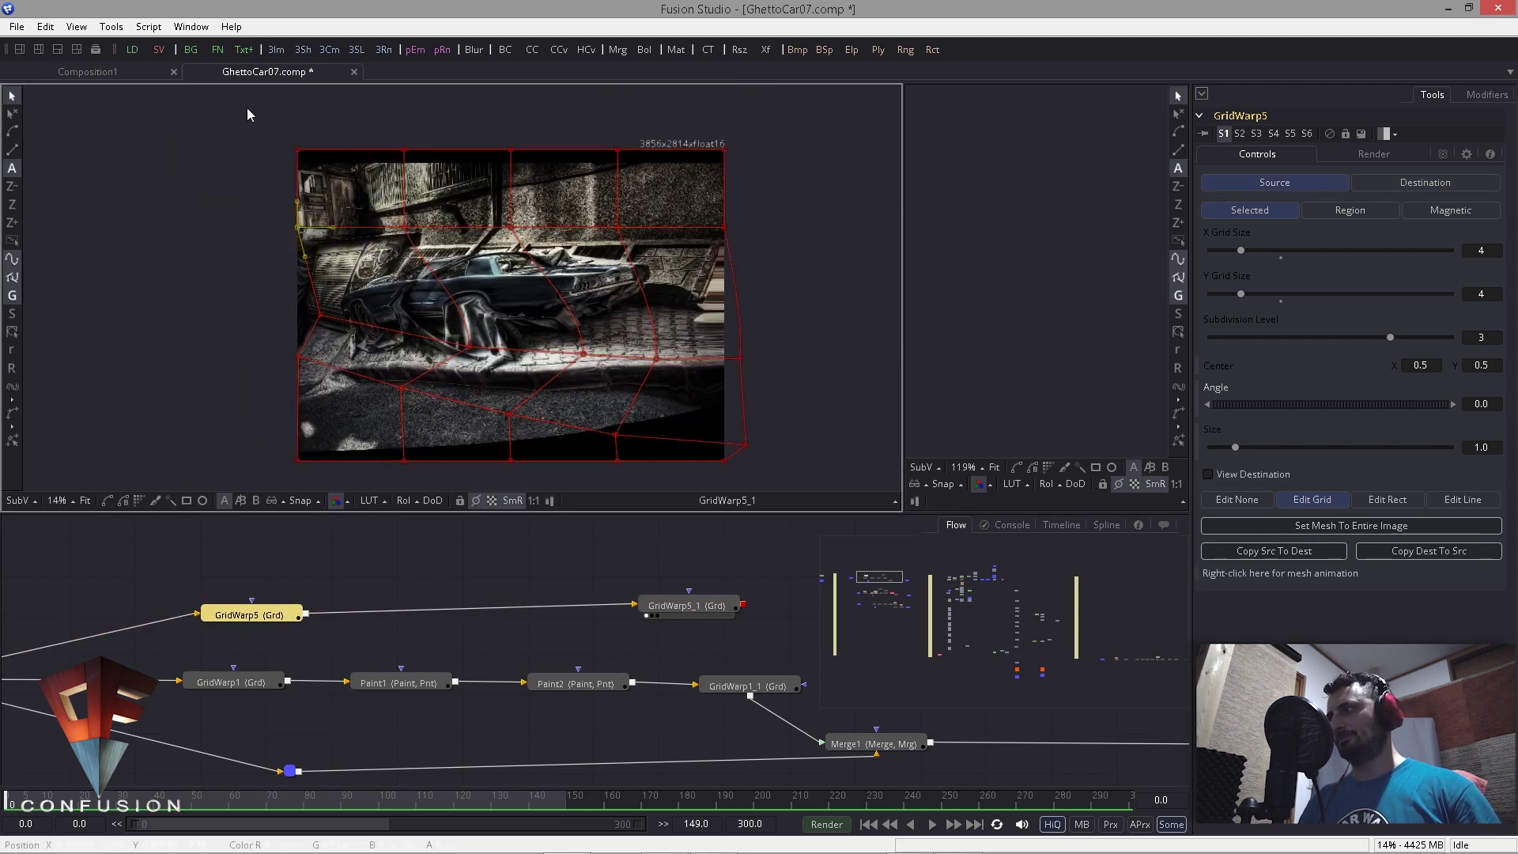
drag(263, 110, 891, 515)
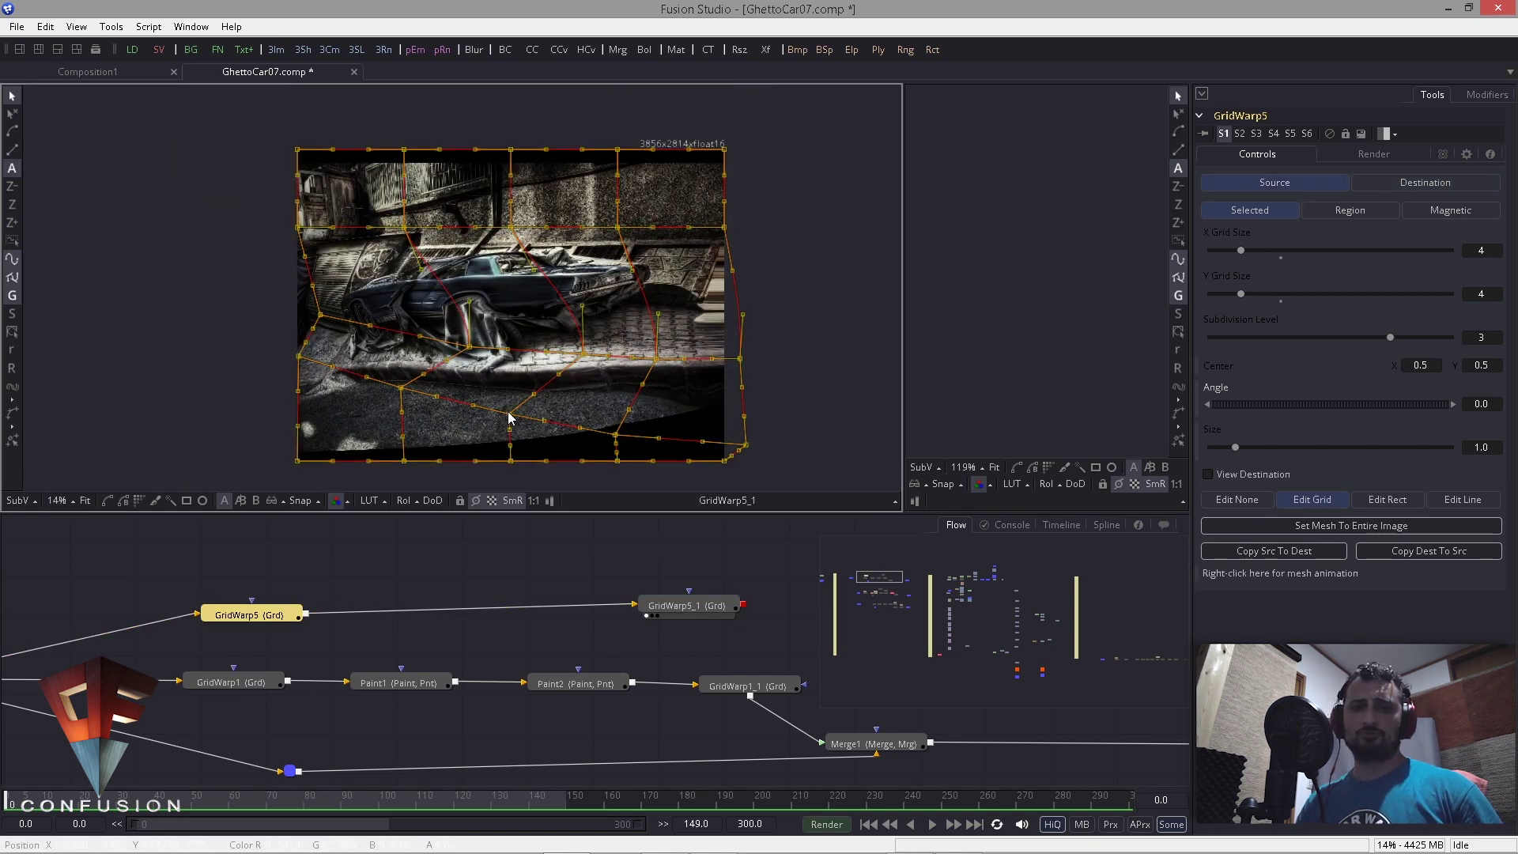
drag(690, 609, 574, 591)
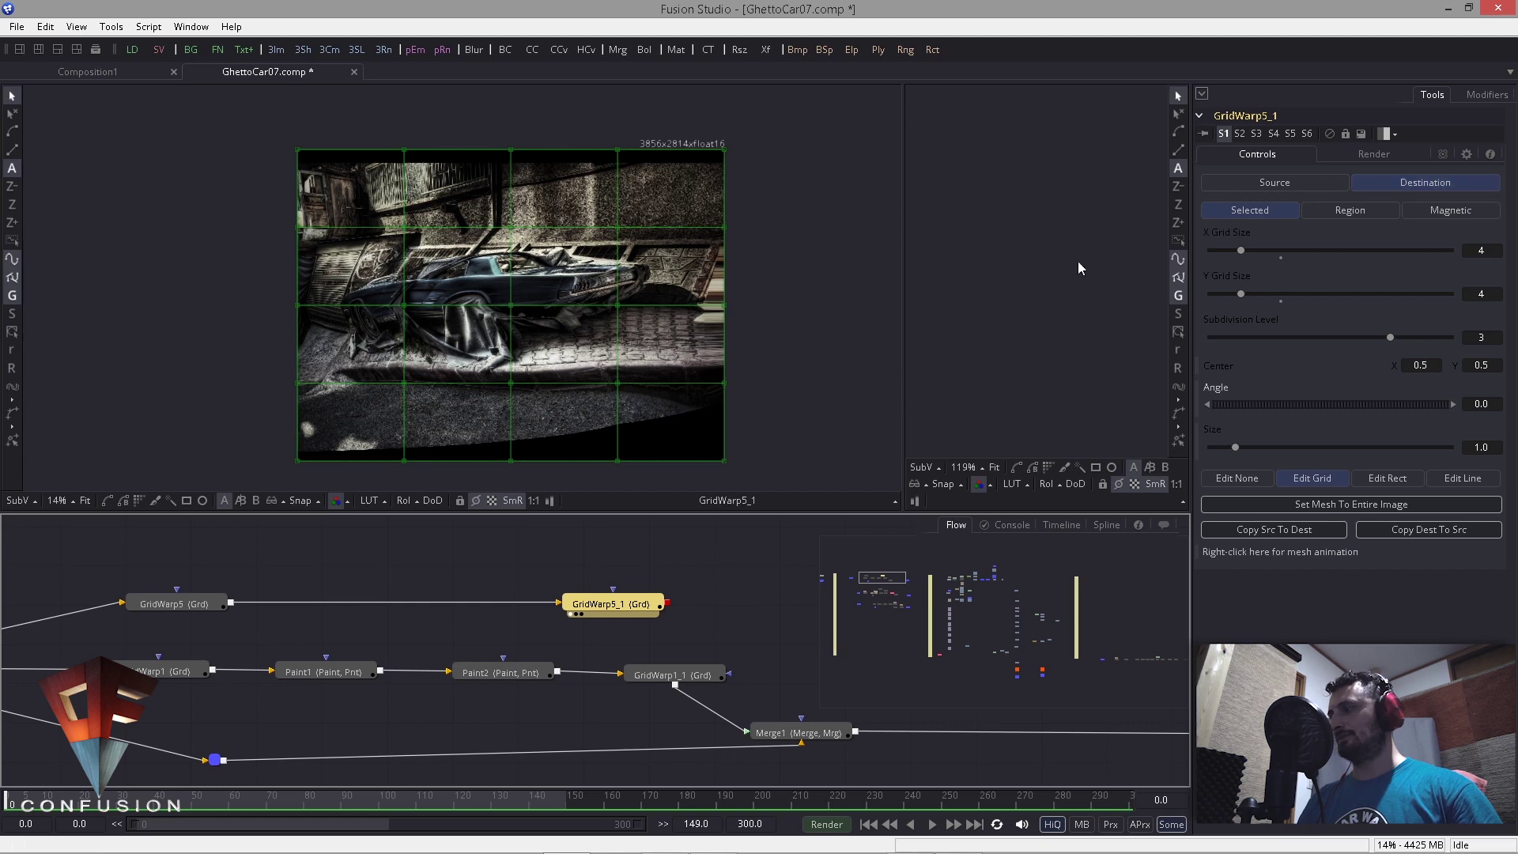
drag(218, 119, 850, 490)
key(ctrl+v)
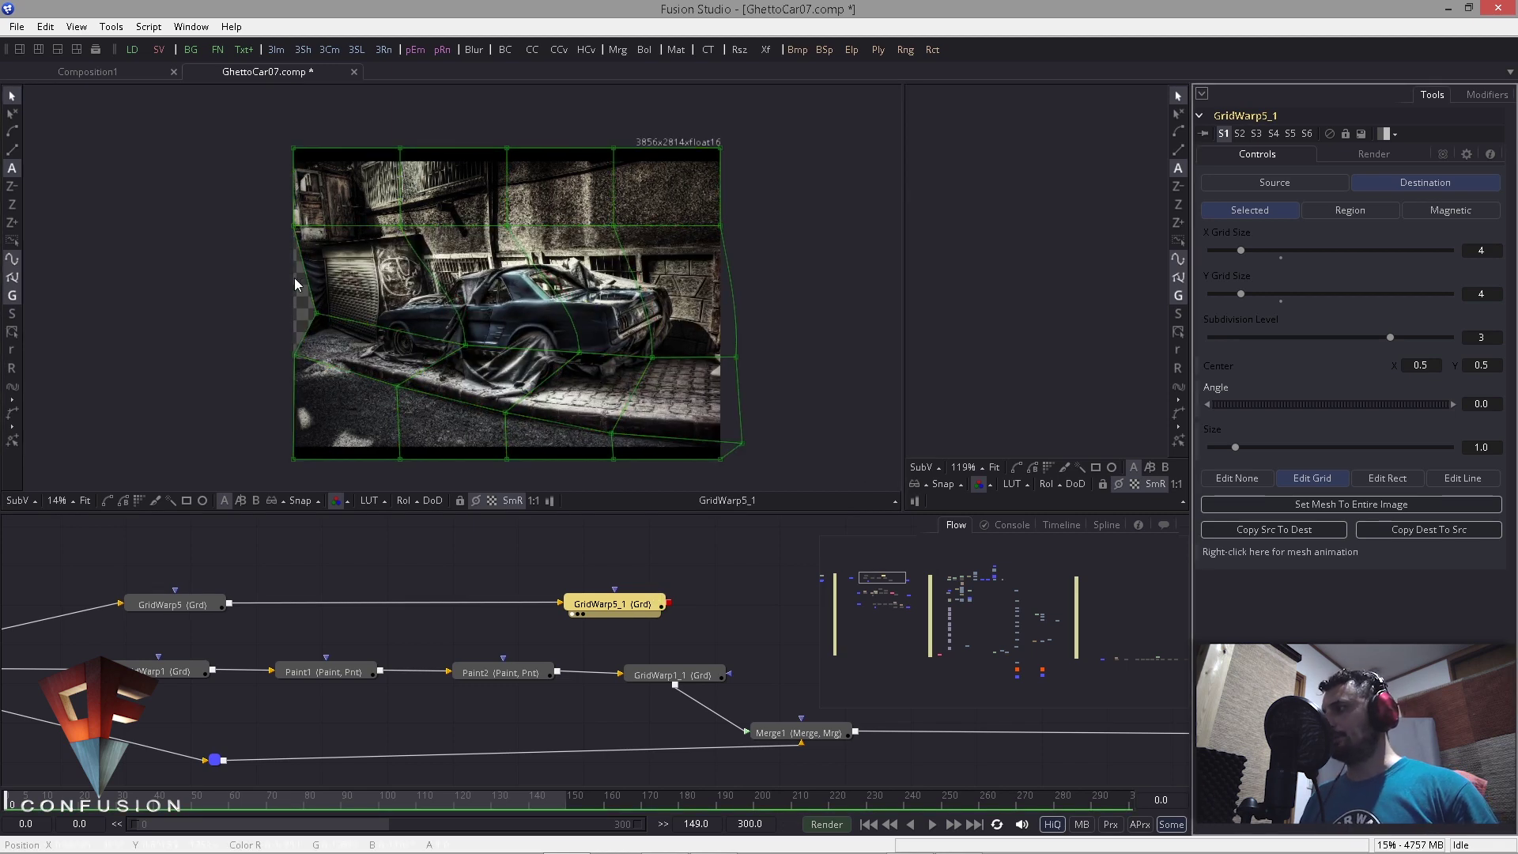
Step: Try moving GridWarp5_1's inset left-side destination point out to the image edge, and undo the move
drag(316, 315, 294, 307)
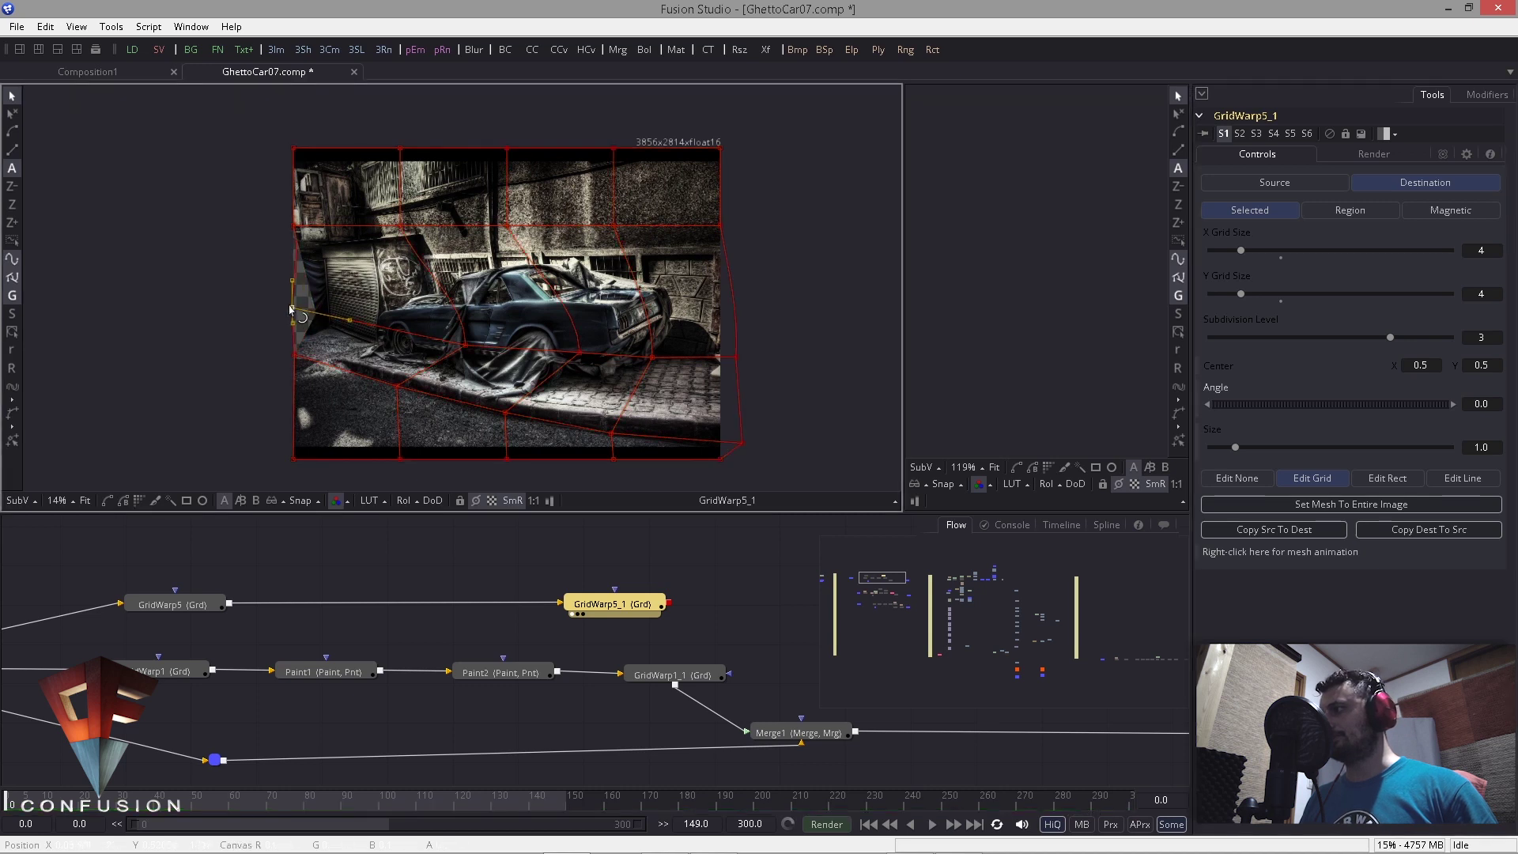
key(ctrl+z)
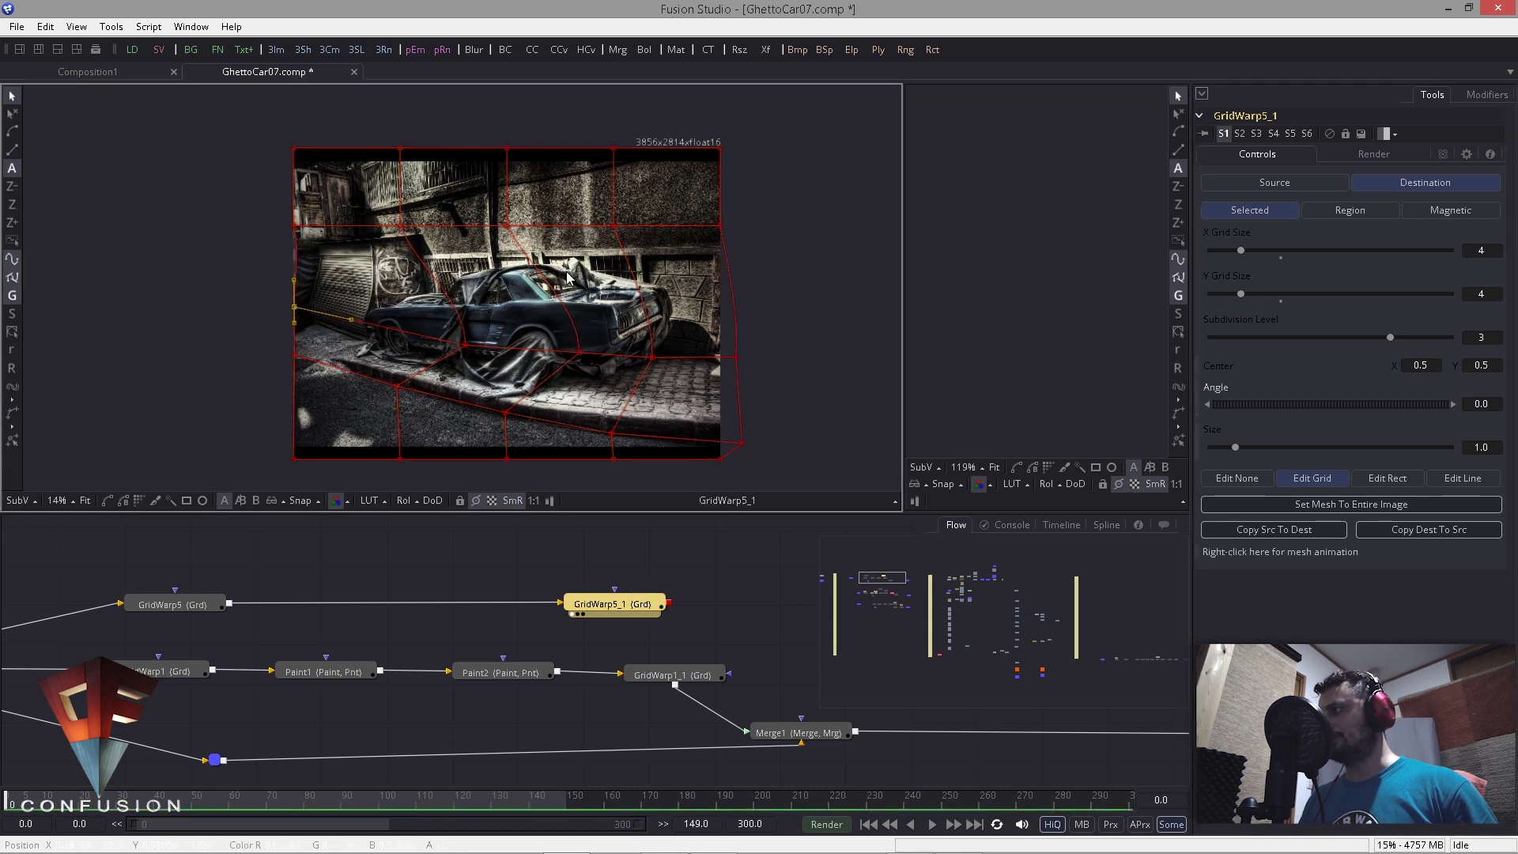
Step: Compare Paint2's flattened image with GridWarp1_1's unwarped result in the main viewer
click(461, 682)
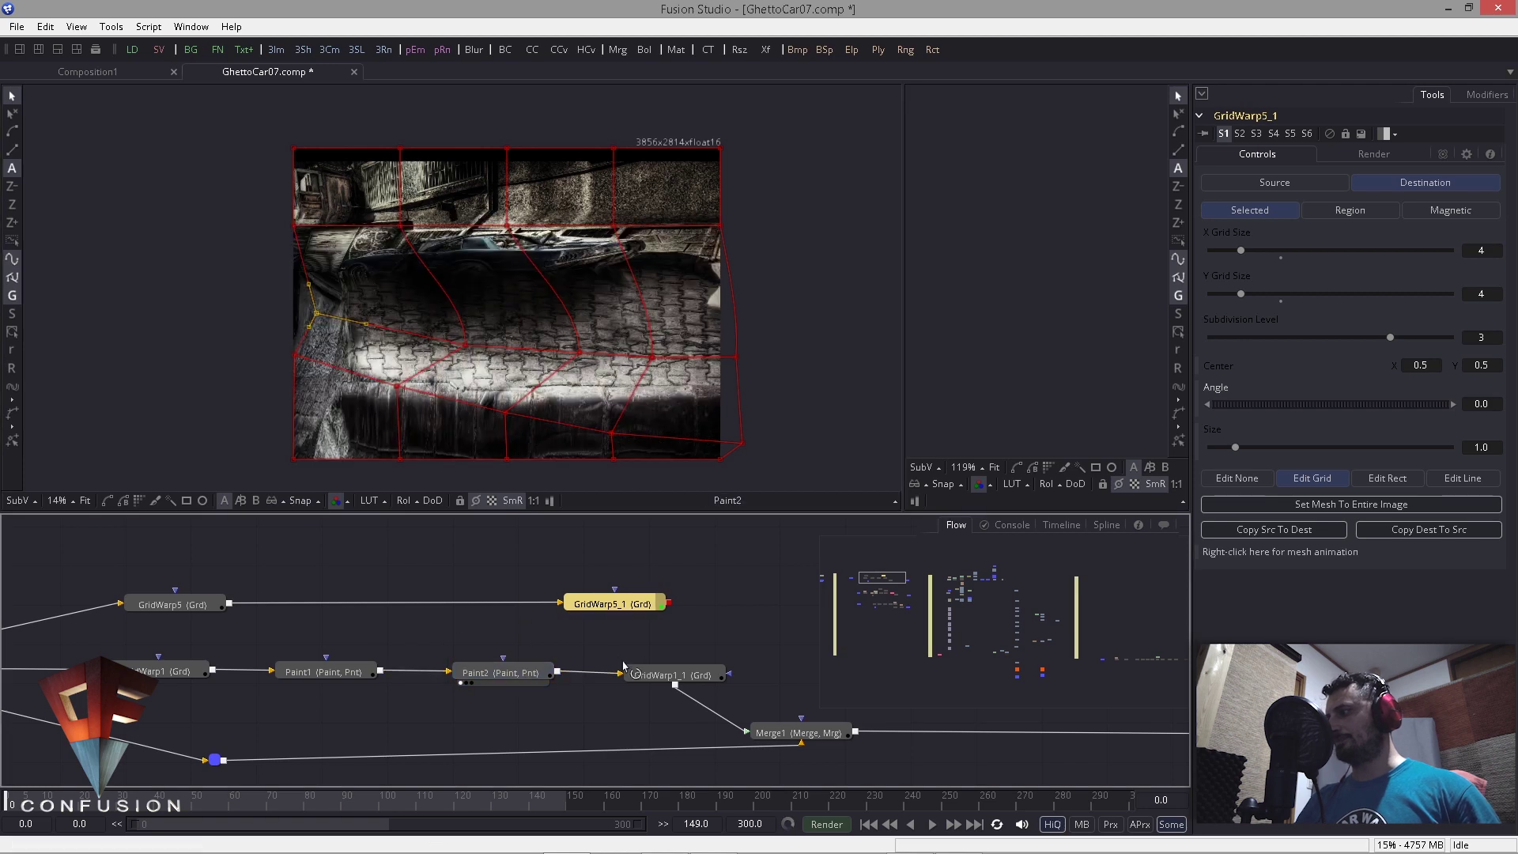
drag(511, 672, 534, 482)
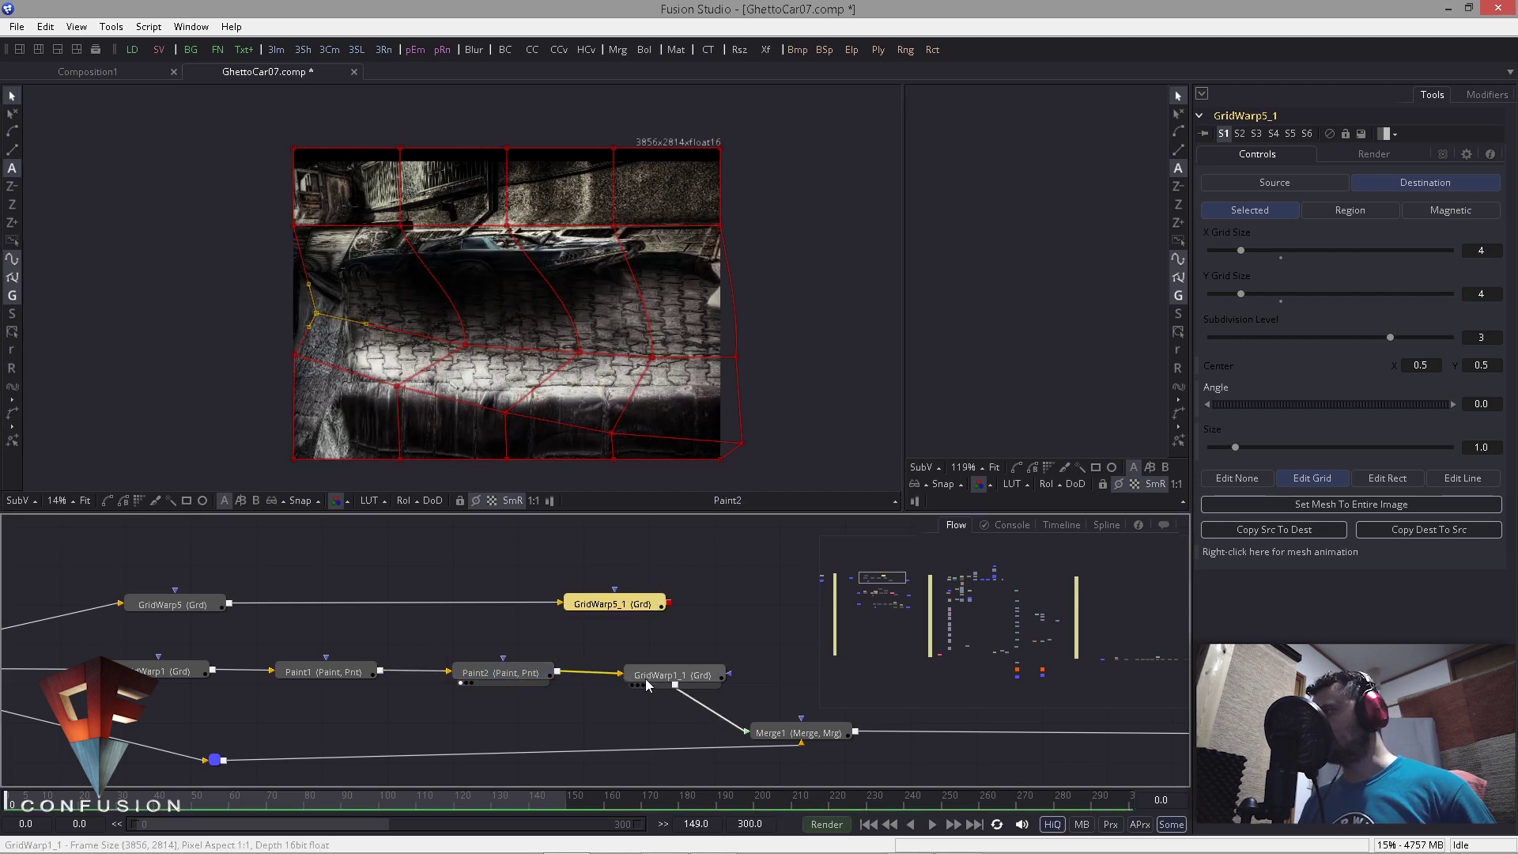
drag(675, 676, 510, 474)
click(481, 587)
drag(657, 674, 329, 265)
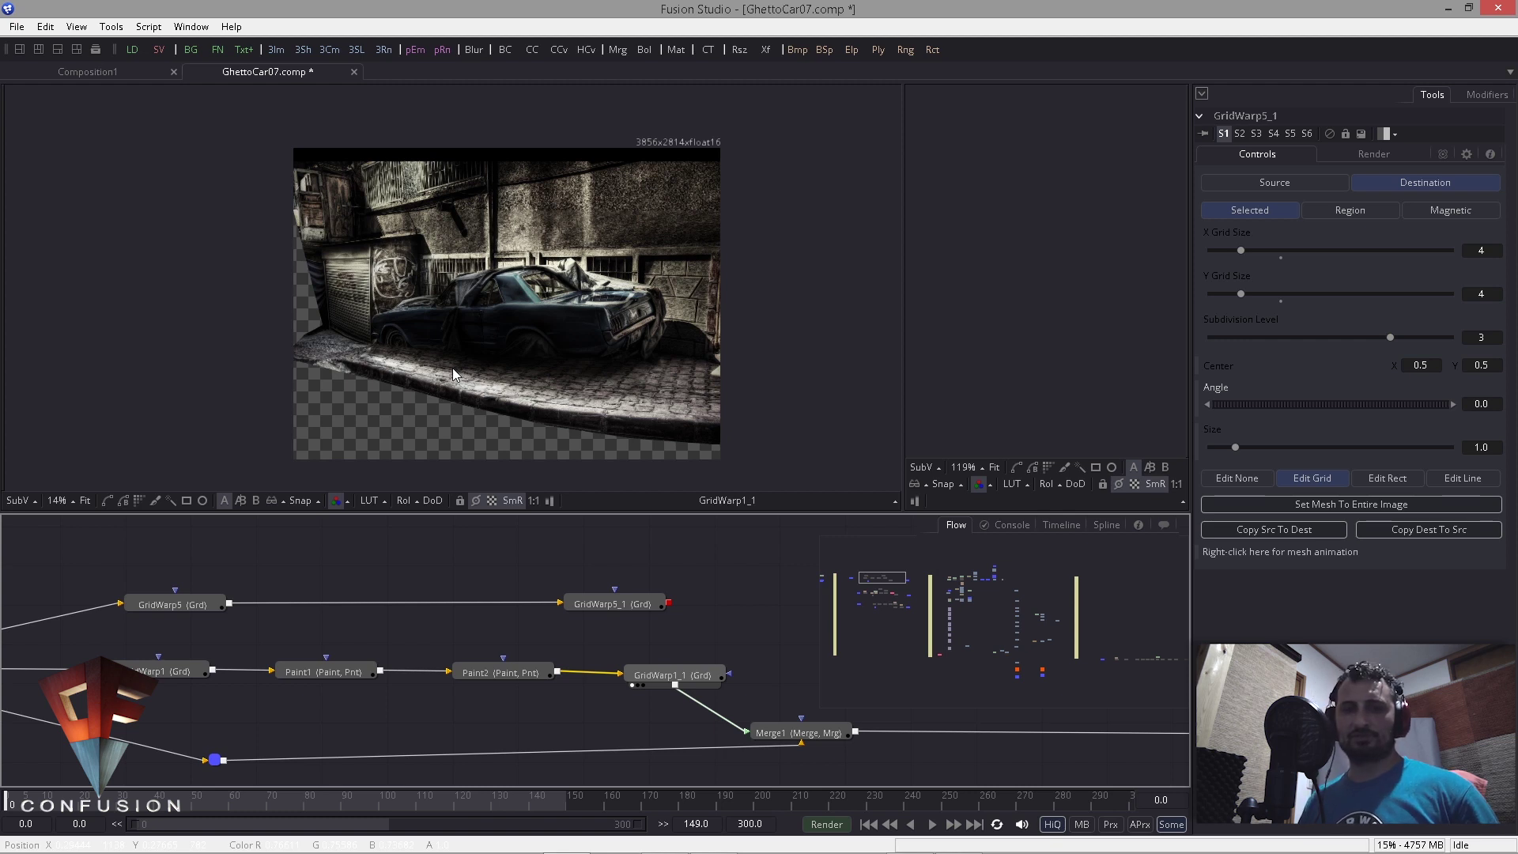
Step: Delete the demonstration nodes GridWarp5 and GridWarp5_1 from the flow
drag(557, 654, 498, 640)
scroll(109, 546, down, 1)
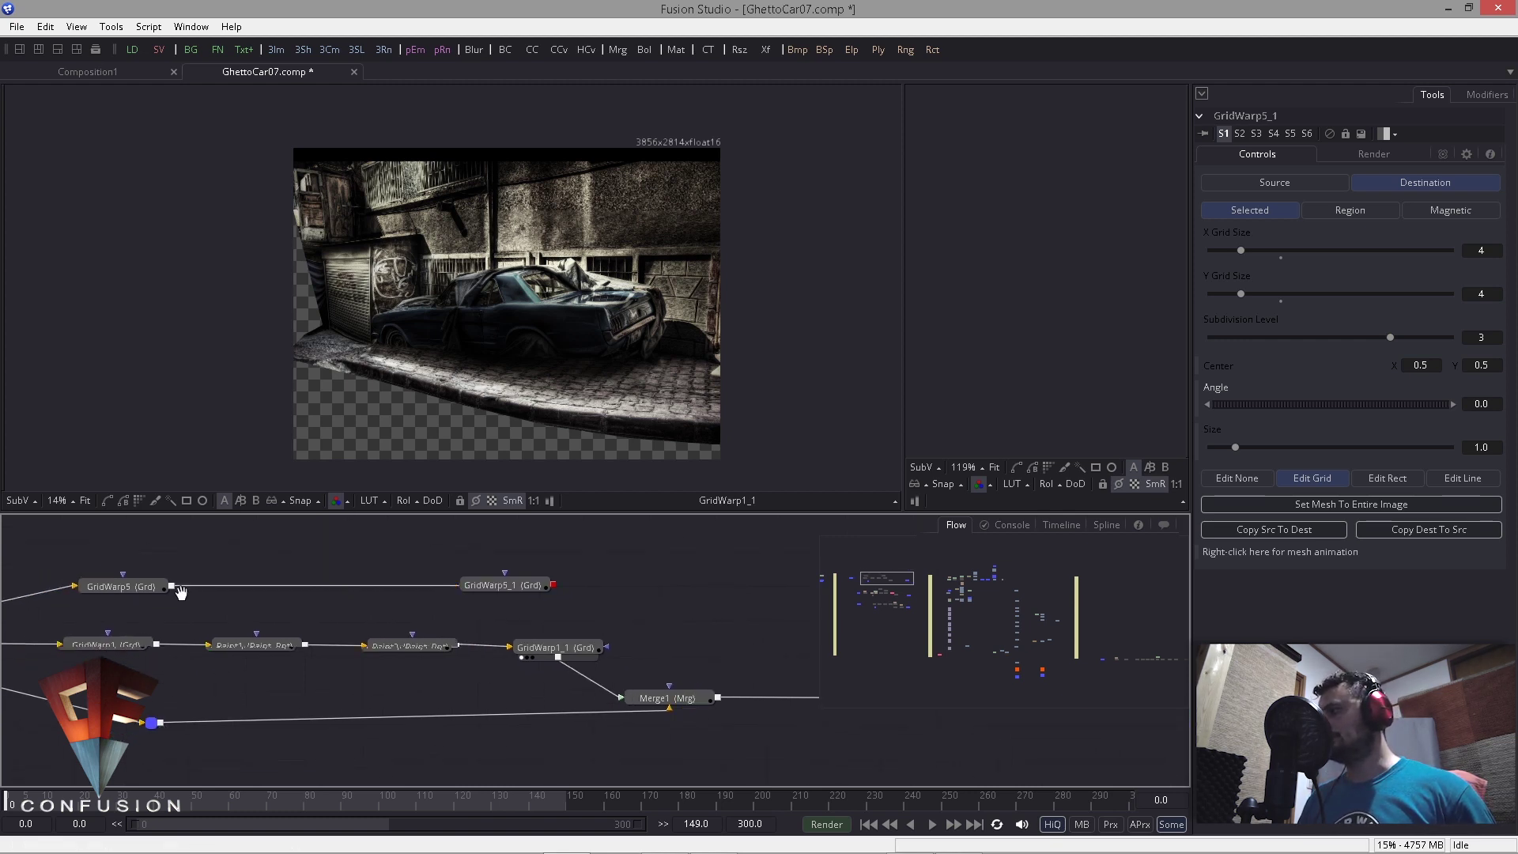
drag(107, 547, 778, 657)
key(Delete)
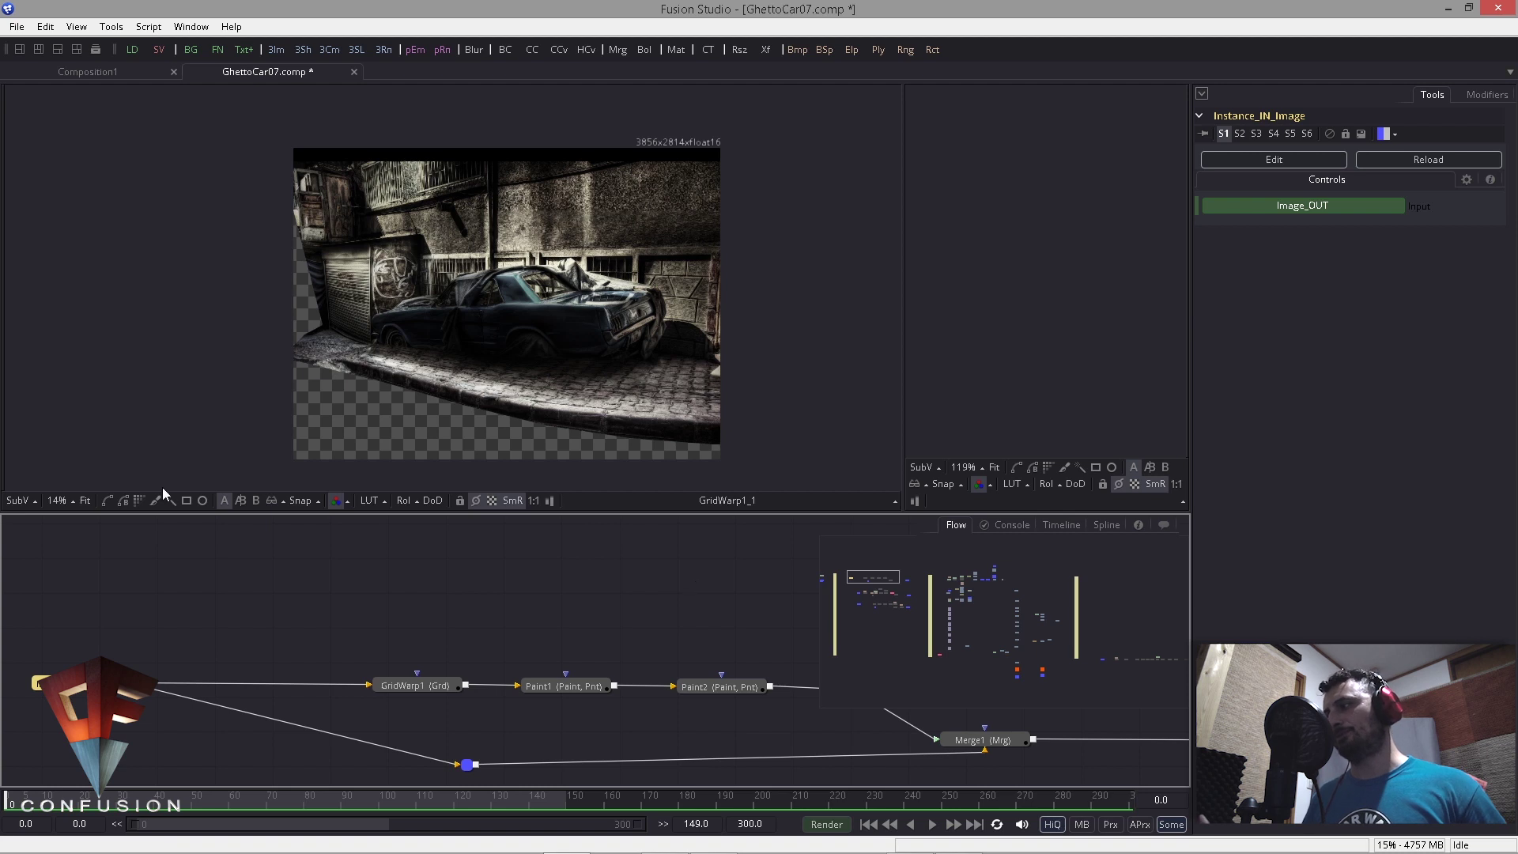
Step: Follow the cleaned branch from GridWarp1 to Merge1 and check GridWarp1_1's destination mesh over its result
scroll(332, 661, down, 1)
drag(332, 661, 234, 620)
drag(473, 658, 314, 618)
scroll(442, 600, up, 1)
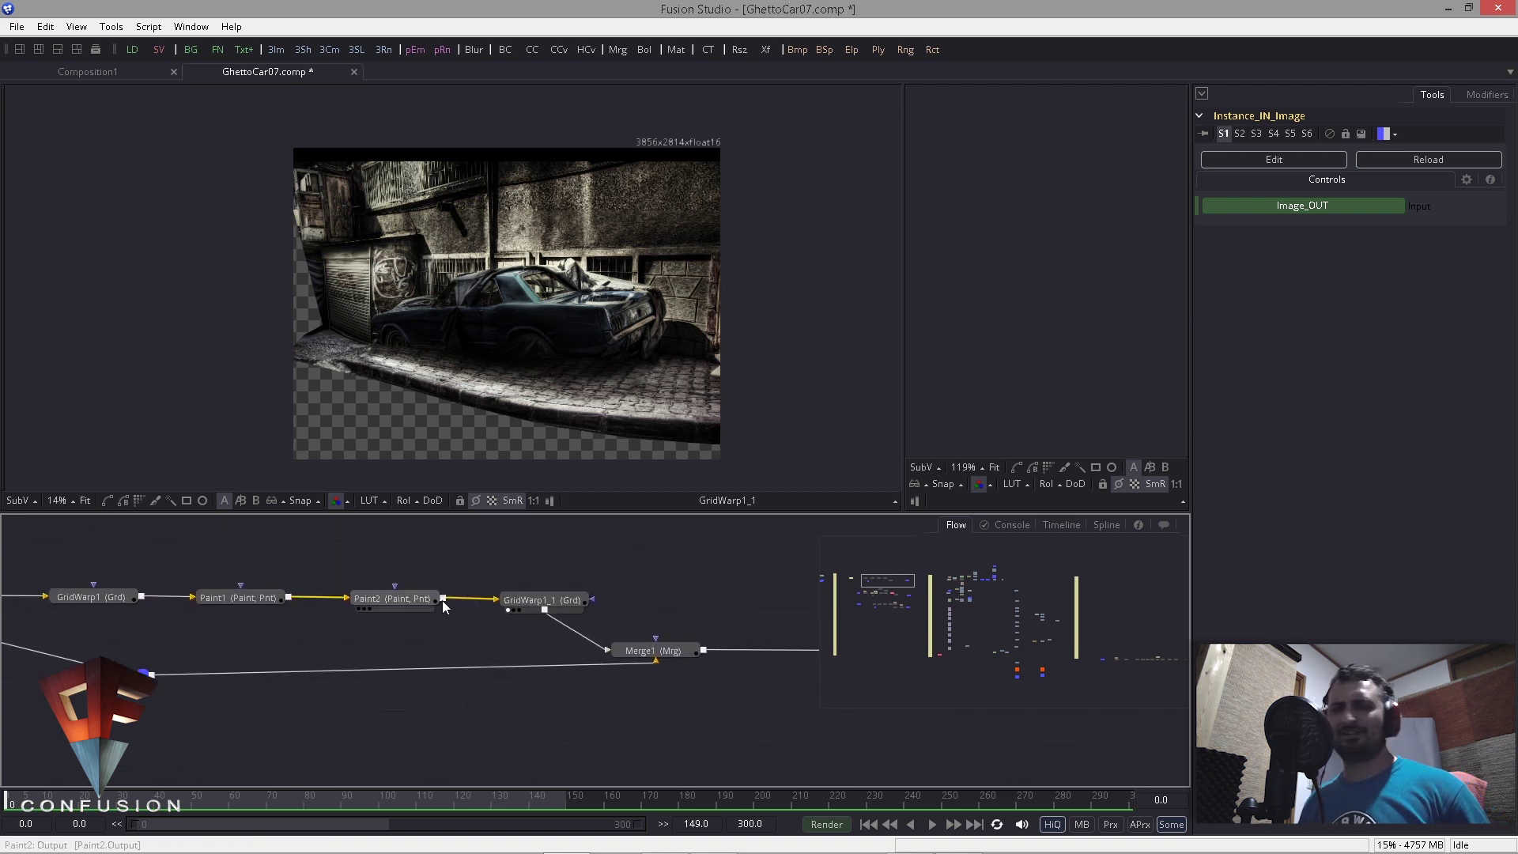
drag(544, 600, 620, 642)
scroll(560, 629, down, 1)
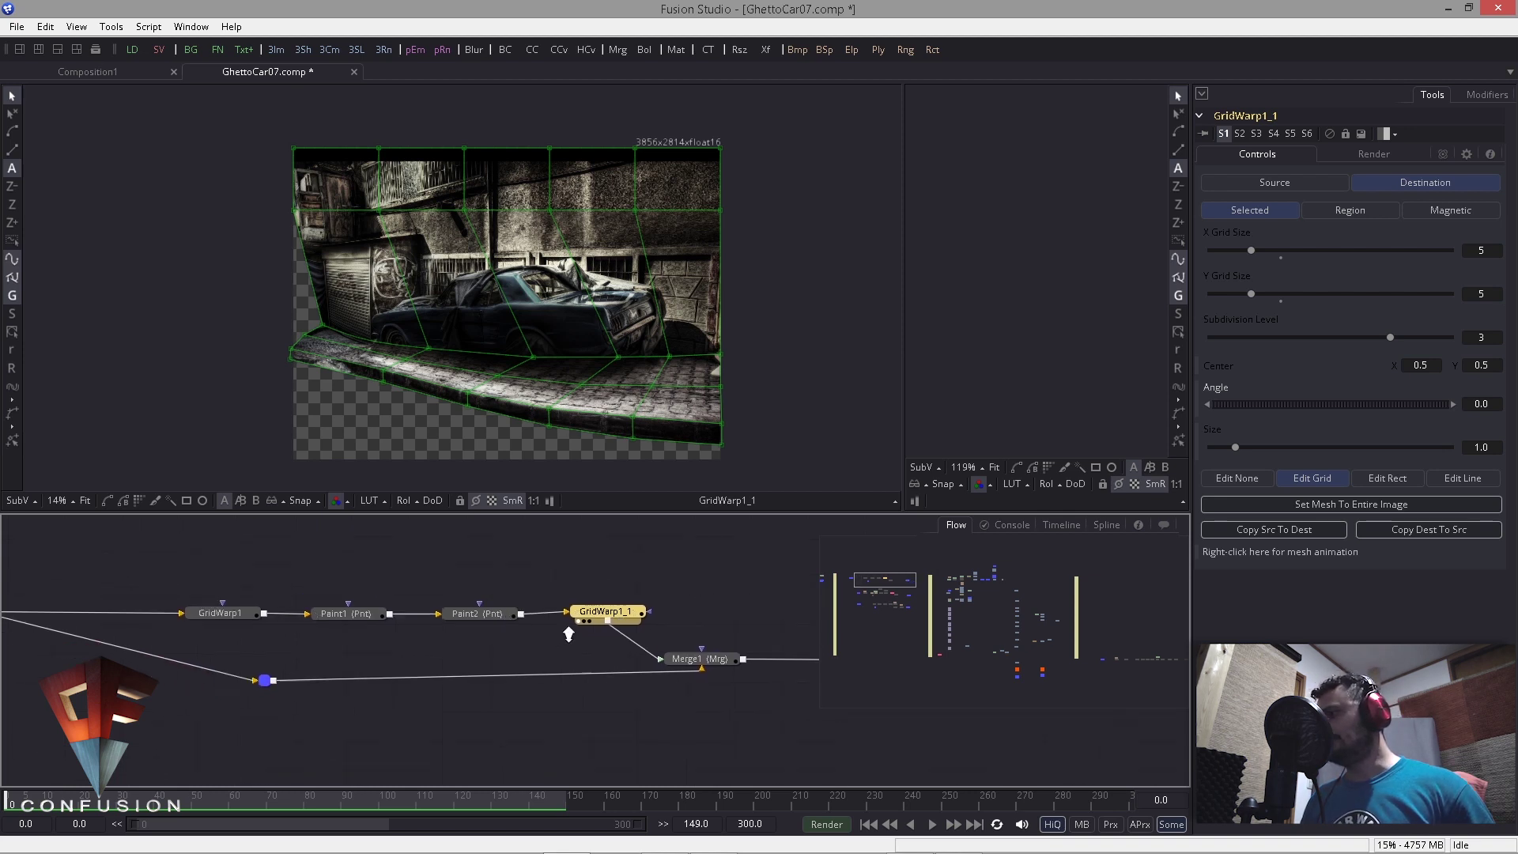
scroll(620, 645, down, 1)
click(572, 609)
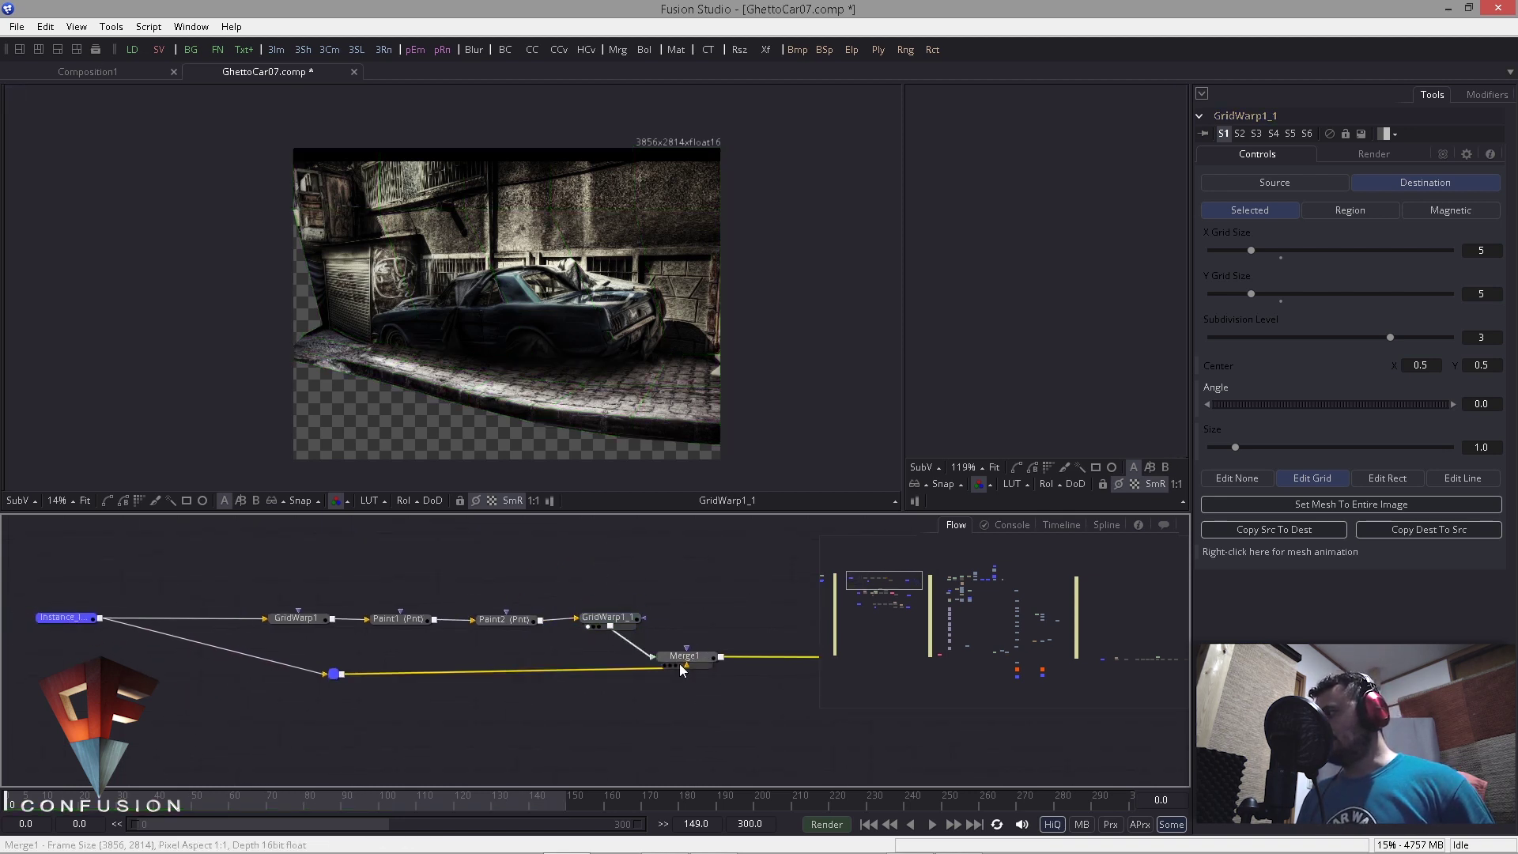
Step: Compare Merge1's merged result, the branch's source image and the Image_OUT_1 output in the main viewer
drag(683, 659, 621, 361)
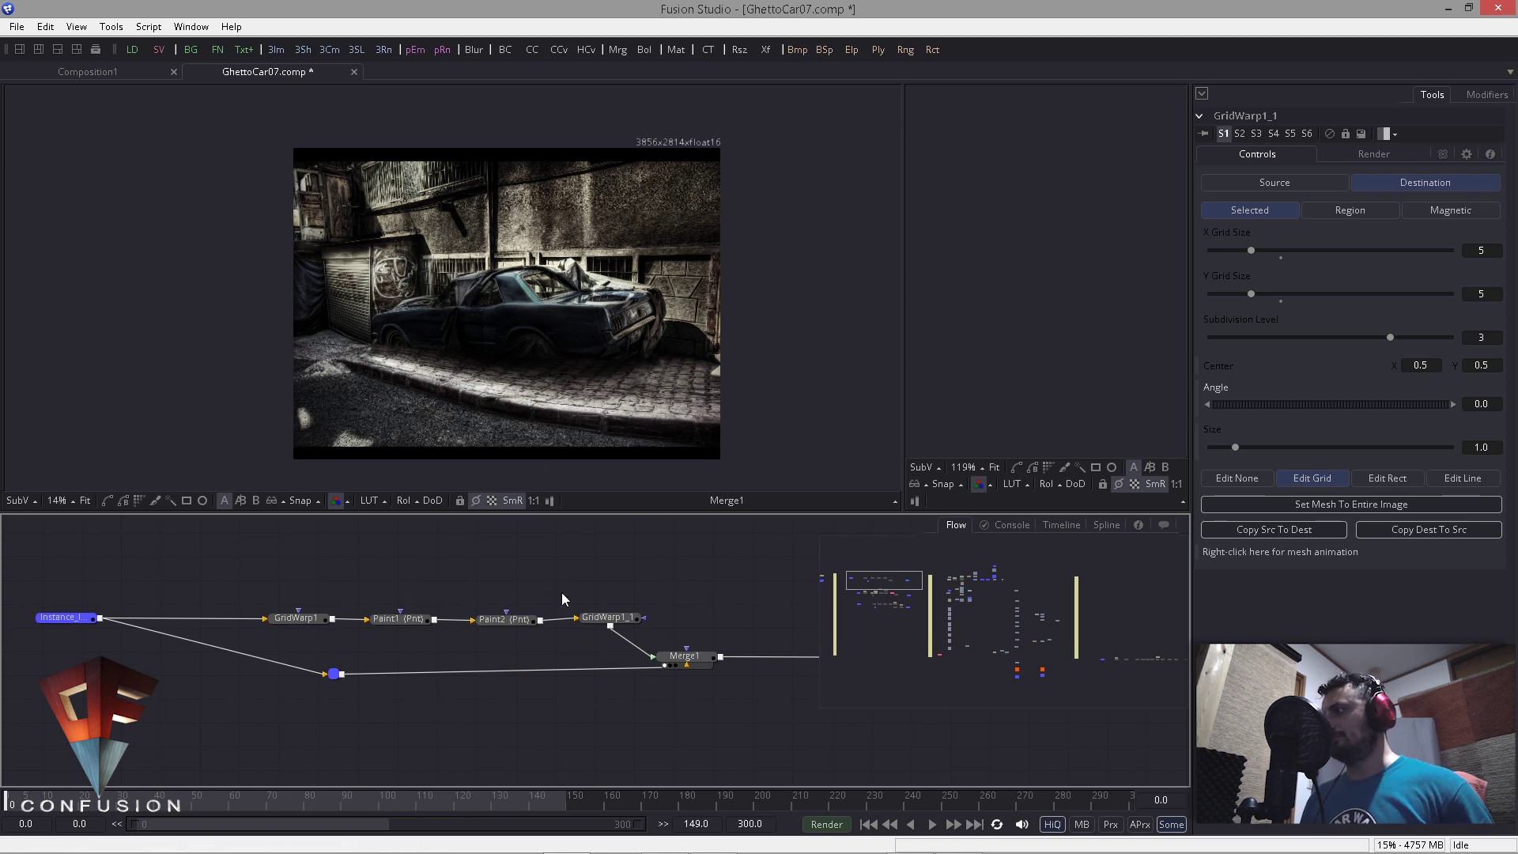
scroll(561, 591, down, 4)
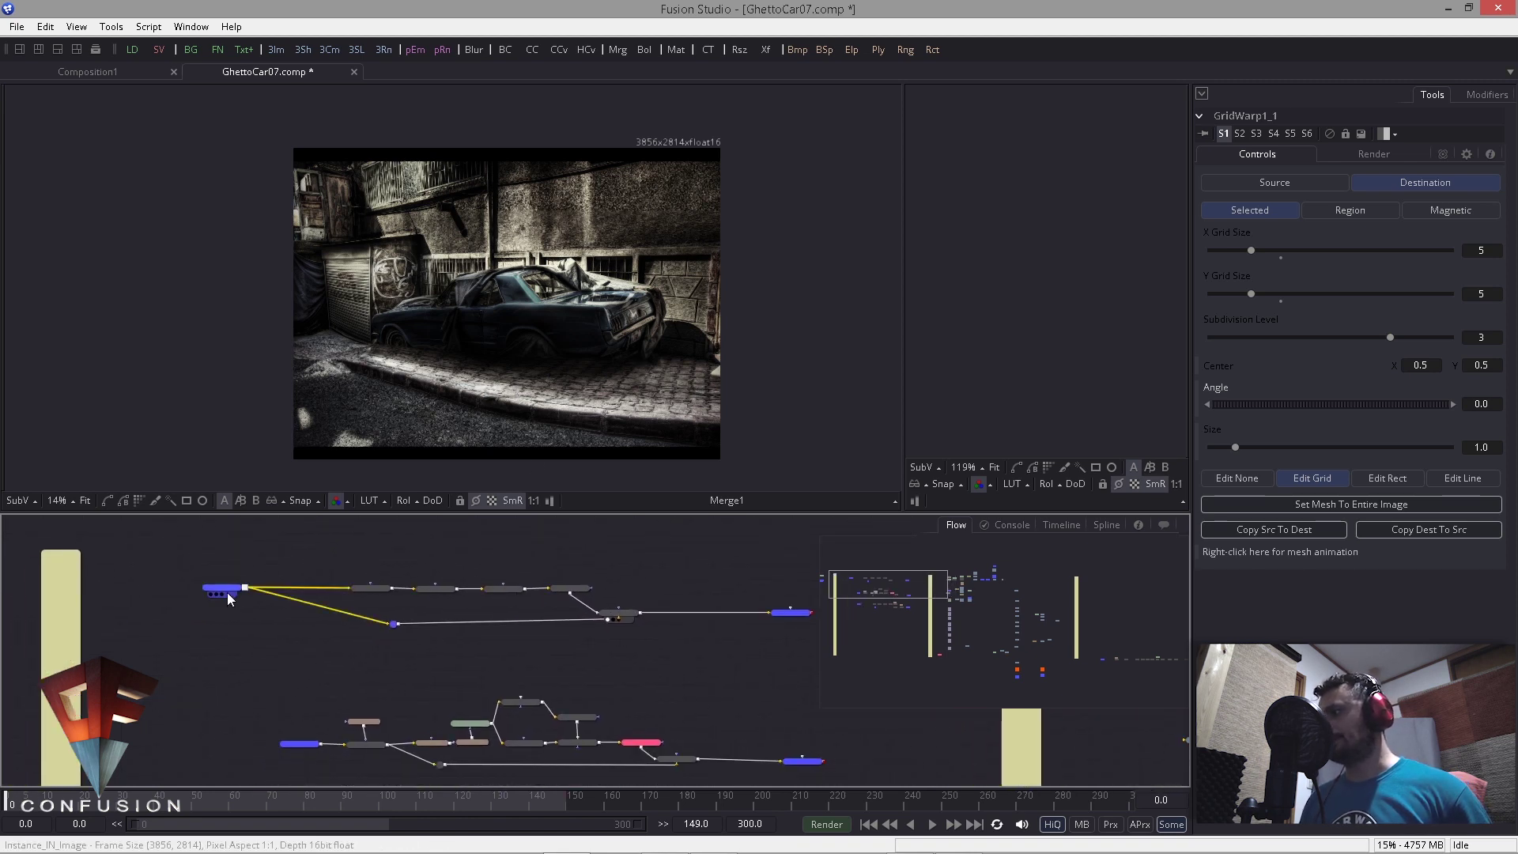
drag(226, 590, 473, 421)
mouse_move(779, 612)
mouse_down()
mouse_move(772, 580)
mouse_move(778, 602)
mouse_up()
key(1)
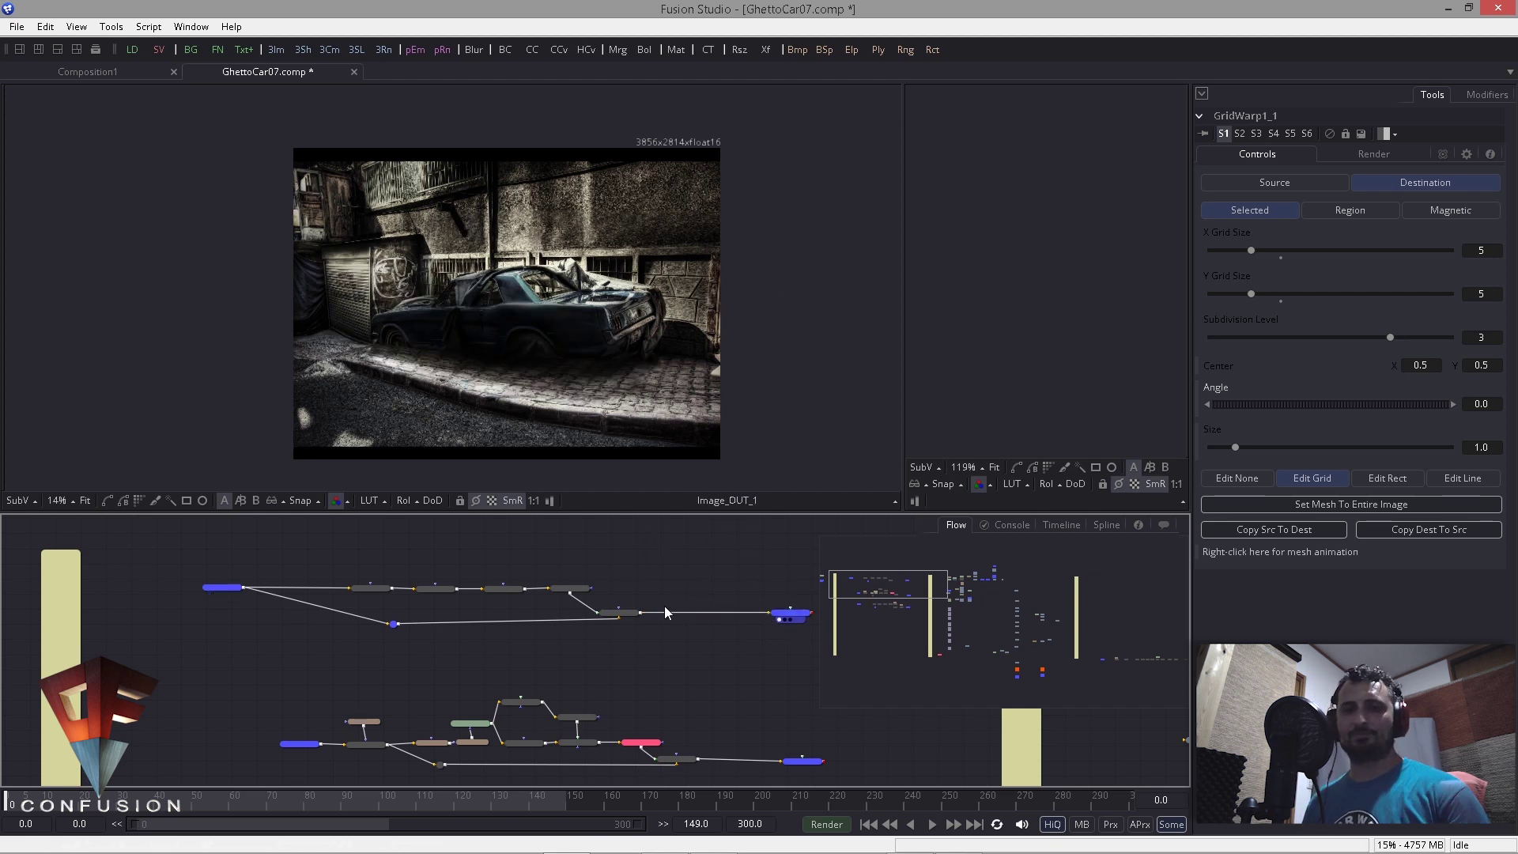
Step: View the second branch's source Instance_IN_Image_1 and its isolated car result Car_OUT in the main viewer
drag(664, 610, 495, 514)
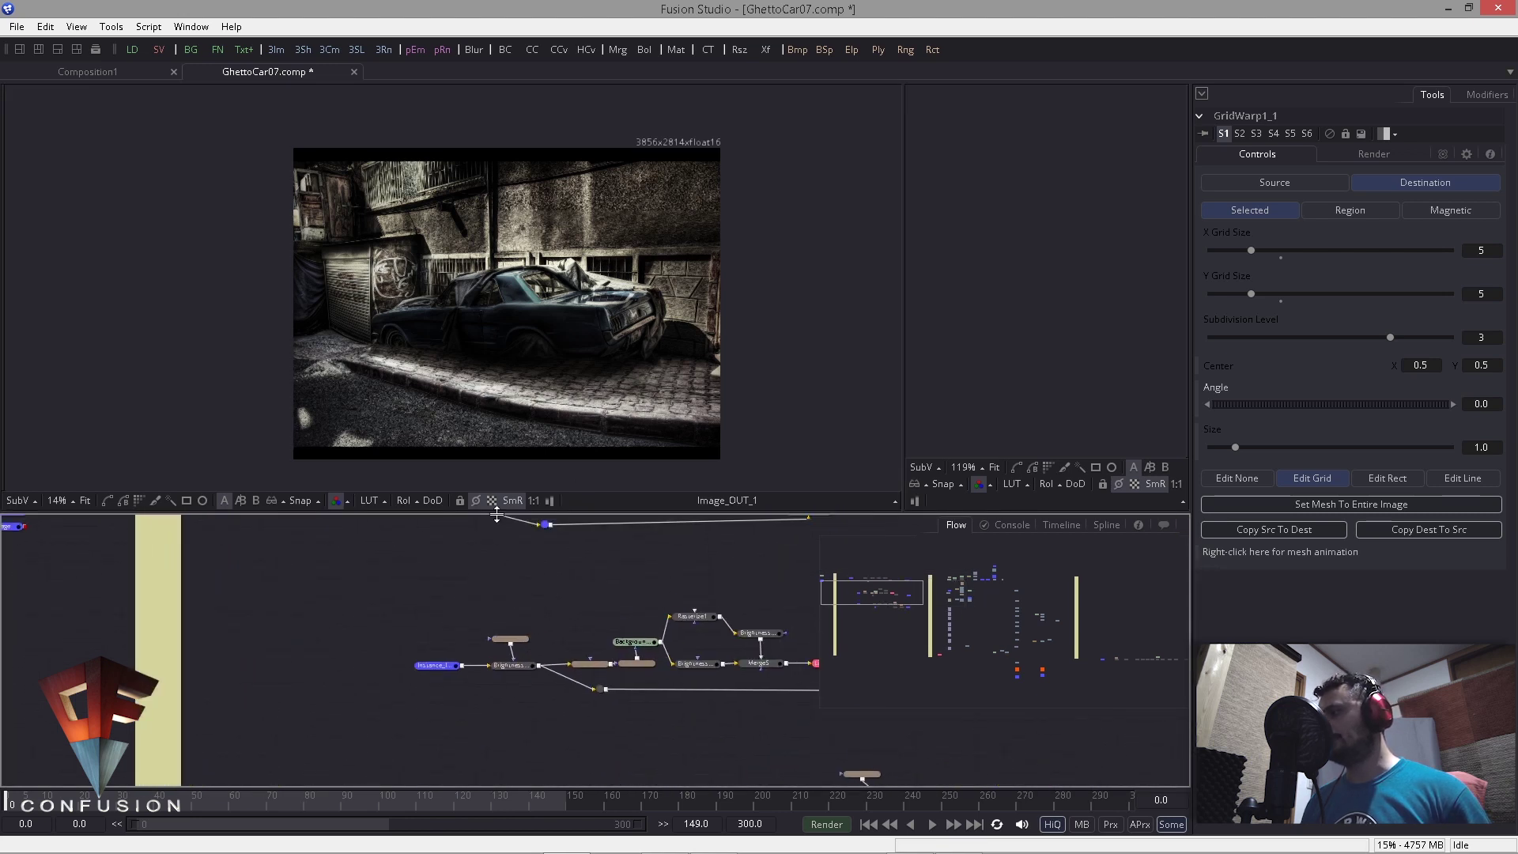
drag(440, 669, 425, 444)
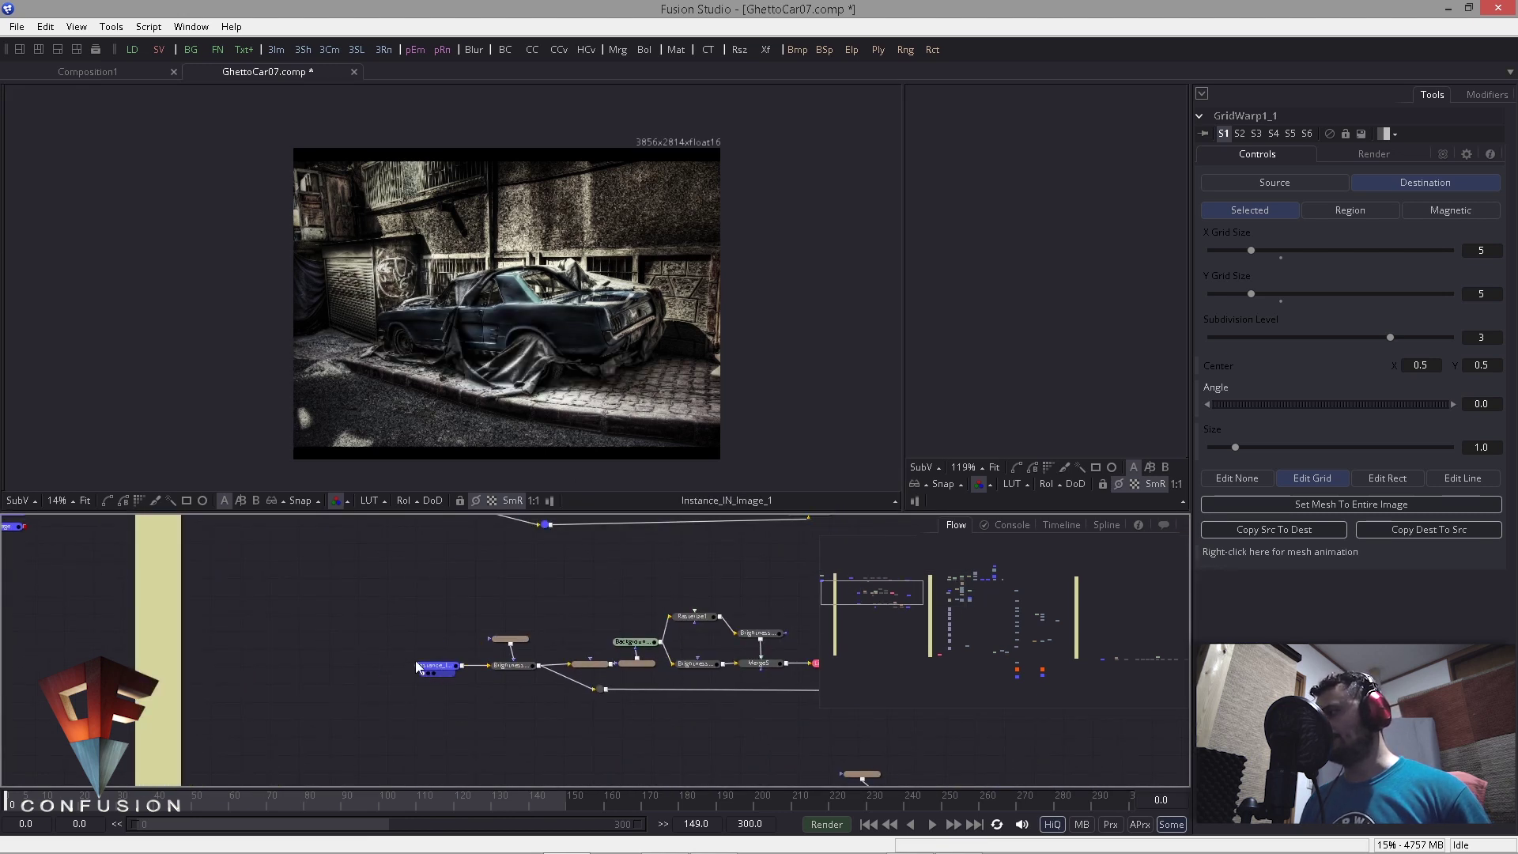
drag(421, 664, 363, 664)
drag(774, 650, 519, 620)
drag(777, 667, 761, 497)
scroll(617, 423, up, 3)
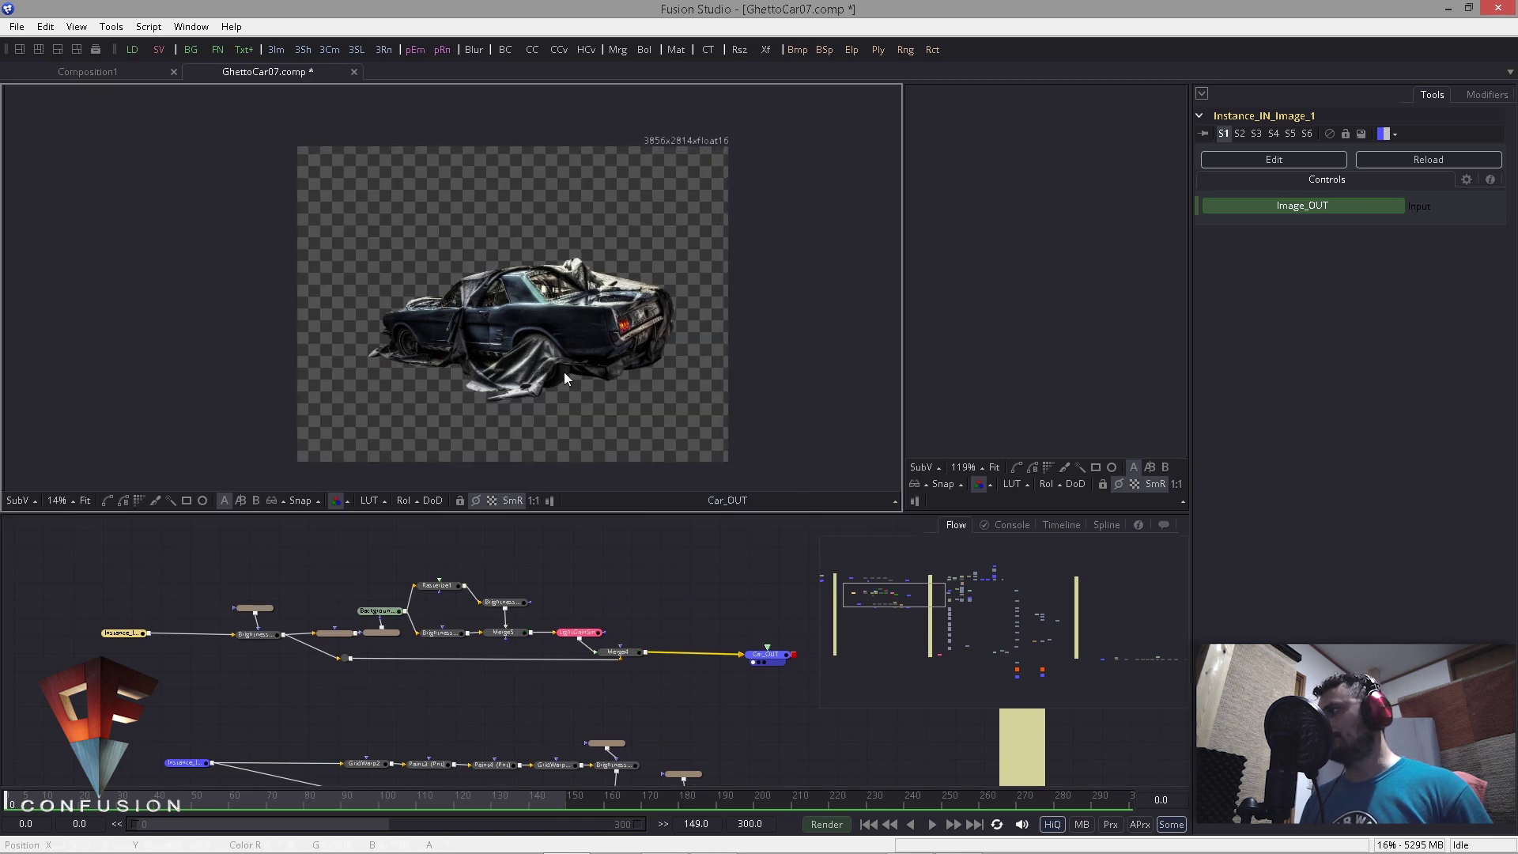
key(1)
drag(765, 655, 731, 440)
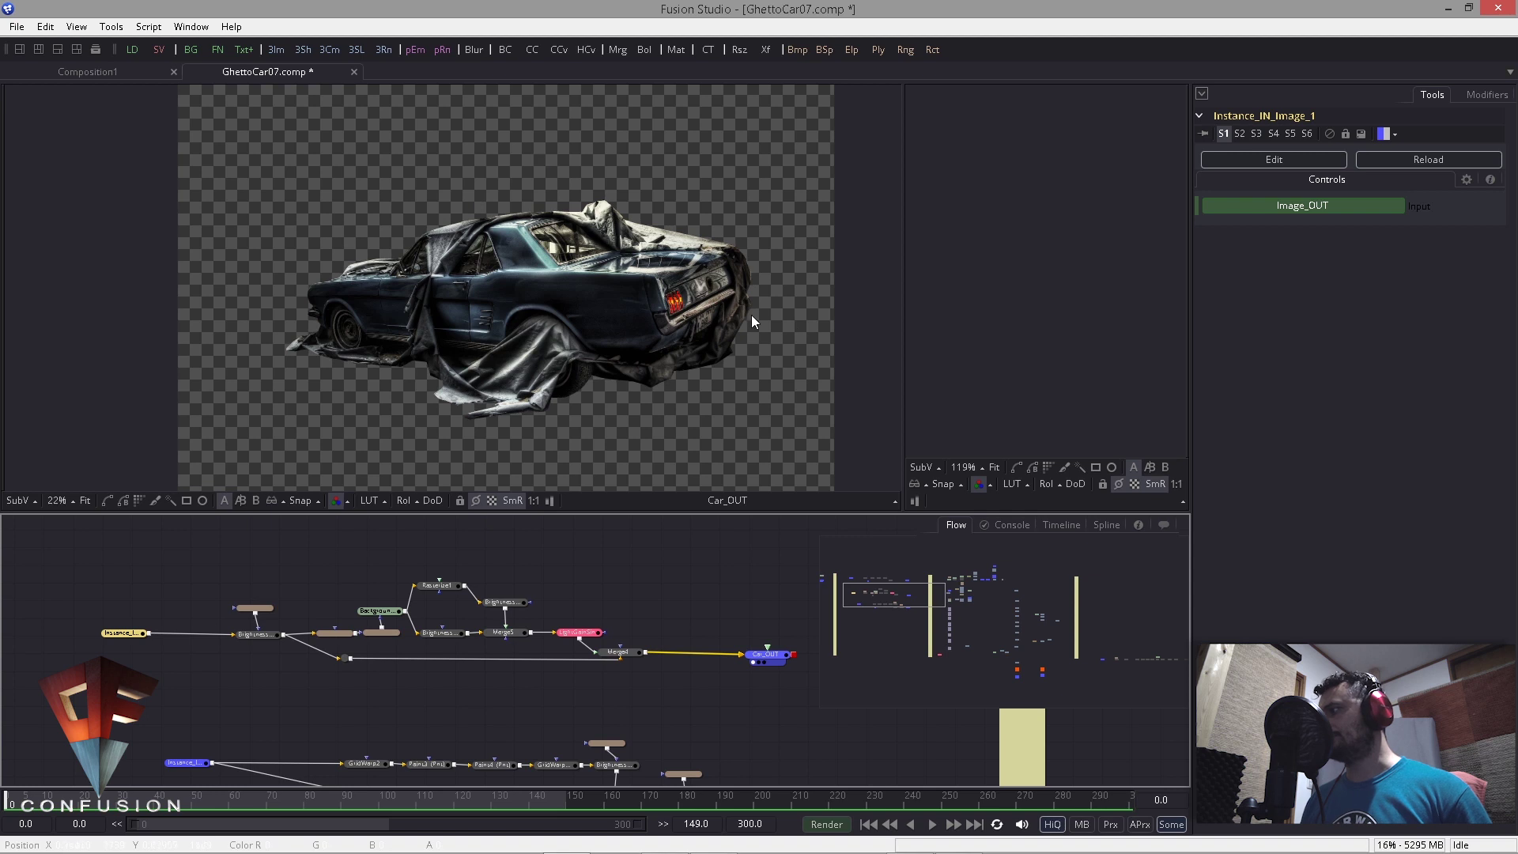
scroll(618, 396, up, 2)
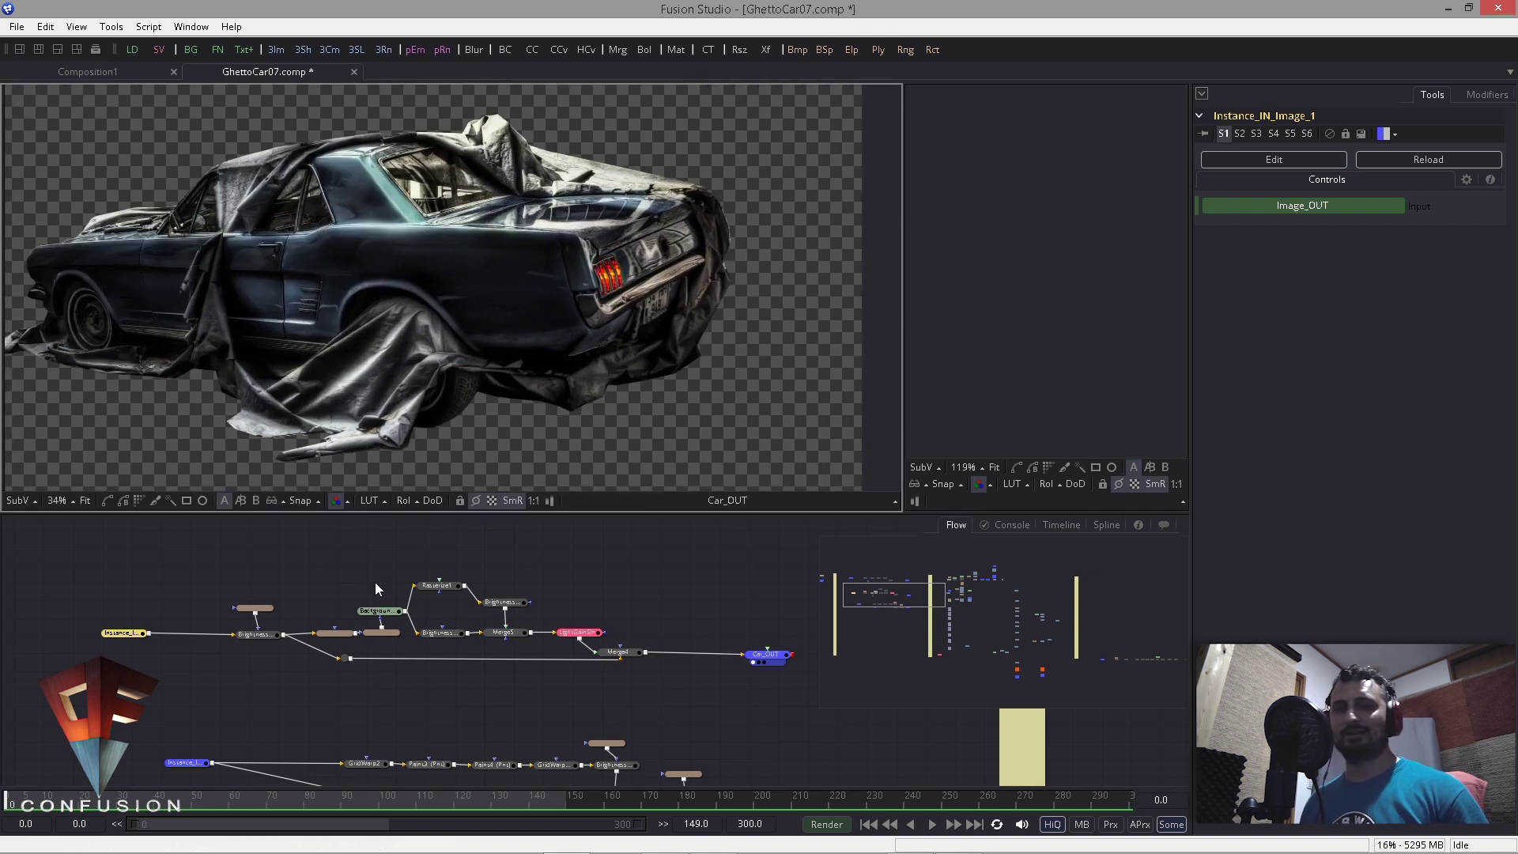
Step: Examine Polygon2's mask outline around the car on the brightness/contrast node it feeds
scroll(375, 582, up, 5)
drag(166, 641, 387, 345)
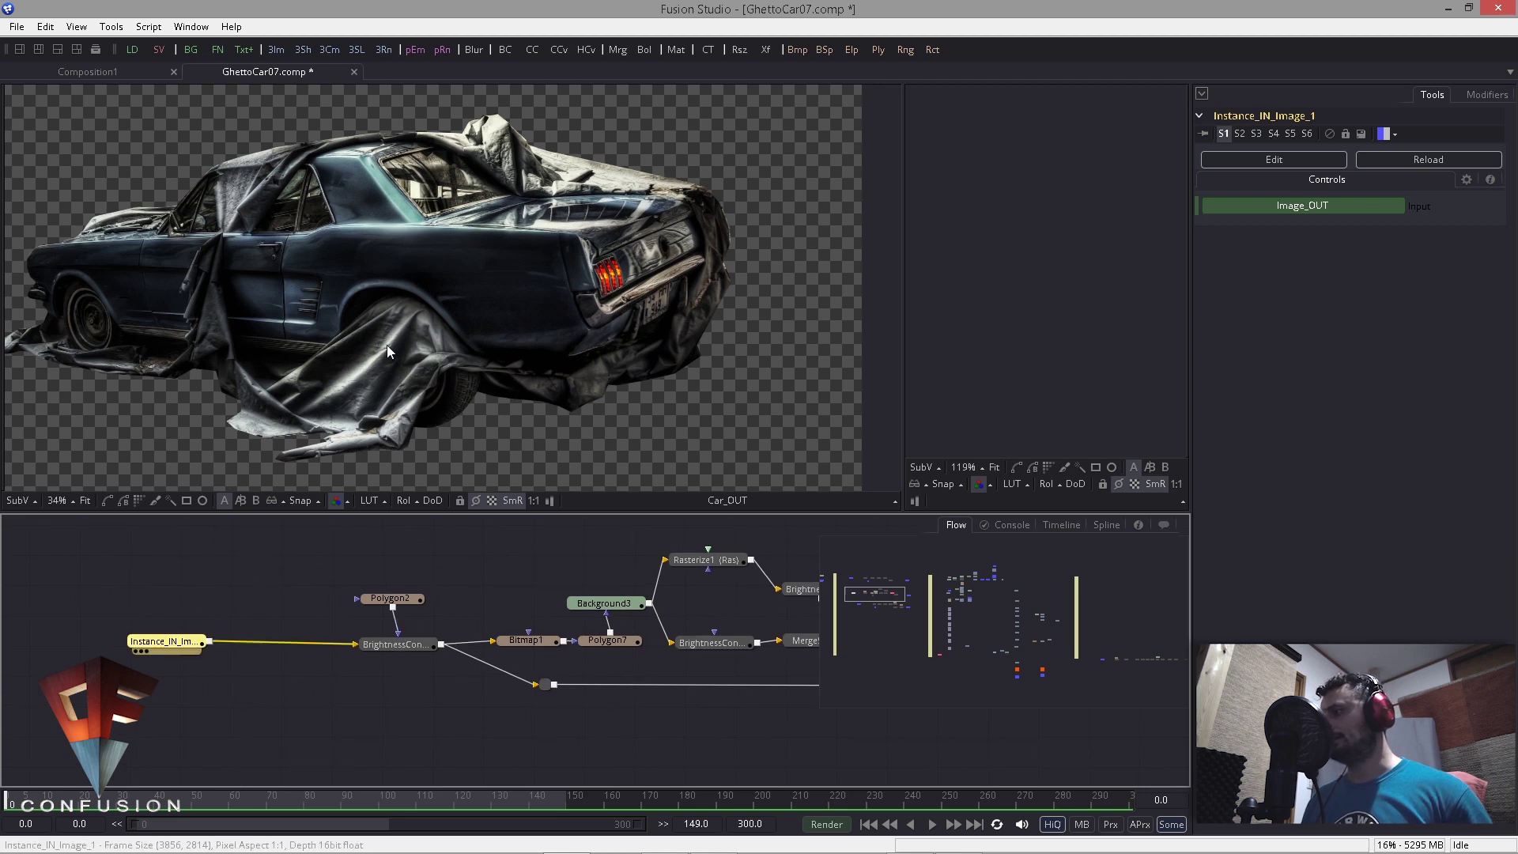
click(386, 599)
drag(497, 367, 540, 352)
drag(389, 643, 458, 435)
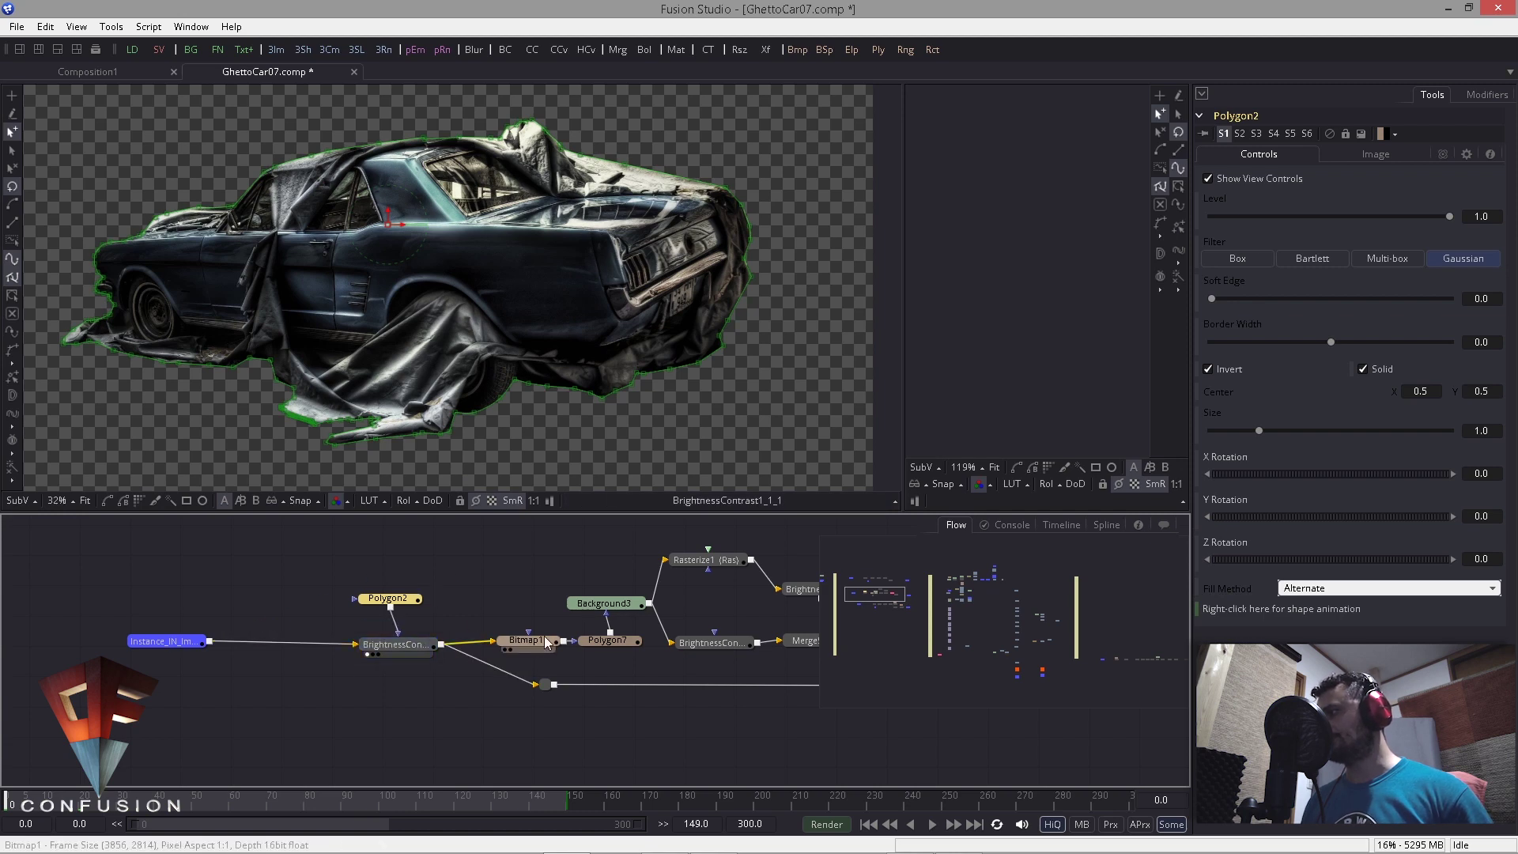
Step: Compare the Bitmap1 and Polygon7 mattes and check Polygon7's outline around the tail-light stripes
key(1)
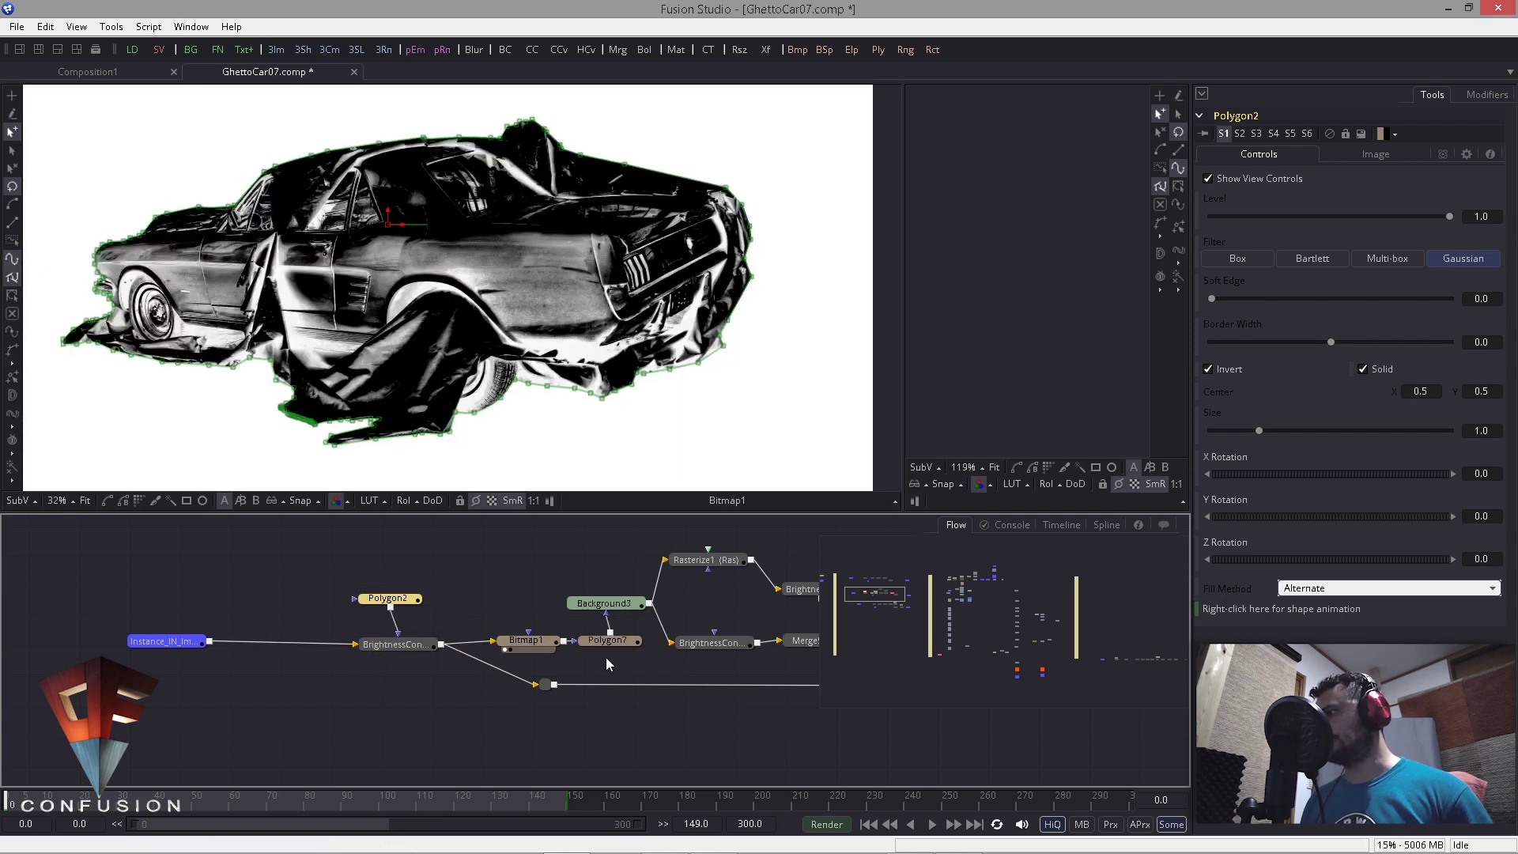
drag(606, 643, 619, 395)
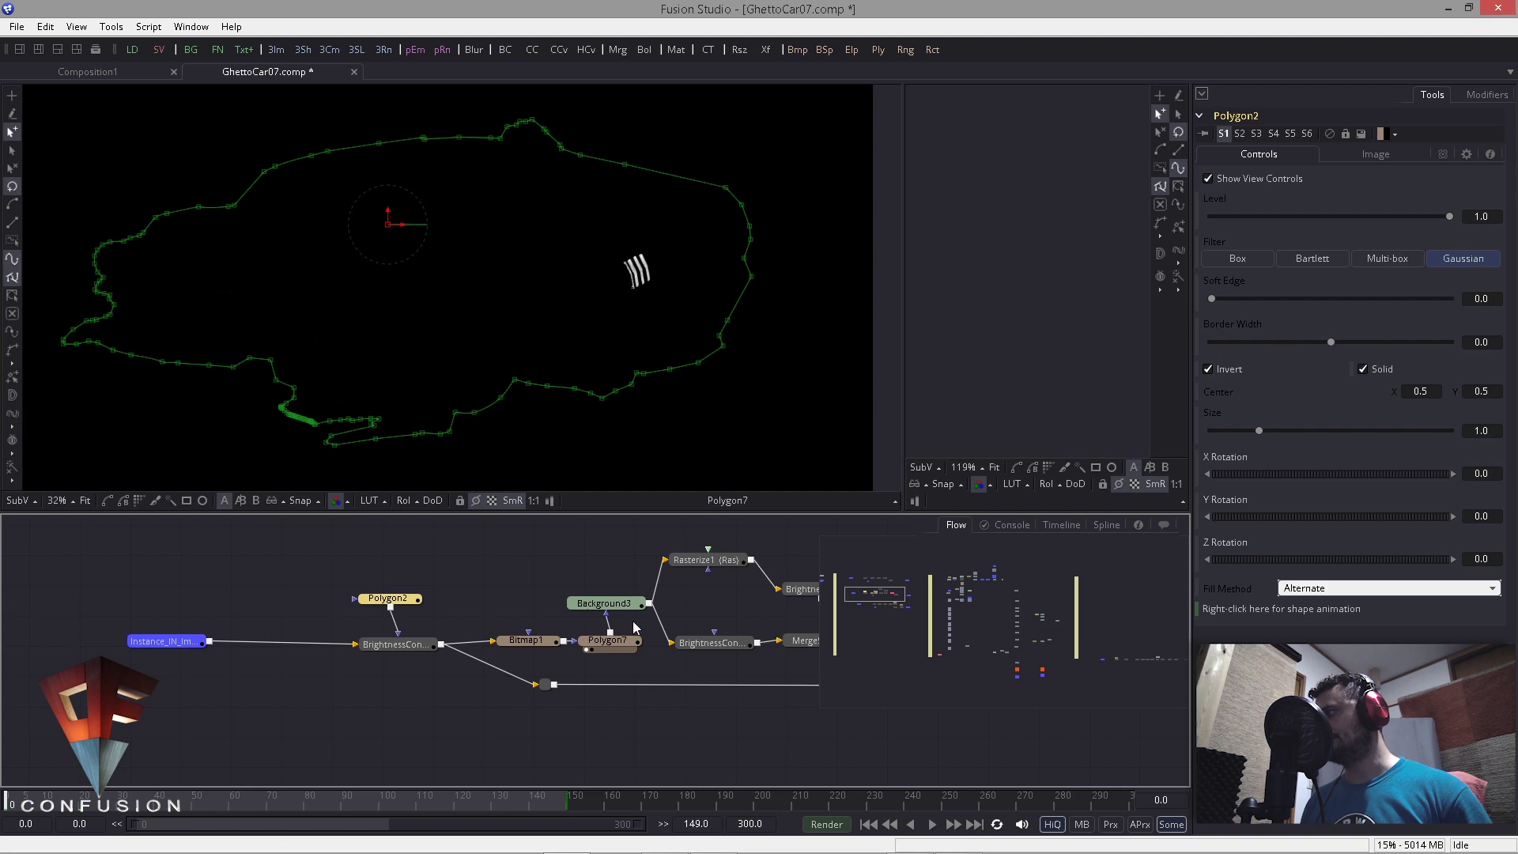
drag(531, 640, 762, 340)
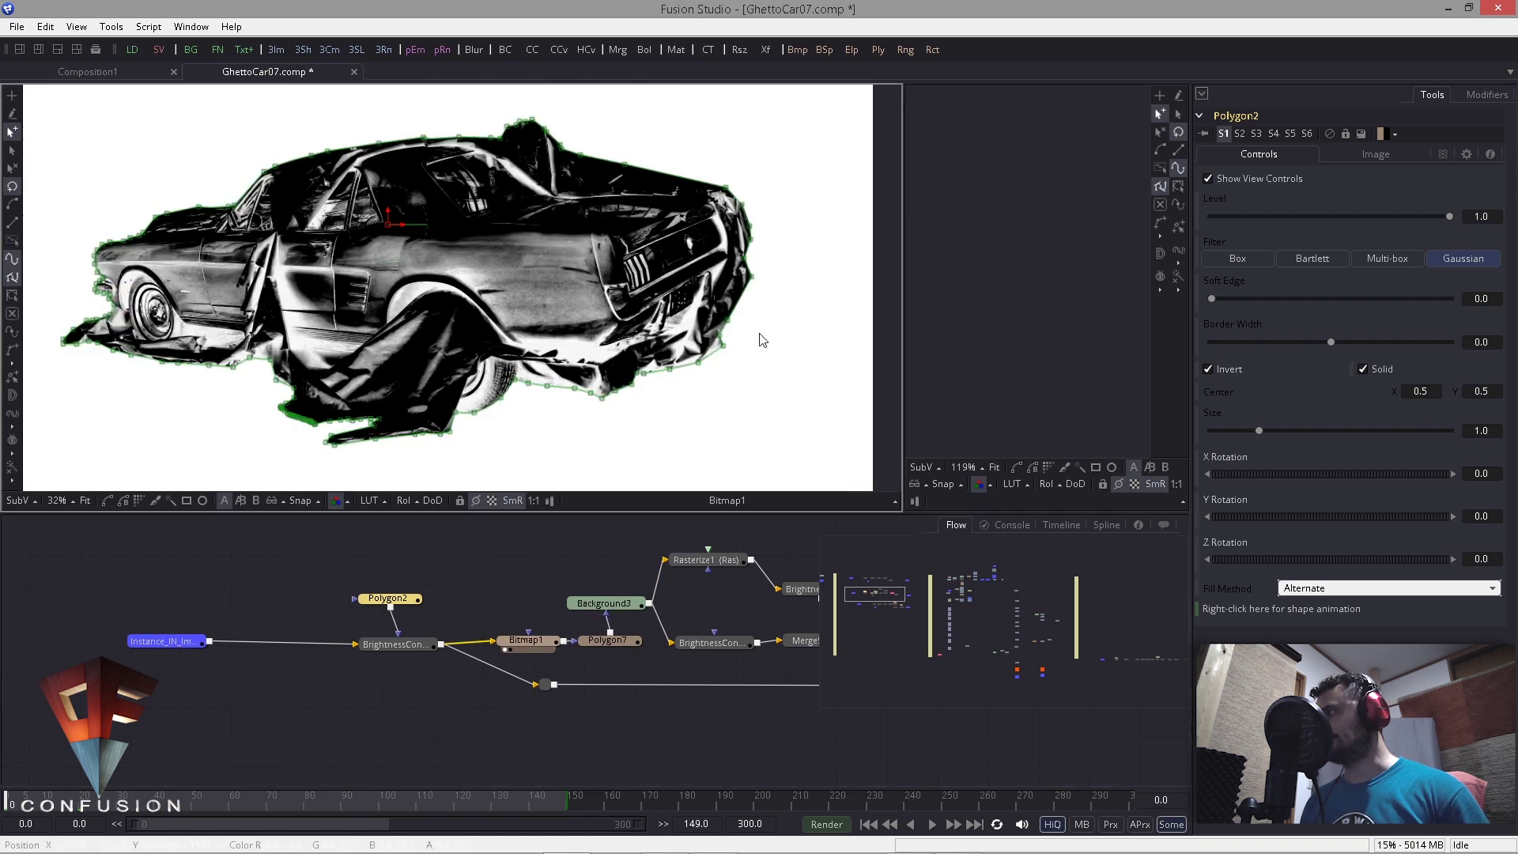
scroll(639, 343, up, 5)
drag(621, 146, 479, 259)
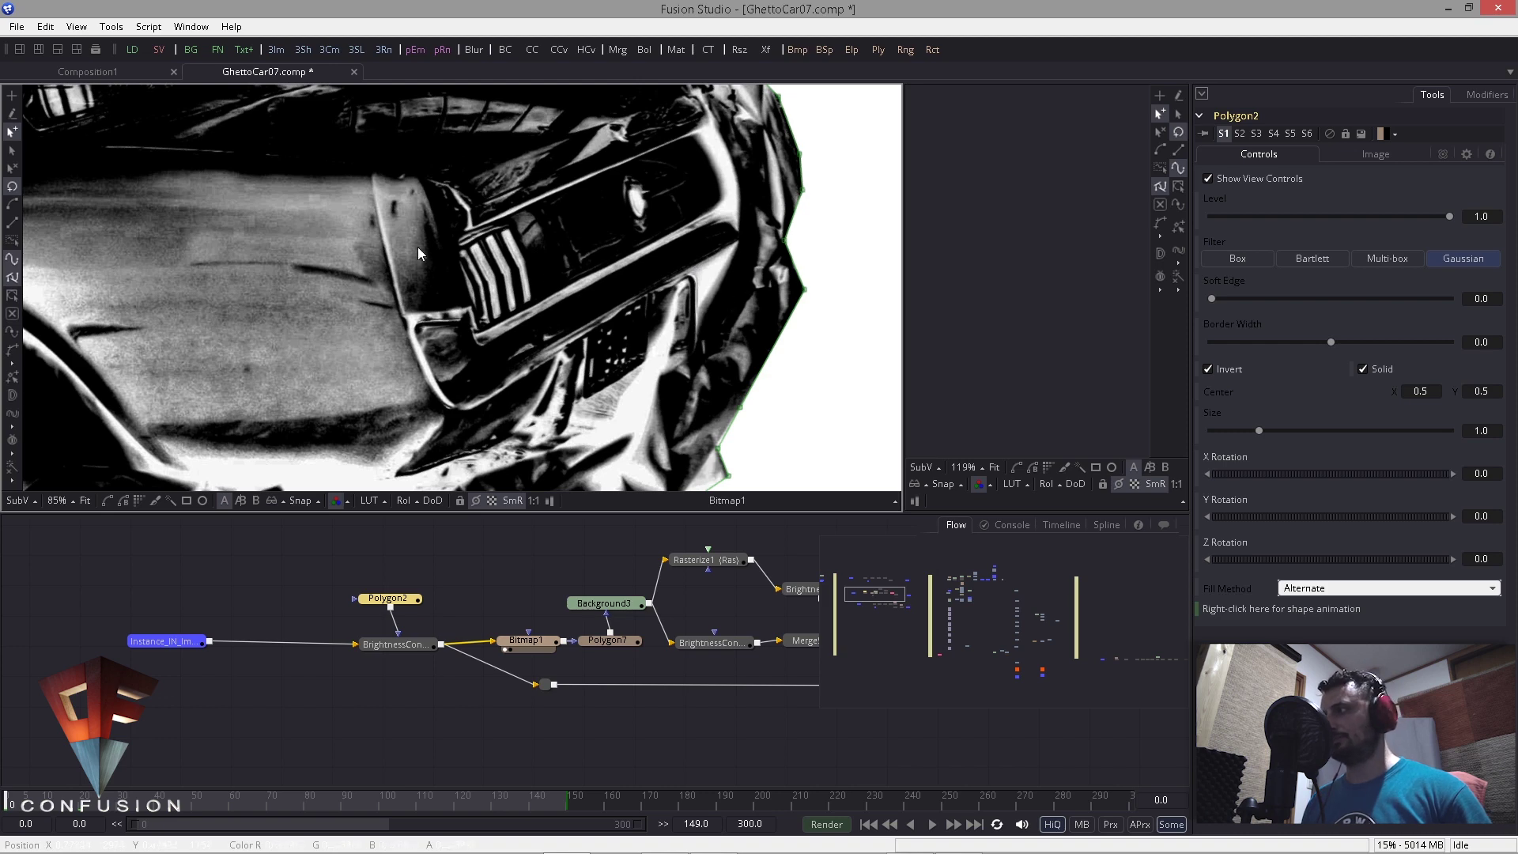
click(605, 641)
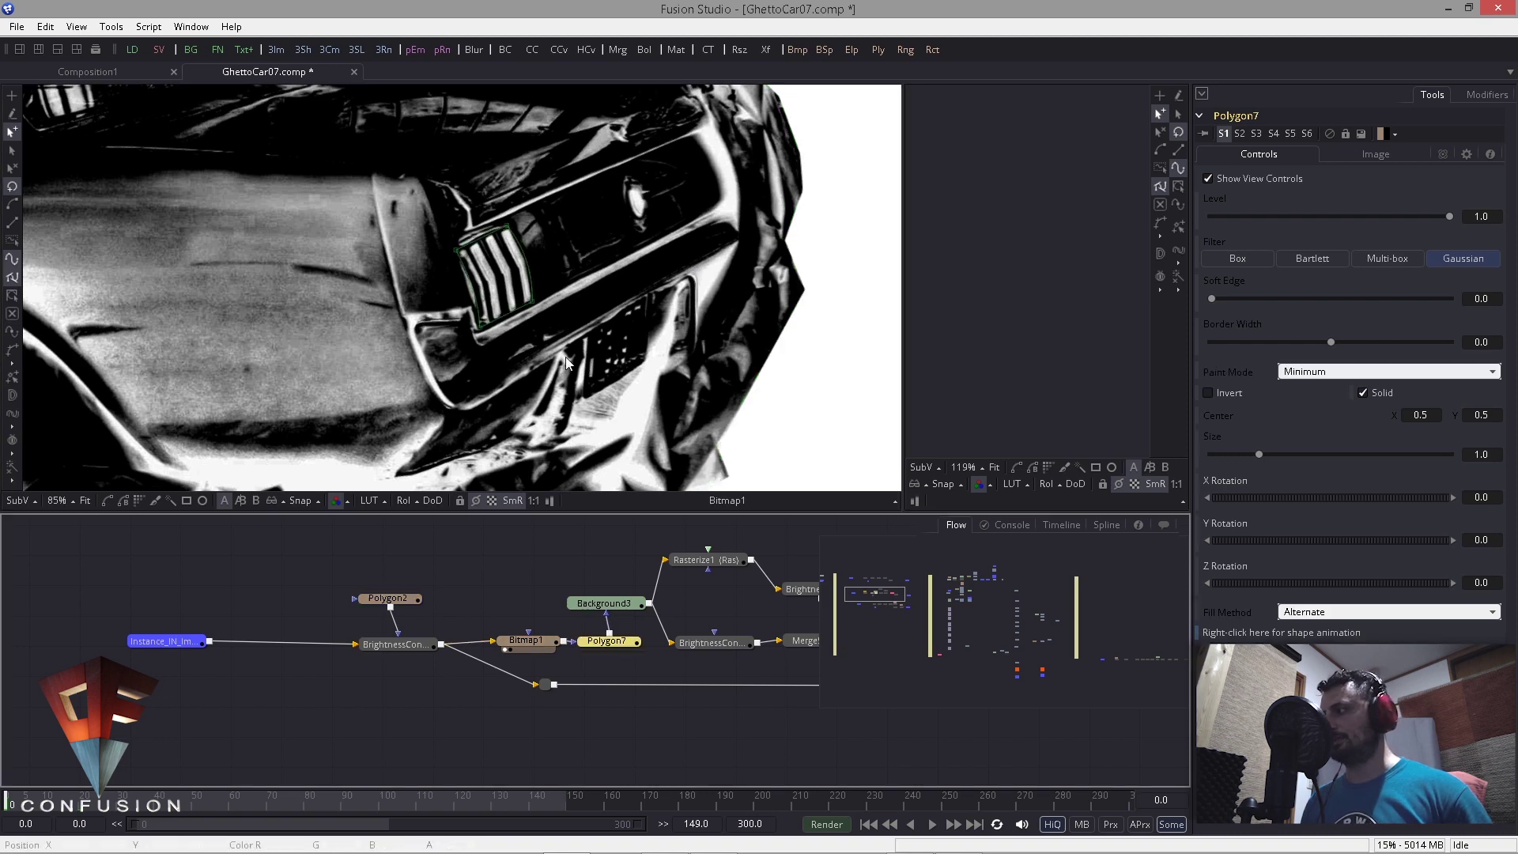
scroll(566, 363, down, 3)
scroll(613, 277, up, 5)
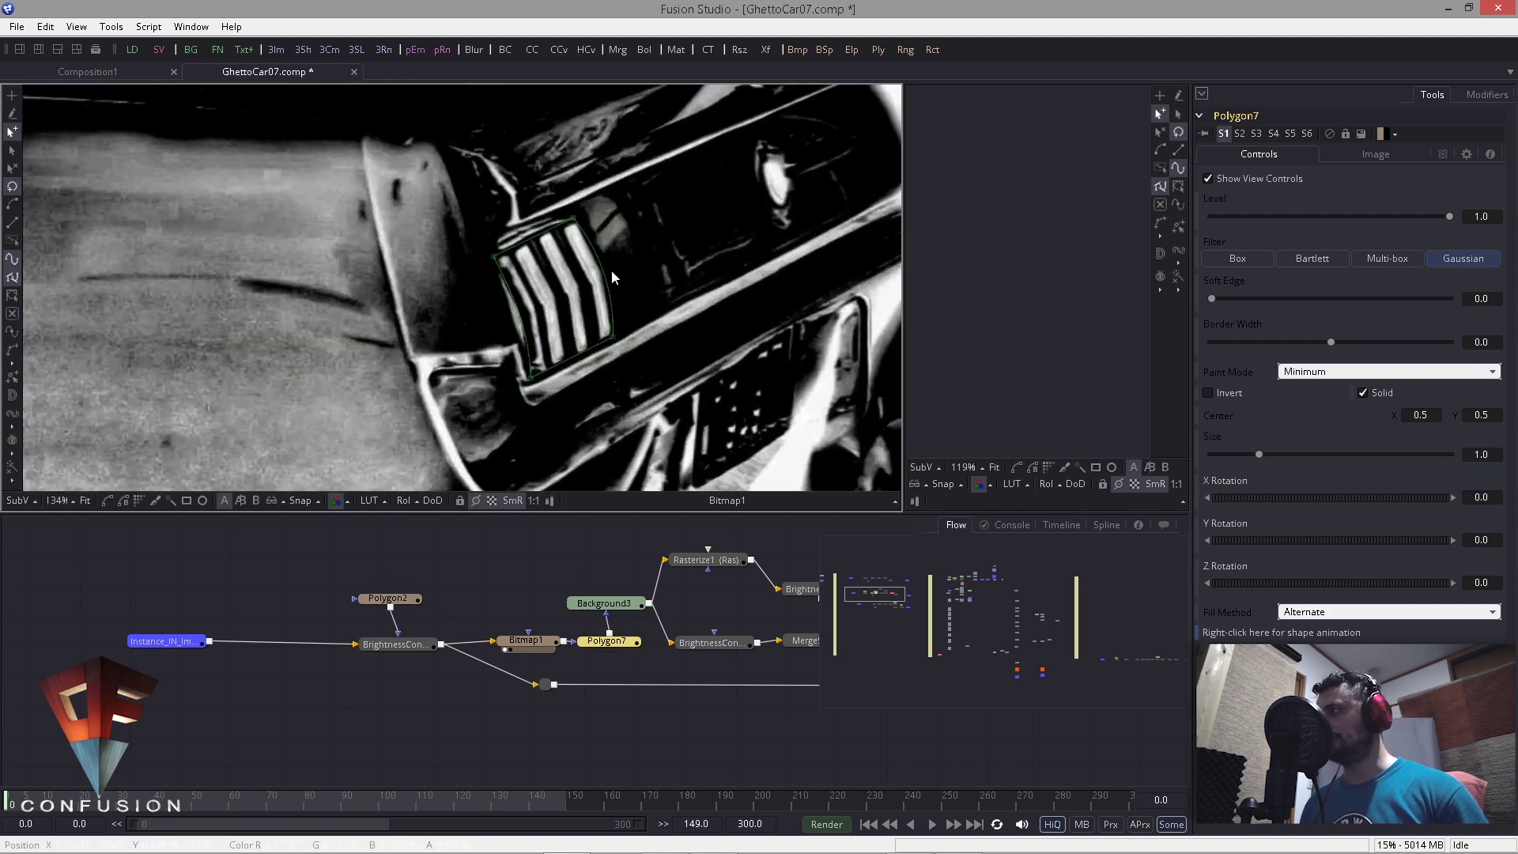
Step: View Background3's coloured tail-light stripes and the dotted version made by Rasterize1
drag(607, 605, 611, 371)
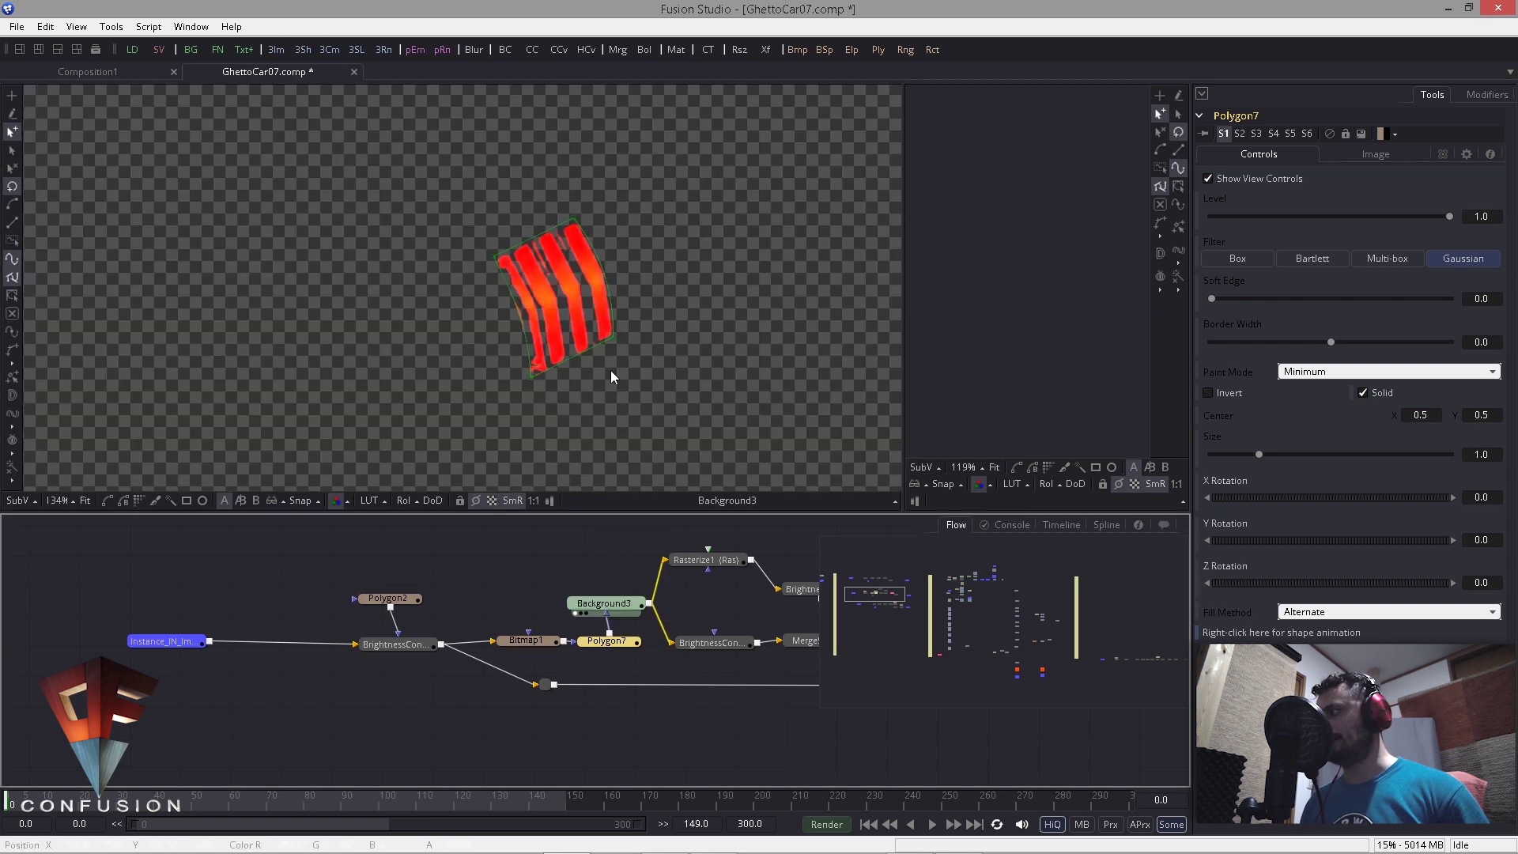
scroll(453, 315, down, 3)
scroll(704, 407, up, 6)
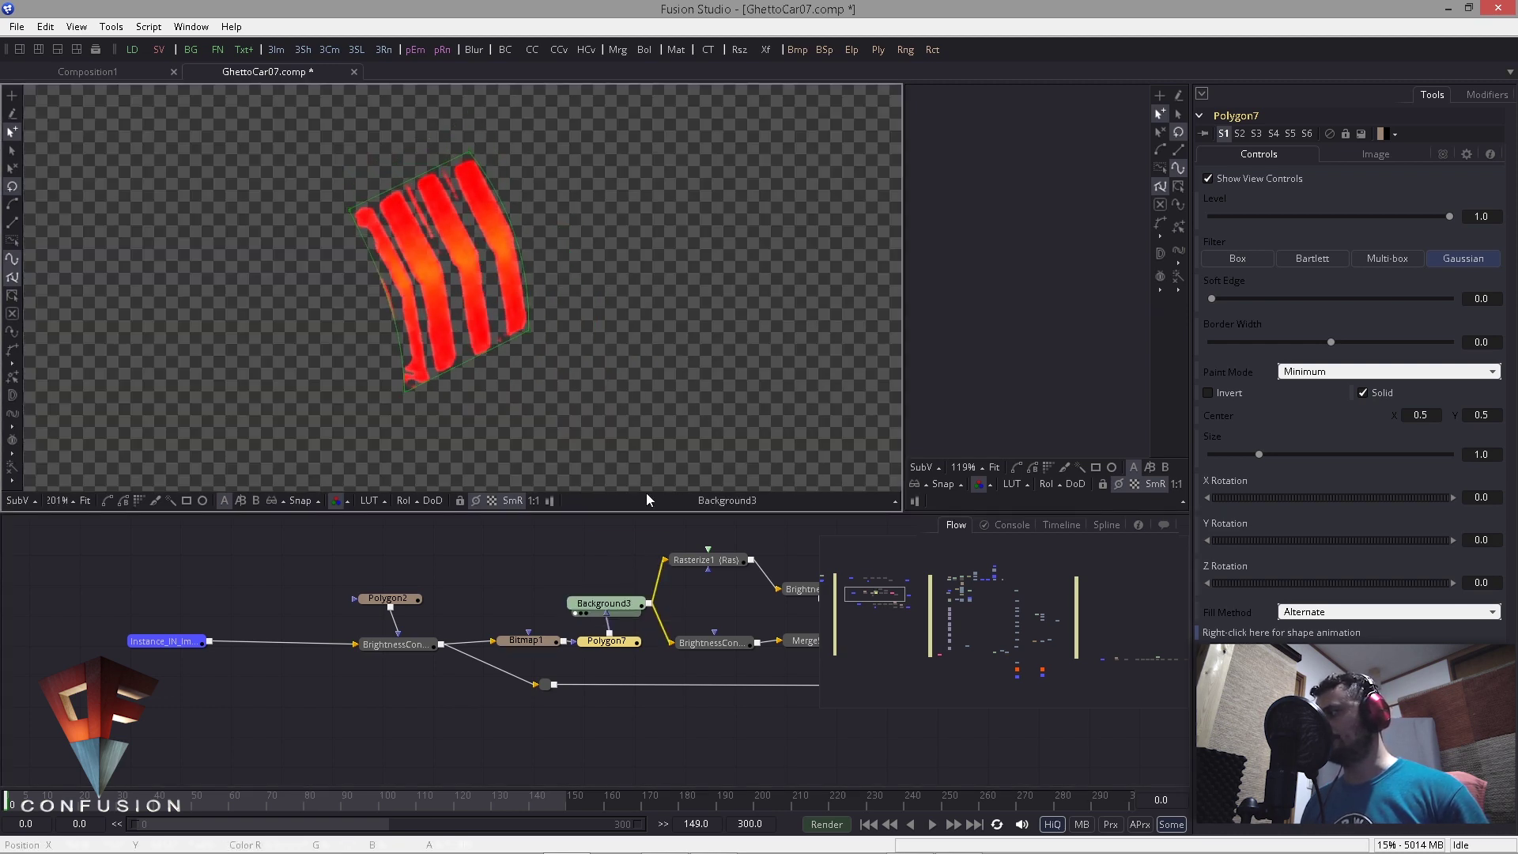
drag(724, 540, 498, 360)
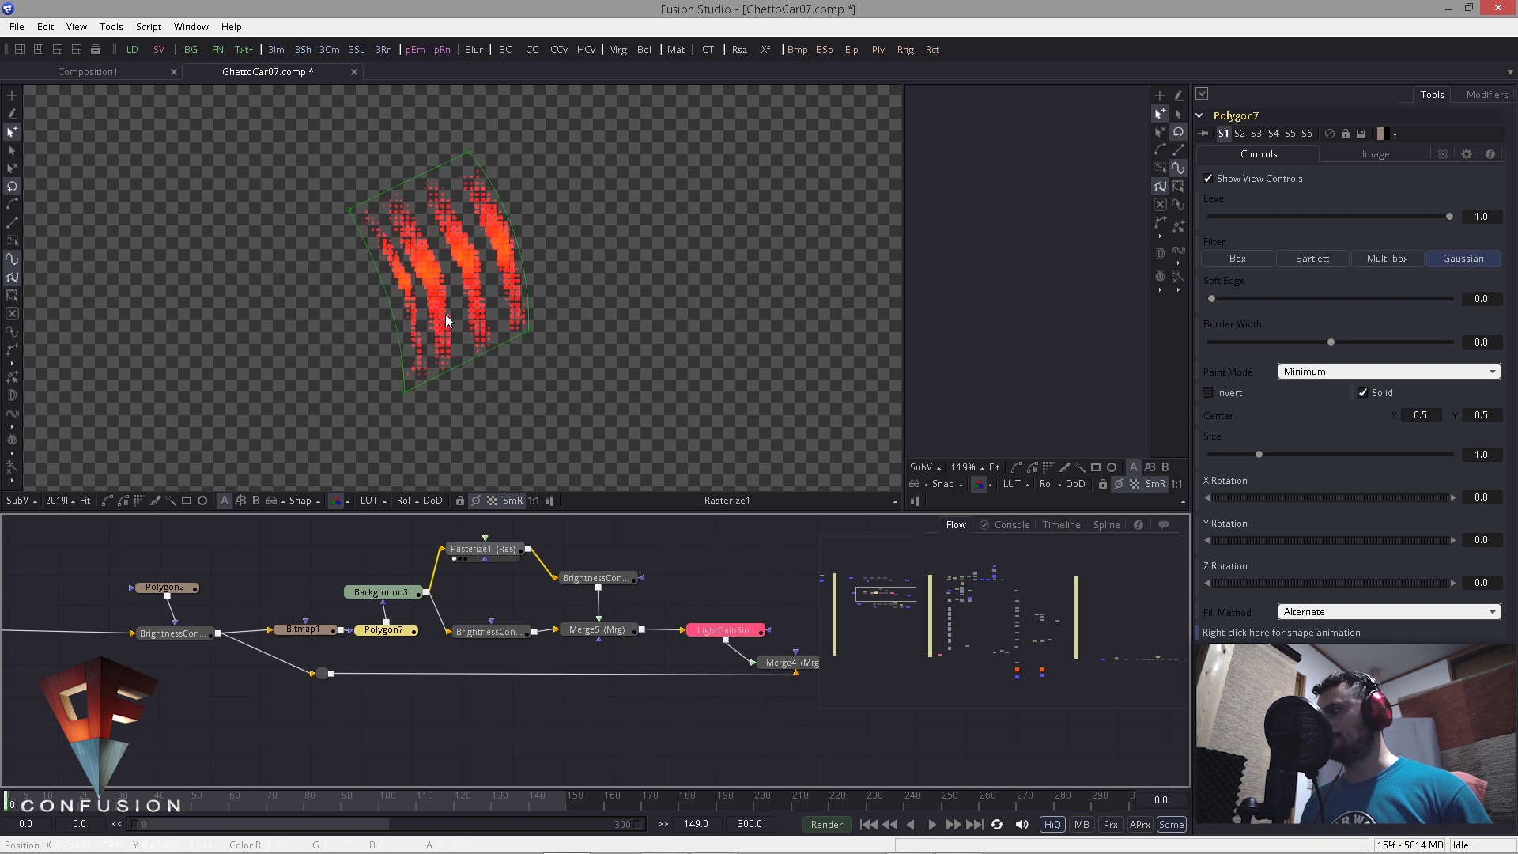
click(490, 655)
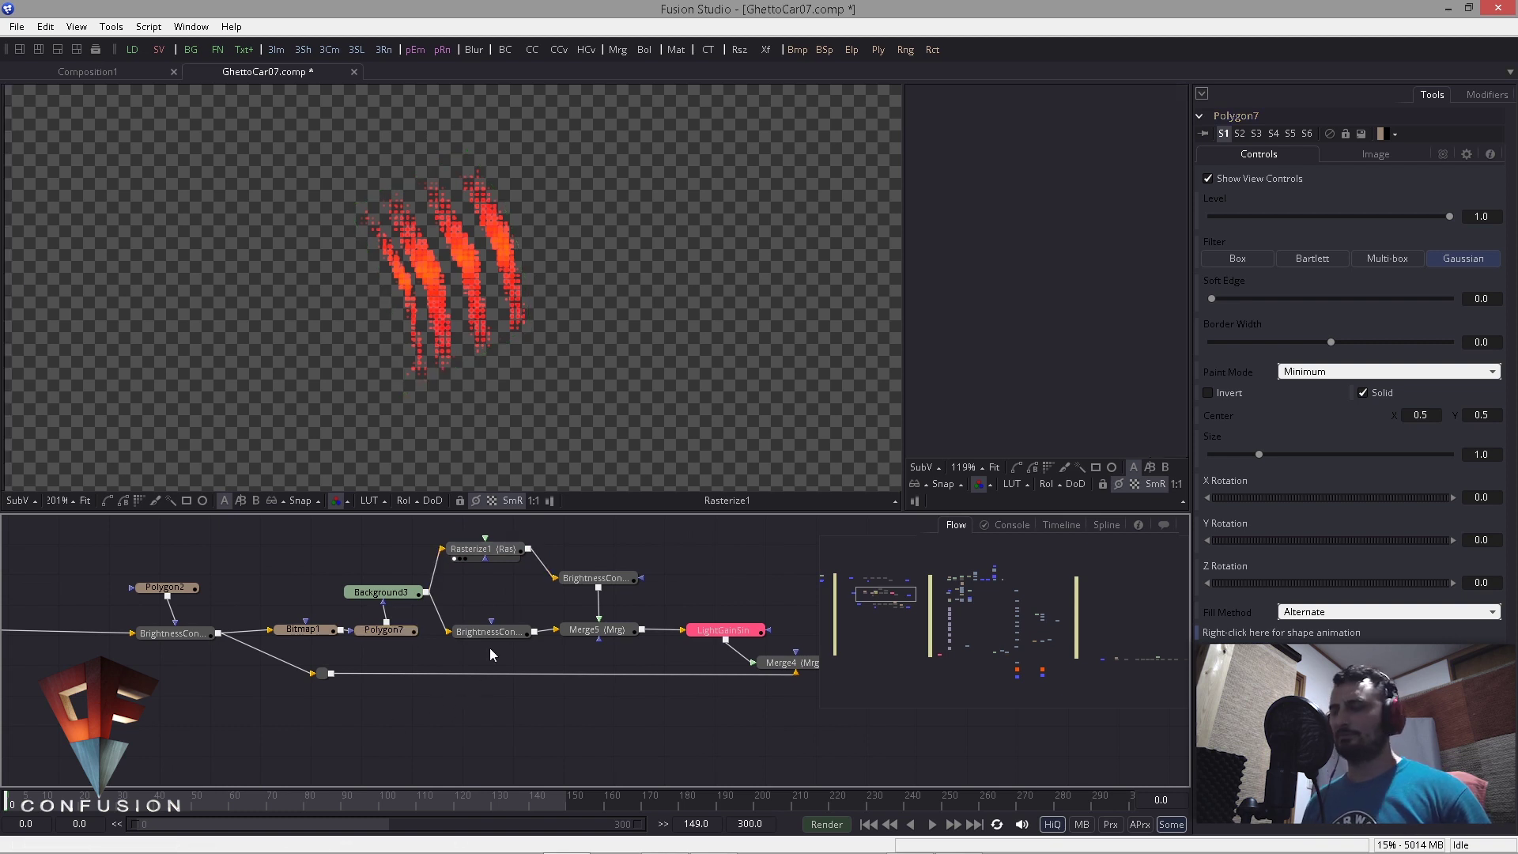
scroll(469, 308, up, 2)
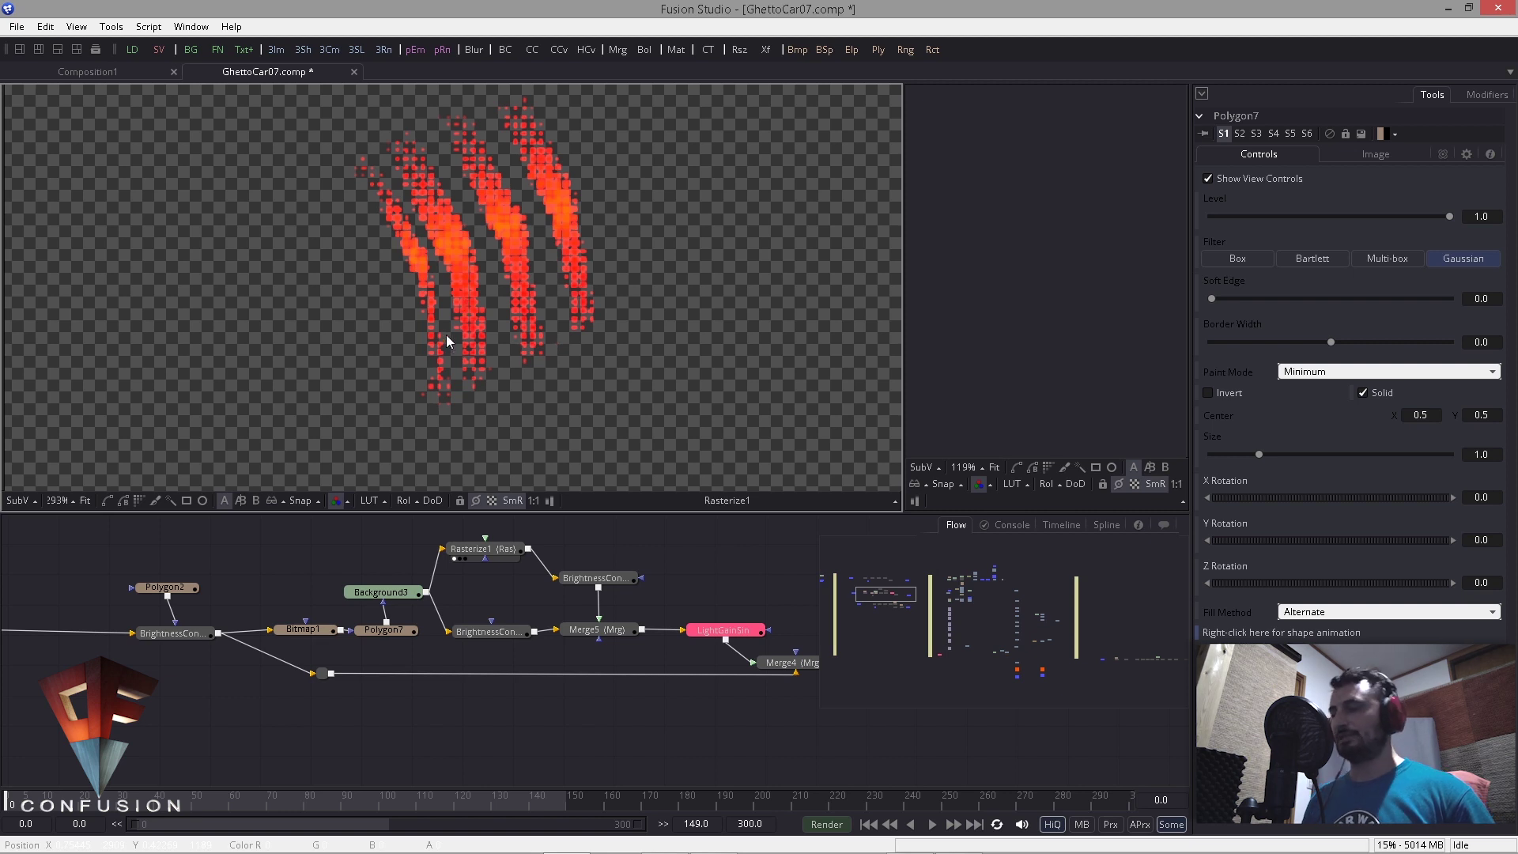
Step: Compare BrightnessContrast11_1's darkened stripes with Background3 and examine their combination with the rasterized dots in Merge5
drag(607, 574, 646, 586)
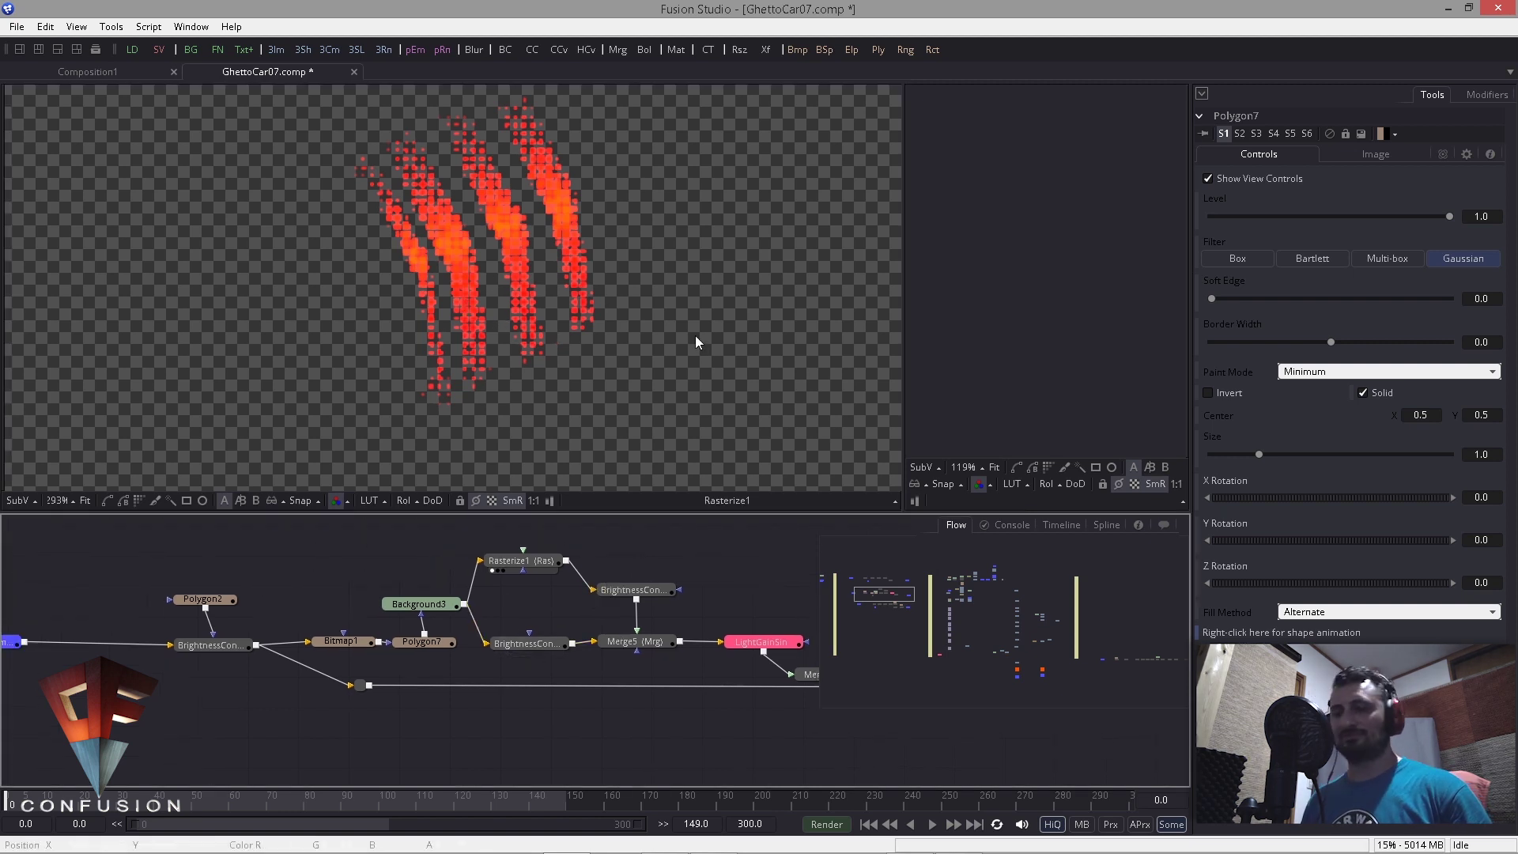
drag(539, 642, 526, 243)
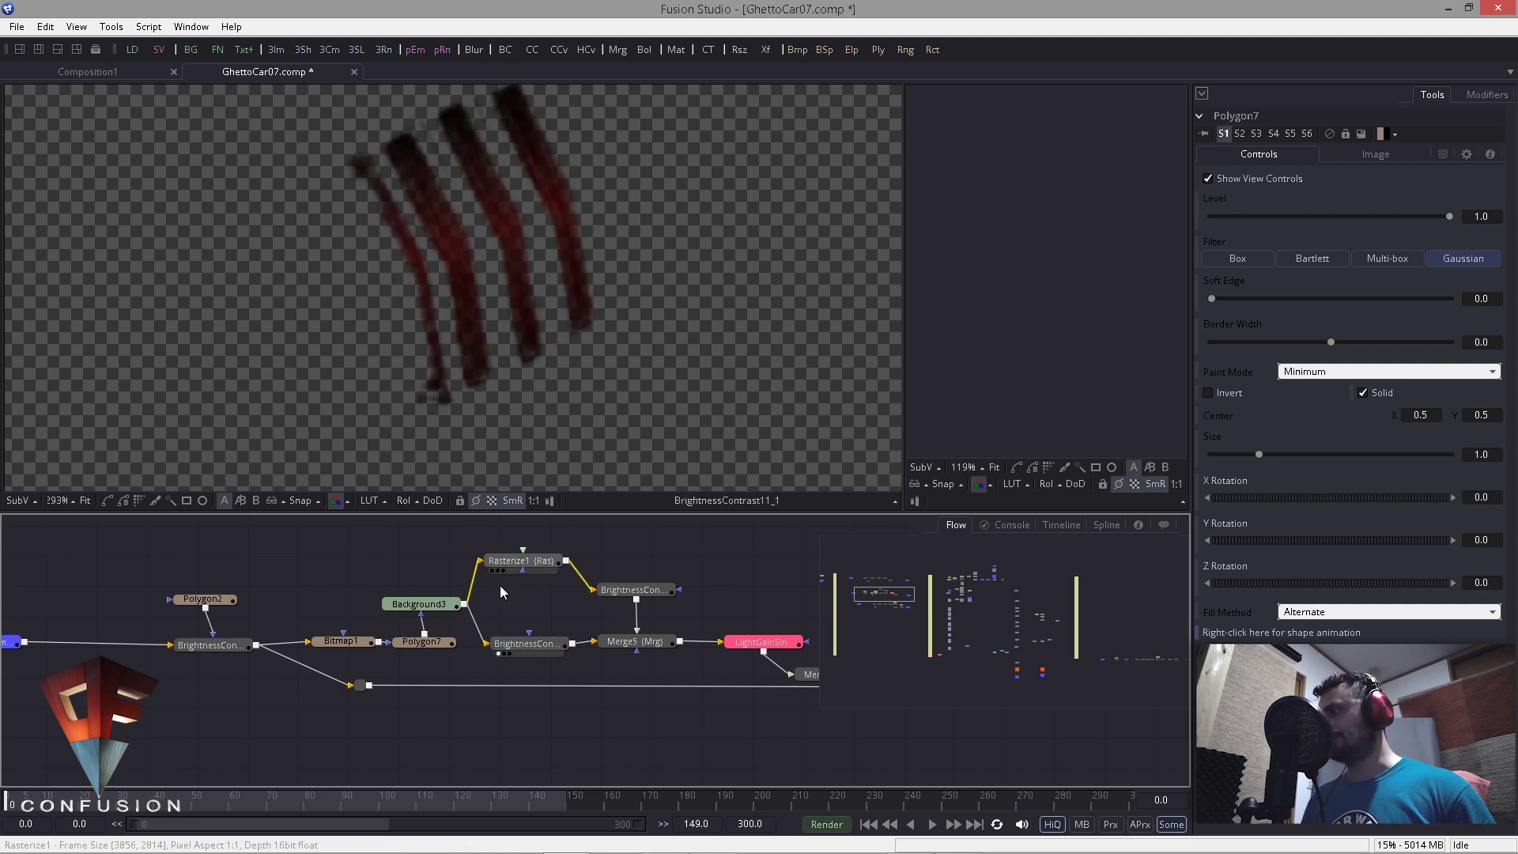
drag(522, 637, 521, 637)
drag(421, 609, 446, 328)
drag(546, 642, 505, 340)
click(628, 656)
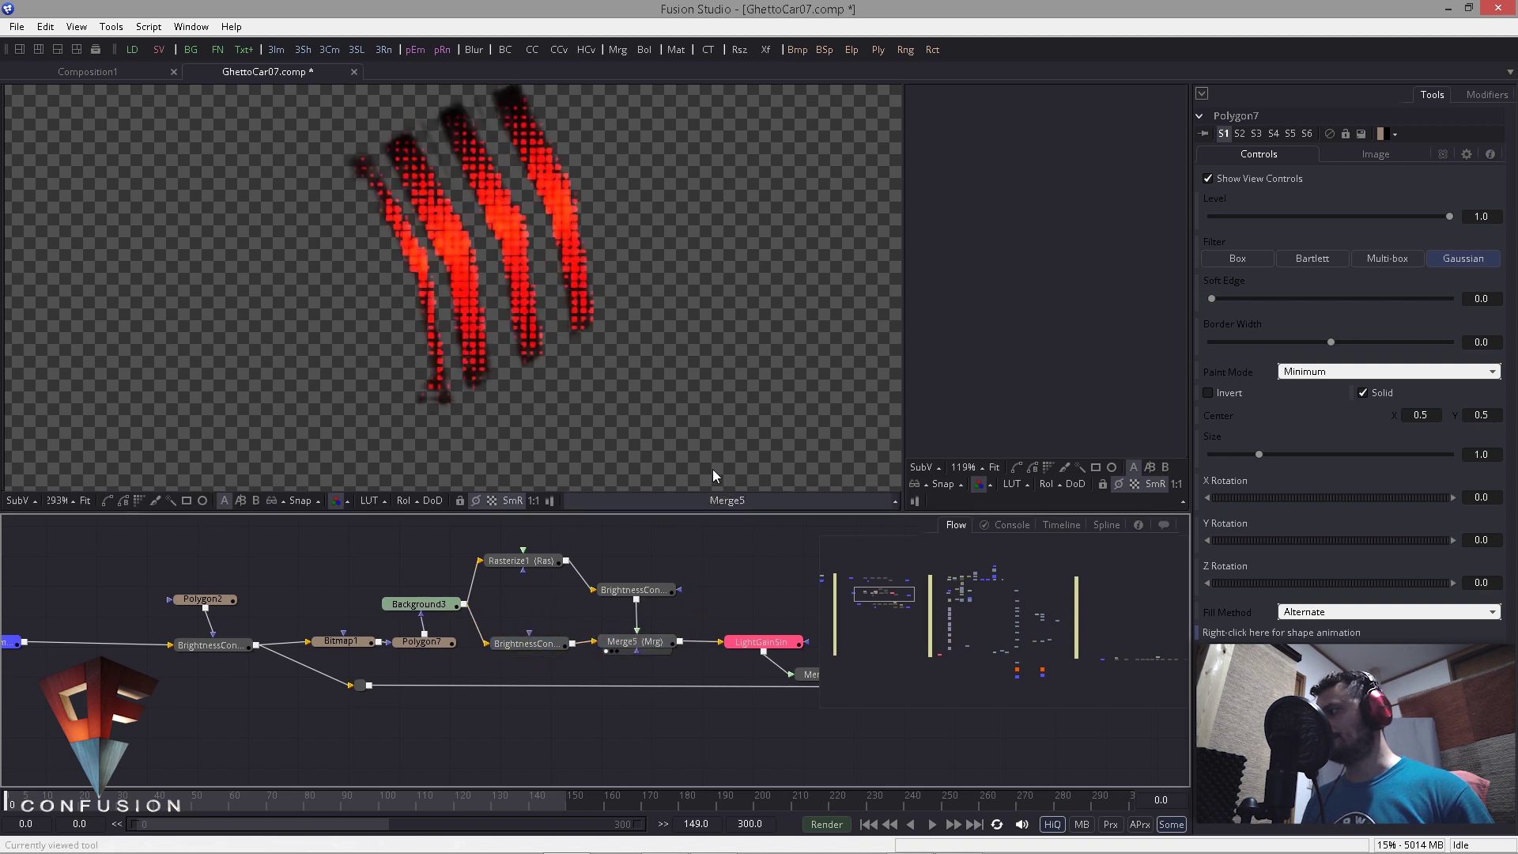
scroll(349, 254, down, 3)
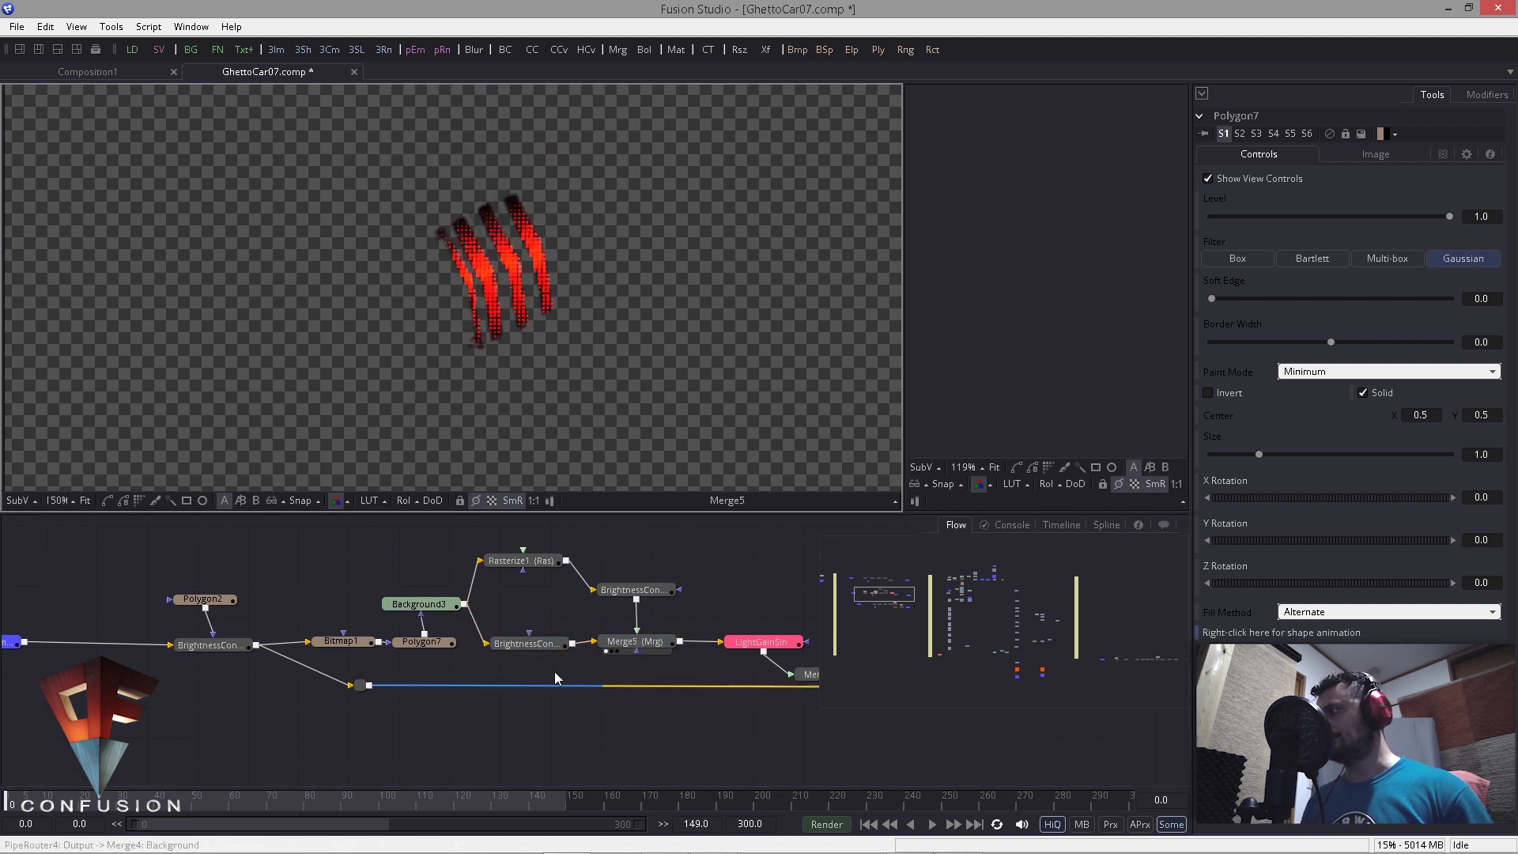
scroll(490, 229, up, 3)
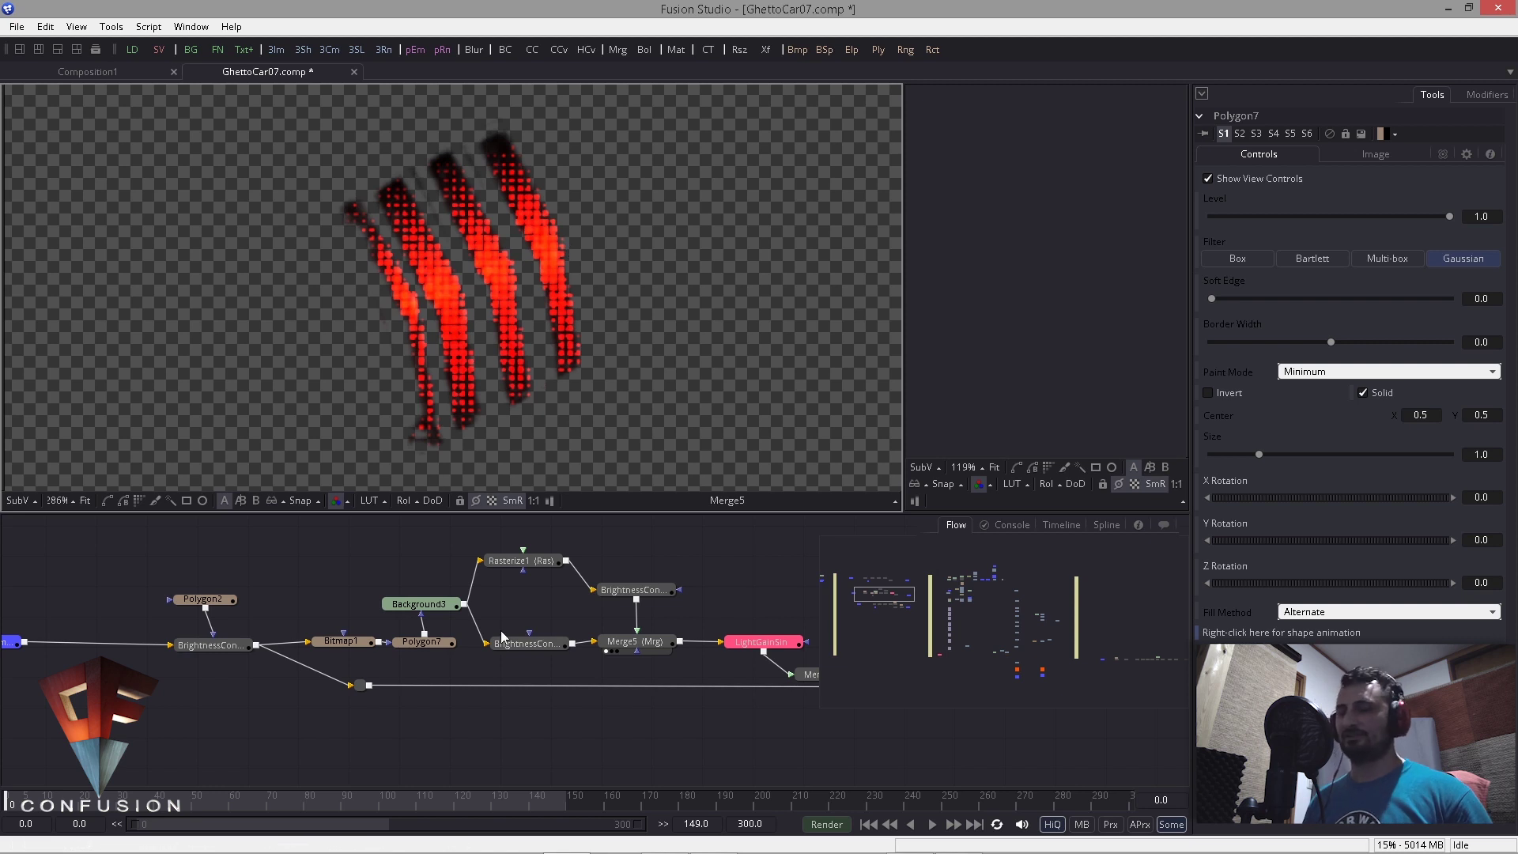
Step: Open LightGainSin, view its brightened result and examine its Gain expression floor(time/200+sin(time*5))*0.5+5
drag(761, 645, 569, 633)
scroll(568, 632, up, 1)
click(594, 631)
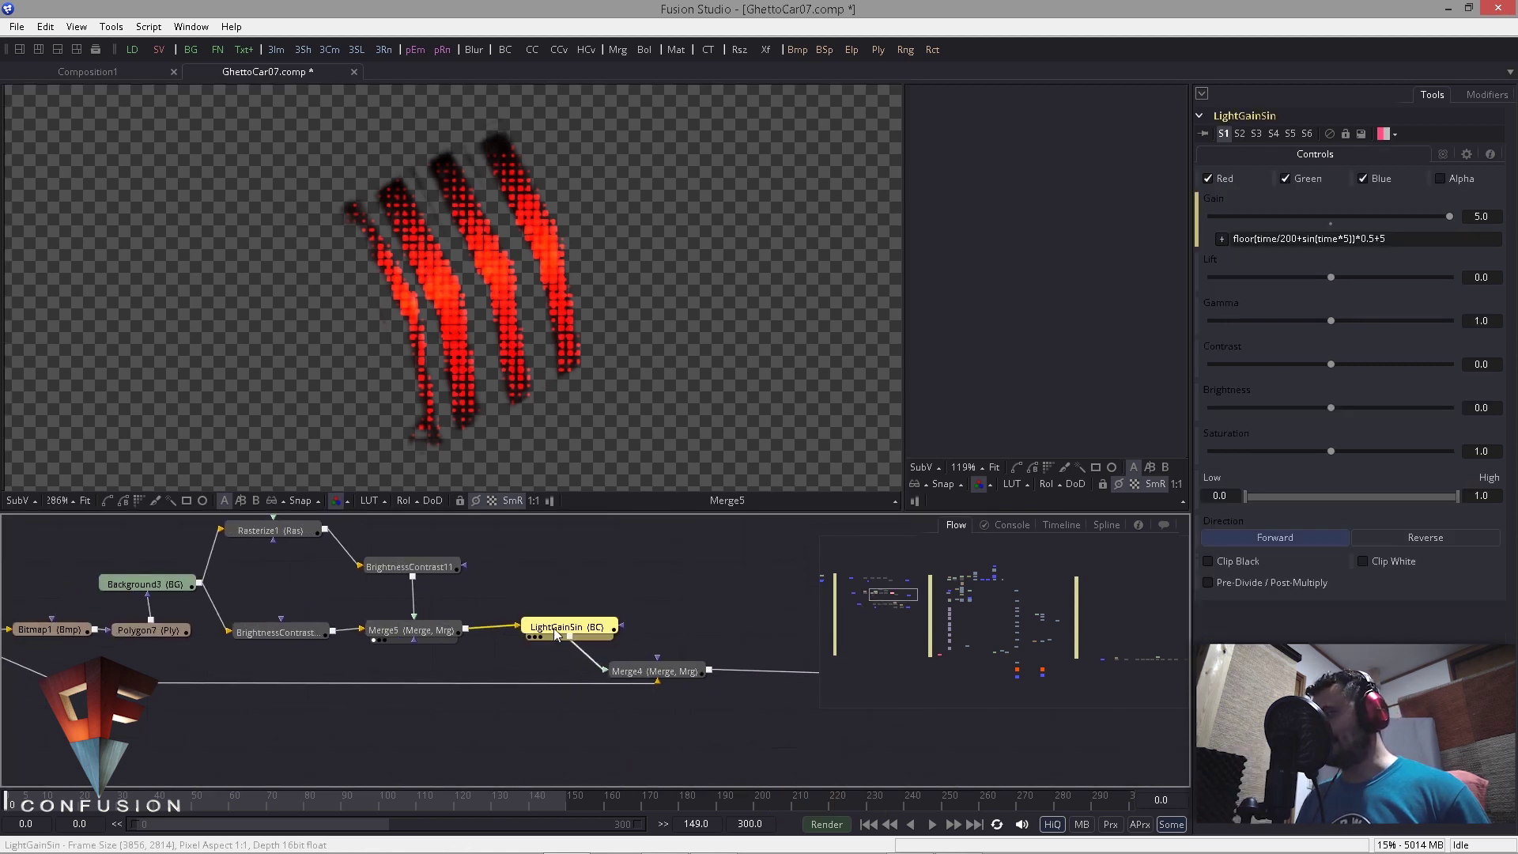
drag(605, 411, 631, 269)
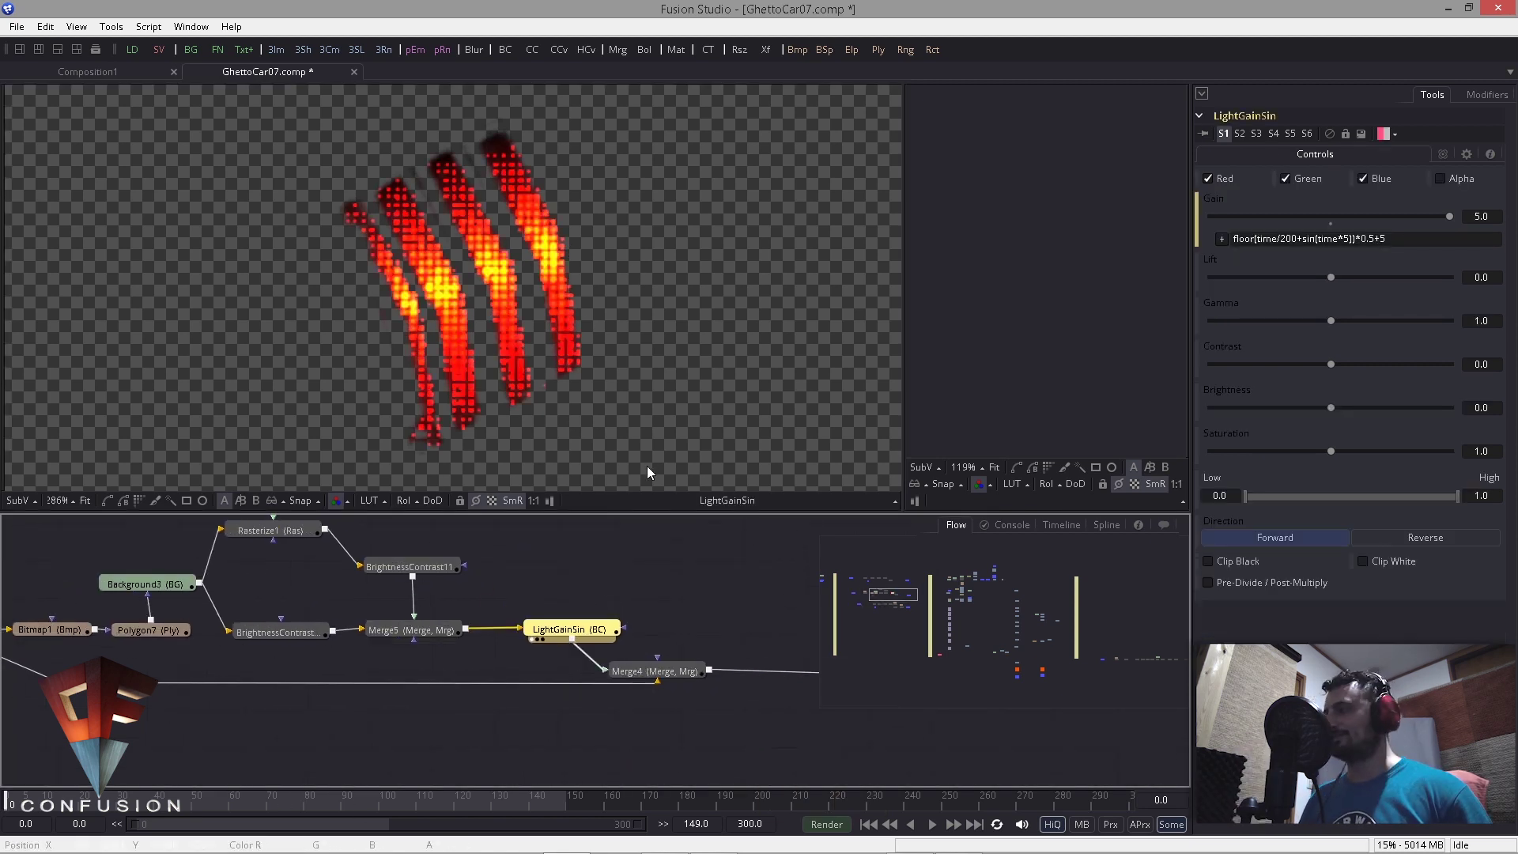
drag(1447, 234, 1137, 237)
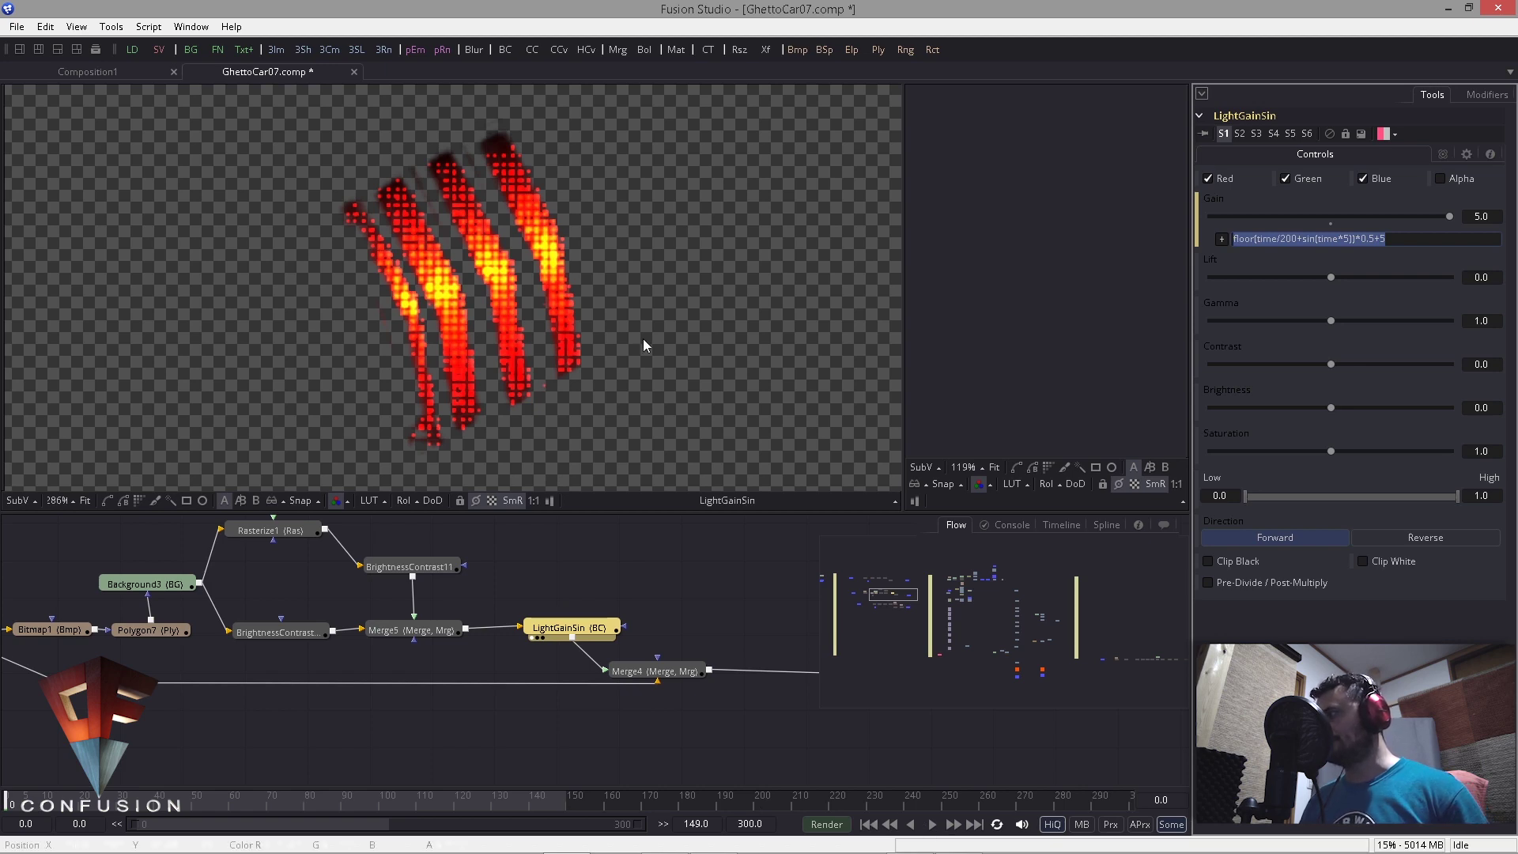
Step: Turn on the main viewer's sub-view over the enlarged LightGainSin stripes and set it to Color Inspector
scroll(502, 239, up, 3)
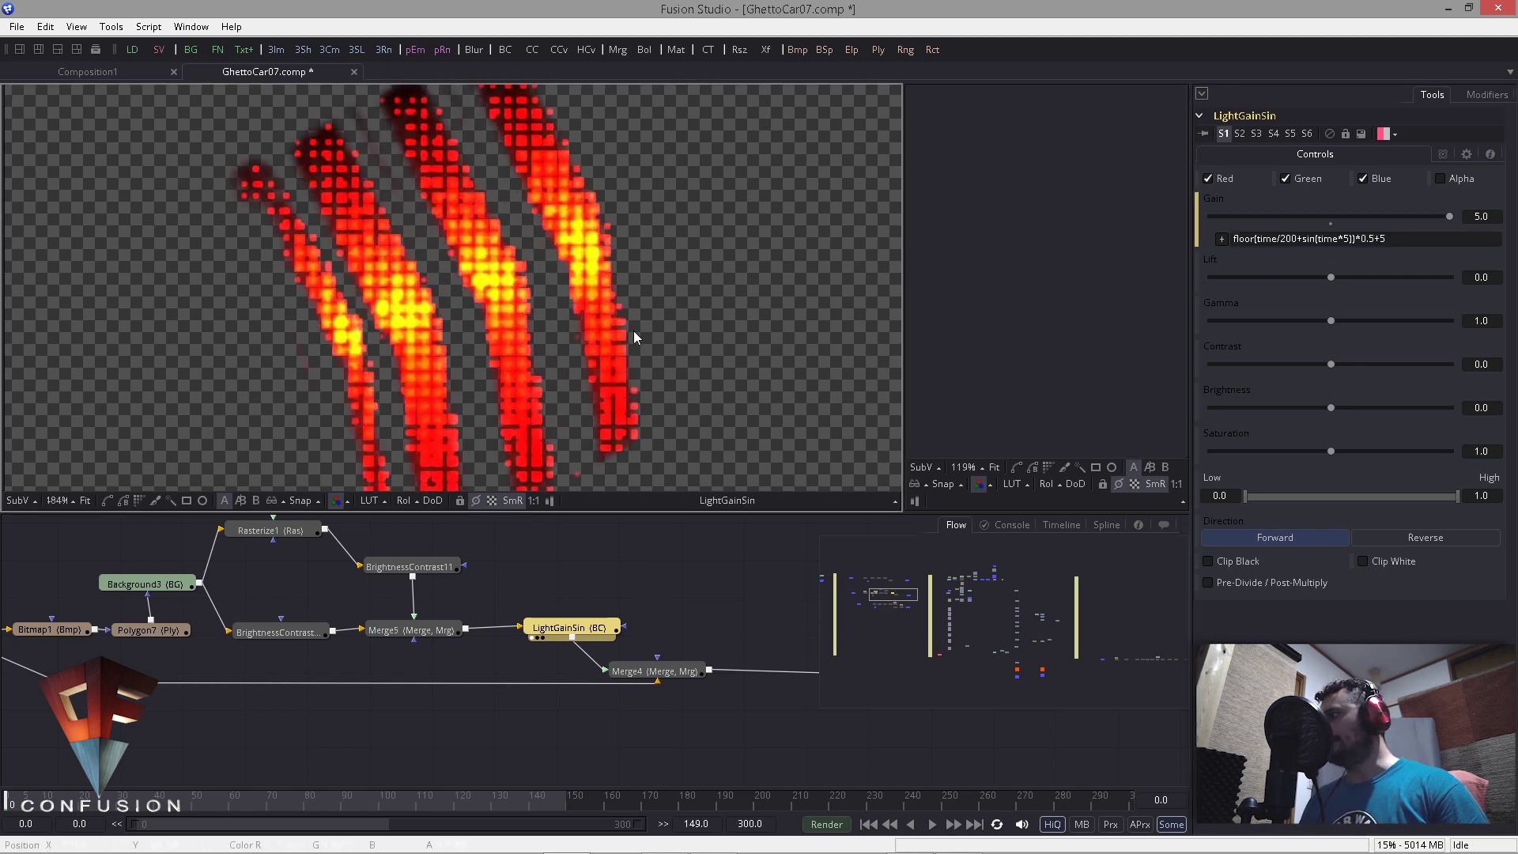
drag(633, 330, 735, 320)
scroll(633, 278, up, 1)
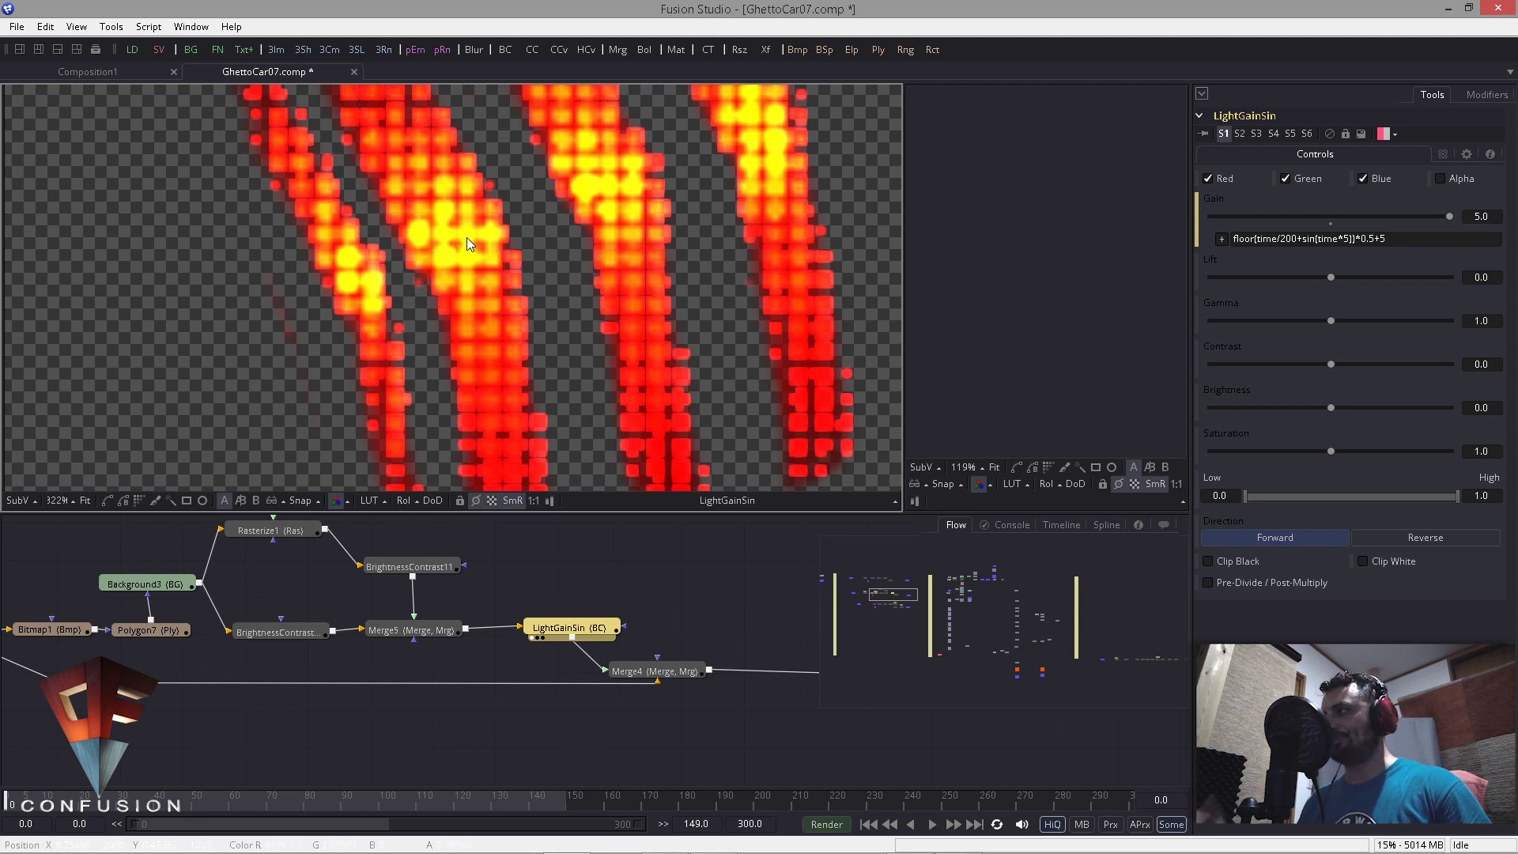
click(20, 501)
click(35, 502)
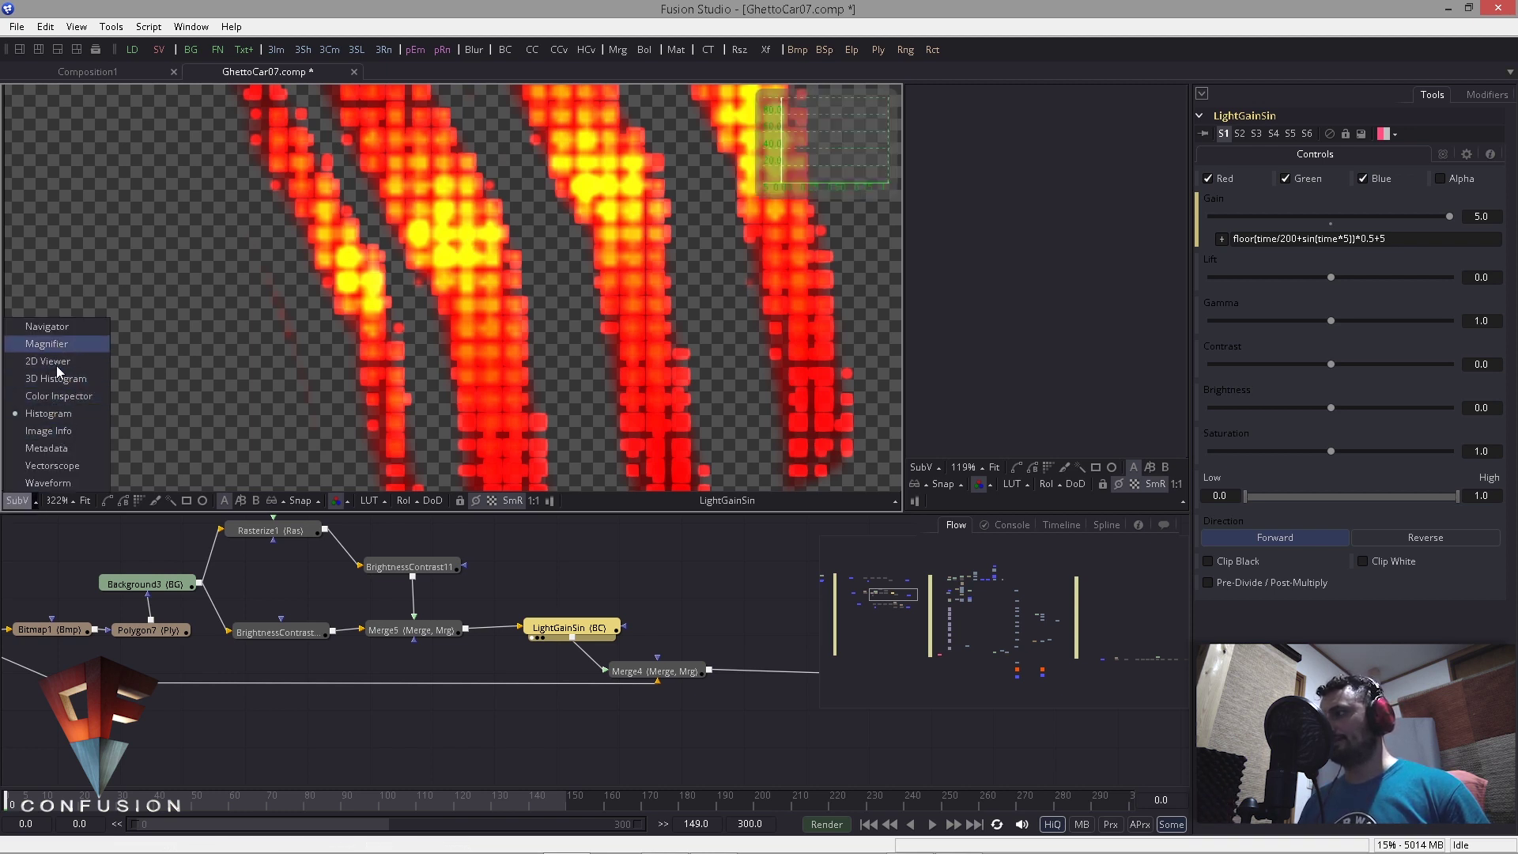
click(56, 397)
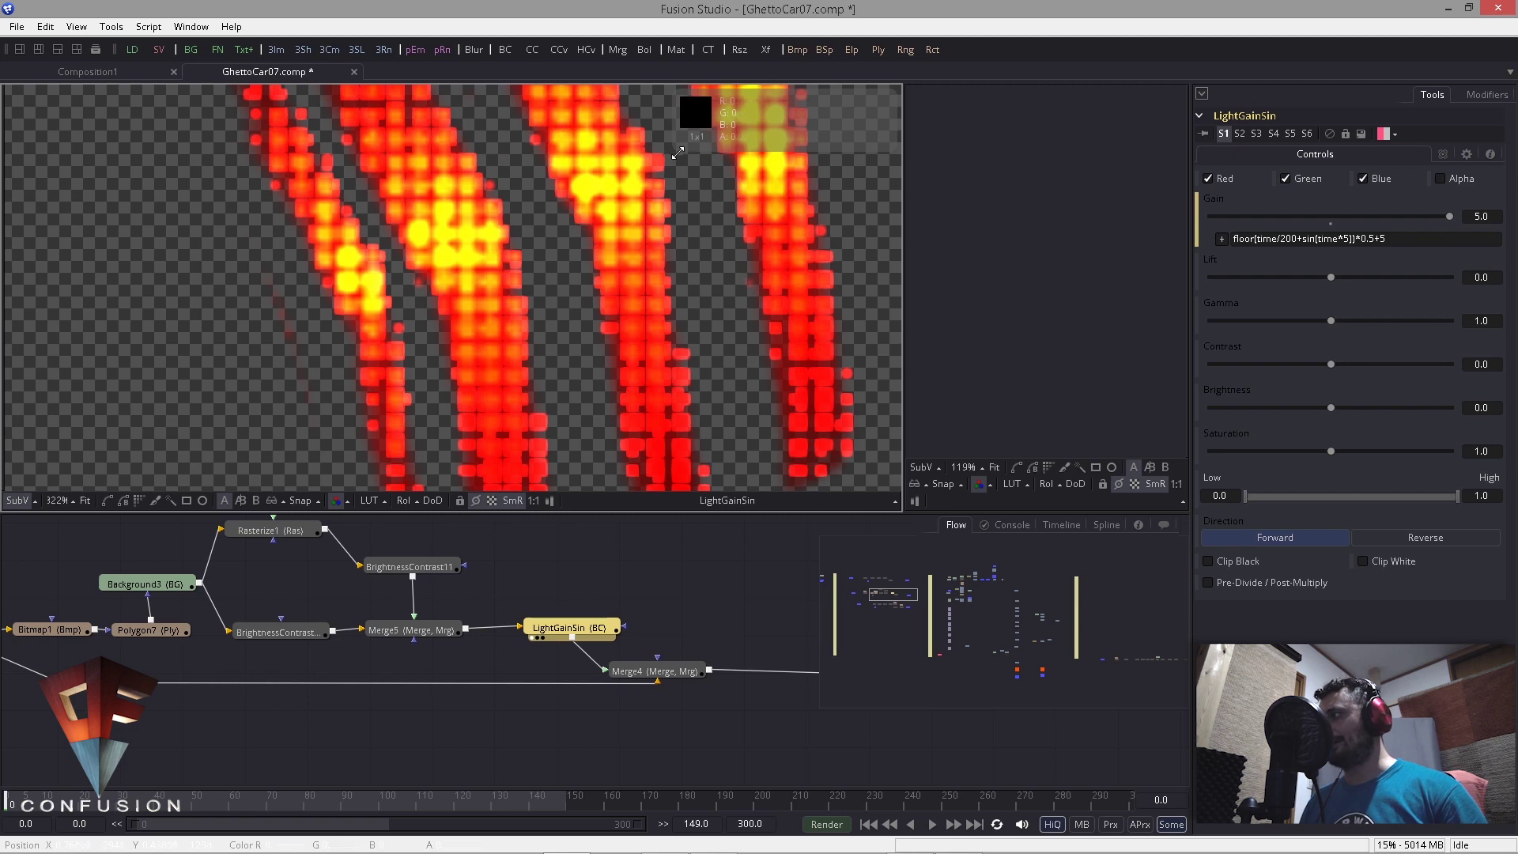
Step: Inspect the pixel colour values of LightGainSin's glowing stripes with the Color Inspector
drag(612, 213, 426, 221)
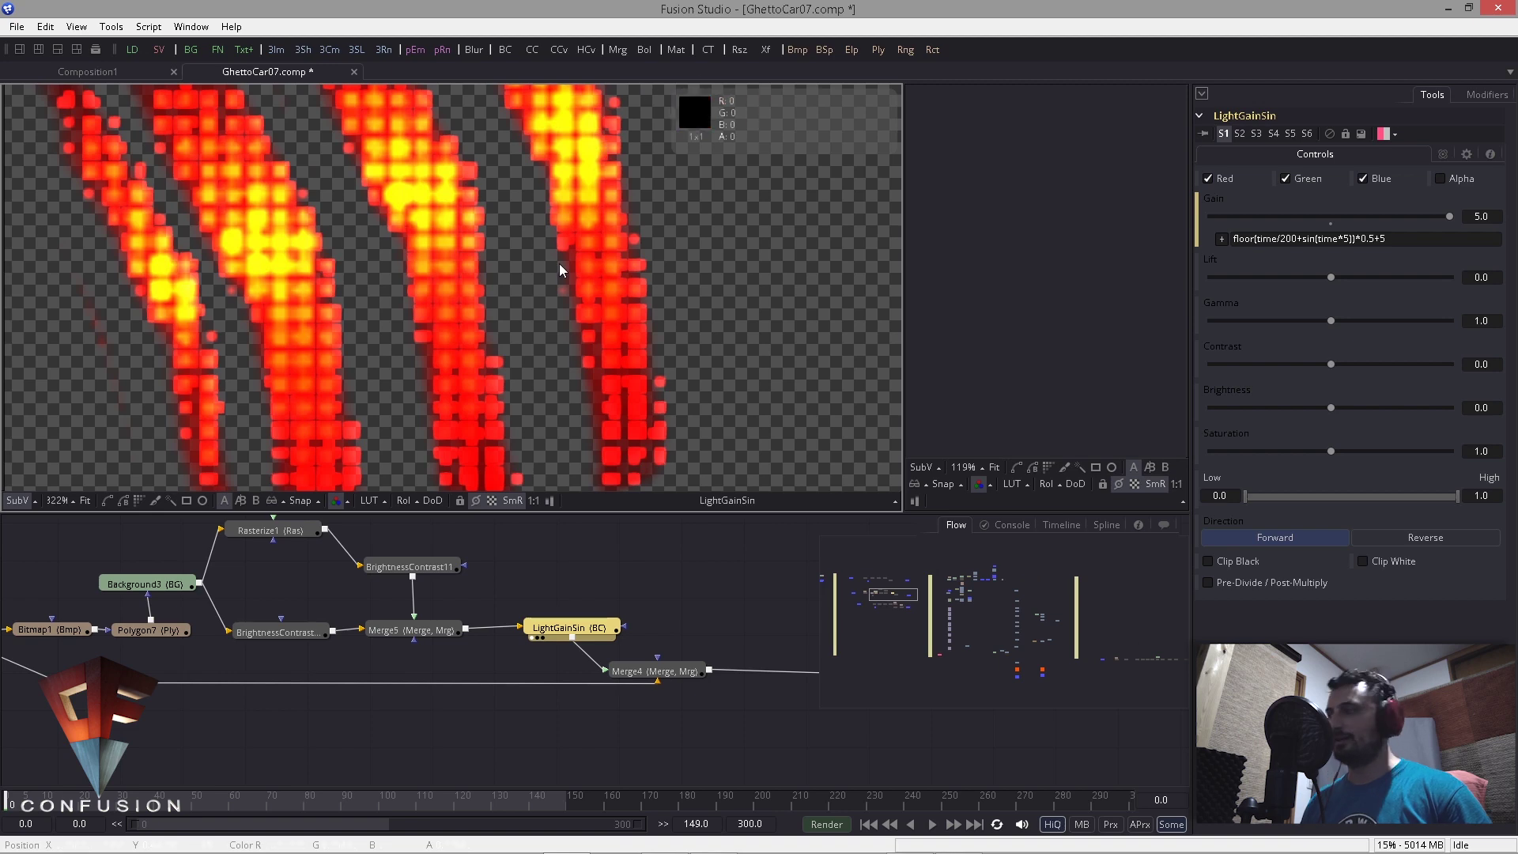
scroll(315, 234, up, 1)
scroll(391, 226, down, 6)
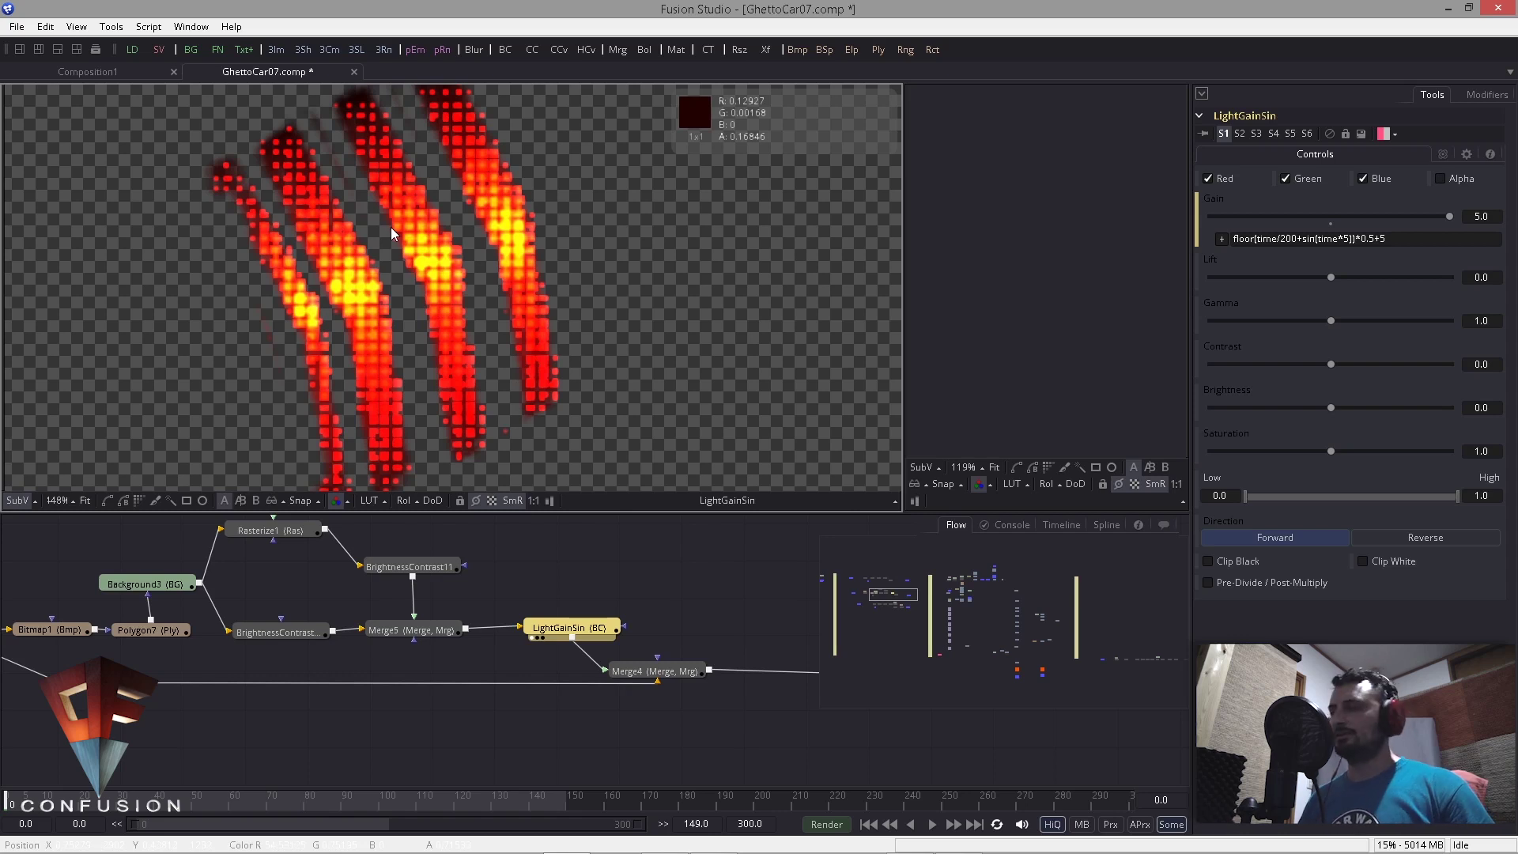
Step: View Merge4 and examine the rasterized tail light composited over the whole isolated car
drag(658, 675, 571, 633)
click(507, 666)
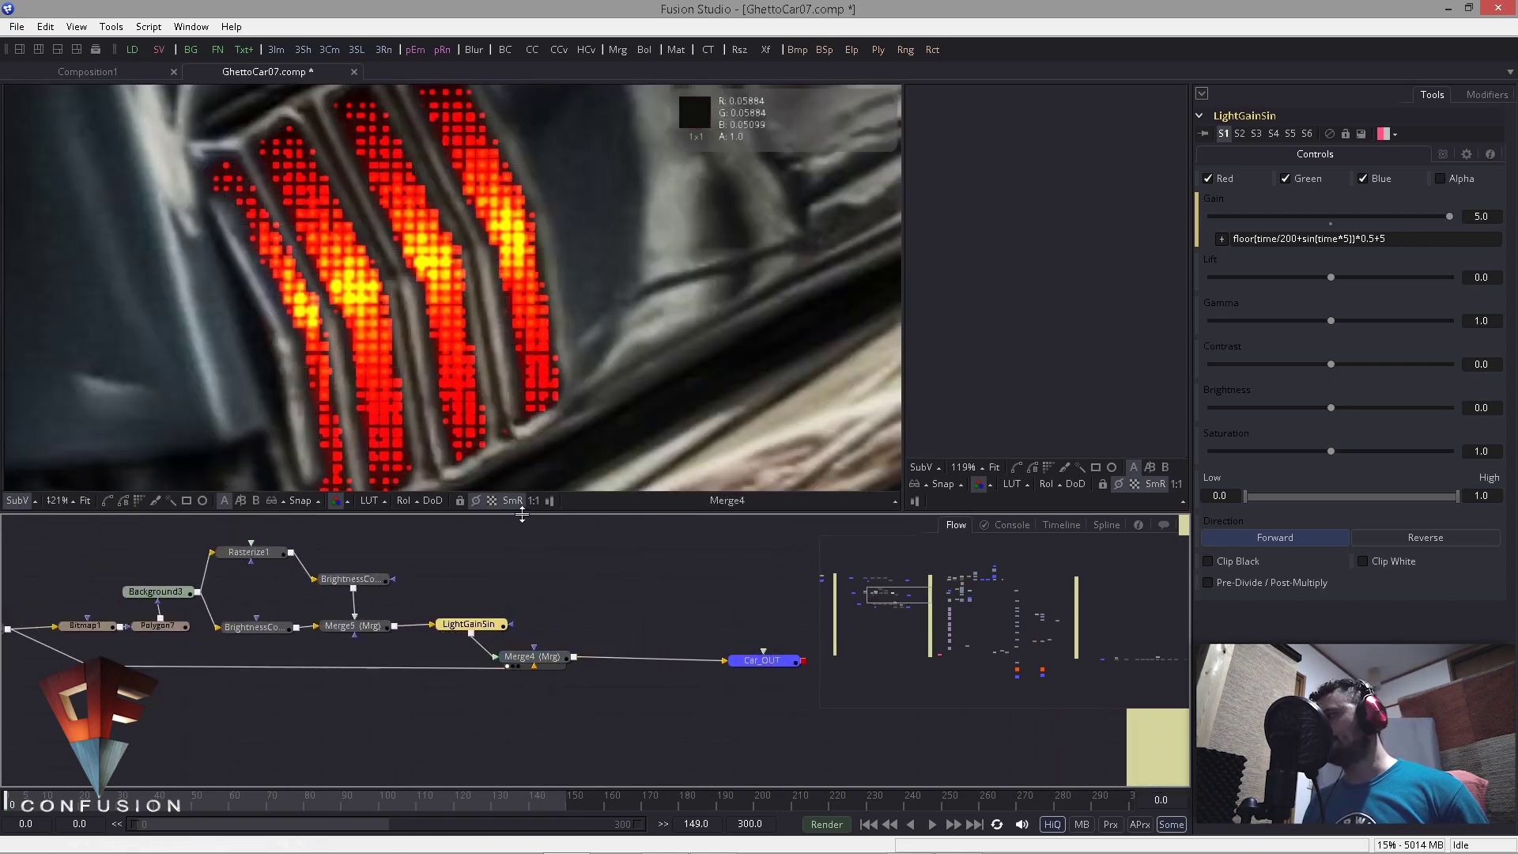
drag(532, 316, 495, 359)
scroll(315, 267, down, 3)
scroll(495, 359, down, 2)
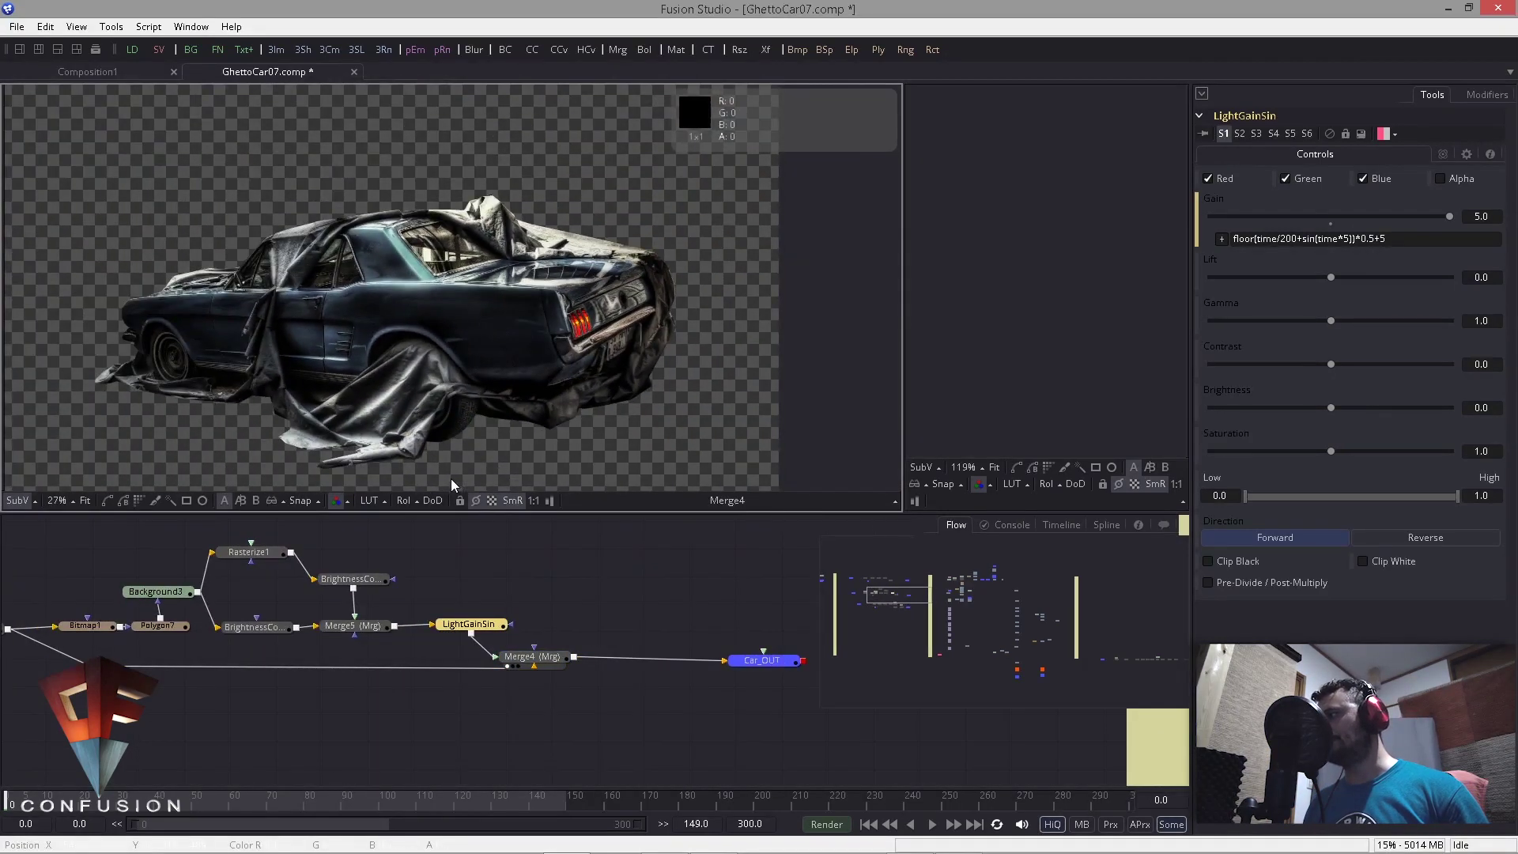
Step: Locate the ends of the two upper branches by selecting the Car_OUT and Image_OUT_1 nodes
drag(457, 716, 396, 751)
scroll(433, 658, down, 3)
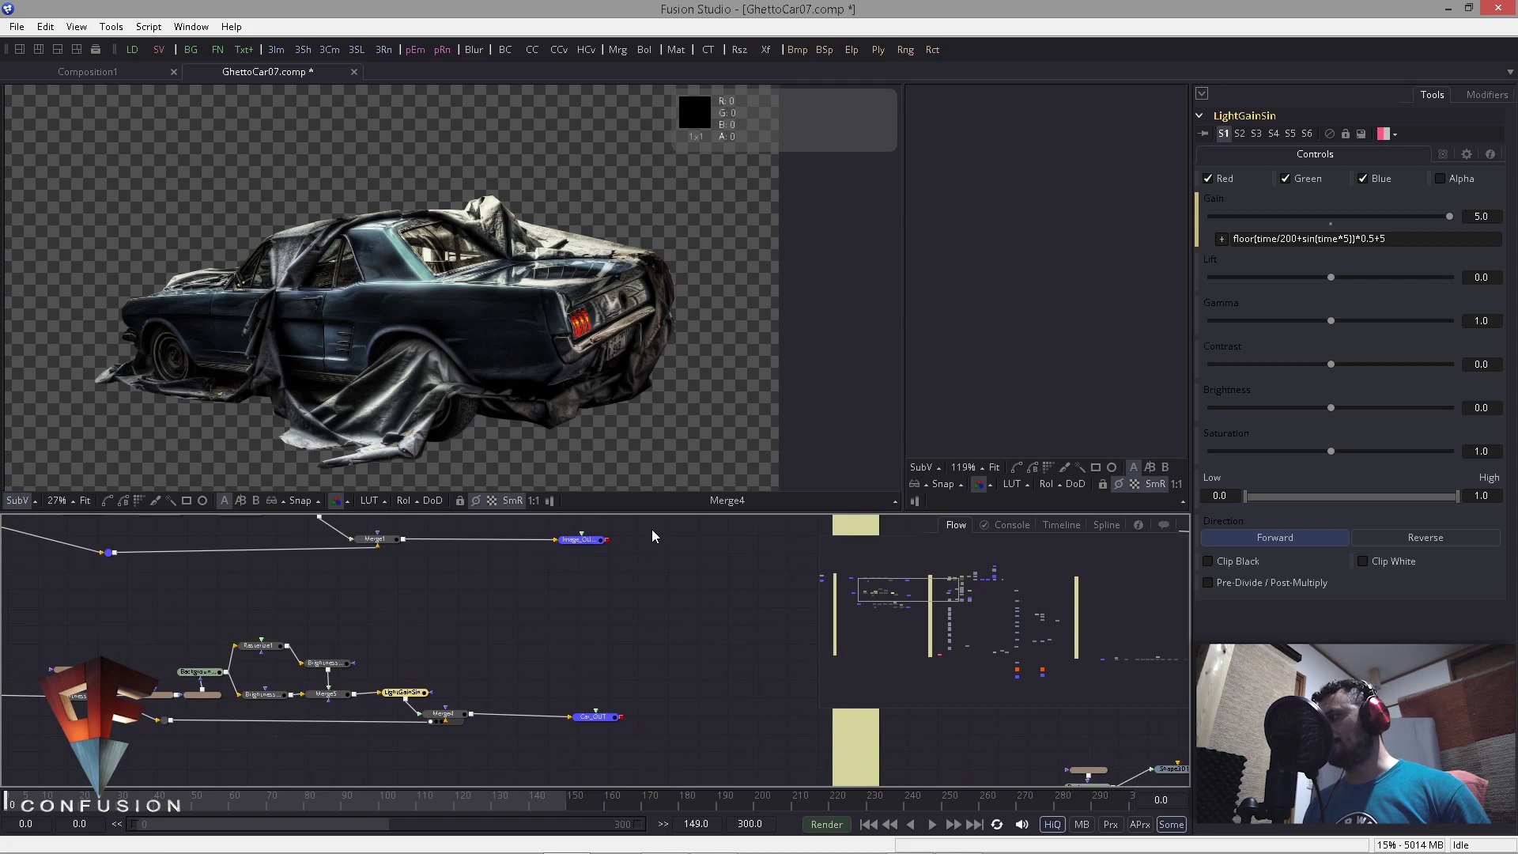
drag(651, 529, 586, 718)
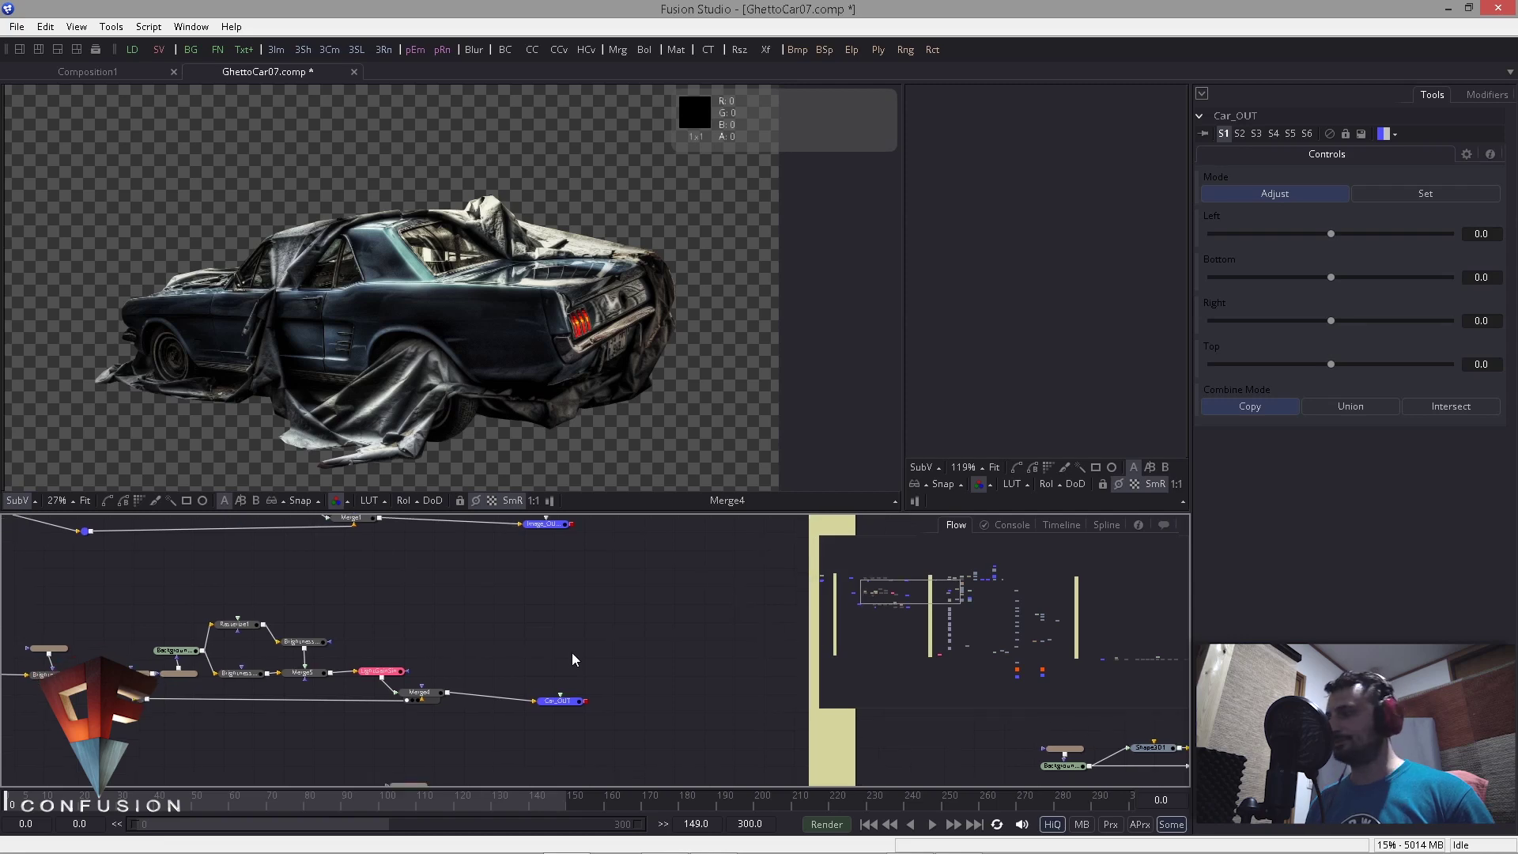
click(553, 528)
scroll(700, 561, down, 2)
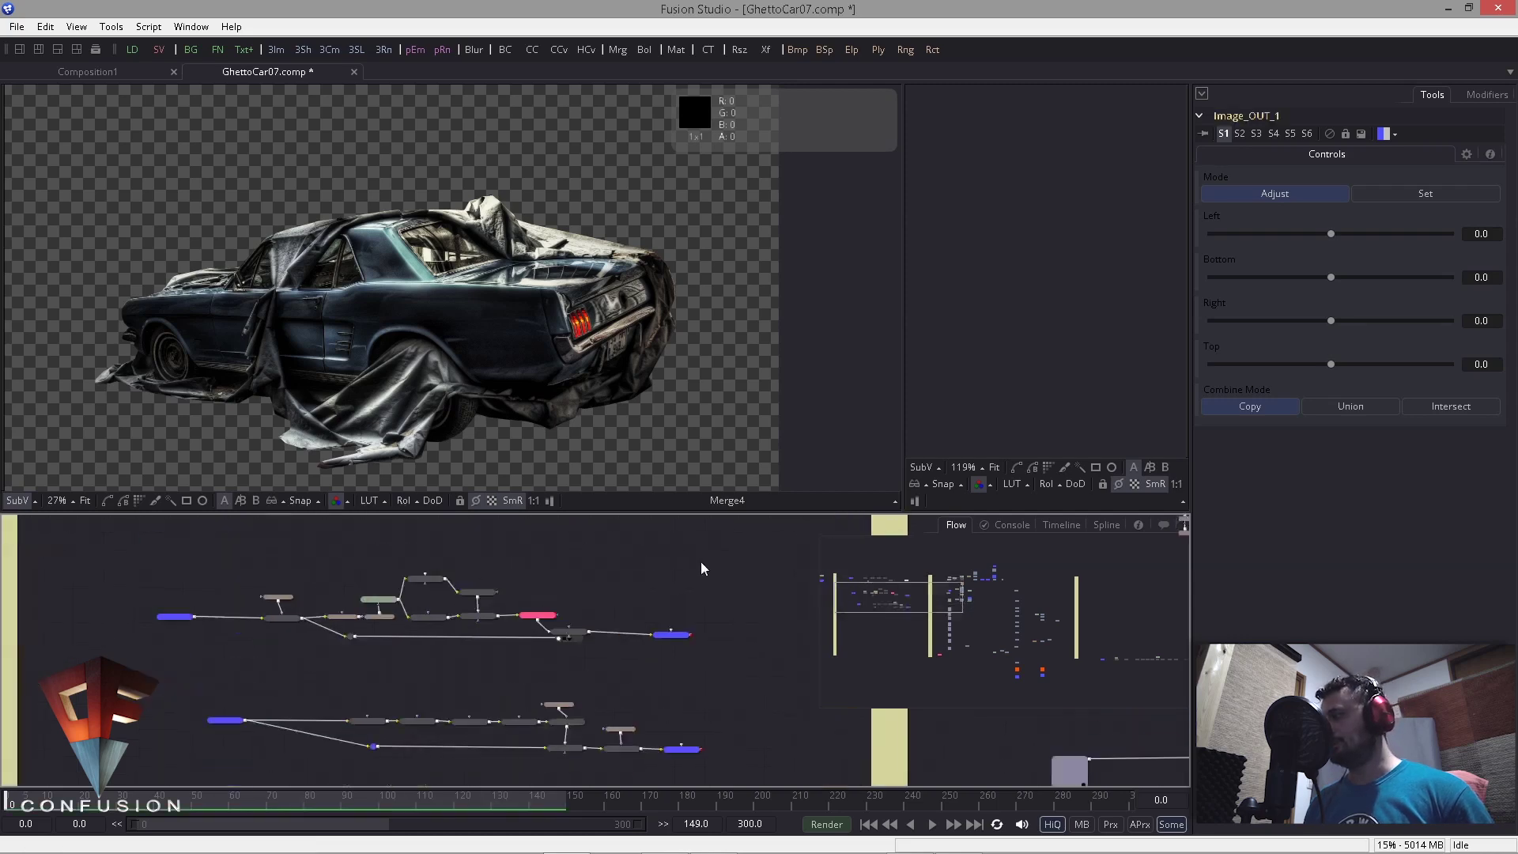
click(676, 619)
scroll(305, 647, up, 3)
Step: View Instance_IN_Image_2 at the start of the third branch, follow its nodes and view the Wall_OUT result
drag(240, 696, 351, 437)
drag(420, 338, 221, 296)
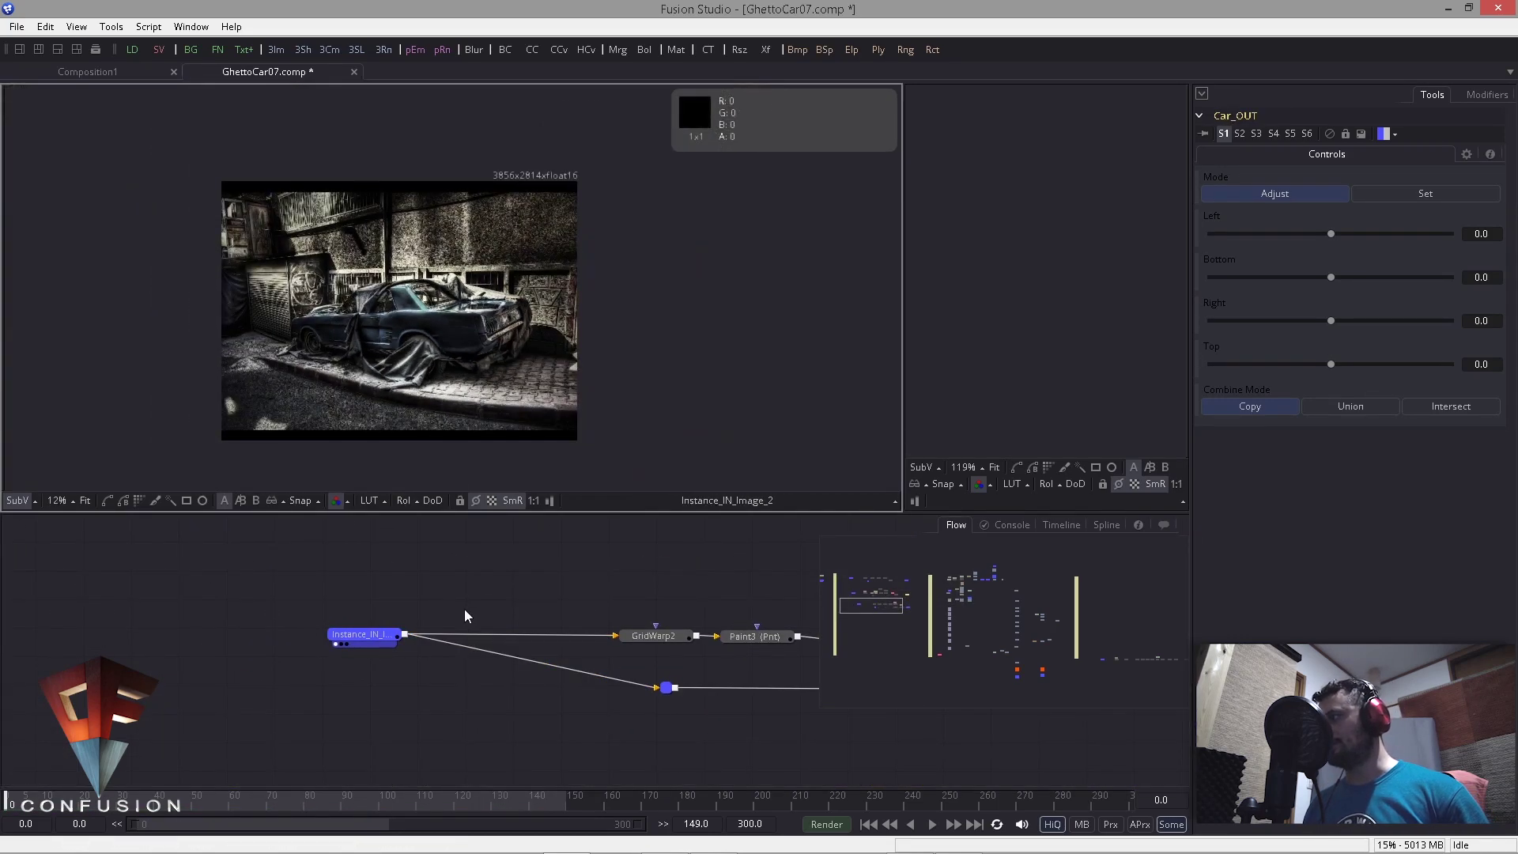
drag(706, 608, 508, 595)
drag(501, 662, 364, 656)
drag(514, 614, 295, 626)
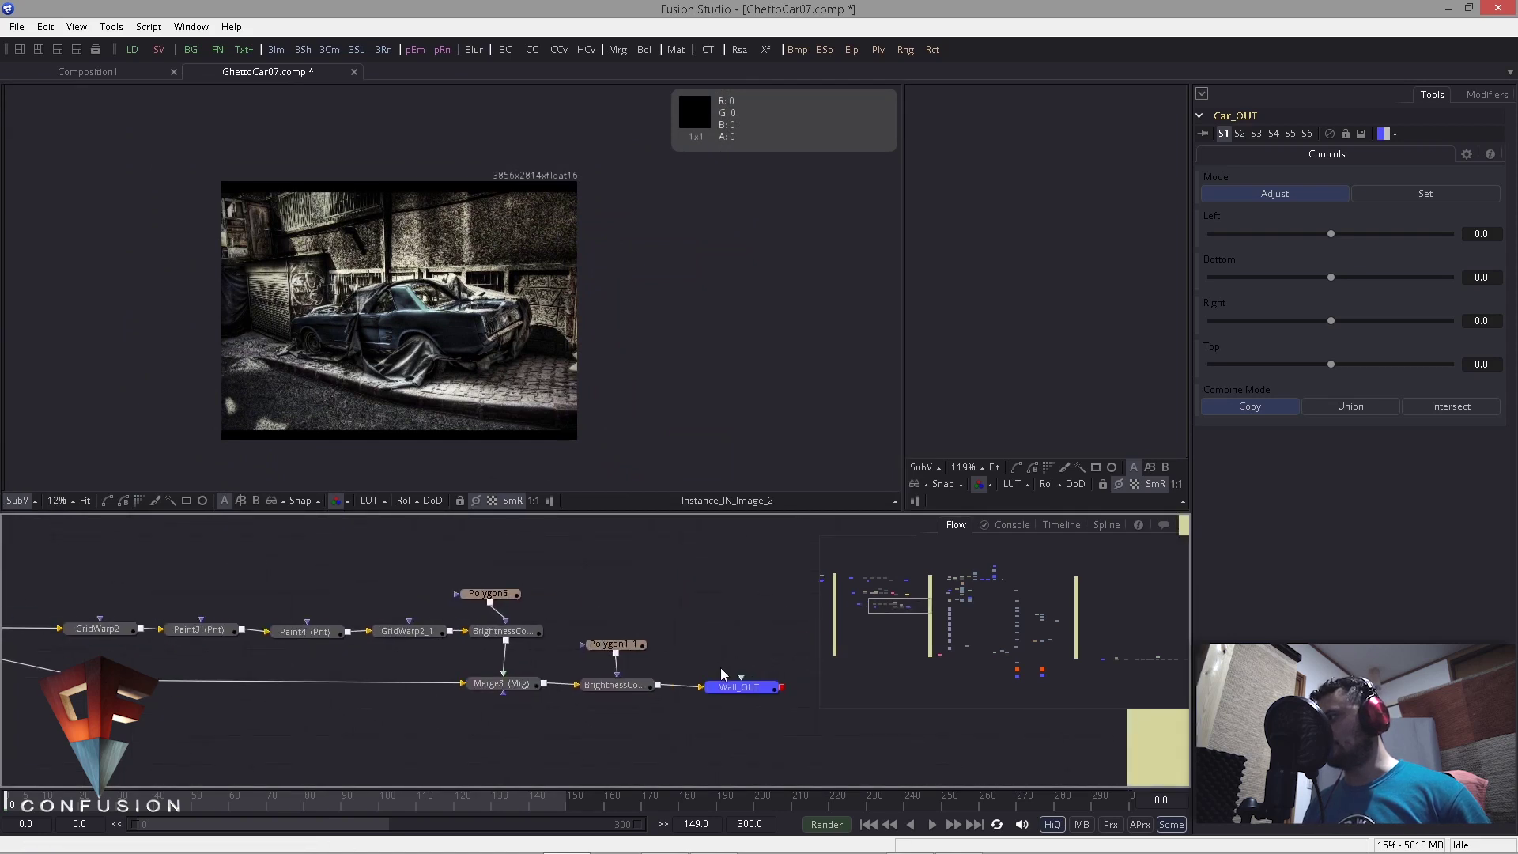
drag(723, 684, 474, 419)
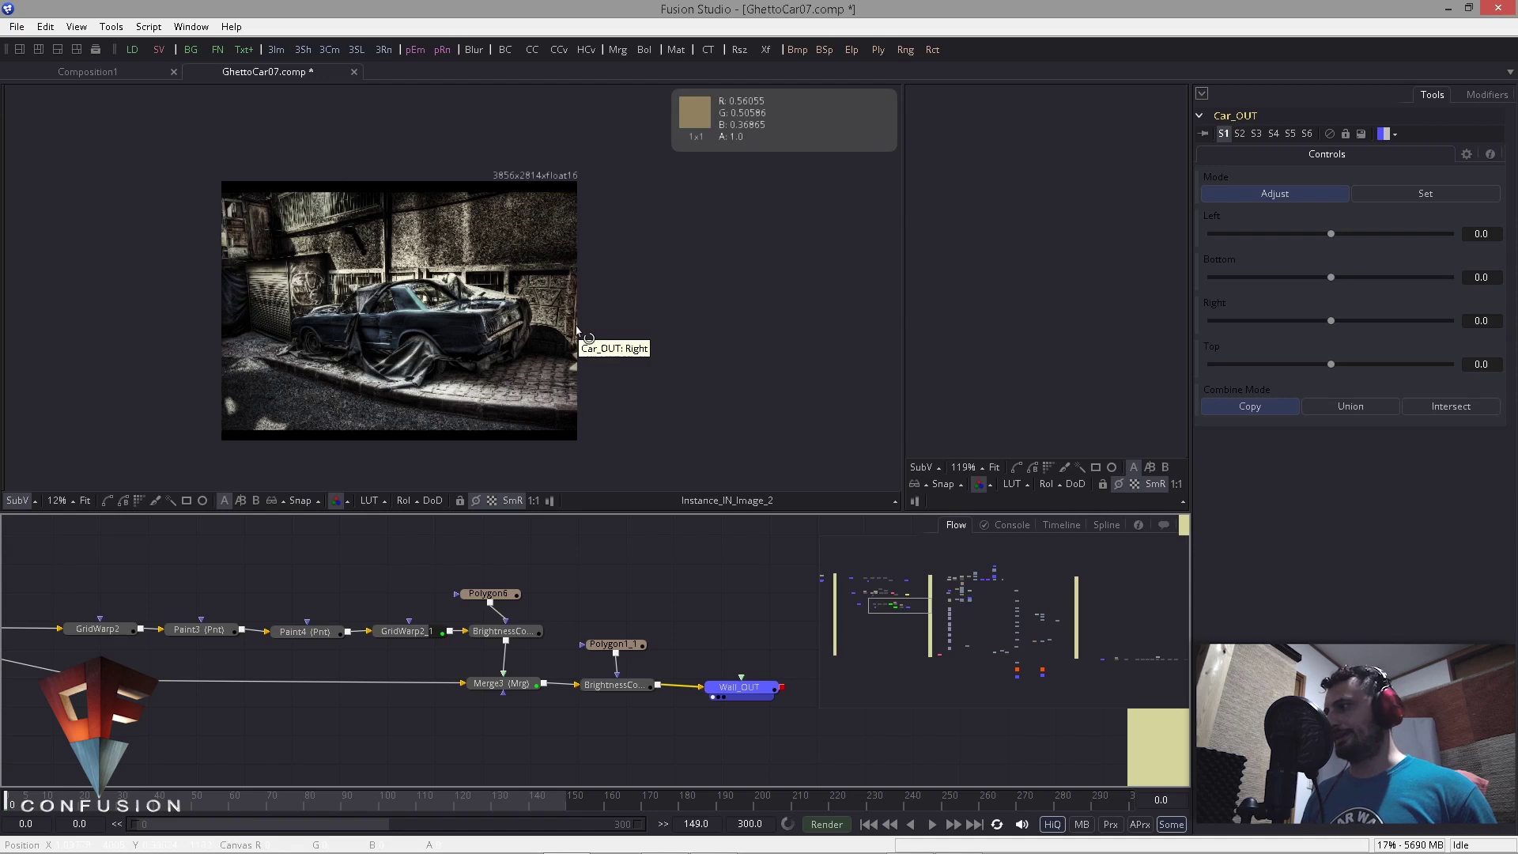
key(1)
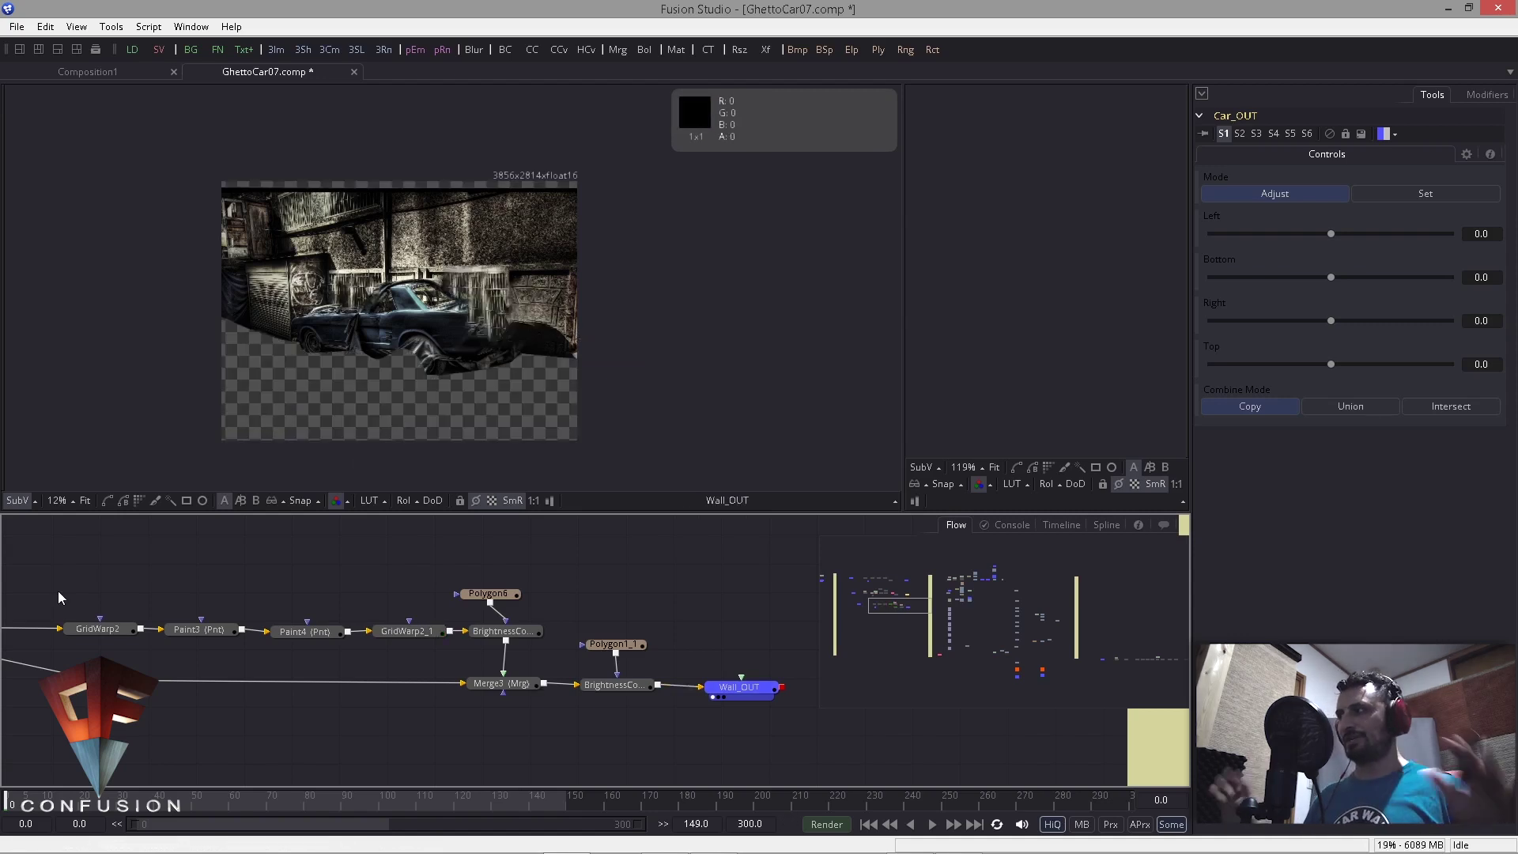
Step: View Instance_IN_Image_2 again, then view GridWarp2 and open its settings
drag(228, 649, 700, 658)
scroll(550, 572, up, 2)
click(136, 670)
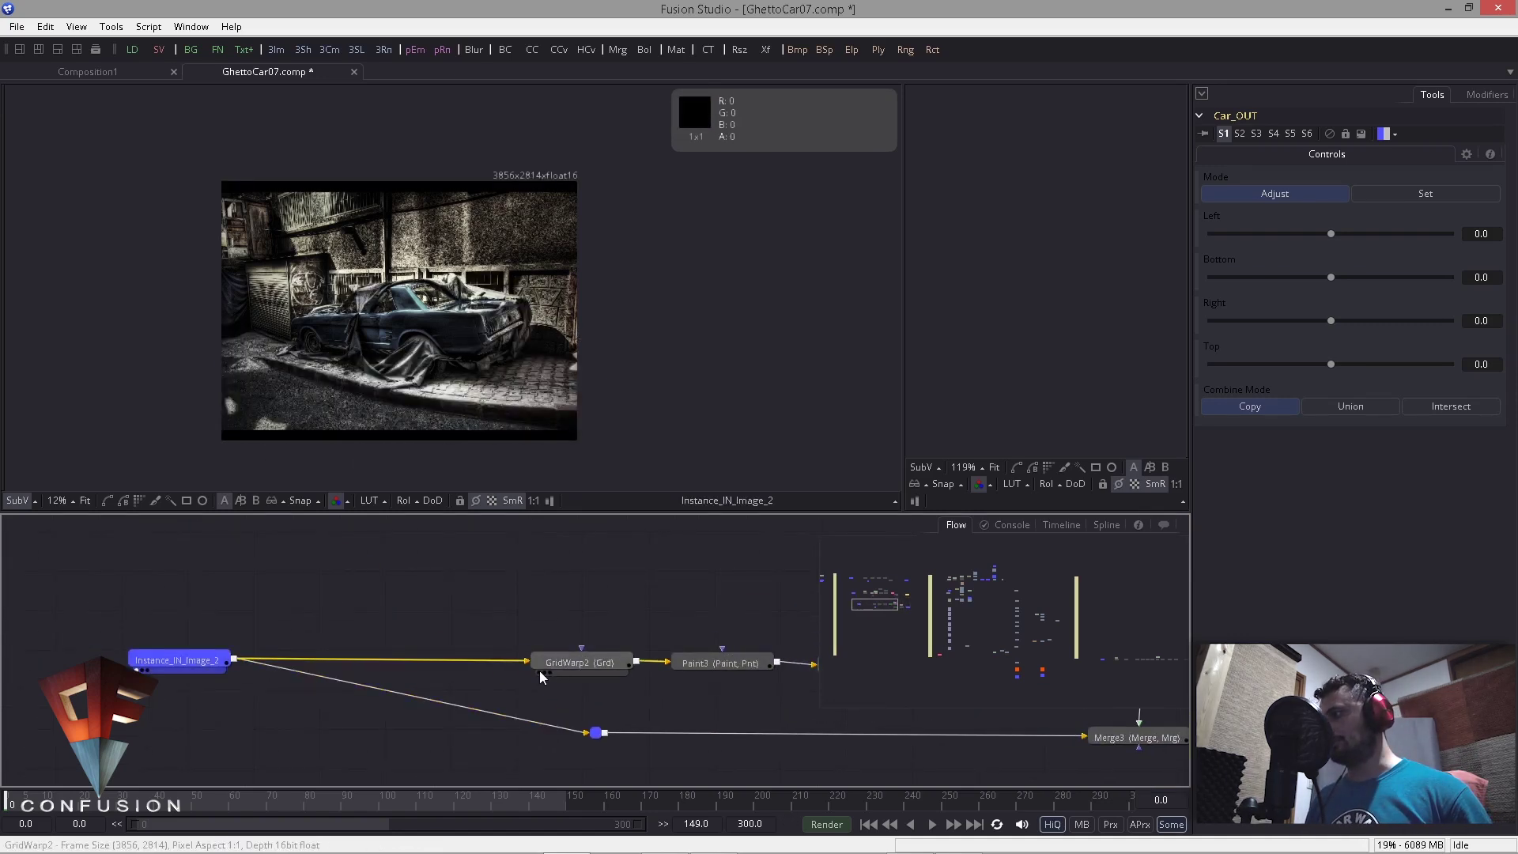
click(536, 672)
drag(450, 630, 354, 610)
click(463, 645)
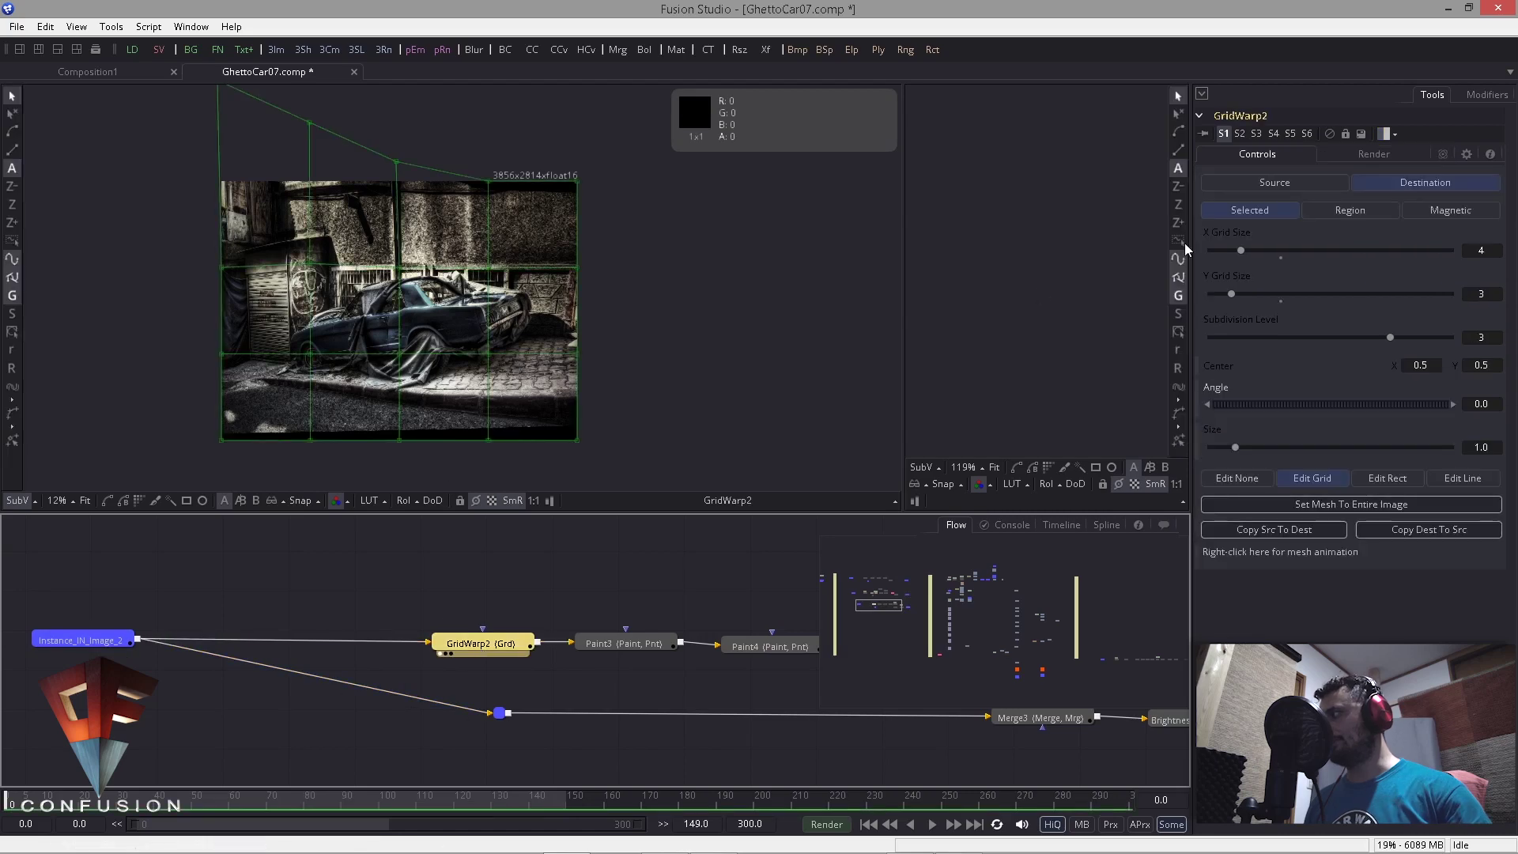
Step: Compare GridWarp2's Source and Destination grids over the wall and car image
click(1291, 183)
scroll(499, 359, up, 2)
drag(499, 359, 587, 389)
scroll(586, 390, down, 1)
scroll(366, 275, down, 1)
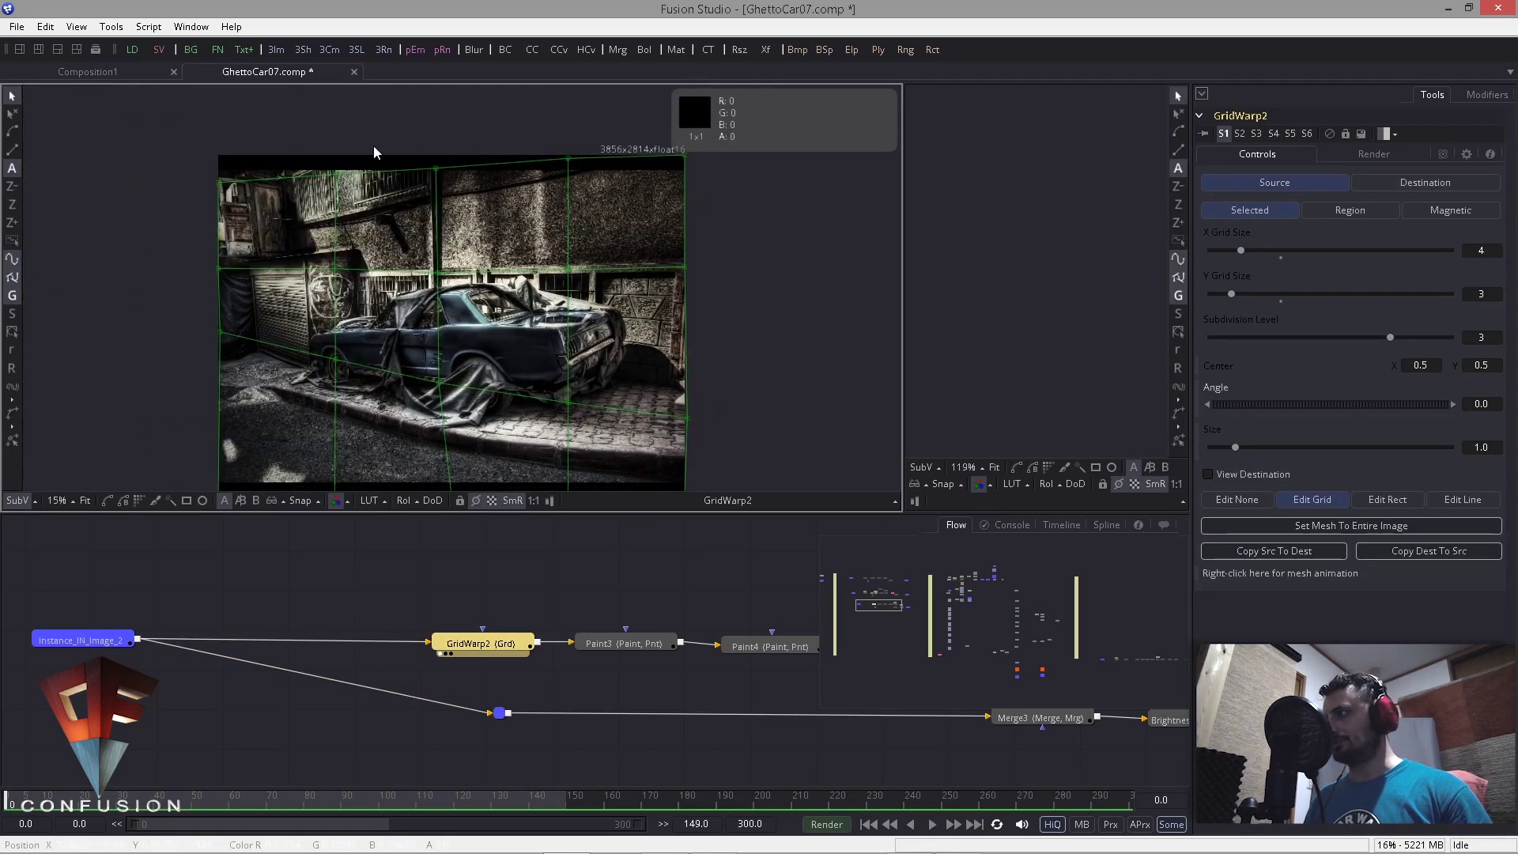
click(1414, 182)
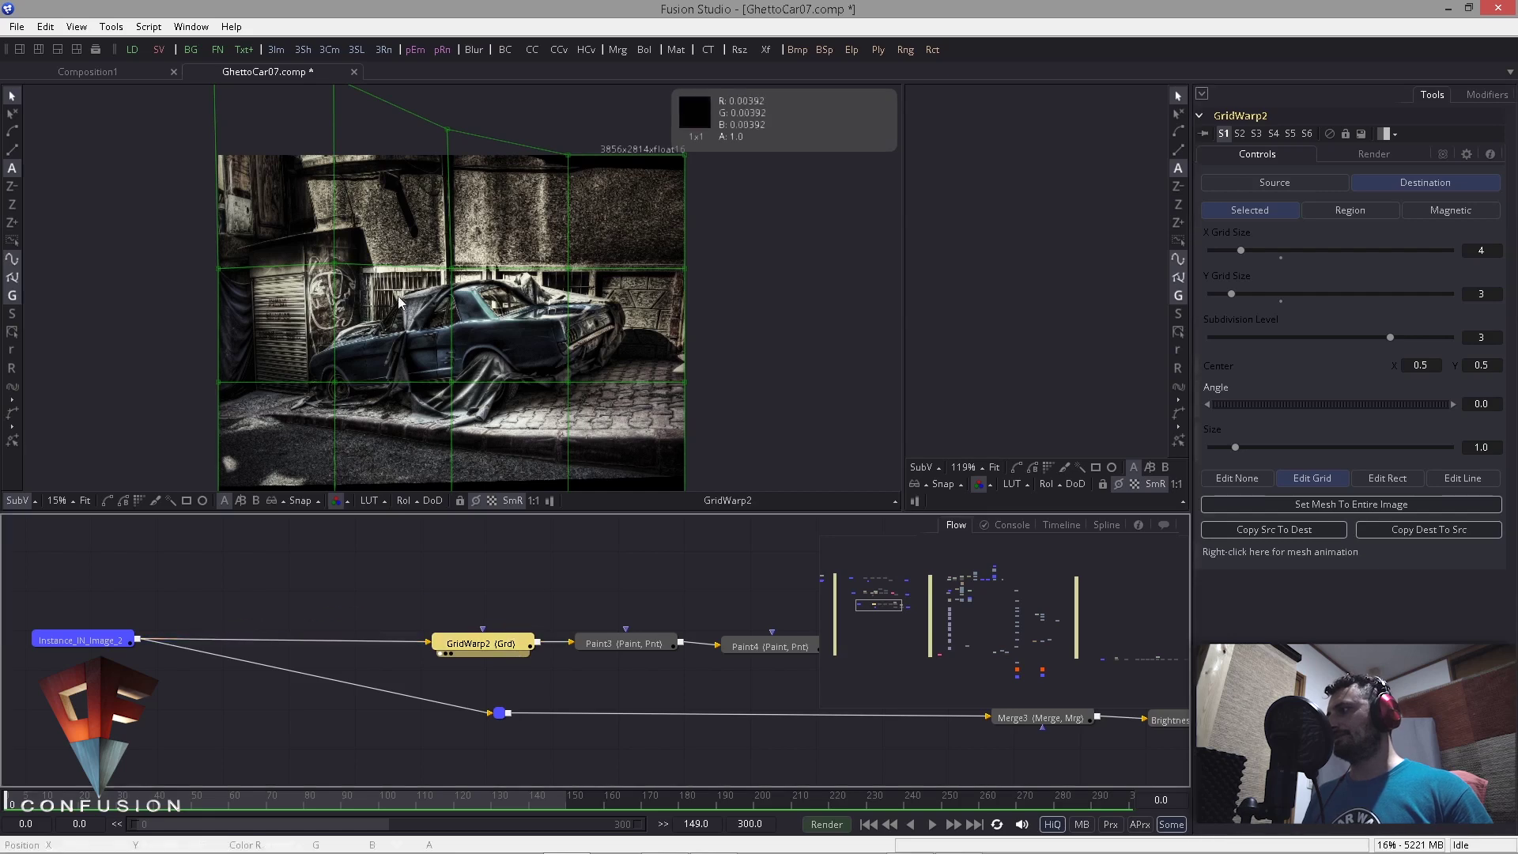
scroll(430, 314, down, 3)
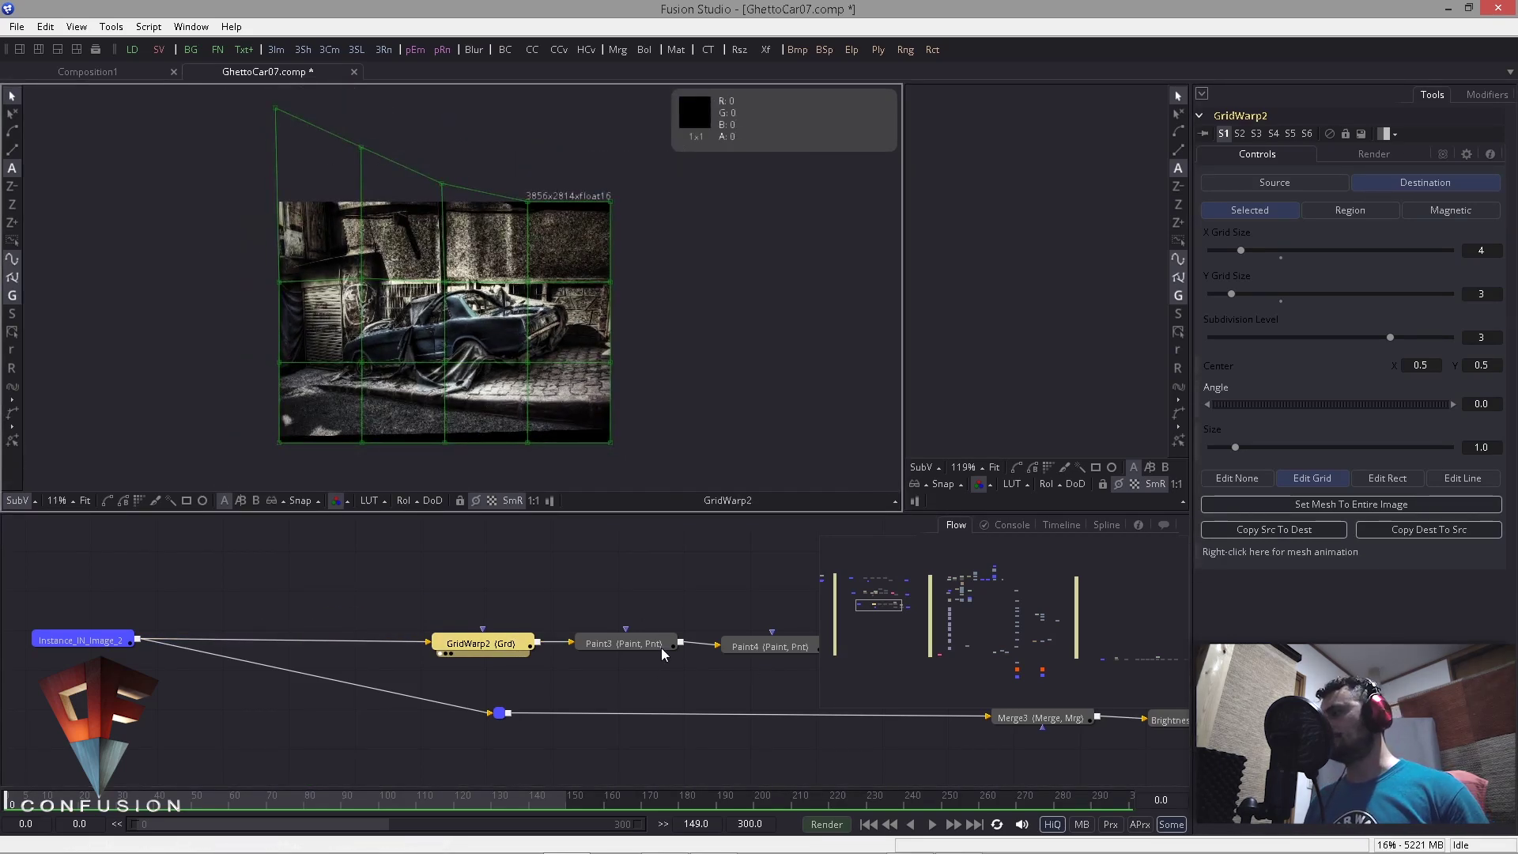
Step: View Paint3 up close and compare its painted-out rear of the car with GridWarp2's result
mouse_move(661, 648)
mouse_down()
mouse_move(400, 620)
mouse_move(462, 427)
mouse_up()
click(378, 573)
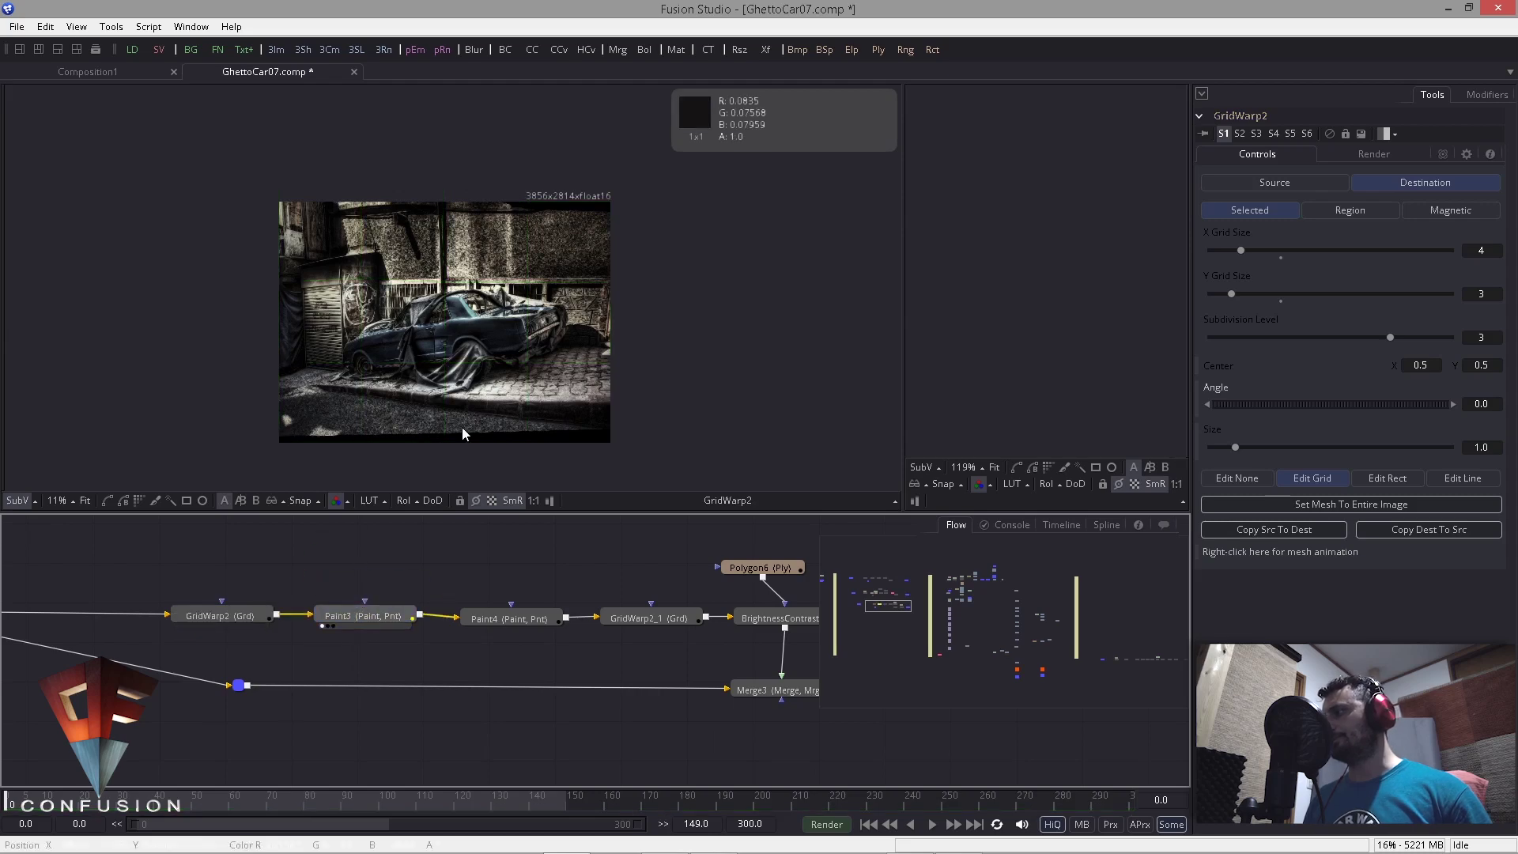
scroll(566, 347, up, 5)
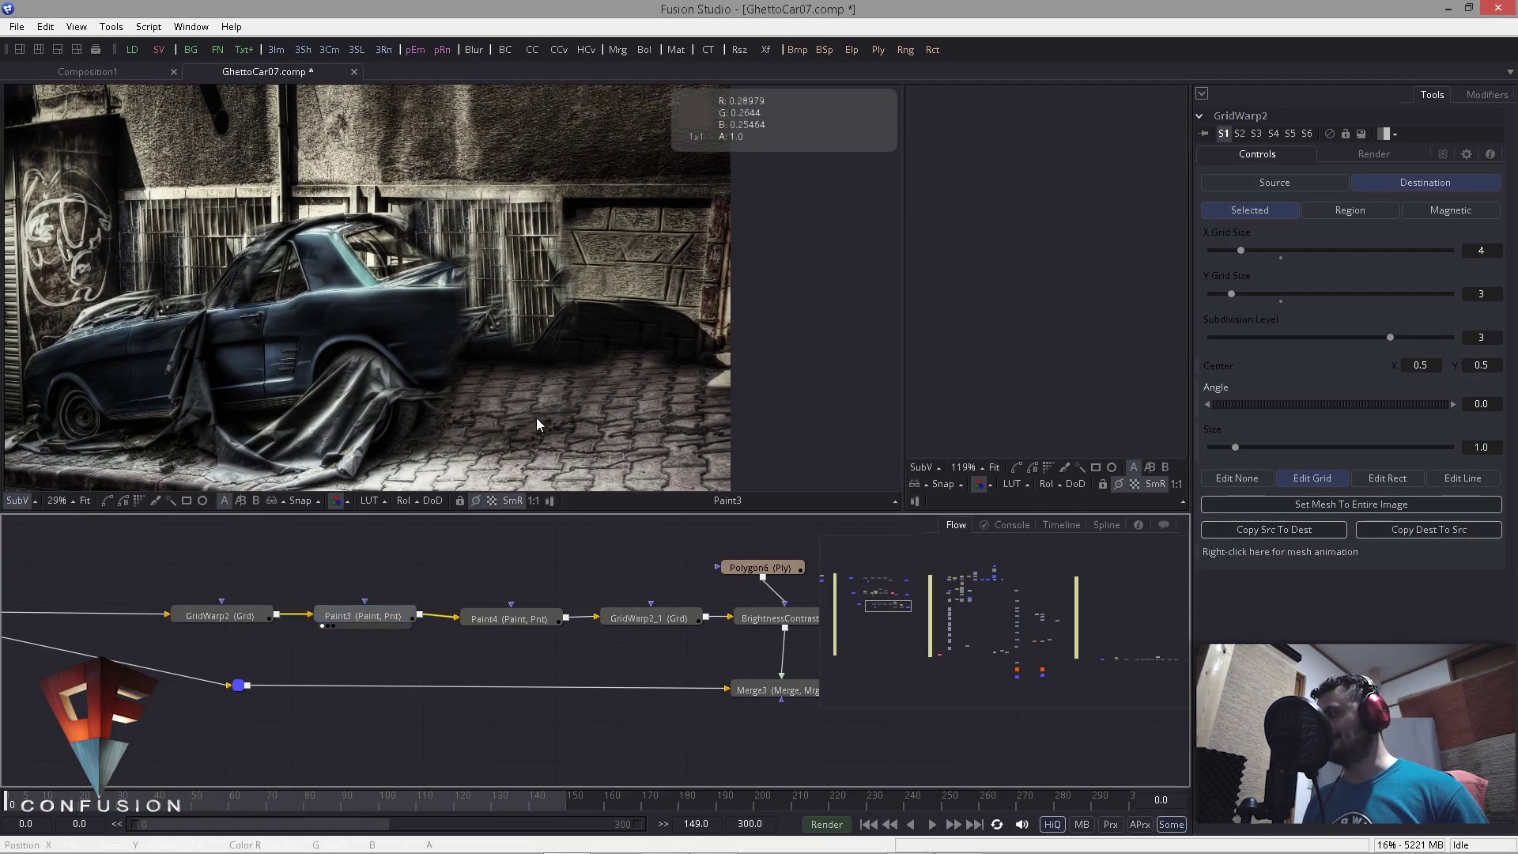
click(201, 621)
drag(201, 620, 316, 395)
drag(388, 614, 419, 221)
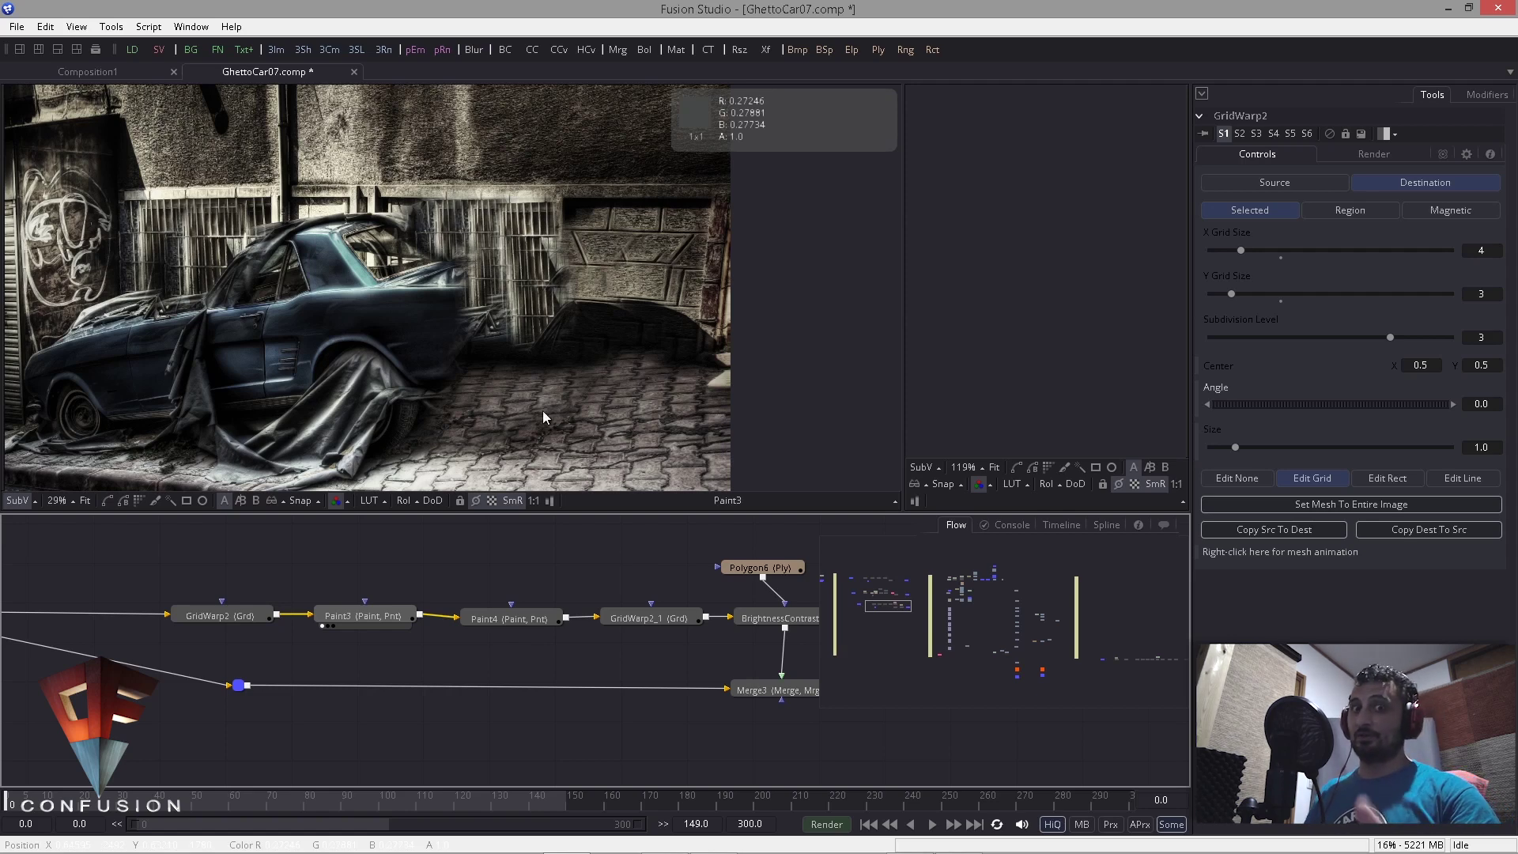
click(496, 571)
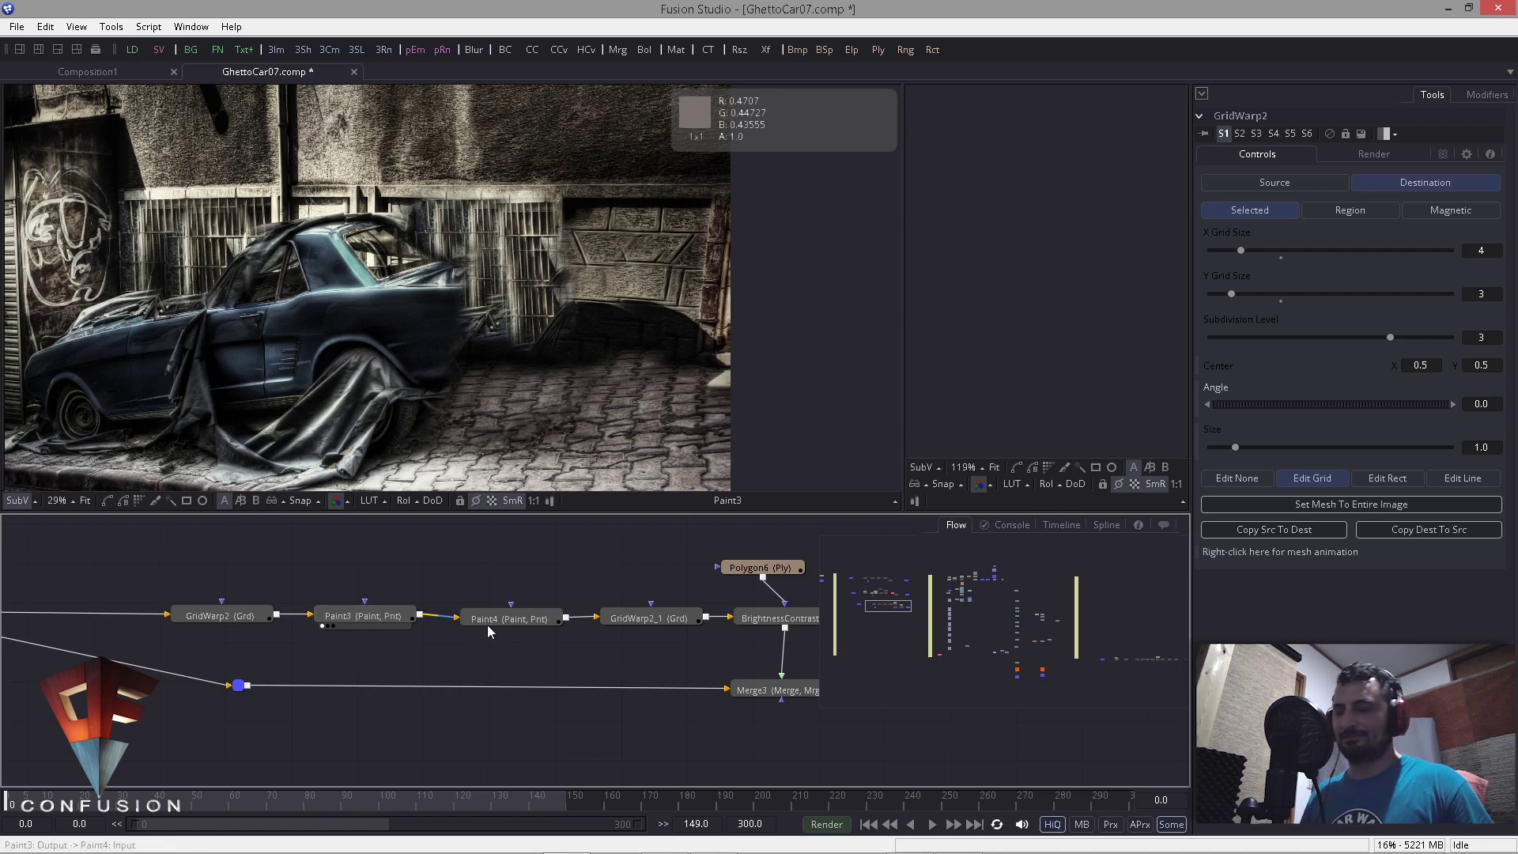
Step: View Paint4 and examine the area it erases from the pavement behind the car
drag(494, 613, 490, 609)
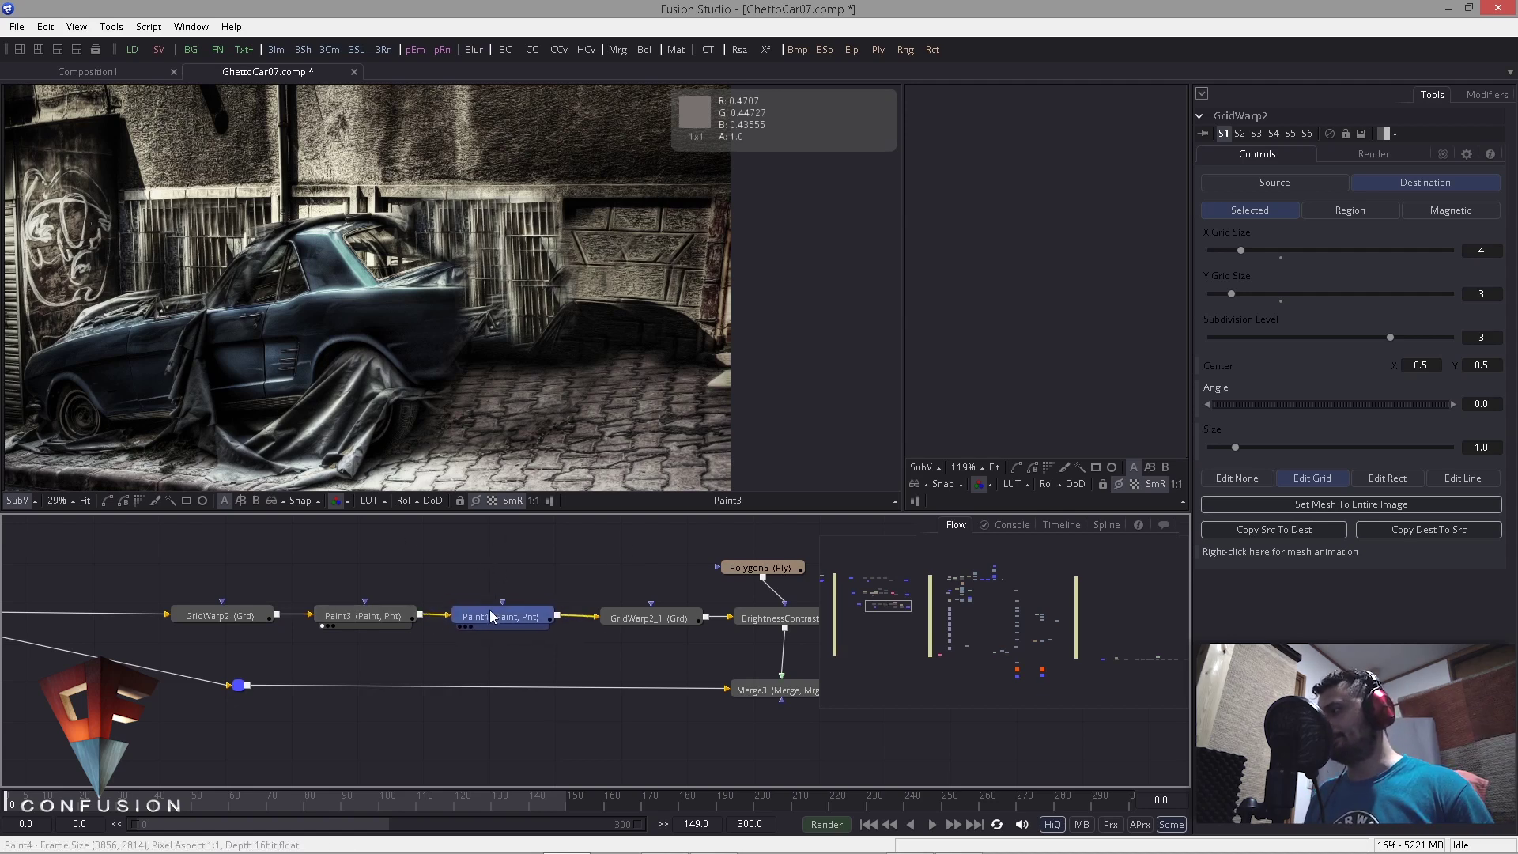
click(465, 566)
scroll(527, 363, down, 3)
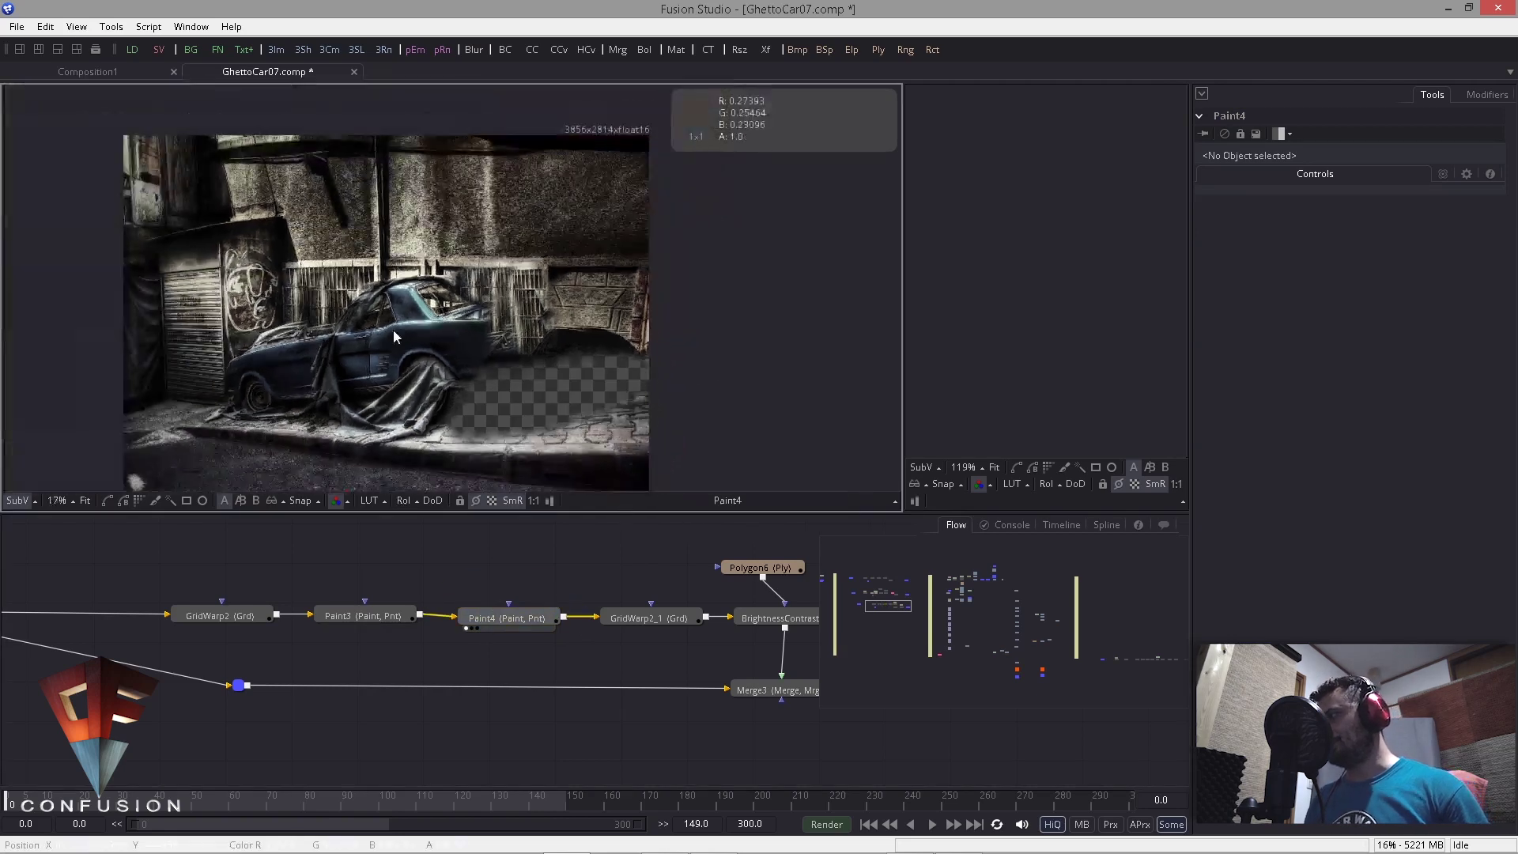
mouse_move(393, 330)
mouse_down()
mouse_move(405, 296)
mouse_move(476, 302)
mouse_up()
scroll(476, 310, down, 1)
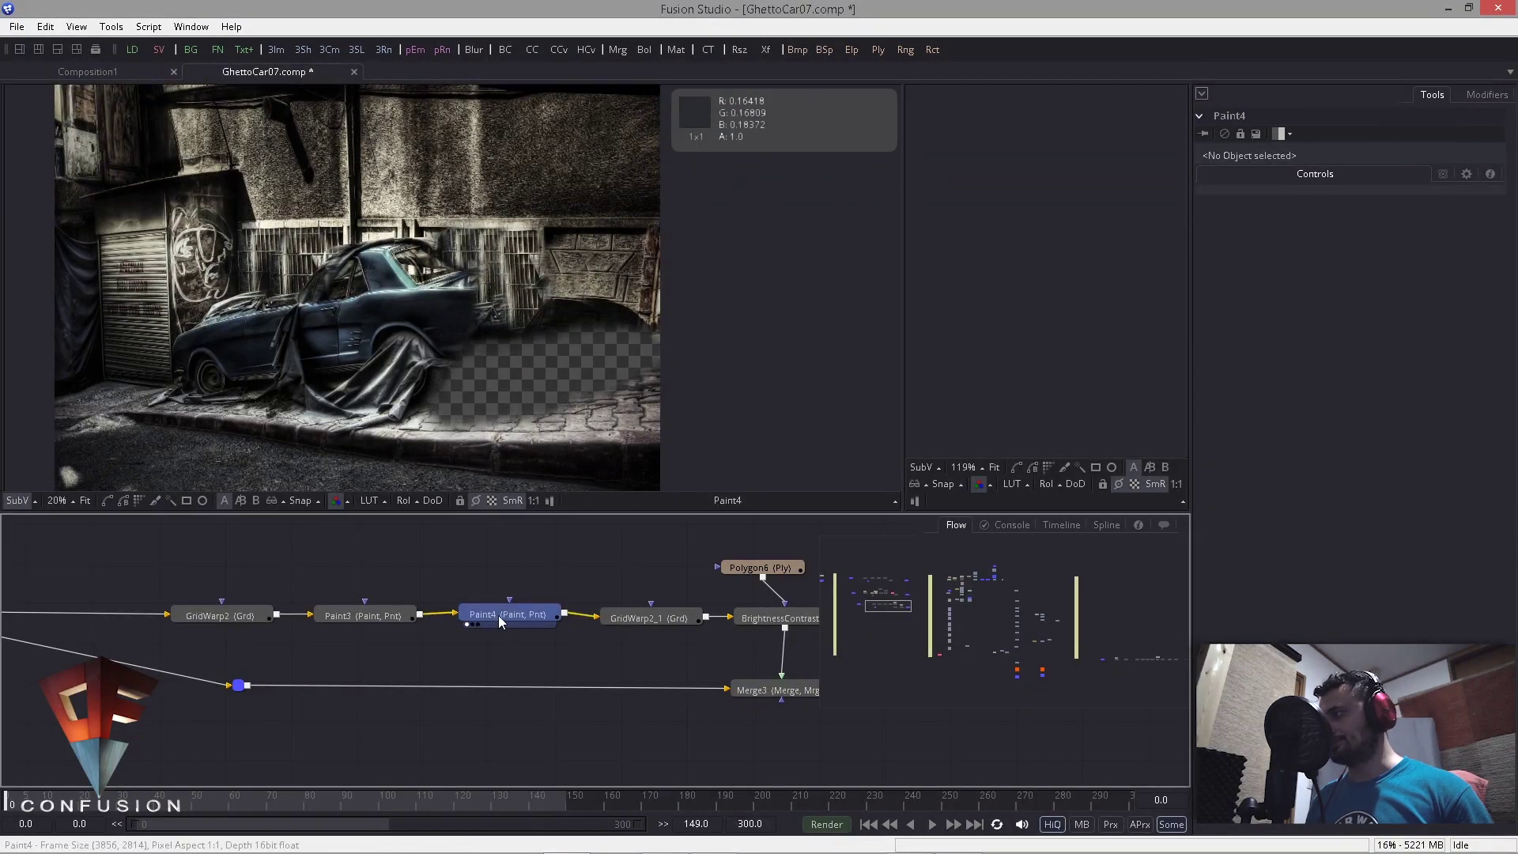
Step: Select GridWarp2, Paint3 and Paint4 together and shift them slightly away from GridWarp2_1 in the flow
drag(498, 615, 496, 613)
click(465, 552)
mouse_move(294, 628)
mouse_down()
mouse_move(533, 623)
mouse_move(502, 621)
mouse_up()
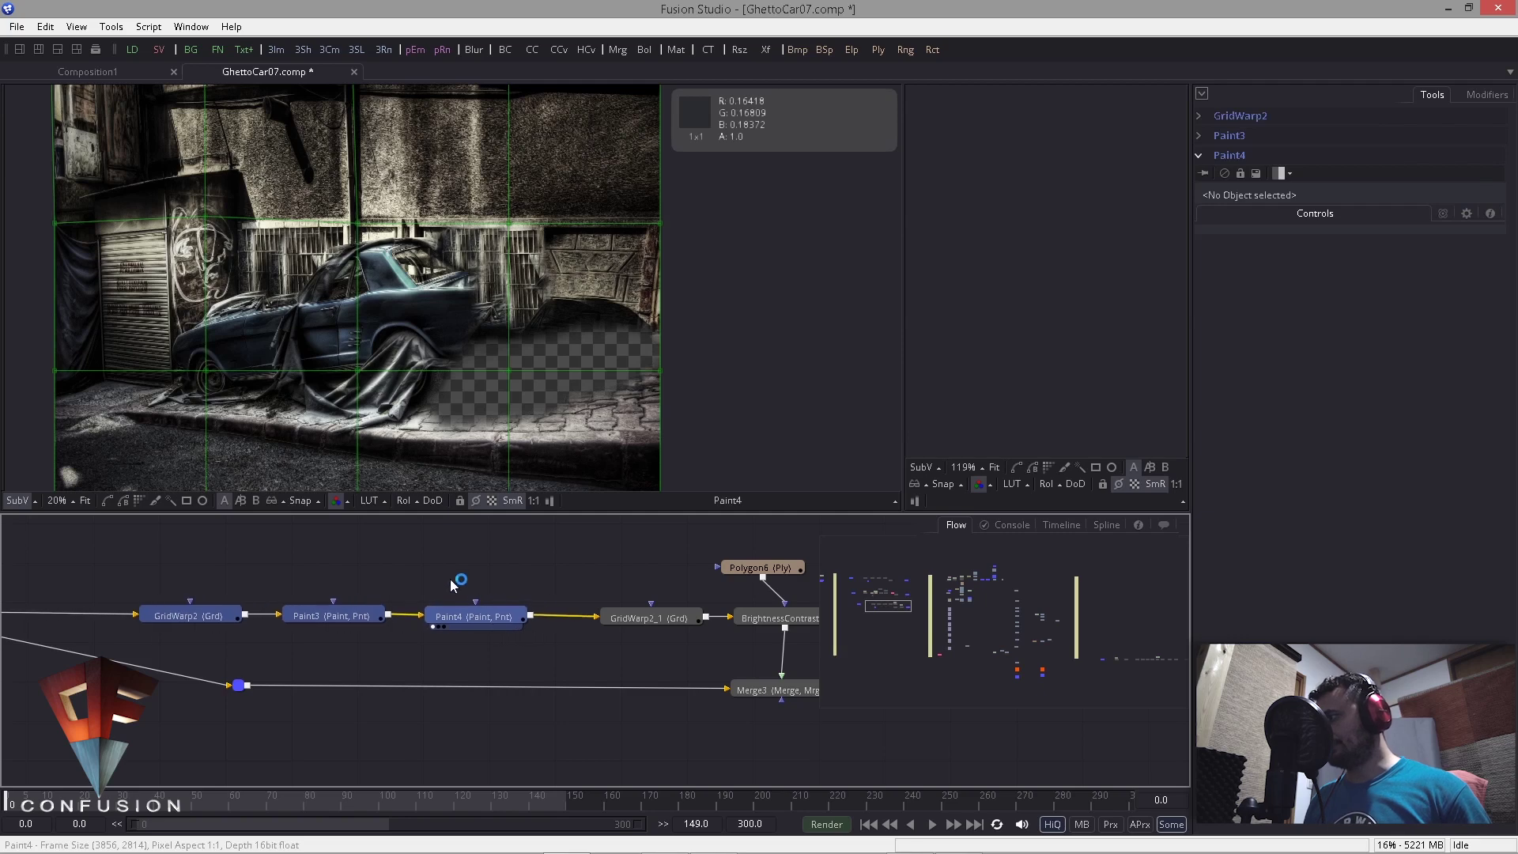
click(641, 537)
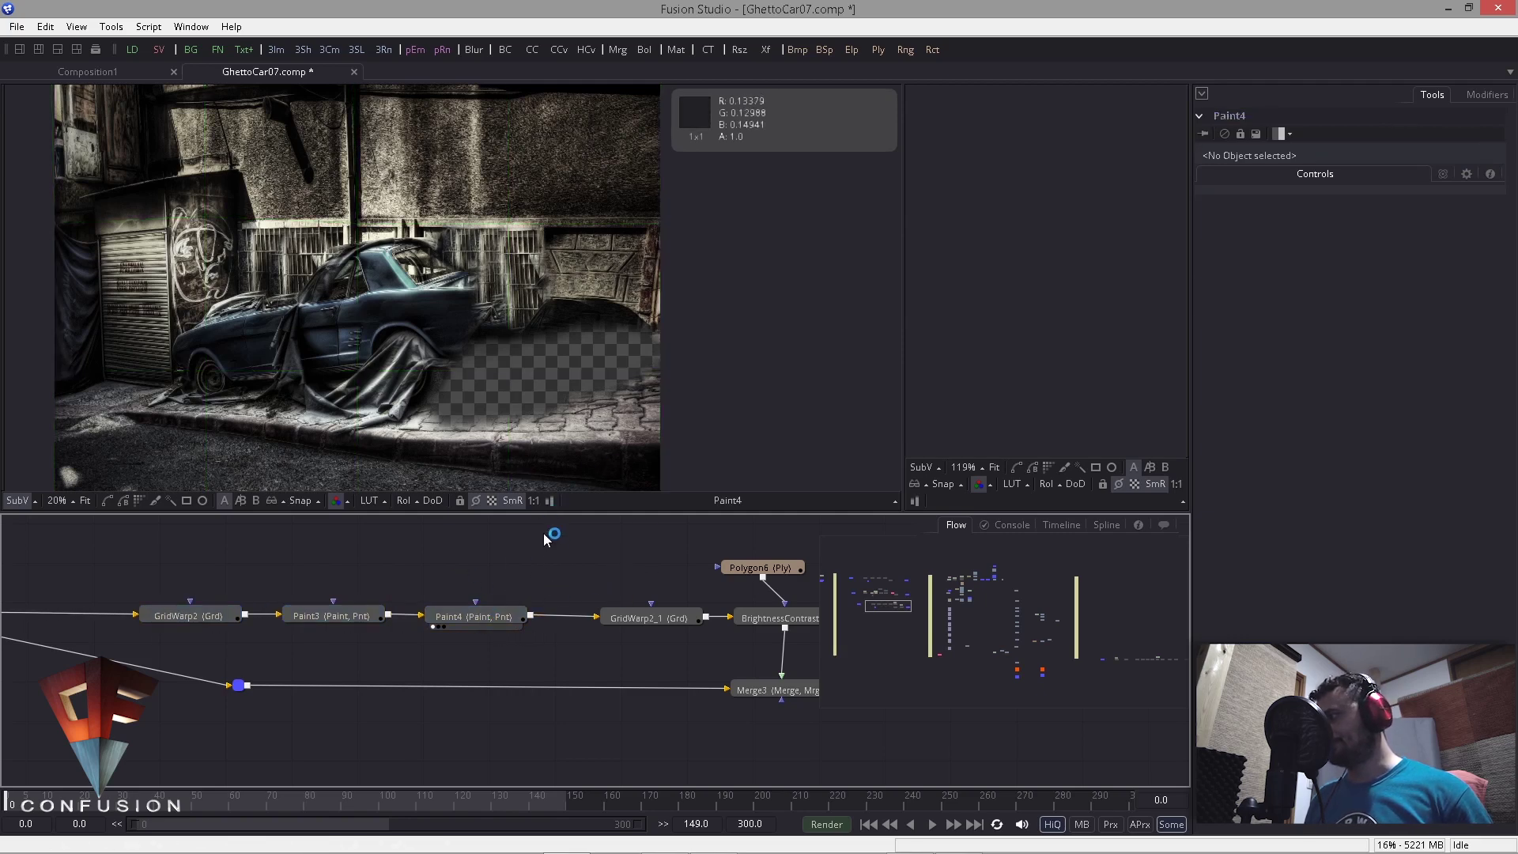
Step: View GridWarp2_1 and examine how it warps the painted image back to the original perspective
drag(648, 614, 574, 410)
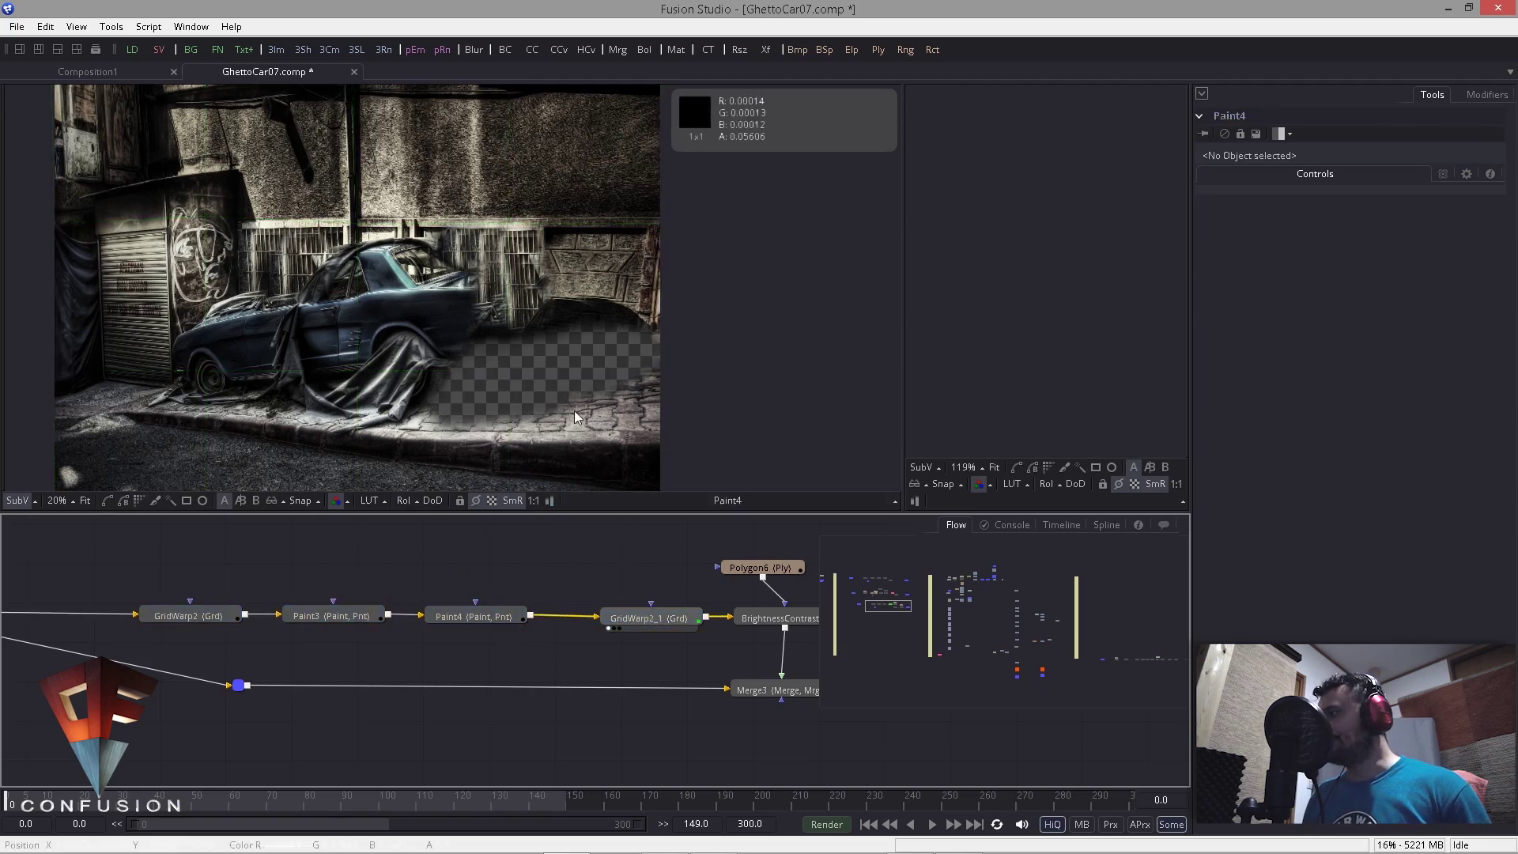
drag(640, 621, 571, 629)
scroll(444, 422, down, 3)
drag(454, 560, 463, 568)
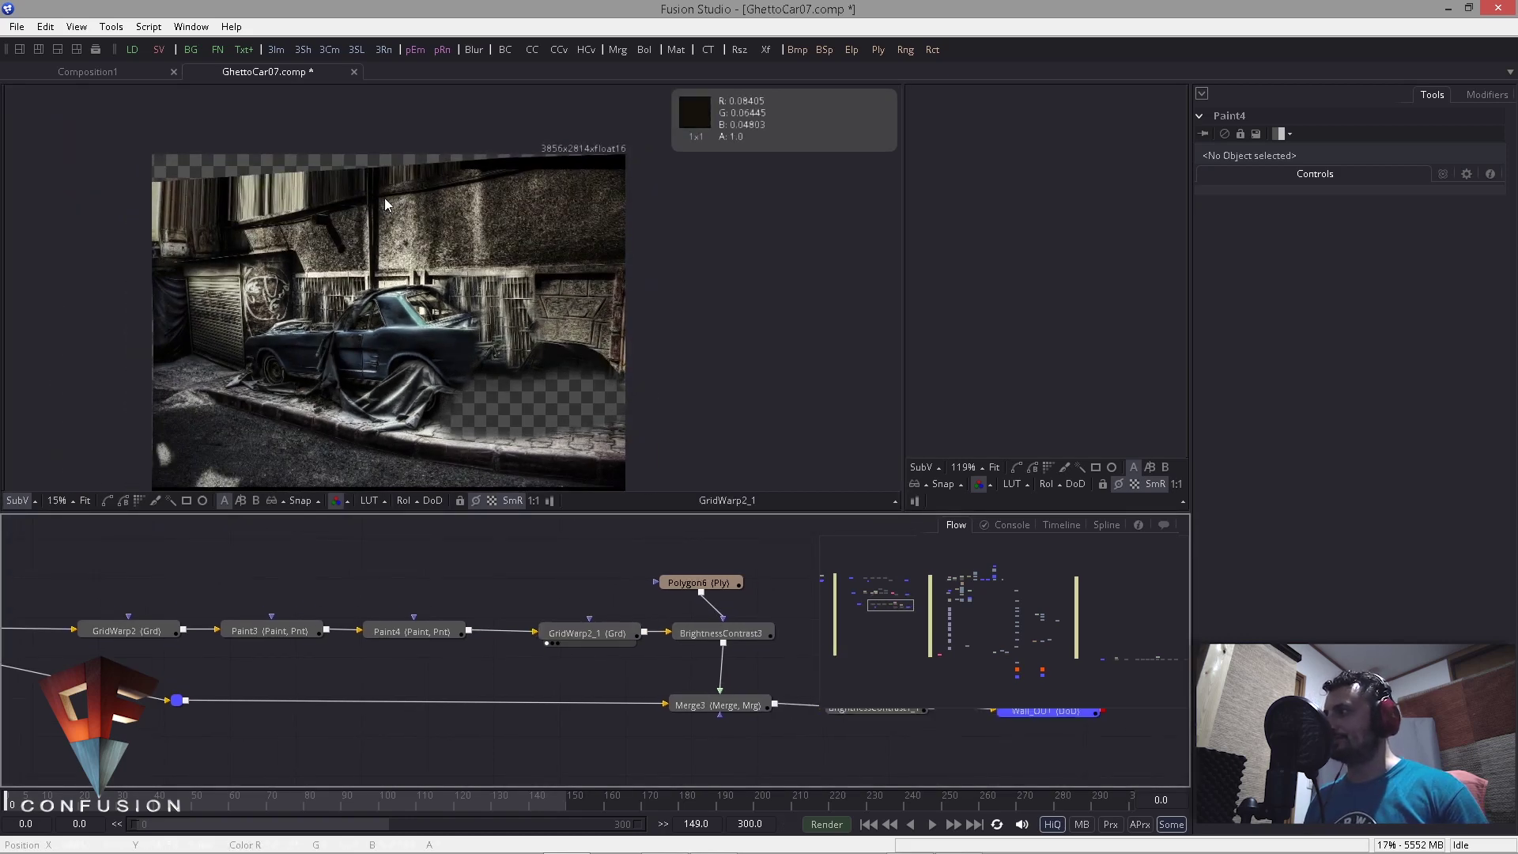
Step: View Merge3's combined image and open Polygon6 to examine its mask outline along the upper edge
drag(754, 694, 508, 306)
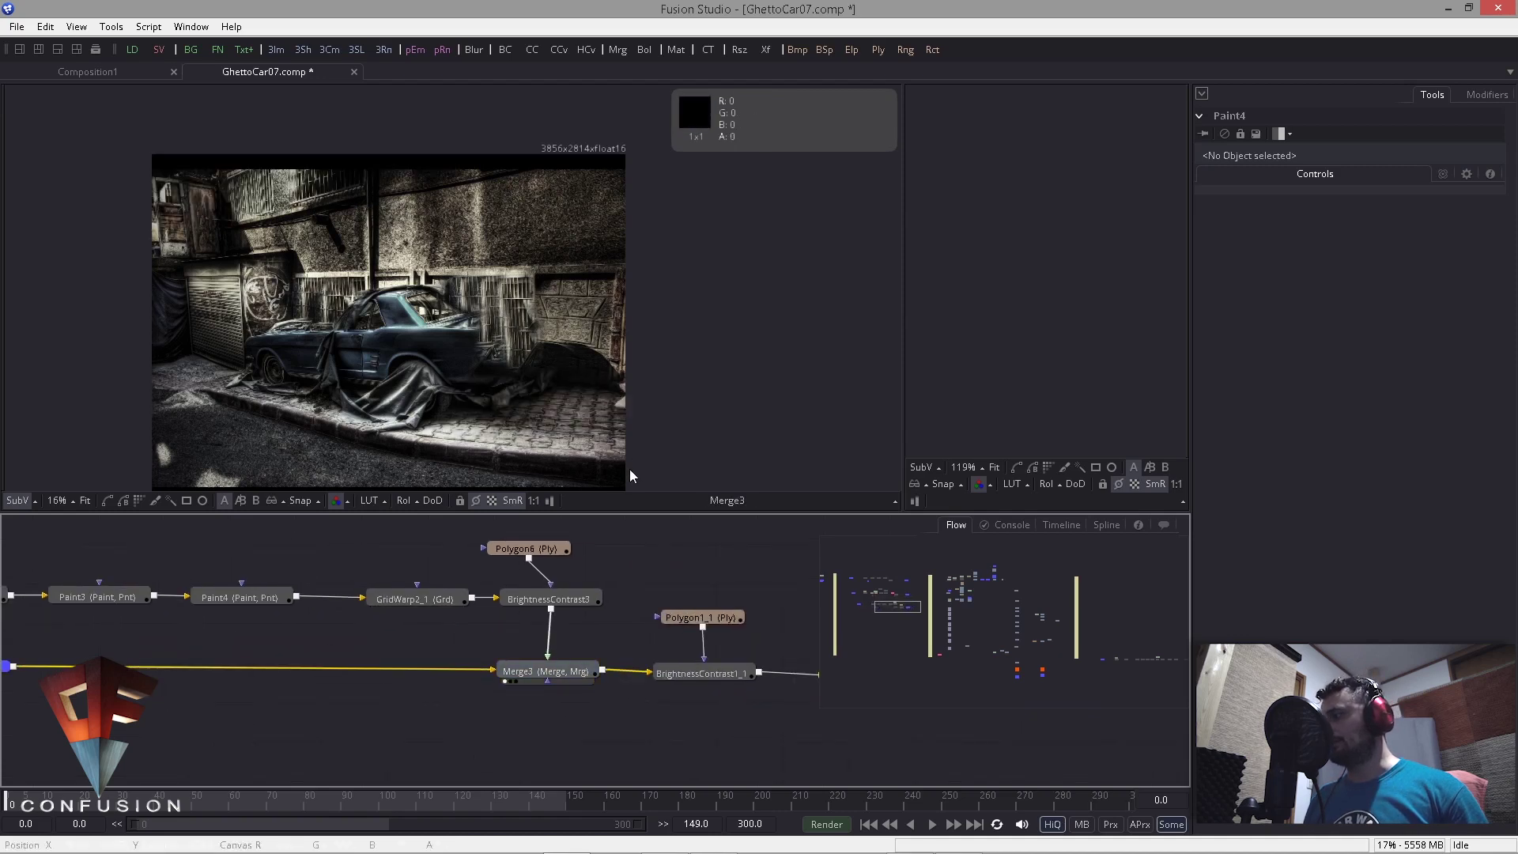
click(550, 548)
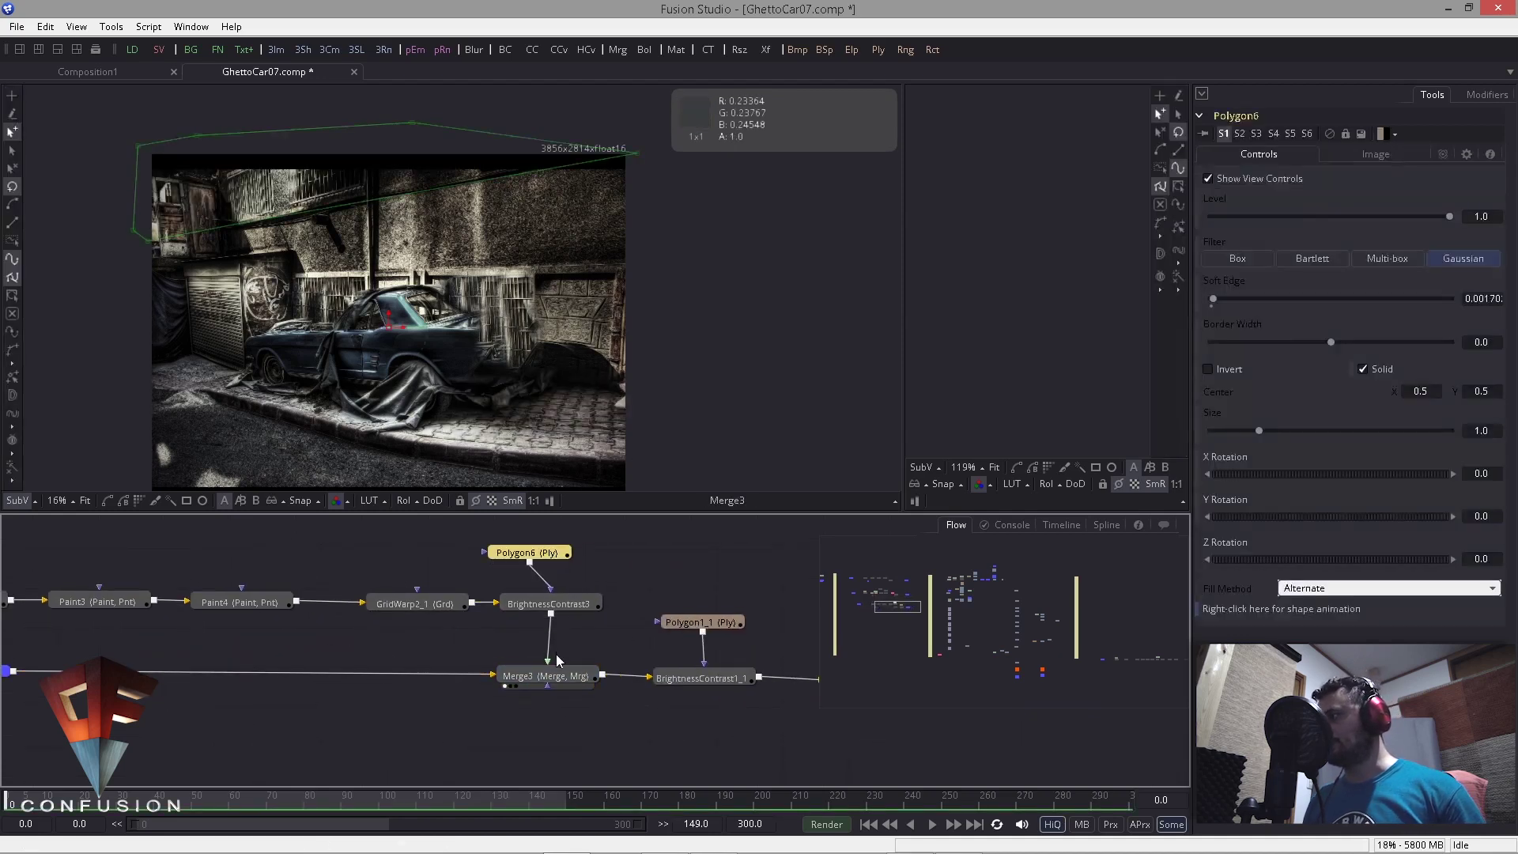
click(485, 637)
drag(439, 518, 509, 522)
Step: Compare BrightnessContrast3's masked result with GridWarp2_1 and open BrightnessContrast3's settings
drag(618, 607, 583, 206)
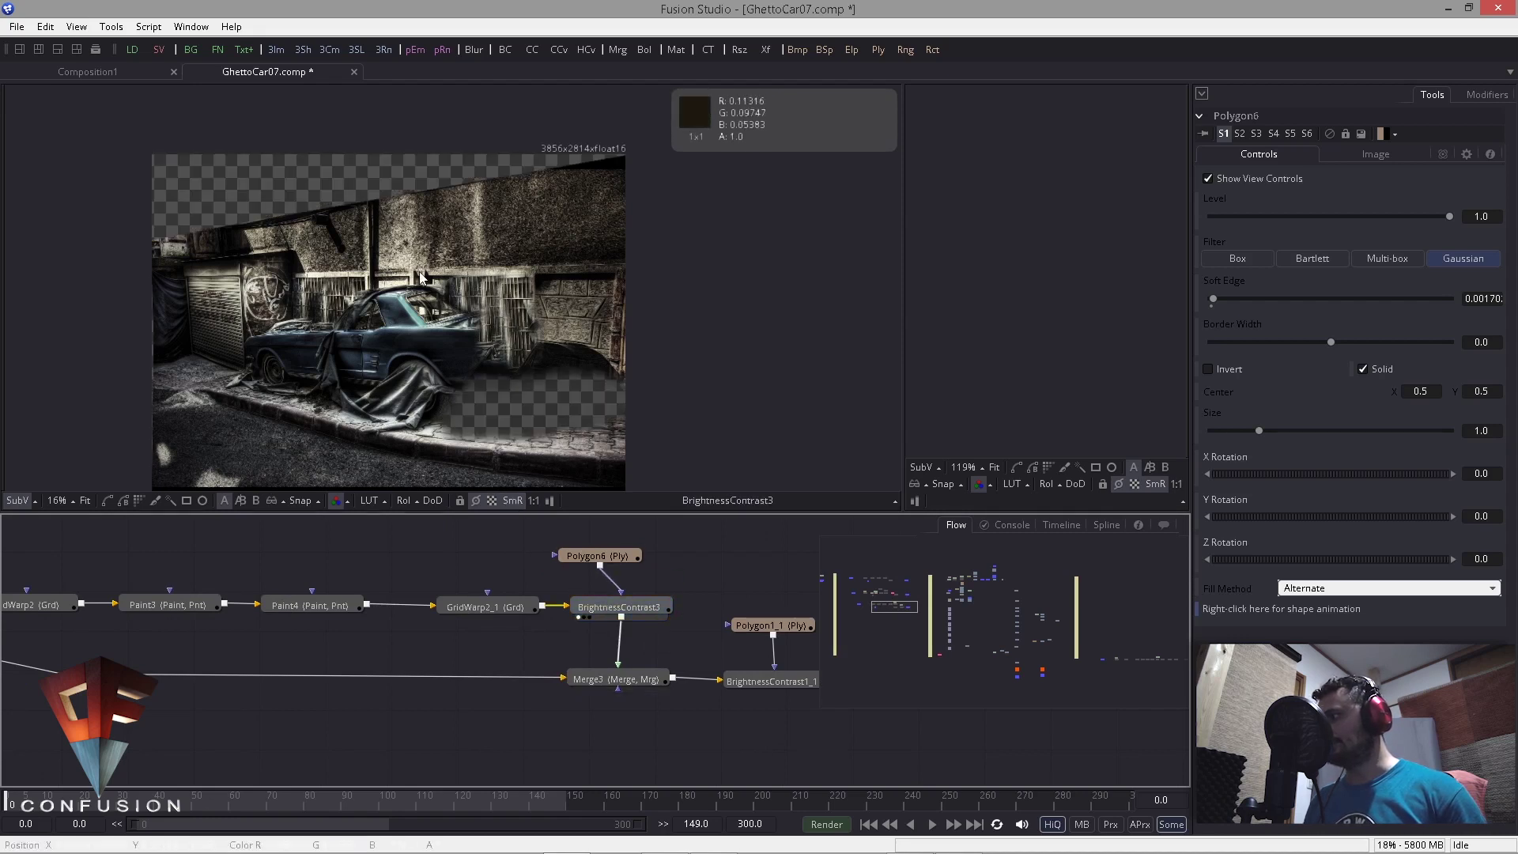
drag(487, 607, 297, 218)
drag(594, 608, 553, 395)
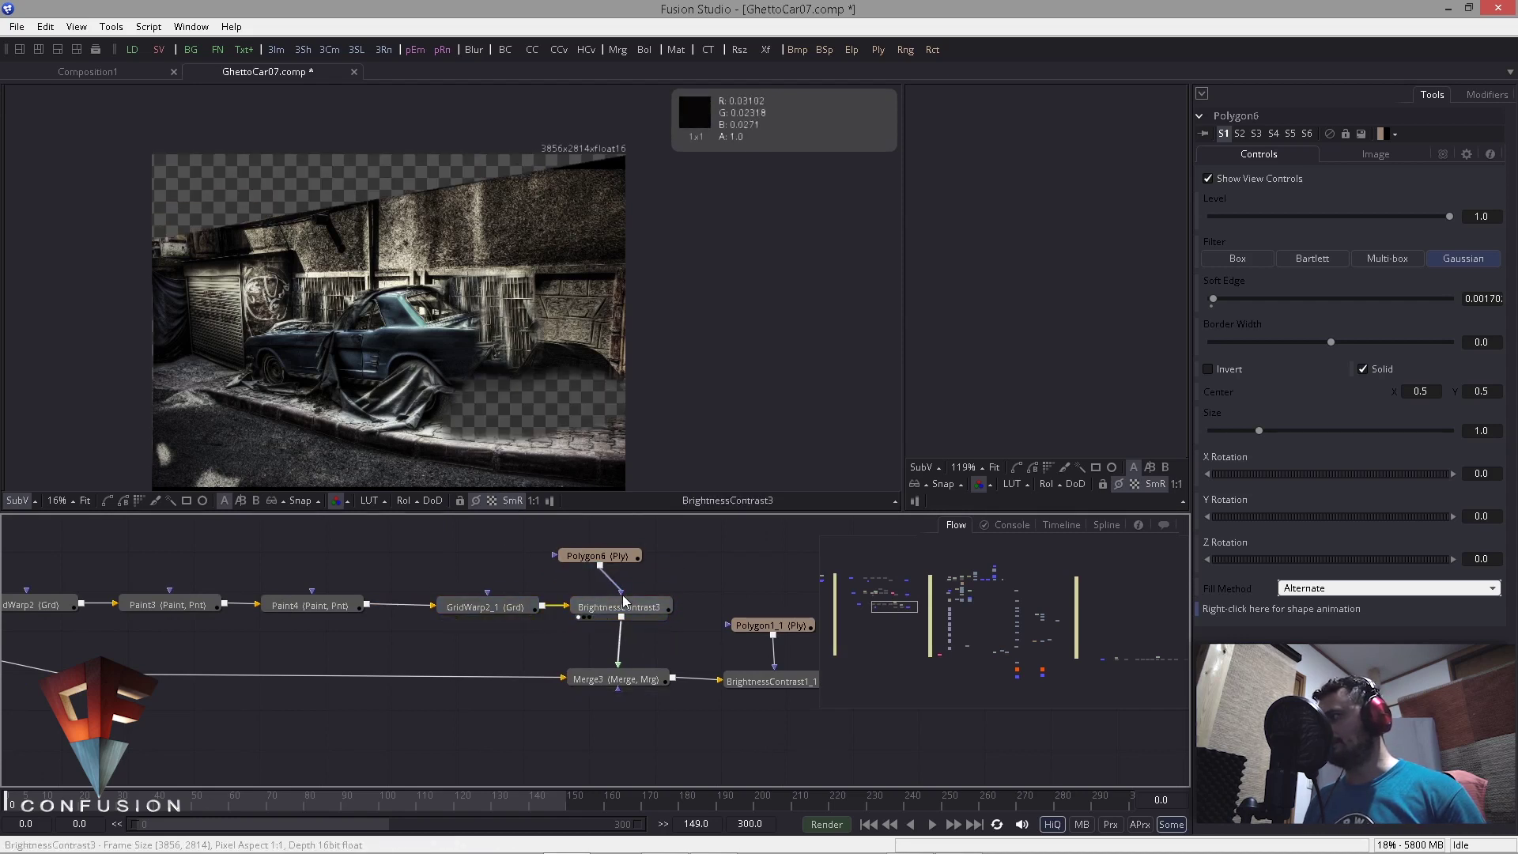
click(598, 556)
click(589, 609)
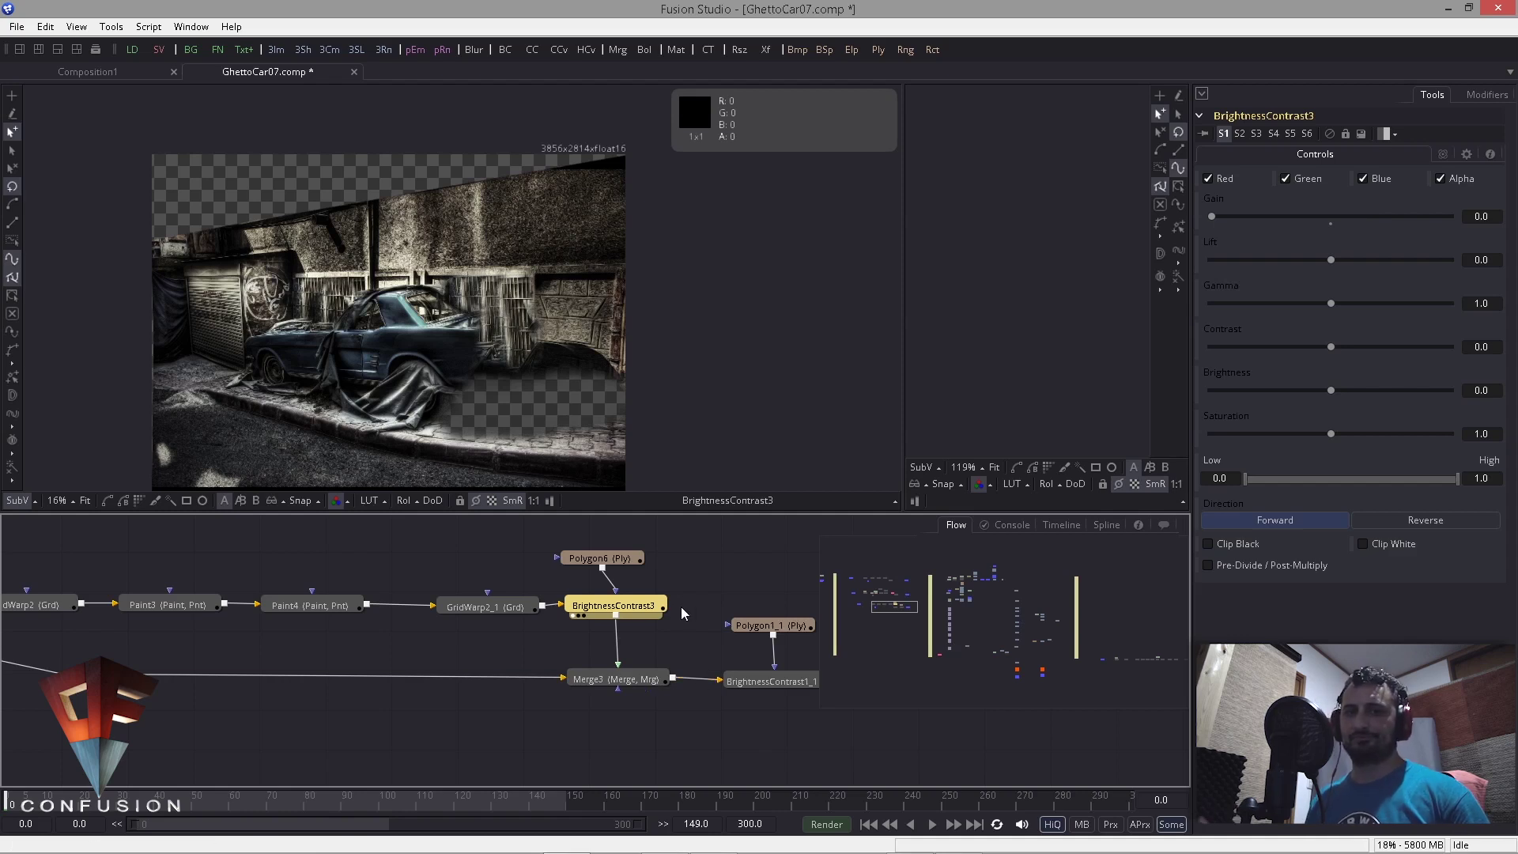
drag(627, 605, 634, 614)
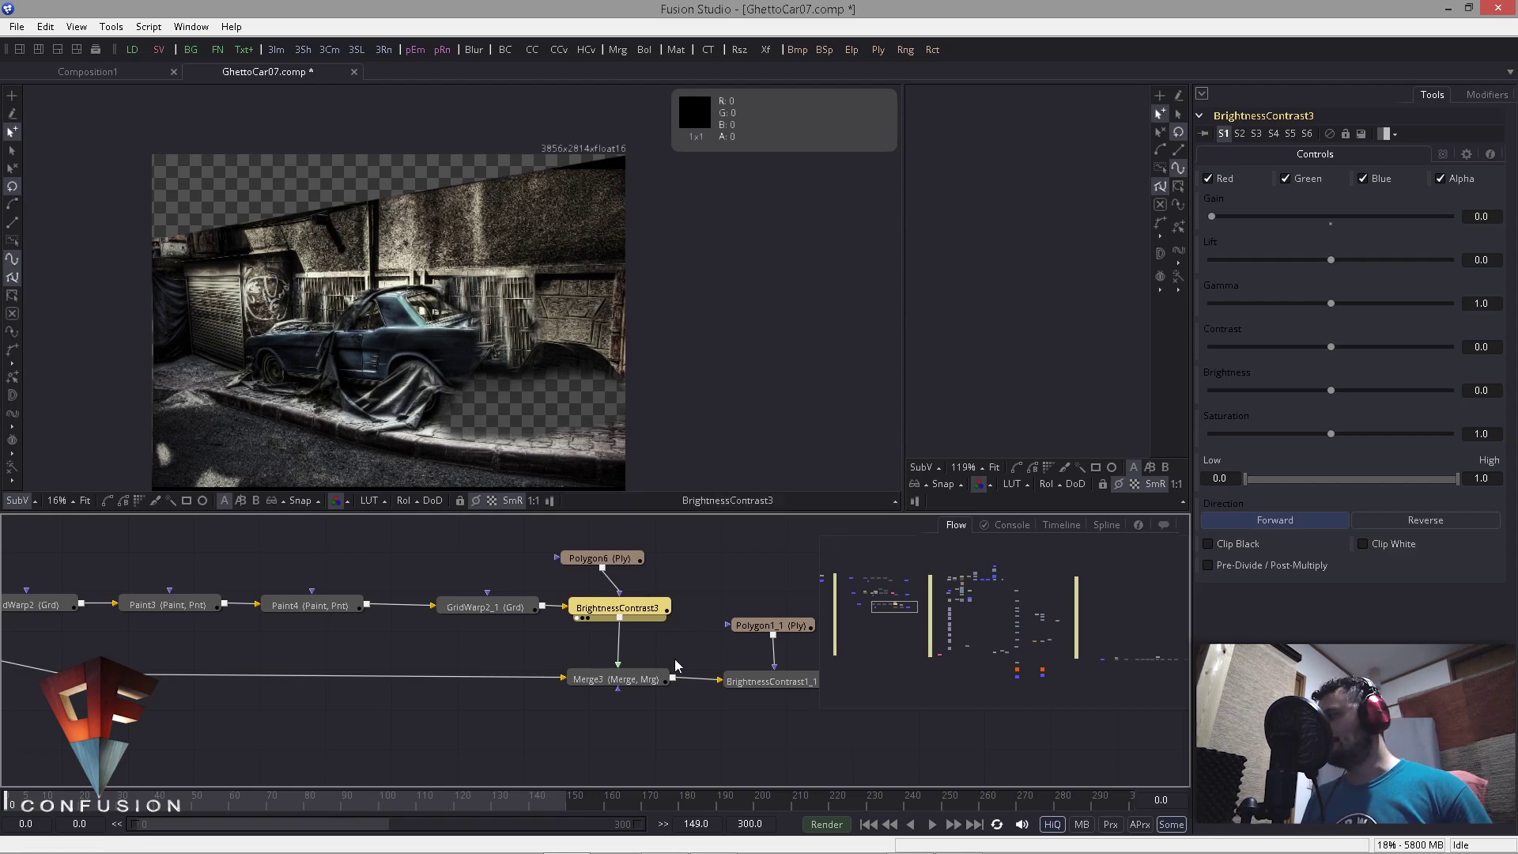
Step: View Merge3 again and examine the repaired wall placed over the original image
drag(636, 677, 554, 427)
drag(555, 687, 512, 685)
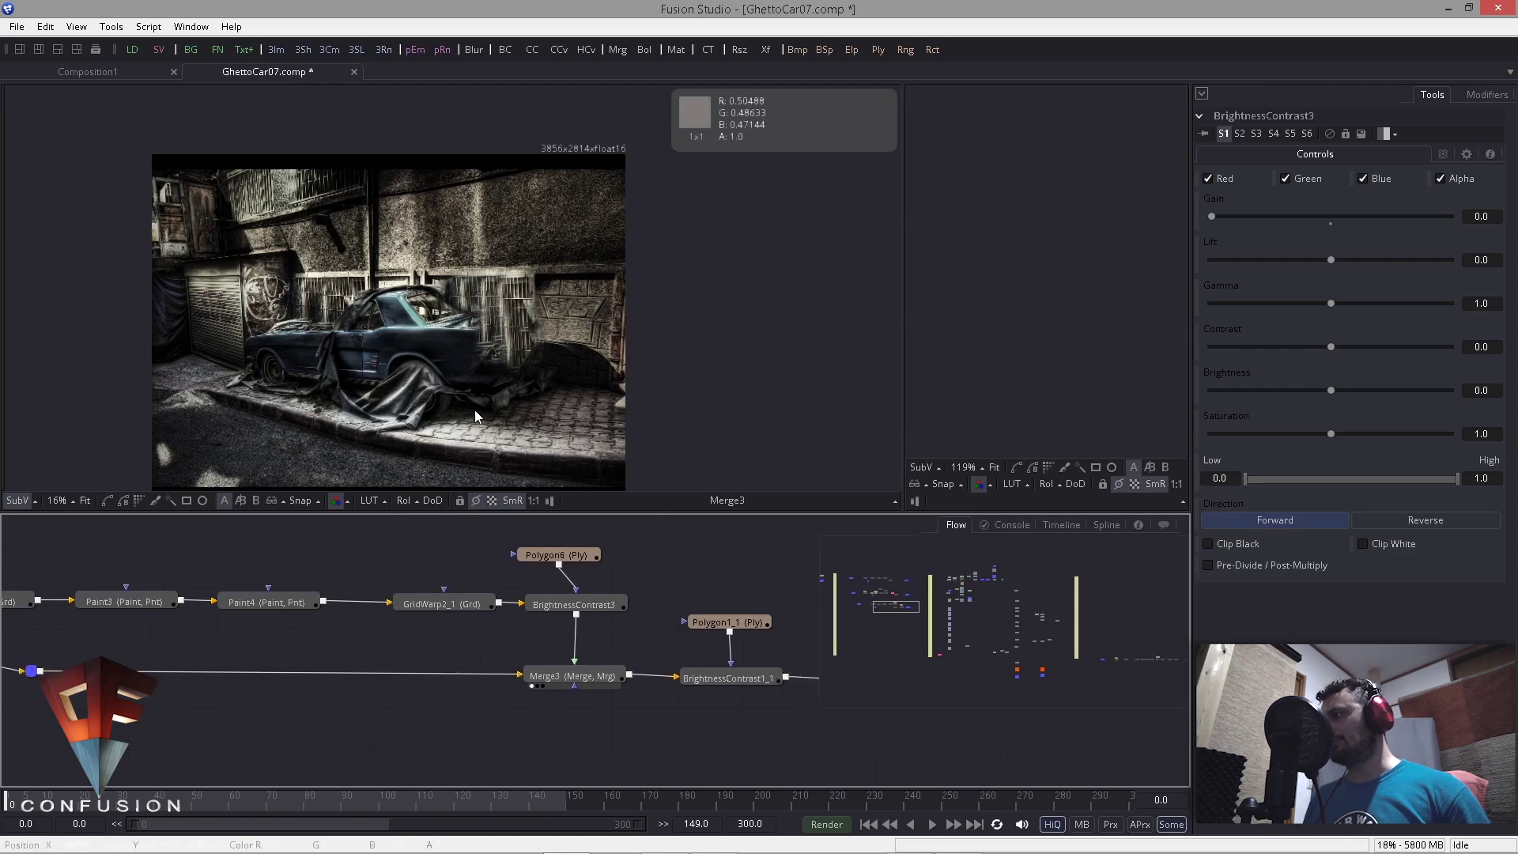
drag(474, 416, 431, 333)
Step: View the Polygon1_1 mask and the ground cutout it makes in BrightnessContrast1_1, finishing with all three branches in the flow
drag(752, 698, 487, 682)
drag(484, 604, 405, 343)
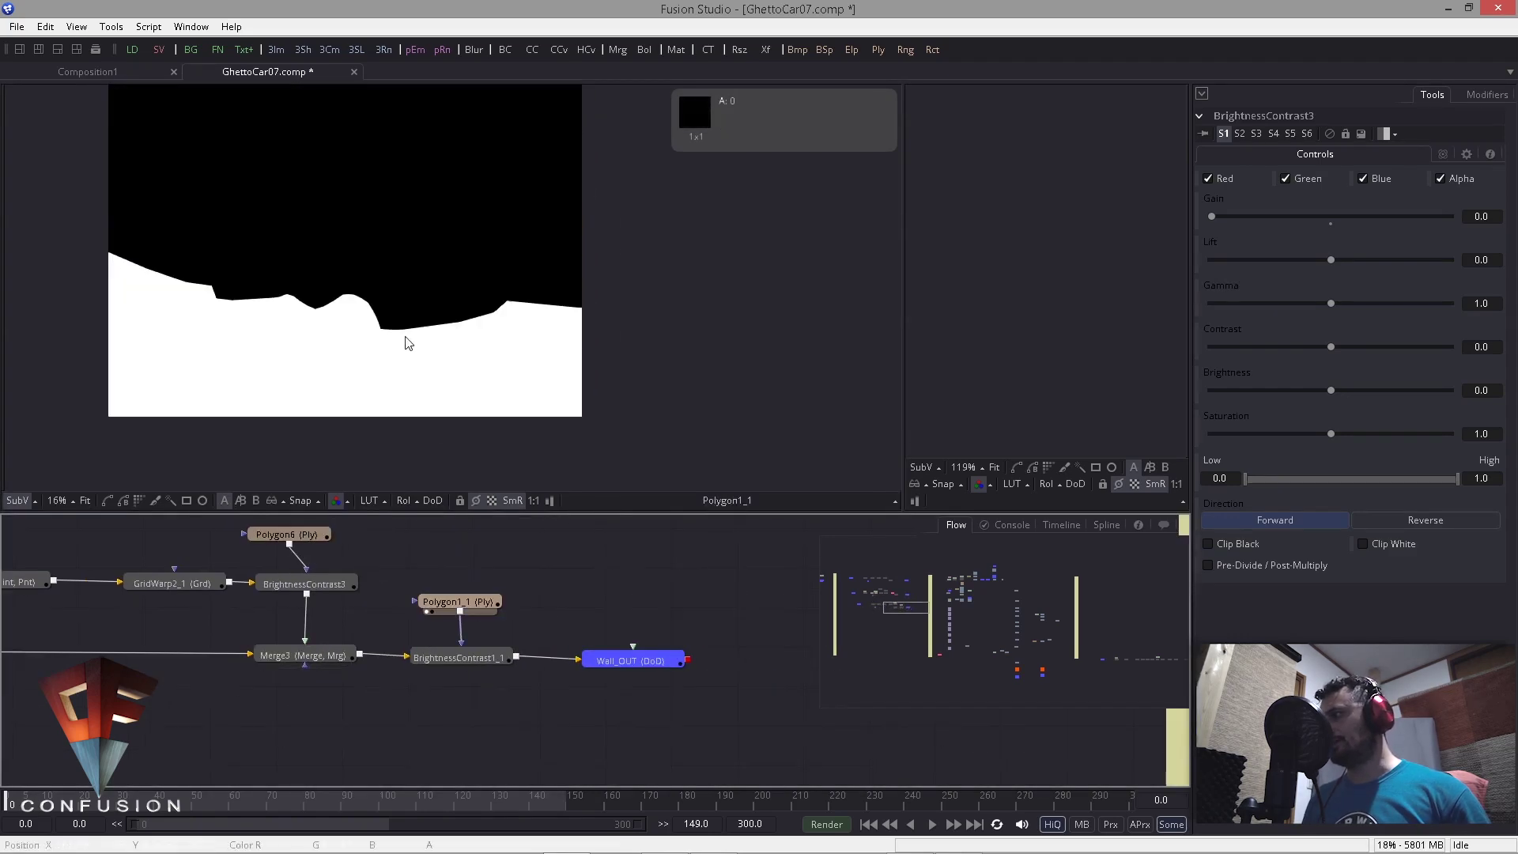
drag(459, 658, 388, 316)
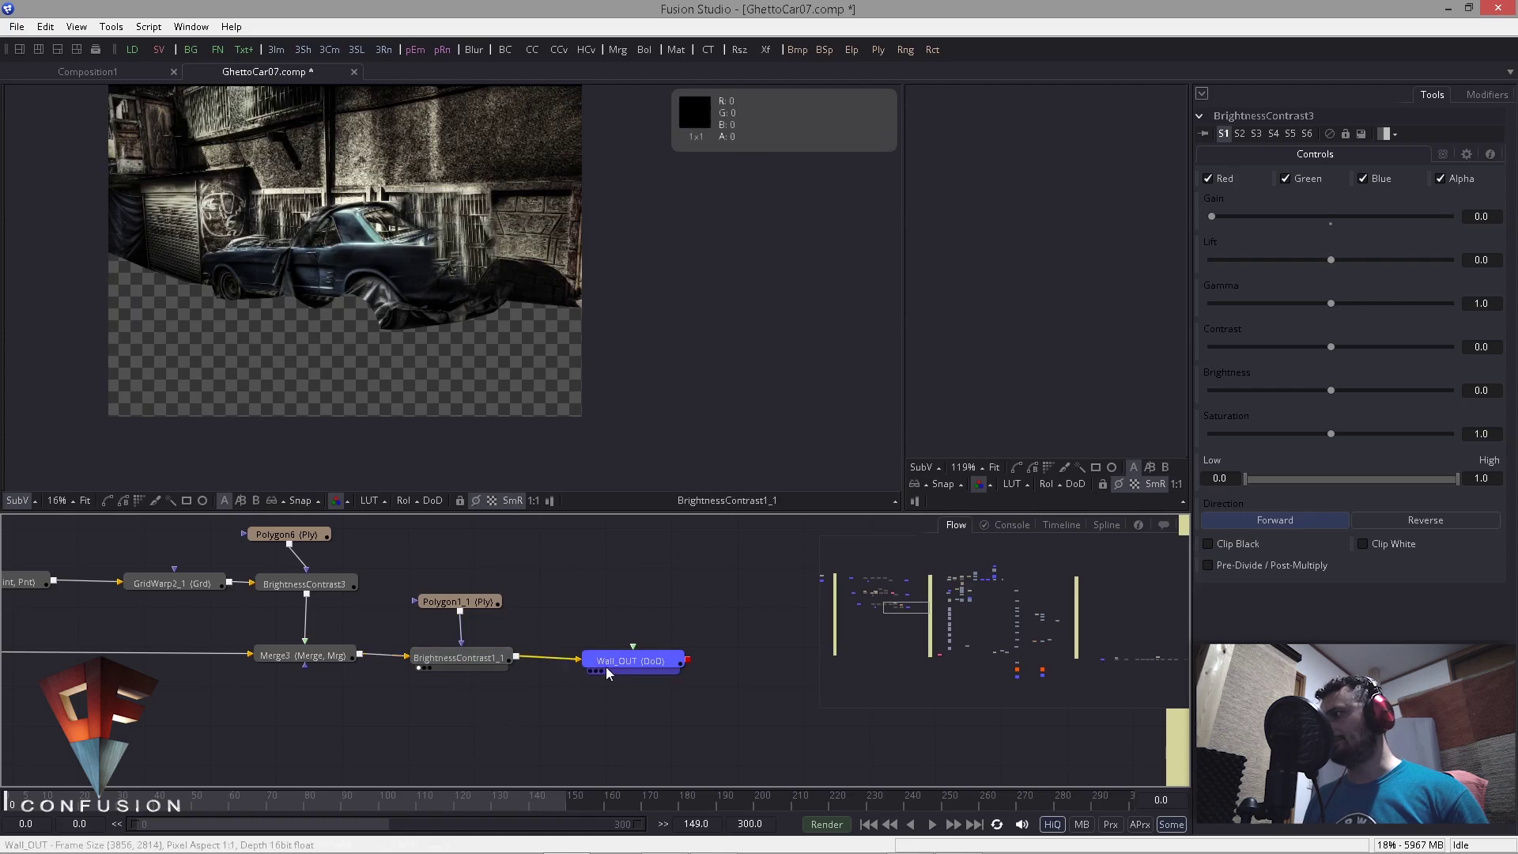
drag(580, 702, 391, 622)
scroll(392, 622, down, 3)
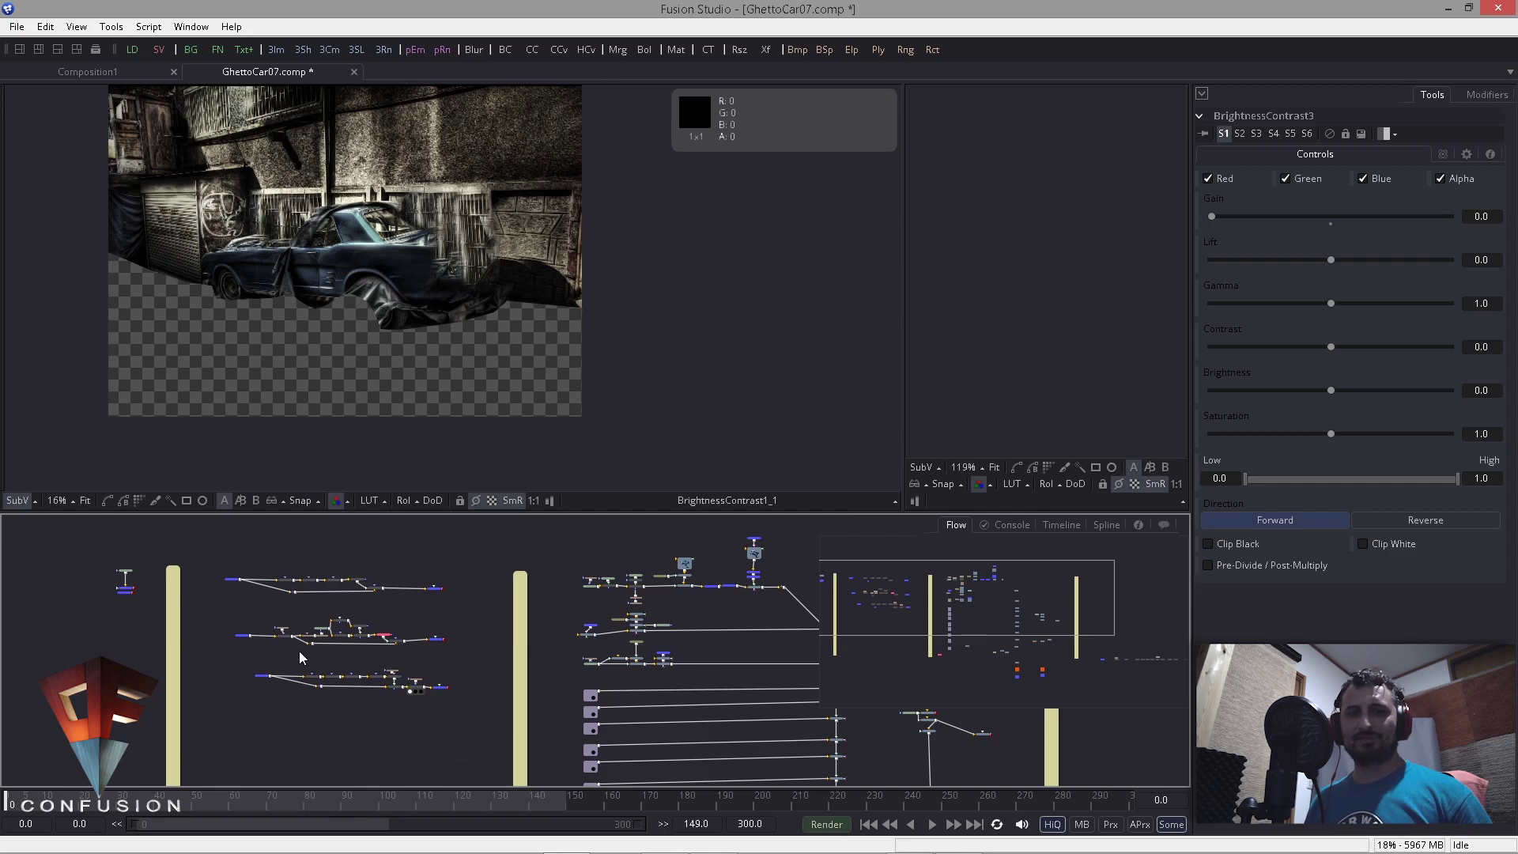
Step: View the car branch's Merge3D1_1 in 3D and examine the projected, displaced car from a rear angle
scroll(529, 674, up, 3)
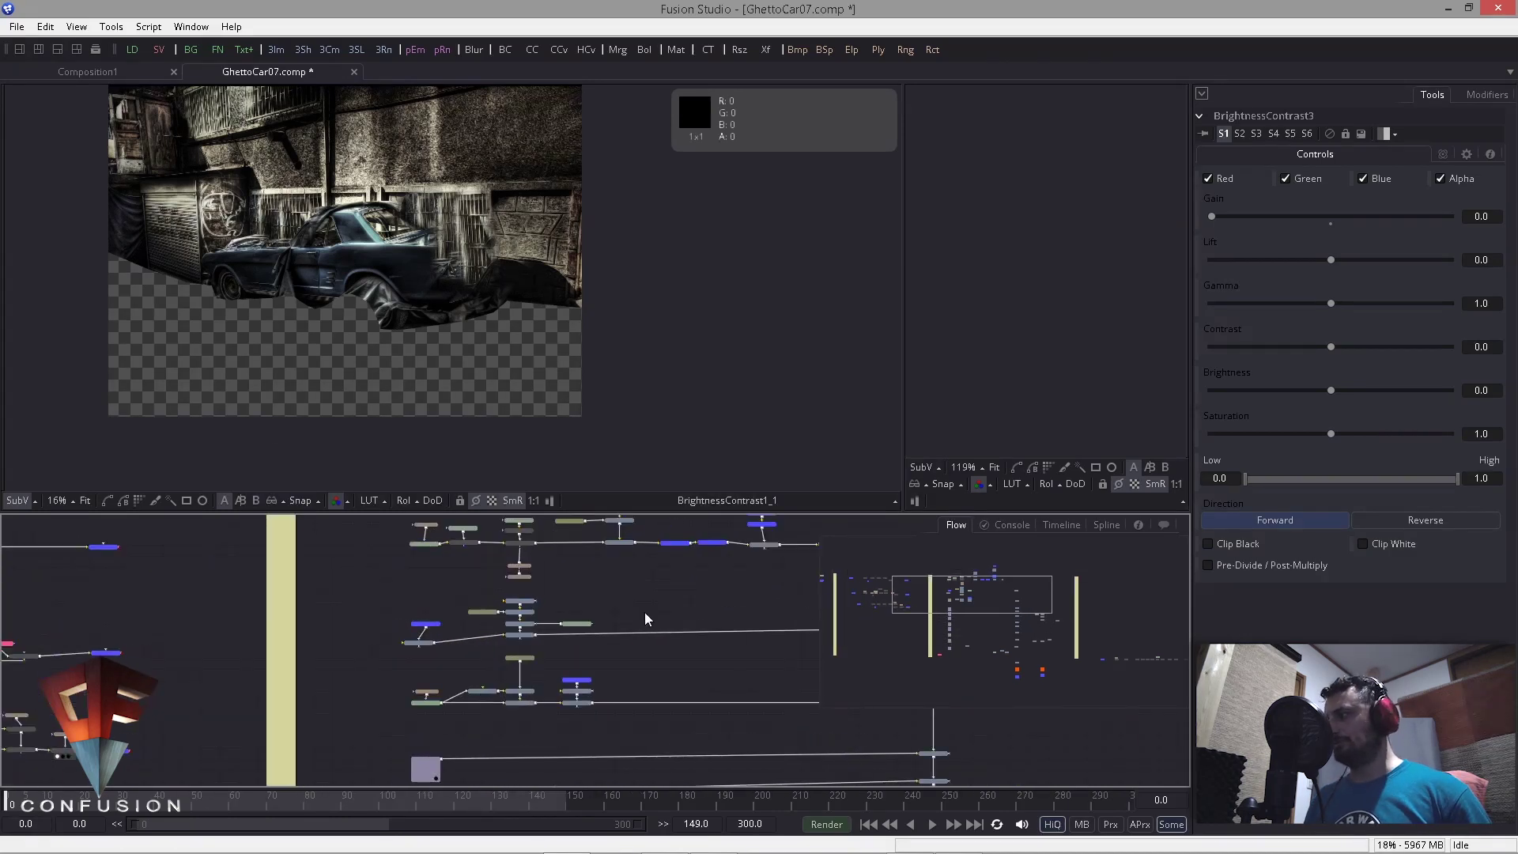
scroll(349, 661, up, 3)
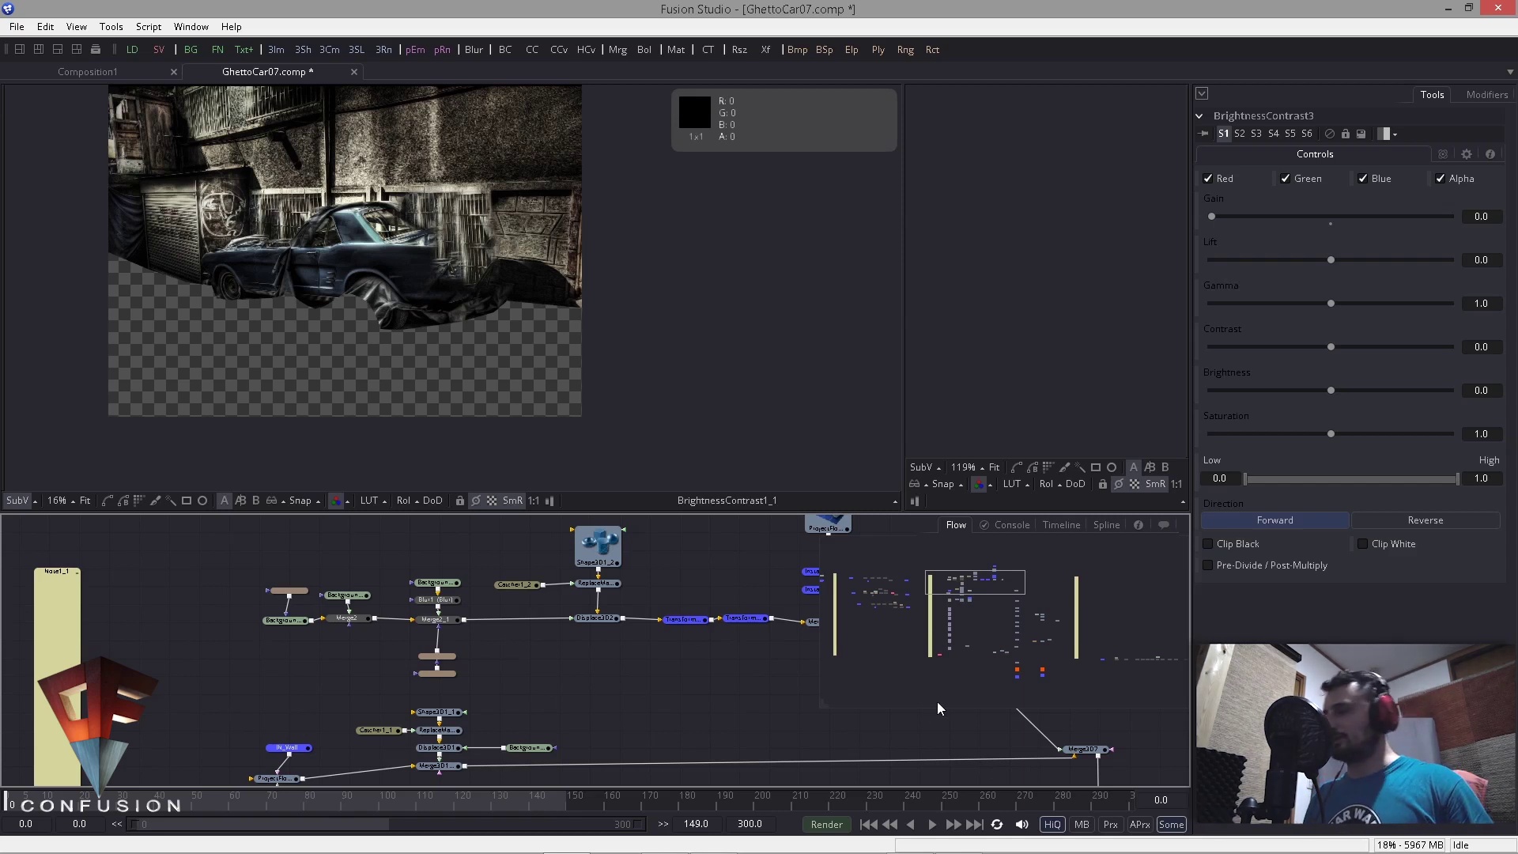
drag(537, 653, 332, 668)
drag(613, 650, 662, 733)
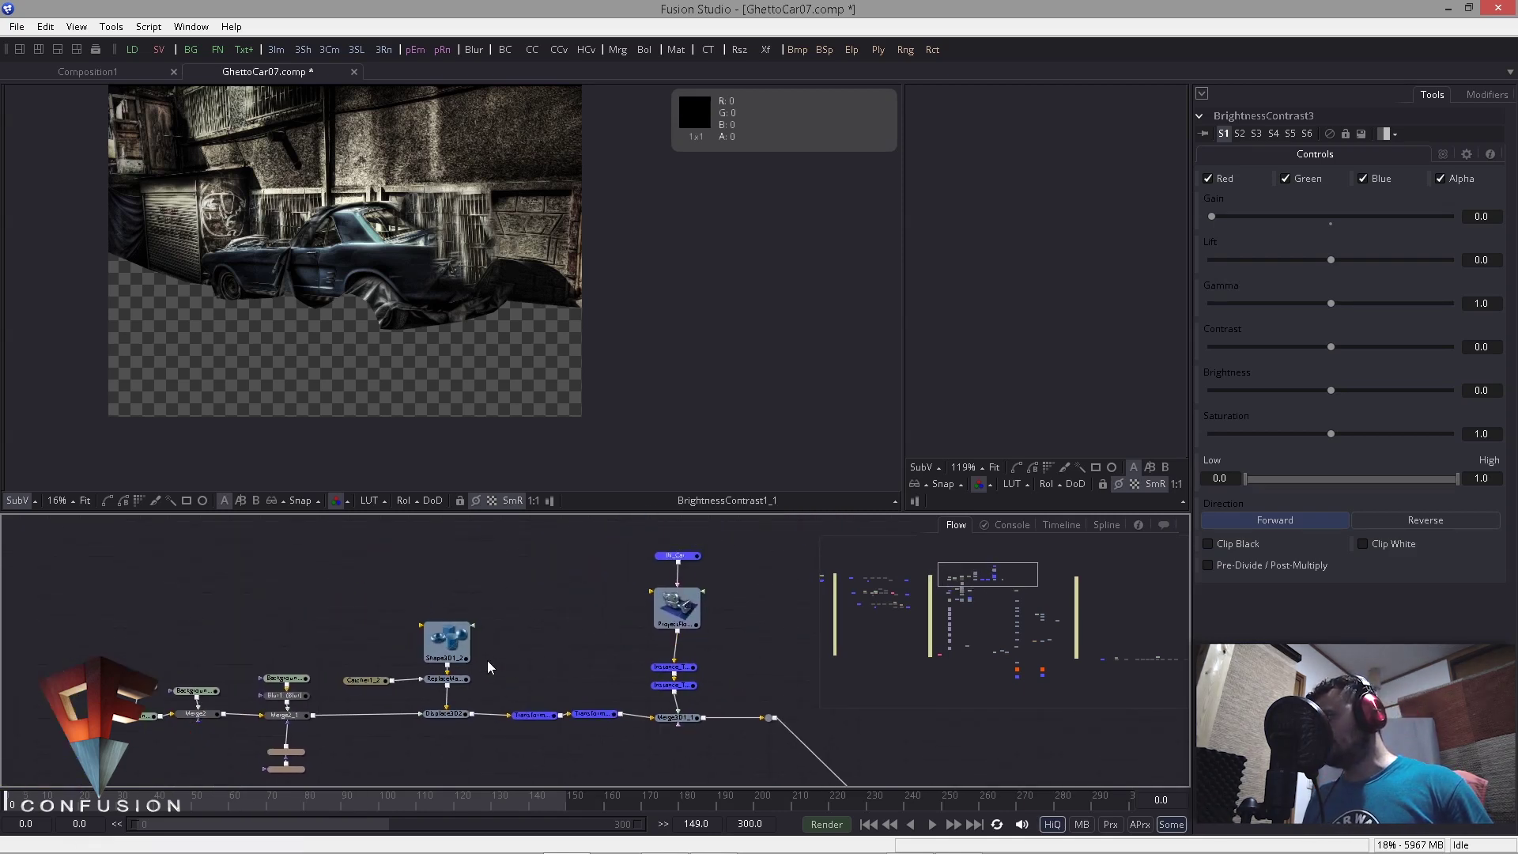
mouse_move(599, 677)
mouse_down()
mouse_move(582, 667)
mouse_move(608, 666)
mouse_up()
scroll(745, 611, up, 1)
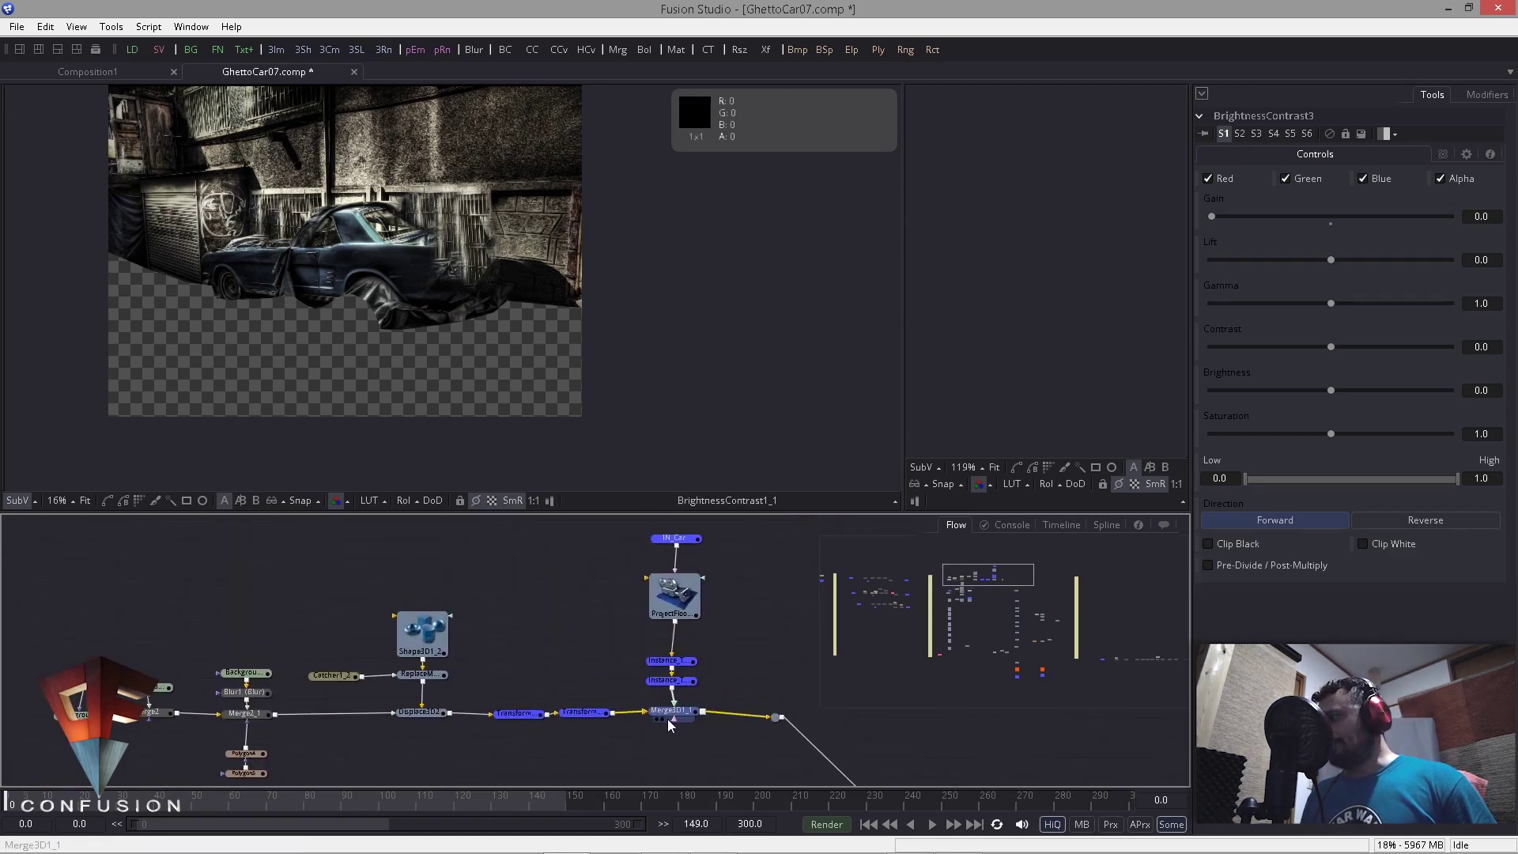
drag(667, 715, 470, 459)
drag(564, 584, 416, 595)
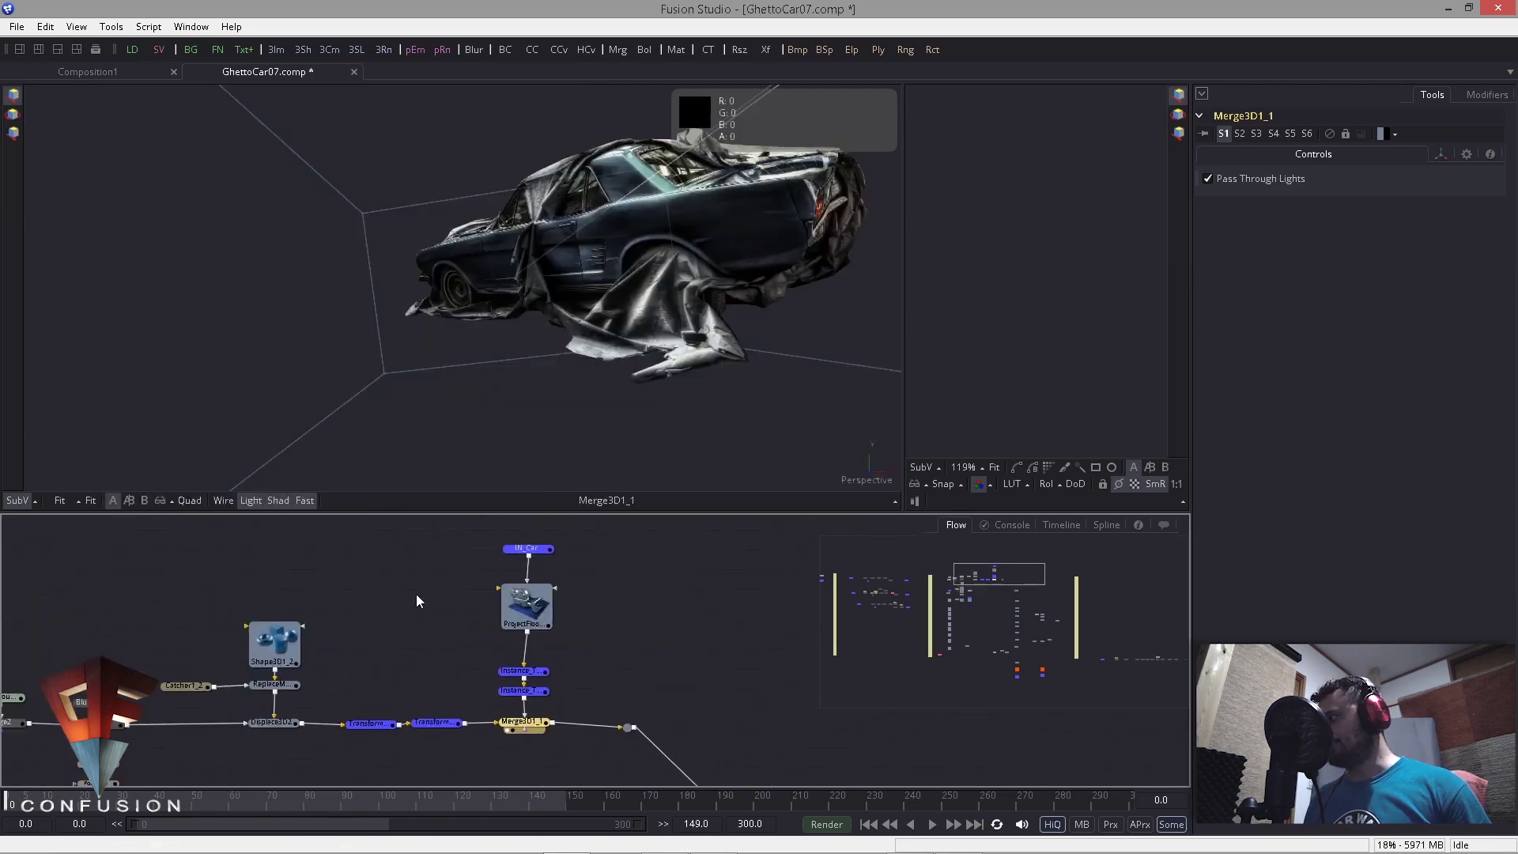
drag(605, 392, 372, 388)
drag(292, 361, 423, 452)
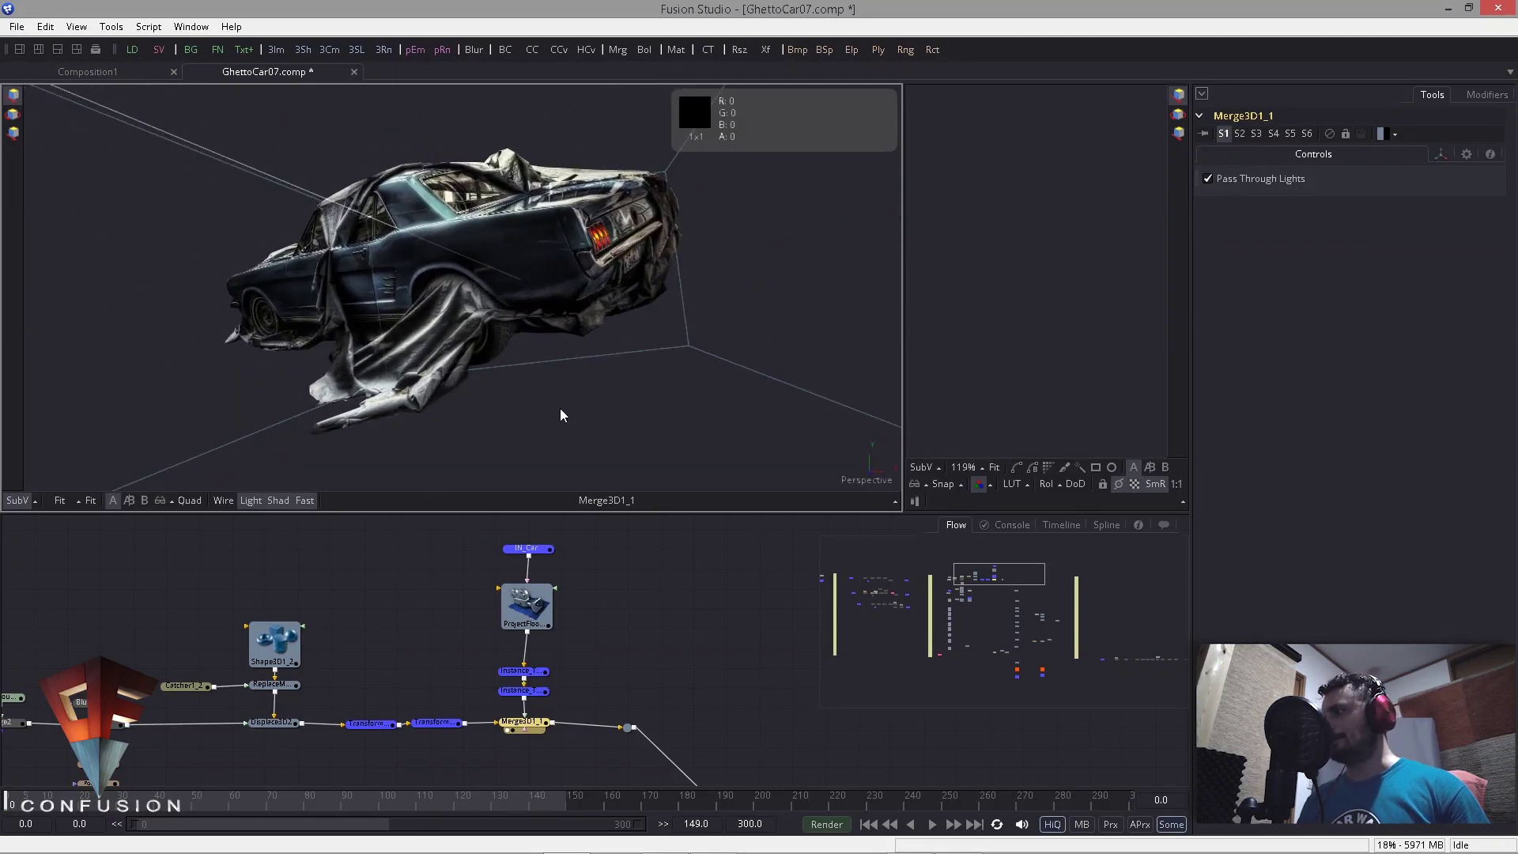
Step: View Shape3D1_2 and examine the plane and its shape settings that feed the car's displacement
drag(387, 612, 578, 621)
drag(669, 693, 664, 657)
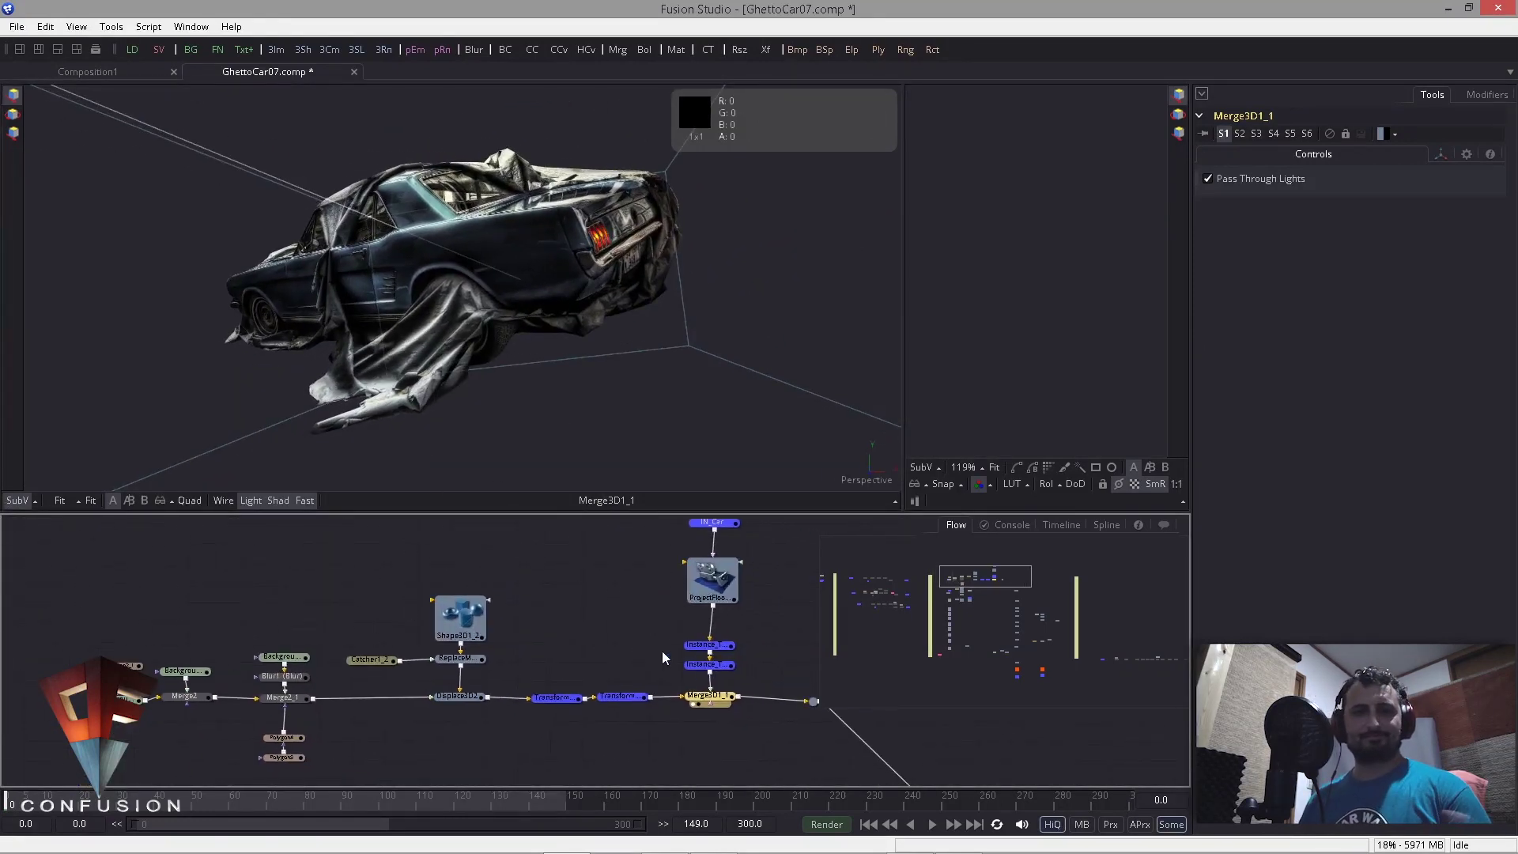
click(543, 604)
drag(264, 596, 474, 594)
drag(636, 649, 520, 404)
drag(656, 585, 663, 582)
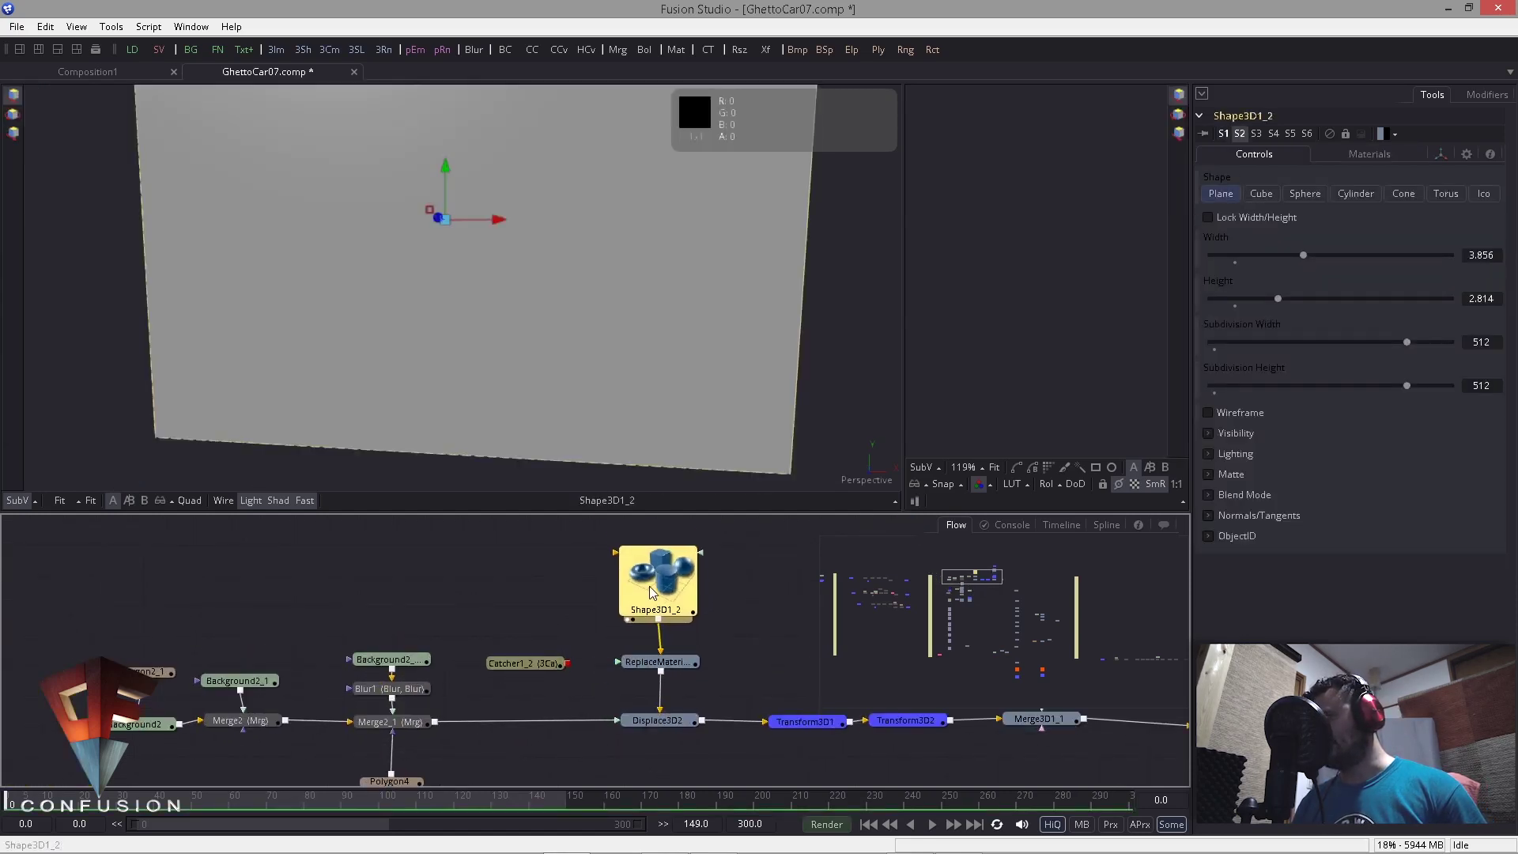
drag(609, 339, 607, 267)
scroll(359, 300, down, 3)
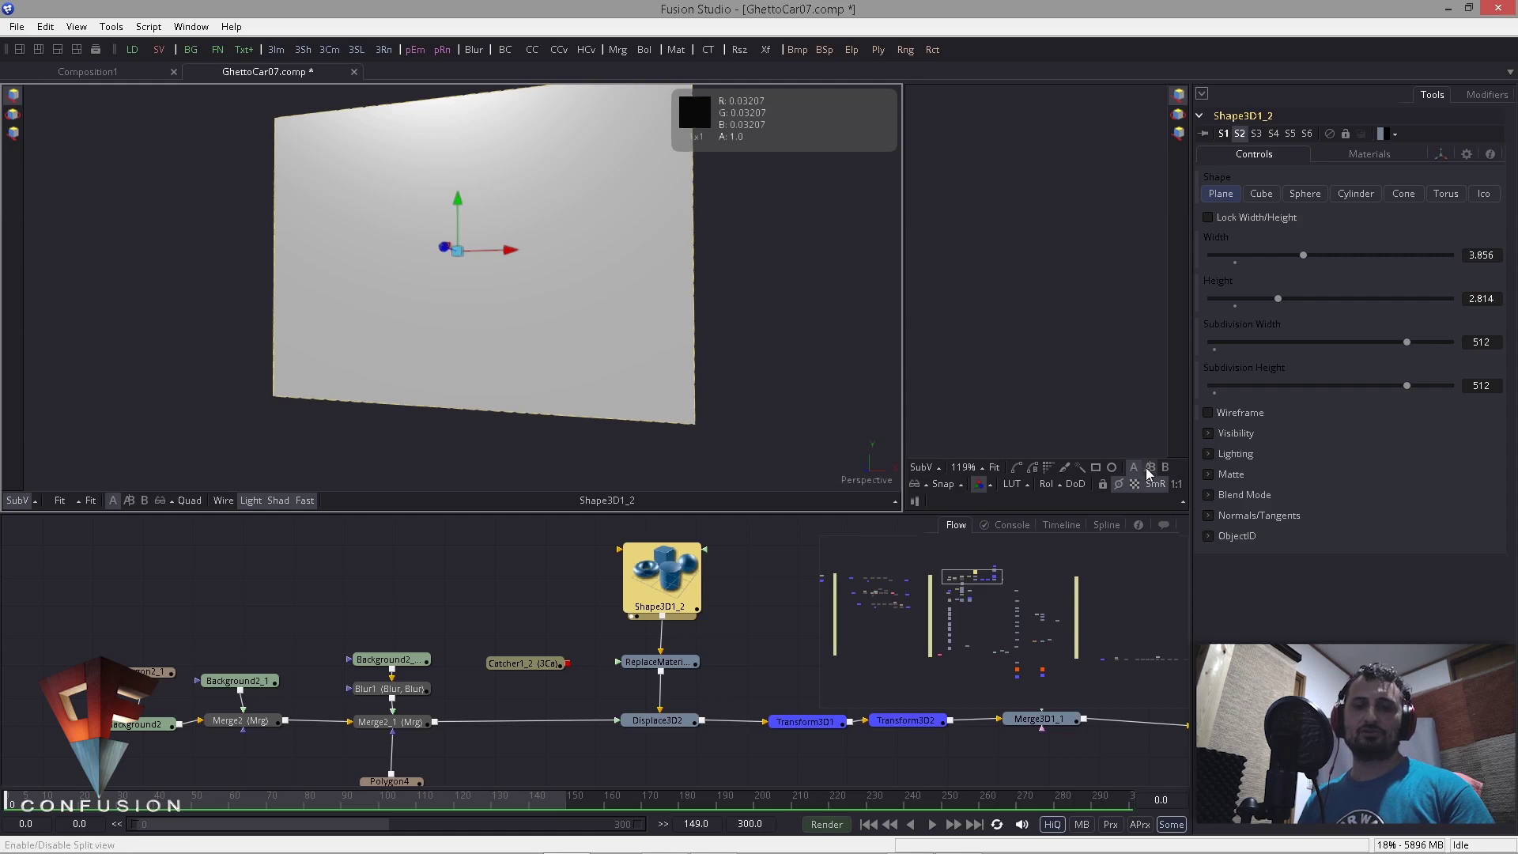
drag(661, 579, 663, 586)
Step: View Background2's soft white car matte and open Polygon2_1 to examine its outline and feathered edges
drag(369, 622, 514, 595)
key(1)
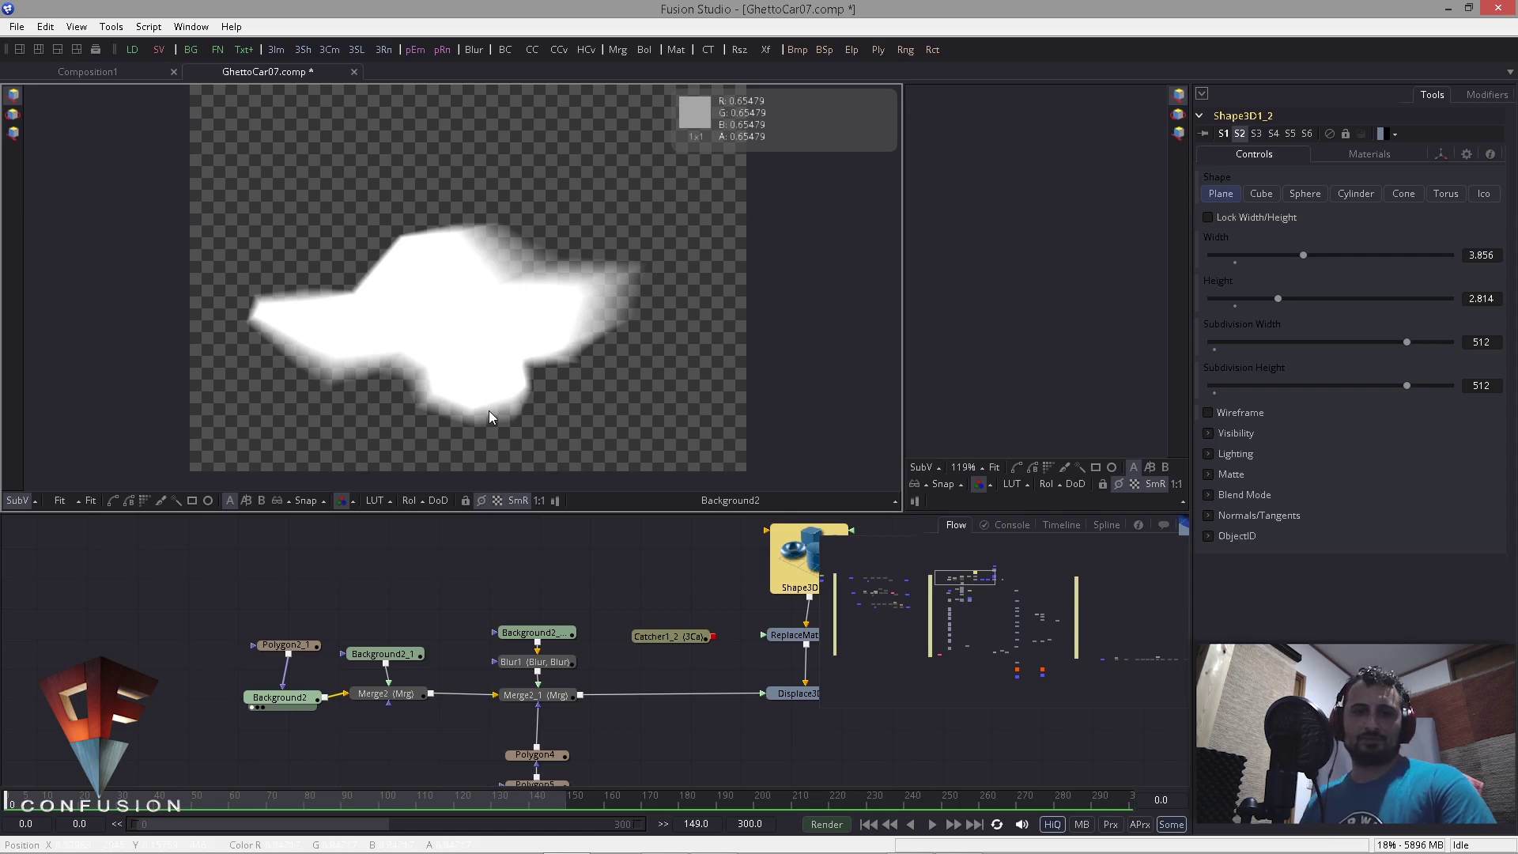
drag(287, 644, 282, 654)
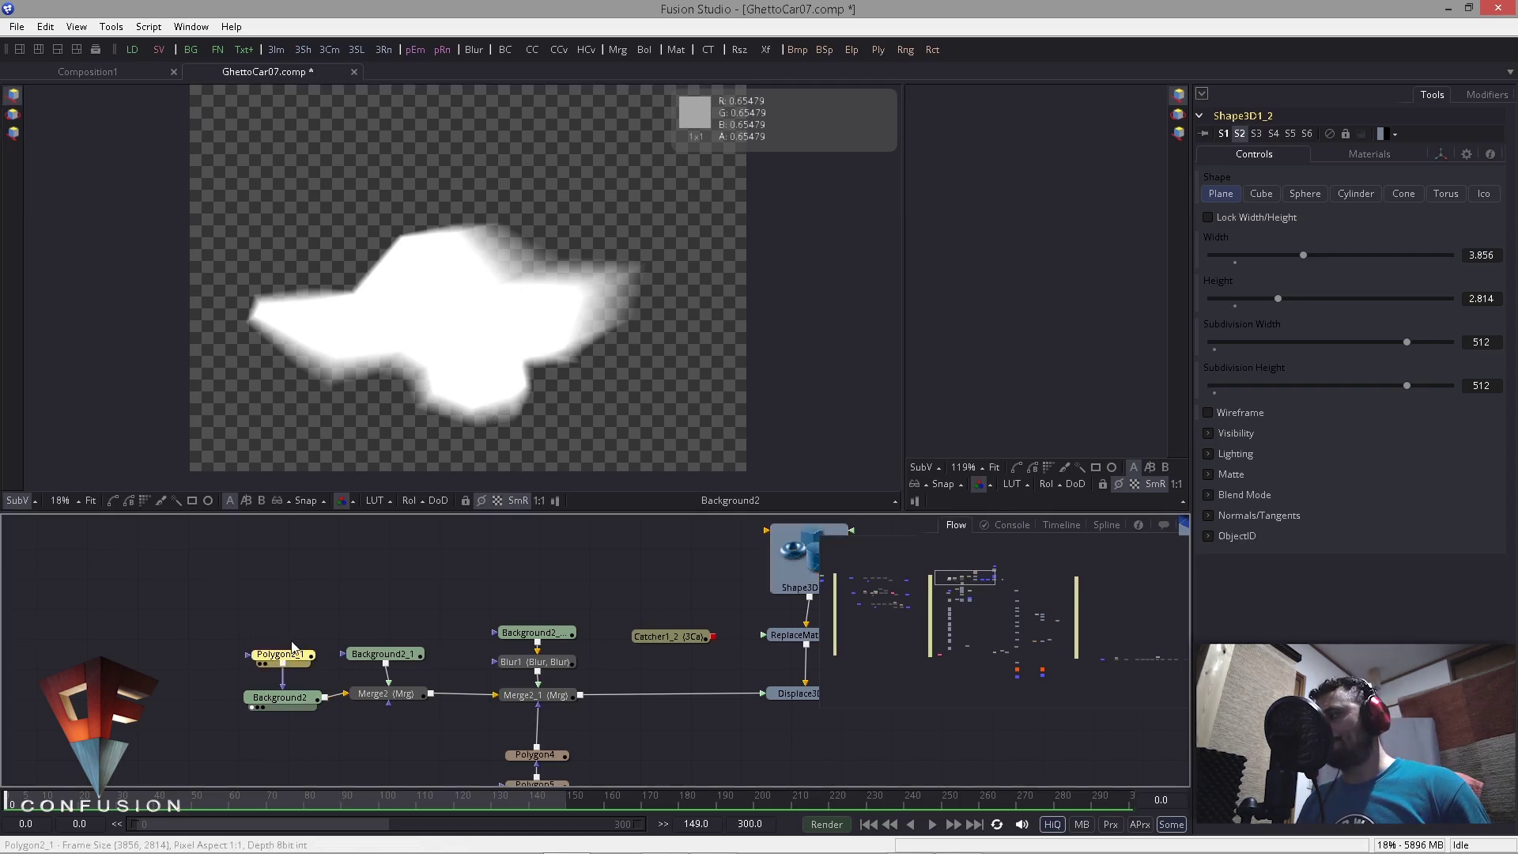
scroll(482, 338, up, 2)
drag(477, 309, 519, 295)
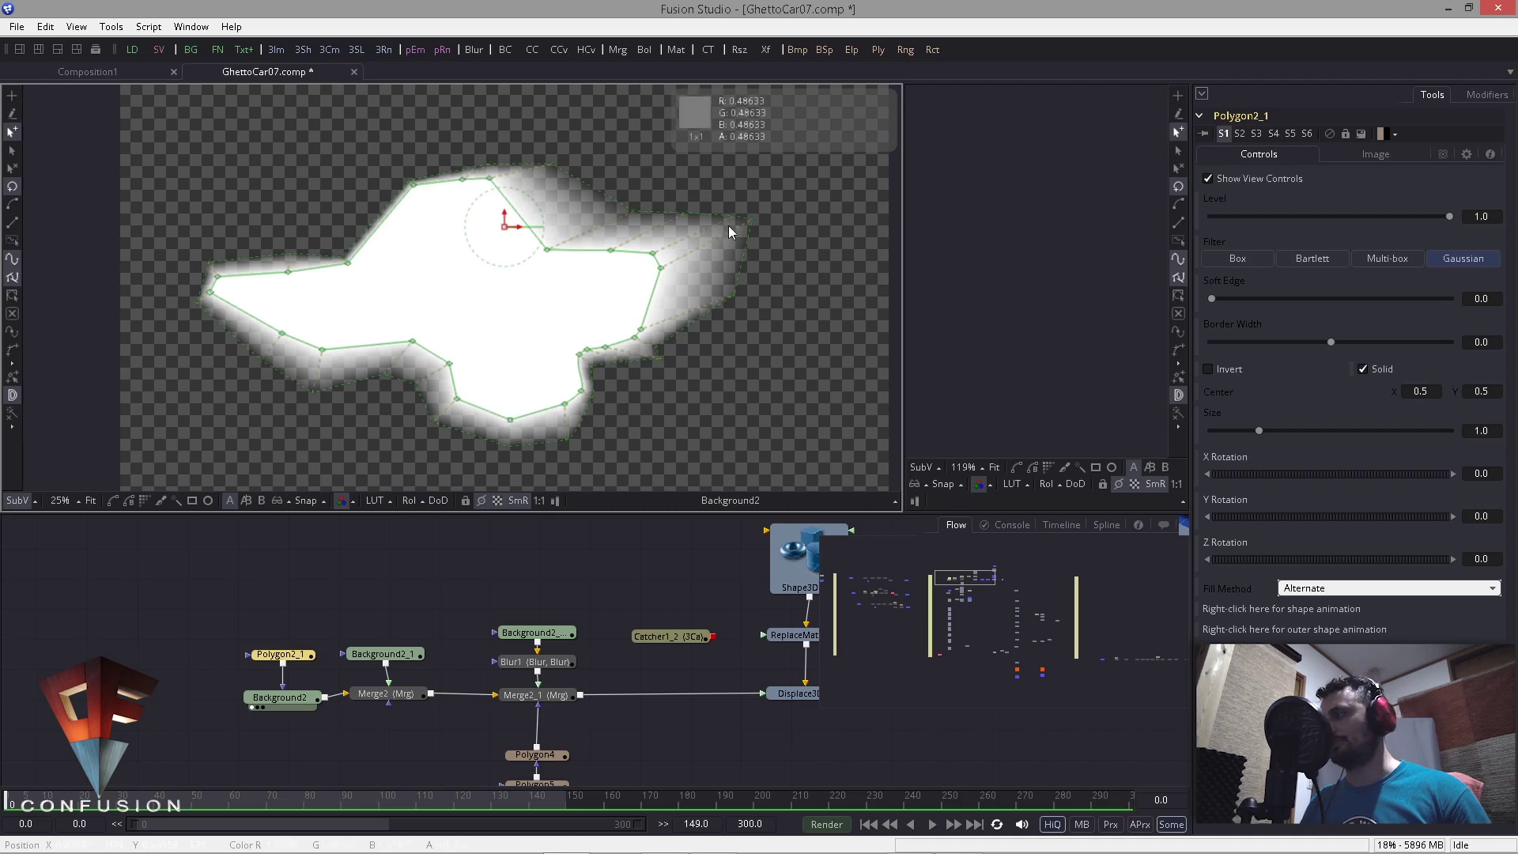
Step: Add a polygon mask to Background2 and draw a closed four-cornered shape over the image
click(234, 601)
drag(878, 49, 242, 581)
mouse_move(280, 582)
mouse_down()
mouse_move(226, 676)
mouse_move(284, 694)
mouse_move(258, 599)
mouse_up()
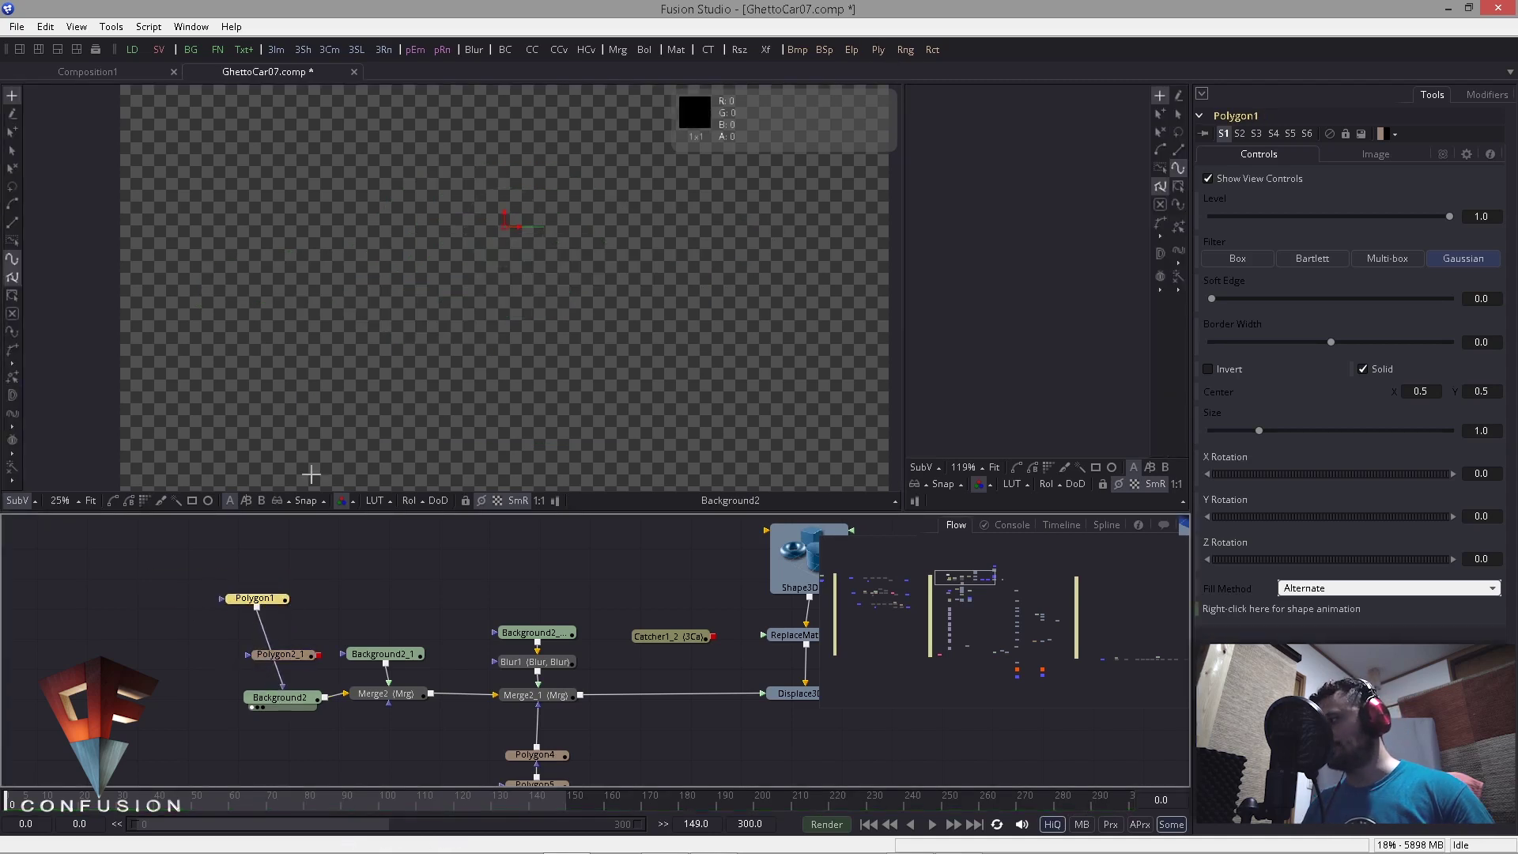
click(431, 179)
click(623, 183)
click(616, 371)
click(421, 372)
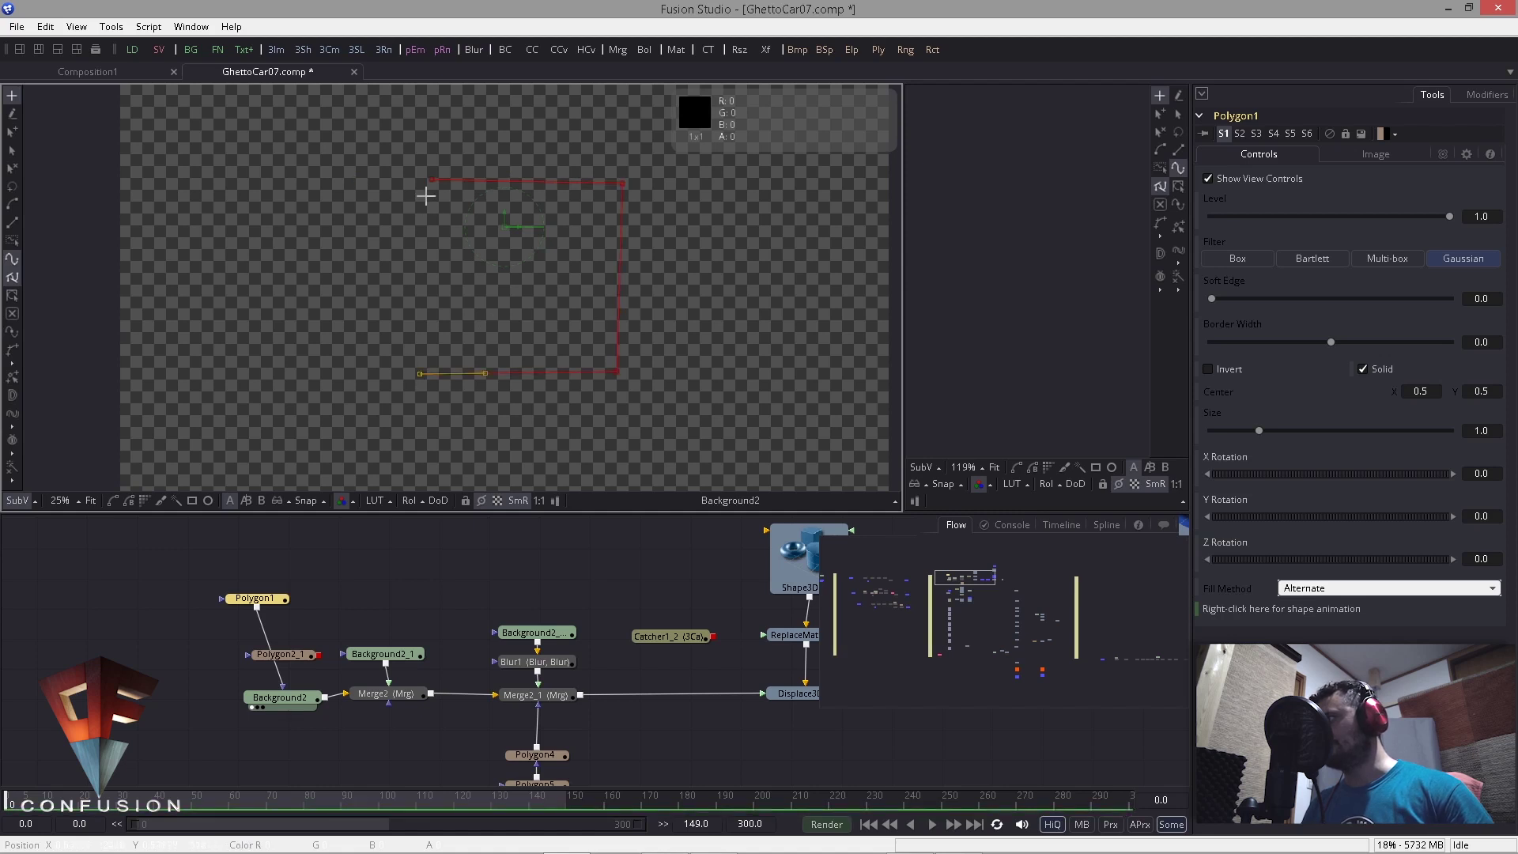
click(432, 181)
Step: Convert Polygon1 to a double poly and separate its inner and outer upper corners to create a soft falloff
click(12, 395)
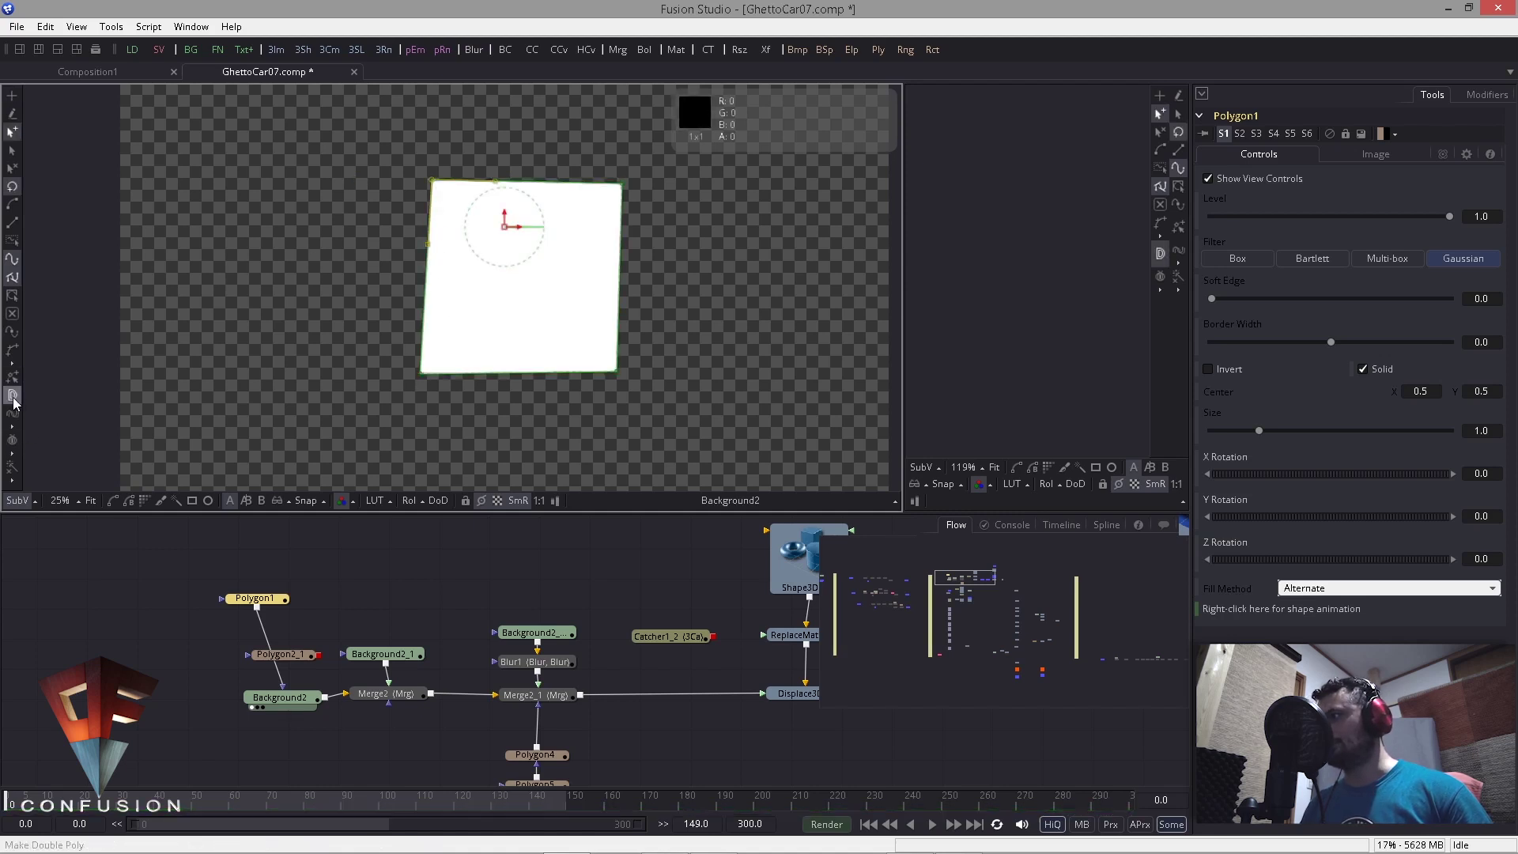
click(623, 183)
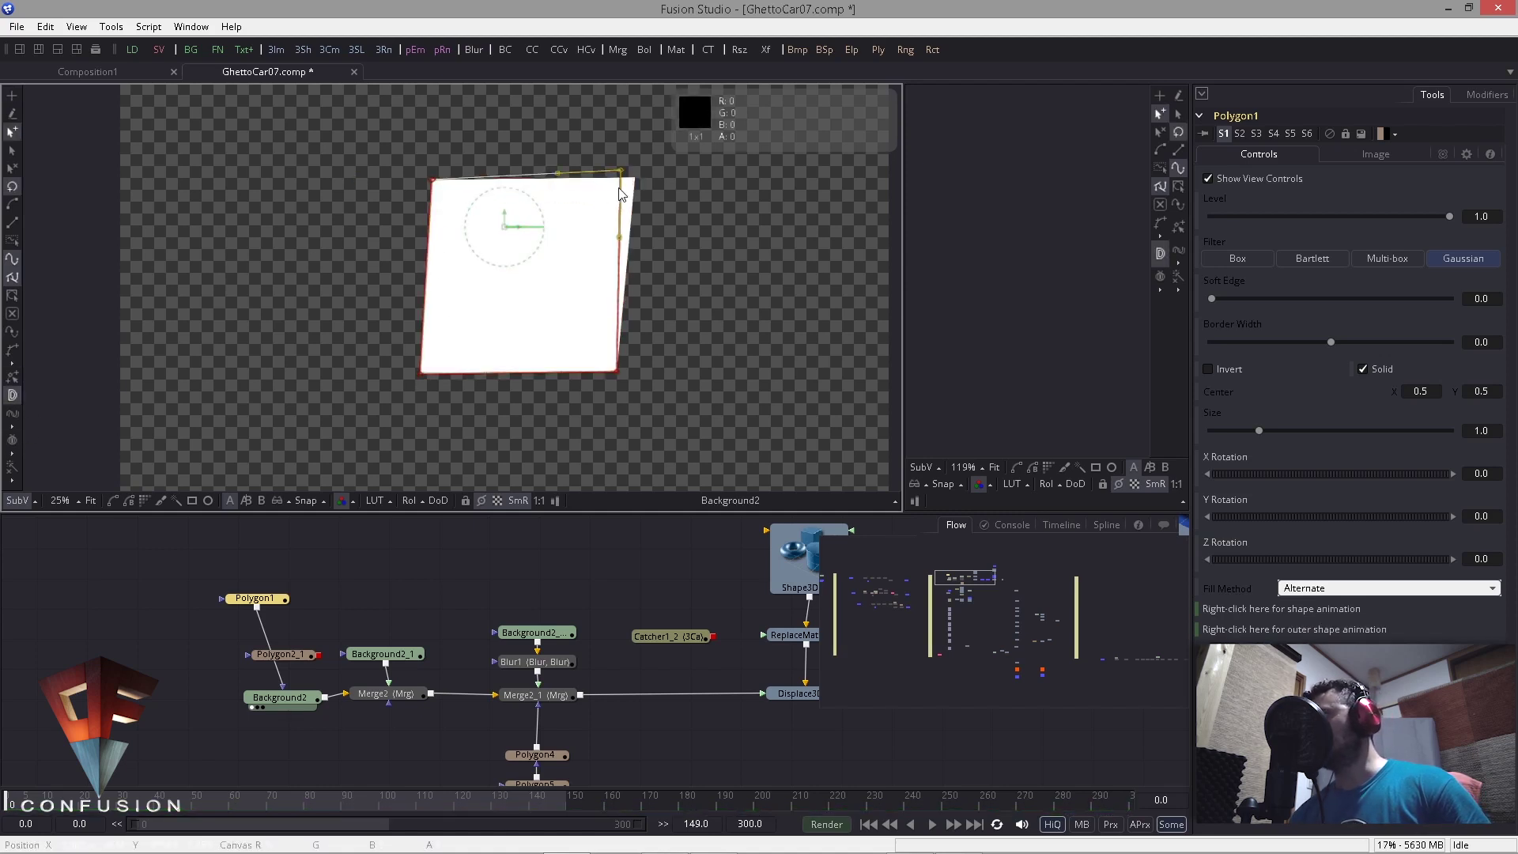
drag(638, 199, 627, 192)
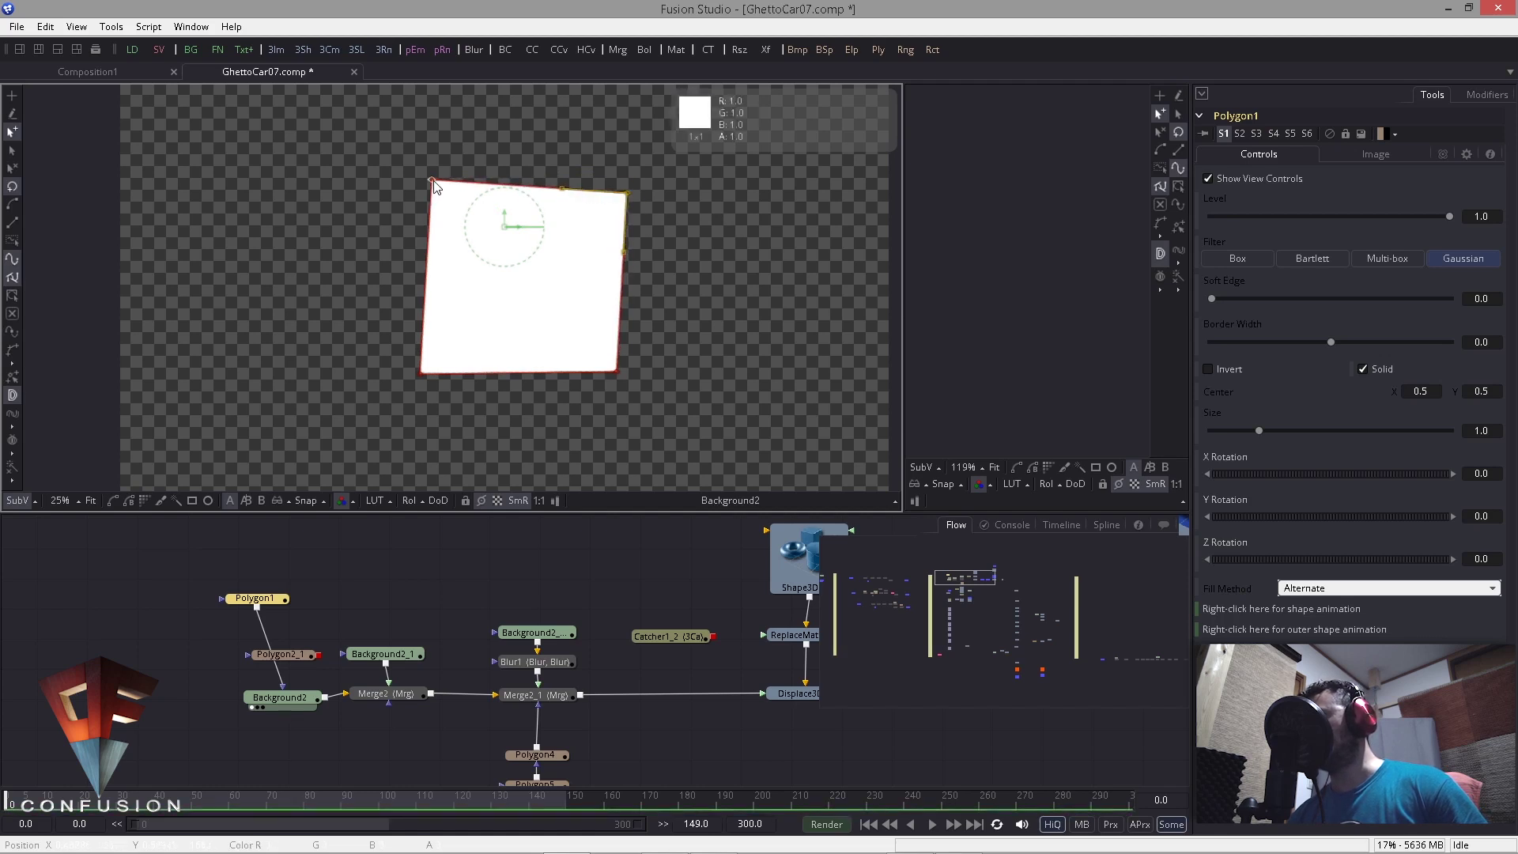
drag(432, 181, 373, 141)
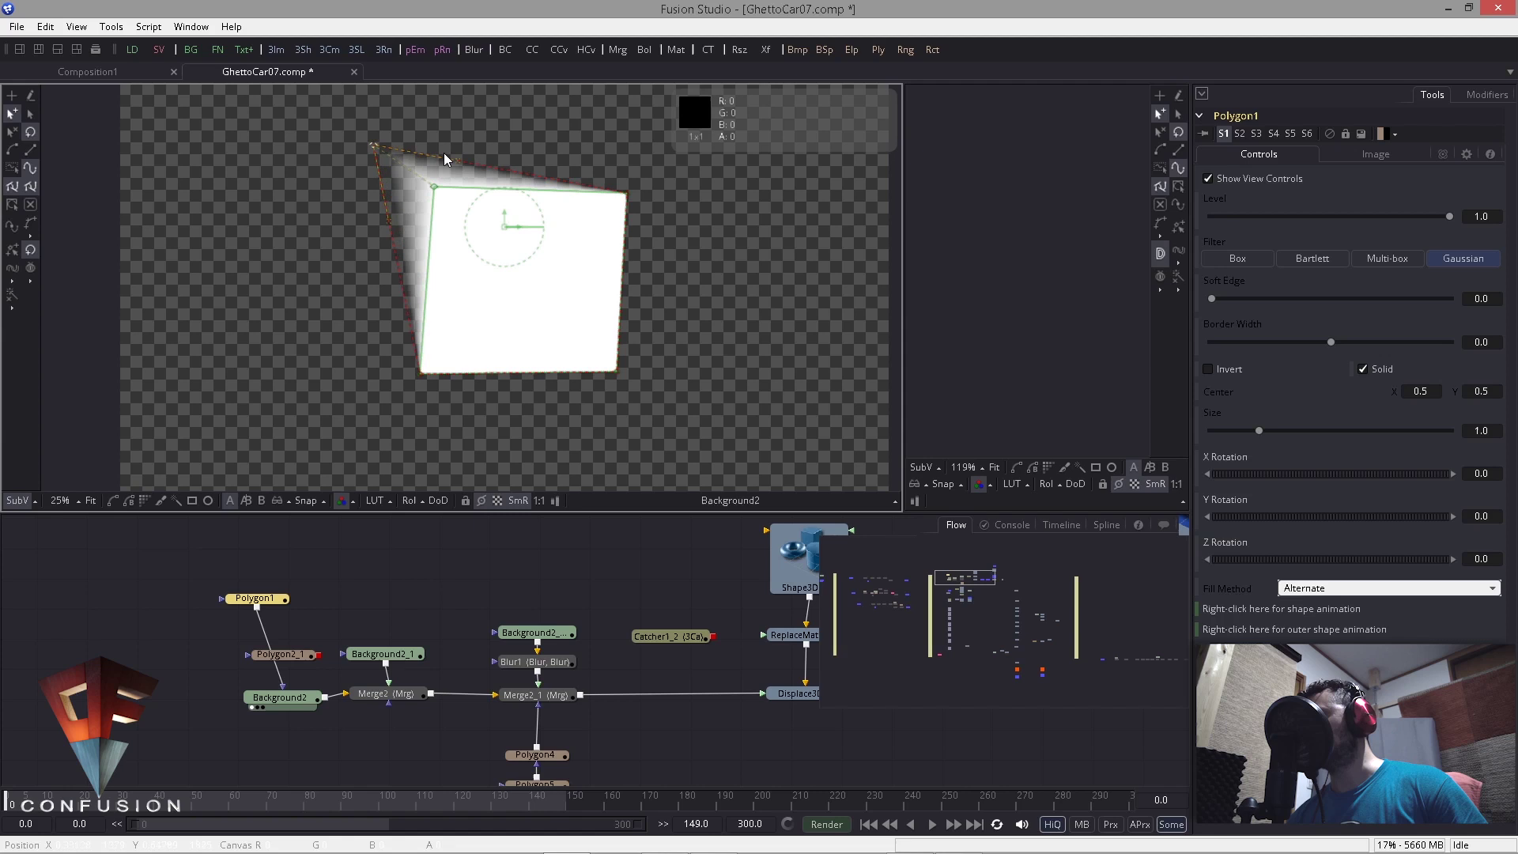
drag(625, 193, 639, 171)
click(625, 197)
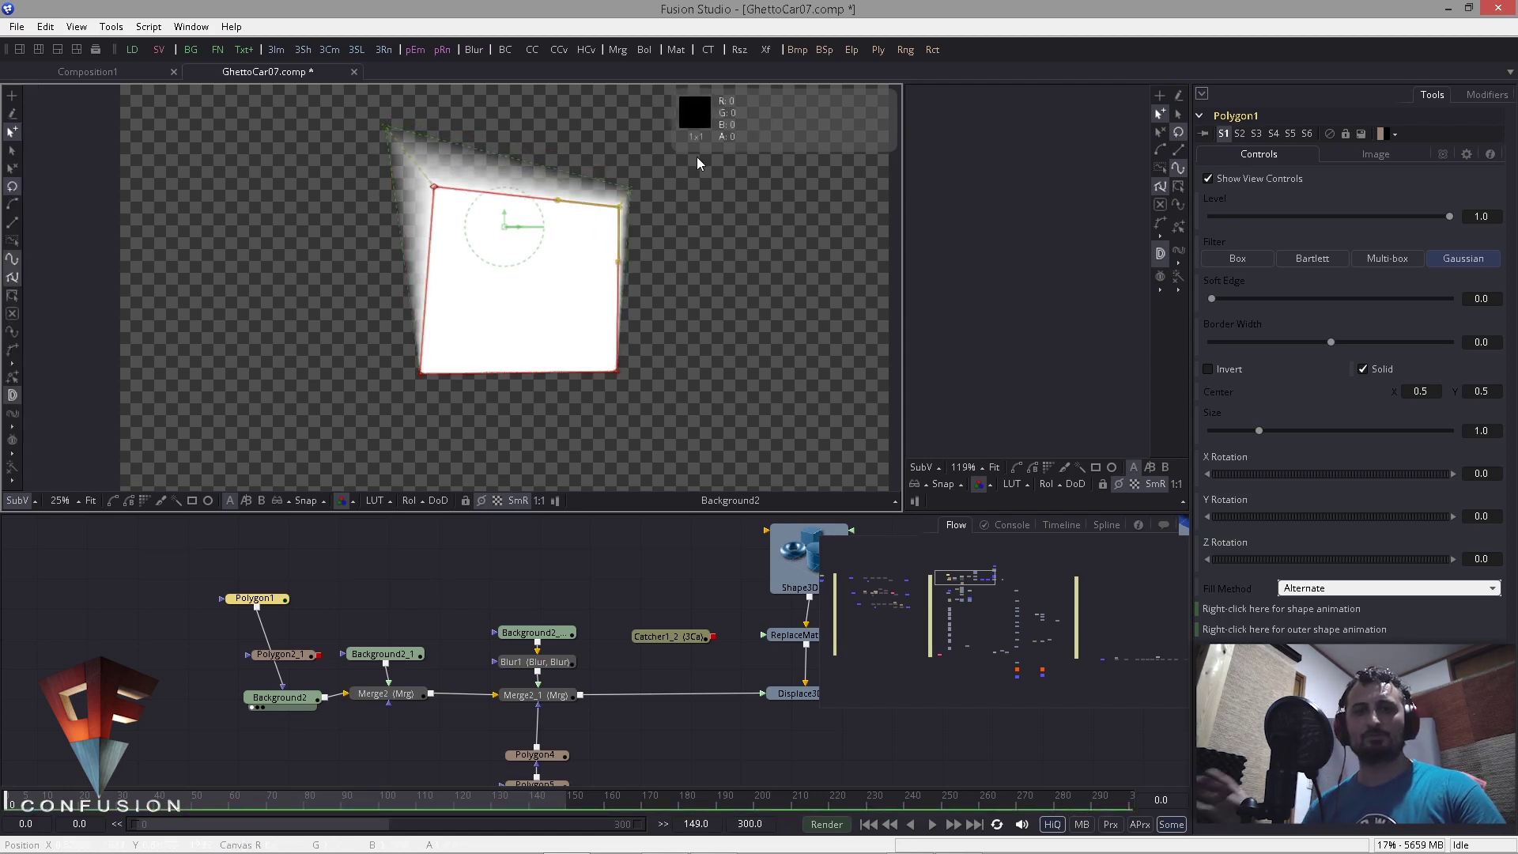
drag(633, 186, 645, 173)
Step: Reshape Polygon1's lower-right inner and outer points and adjust the outer outline to extend the soft edge around the shape
mouse_move(617, 370)
mouse_down()
mouse_move(571, 368)
mouse_move(617, 385)
mouse_up()
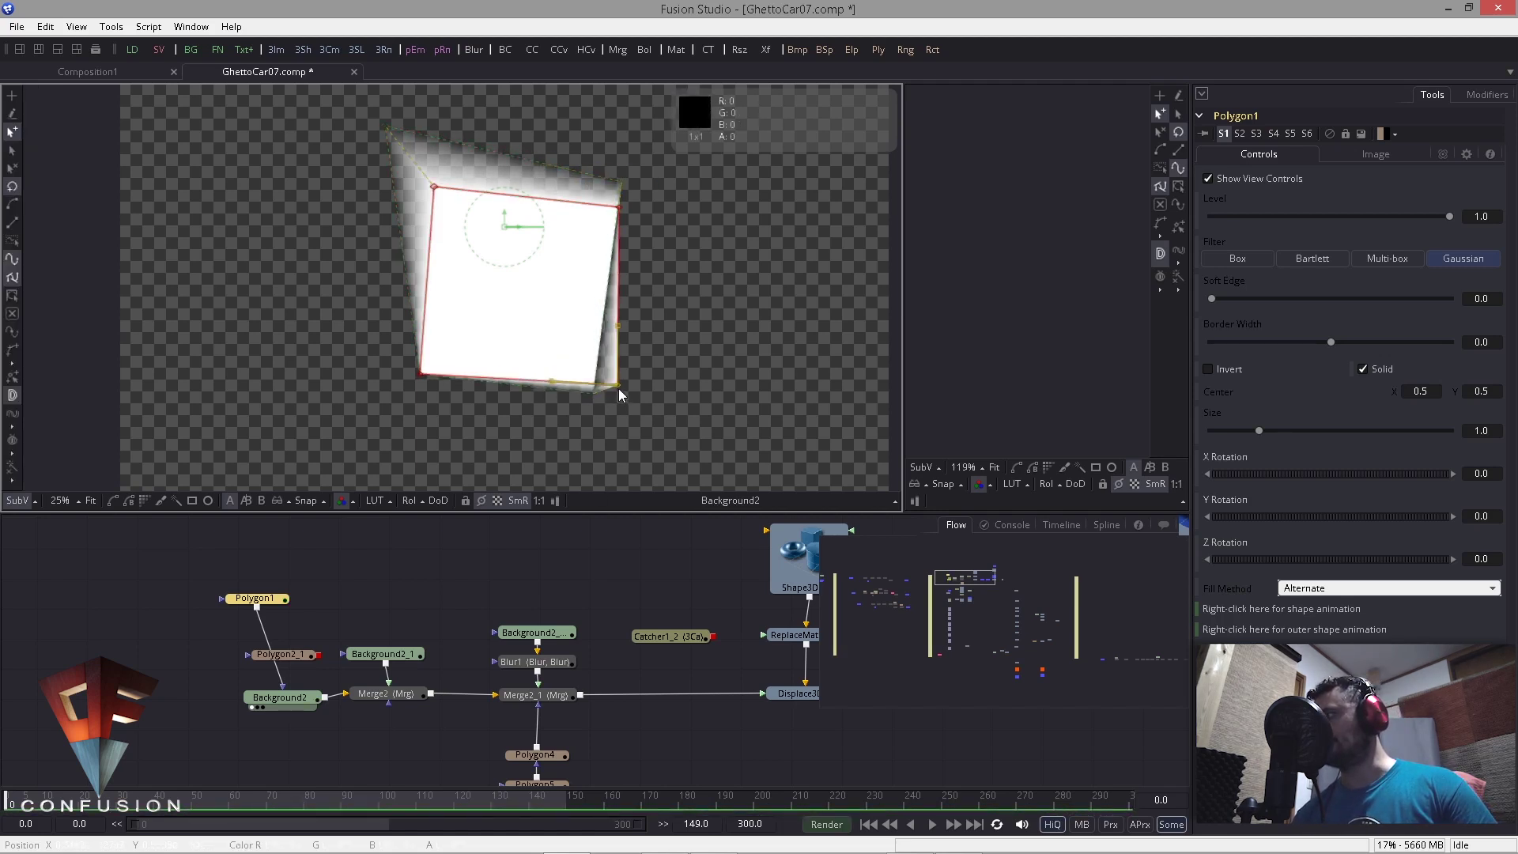
click(618, 387)
mouse_move(620, 387)
mouse_down()
mouse_move(581, 381)
mouse_move(628, 402)
mouse_up()
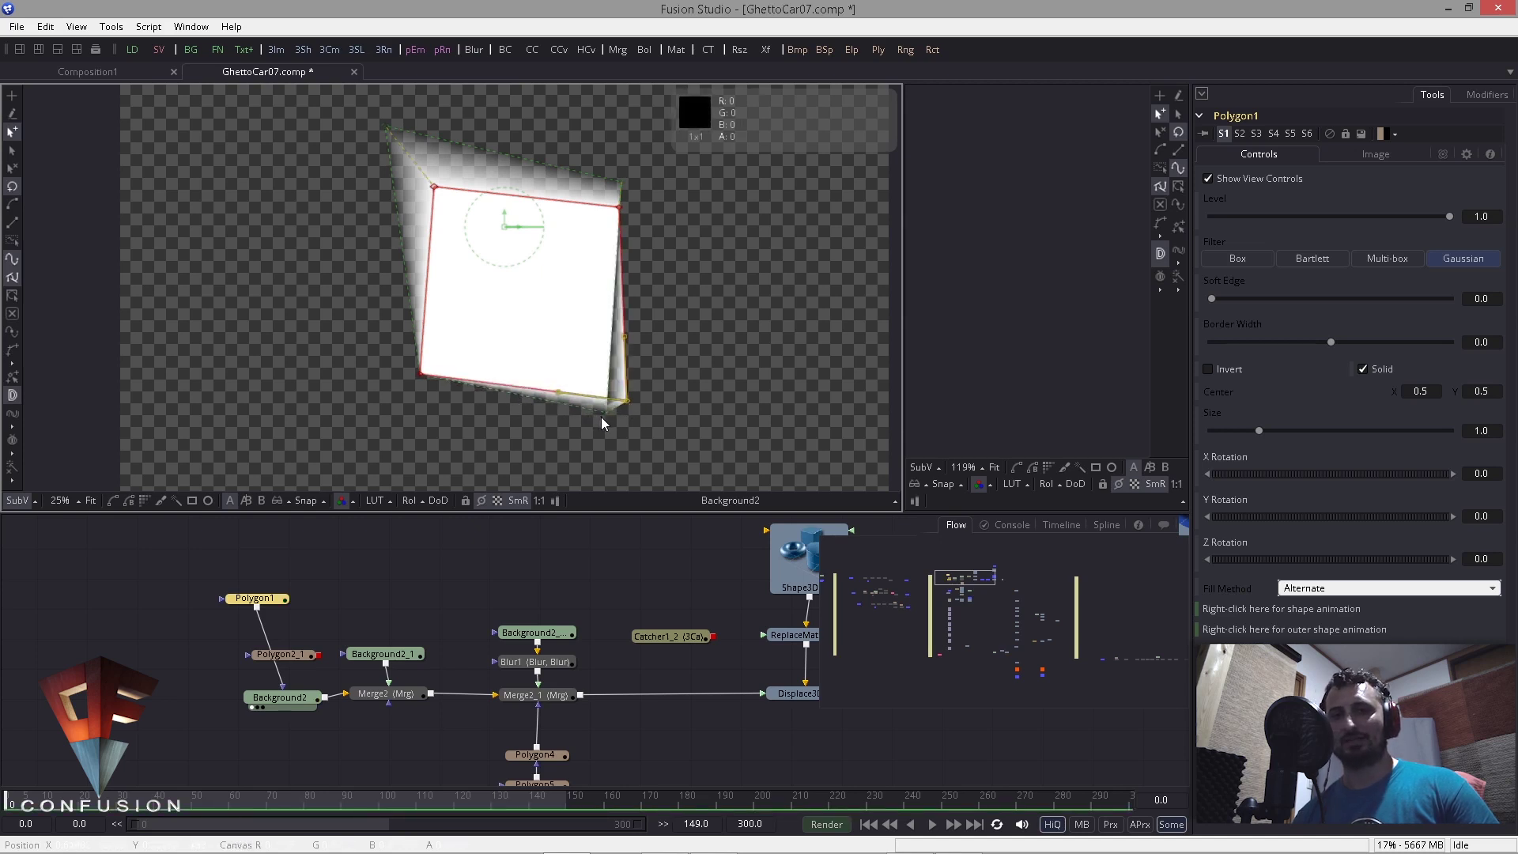
drag(629, 402, 605, 428)
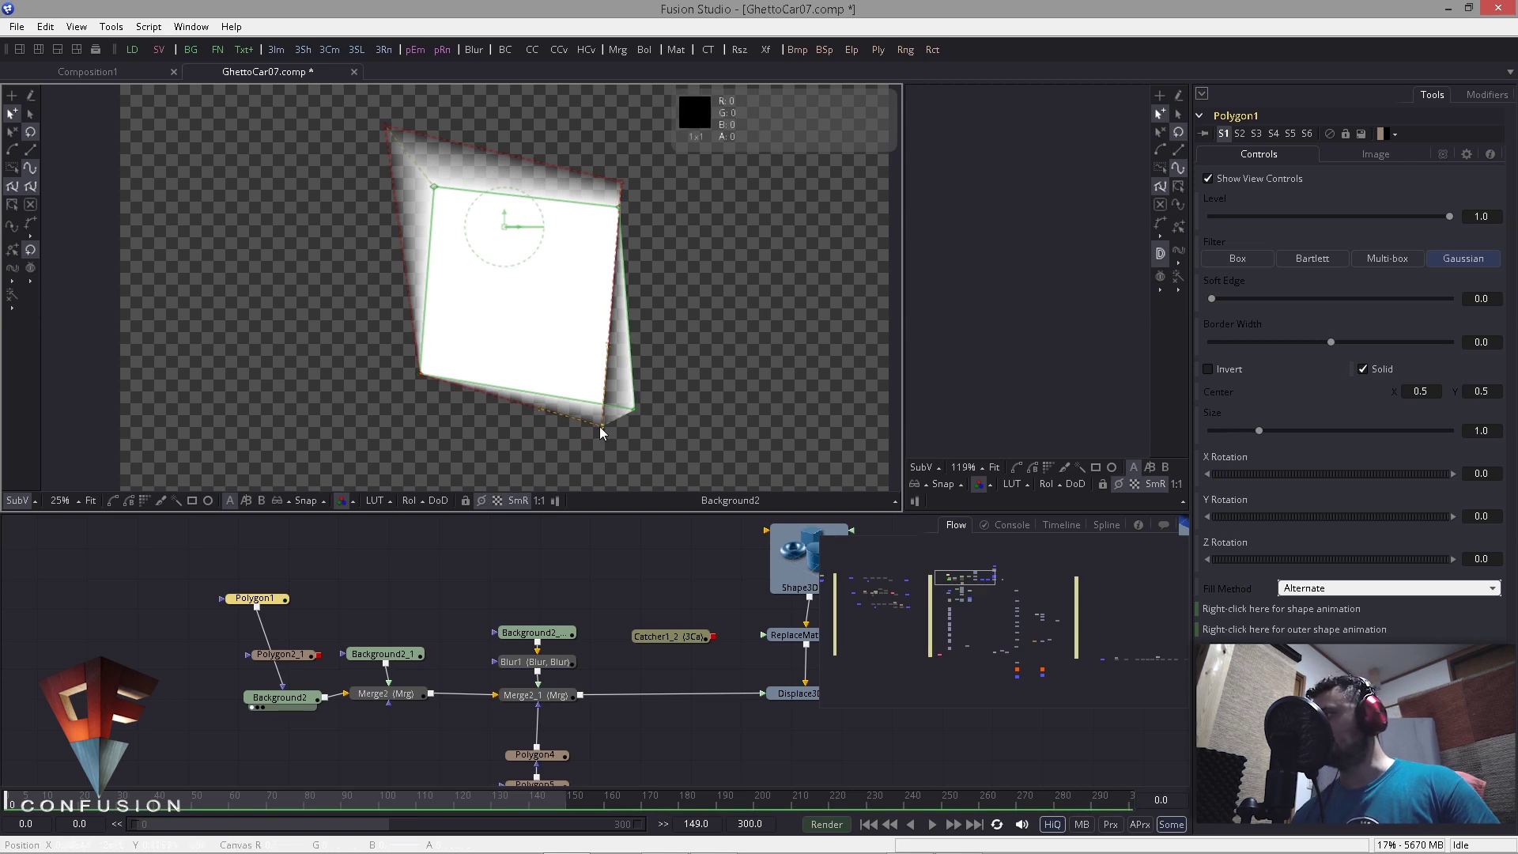
drag(599, 425, 652, 428)
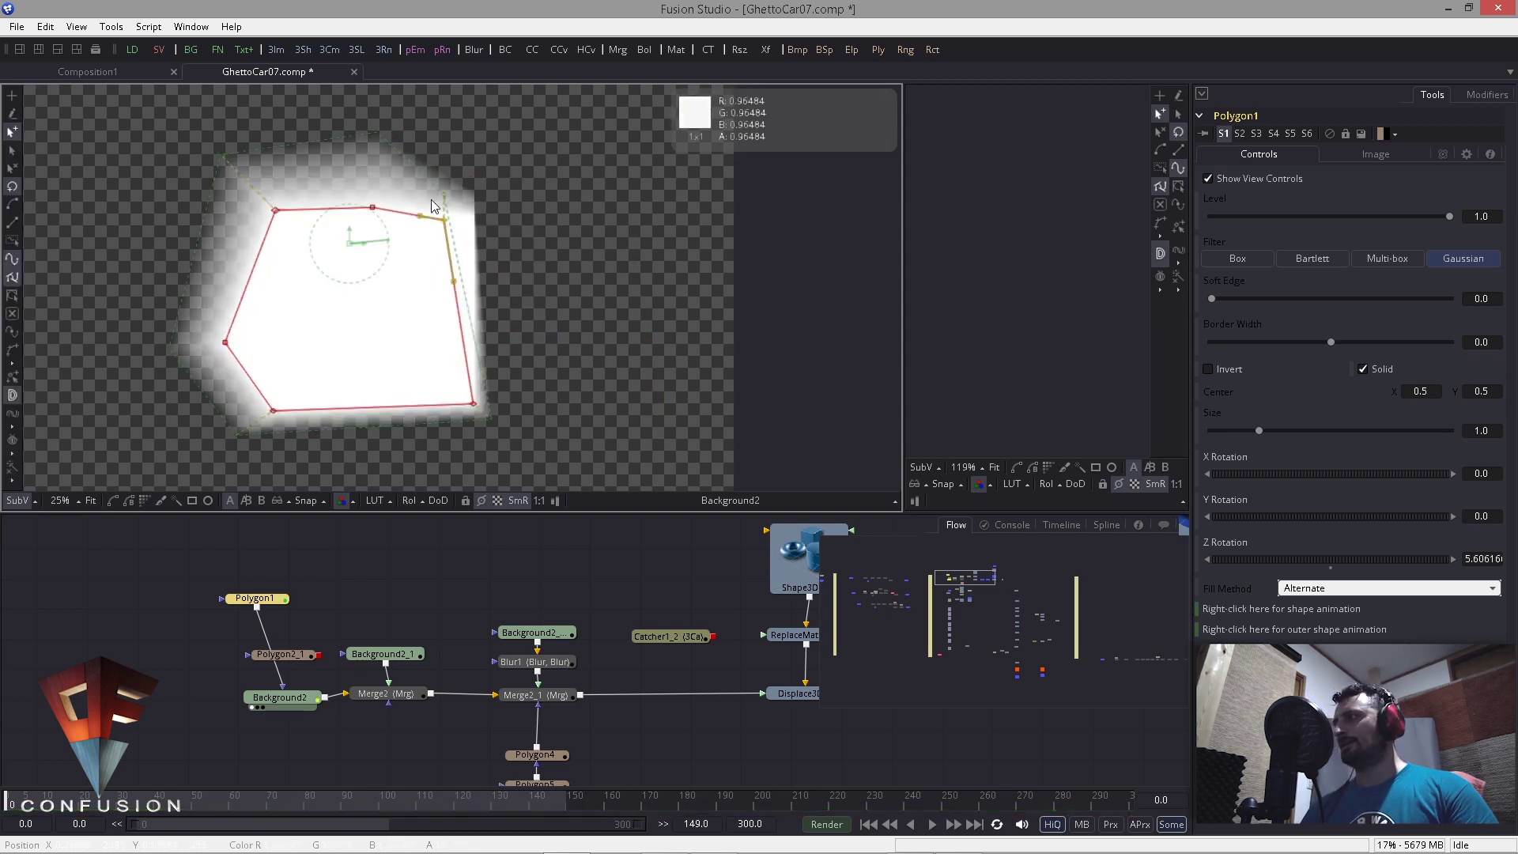
click(443, 191)
scroll(481, 257, down, 2)
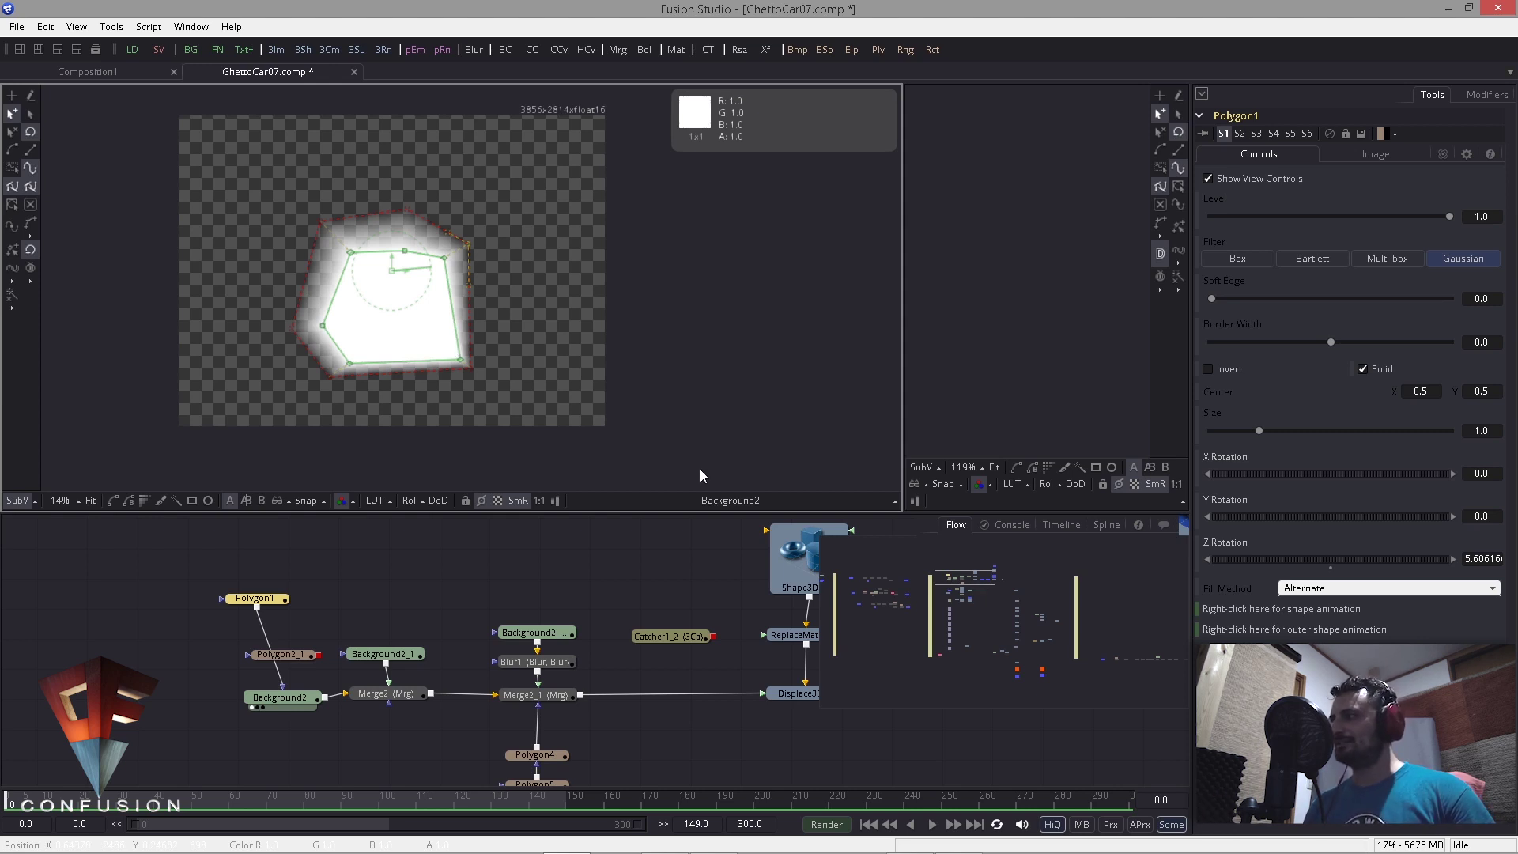
Step: Reconnect Polygon2_1 to Background2 as its mask and delete Polygon1
drag(280, 604, 180, 614)
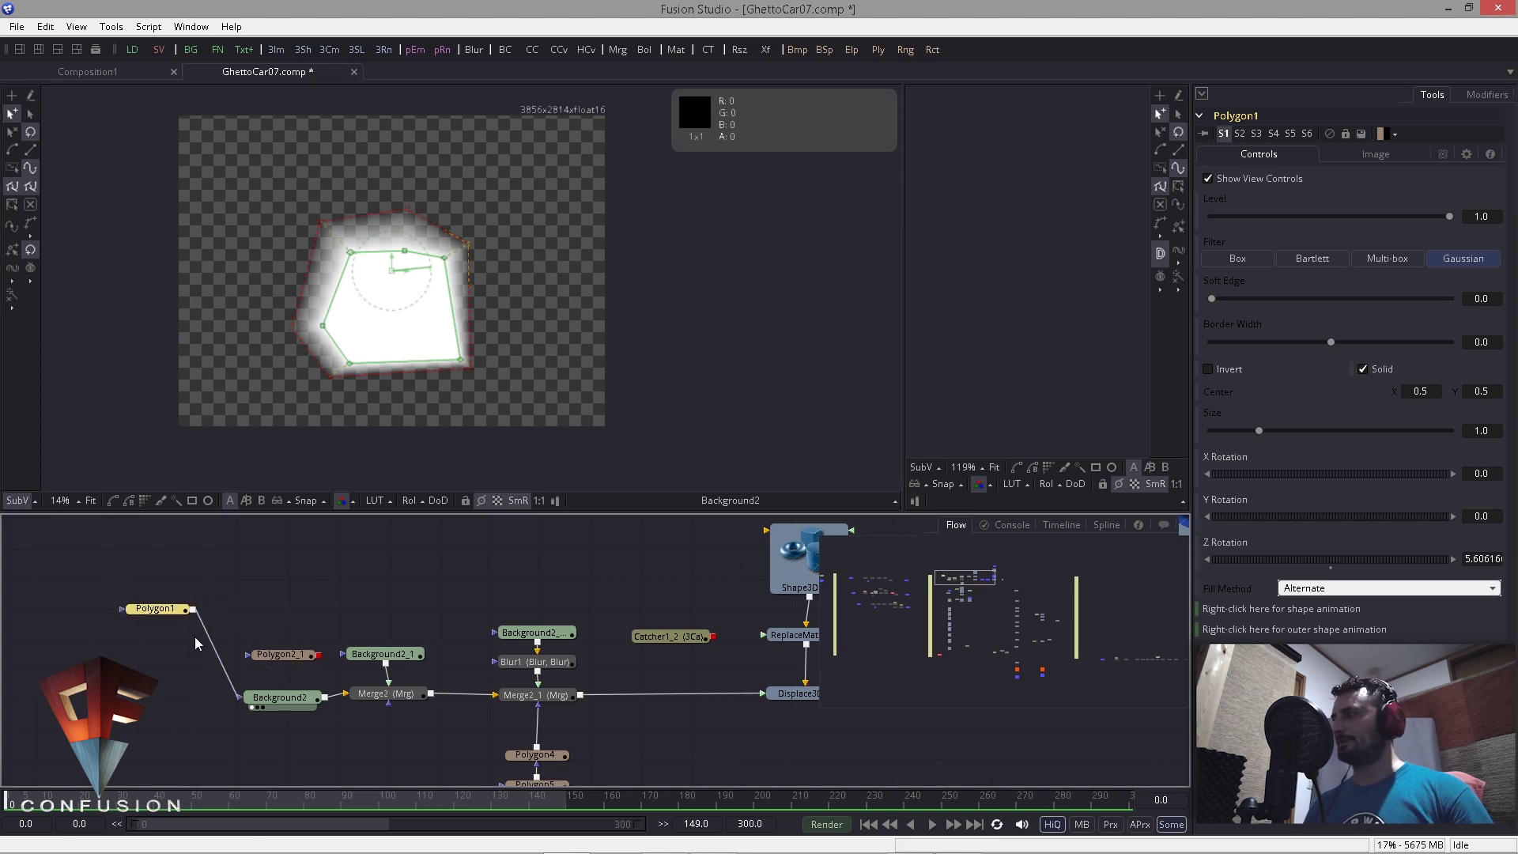
drag(318, 654, 261, 698)
key(Delete)
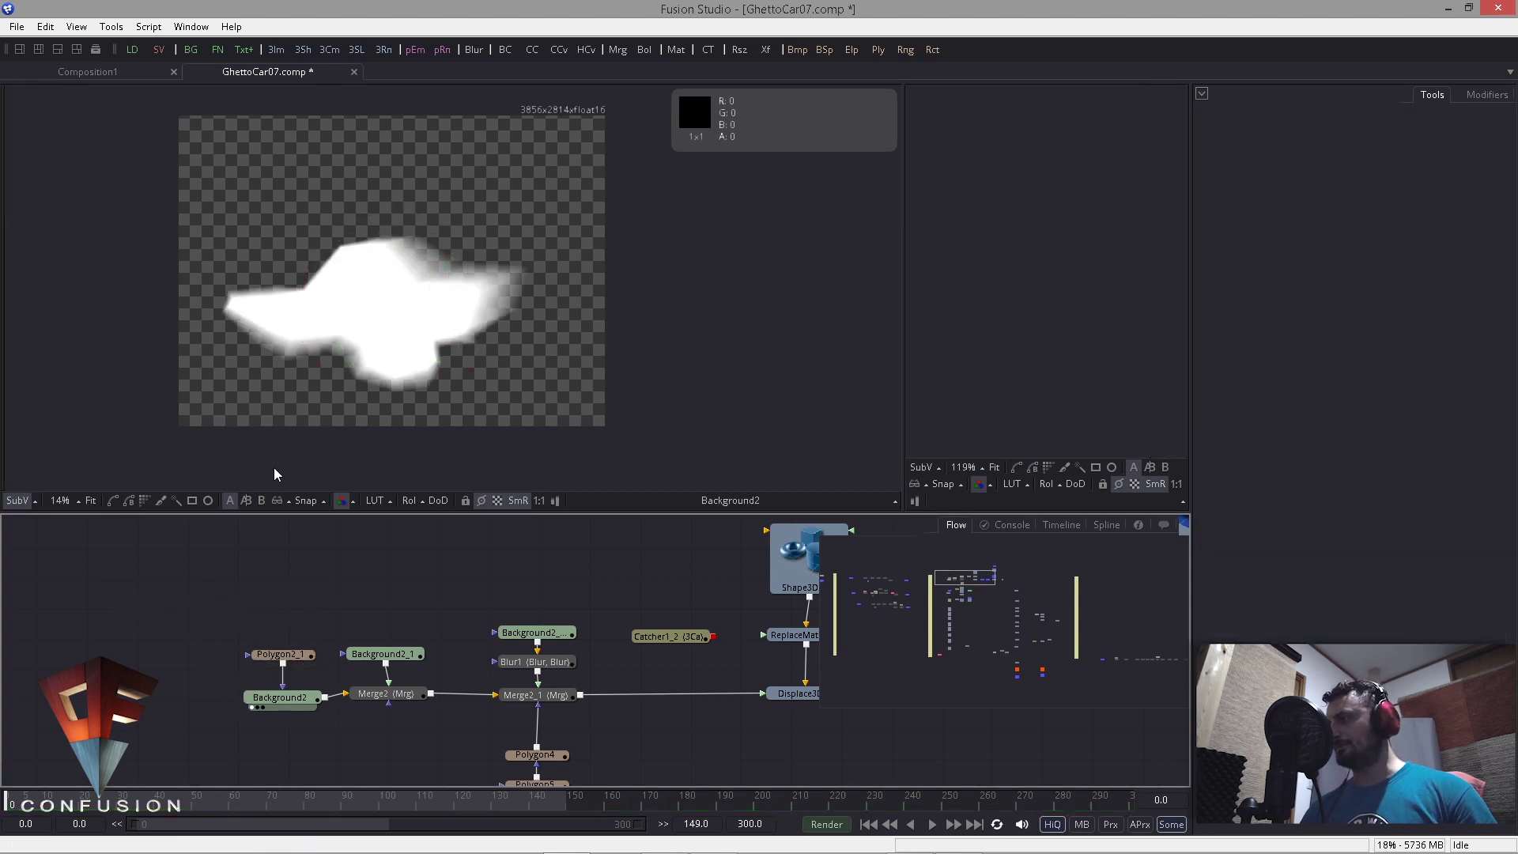
Step: Bypass Merge2 and Merge2_1, and display Displace3D2 in perspective from an angle that shows the extruded car shape
scroll(410, 340, up, 2)
drag(429, 335, 483, 311)
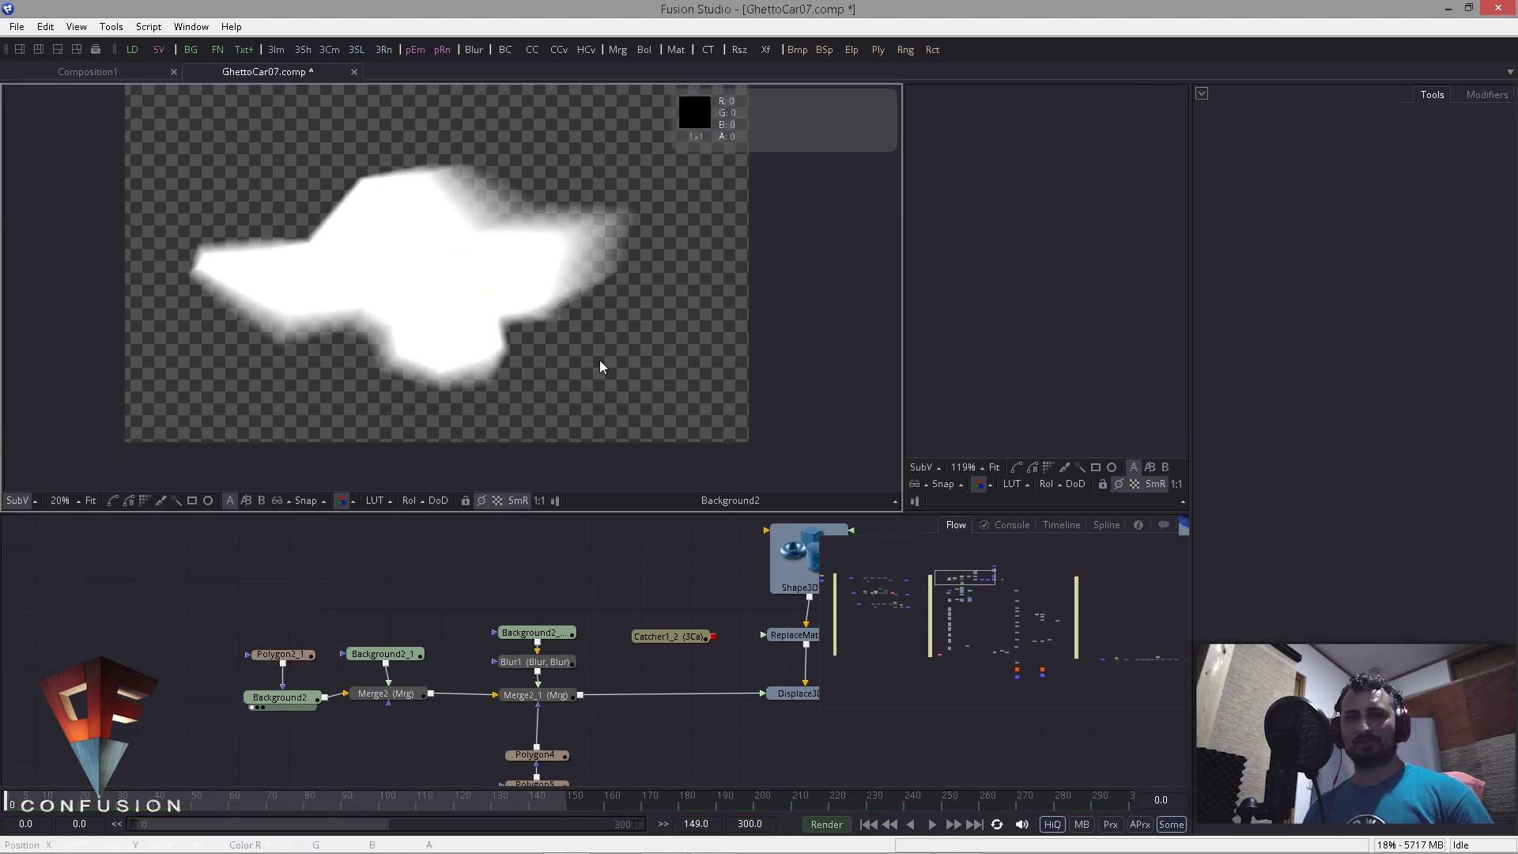
click(282, 702)
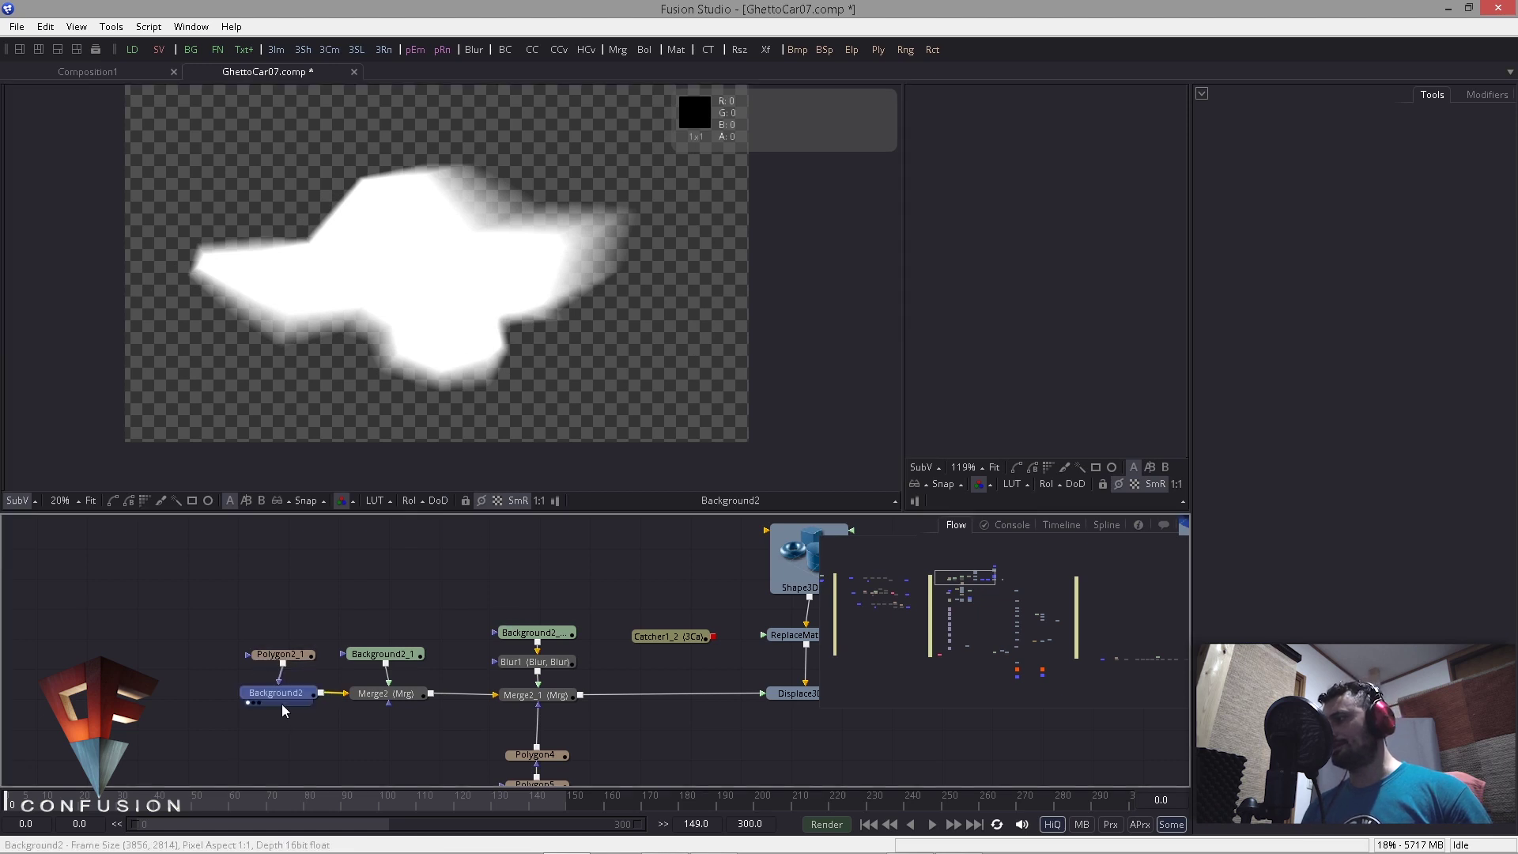
click(363, 697)
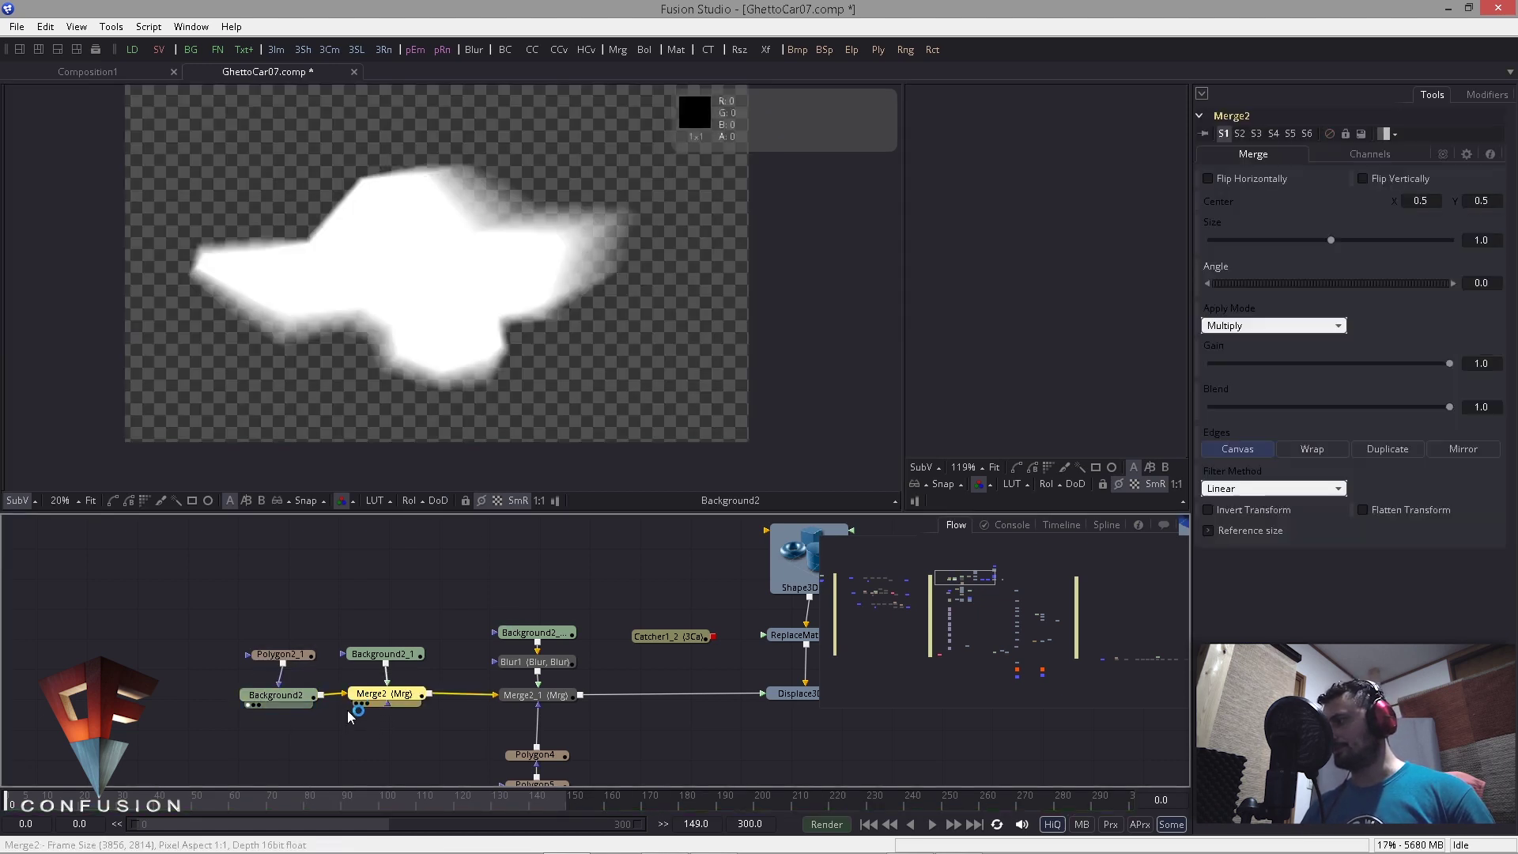
click(512, 700)
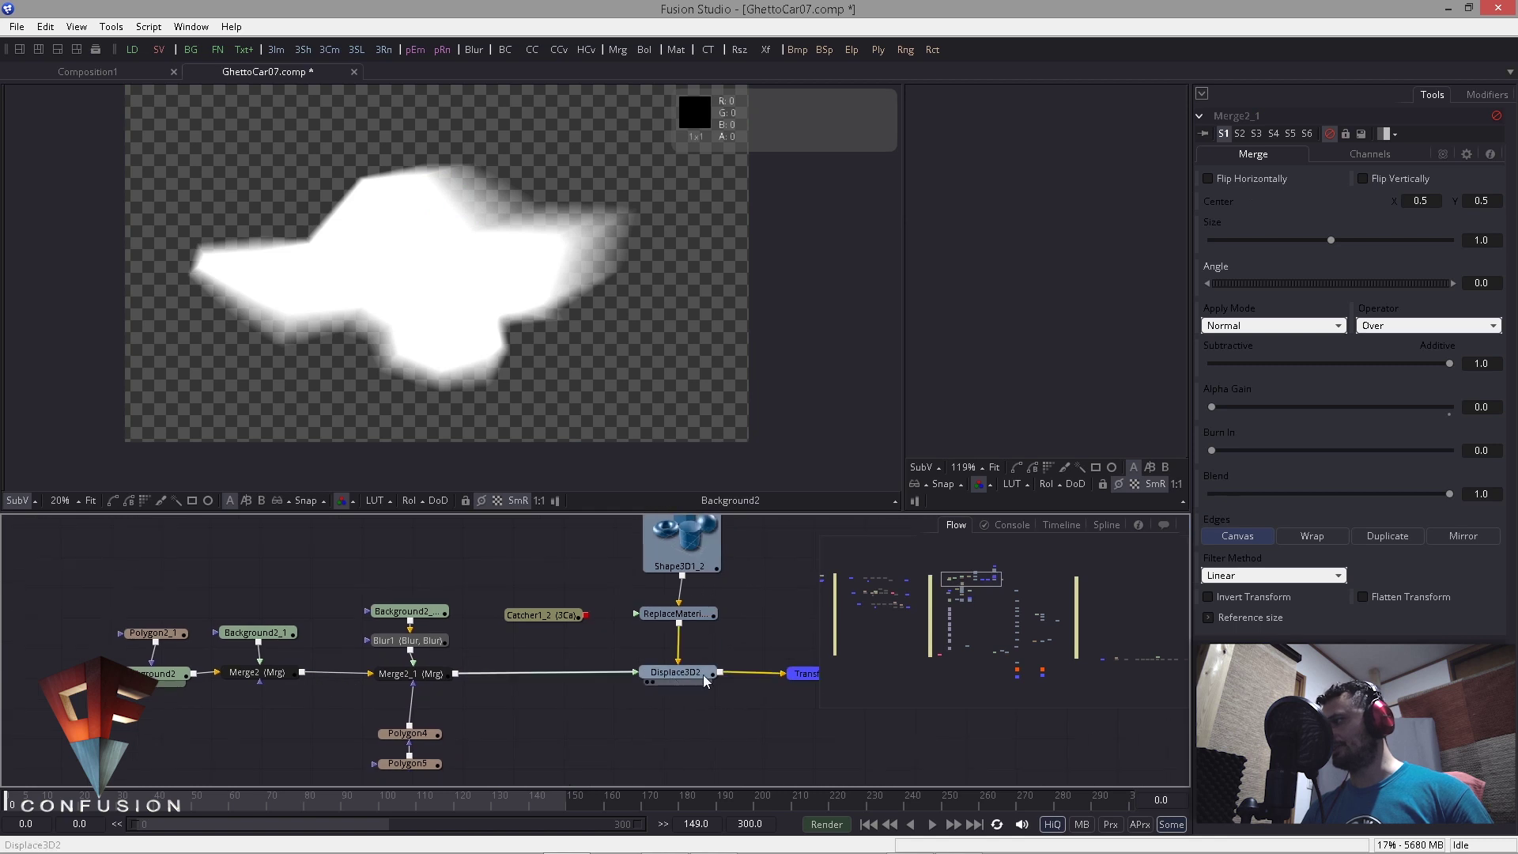
drag(704, 675, 656, 325)
drag(533, 384, 332, 348)
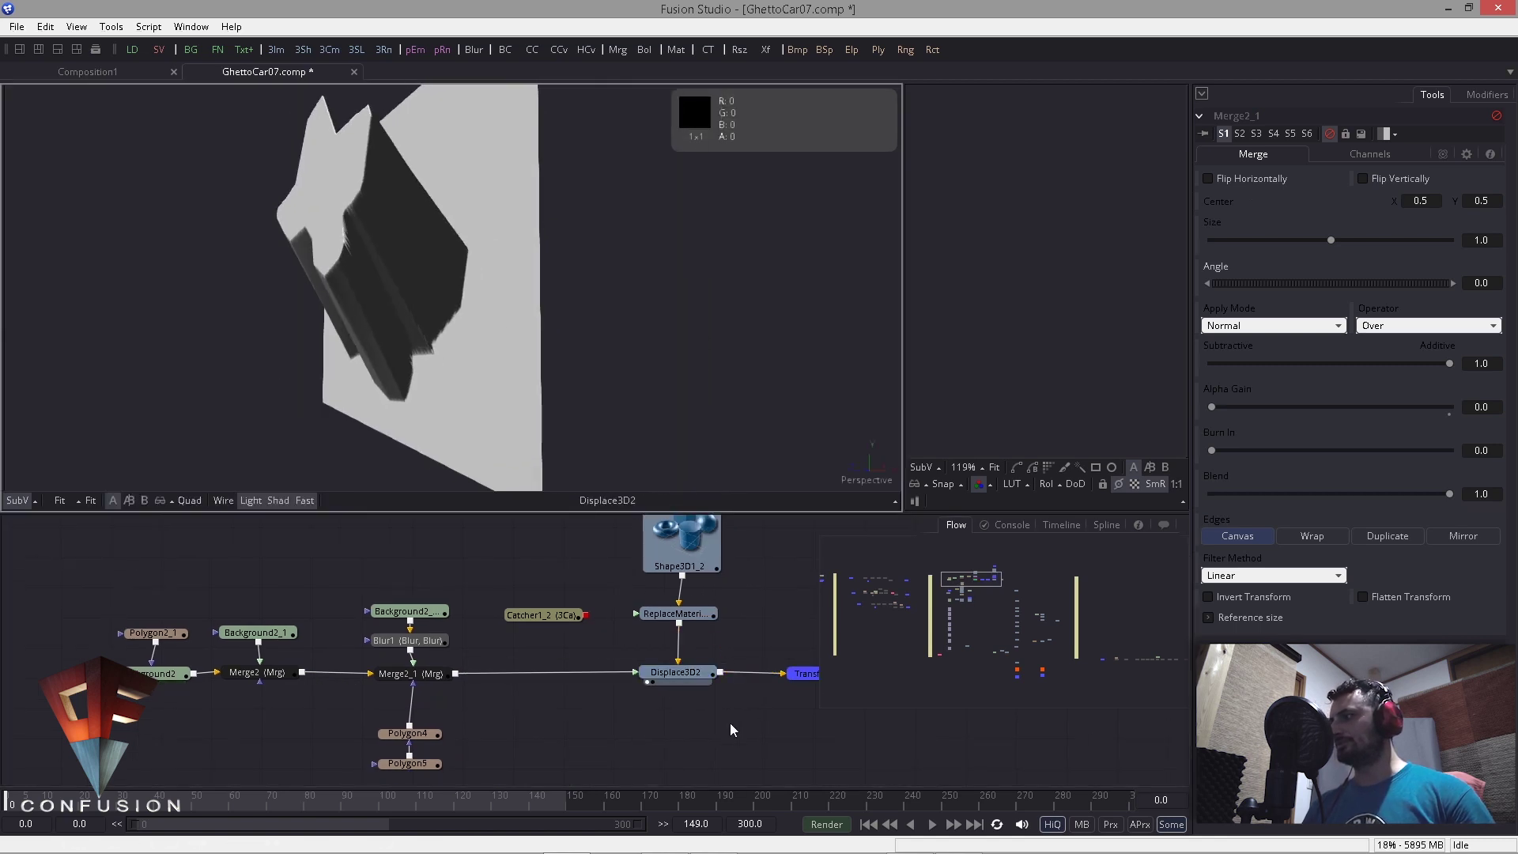
Step: Compare Displace3D2's Luma and RGB displacement channels on the car shape, ending on RGB
click(677, 671)
click(1218, 194)
drag(475, 300, 451, 341)
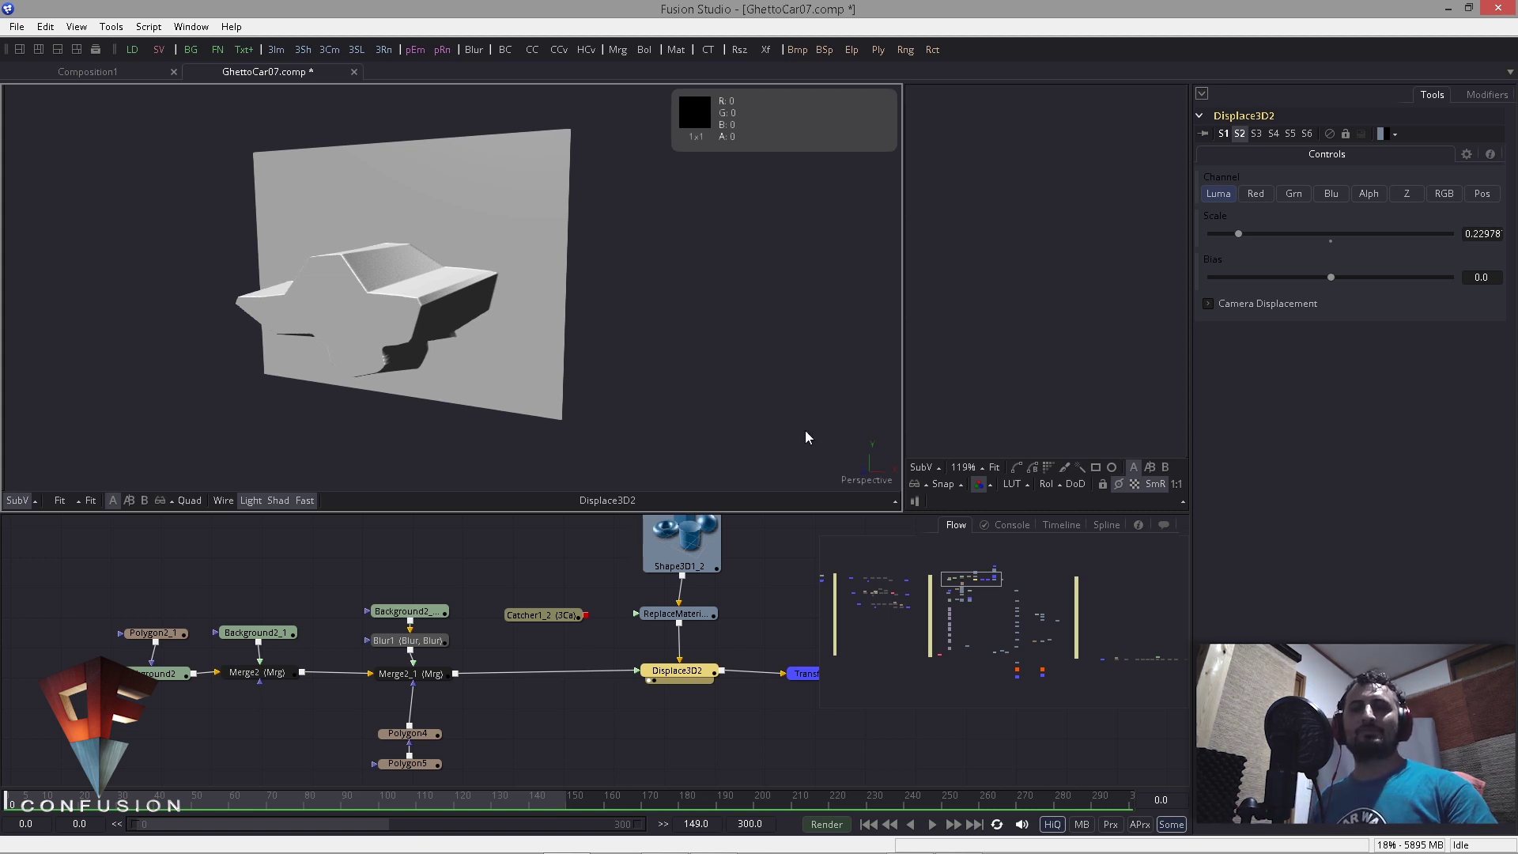
click(1445, 194)
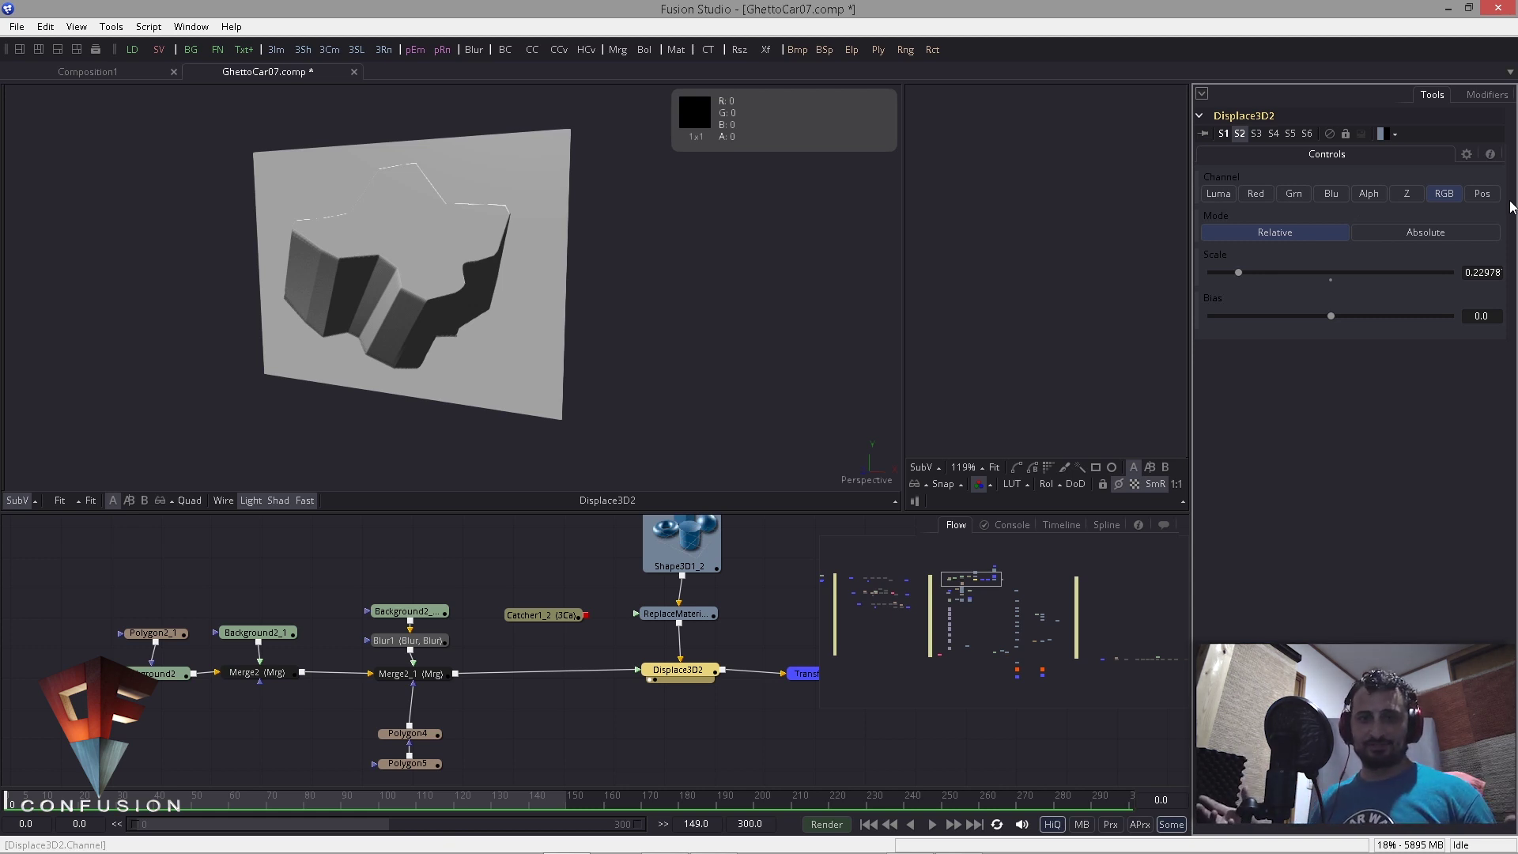
click(1226, 195)
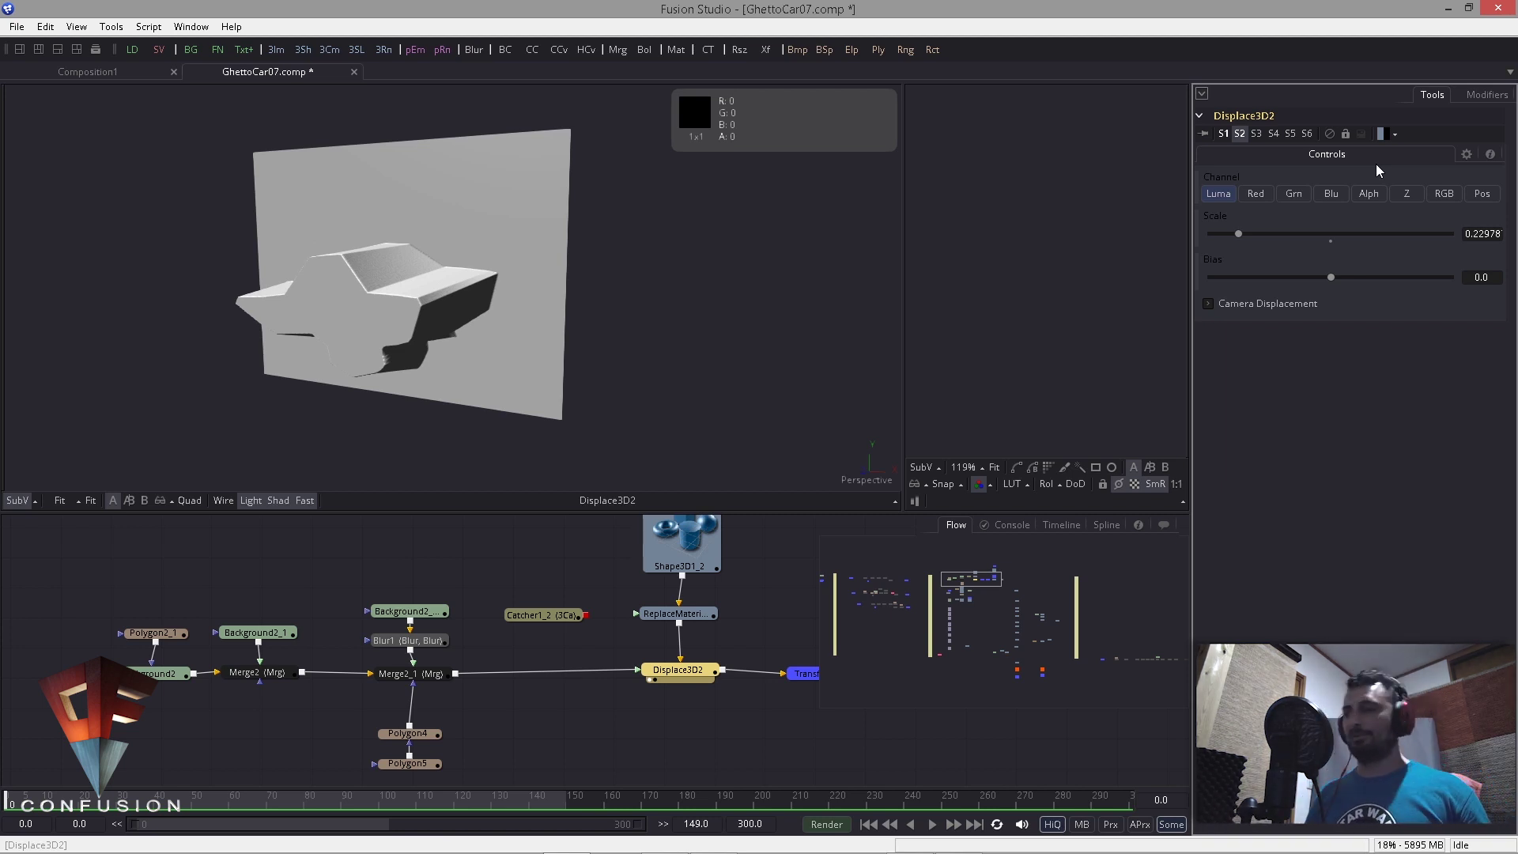
click(1449, 196)
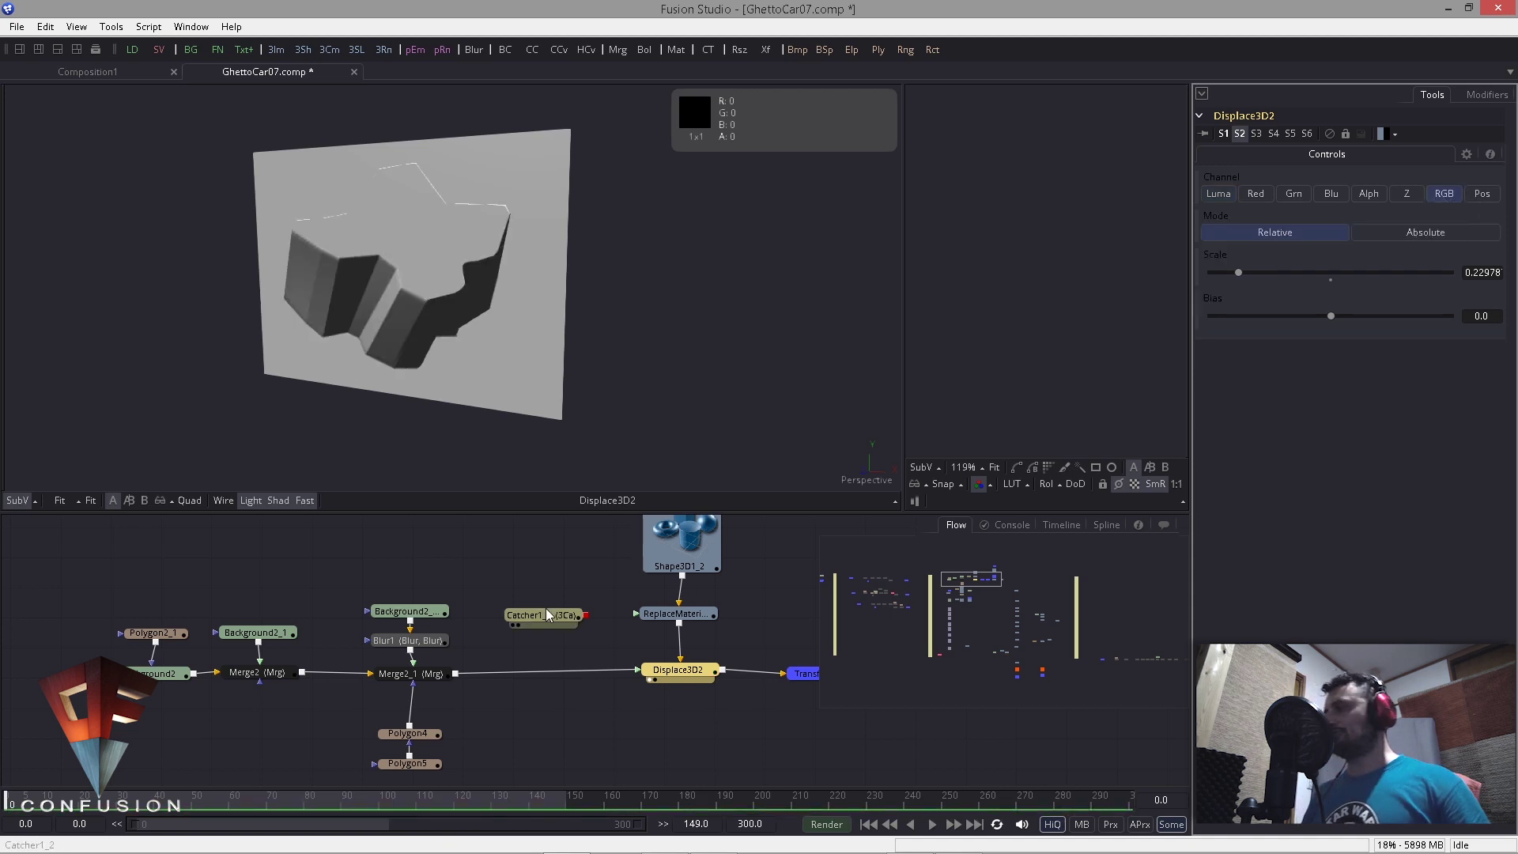
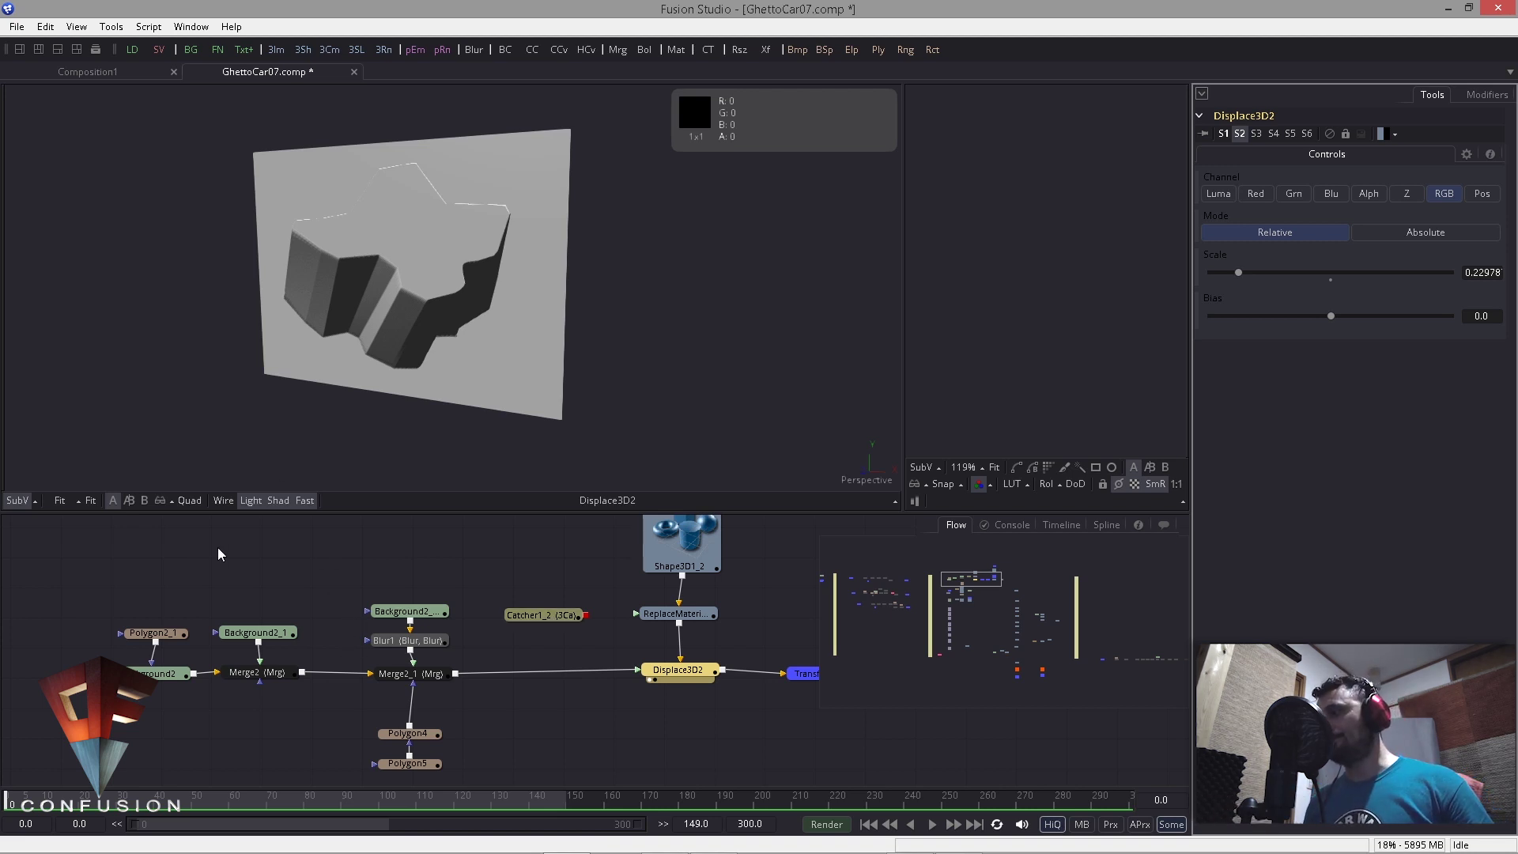
Step: View Background2_1's blue gradient, re-enable Merge2 and display its multiplied result
drag(158, 637, 148, 632)
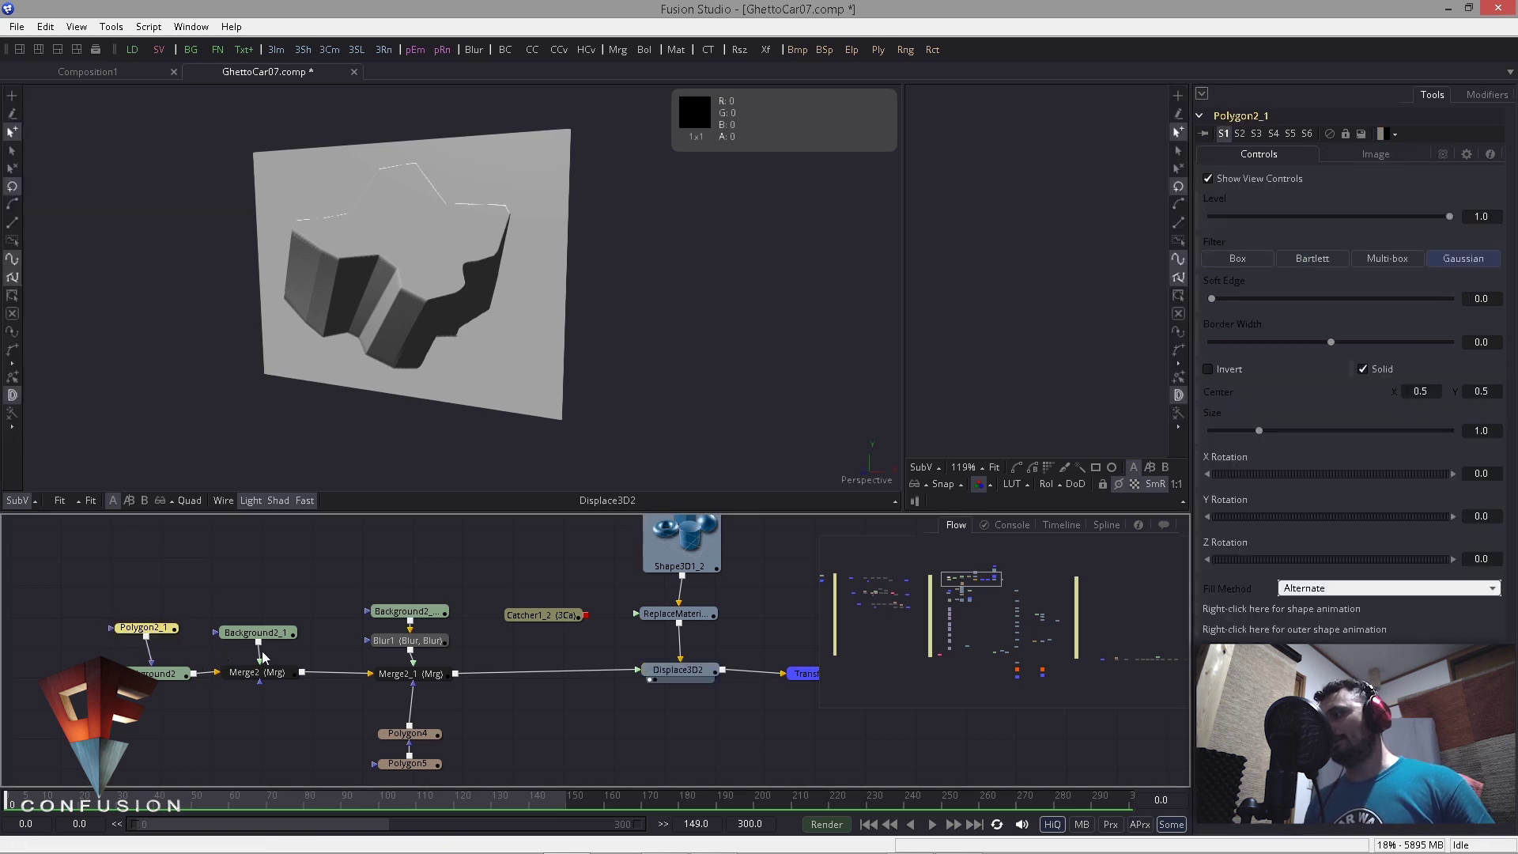
drag(262, 635, 424, 376)
scroll(401, 358, down, 4)
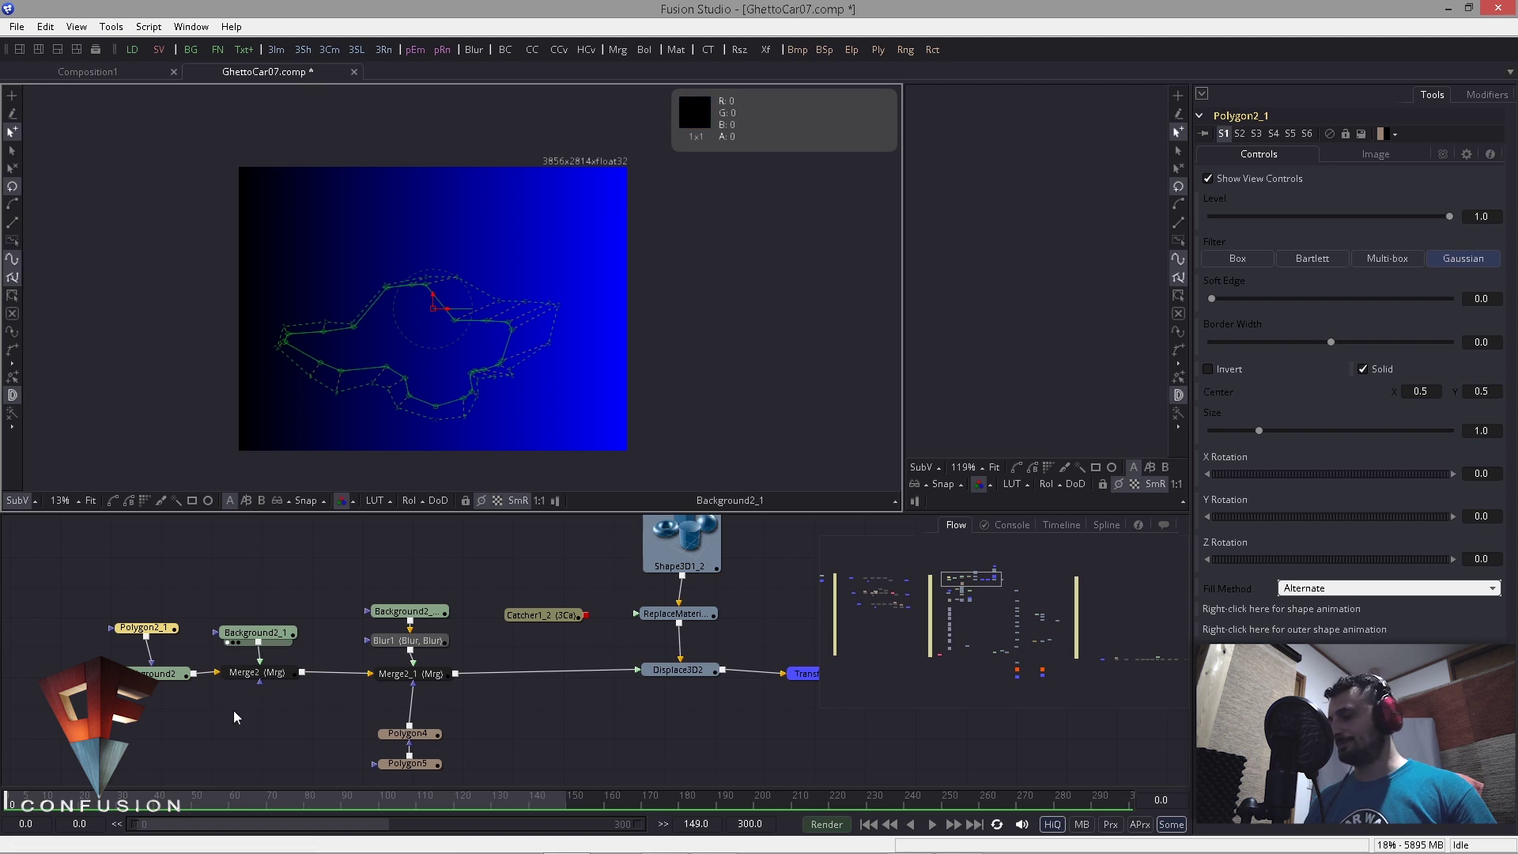
click(283, 678)
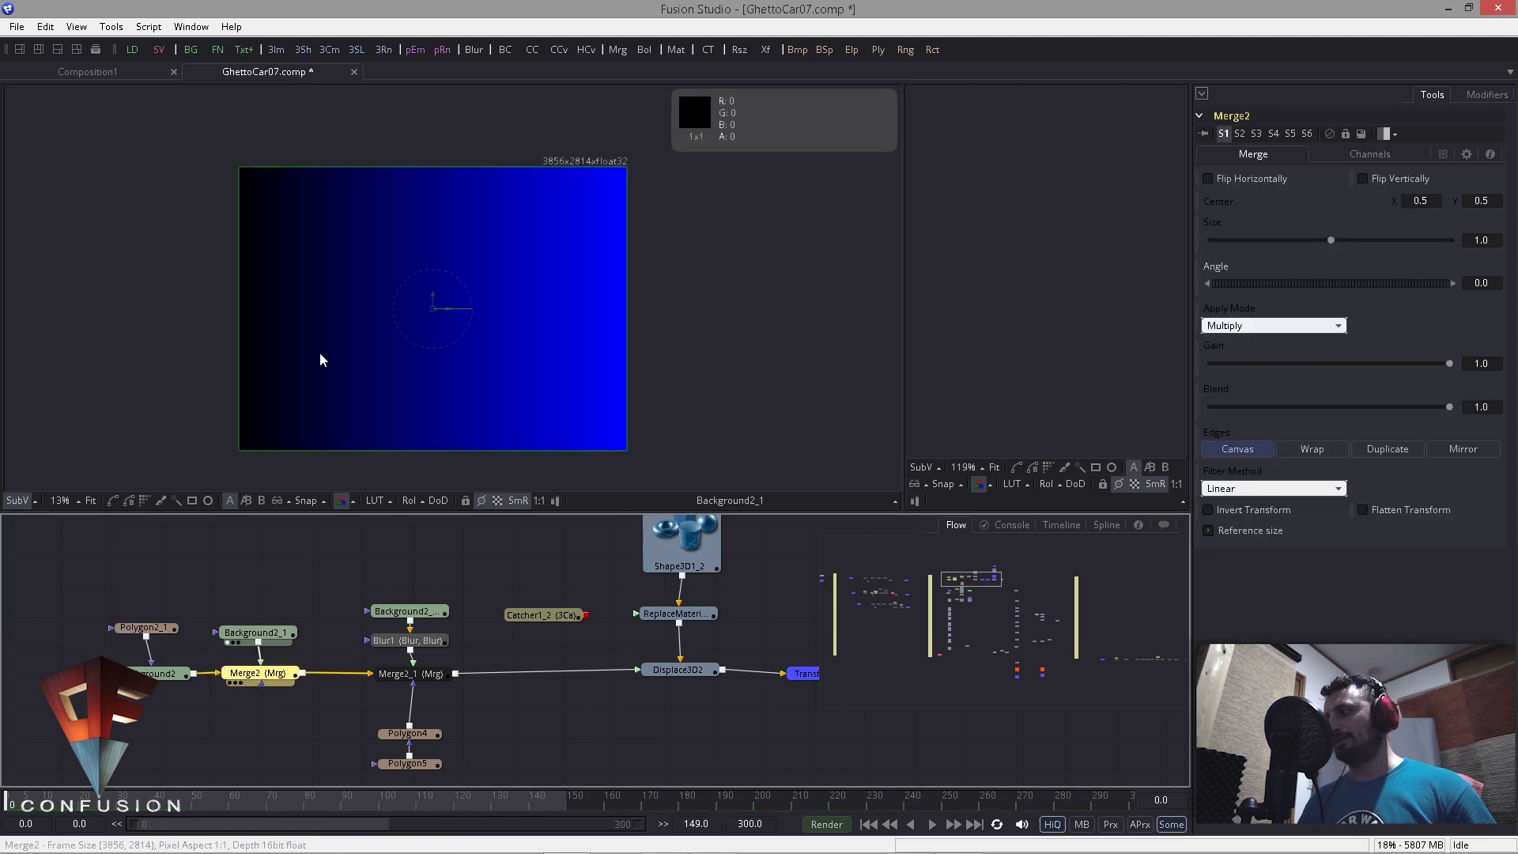
key(1)
click(316, 653)
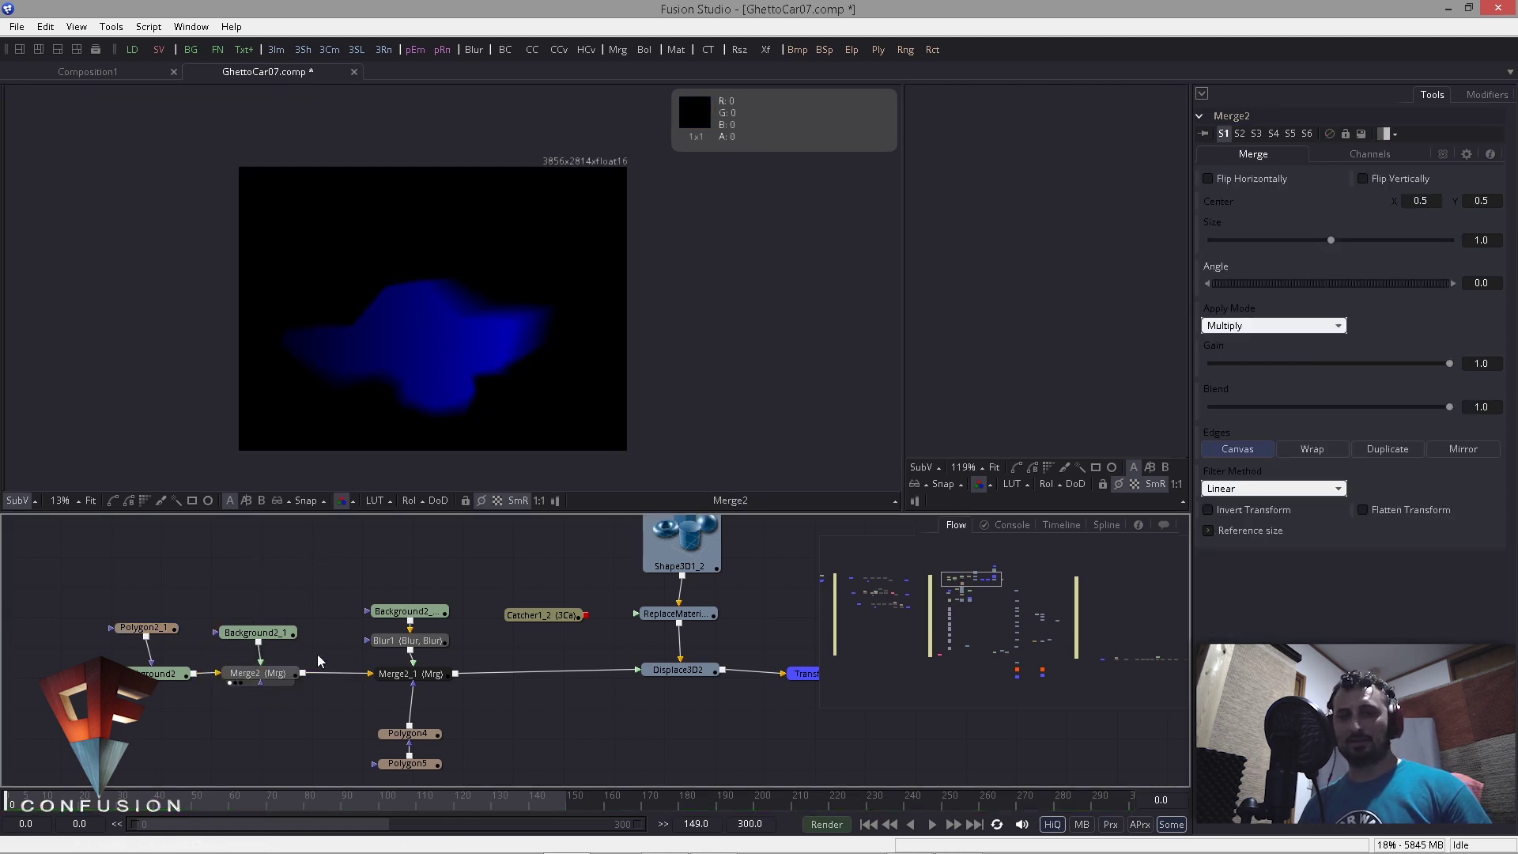
Step: Display Displace3D2 in perspective and inspect the car's relief with the RGB channel
drag(678, 669, 471, 287)
drag(451, 347, 442, 269)
click(685, 676)
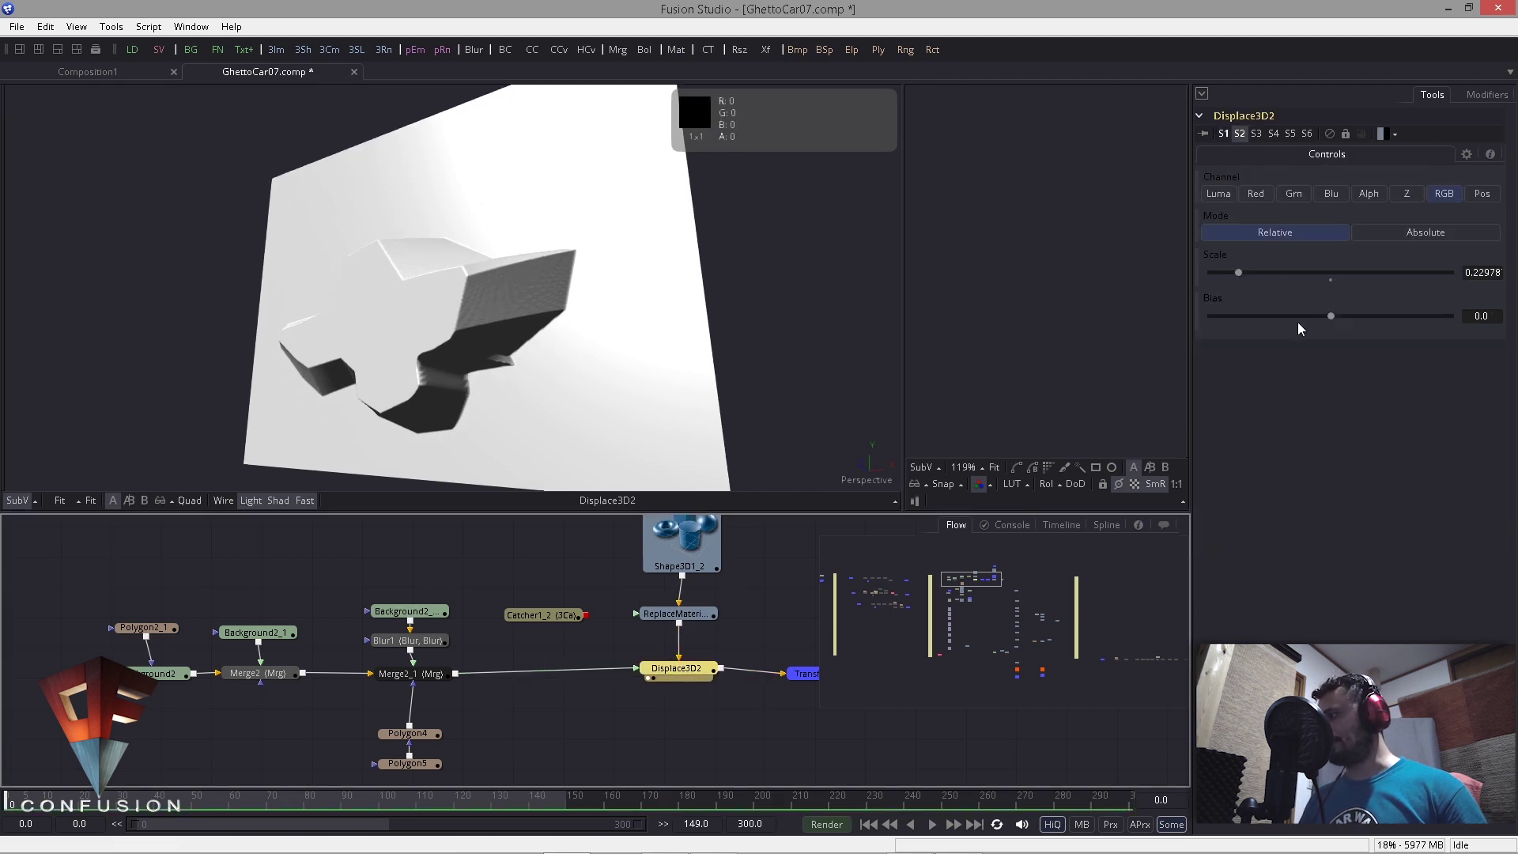
Step: Try the Luma channel on Displace3D2 with Merge2 bypassed, and restore RGB with Merge2 enabled
click(1218, 194)
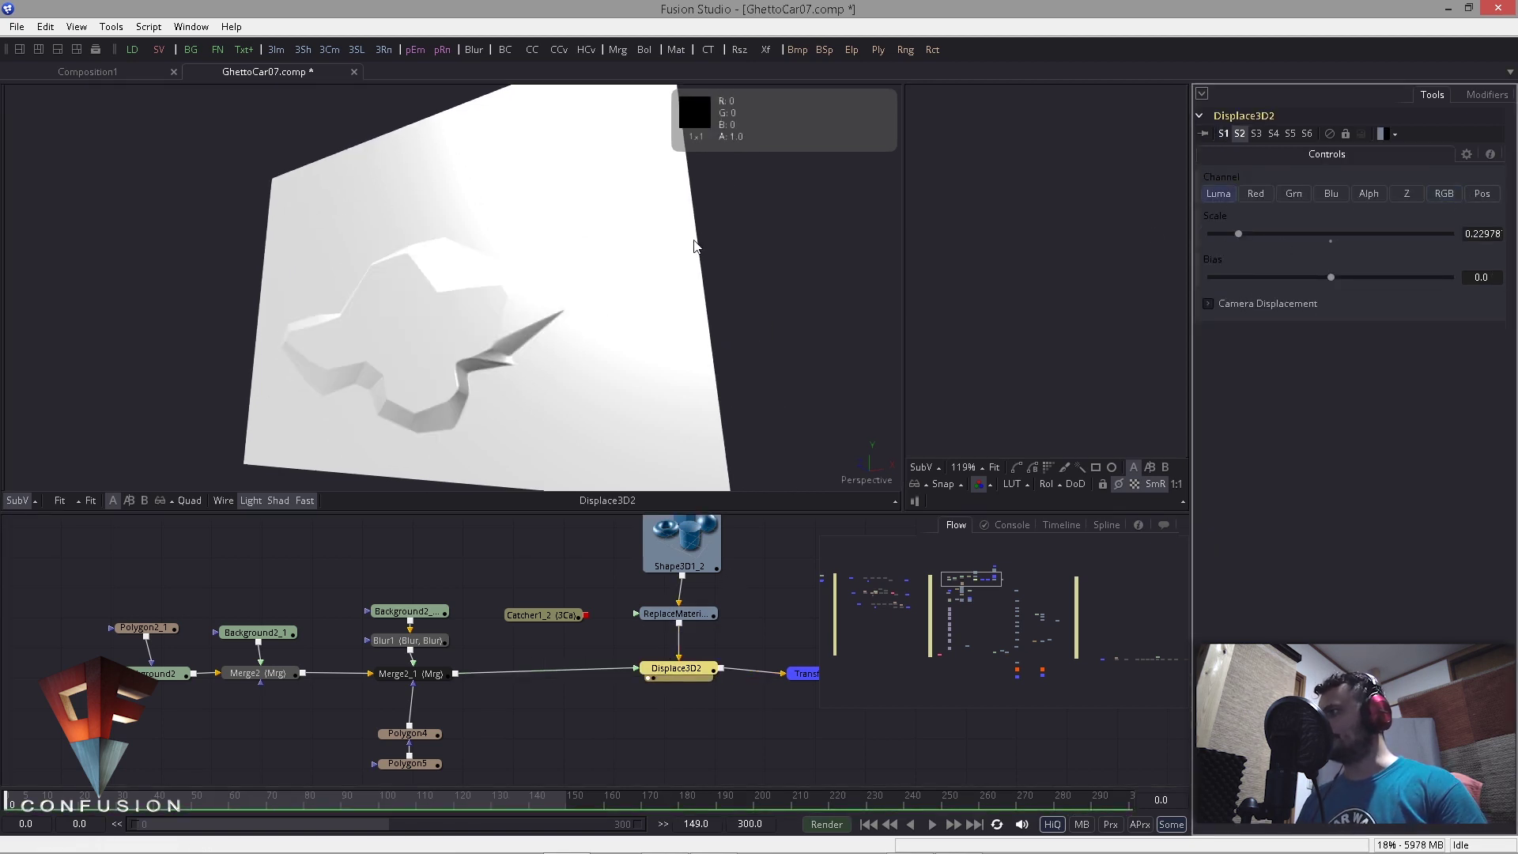
click(250, 674)
key(ctrl+p)
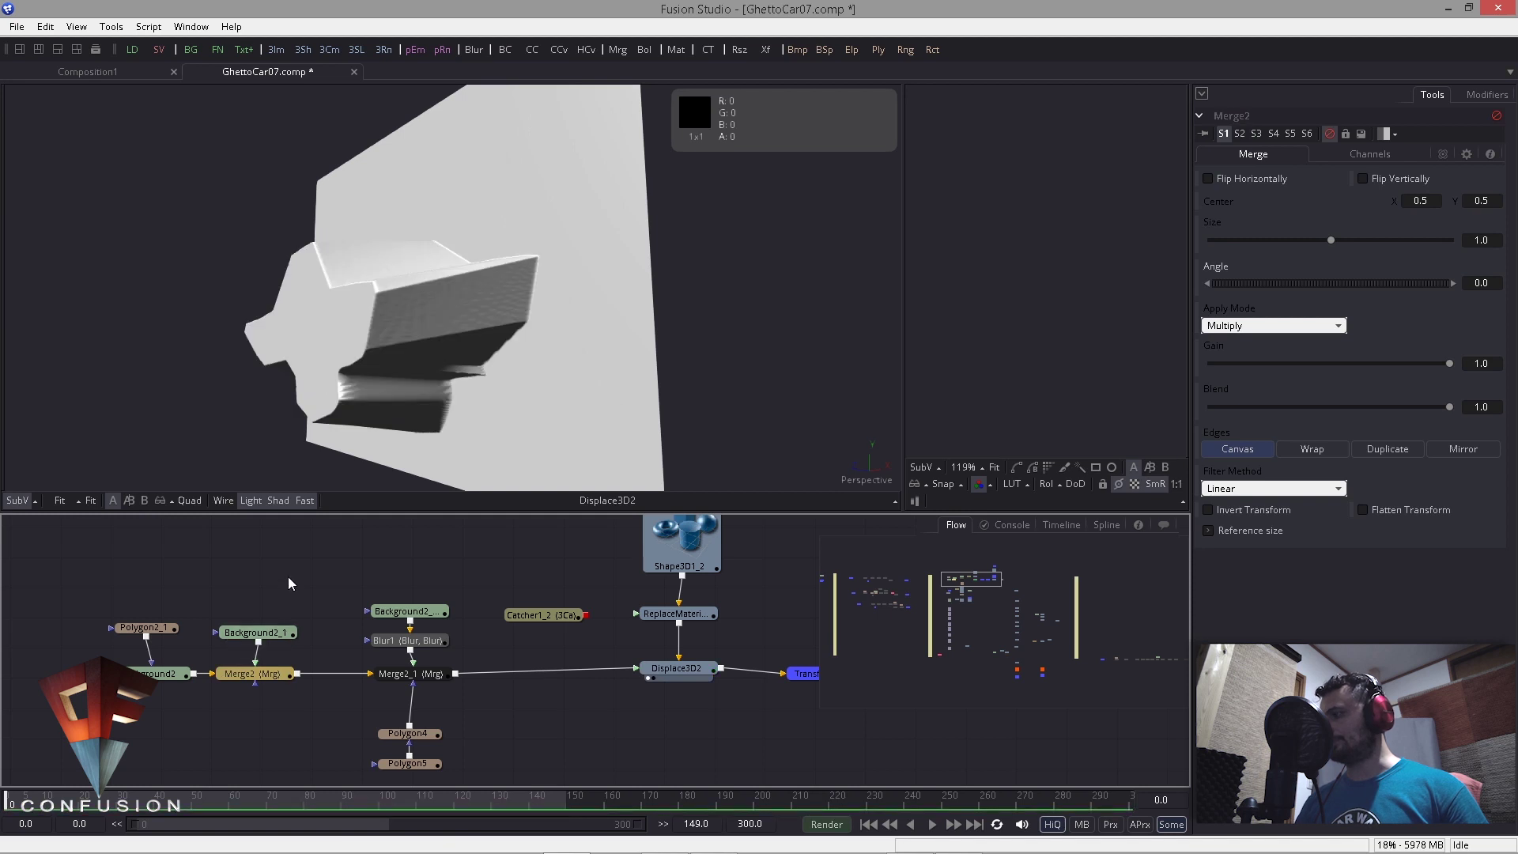
click(676, 670)
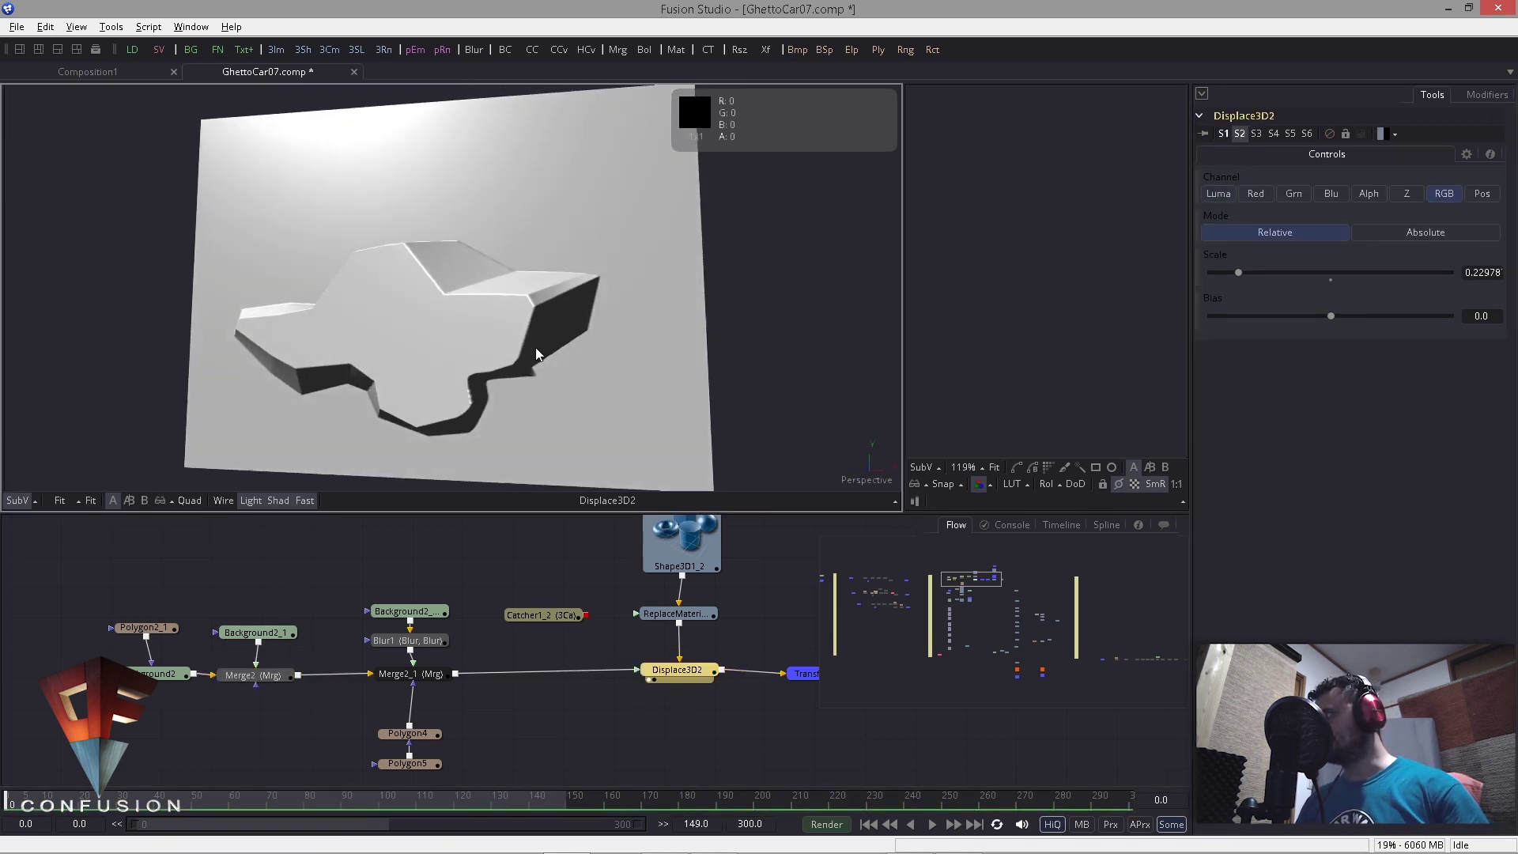
Step: Add stops at about 0.35 and 0.6 to Background2_1's gradient, and lower the first stop's blue to about 0.24
click(256, 633)
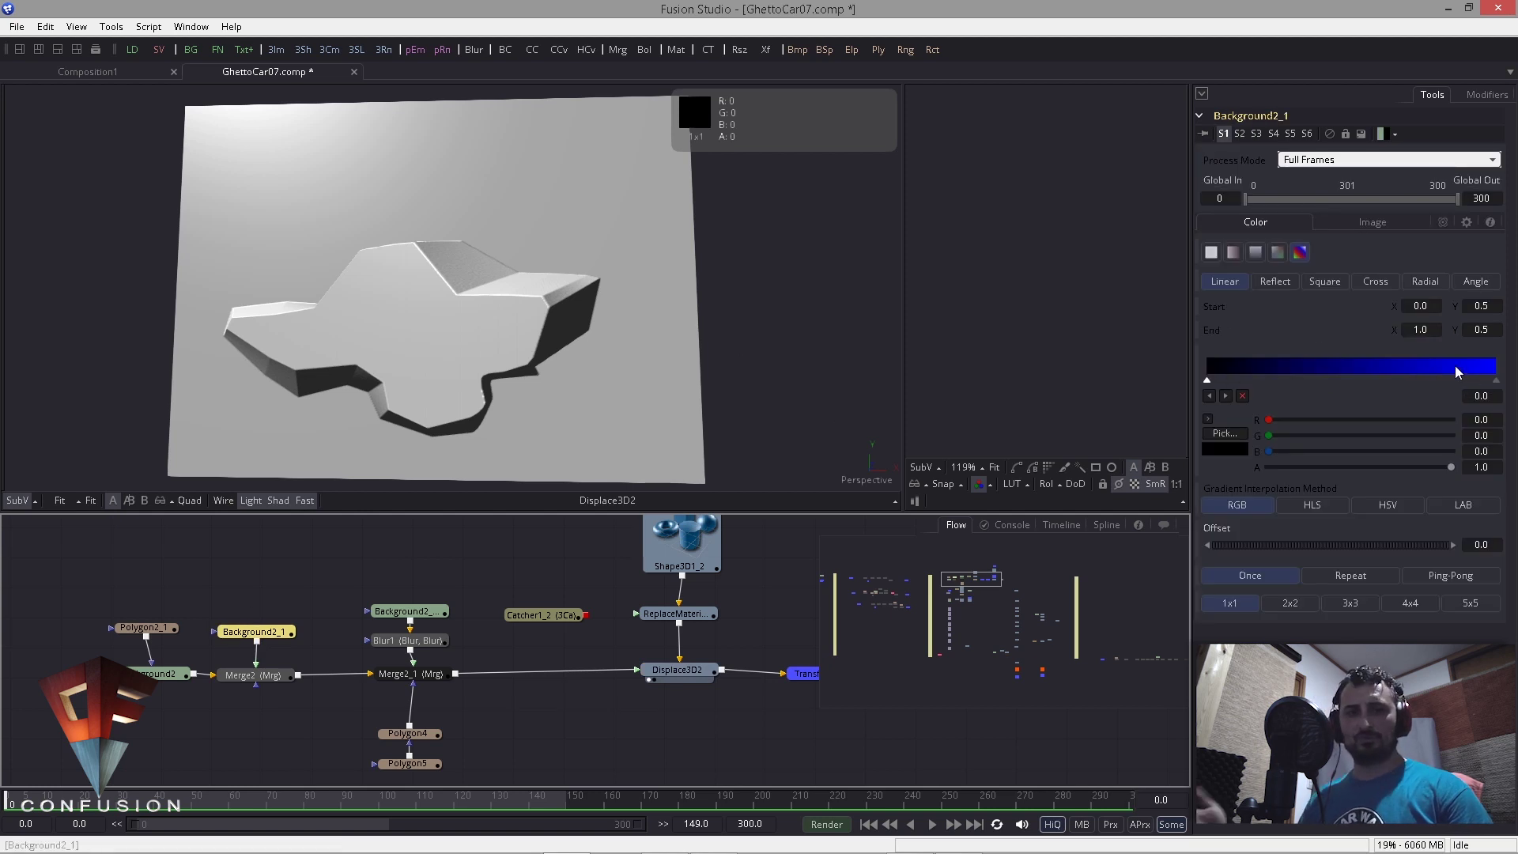
click(1306, 371)
click(1380, 368)
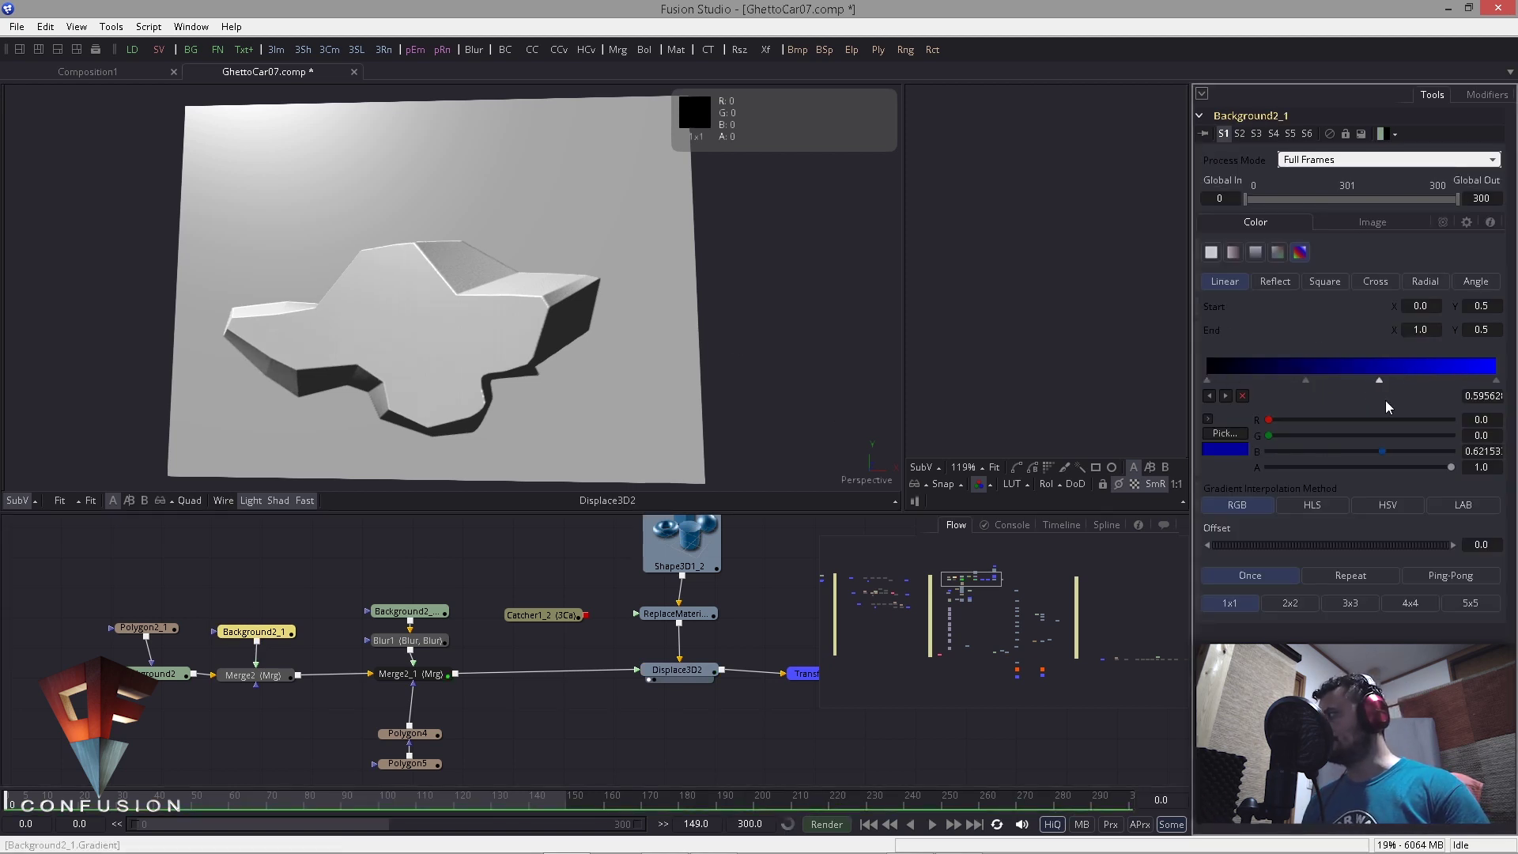
click(1308, 382)
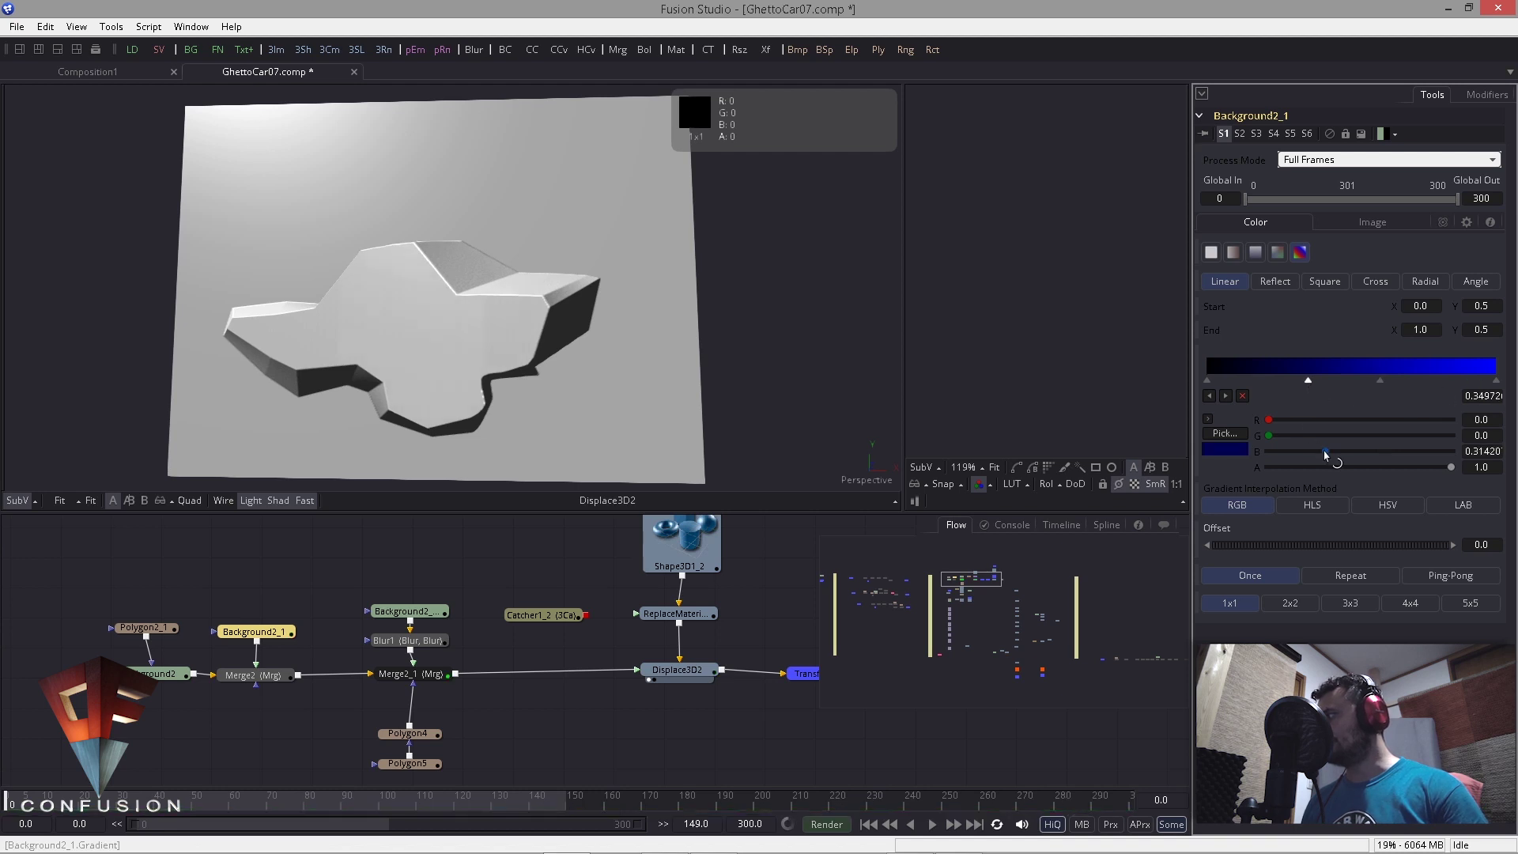
drag(1282, 461, 1313, 451)
Step: Set the first added stop's red to about 0.46, and move the second to about 0.64 with green about 0.72
drag(551, 336, 627, 359)
drag(1340, 419, 1380, 420)
drag(790, 379, 696, 245)
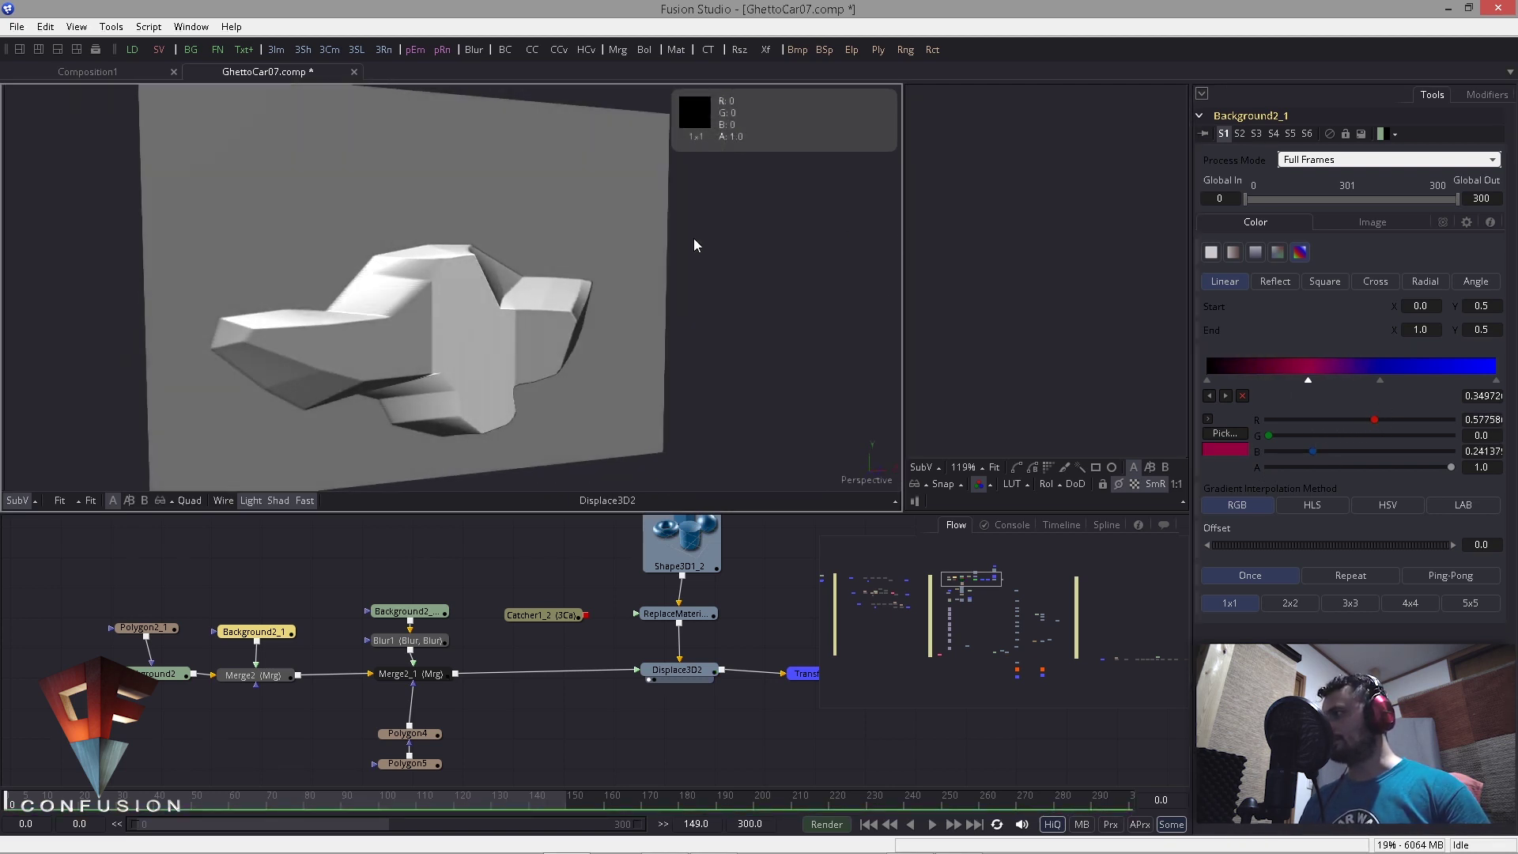
drag(1377, 420, 1391, 382)
drag(1269, 435, 1400, 436)
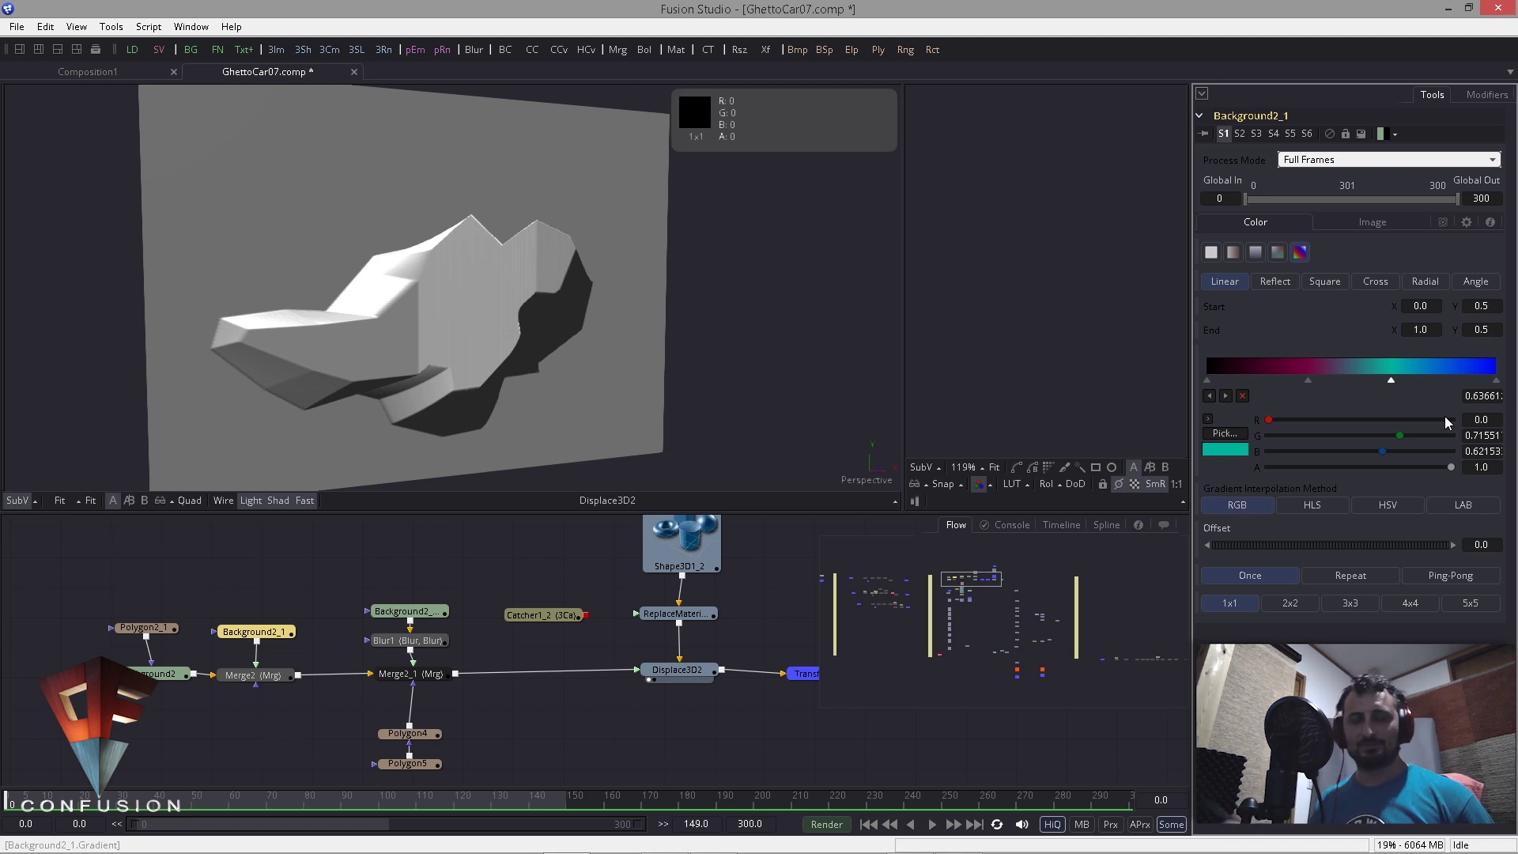
Step: Delete the two added colour stops from Background2_1's gradient and check the relief from the side
click(1308, 381)
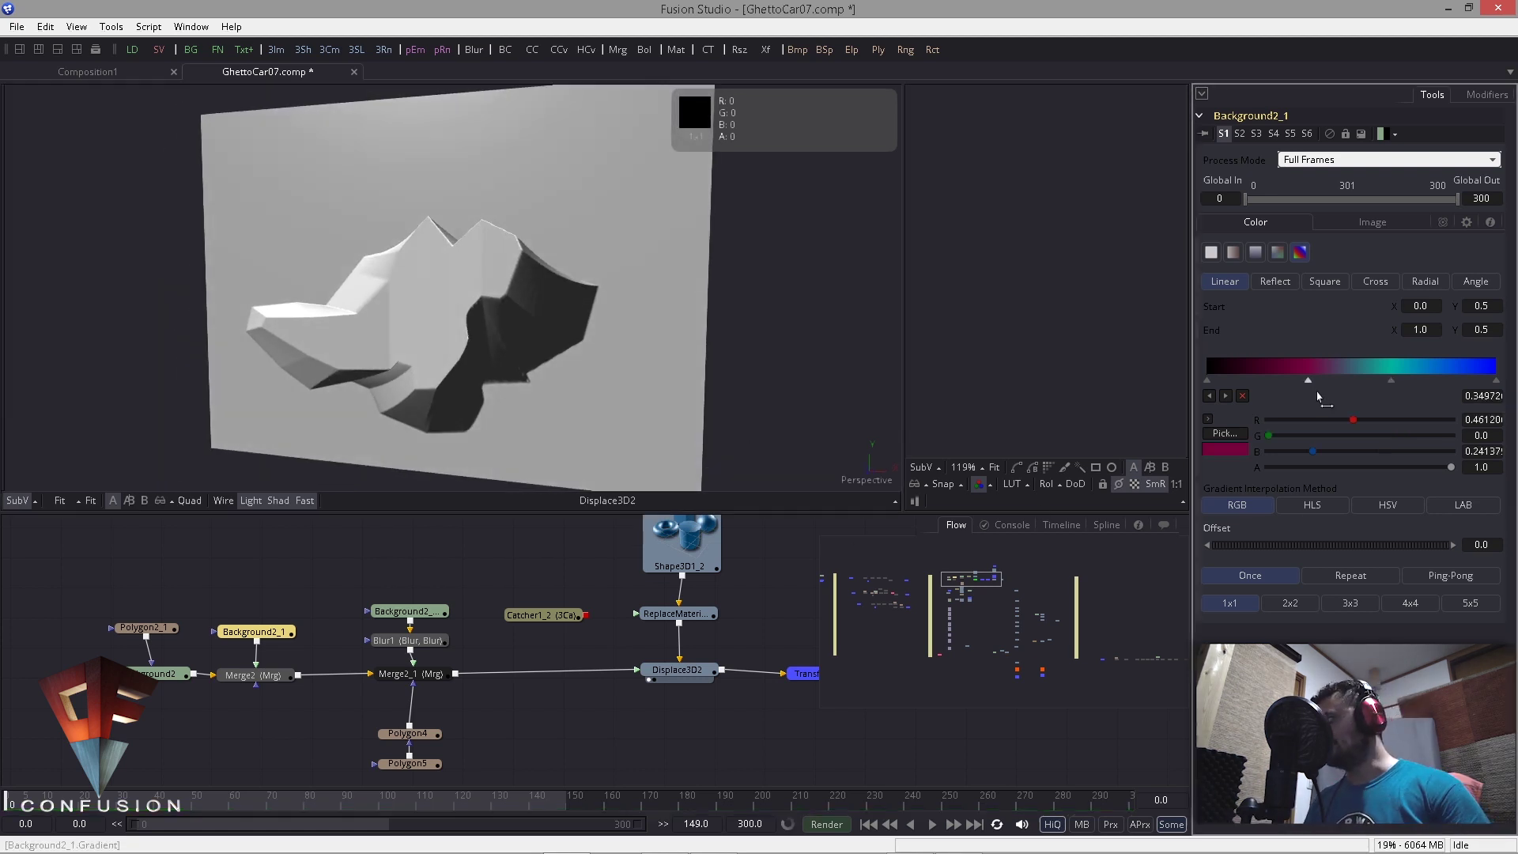
click(1242, 395)
click(1242, 396)
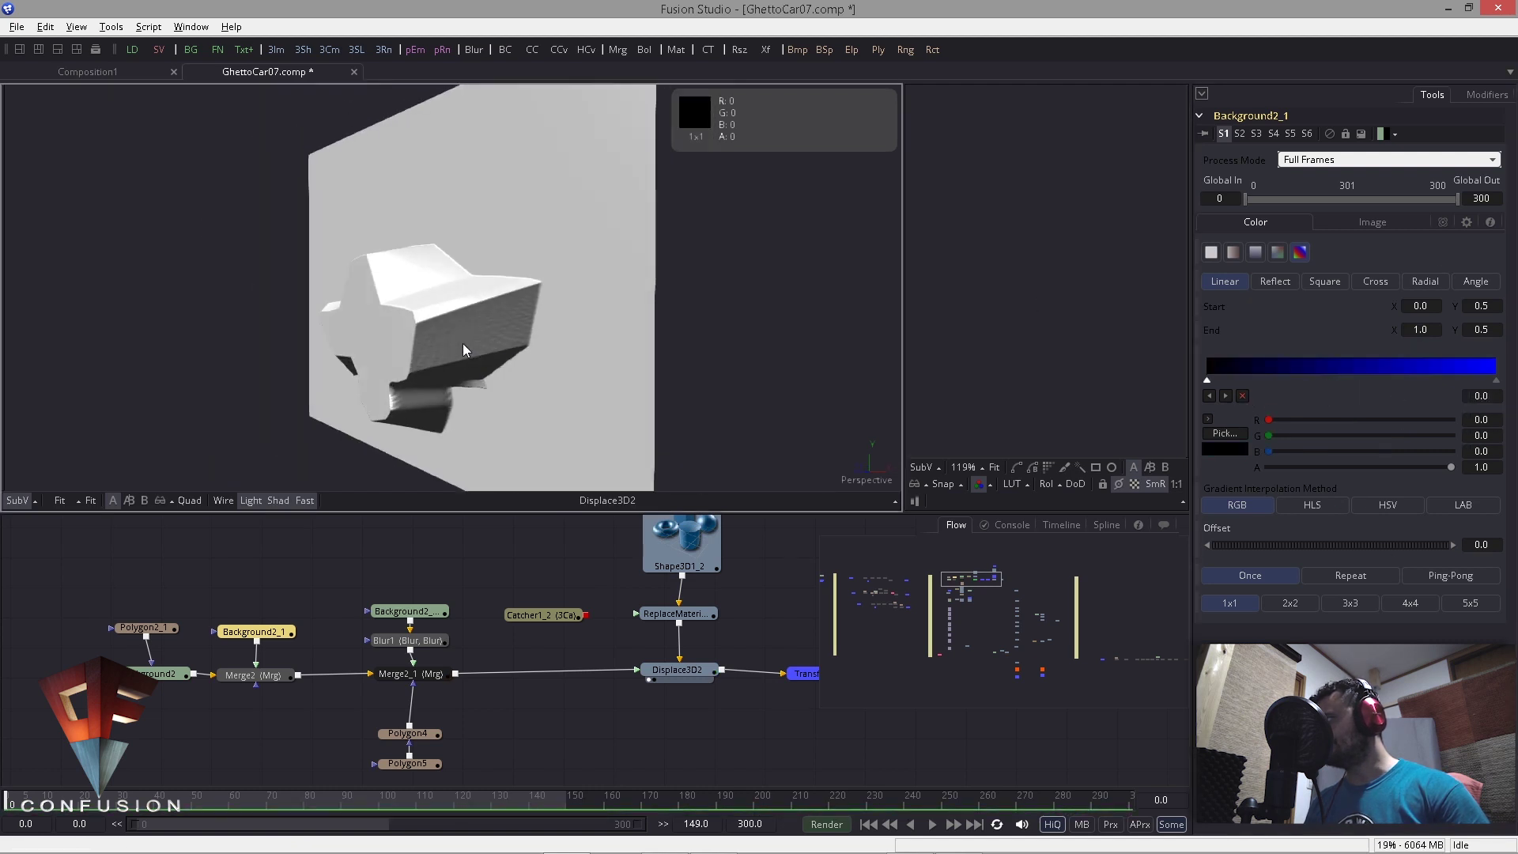
drag(463, 344, 464, 353)
Step: Add a stop at about 0.505 in Background2_1's gradient, set its blue to -1, and inspect the relief
click(1496, 380)
click(1207, 380)
drag(1343, 372, 1353, 373)
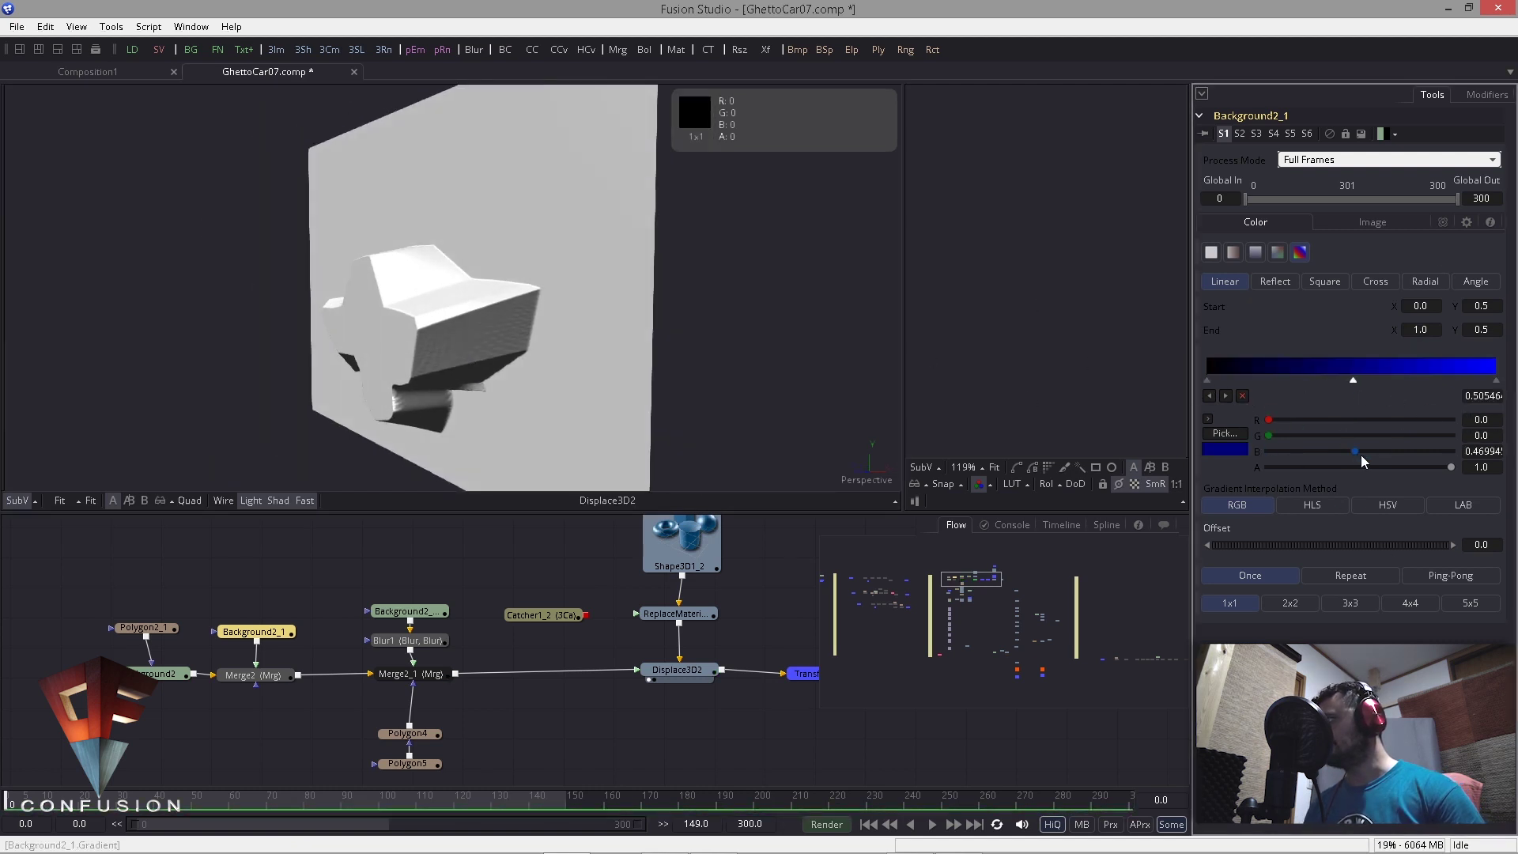
drag(1361, 457, 1260, 457)
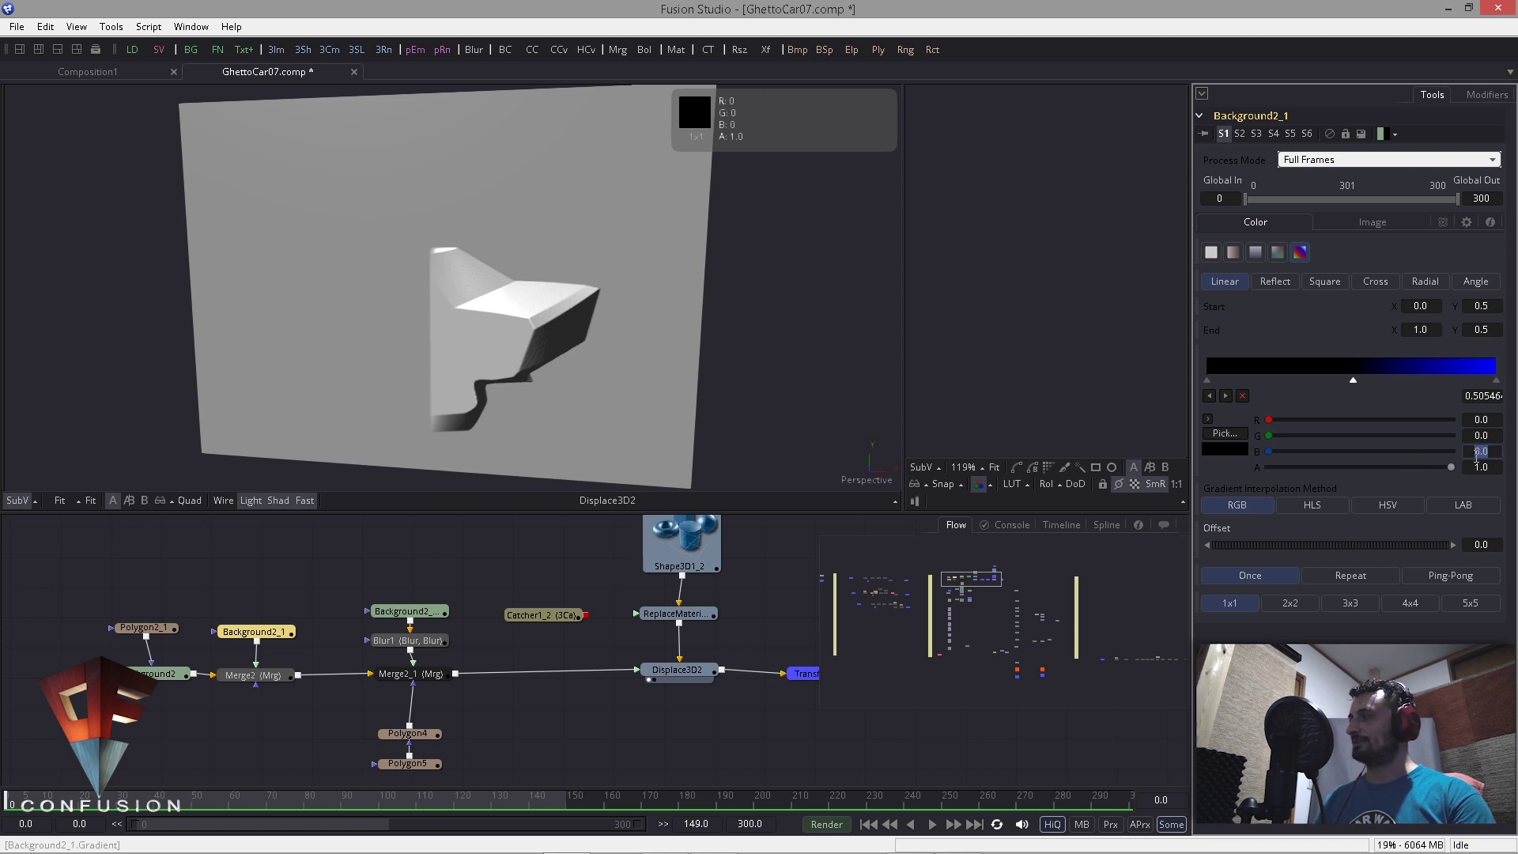
text(-1)
key(Tab)
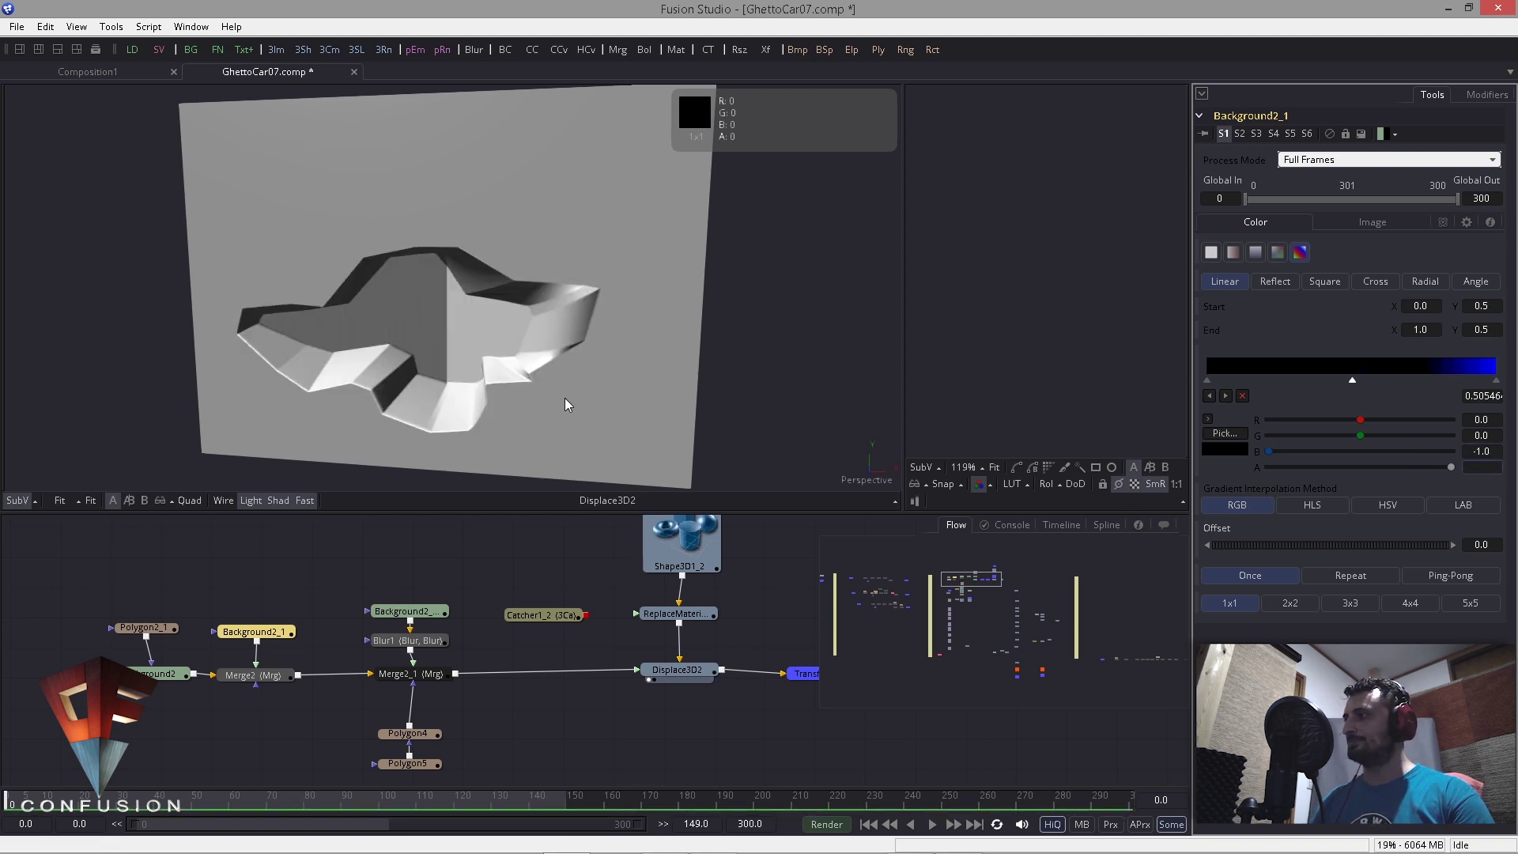
drag(530, 390, 623, 368)
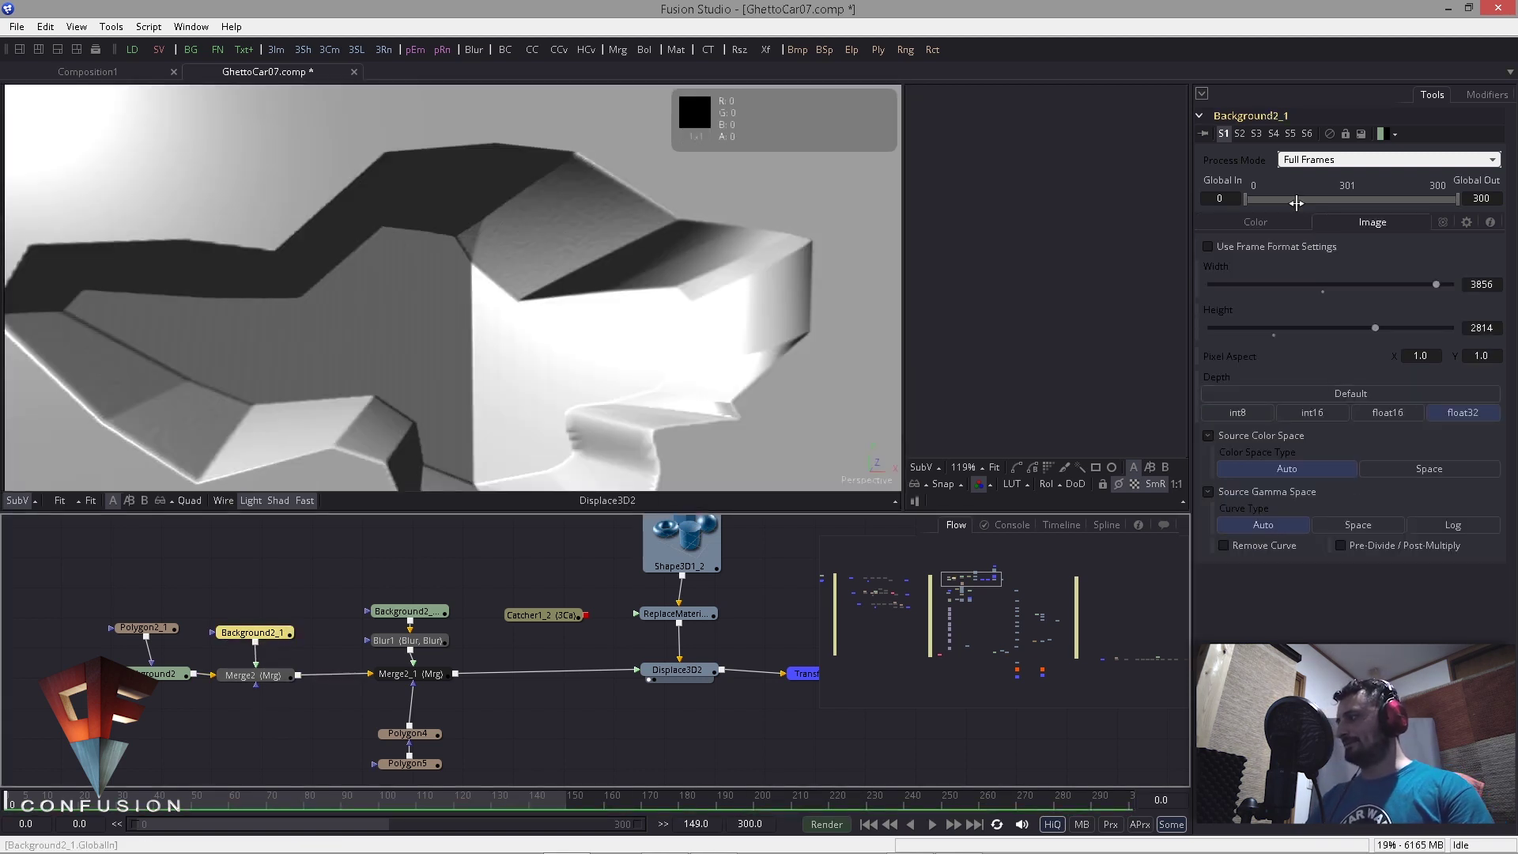
Step: Remove the middle stop from Background2_1's gradient and view the whole displaced plane
click(1257, 223)
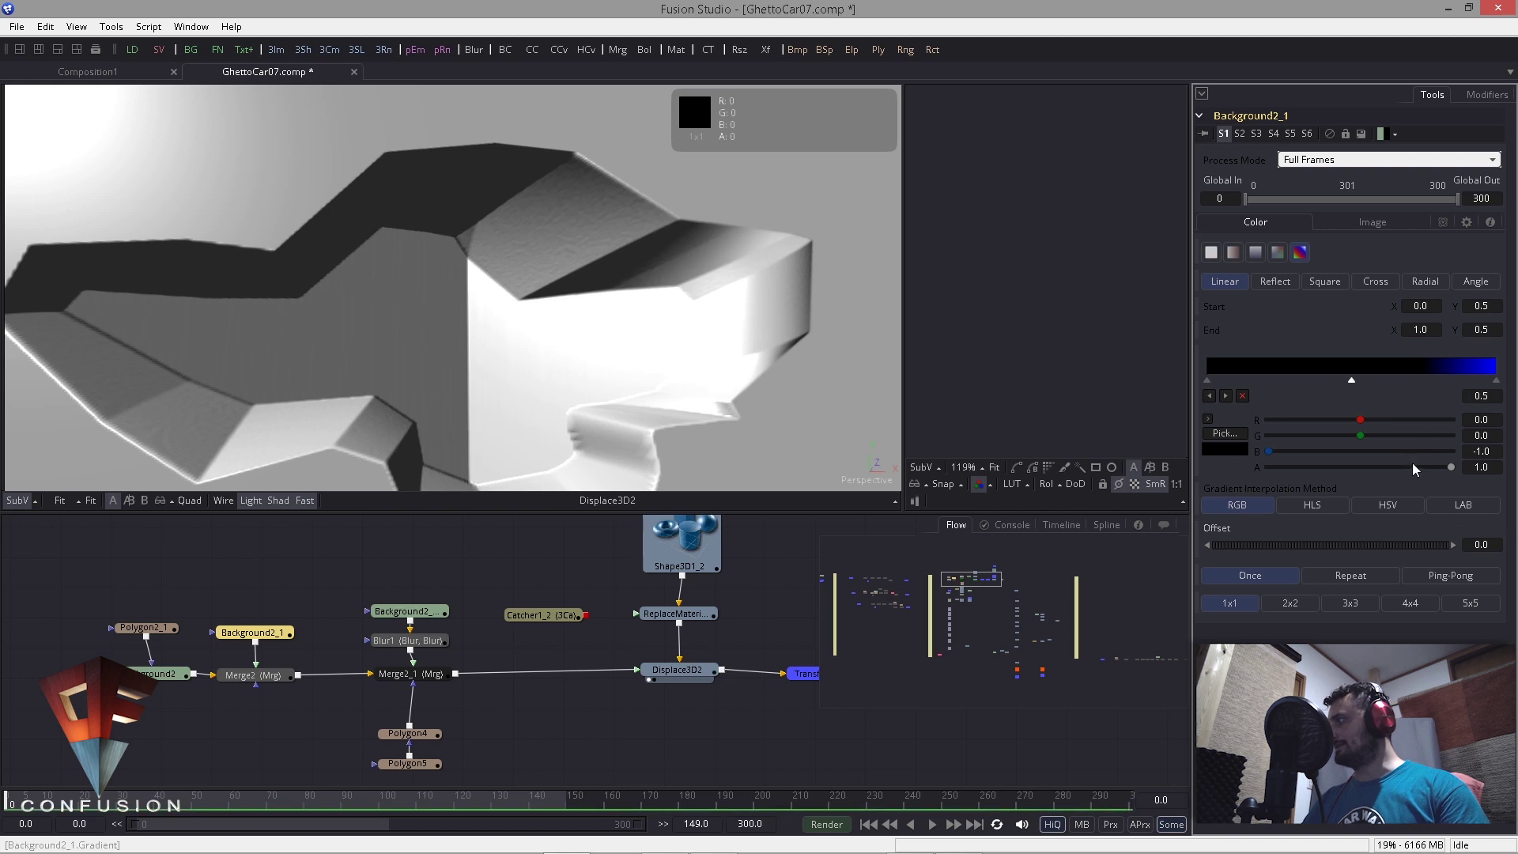
click(1243, 395)
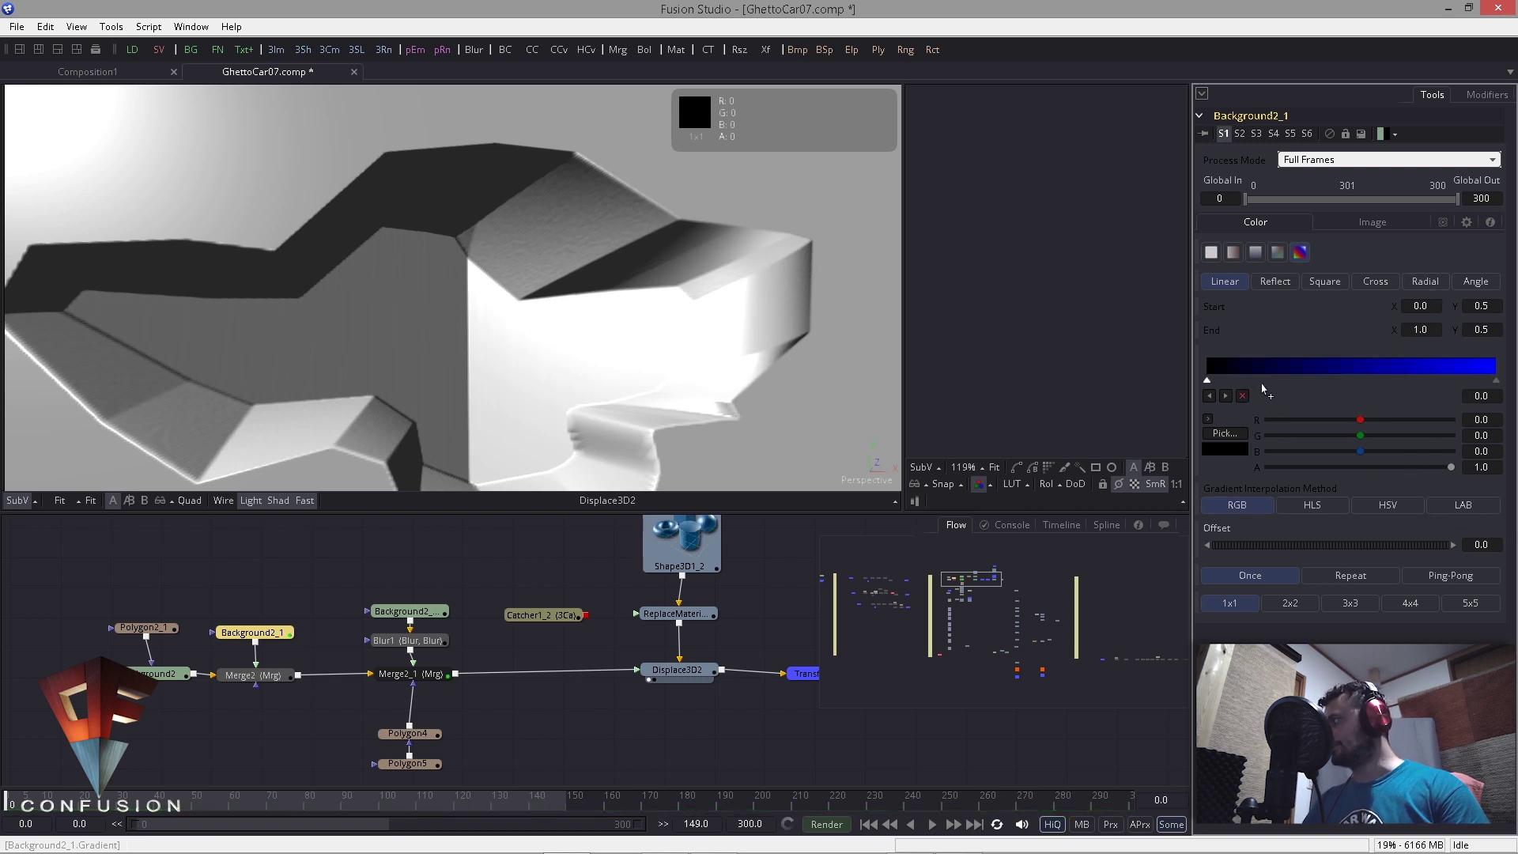
scroll(478, 350, down, 5)
drag(477, 350, 408, 363)
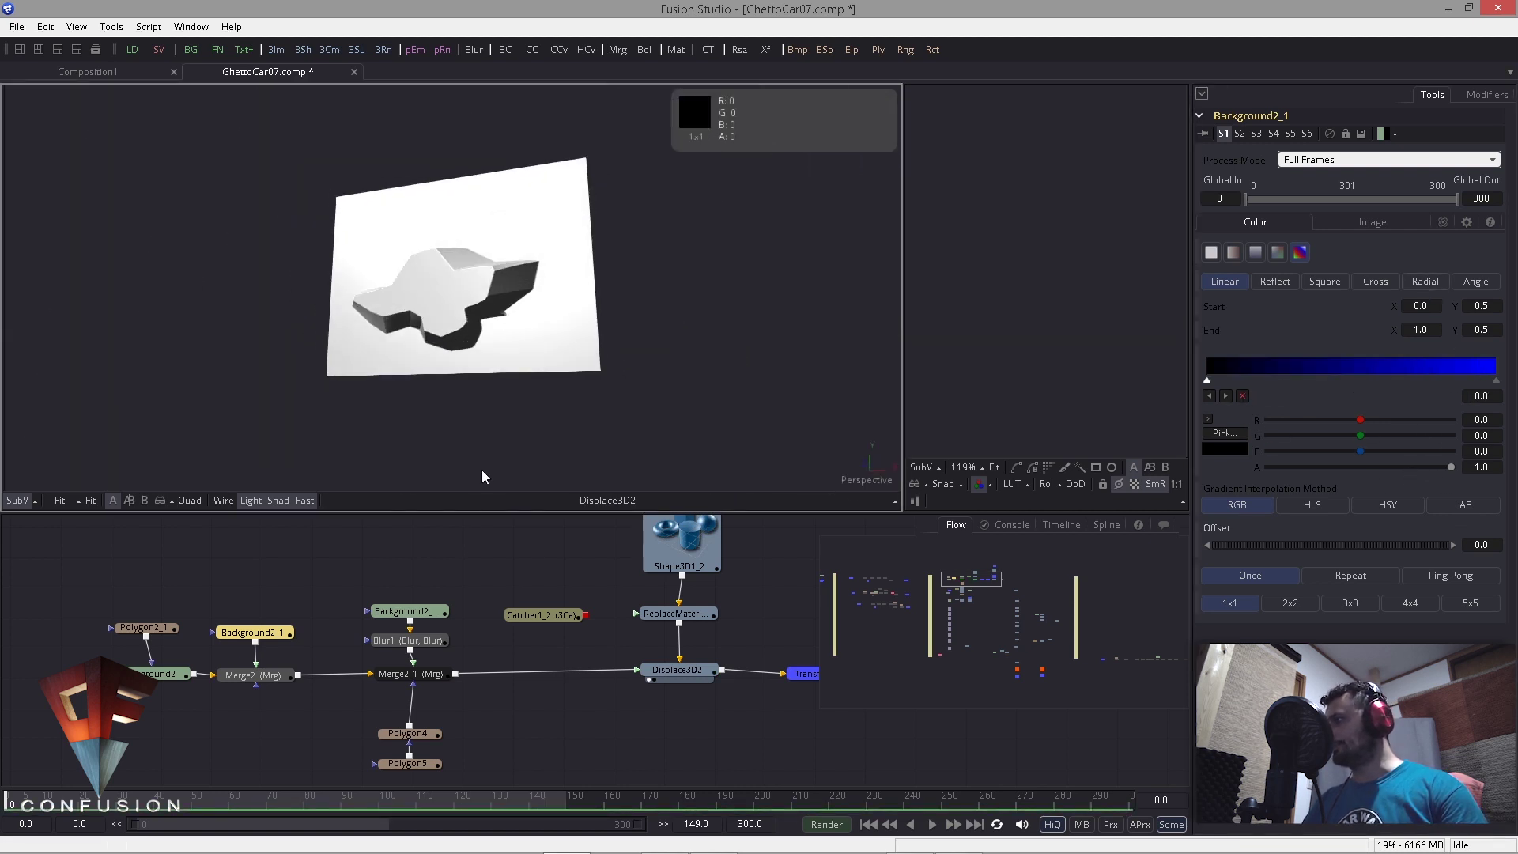
Step: View Background2_1_2 and its Blur1 output, then re-enable Merge2_1 and display its combined result
drag(480, 589, 508, 553)
scroll(500, 535, up, 2)
drag(427, 593, 469, 382)
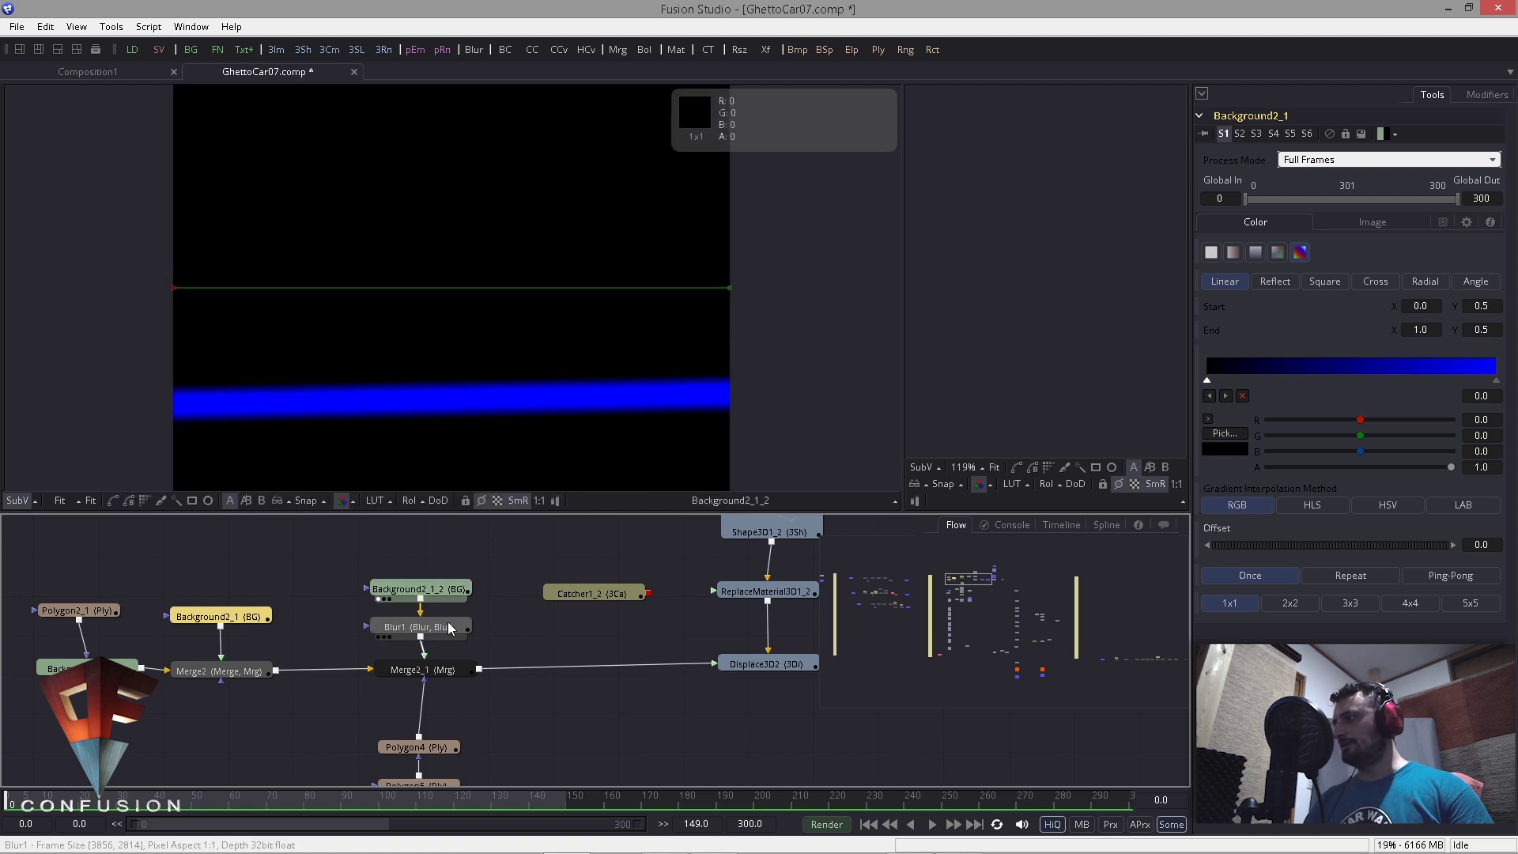
drag(437, 628, 450, 427)
drag(449, 669, 443, 670)
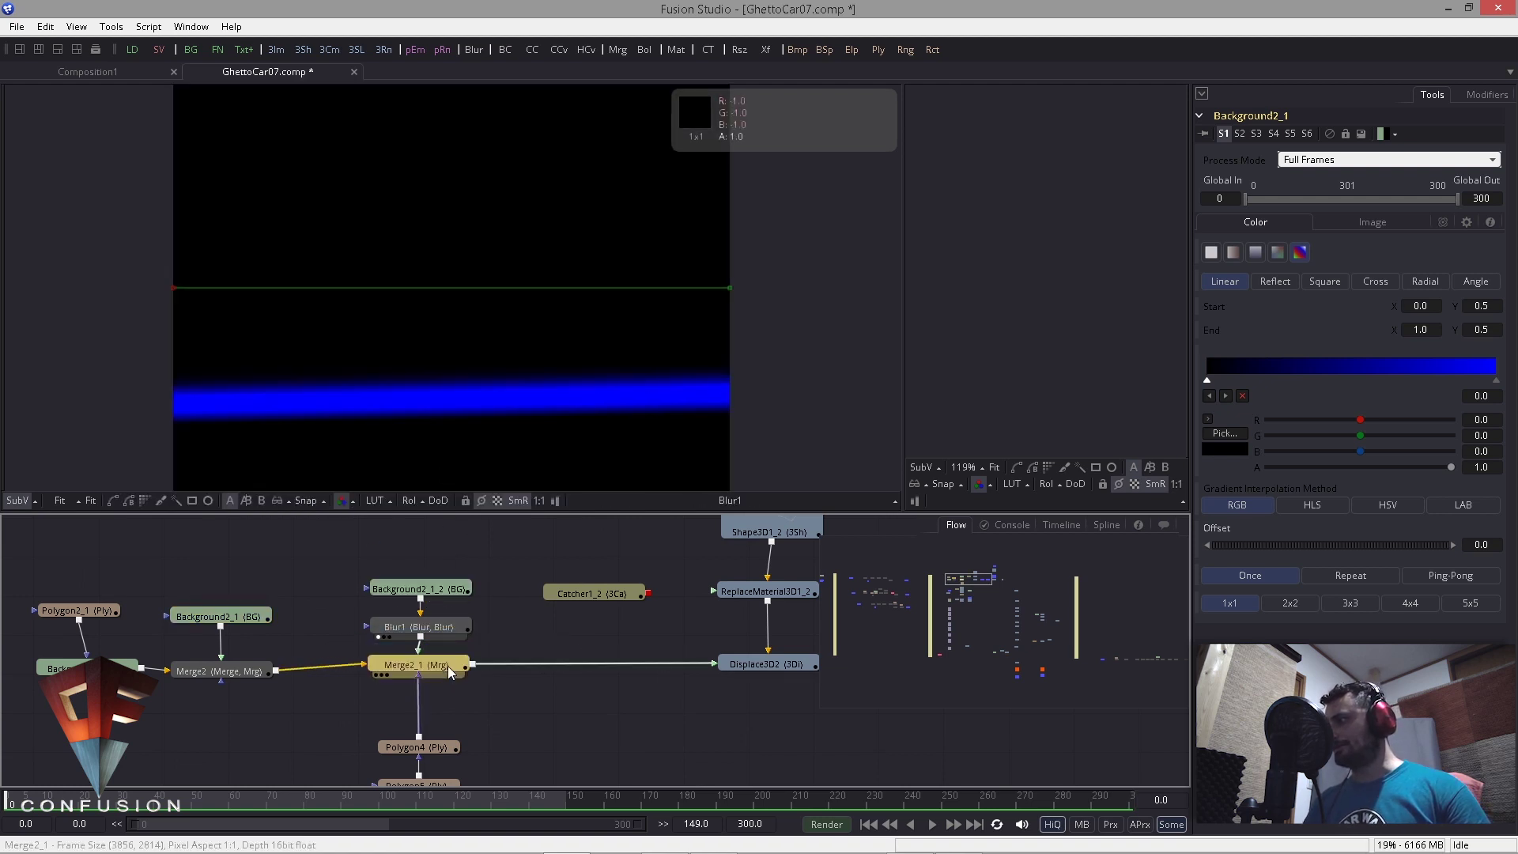
key(1)
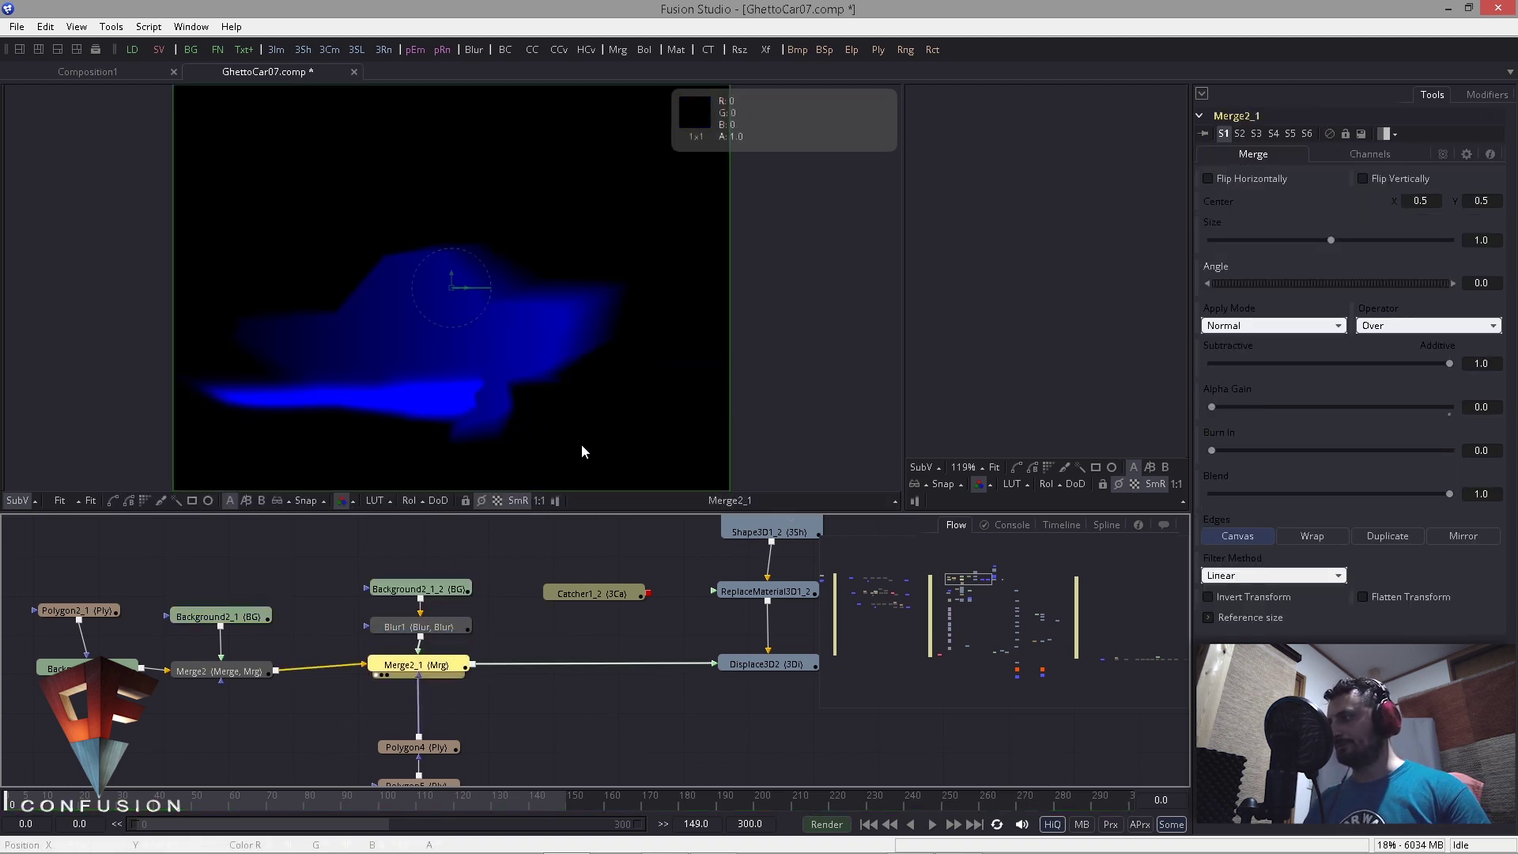
Step: Display the IN_Car image in the second viewer beside Merge2_1's displacement map
scroll(515, 649, down, 2)
drag(643, 651, 491, 706)
drag(775, 627, 570, 637)
scroll(569, 635, down, 2)
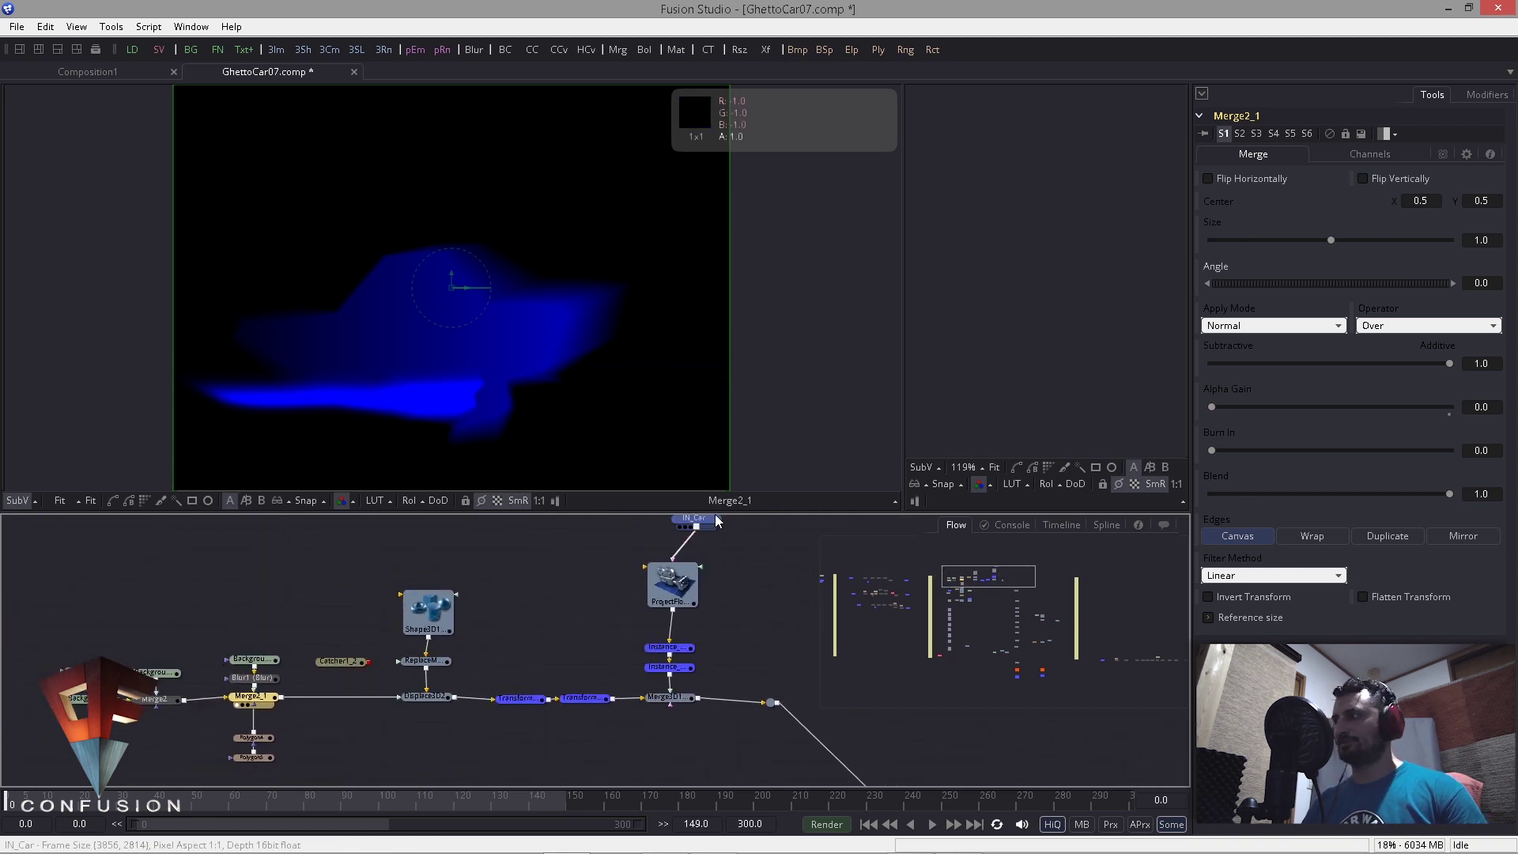
drag(673, 527, 543, 315)
scroll(829, 232, down, 4)
drag(822, 403, 810, 278)
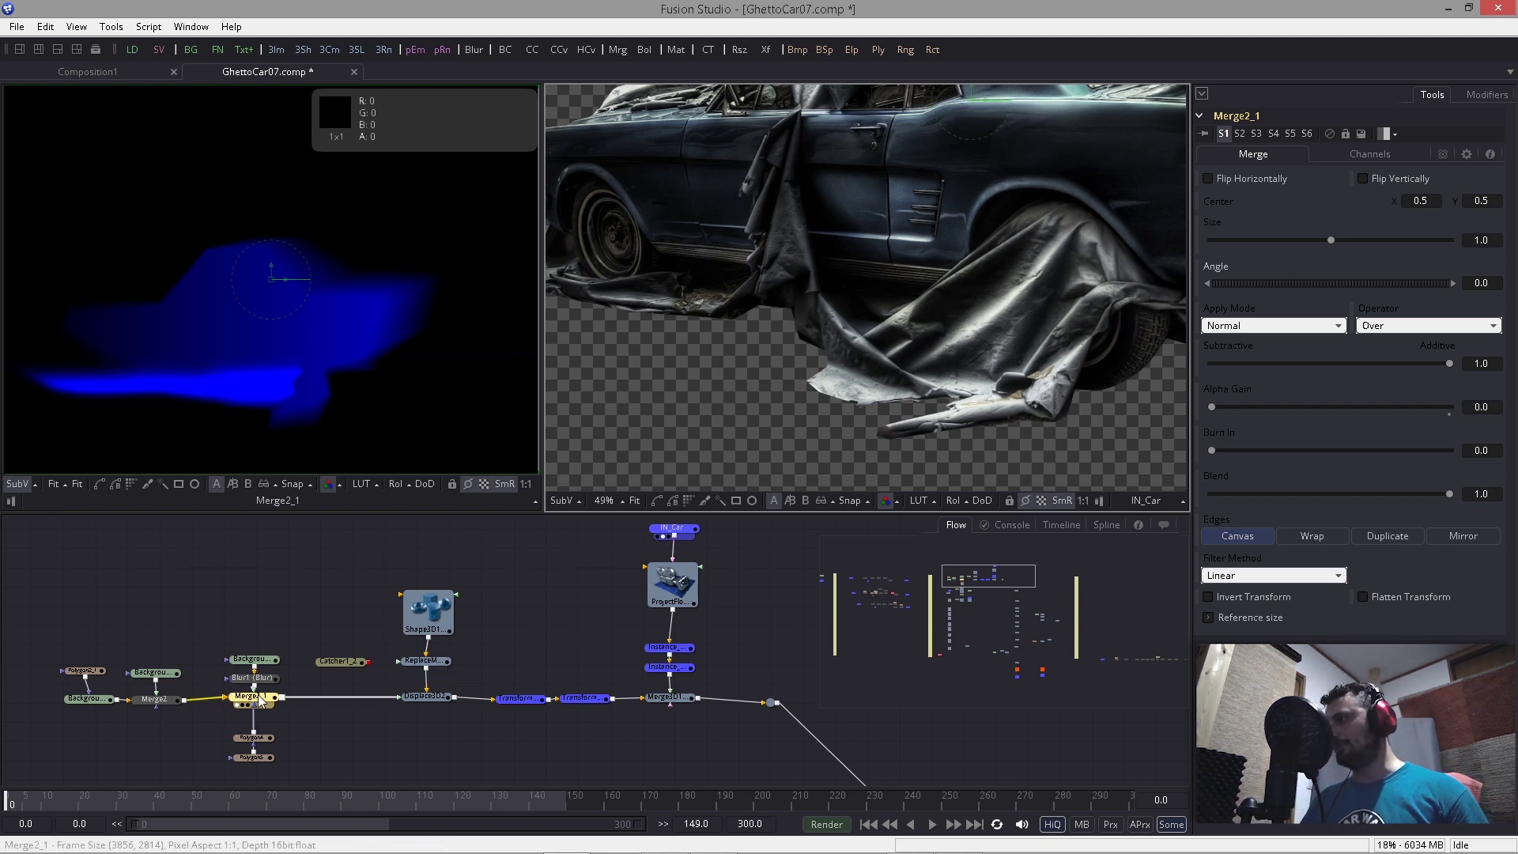
Step: Compare Merge2_1's lower blue band up close with Blur1 bypassed and enabled, leaving Blur1 enabled
scroll(377, 621, up, 2)
drag(376, 621, 428, 591)
click(298, 664)
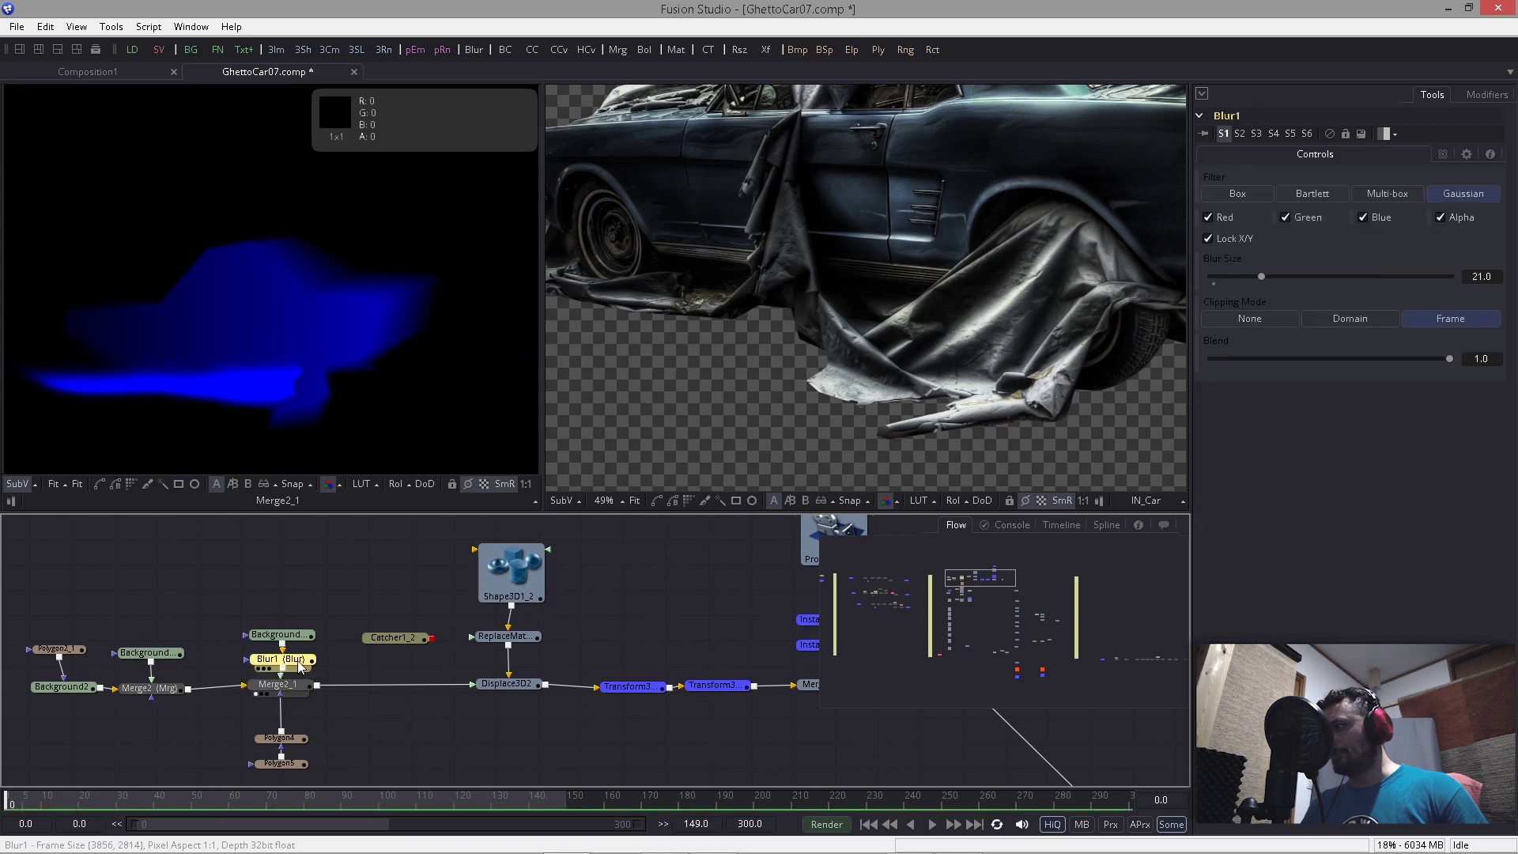
key(ctrl+p)
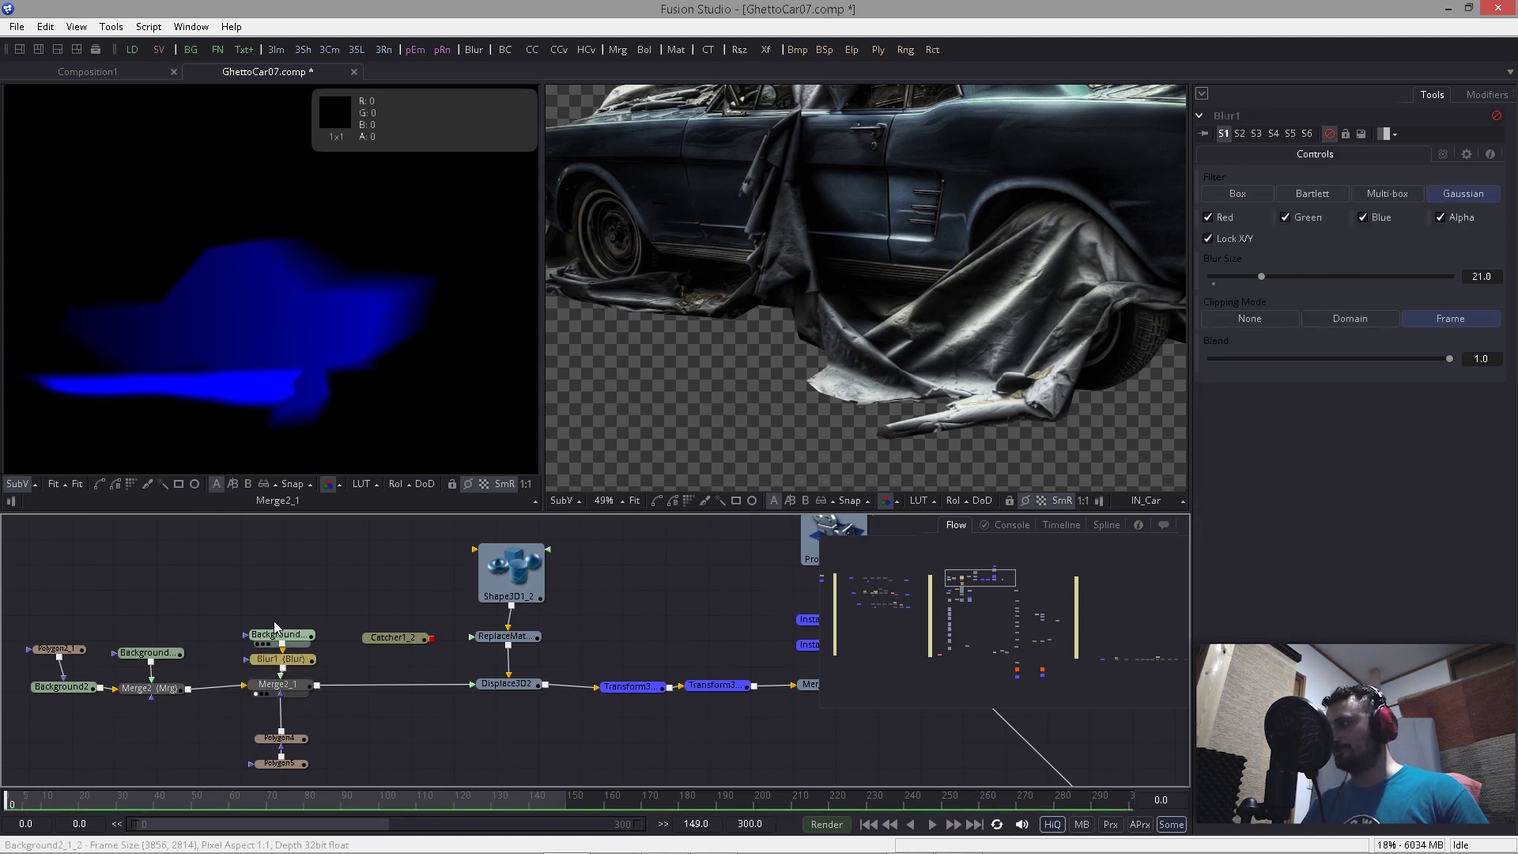
key(ctrl+p)
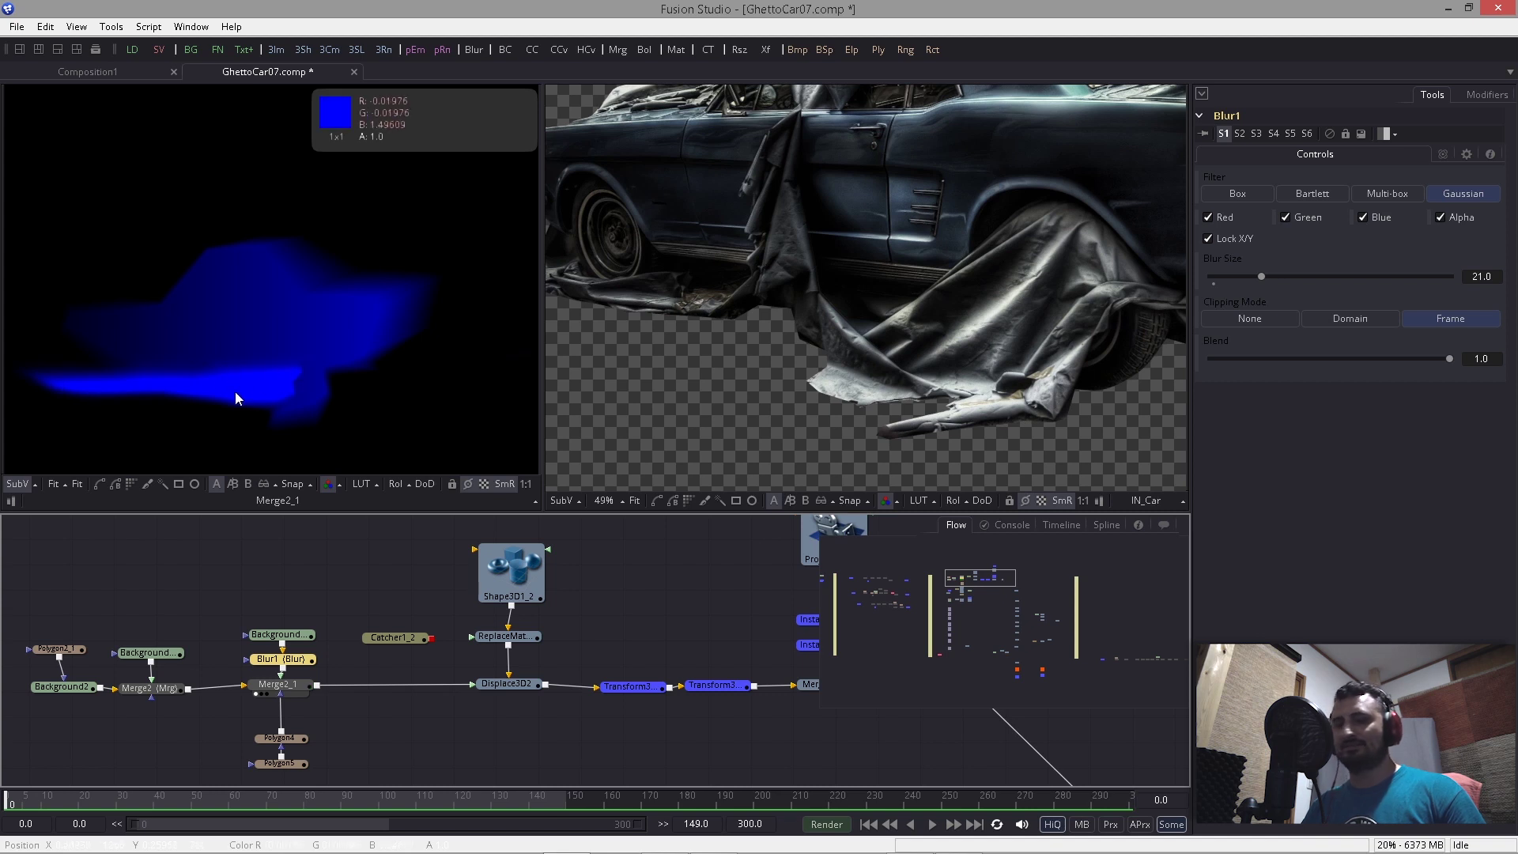
drag(235, 392, 552, 461)
drag(332, 385, 485, 400)
key(ctrl+p)
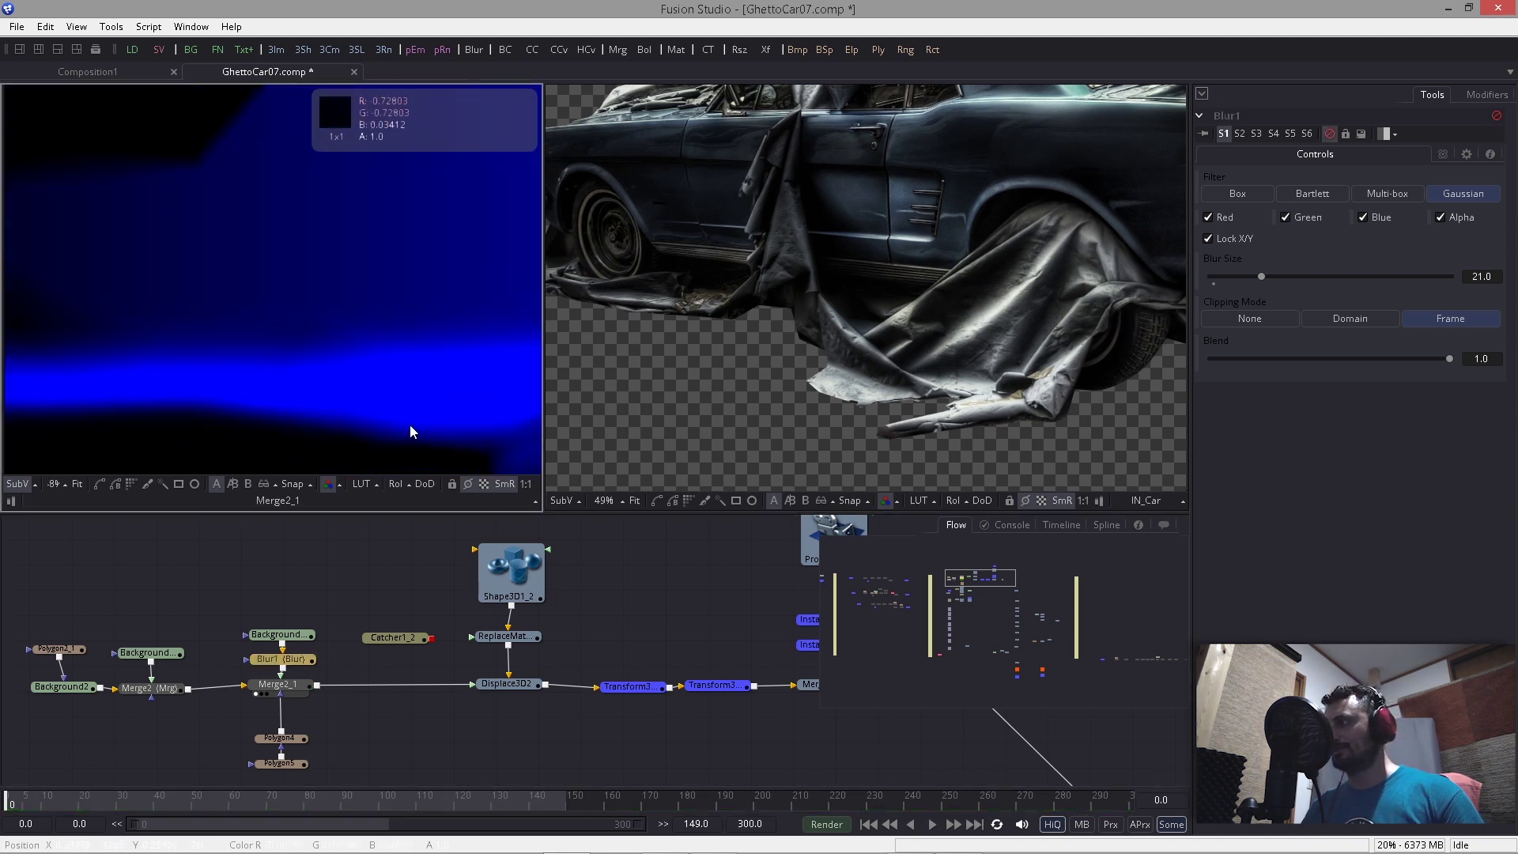
key(ctrl+p)
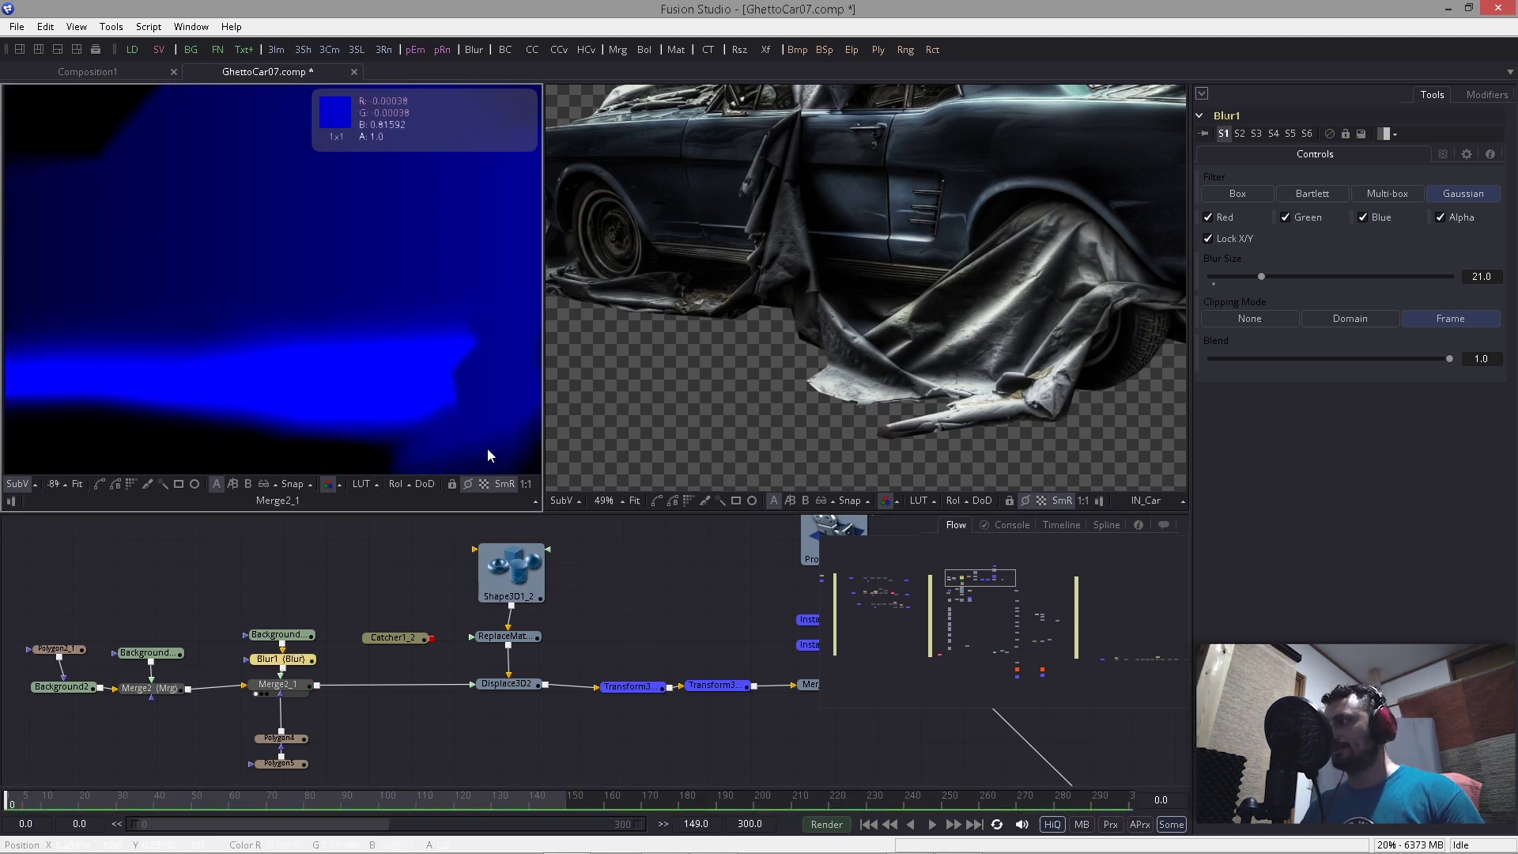
Step: Display Displace3D2 in perspective in place of Merge2_1 and inspect the relief around the car's lower edge
drag(580, 615, 448, 624)
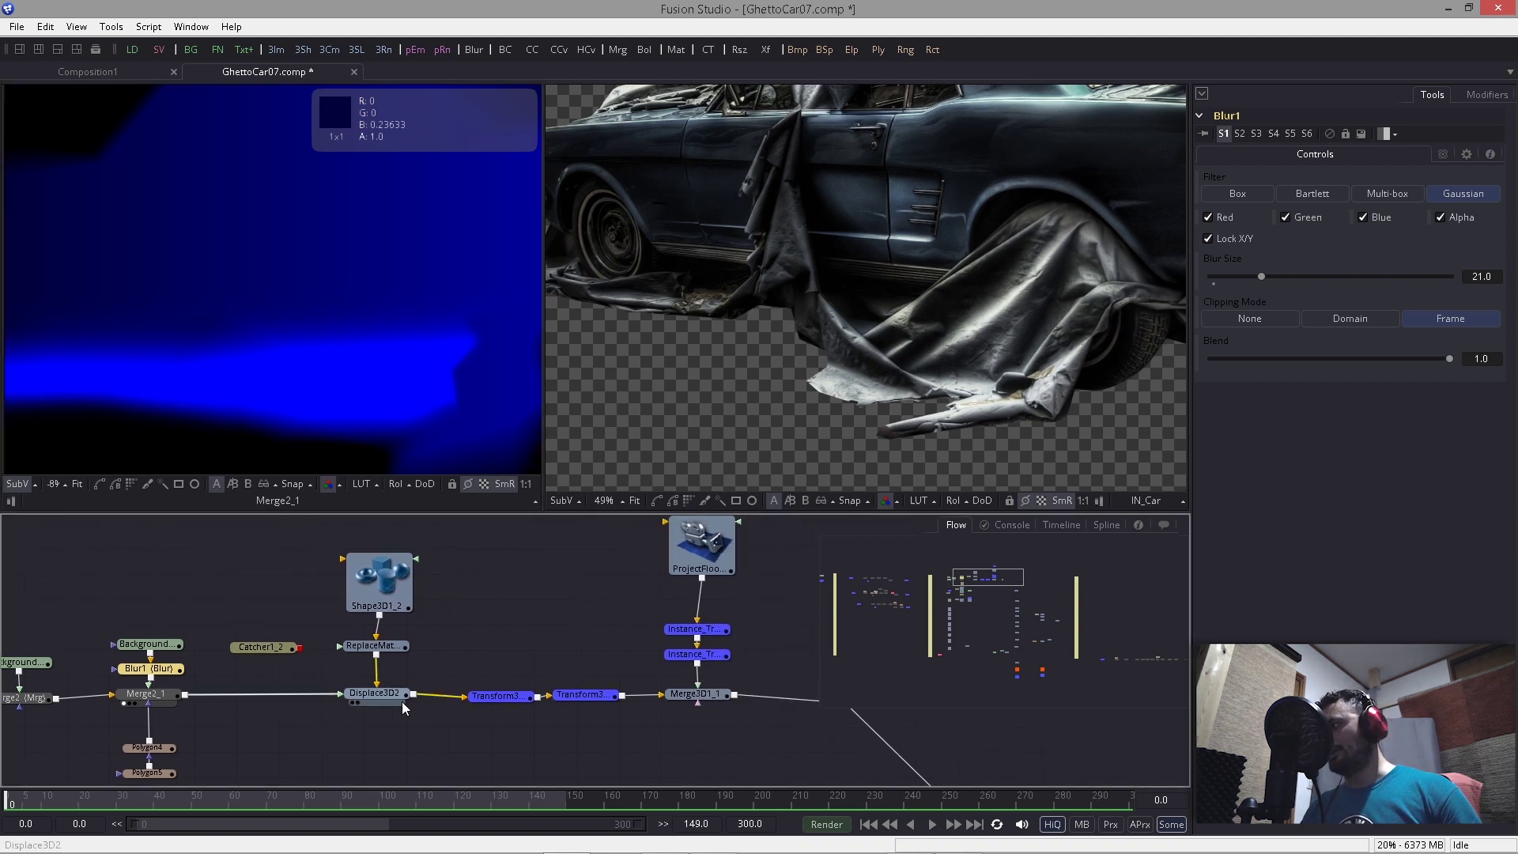
click(352, 701)
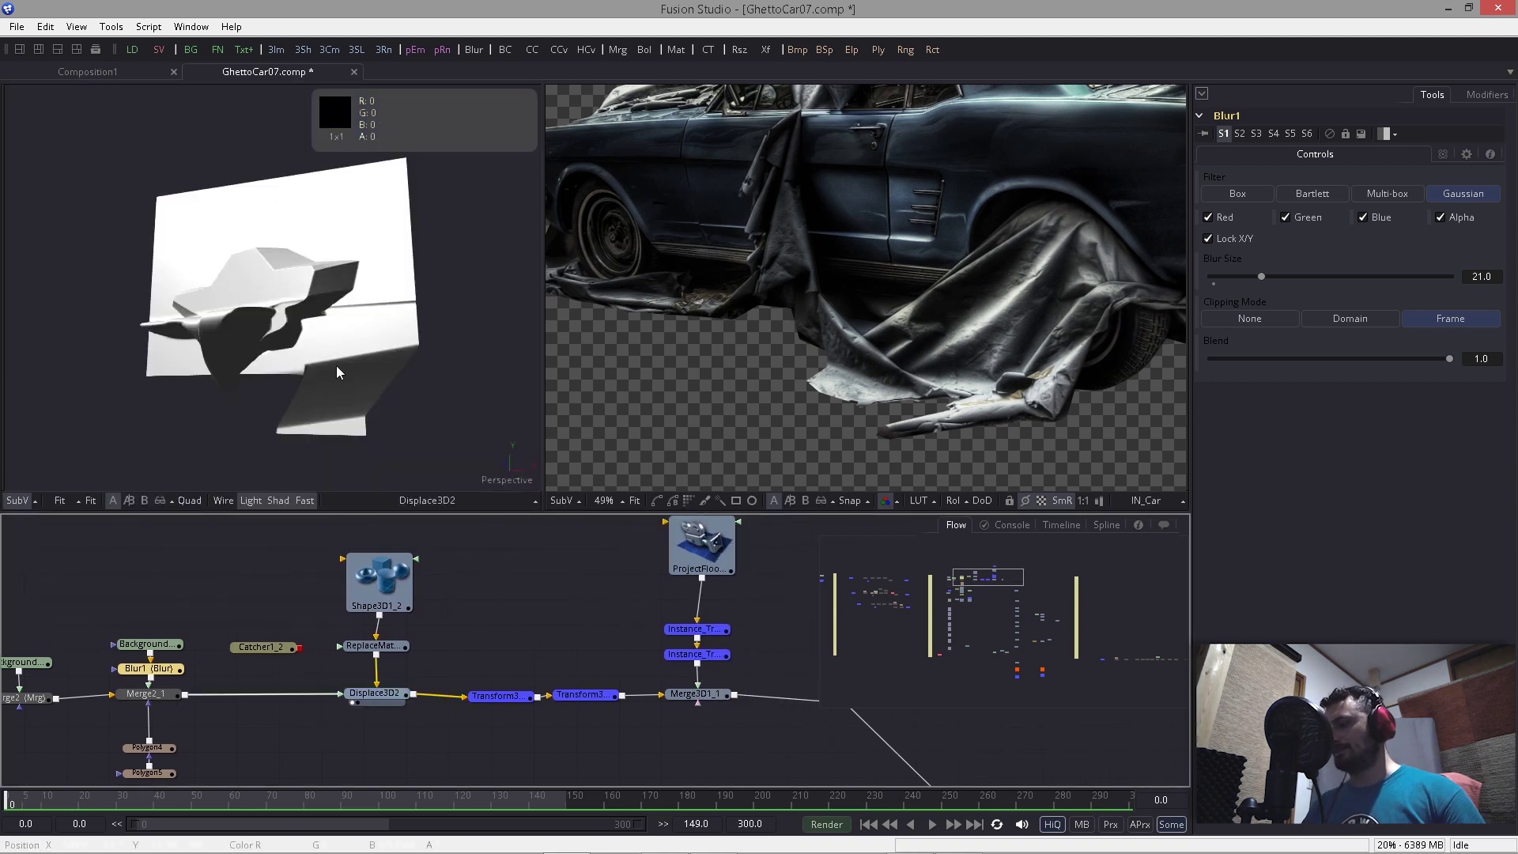
drag(337, 367, 288, 329)
scroll(336, 367, up, 4)
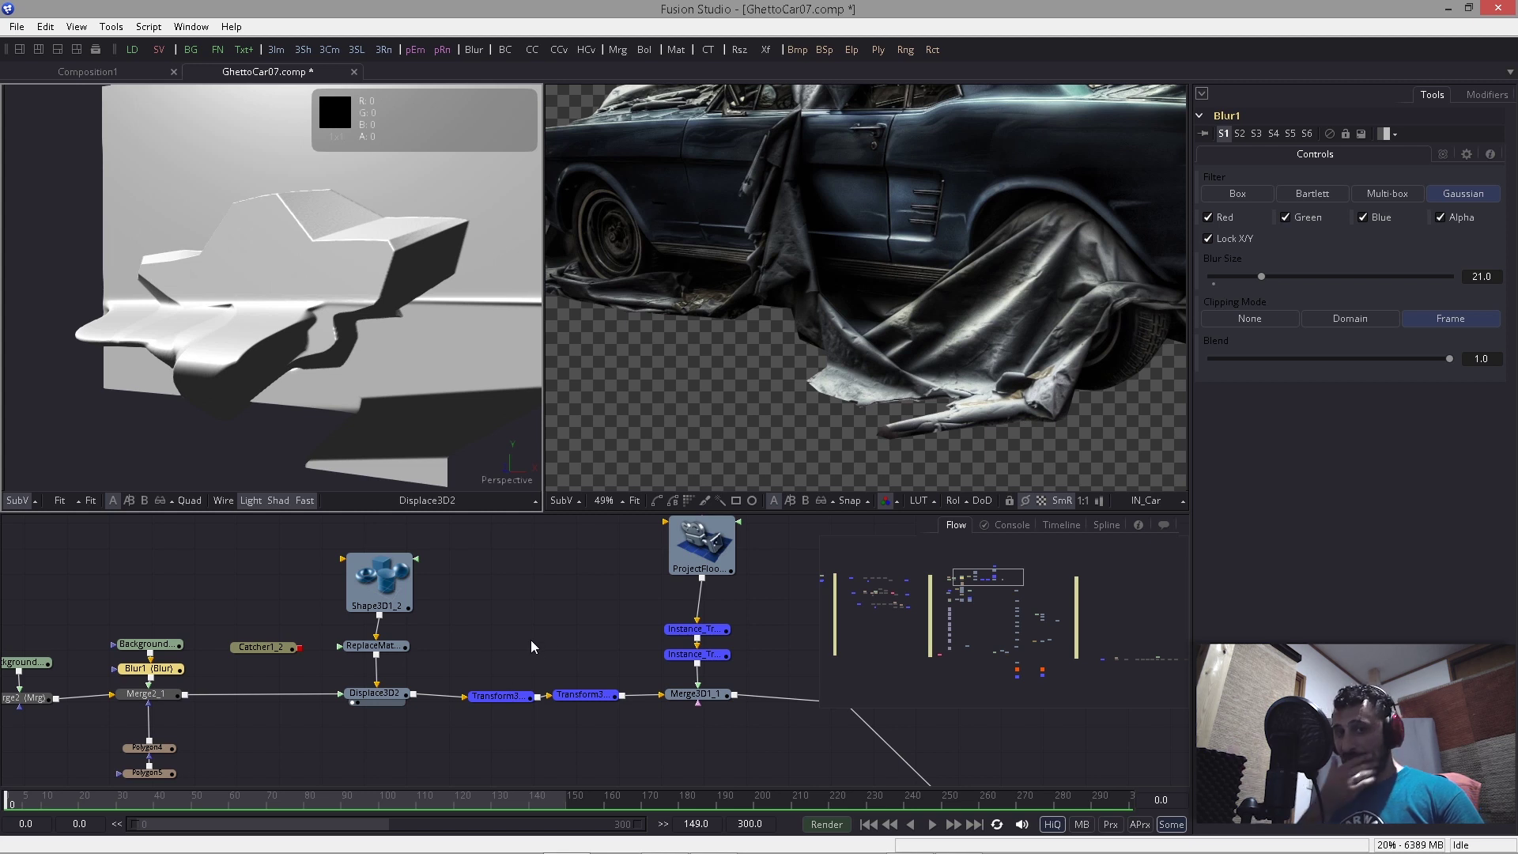
Step: Display Merge3D1_1 and connect Catcher1_2 to the ReplaceMaterial node to project the car texture onto the displaced plane
drag(645, 666, 447, 642)
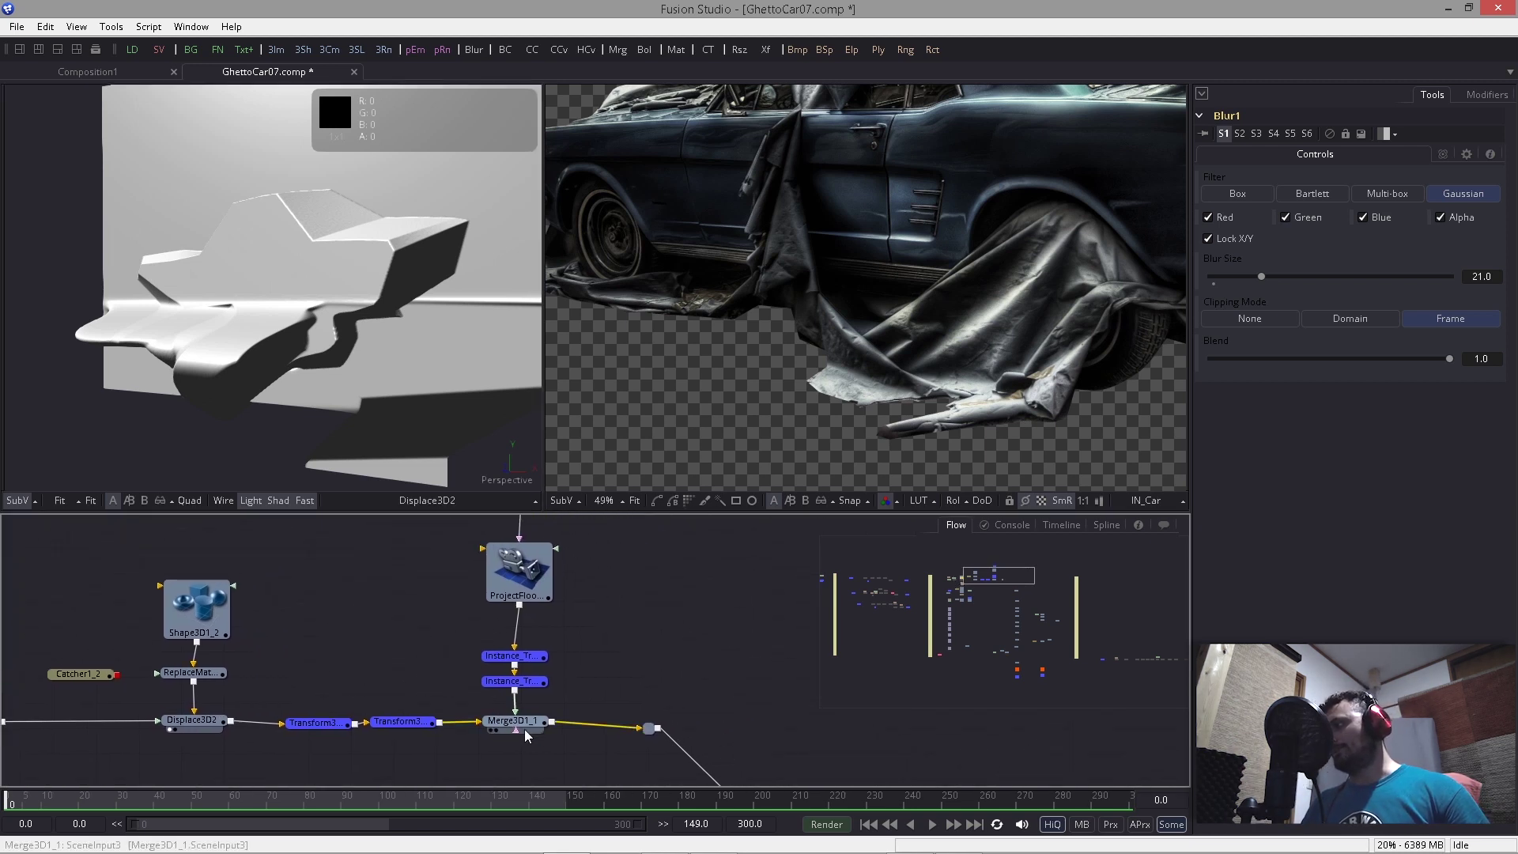
drag(515, 720, 387, 301)
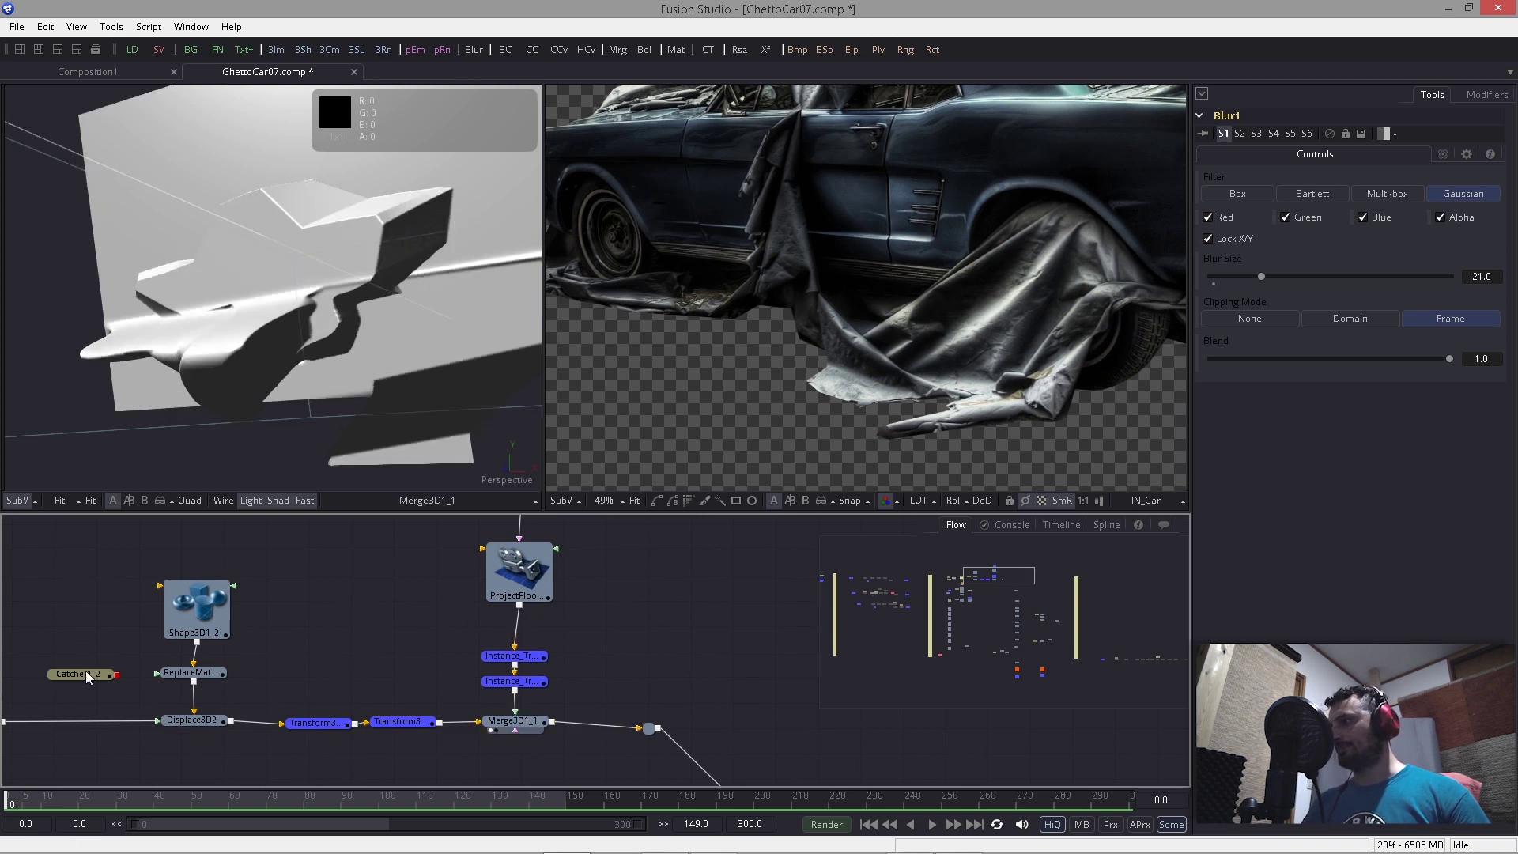
drag(128, 678, 158, 673)
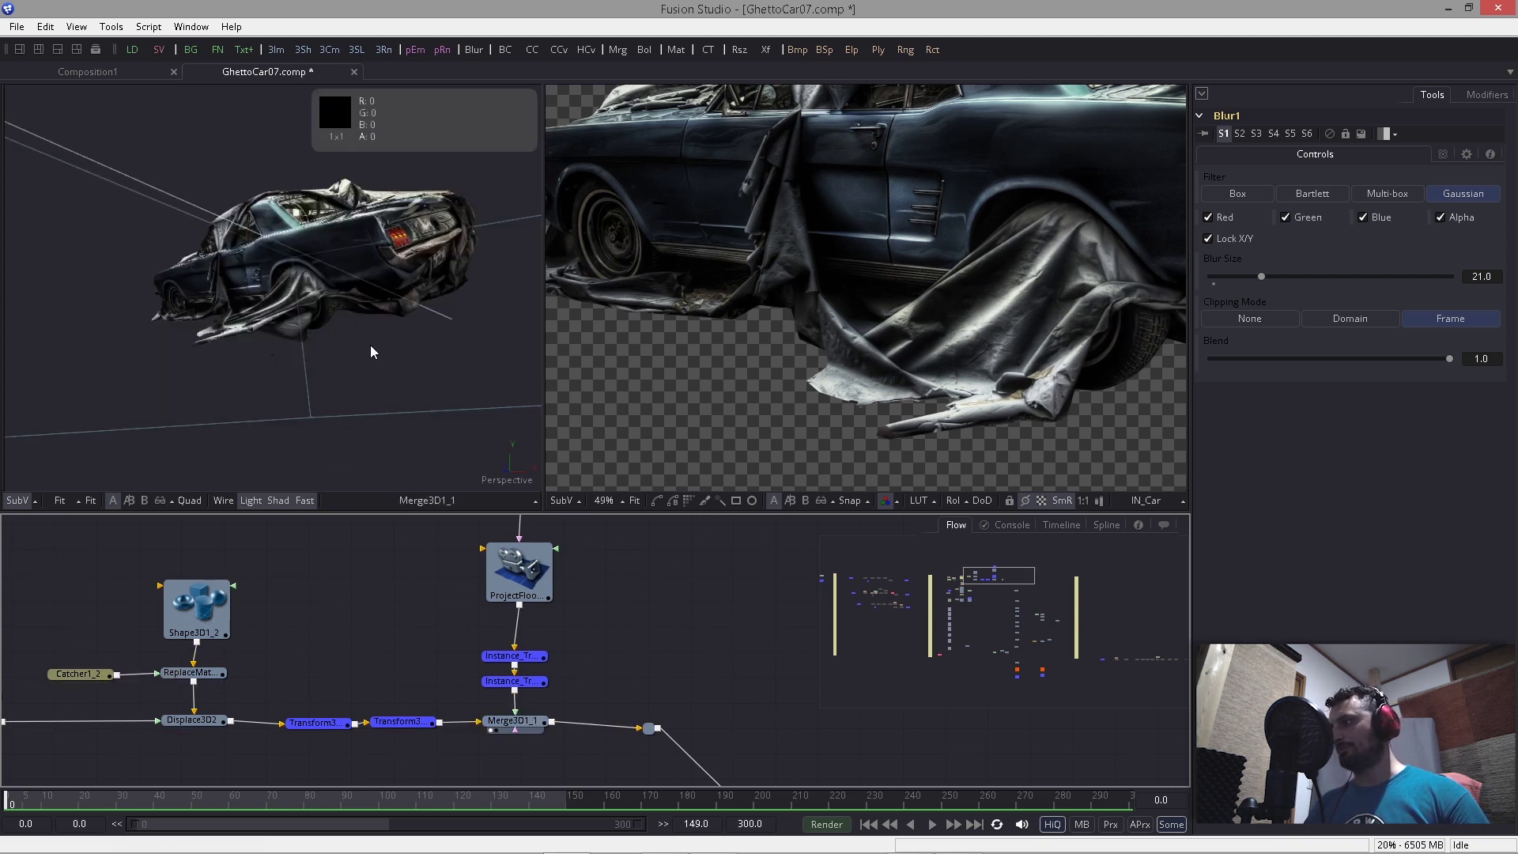
mouse_move(306, 341)
mouse_down()
mouse_move(417, 389)
mouse_move(413, 419)
mouse_move(385, 407)
mouse_move(387, 347)
mouse_move(346, 324)
mouse_move(368, 330)
mouse_move(287, 305)
mouse_move(279, 336)
mouse_up()
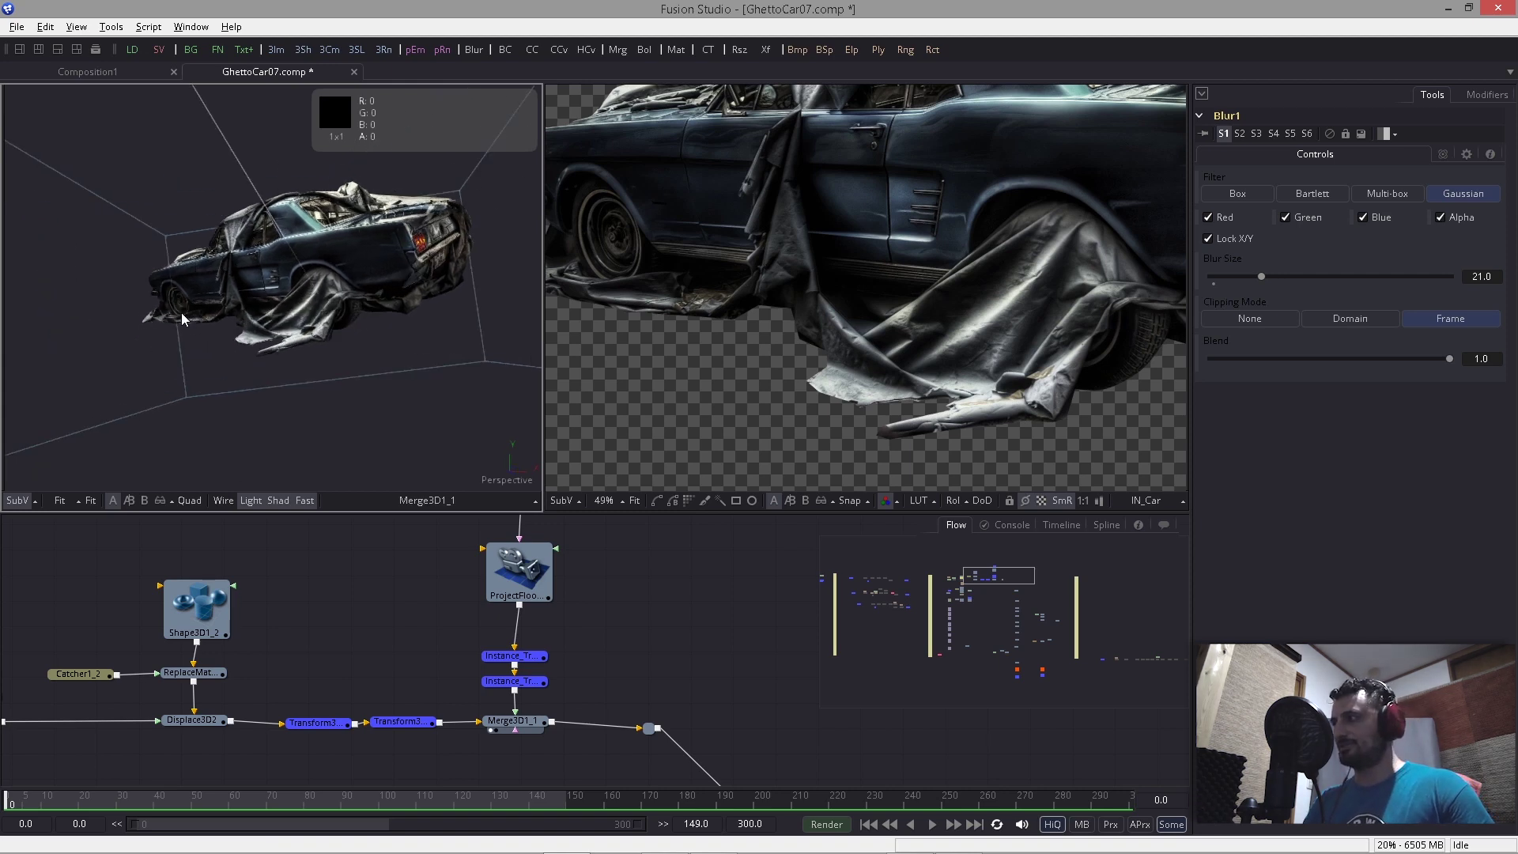
Step: Open Transform3D2's controls to examine the rotation and pivot applied to the projected car
drag(196, 608, 196, 604)
drag(297, 691, 401, 721)
click(401, 721)
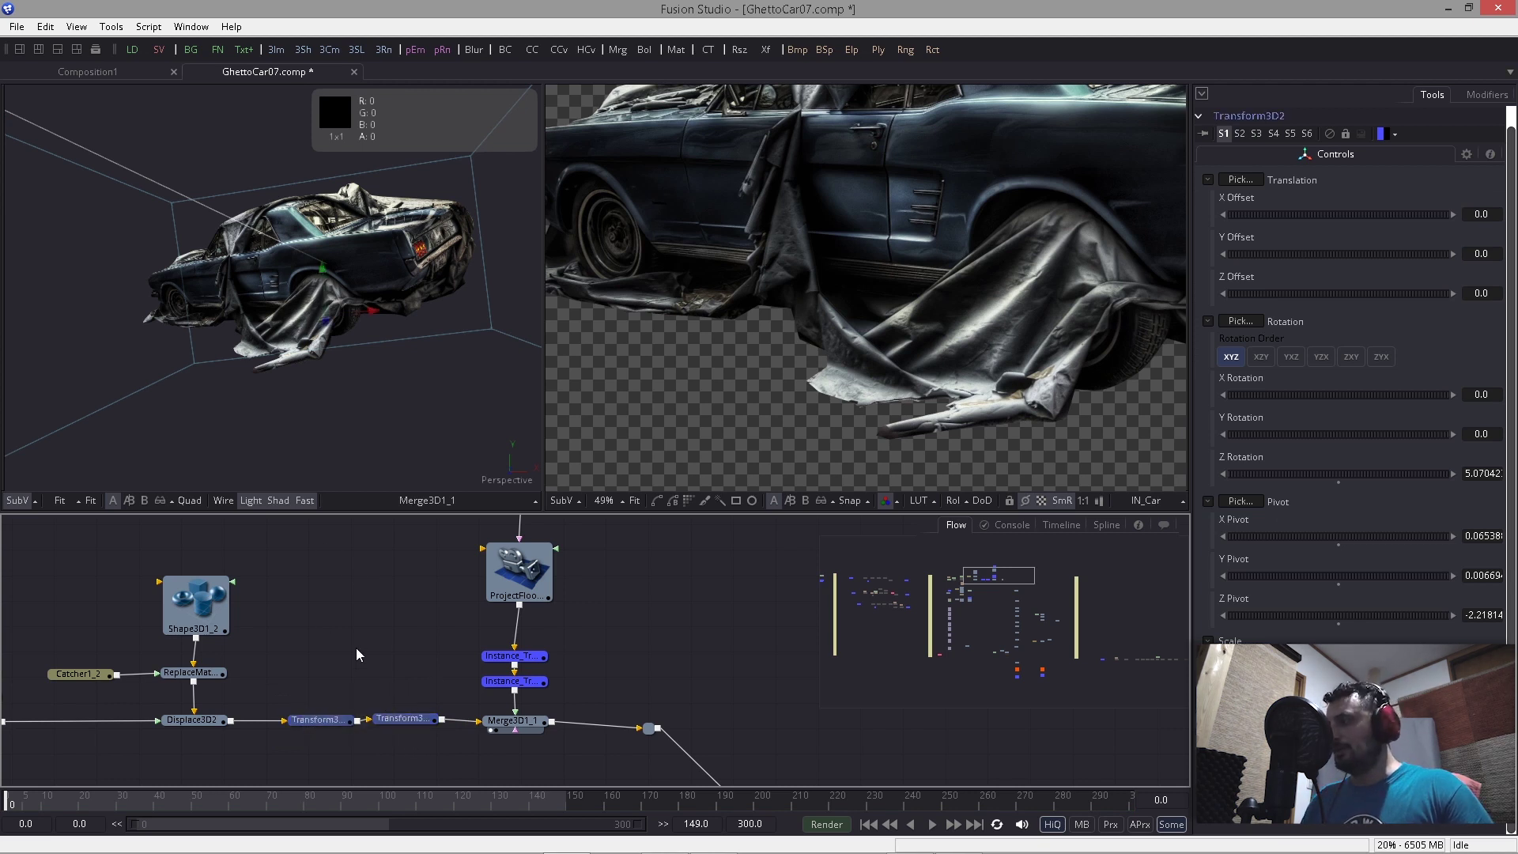
drag(440, 646, 502, 696)
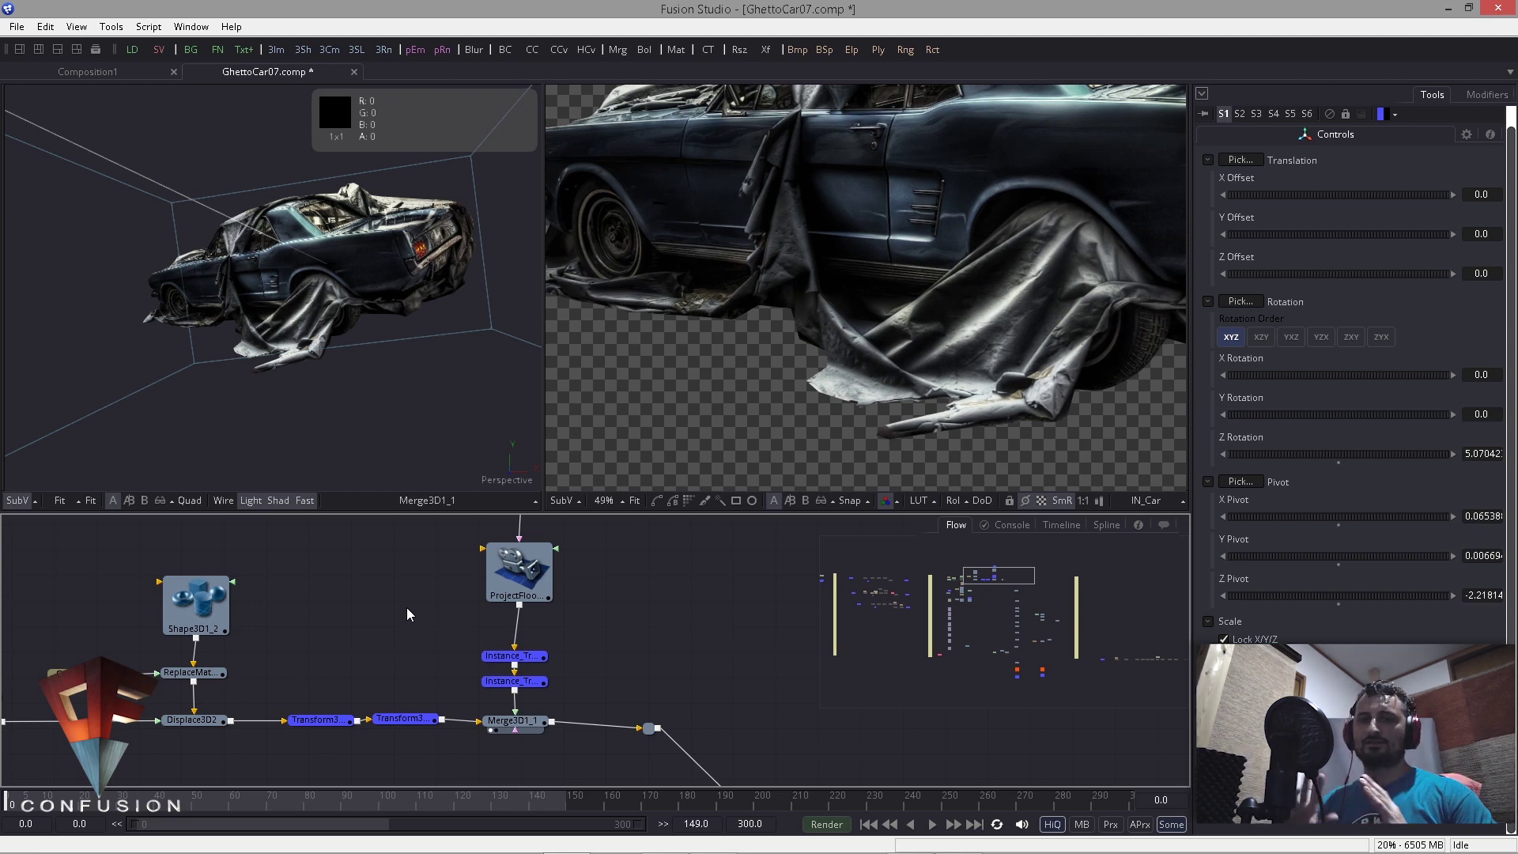
Step: Display the IN_Wall image and open the projection settings of the ProjectFloor_1 camera
scroll(380, 585, down, 5)
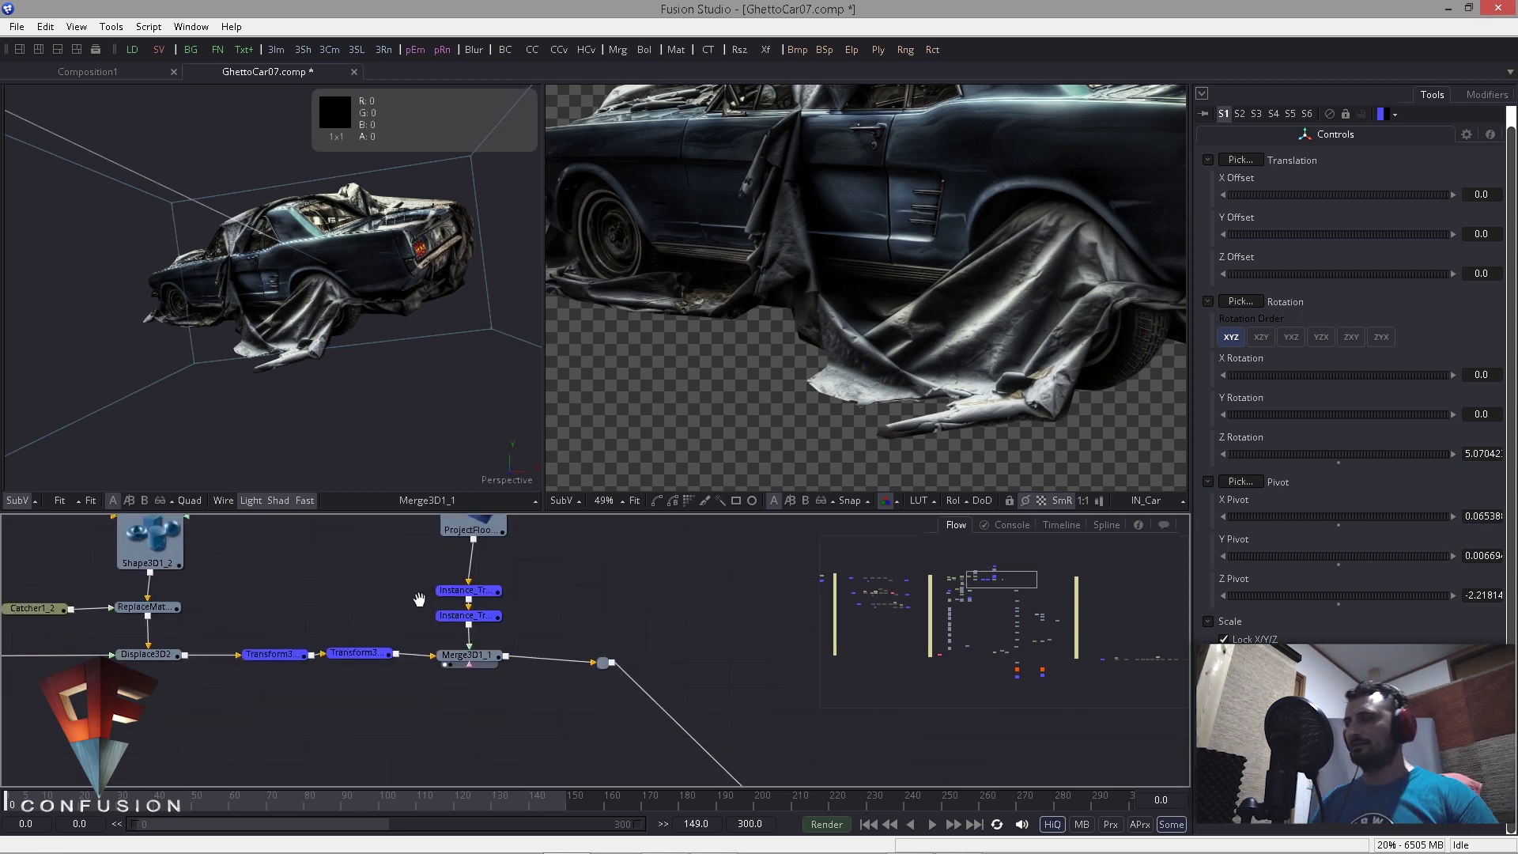
scroll(223, 536, up, 5)
key(1)
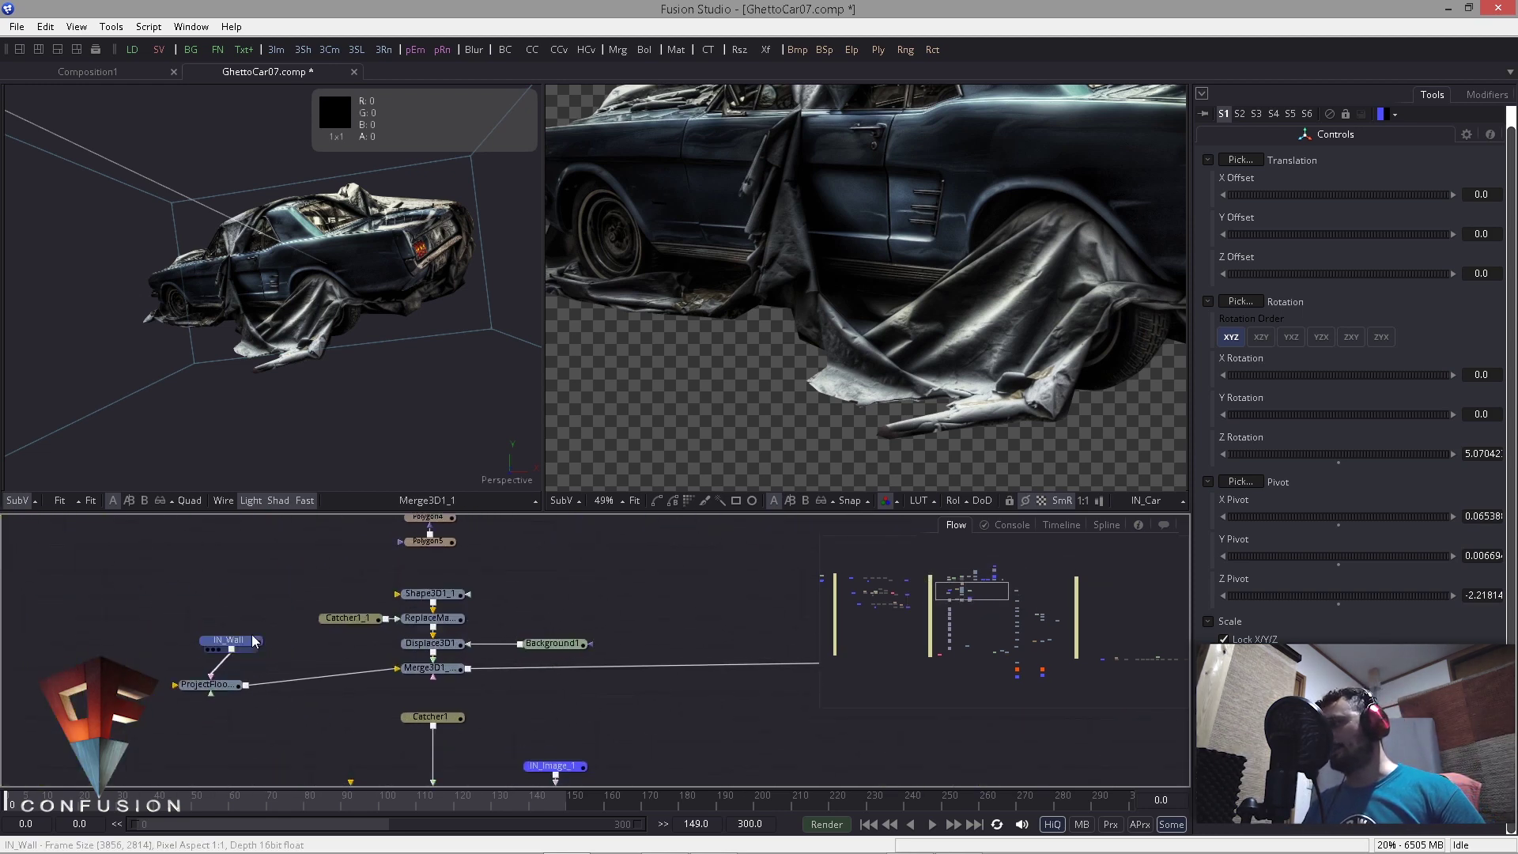
drag(227, 644, 207, 601)
drag(197, 682, 202, 664)
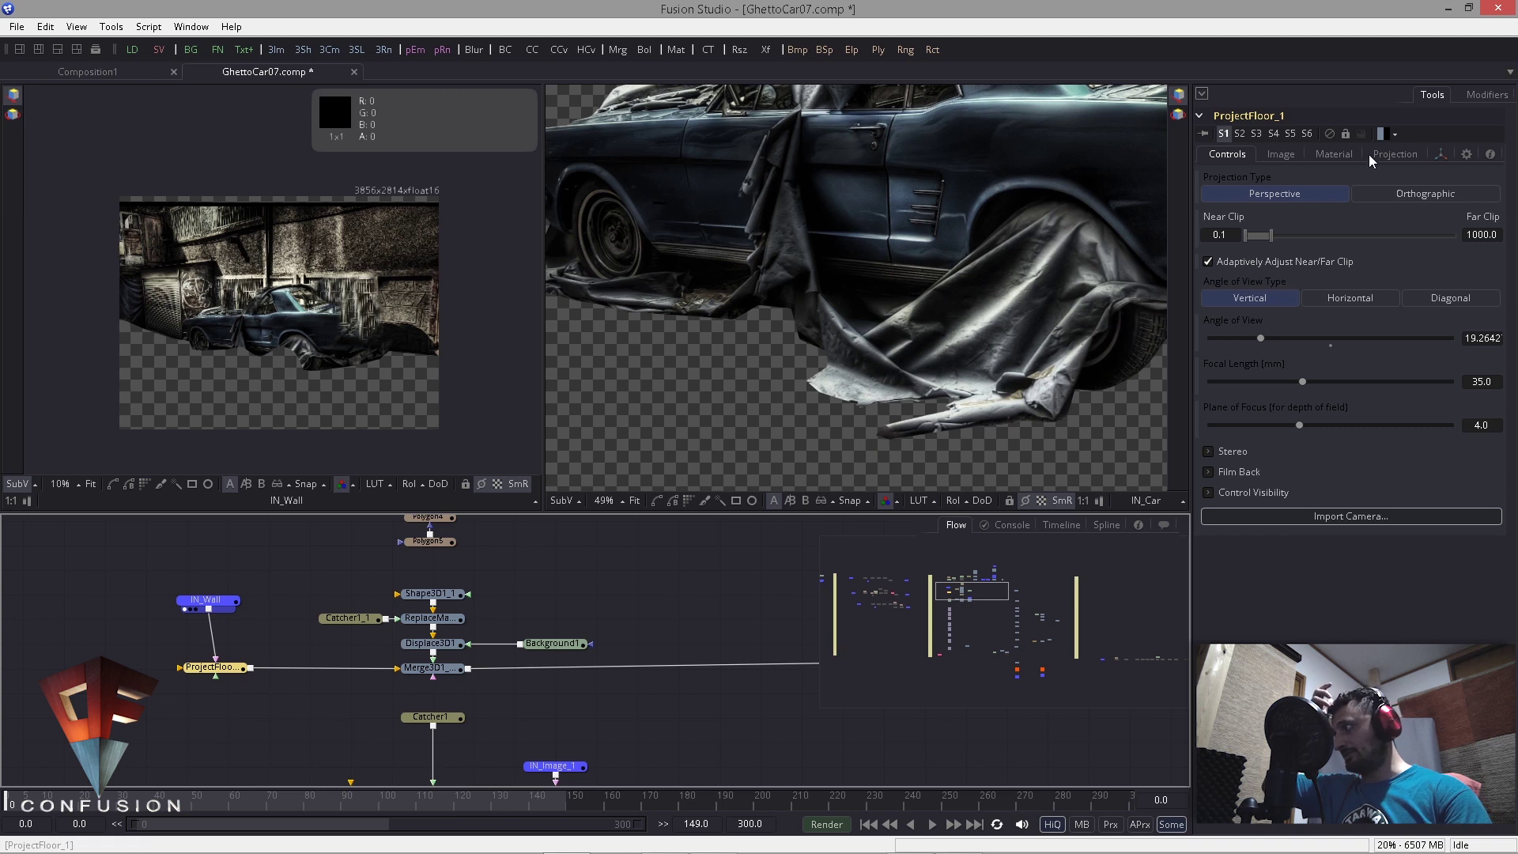
click(1393, 154)
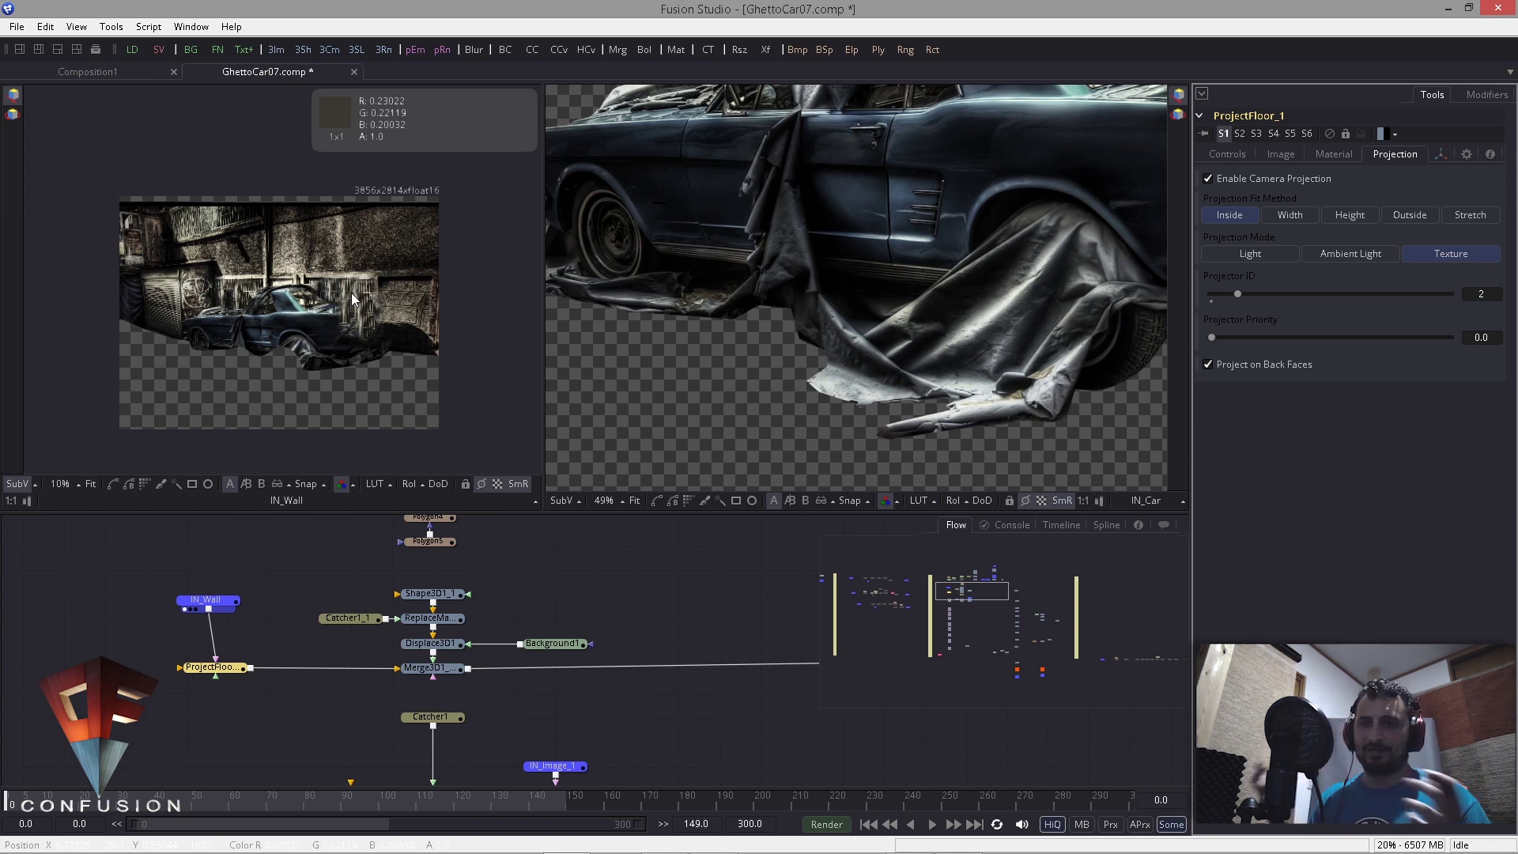
Step: Inspect the wall branch by displaying Shape3D1_1, Displace3D1 and Background1, and open Background1's controls
drag(206, 600, 206, 616)
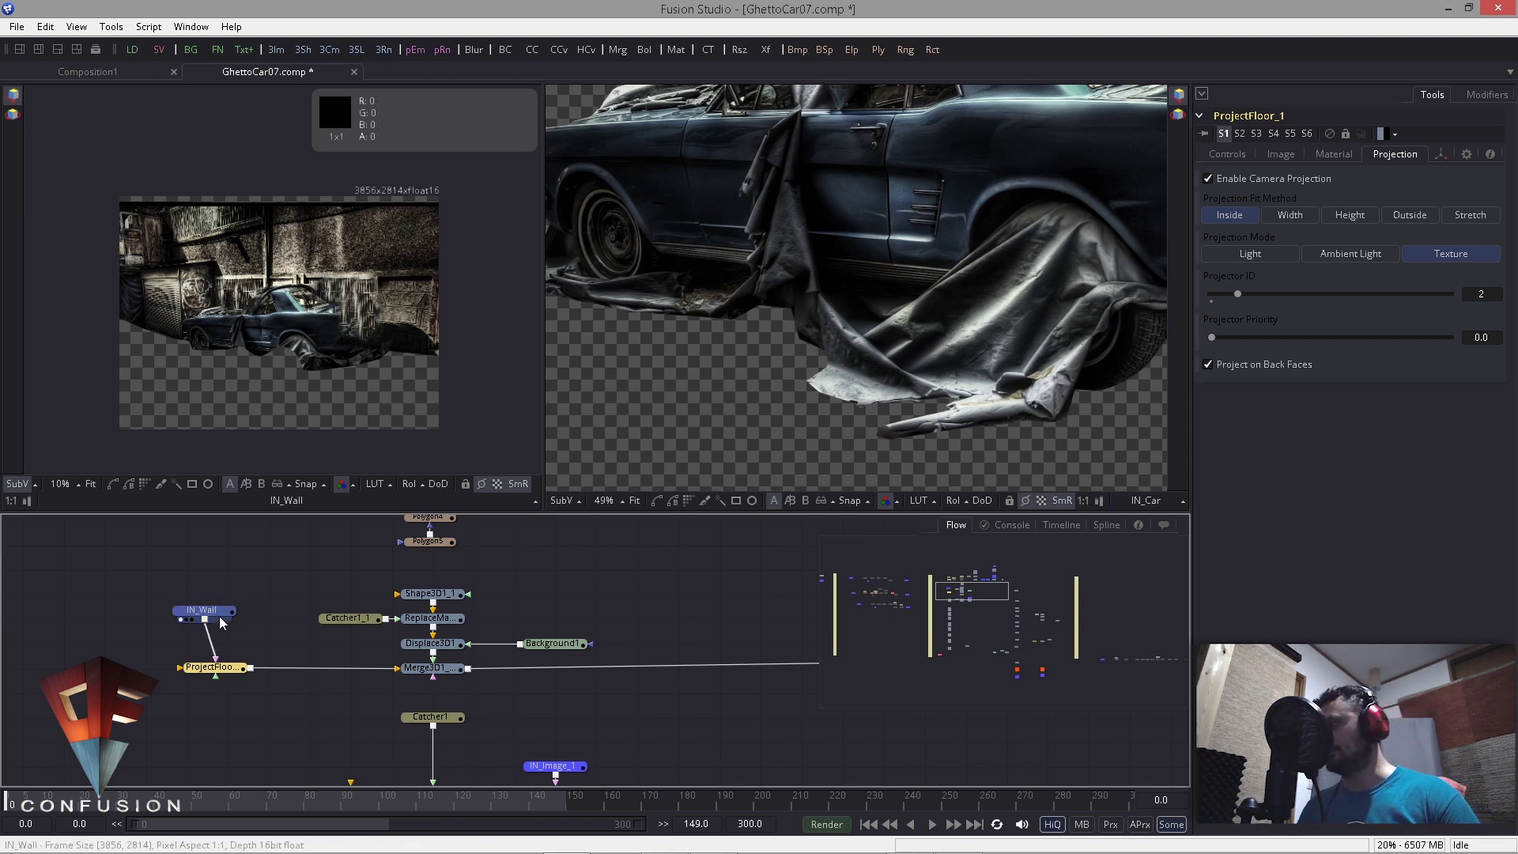
drag(455, 595, 436, 391)
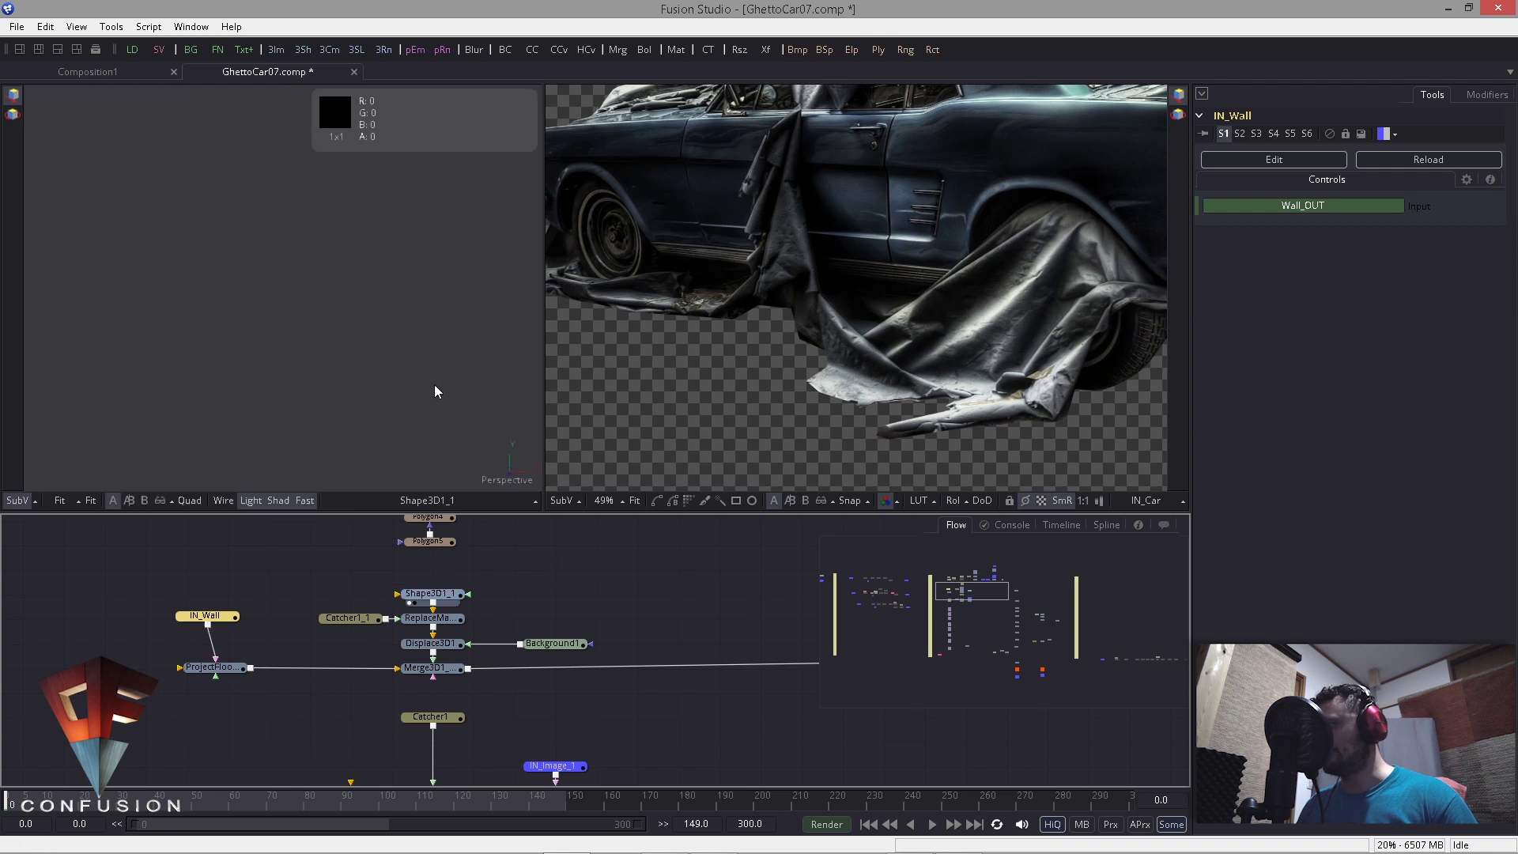
click(90, 499)
drag(429, 617, 424, 396)
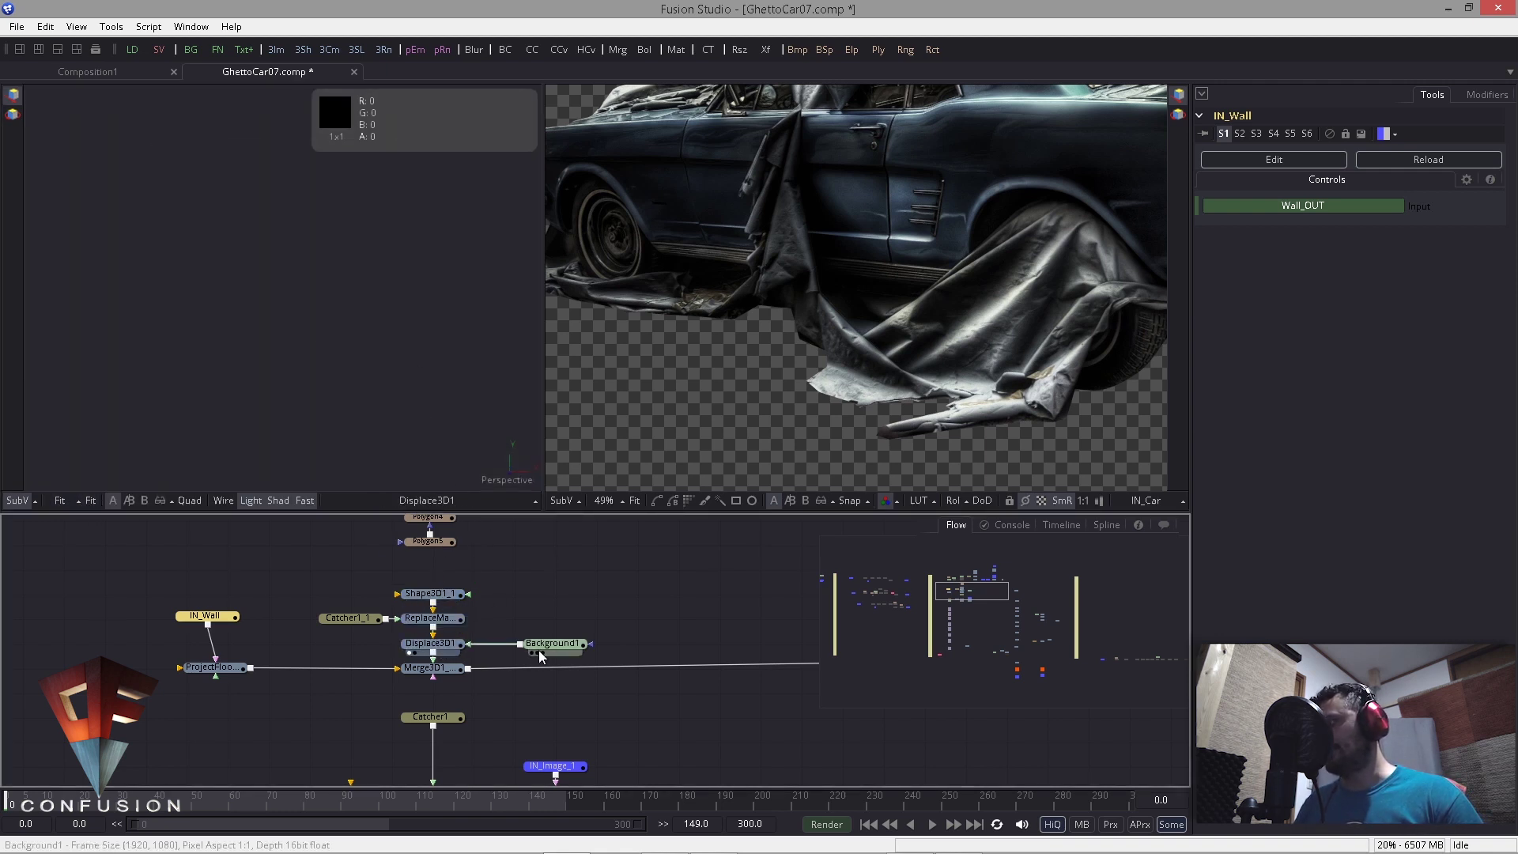
drag(546, 643, 175, 341)
click(553, 642)
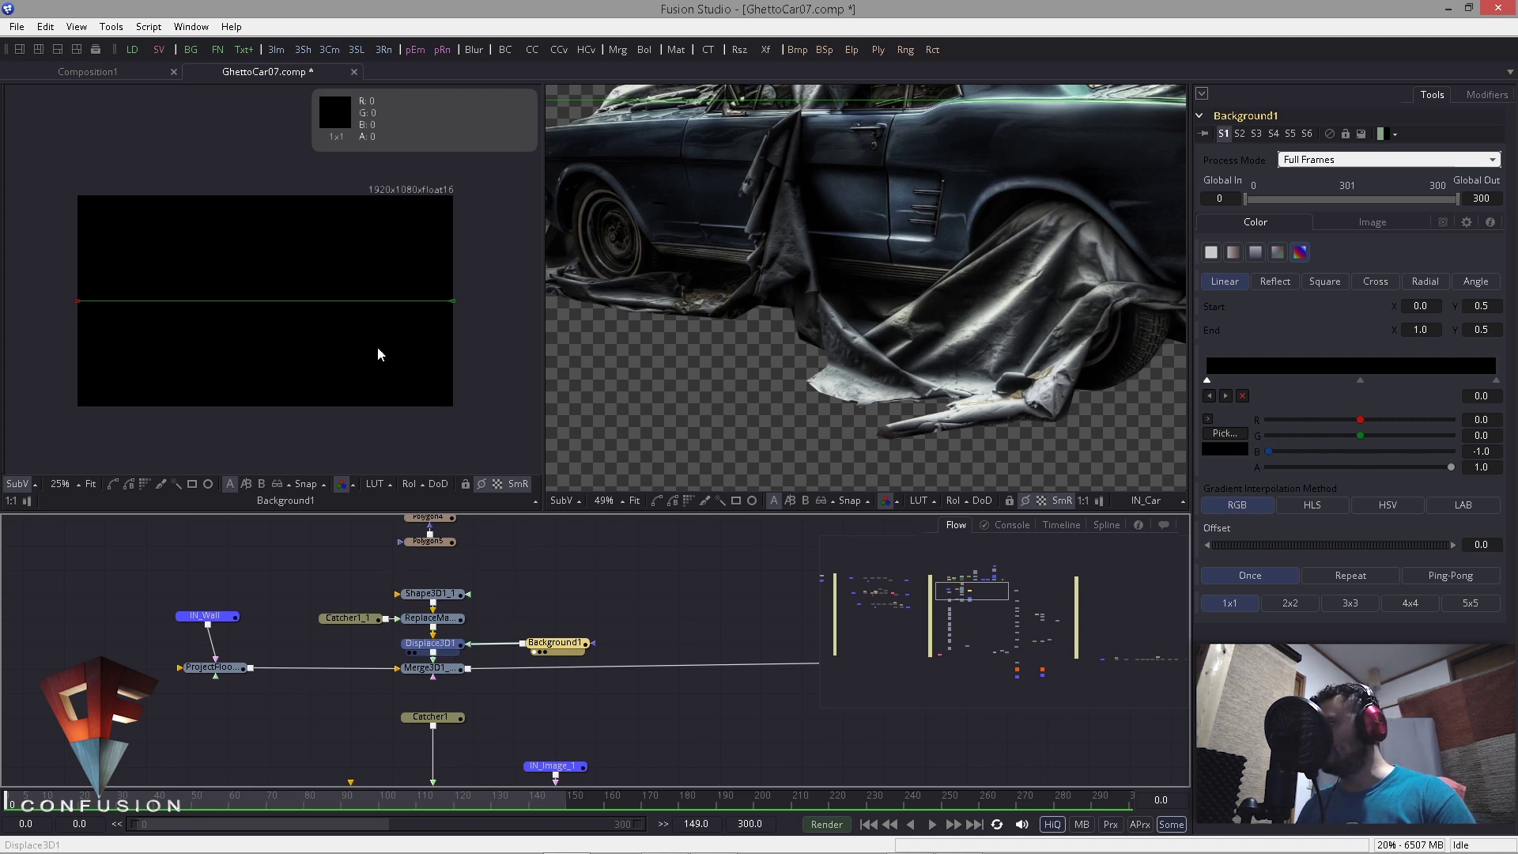
Step: Display Displace3D1 and Merge3D1_1_1_1 in perspective and inspect the folded wall with its projected texture
drag(378, 354, 378, 354)
click(86, 499)
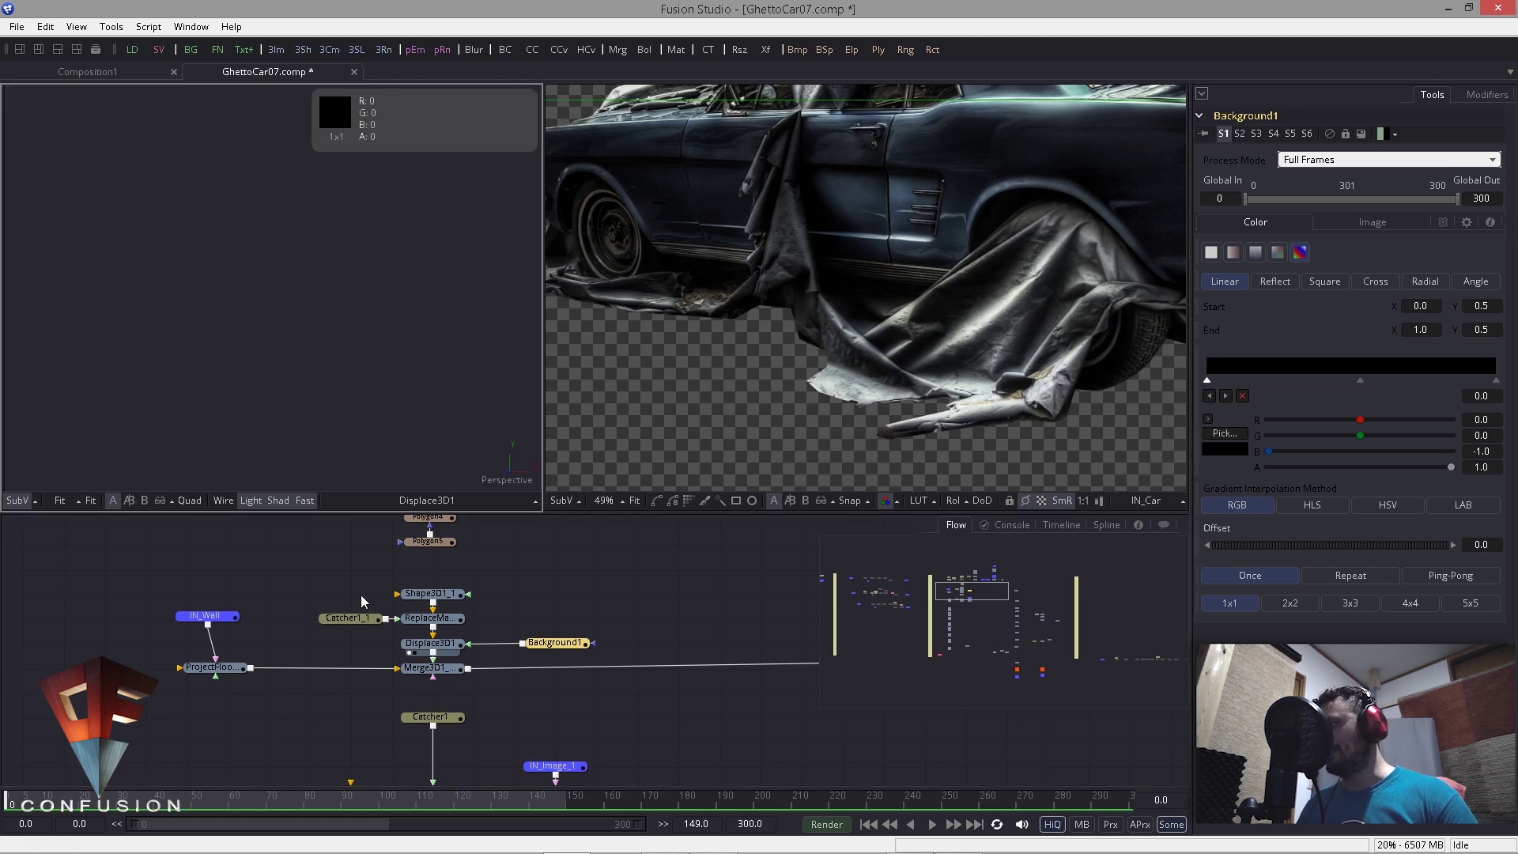
drag(443, 669, 415, 366)
drag(246, 322, 287, 345)
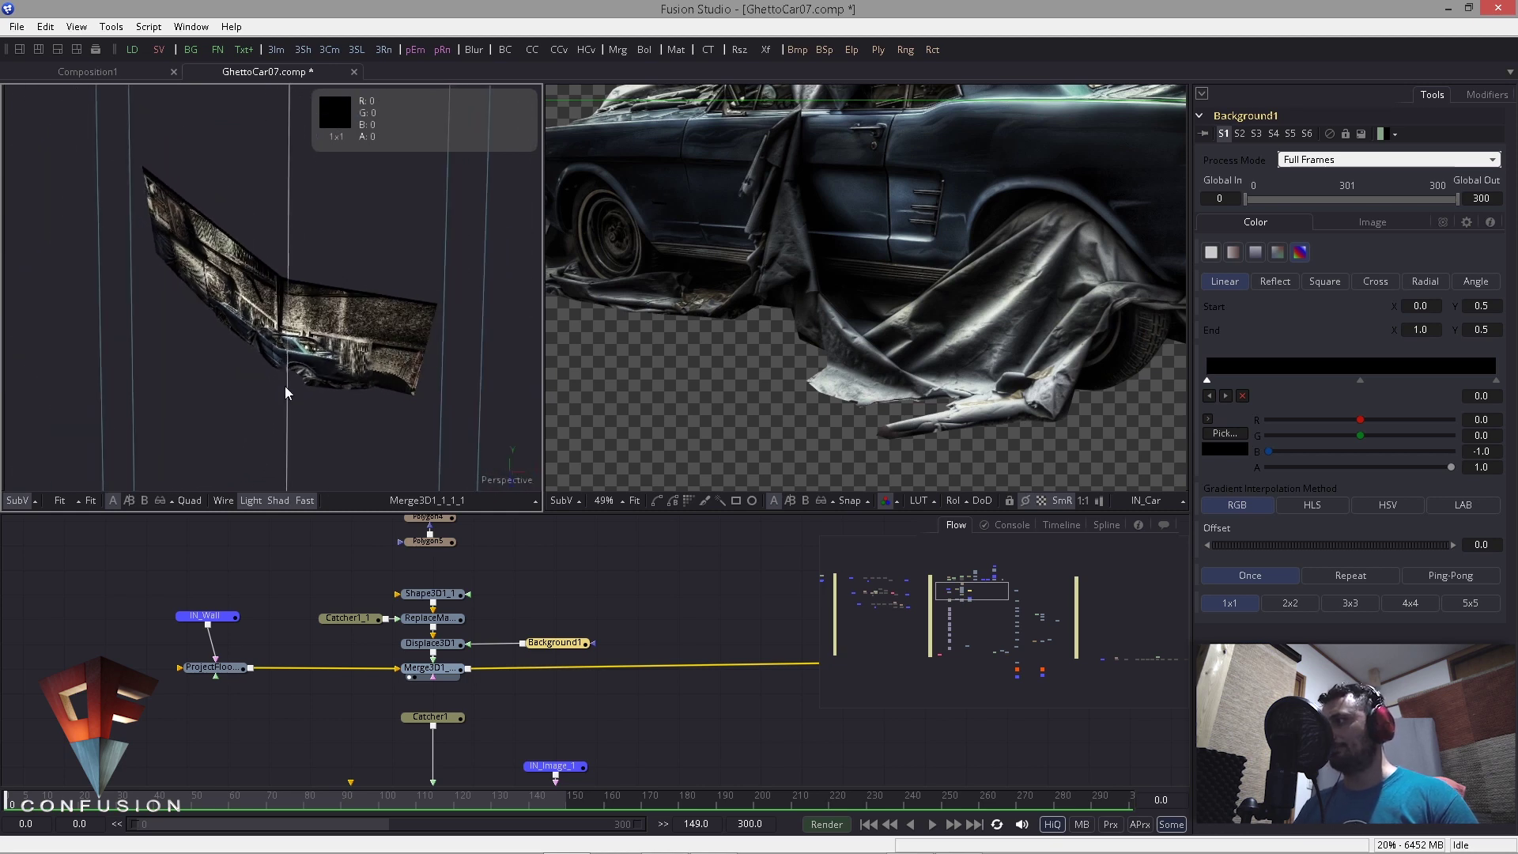
drag(358, 402, 416, 411)
Step: Try reversing the wall's fold by setting the blue value of Background1's gradient start colour to 1.0
click(562, 645)
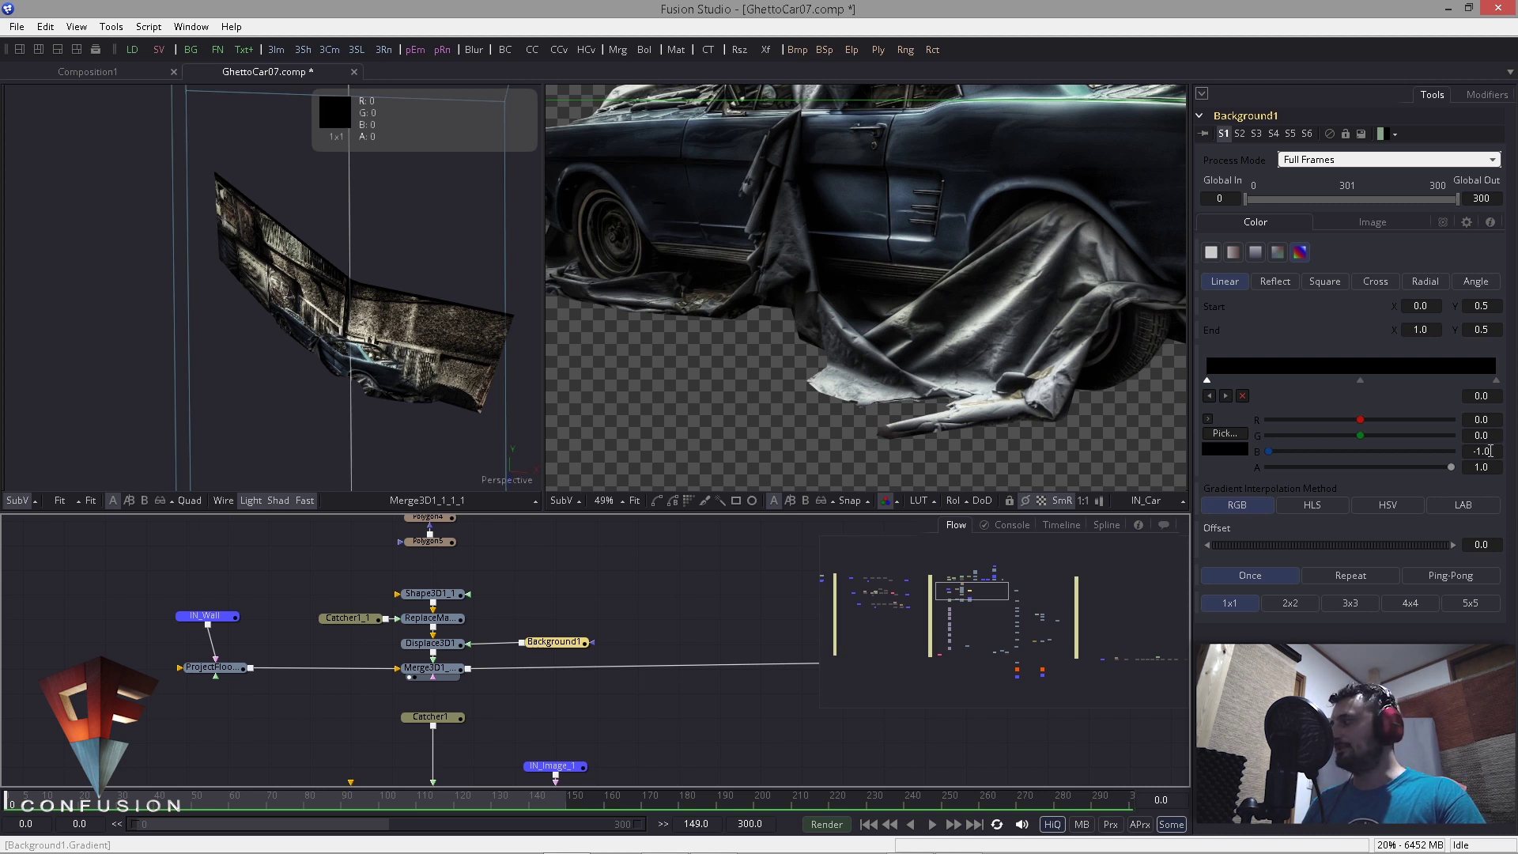
key(Tab)
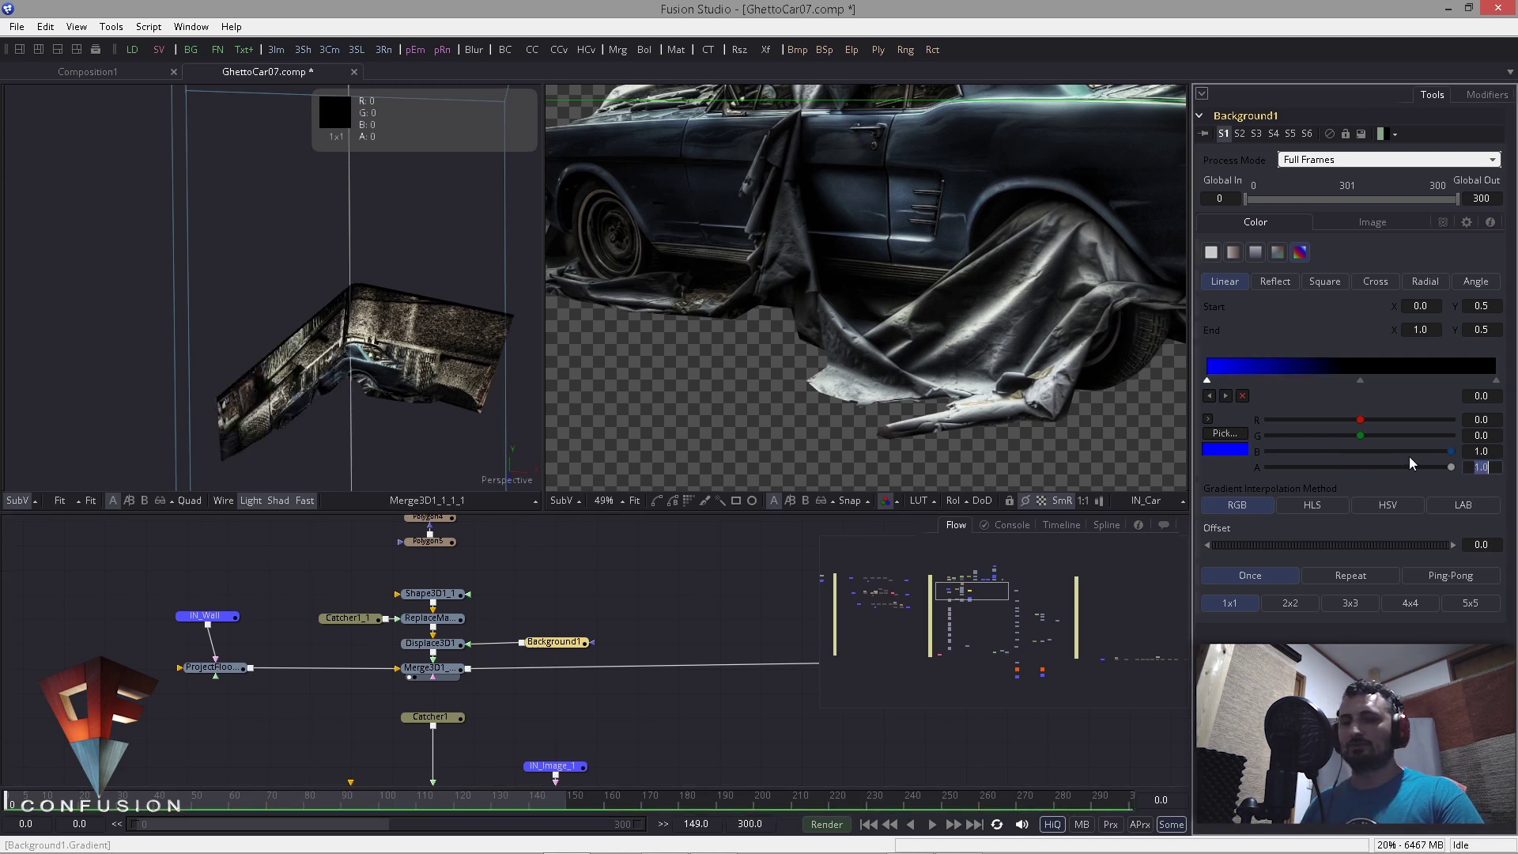
text(-1)
key(Tab)
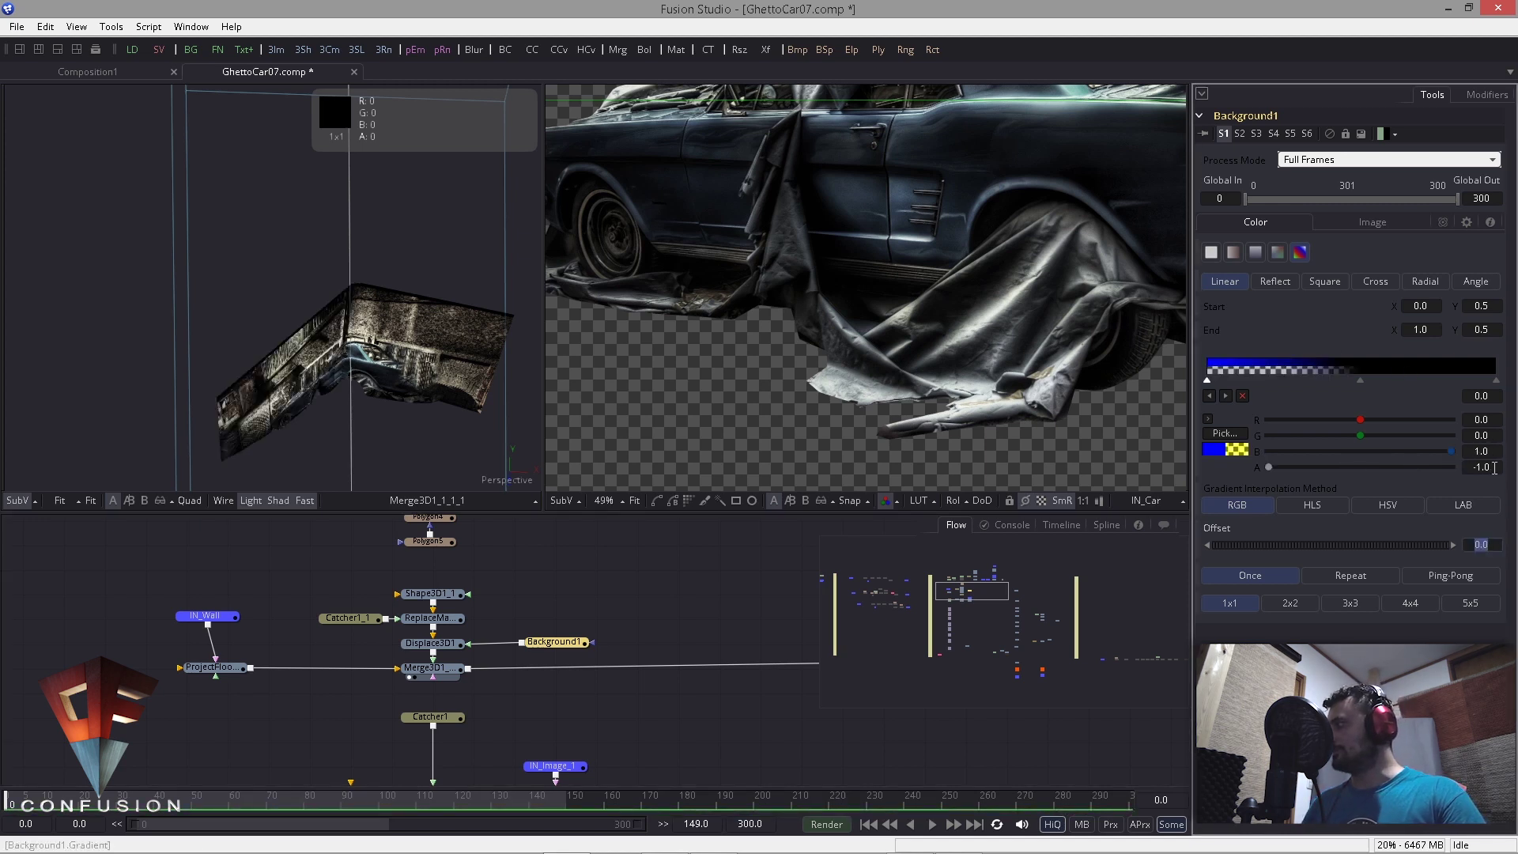
Step: Set the gradient start colour's alpha to 0 and its blue value back to -1
text(0)
drag(1495, 467, 1388, 451)
text(-1)
key(Tab)
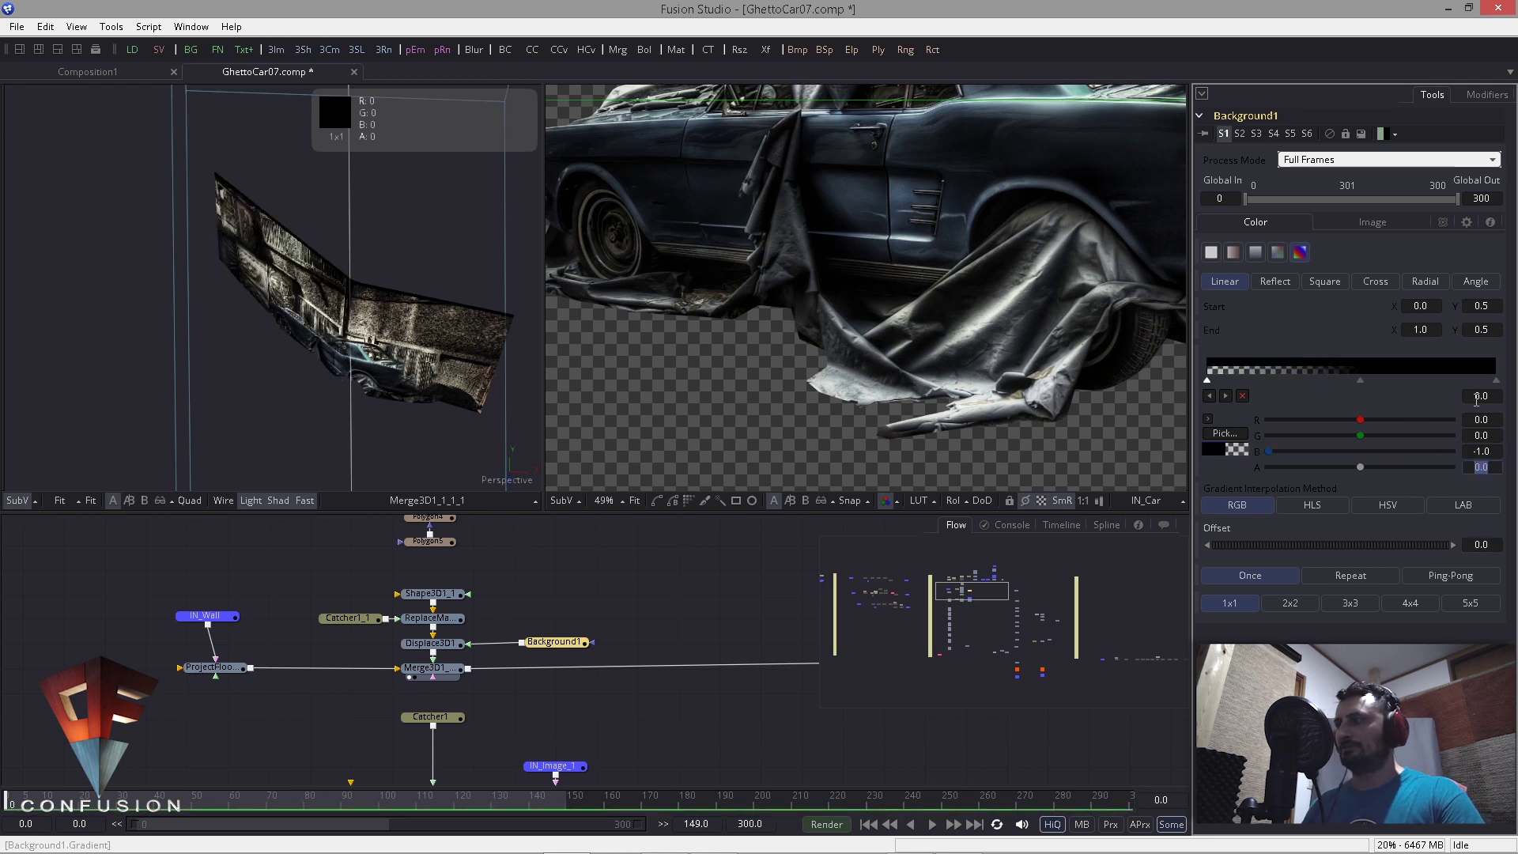
Step: Display Merge3D7 in perspective and inspect the car in front of the wall from several angles
drag(460, 399, 365, 236)
drag(207, 616, 204, 623)
drag(585, 614, 332, 646)
drag(585, 646, 238, 664)
drag(632, 672, 305, 303)
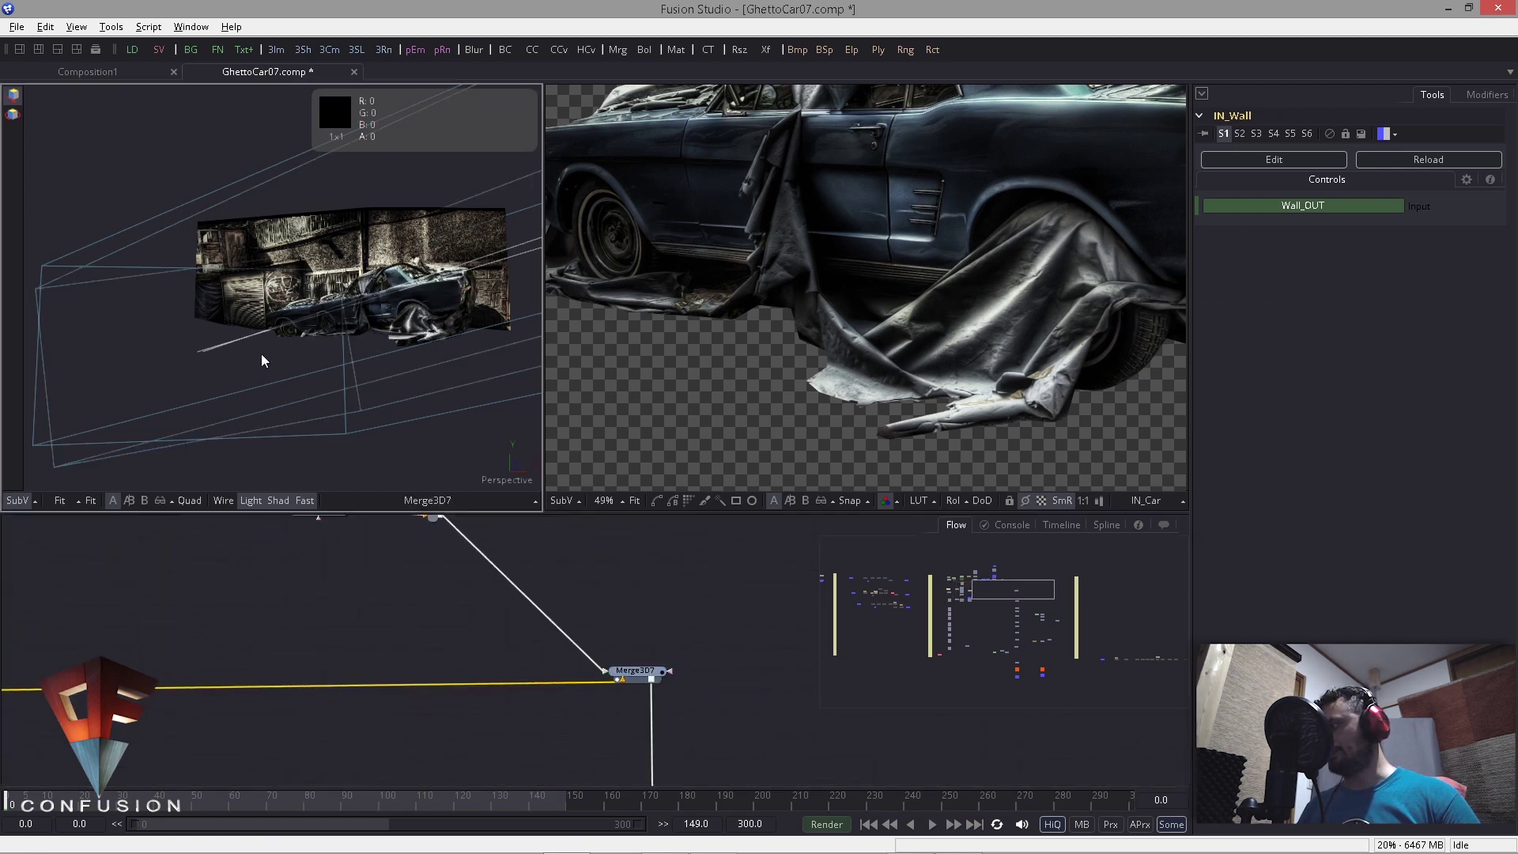
drag(261, 353, 315, 353)
drag(286, 440, 383, 376)
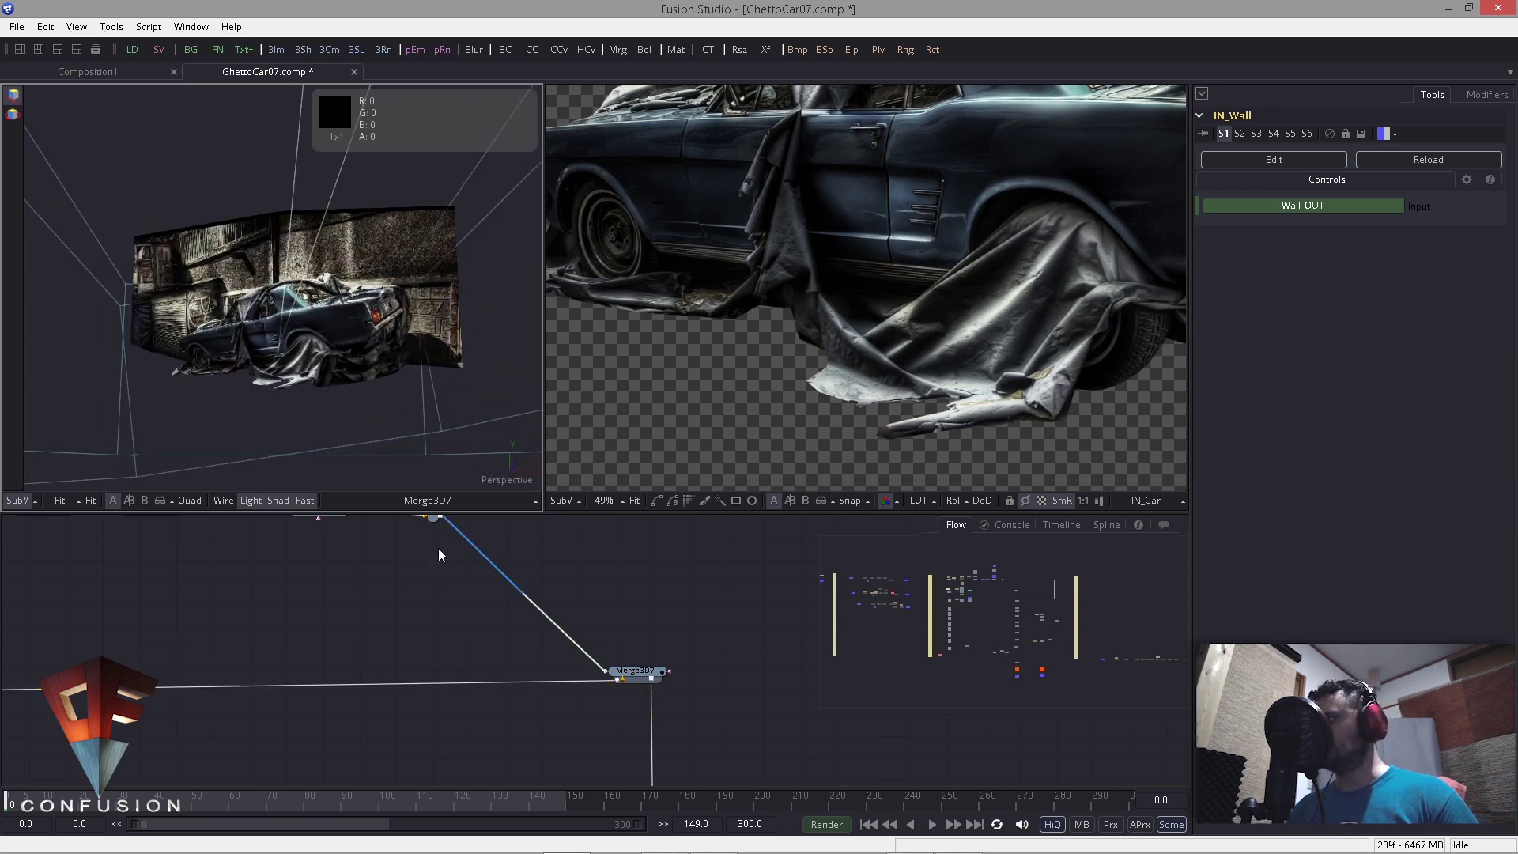
Step: Go to the floor branch and display the IN_Image_1 source picture that is projected onto the floor
drag(332, 689, 355, 661)
scroll(355, 662, up, 2)
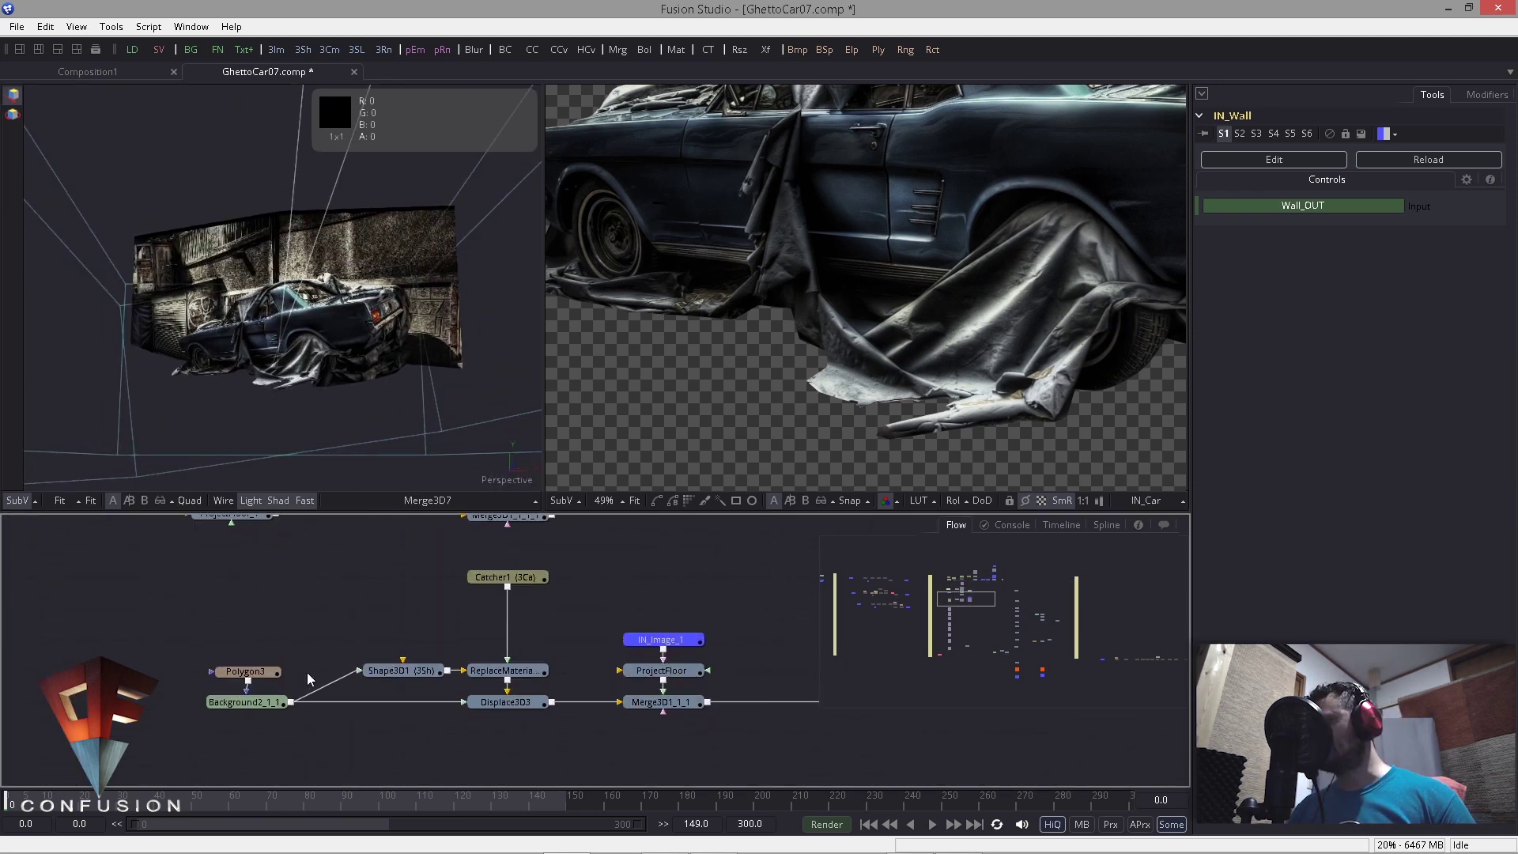
key(1)
scroll(340, 326, down, 3)
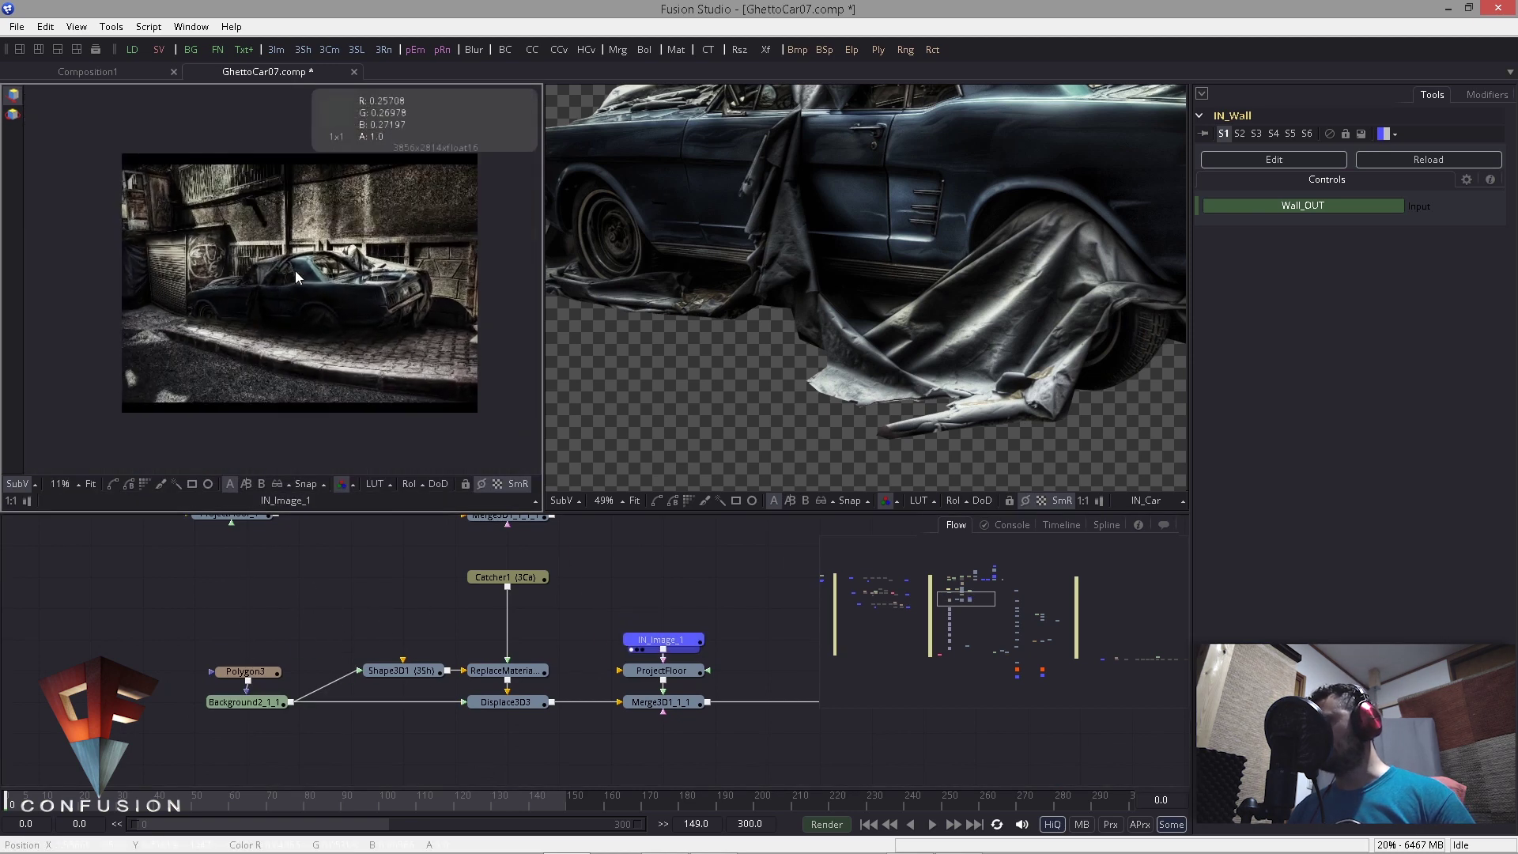
scroll(334, 304, up, 2)
drag(402, 563, 425, 529)
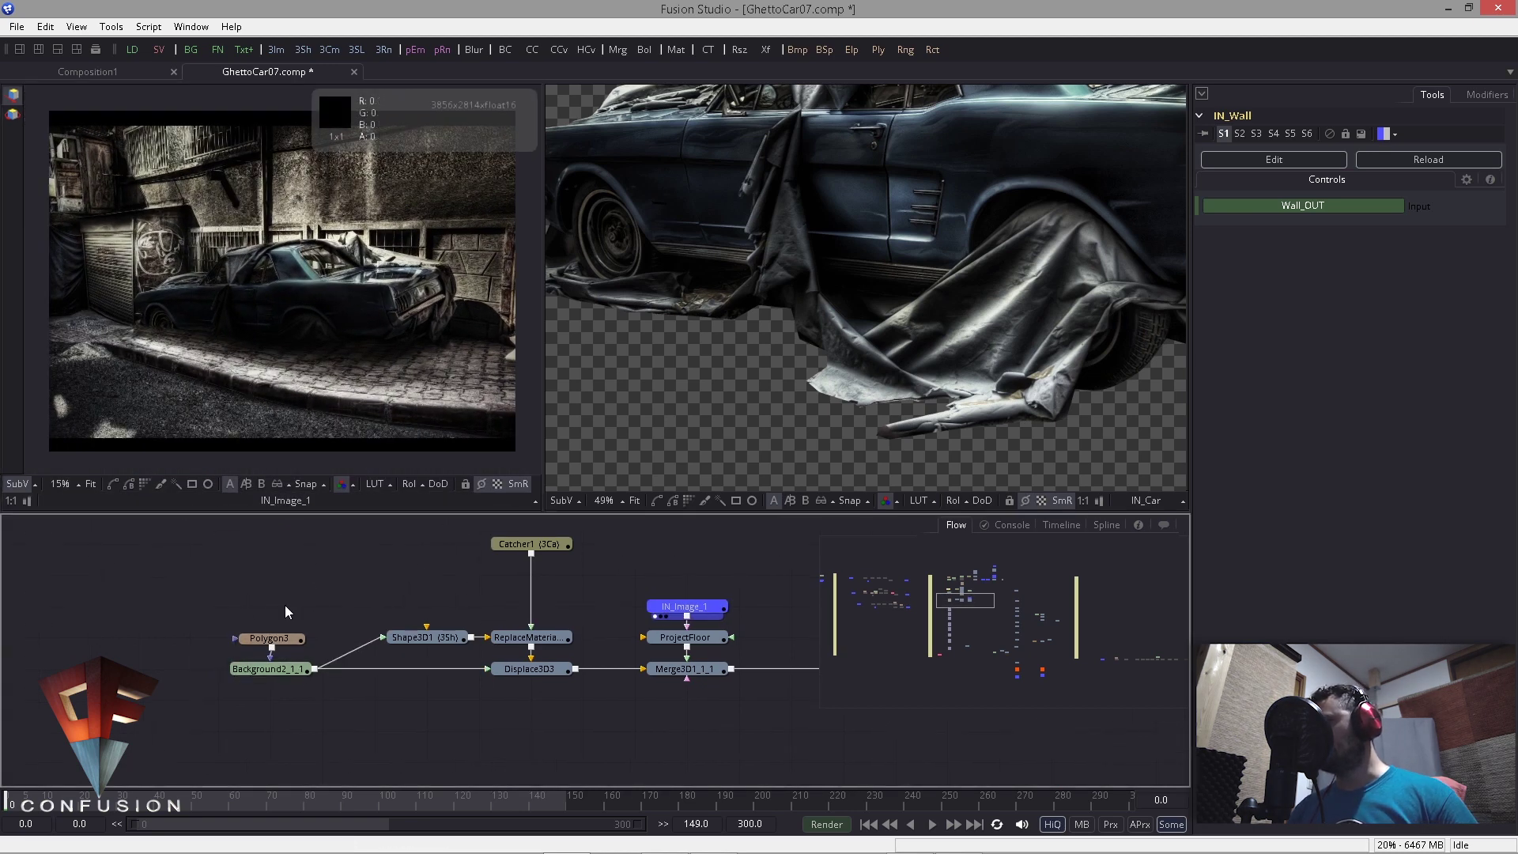
Step: Display Background2_1_1, then open Shape3D1's controls and inspect its plane in perspective
drag(269, 669, 208, 331)
scroll(209, 330, down, 1)
drag(411, 683, 351, 432)
drag(235, 366, 339, 329)
scroll(192, 289, down, 3)
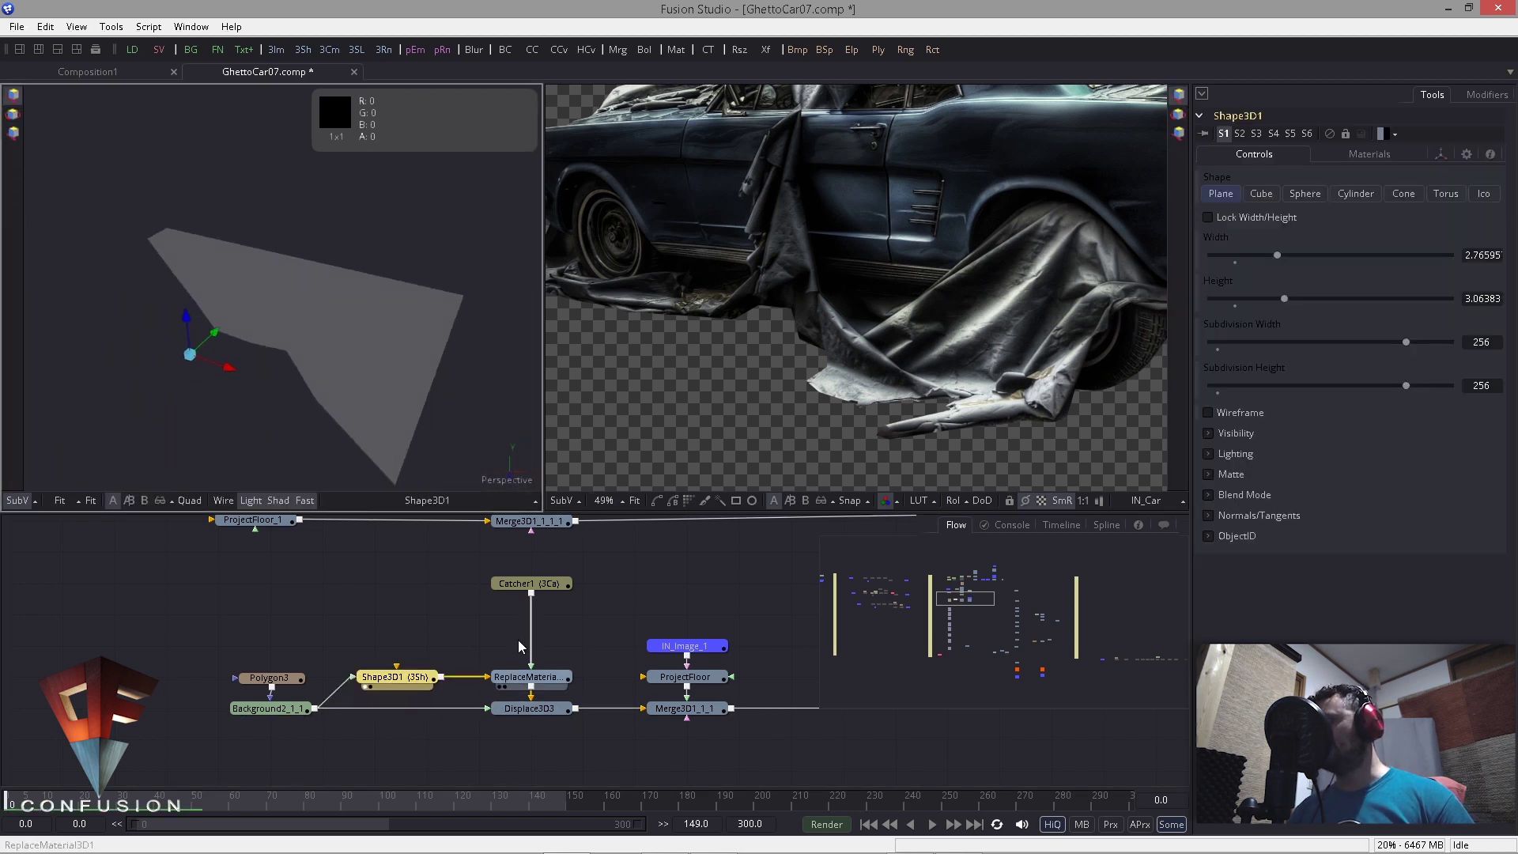
Step: Display Displace3D3 and disconnect Catcher1 from the ReplaceMaterial node to inspect the floor's untextured relief
drag(519, 714, 288, 341)
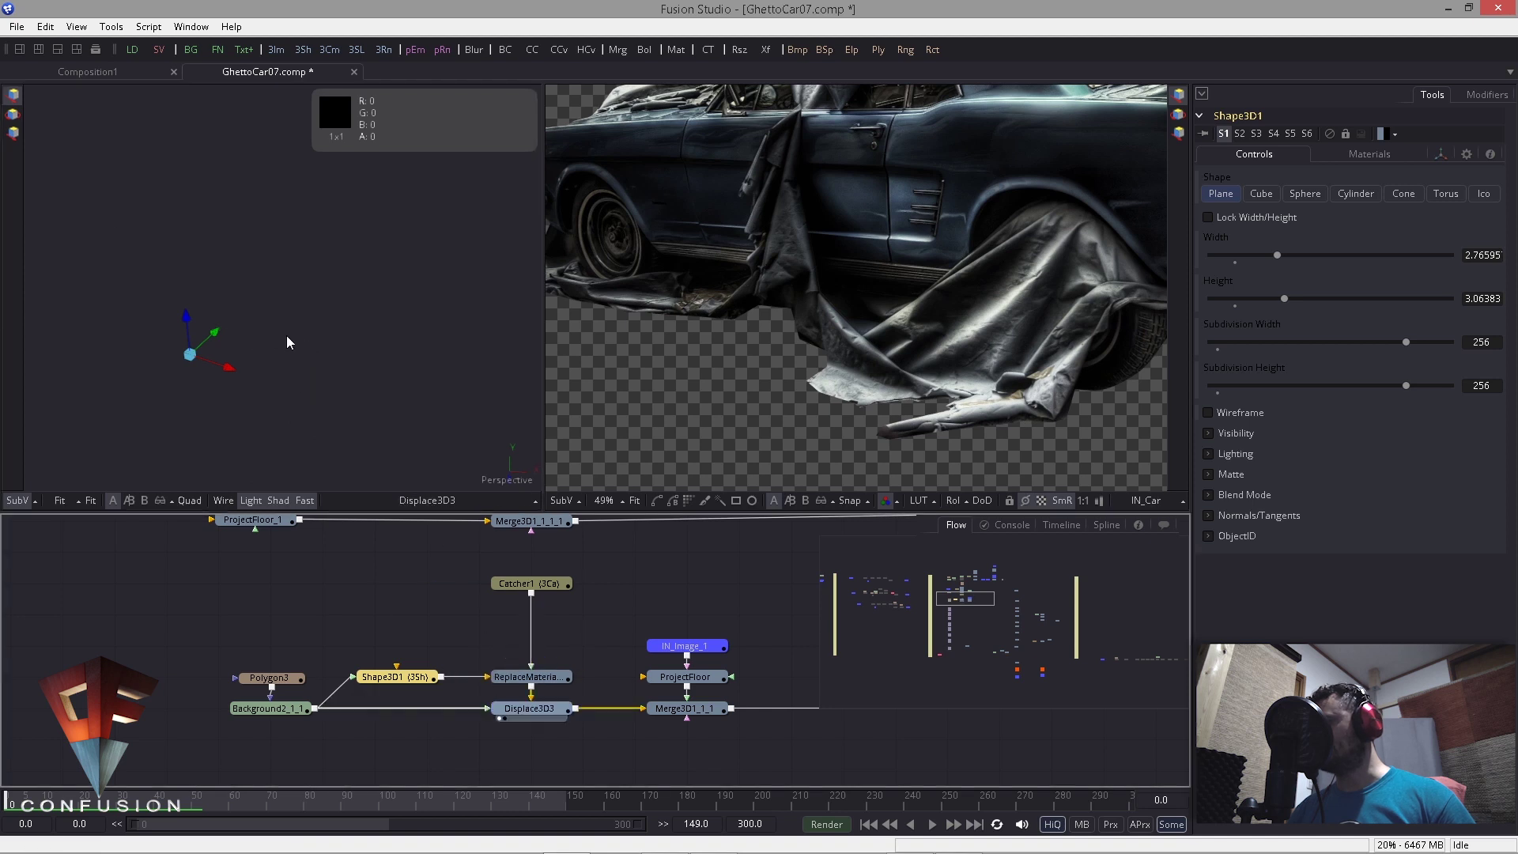
click(532, 649)
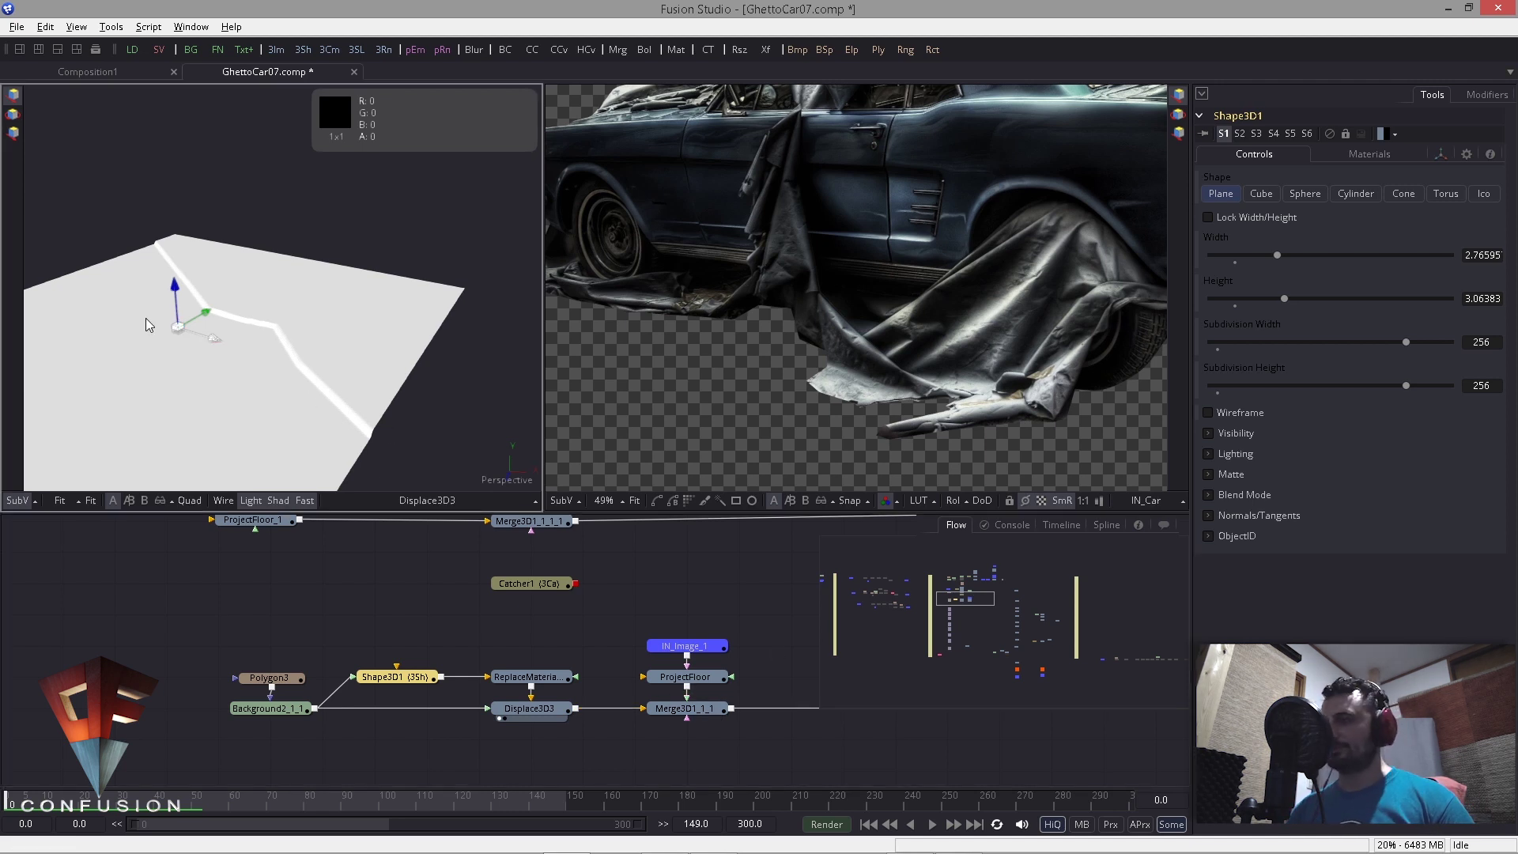
drag(145, 317, 254, 296)
drag(285, 400, 253, 395)
Step: Move the Shape3D1 node slightly up in the flow and display Background2_1_1's masked shape
click(525, 681)
drag(427, 677, 426, 664)
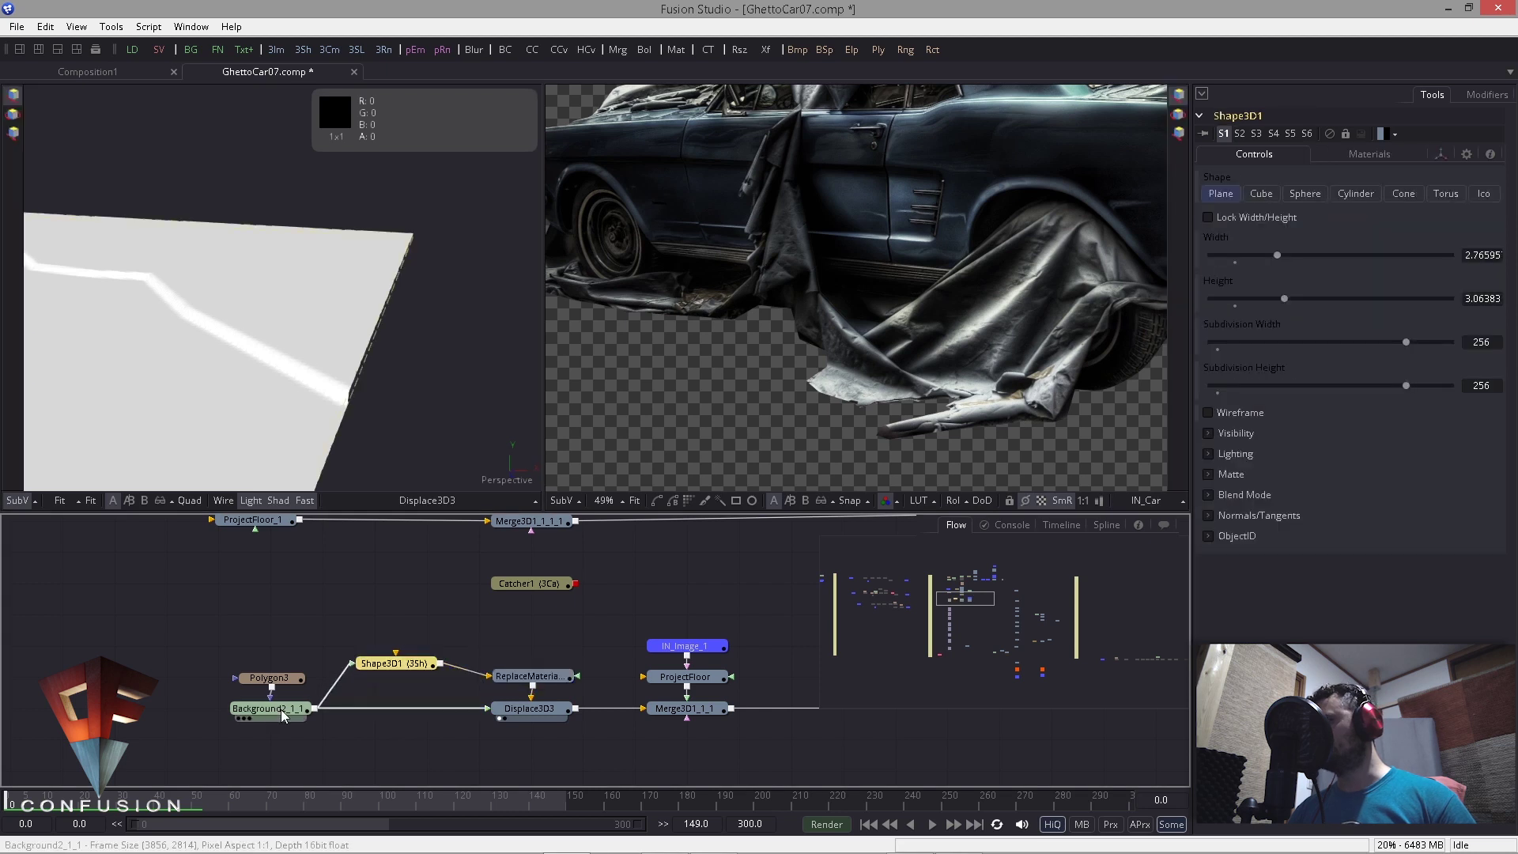
drag(270, 706, 321, 343)
scroll(269, 332, down, 3)
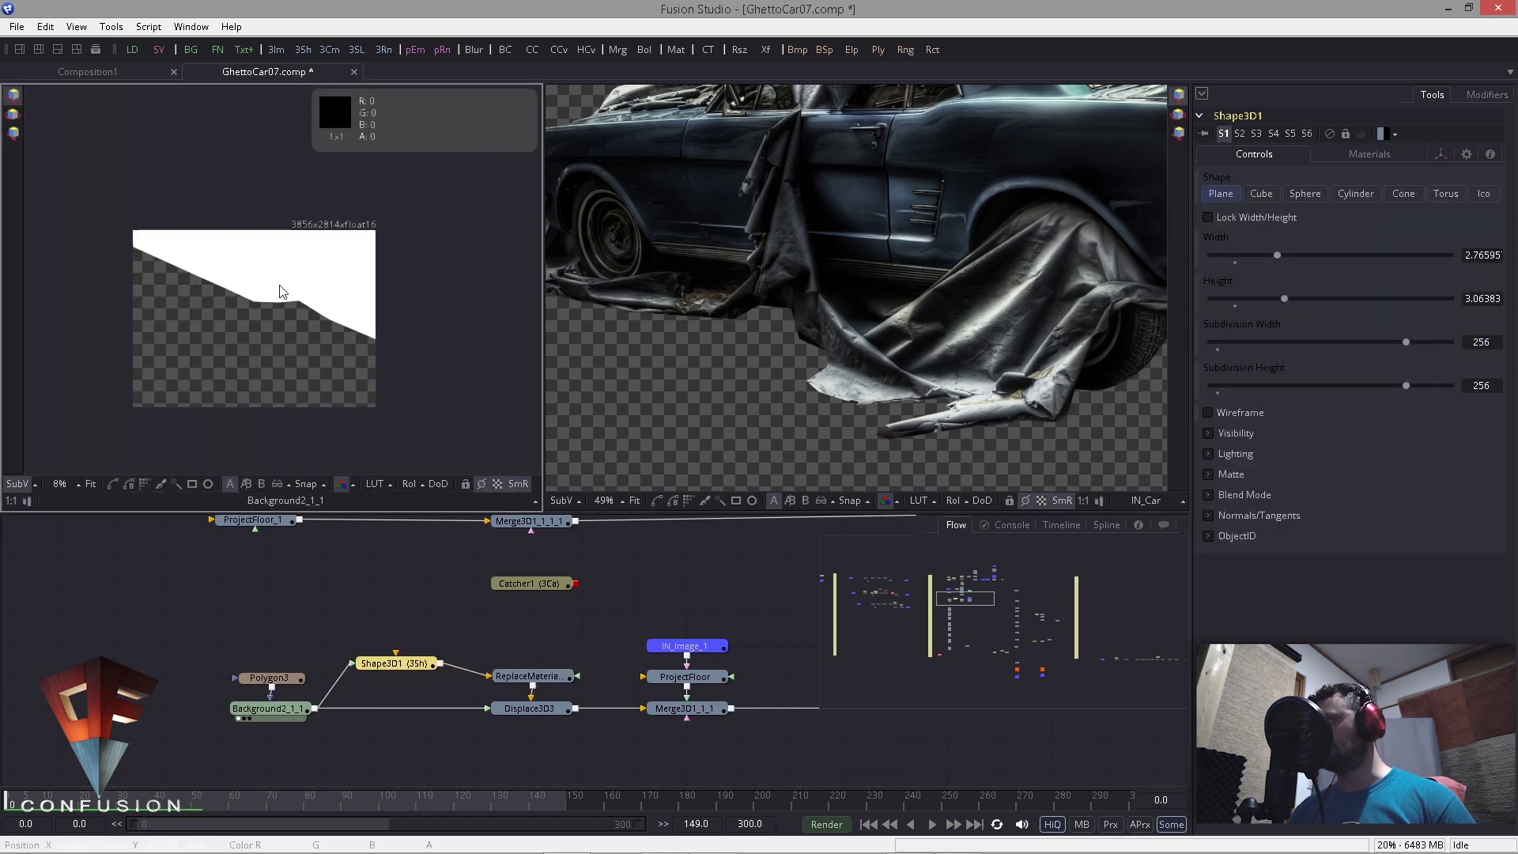
Step: Reconnect Catcher1 to the floor's ReplaceMaterial node and inspect the textured floor in Merge3D1_1_1
drag(529, 707, 237, 316)
drag(576, 583, 532, 676)
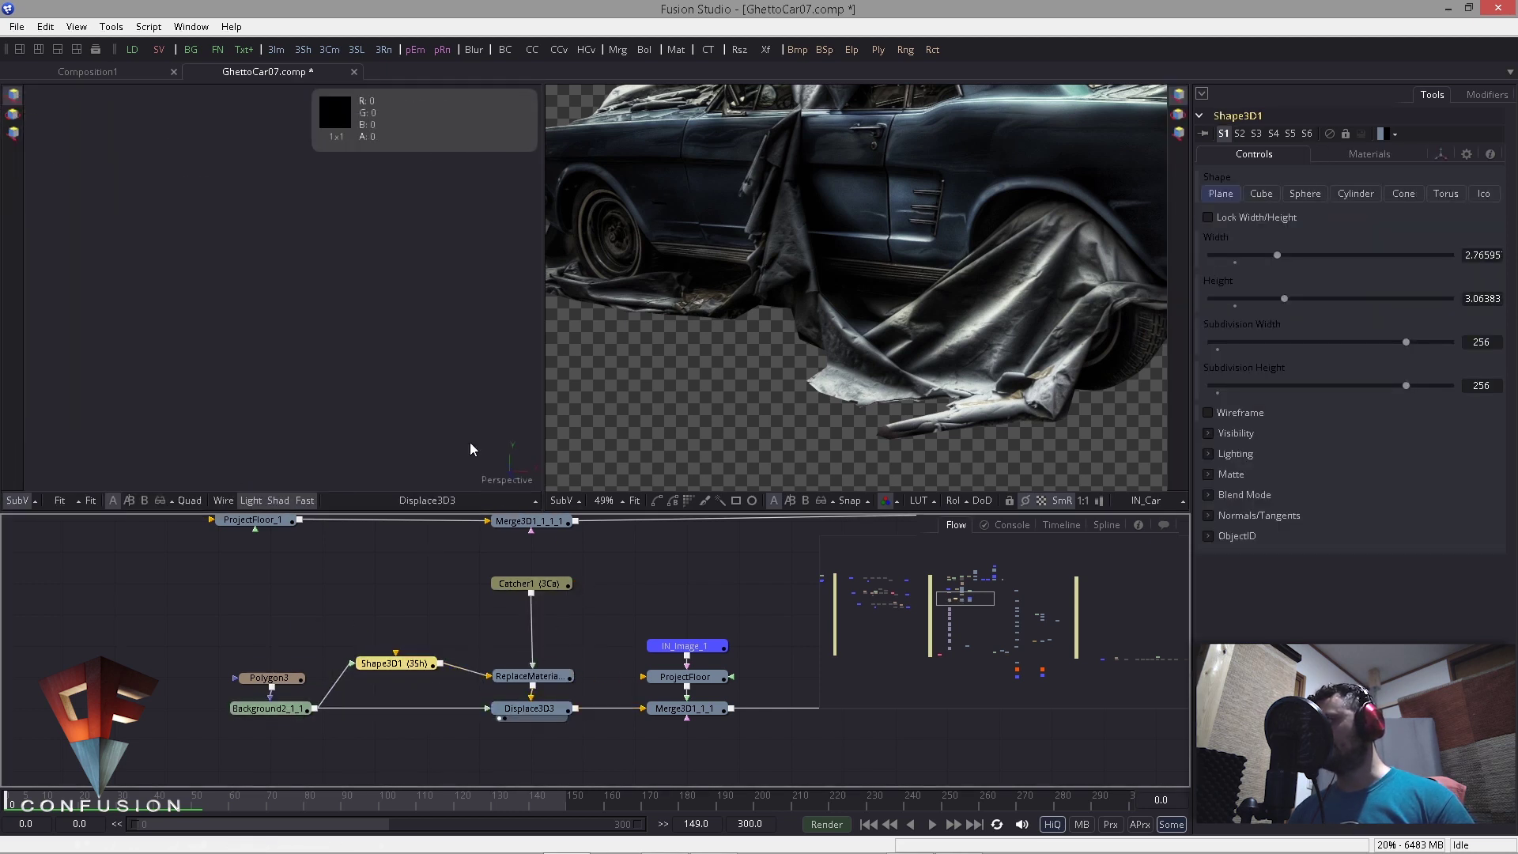
drag(687, 709, 341, 373)
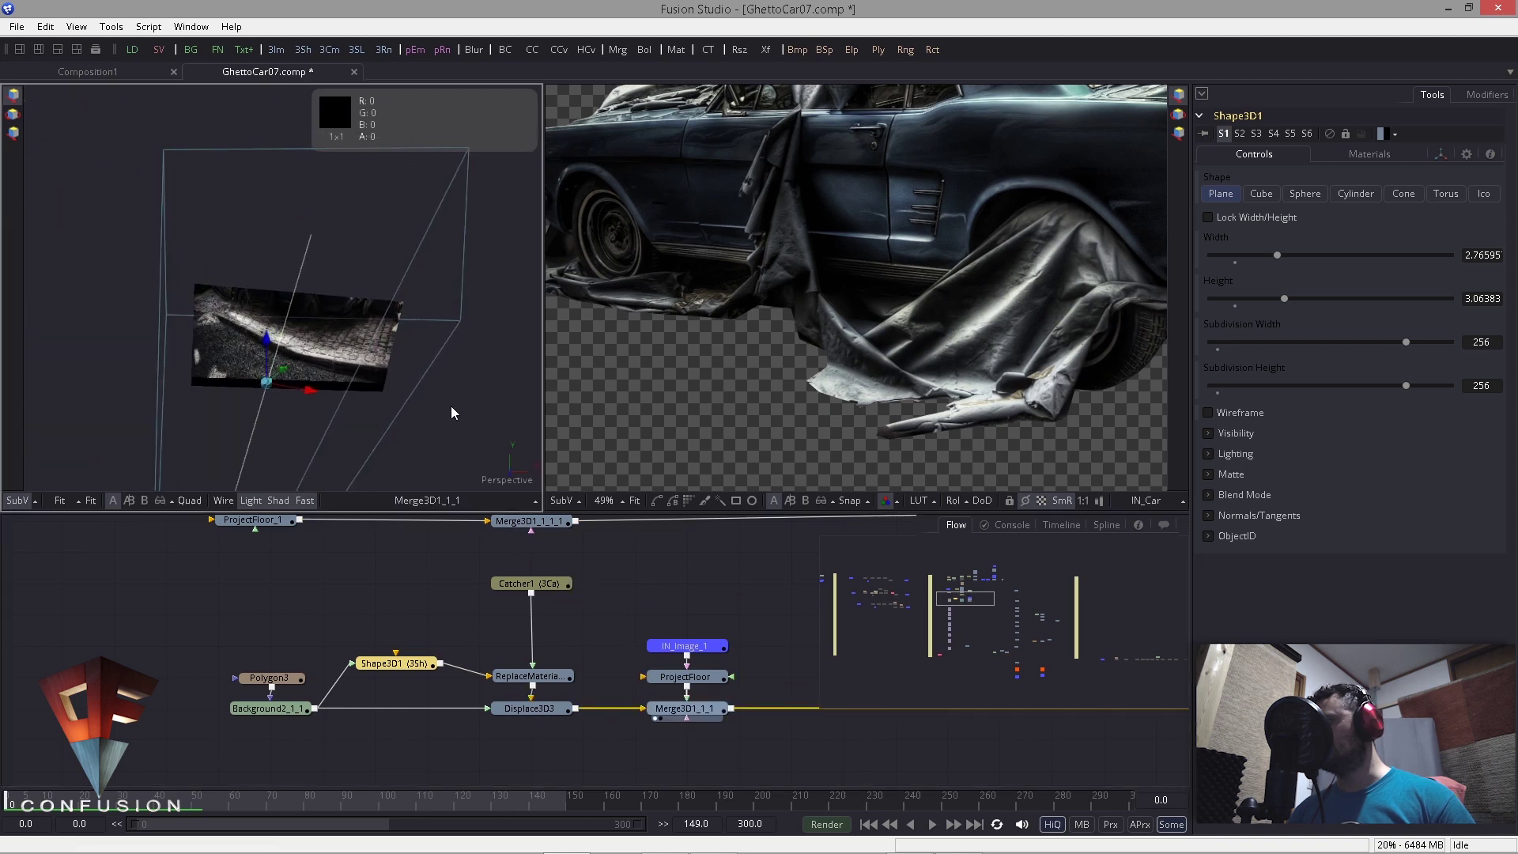
drag(450, 406, 364, 377)
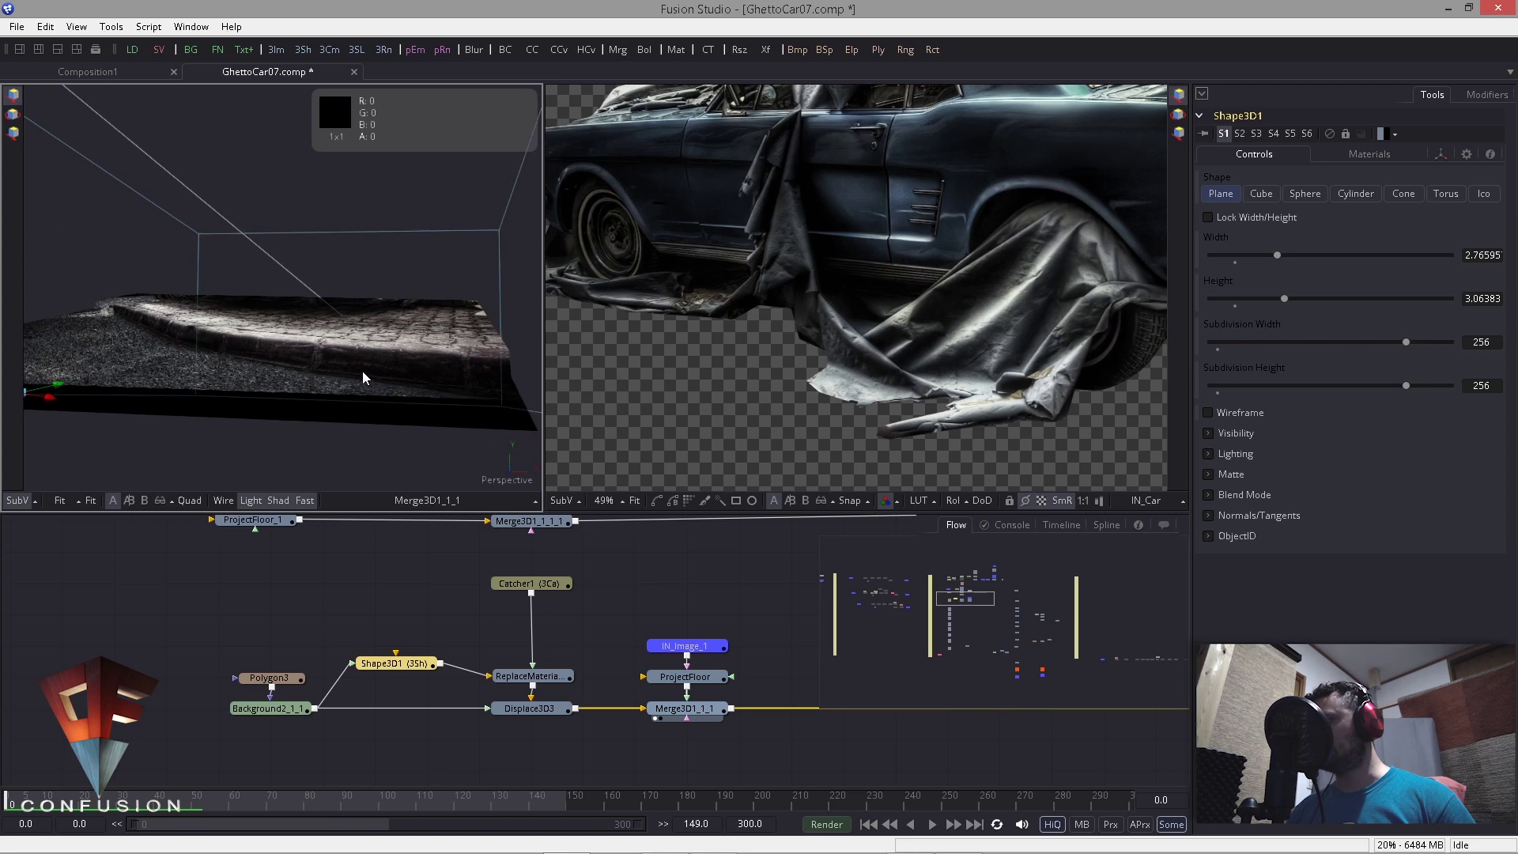
drag(463, 339, 448, 427)
Step: Display Merge3D7_1 in perspective and inspect the combined car, wall and floor from several angles
drag(730, 683, 177, 634)
scroll(177, 634, down, 3)
drag(538, 669, 366, 669)
scroll(568, 645, up, 3)
drag(566, 647, 313, 260)
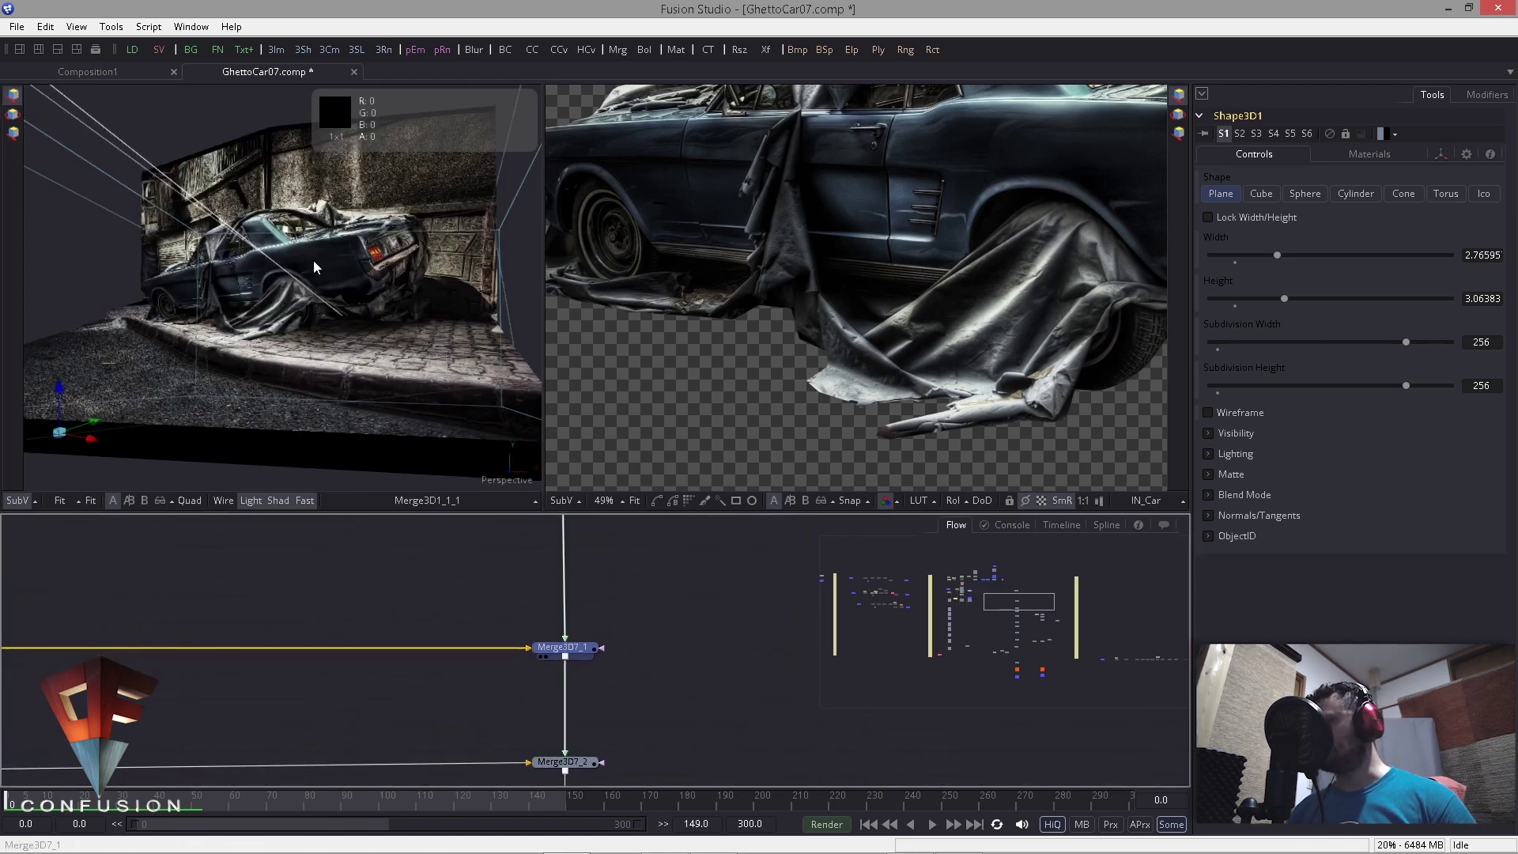
drag(315, 366, 101, 291)
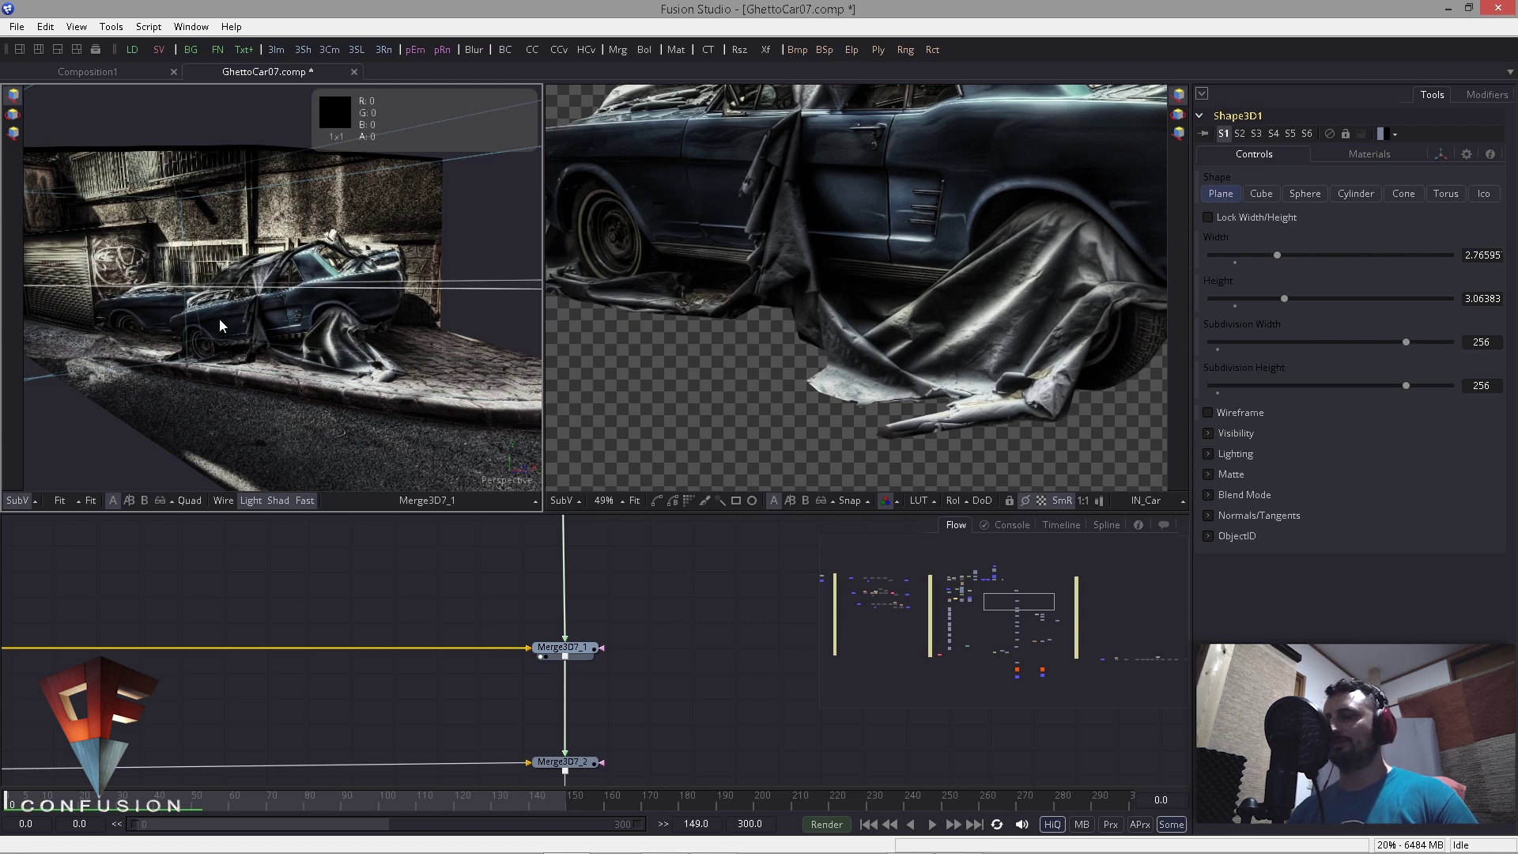
drag(306, 345, 264, 297)
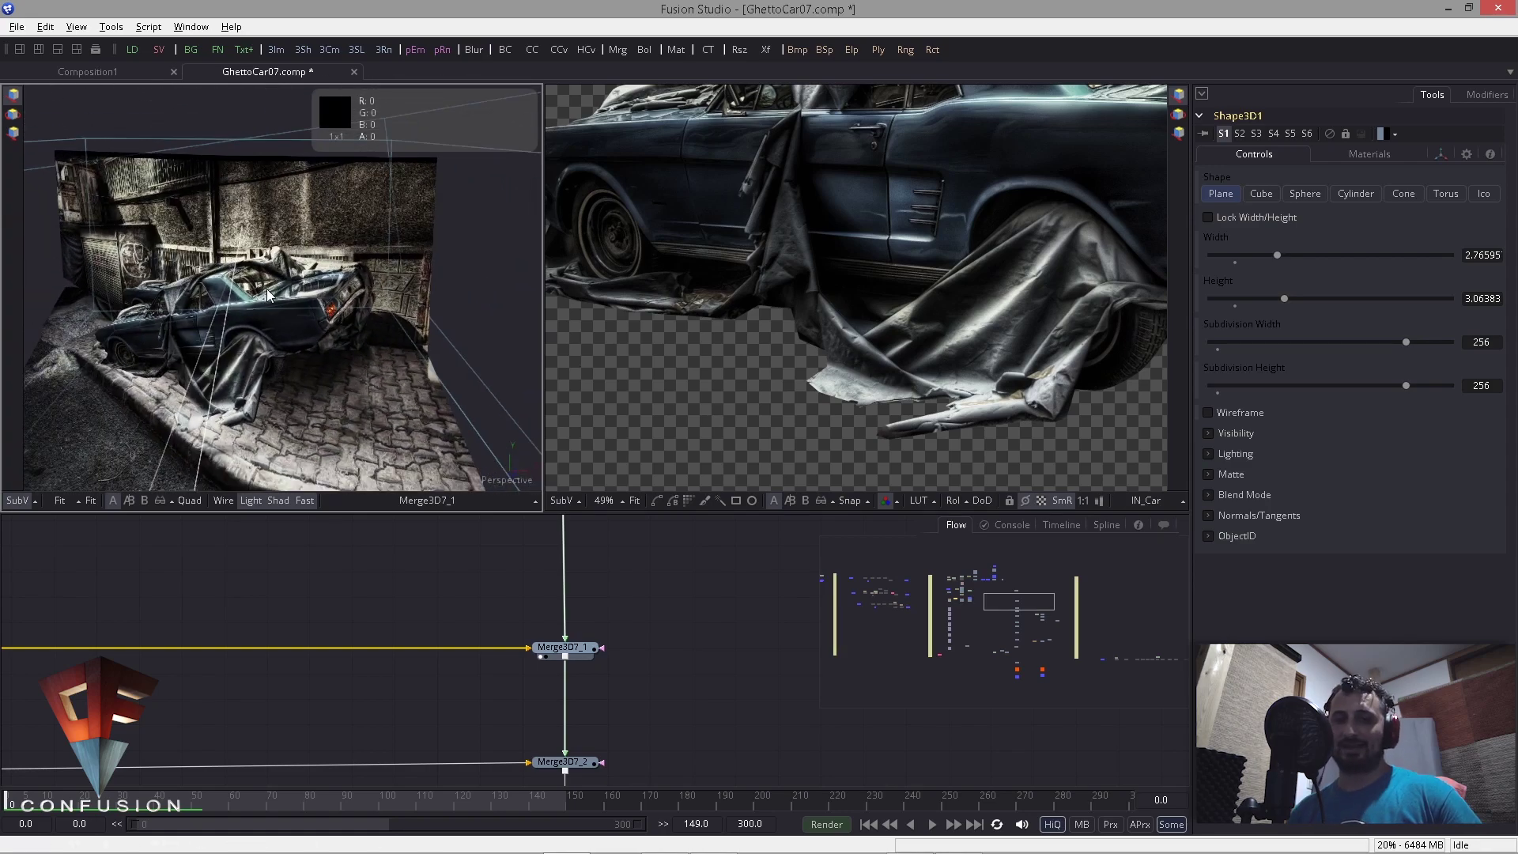
drag(269, 291, 367, 319)
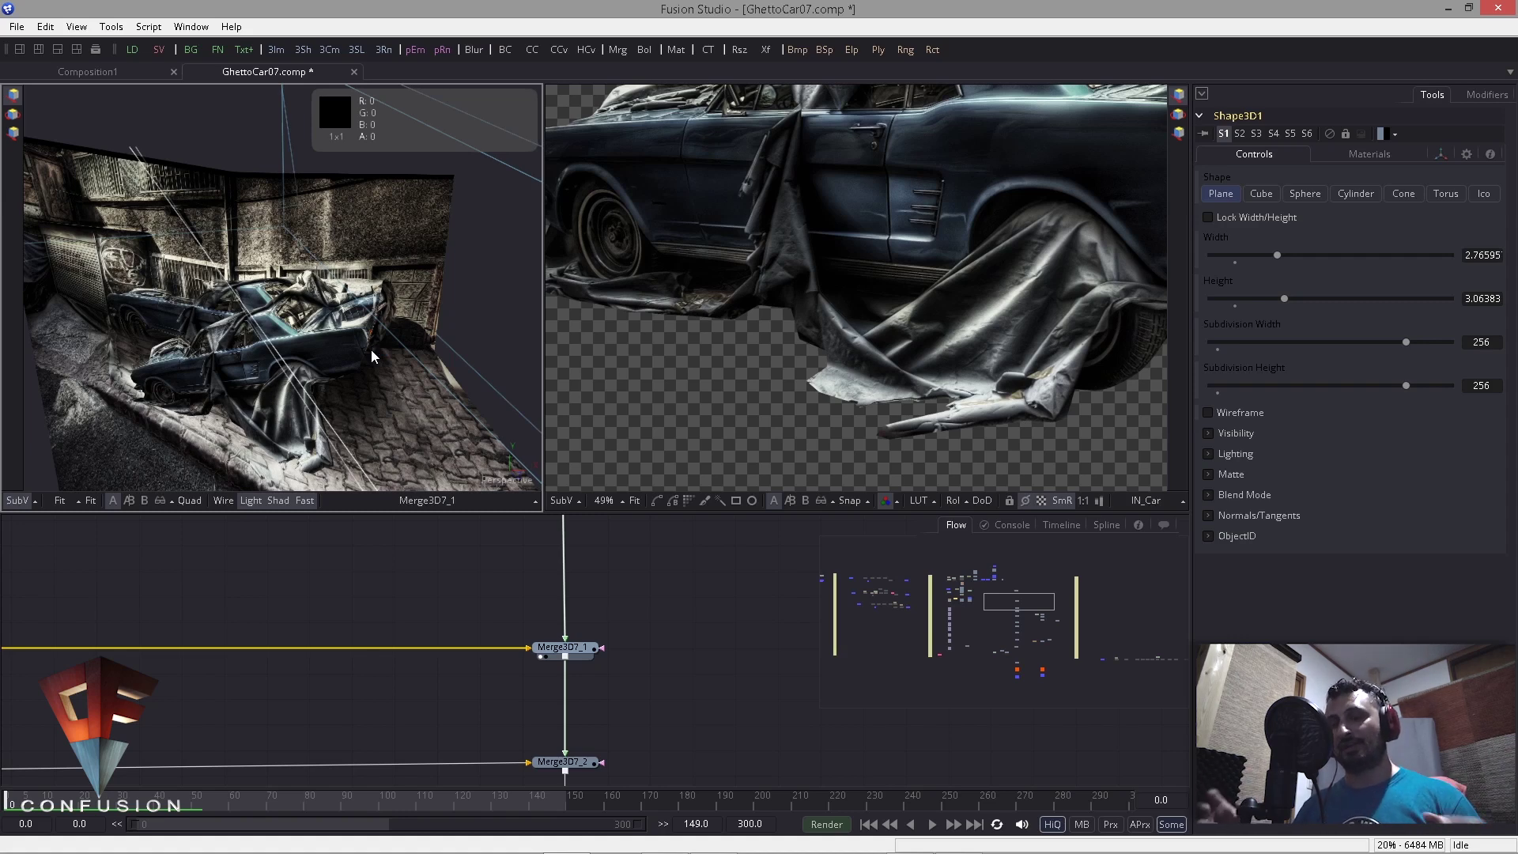
Step: Display Merge3D7_2 and inspect the dark barrel shapes added in front of the car scene
drag(397, 668, 739, 648)
scroll(603, 643, down, 2)
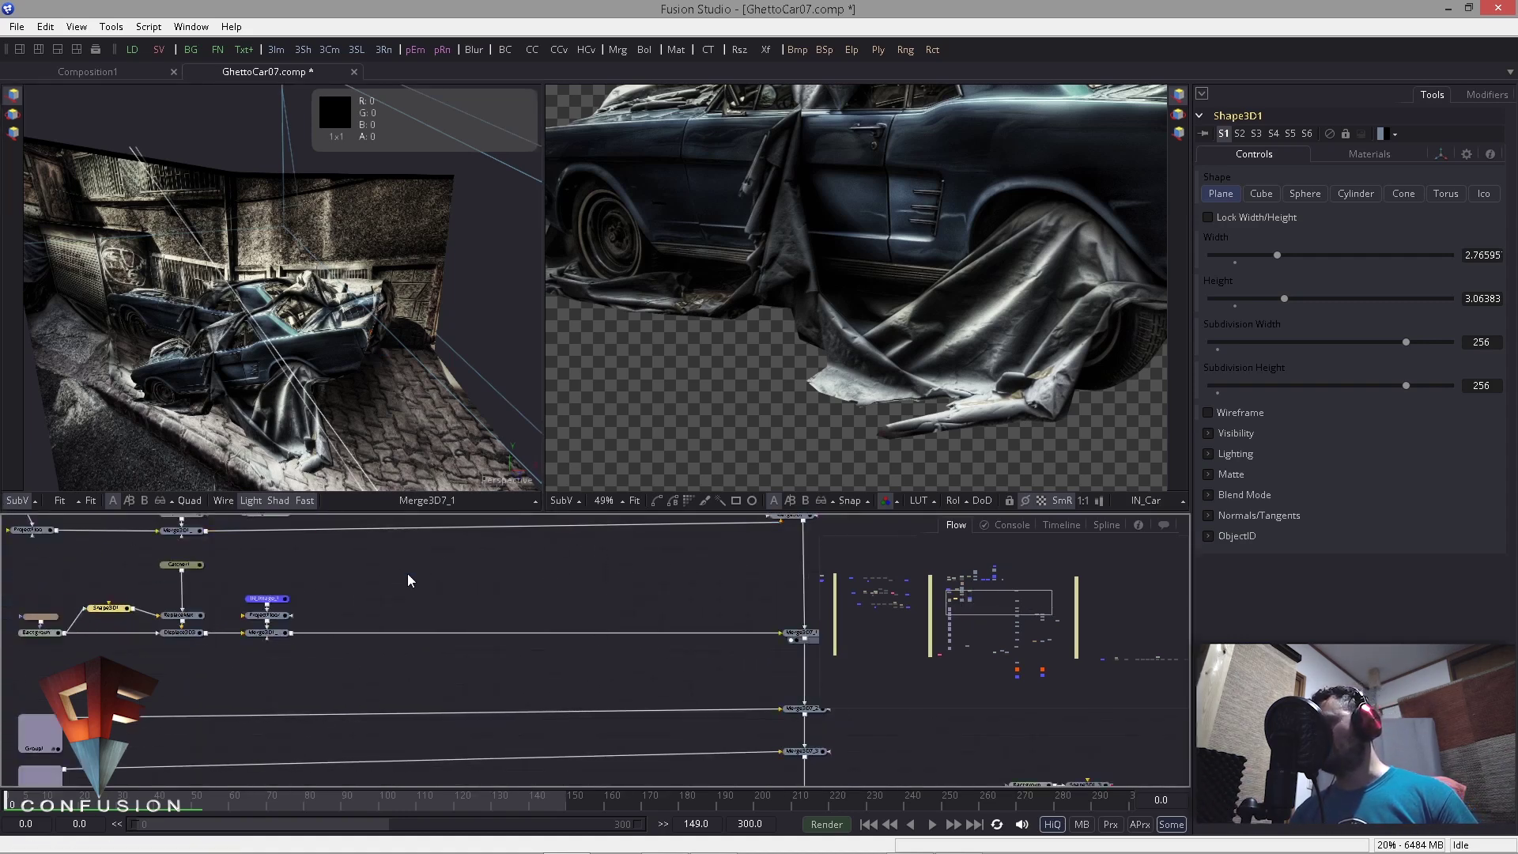
drag(468, 611, 390, 588)
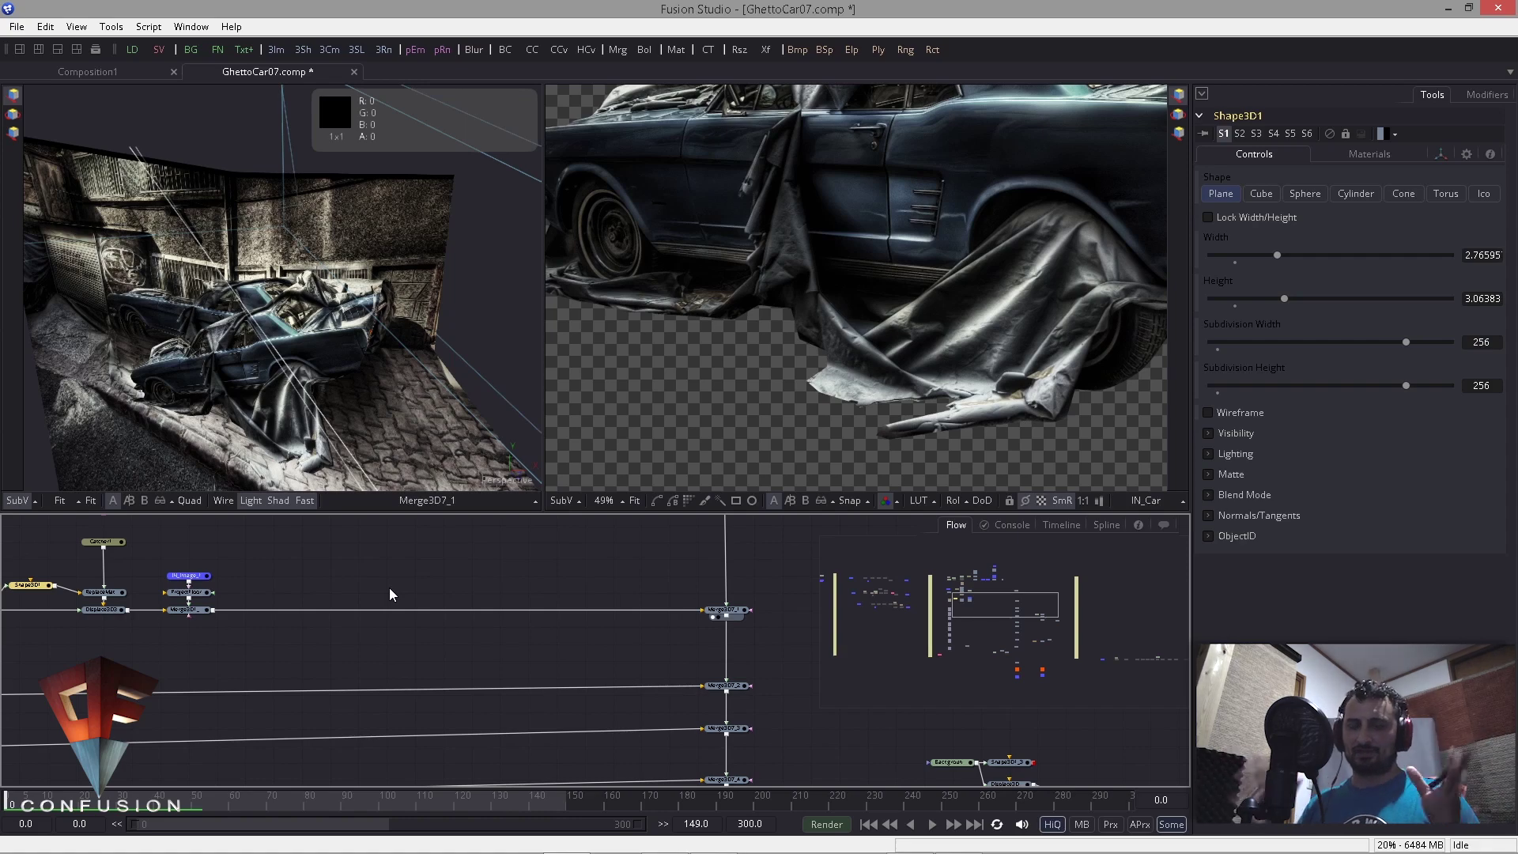
drag(746, 673, 545, 591)
drag(338, 363, 336, 339)
drag(509, 603, 425, 400)
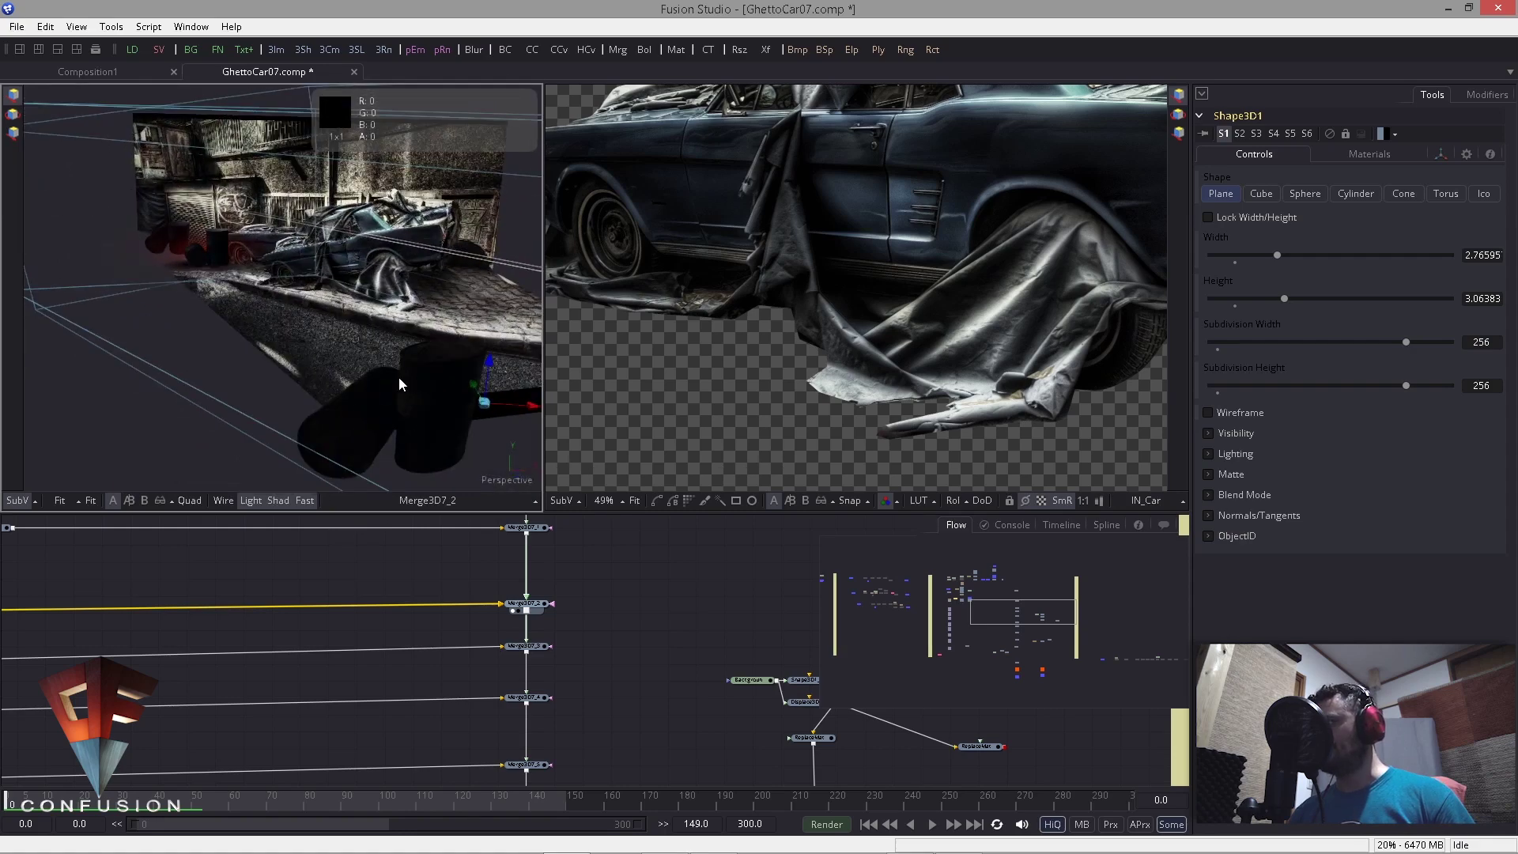
drag(341, 341, 311, 279)
scroll(272, 265, up, 5)
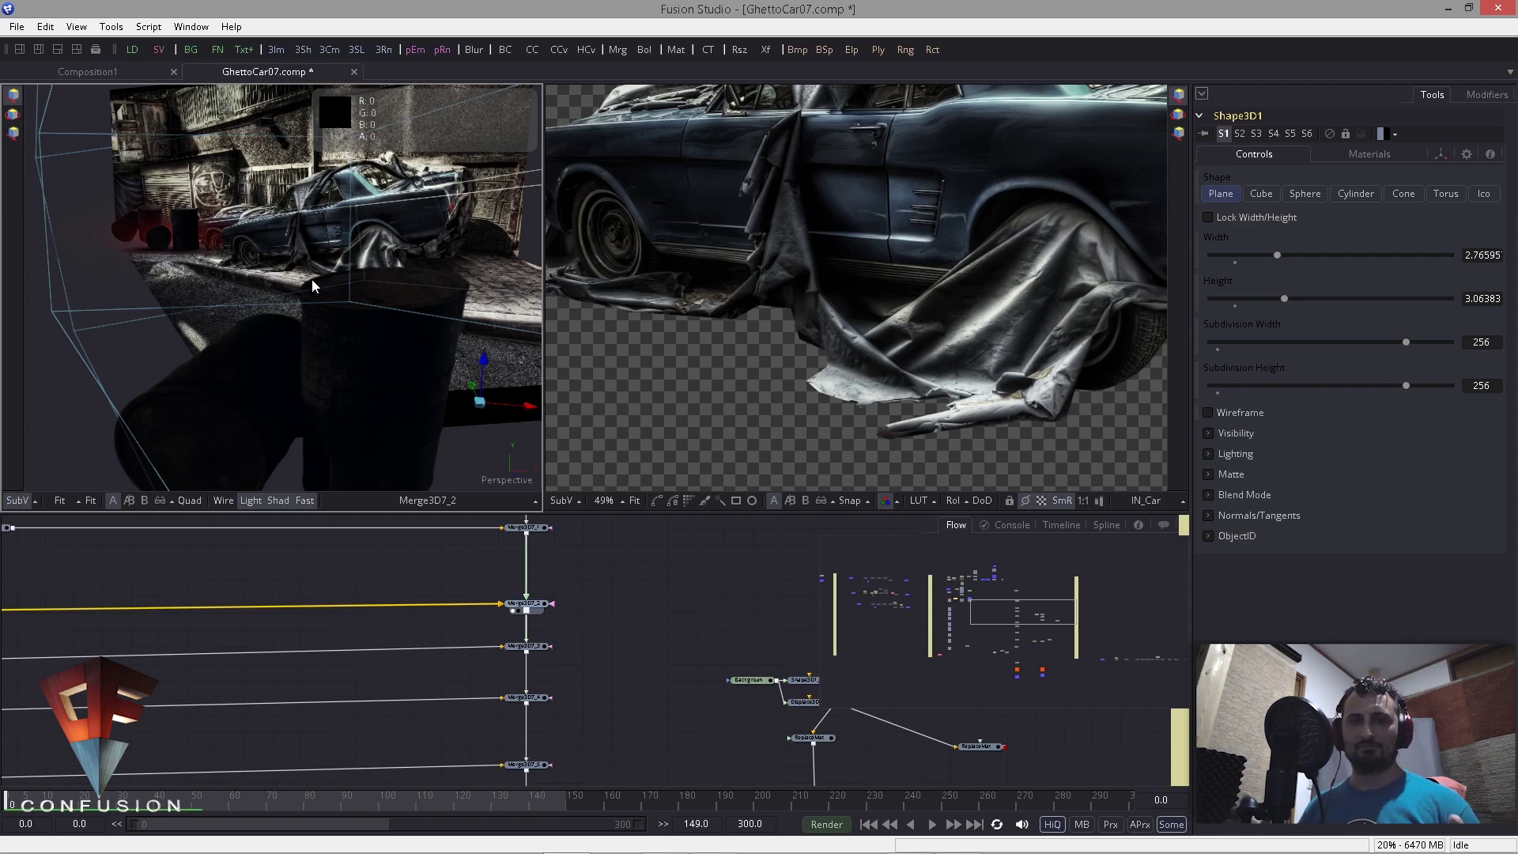
Step: Inspect the foreground barrels and the barrels beside the car in Merge3D7_2 from several angles
drag(326, 404, 201, 446)
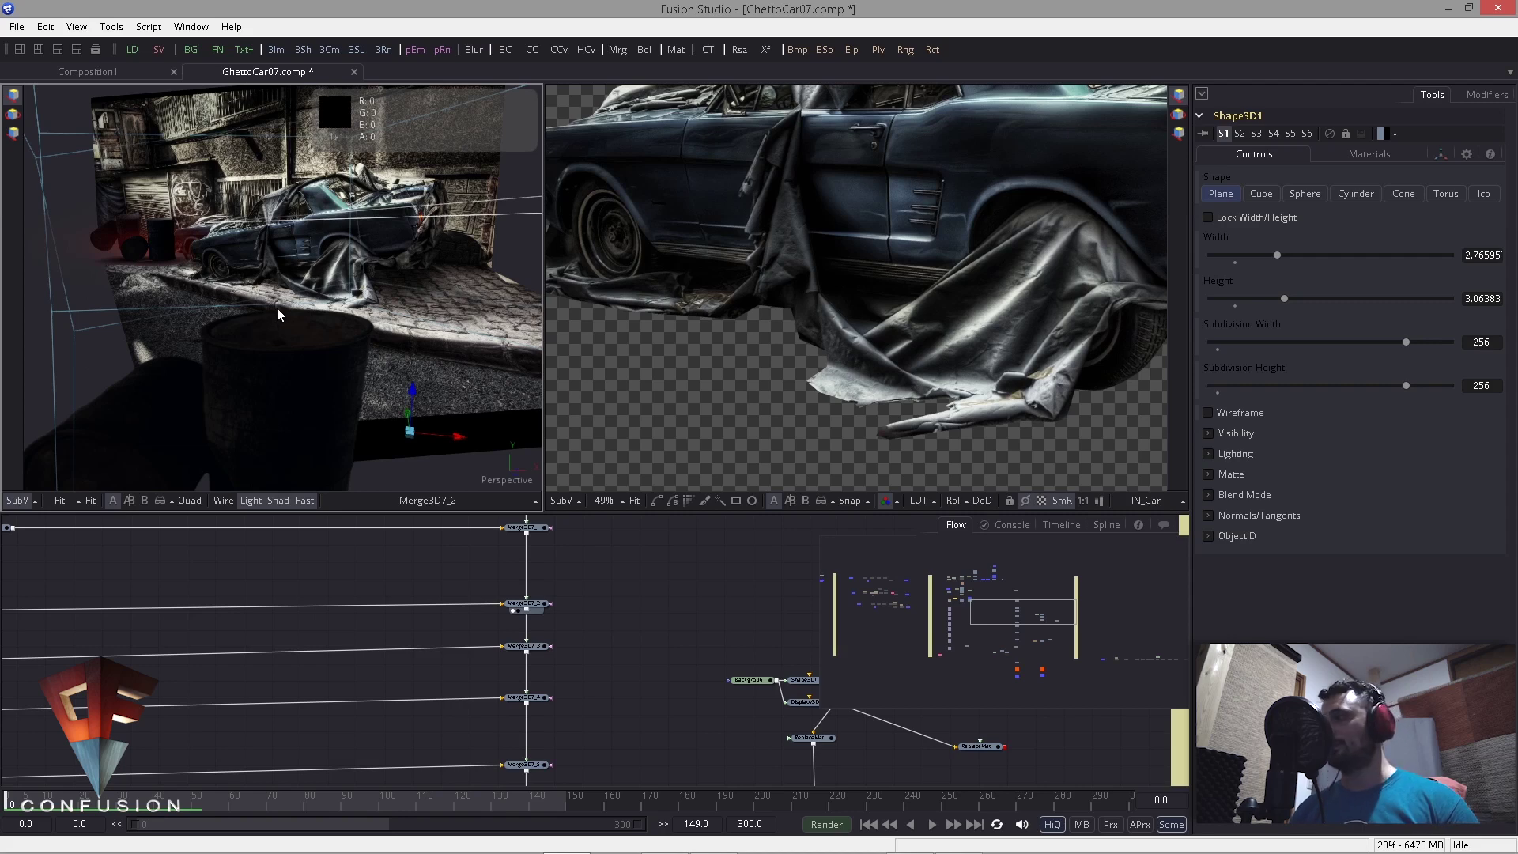
mouse_move(125, 237)
mouse_down()
mouse_move(118, 268)
mouse_move(345, 306)
mouse_move(190, 306)
mouse_move(108, 262)
mouse_up()
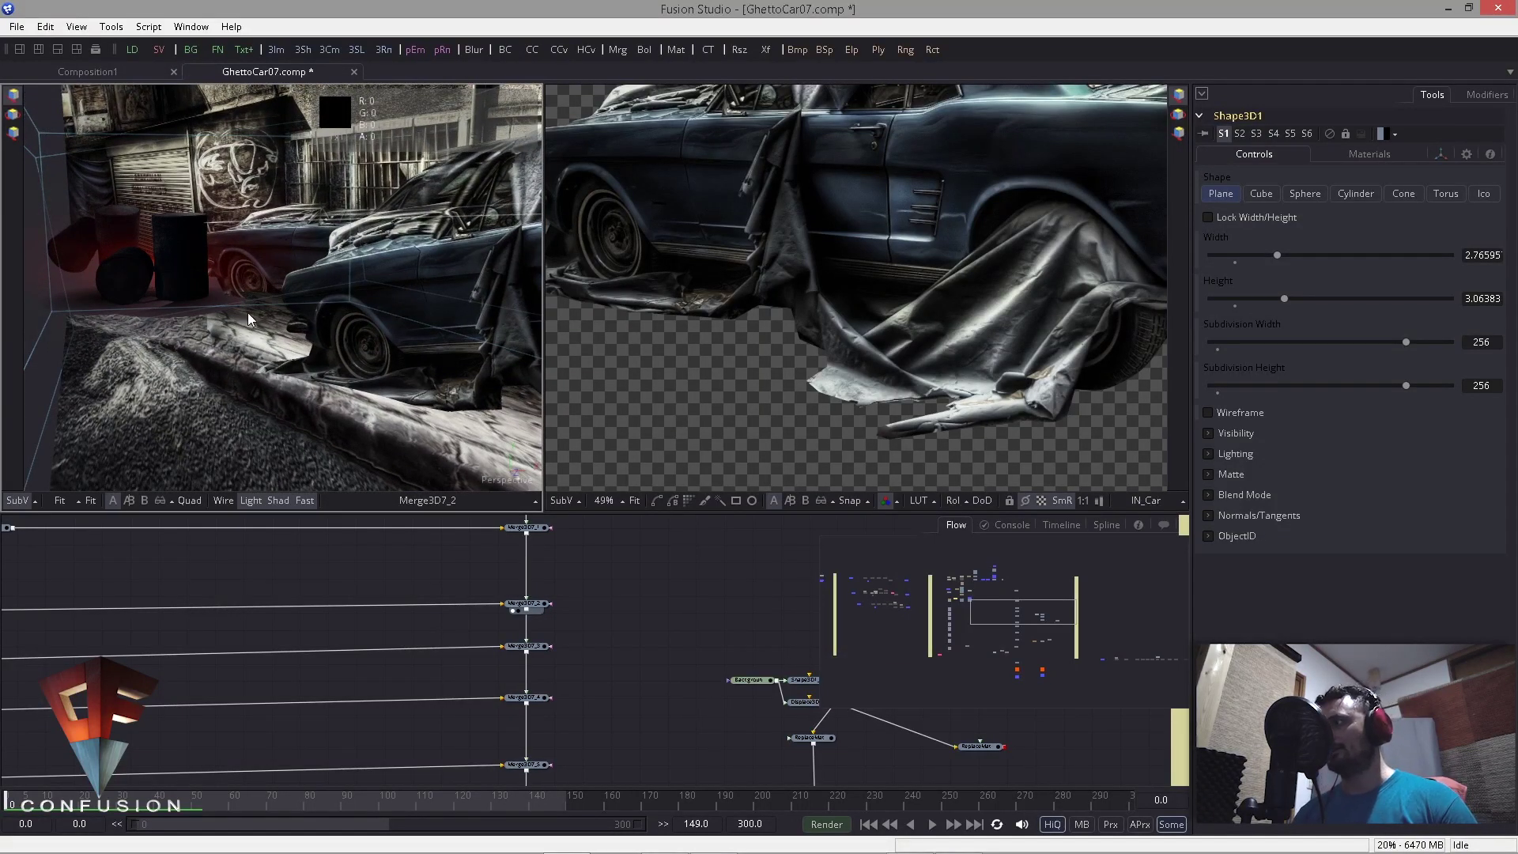
drag(248, 311, 349, 609)
Step: Display Merge3D7_3 and compare it with Merge3D7_2 around the rear of the car and the wall
drag(524, 609, 500, 457)
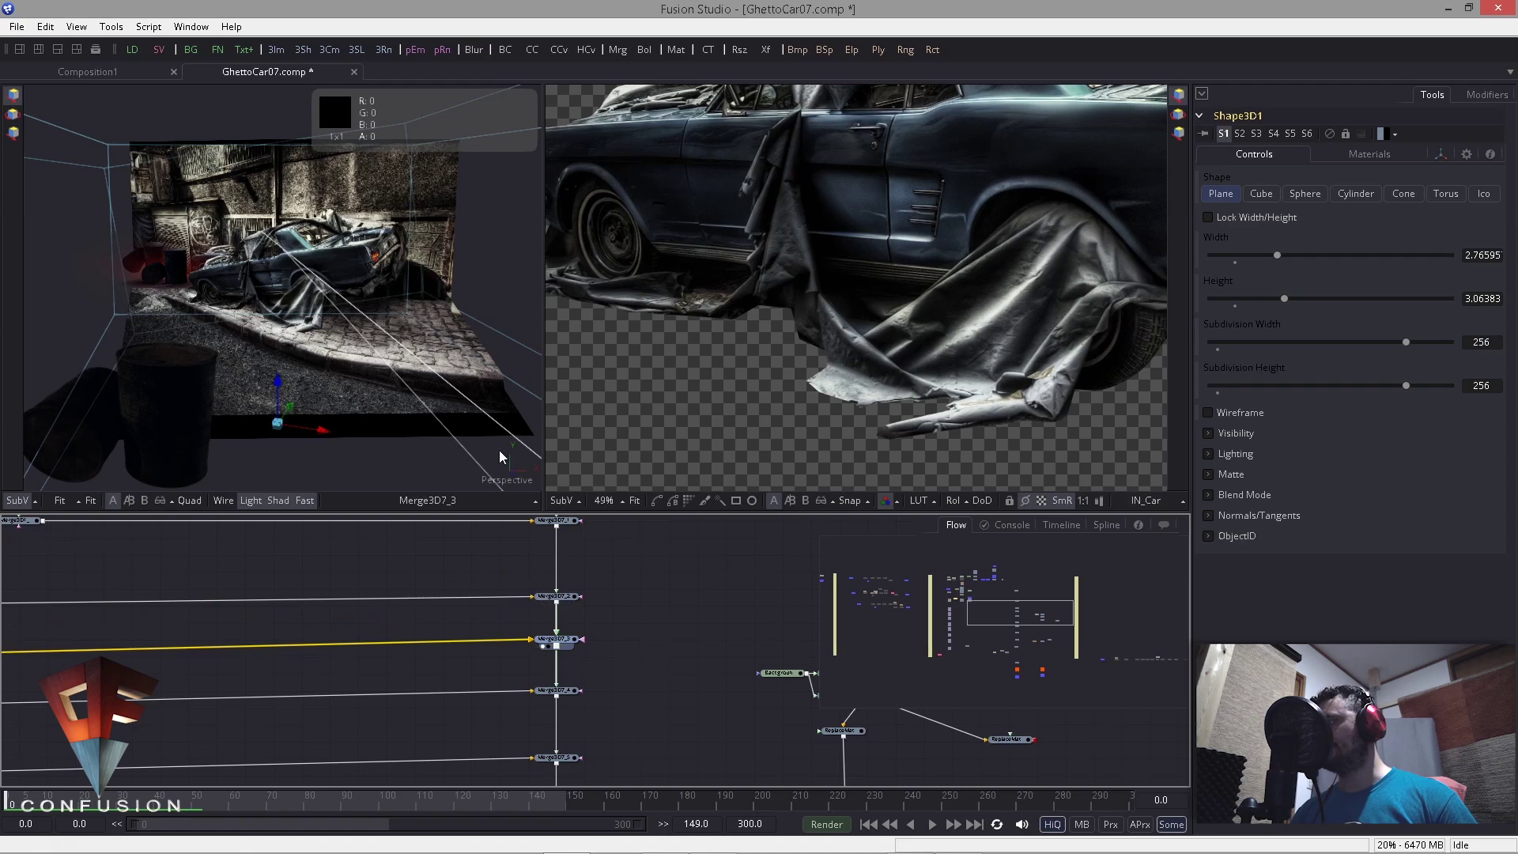
drag(304, 330, 395, 368)
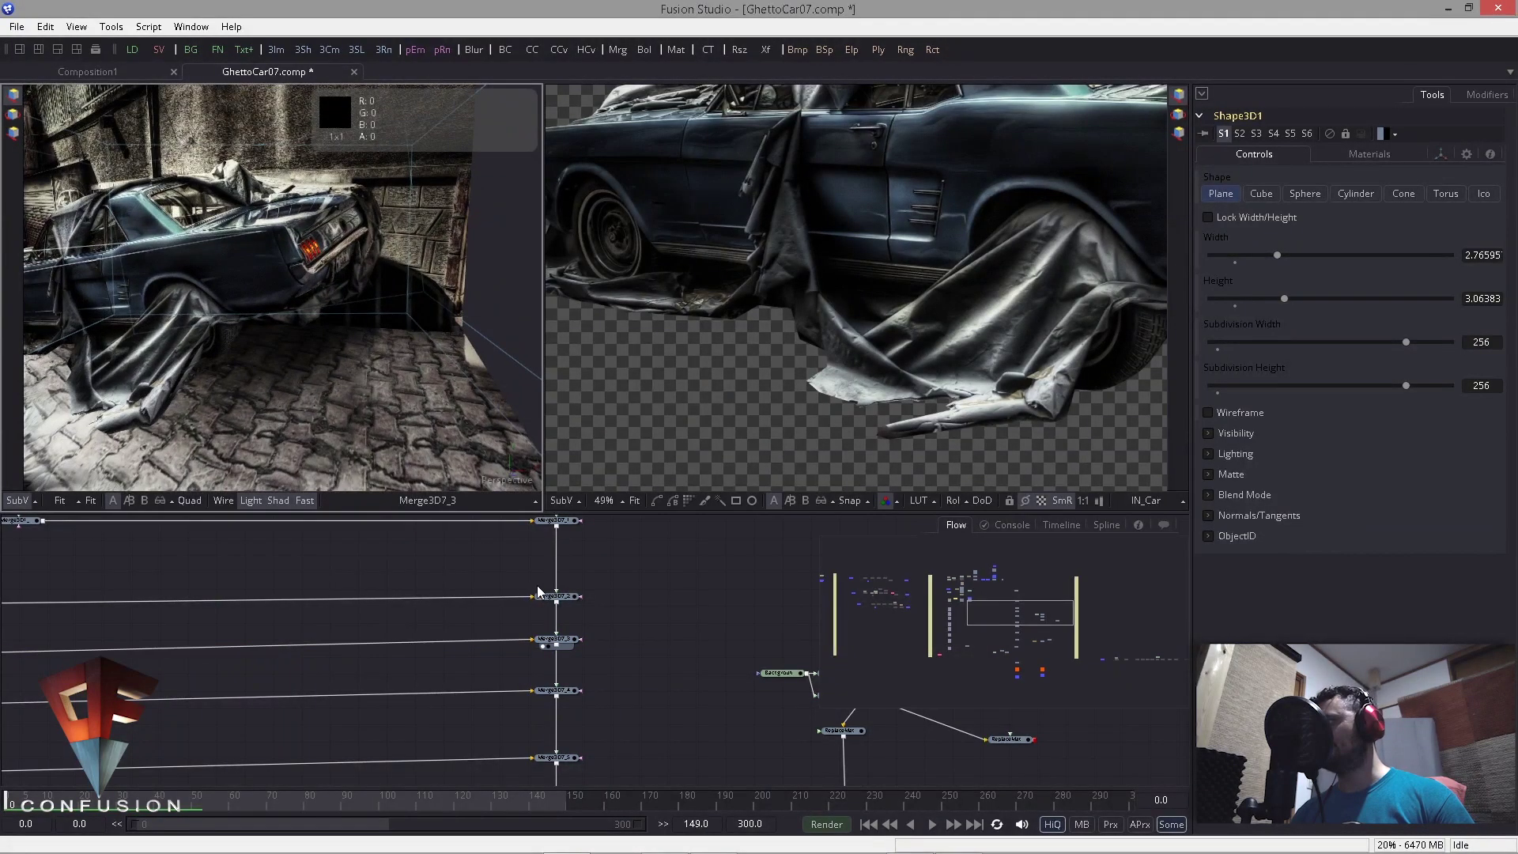
drag(554, 596, 459, 361)
drag(566, 642, 433, 345)
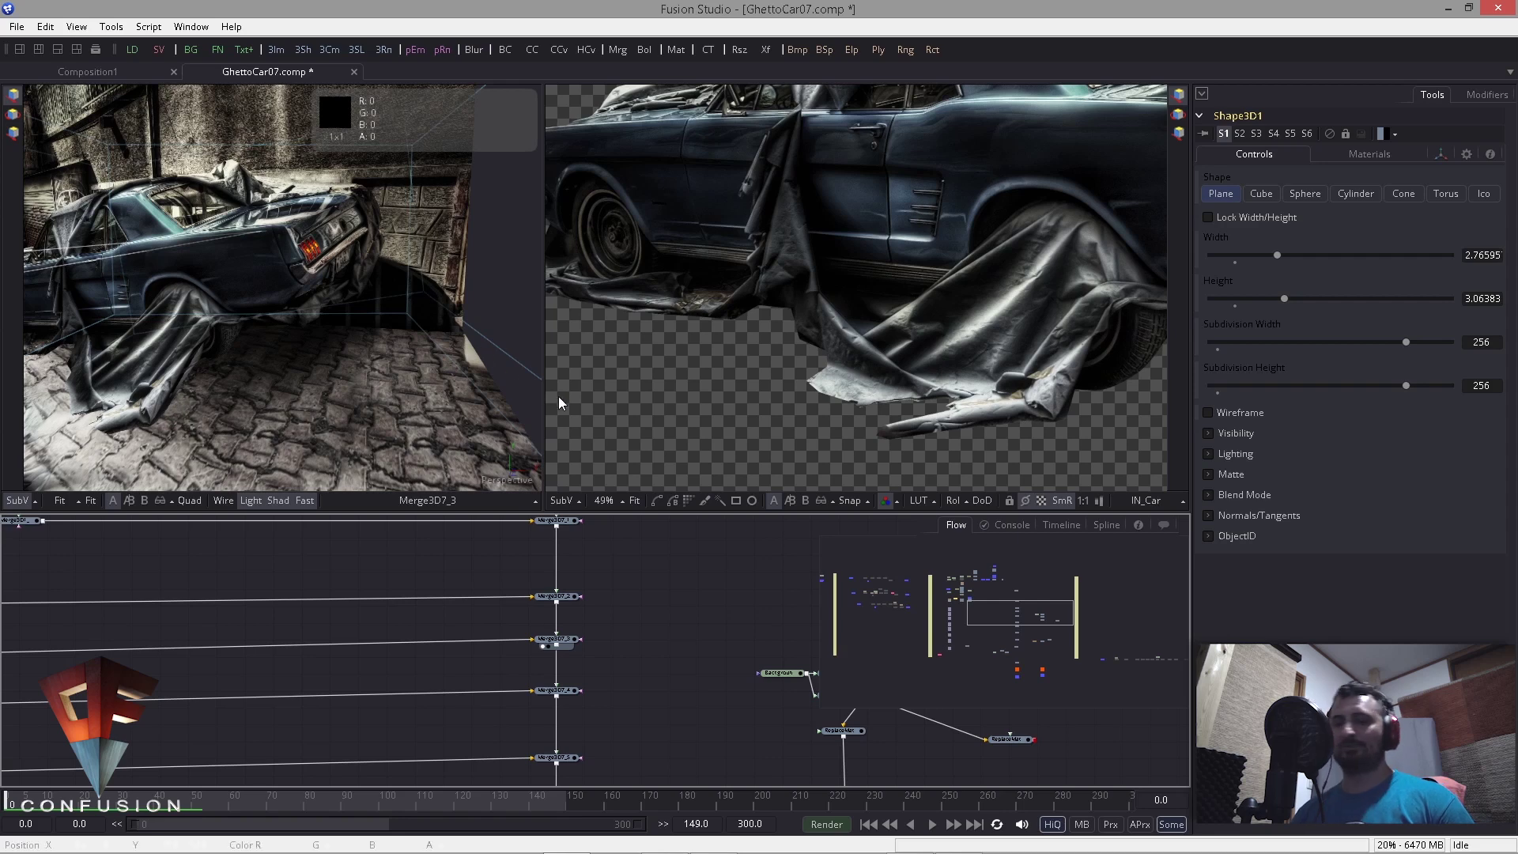
Step: Display the Window group, expand it, and examine the masked old-jail-window image of its loader up close
drag(465, 666, 715, 674)
scroll(181, 665, up, 3)
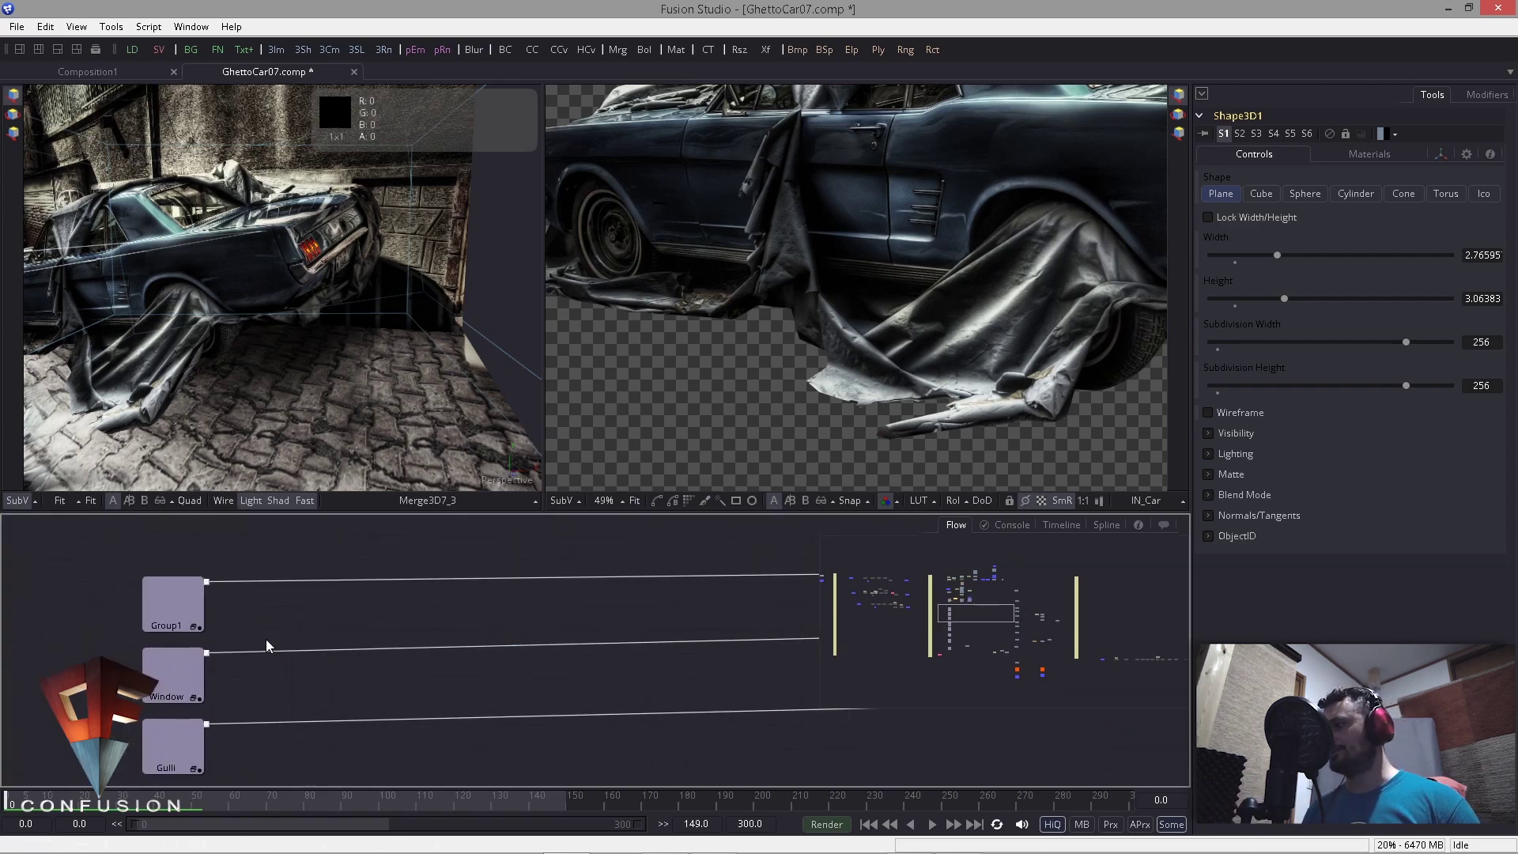
drag(173, 672, 857, 345)
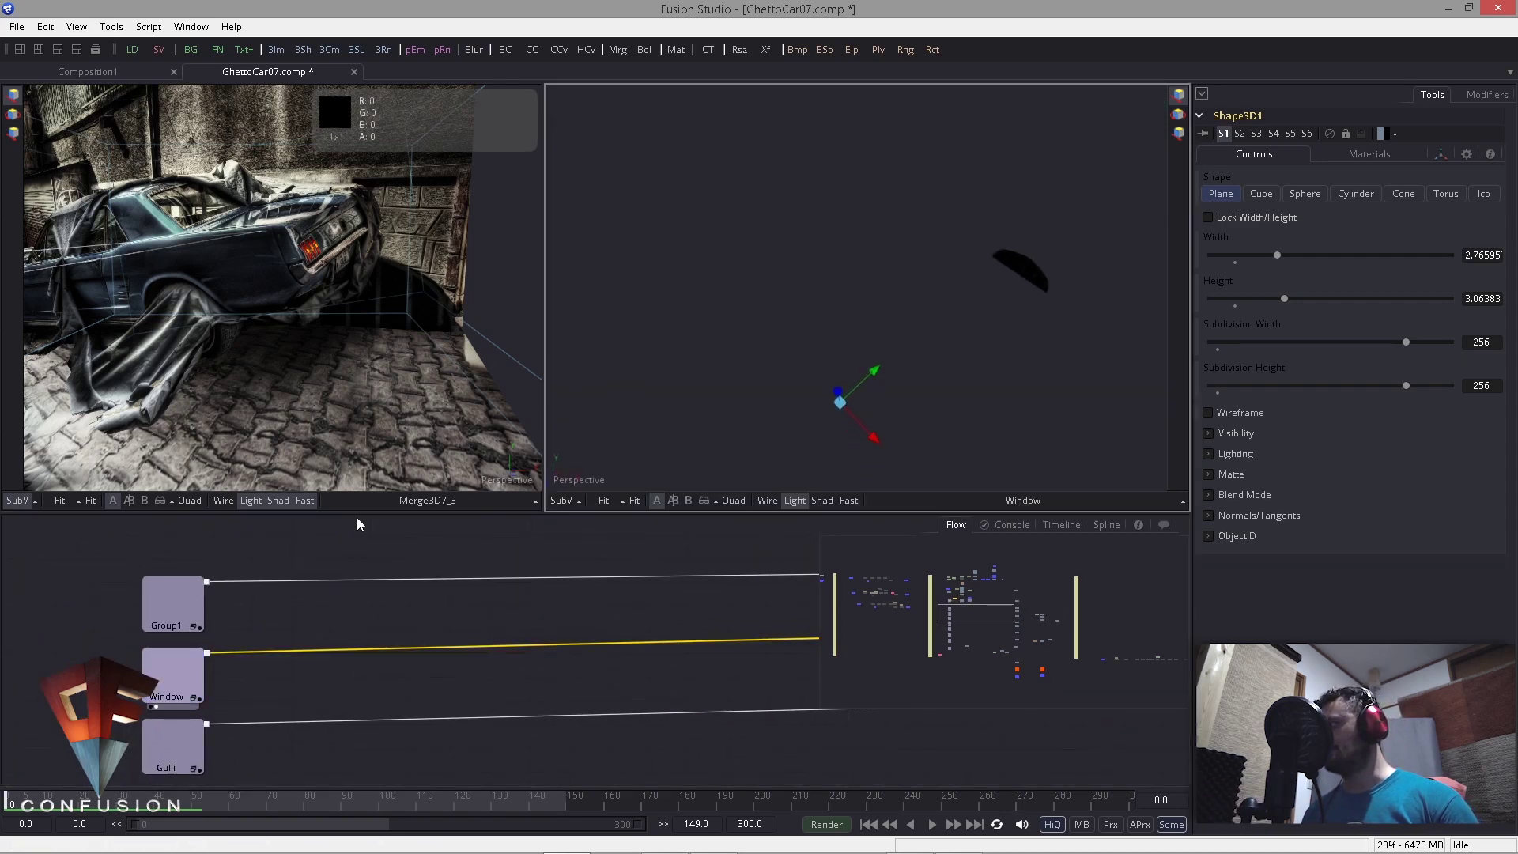
click(194, 699)
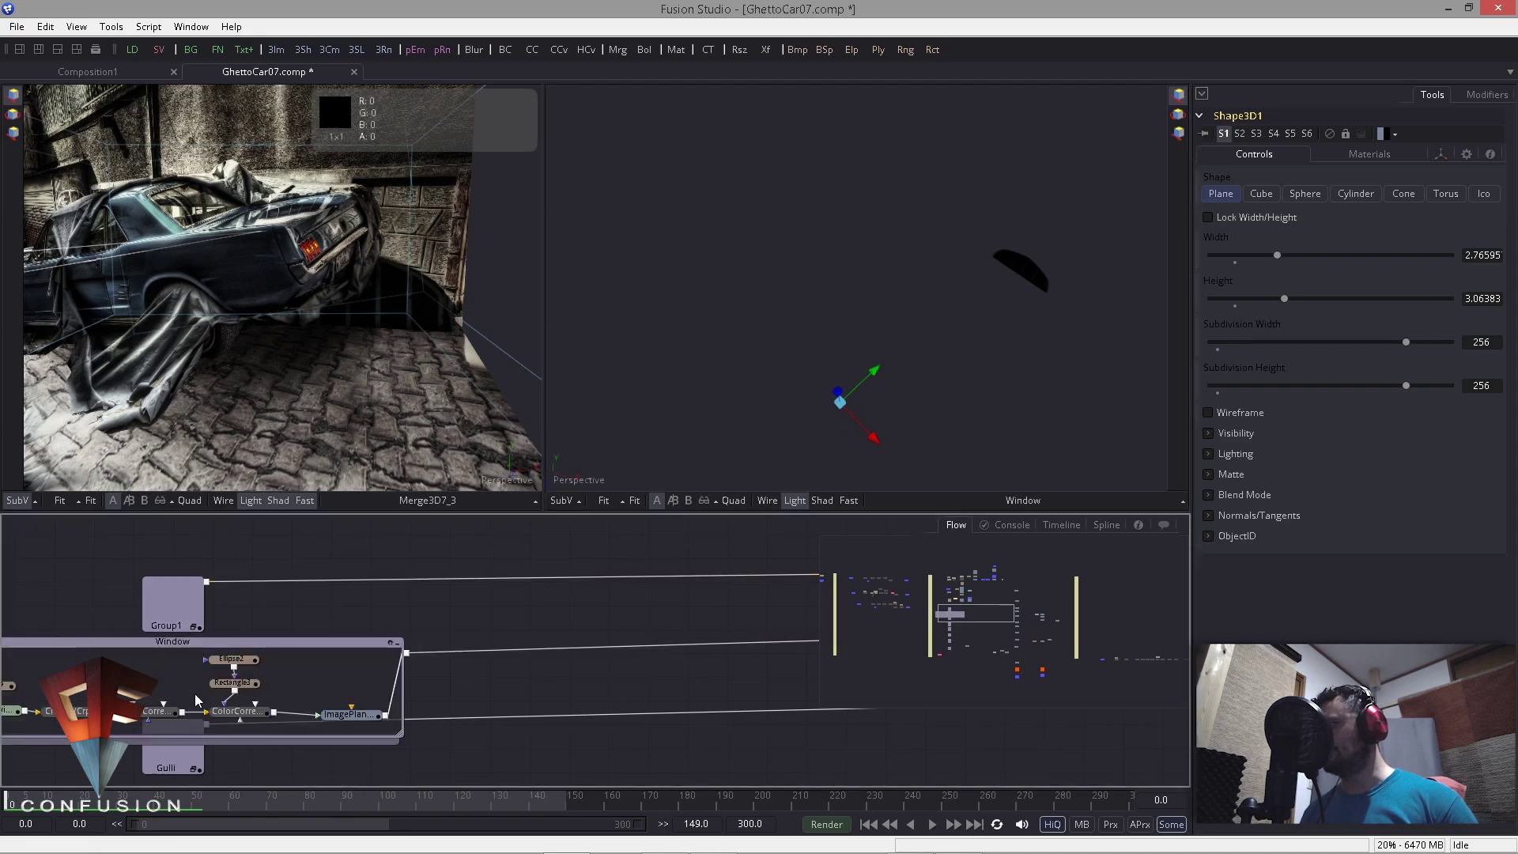
drag(340, 670, 785, 326)
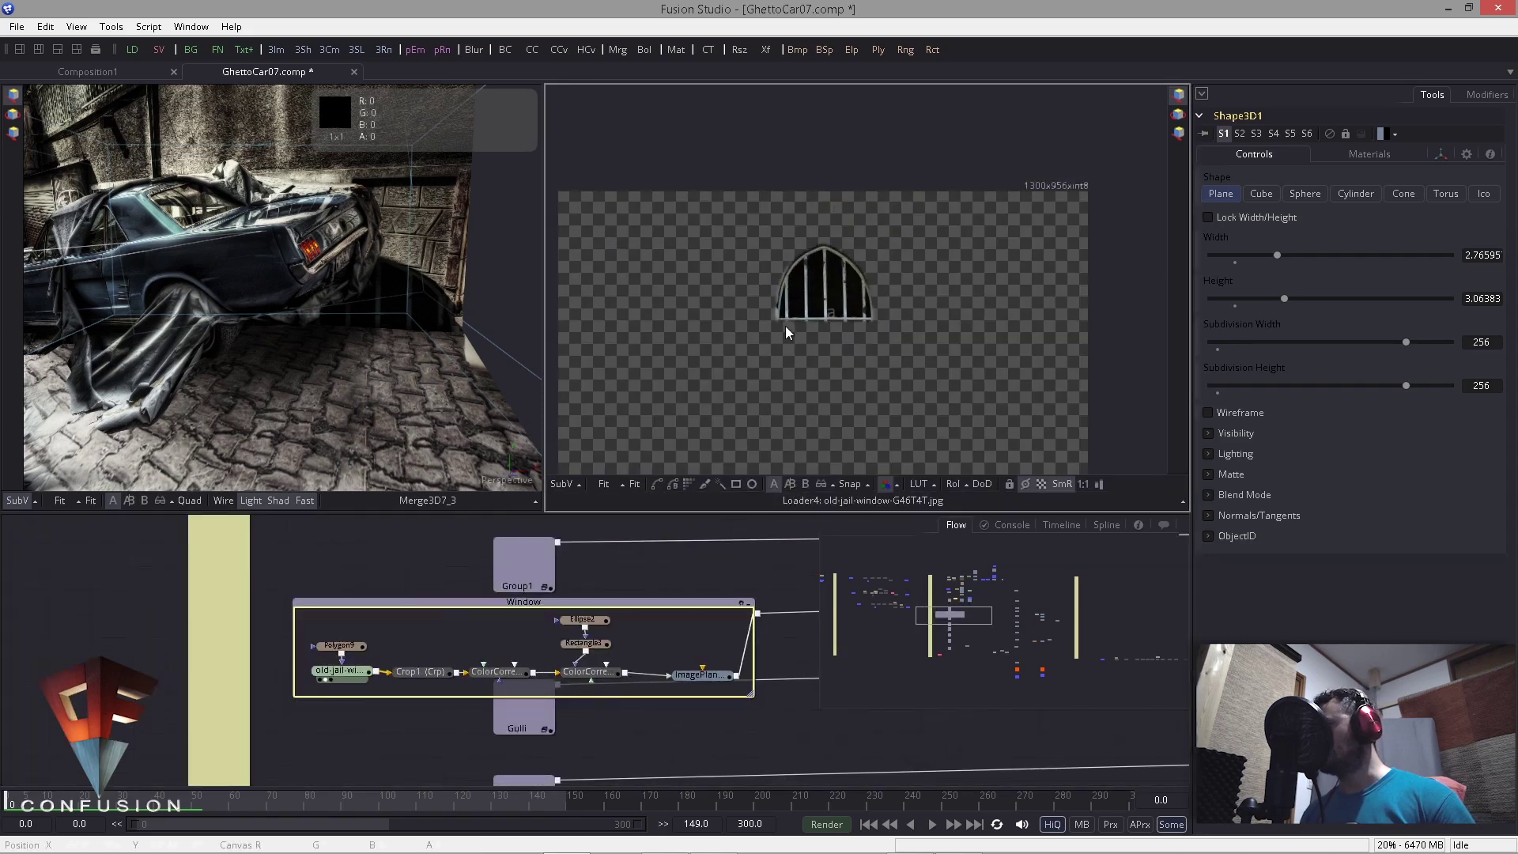
scroll(788, 320, up, 4)
drag(832, 378, 836, 397)
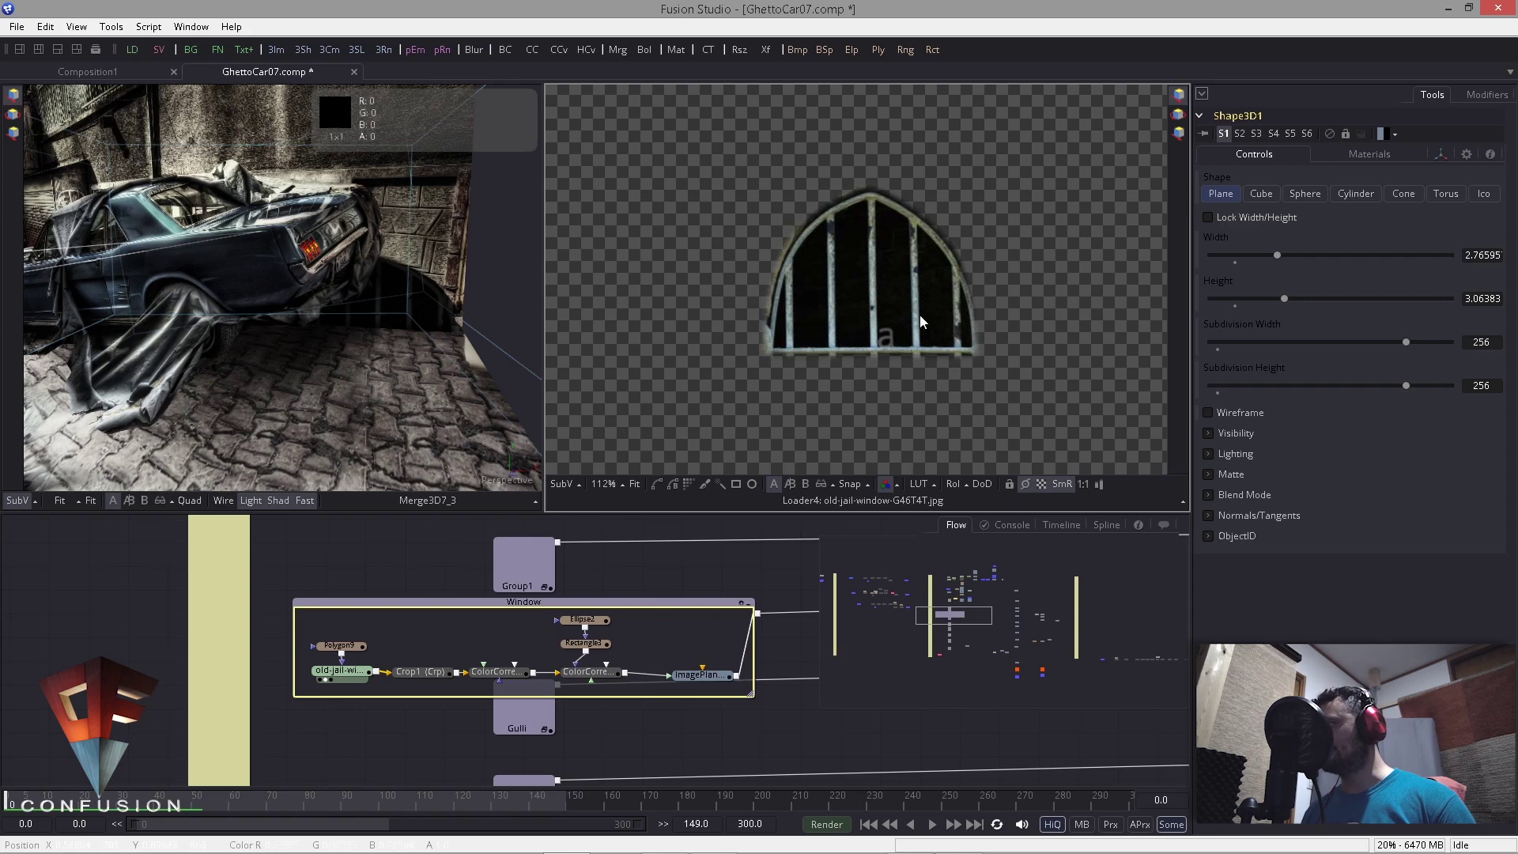
click(410, 607)
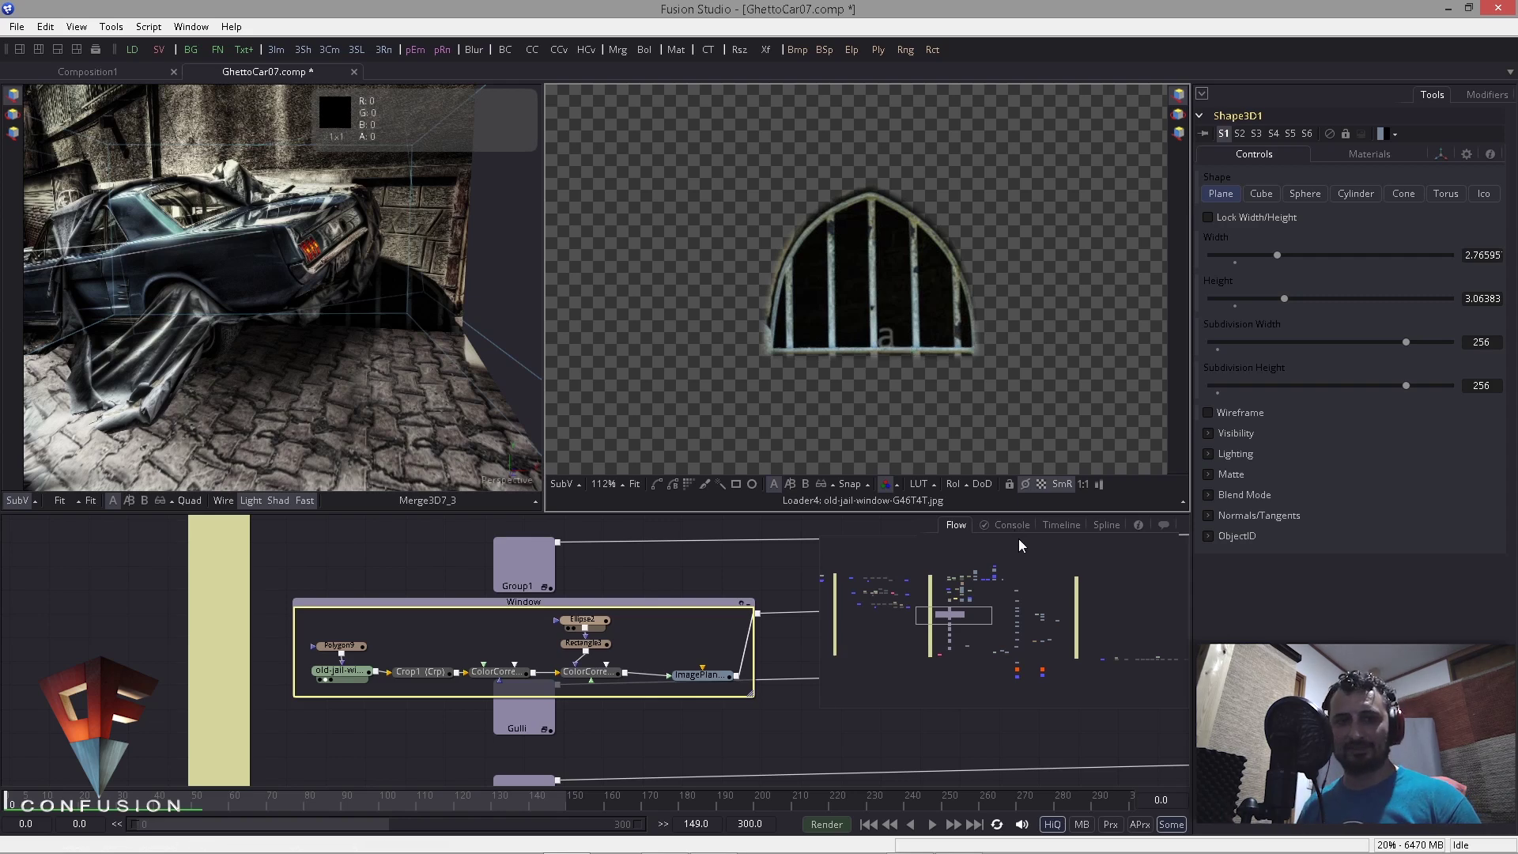
Step: Display the Window group's Crop, ColorCorrector and ImagePlane3D nodes in turn, and collapse the group
drag(340, 670, 631, 502)
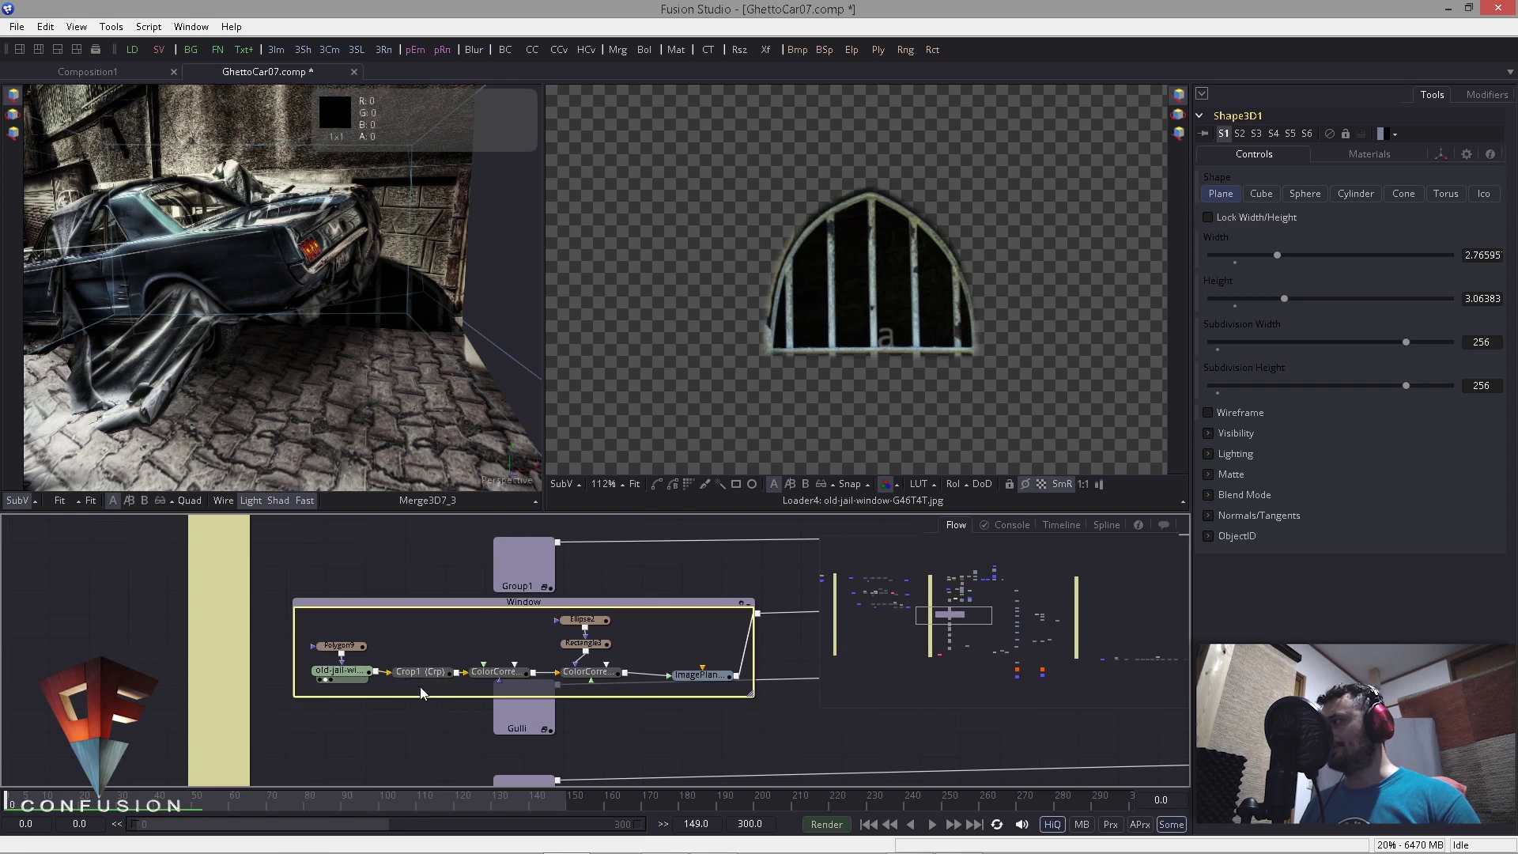
drag(419, 672, 786, 311)
drag(470, 682, 837, 221)
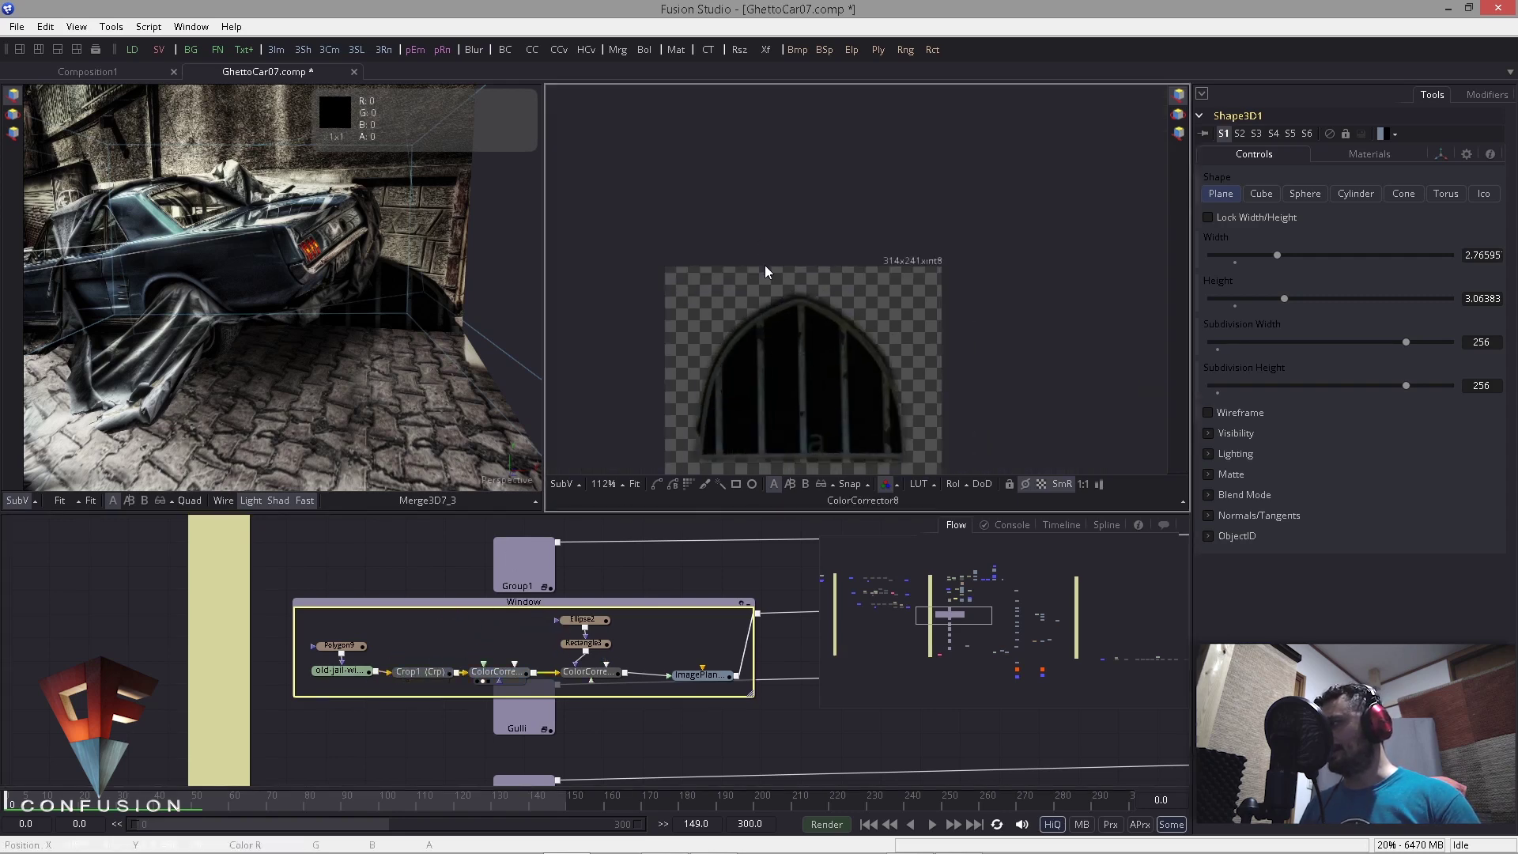
drag(634, 664, 812, 229)
drag(668, 704, 200, 723)
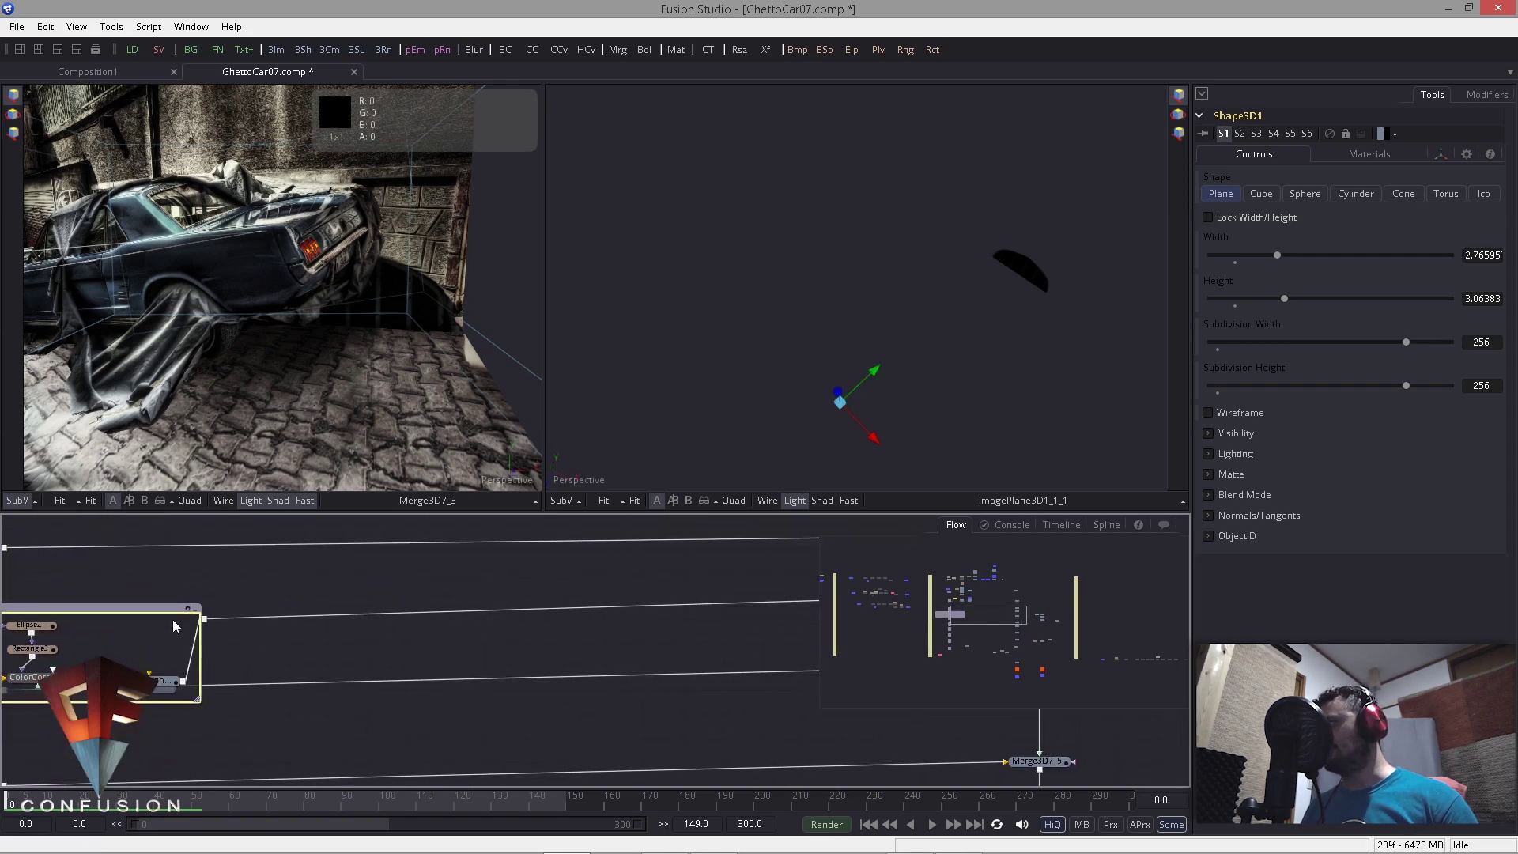
click(194, 608)
Step: Display Merge3D7_3 and Merge3D7_4 side by side and examine the drain grate beside the curb in Merge3D7_4 up close
drag(674, 628, 641, 356)
drag(609, 701, 601, 648)
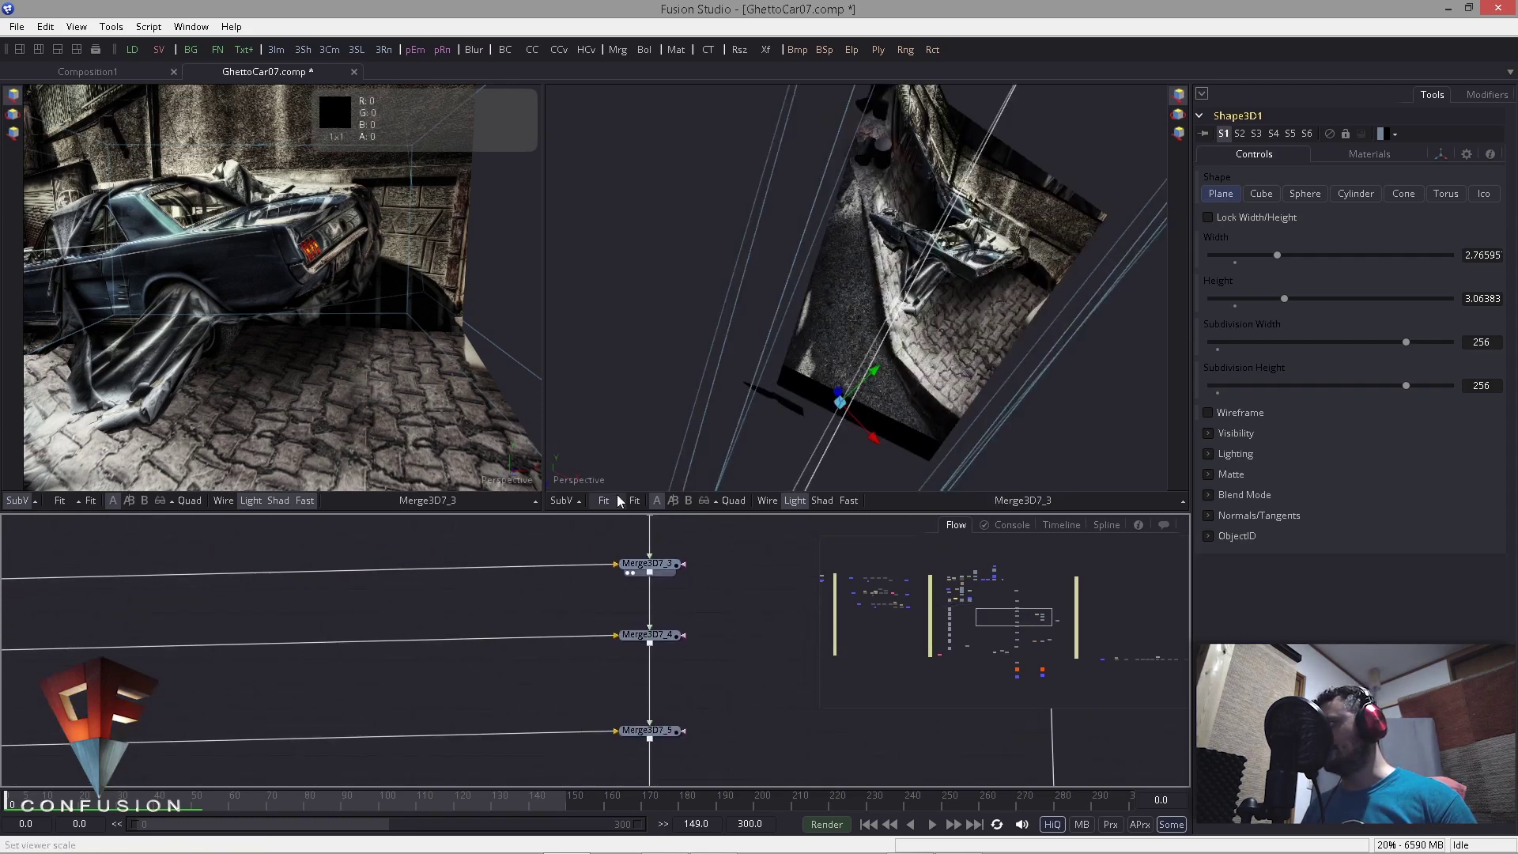
click(629, 644)
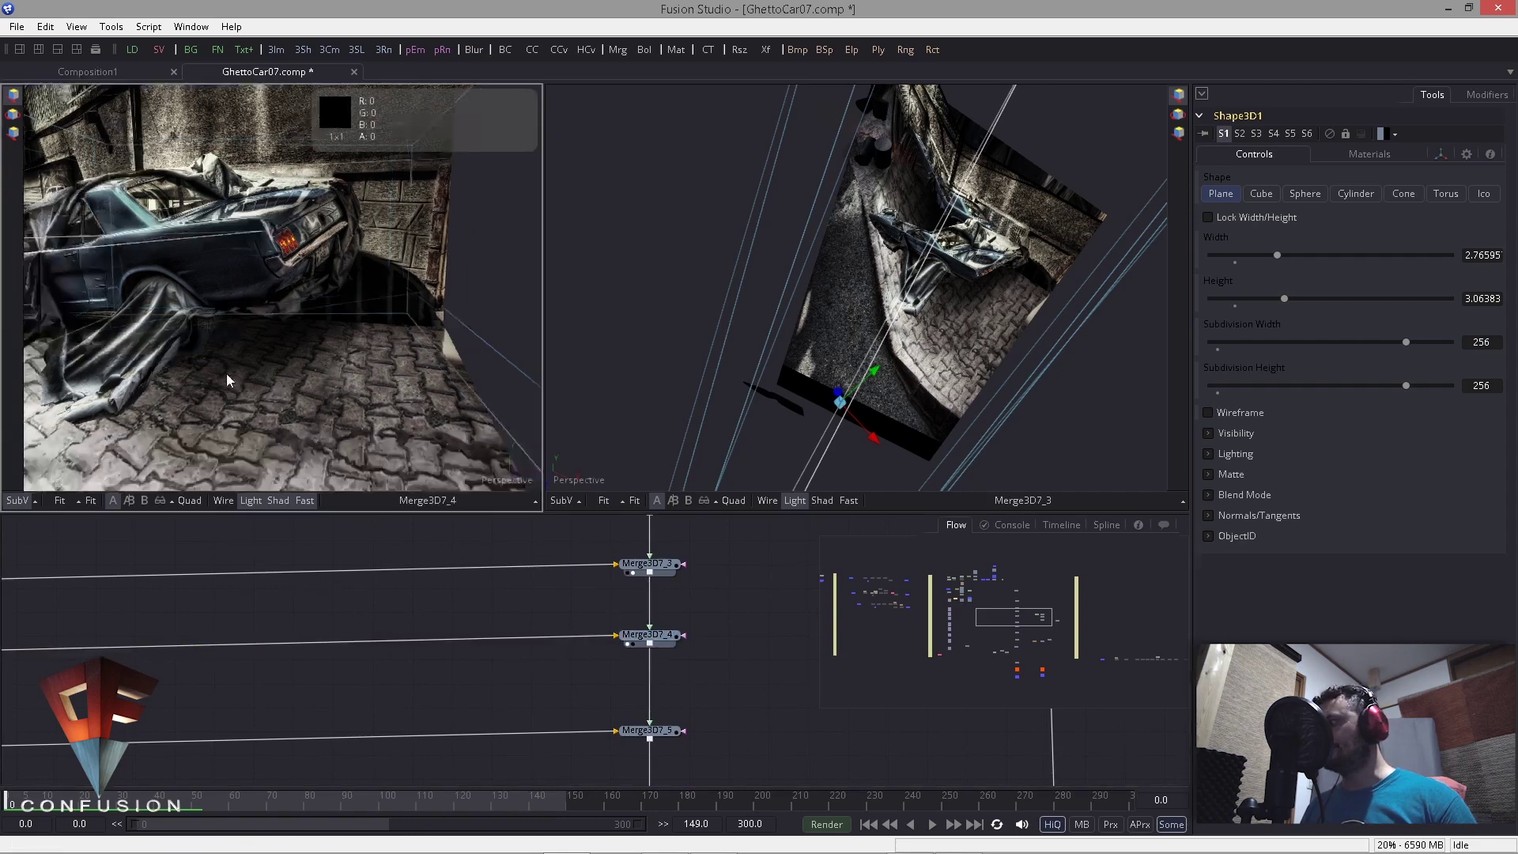
drag(375, 381, 633, 641)
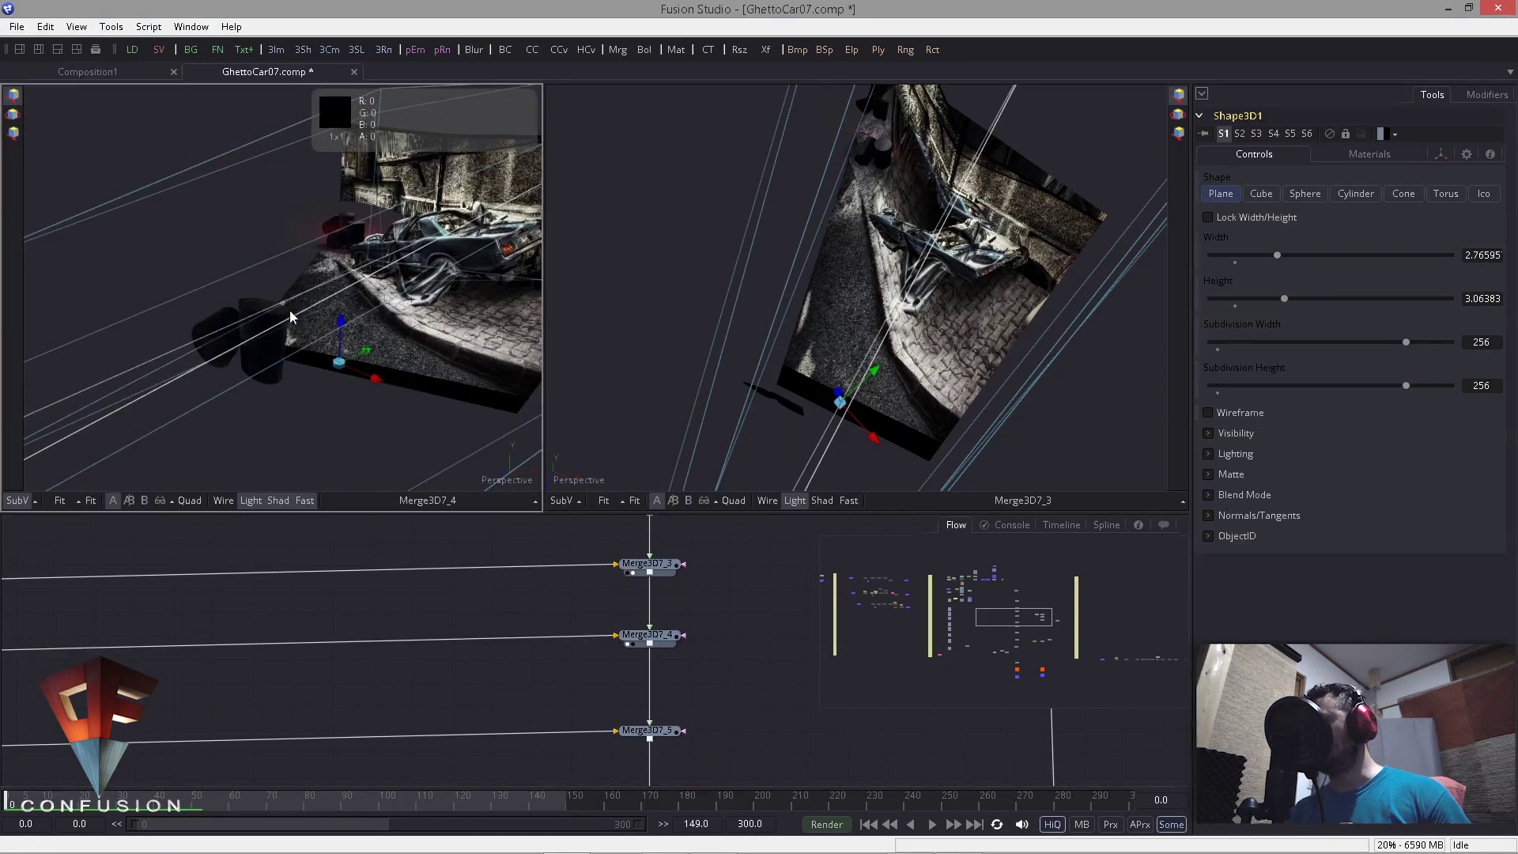
drag(292, 314, 309, 403)
scroll(212, 321, up, 10)
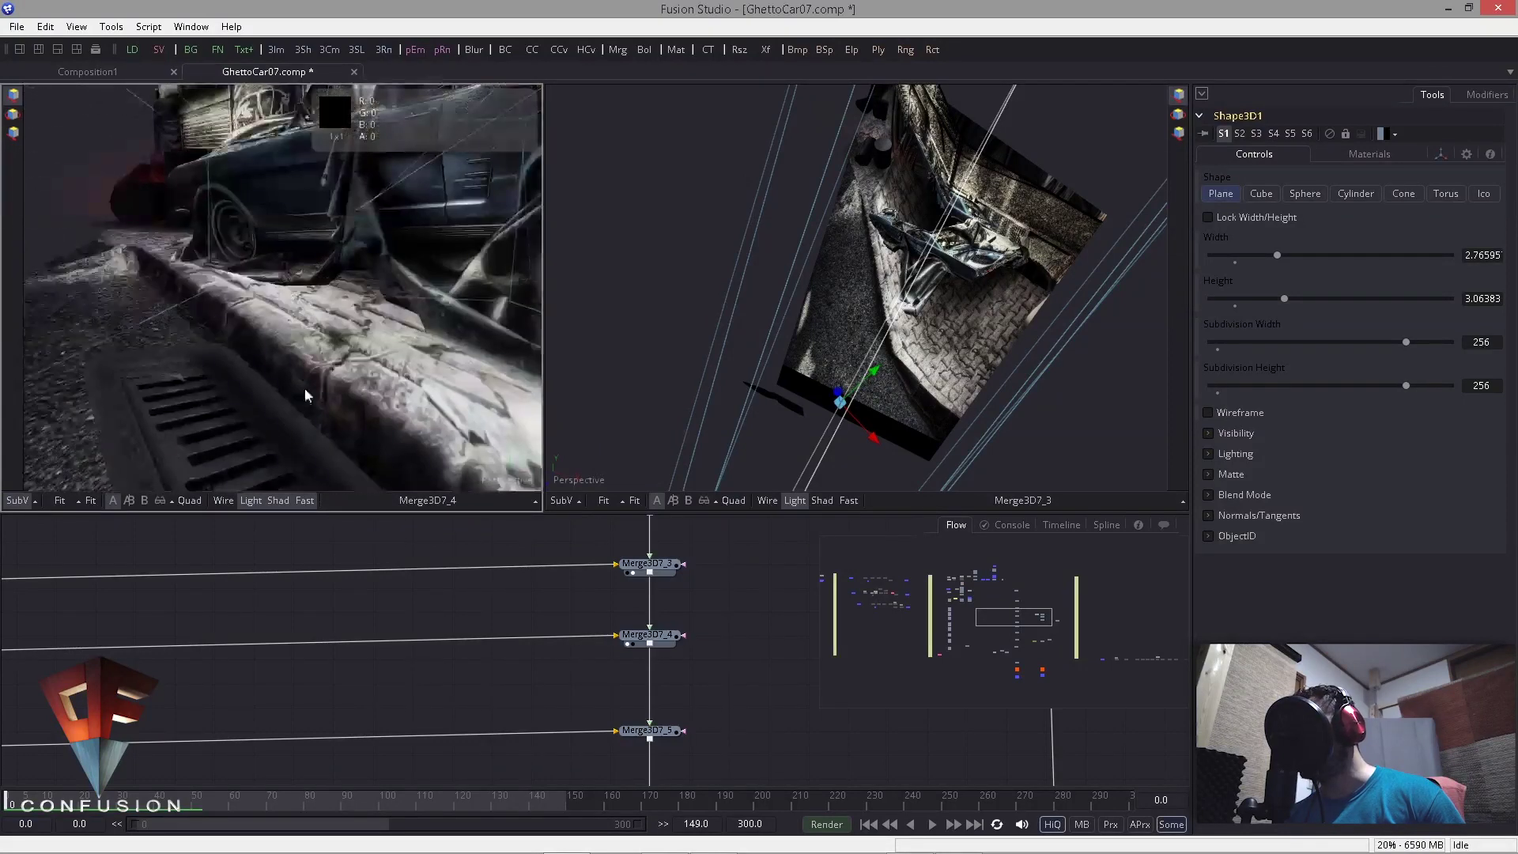
drag(320, 354, 277, 377)
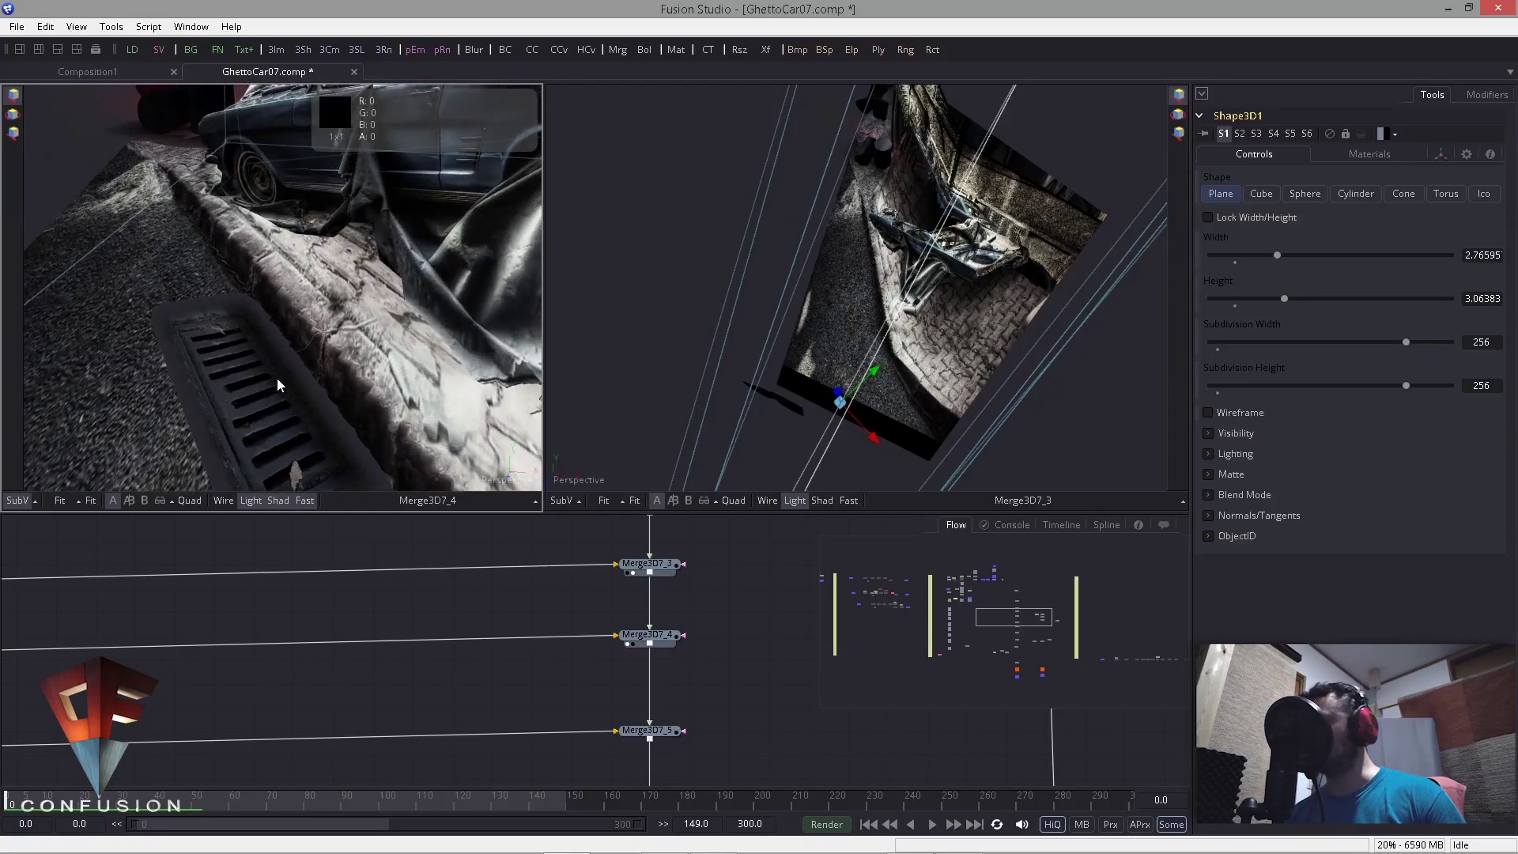
mouse_move(340, 430)
mouse_down()
mouse_move(432, 353)
mouse_move(332, 425)
mouse_up()
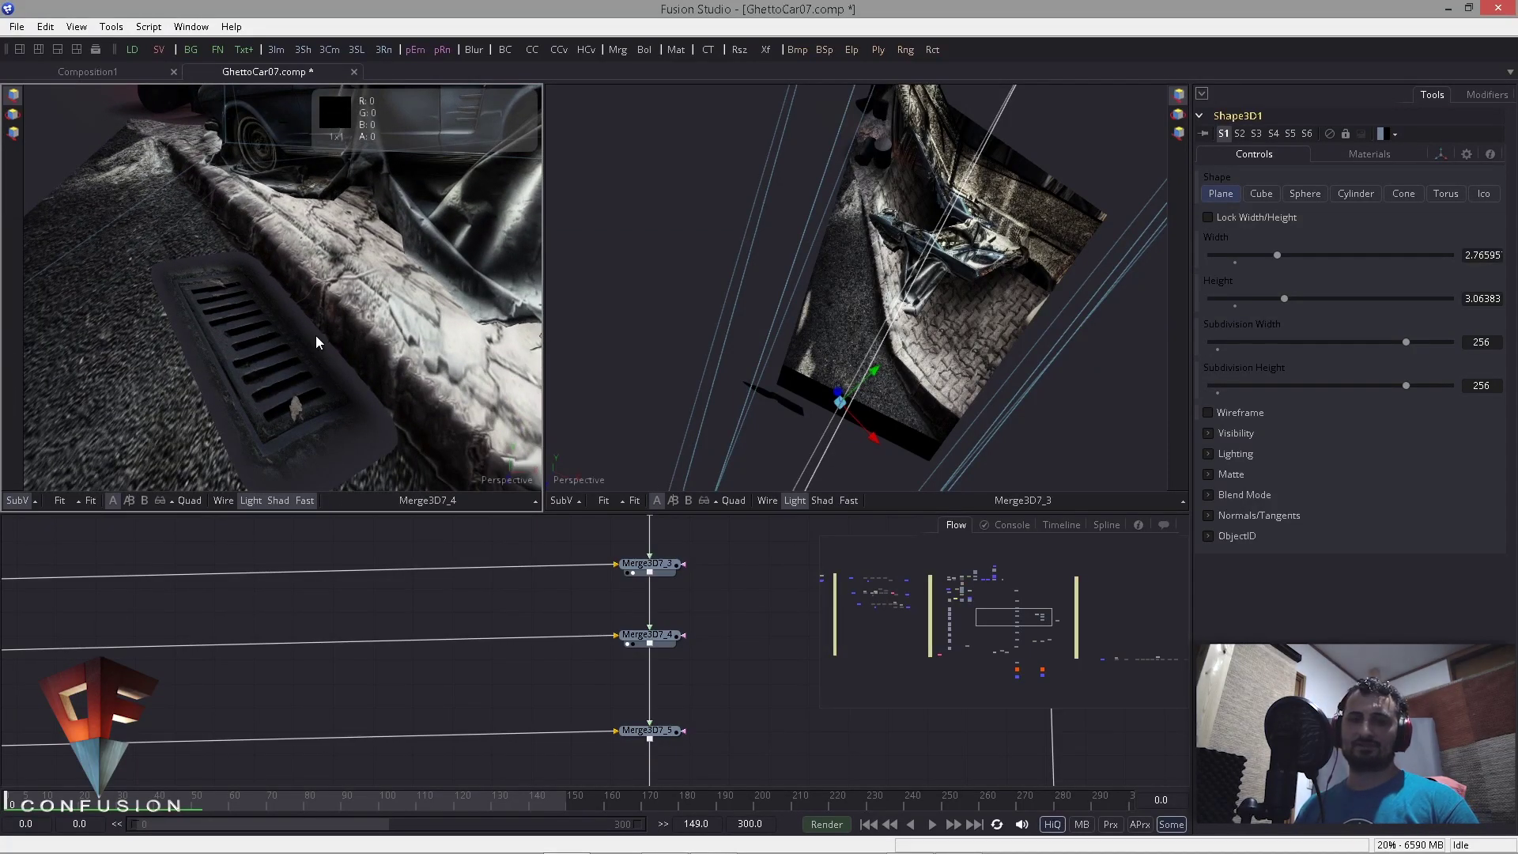
drag(299, 372, 299, 353)
Step: Set the Merge3D7_4 viewer's transparency to Quick Sort and inspect how the drain grate blends with the road
right_click(299, 352)
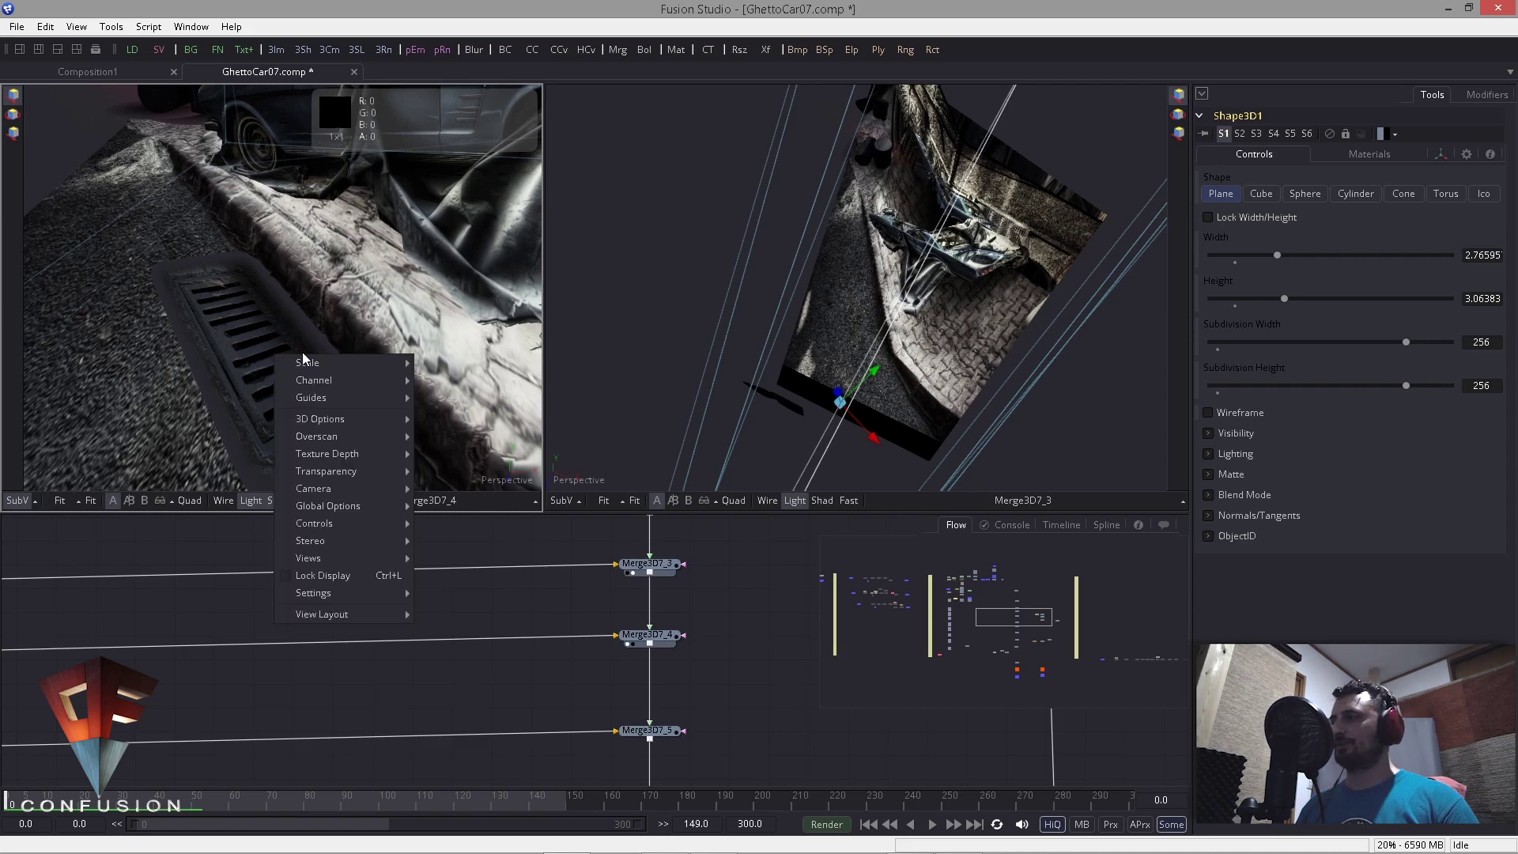
mouse_move(327, 472)
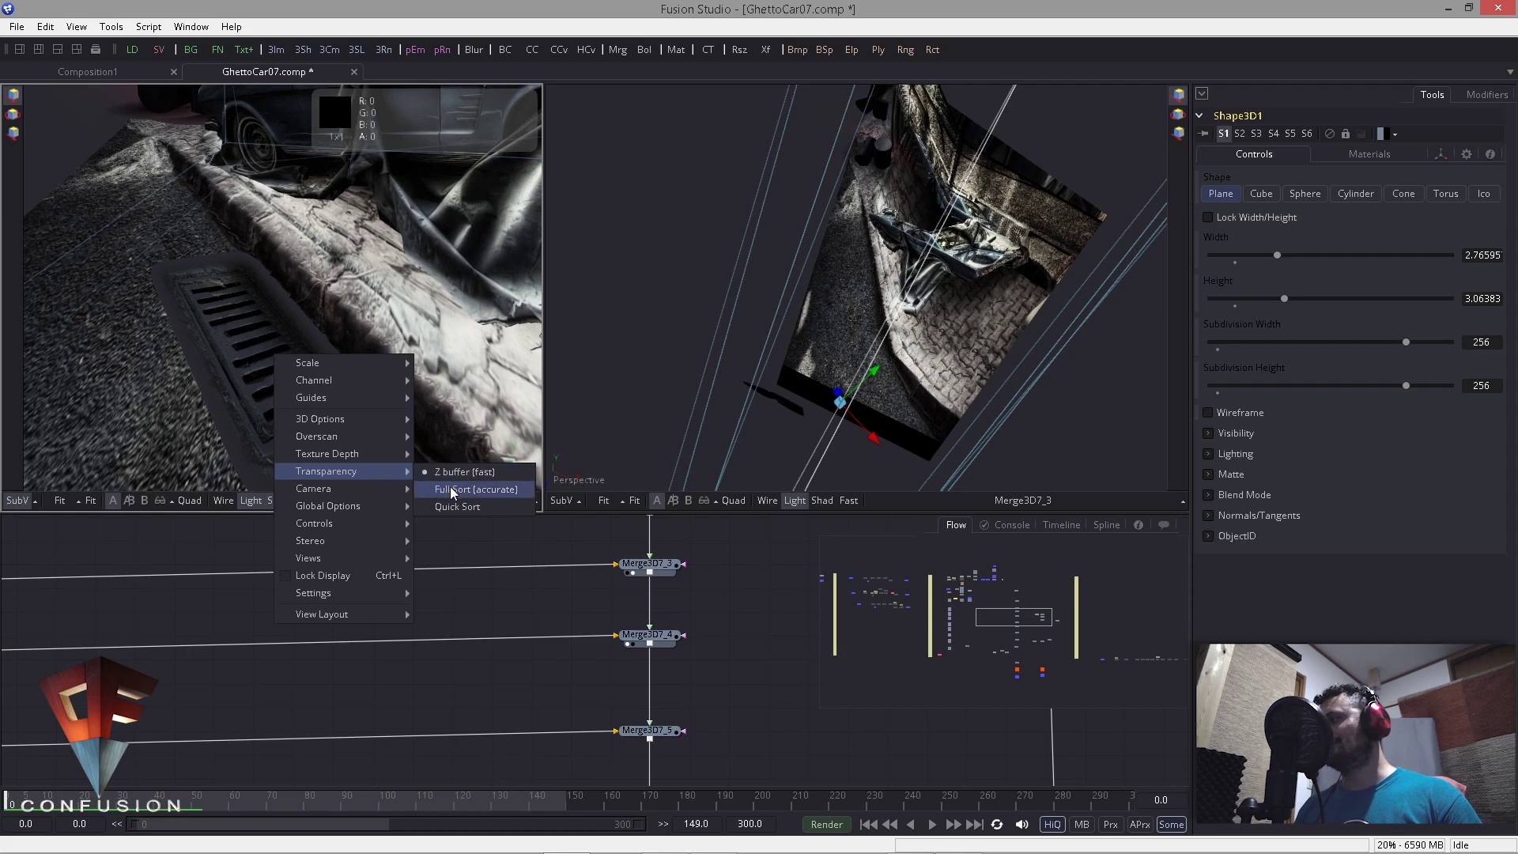
click(457, 507)
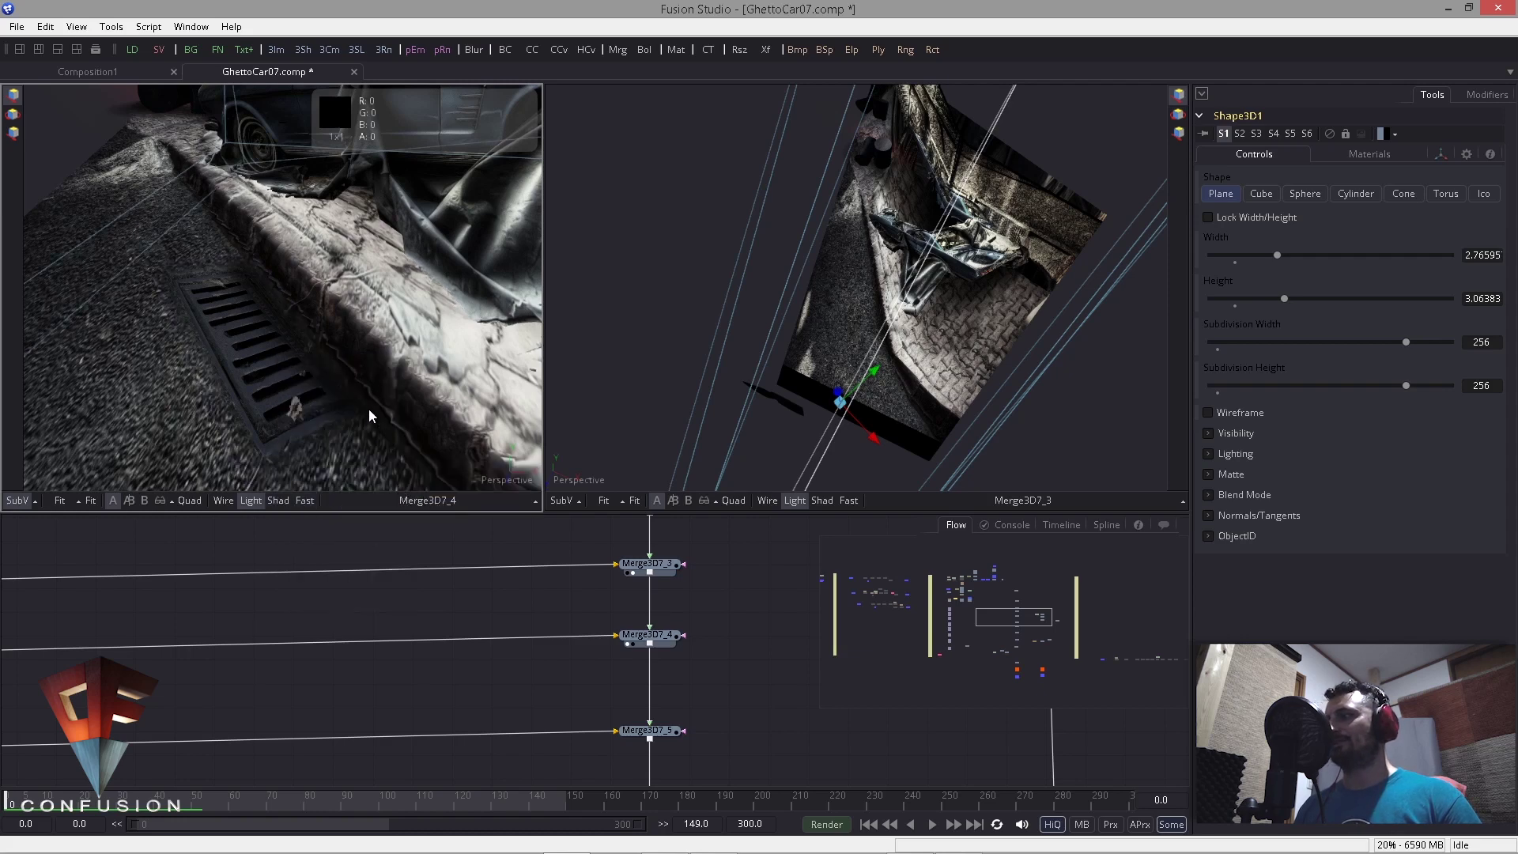
drag(297, 358, 225, 324)
drag(339, 393, 270, 327)
Step: Undo the last change in the flow
key(ctrl+z)
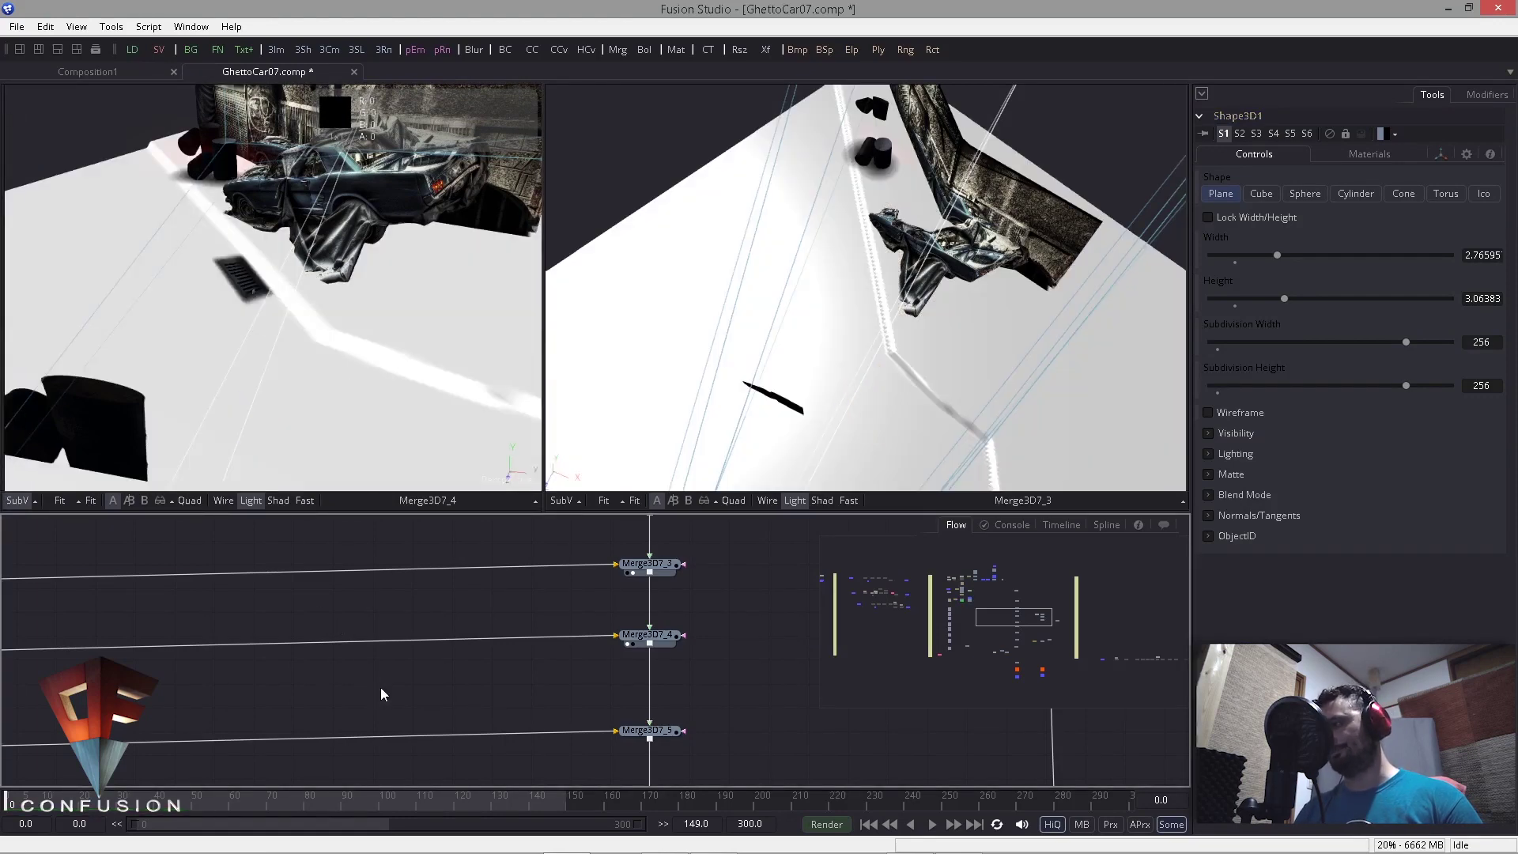
drag(278, 339, 356, 358)
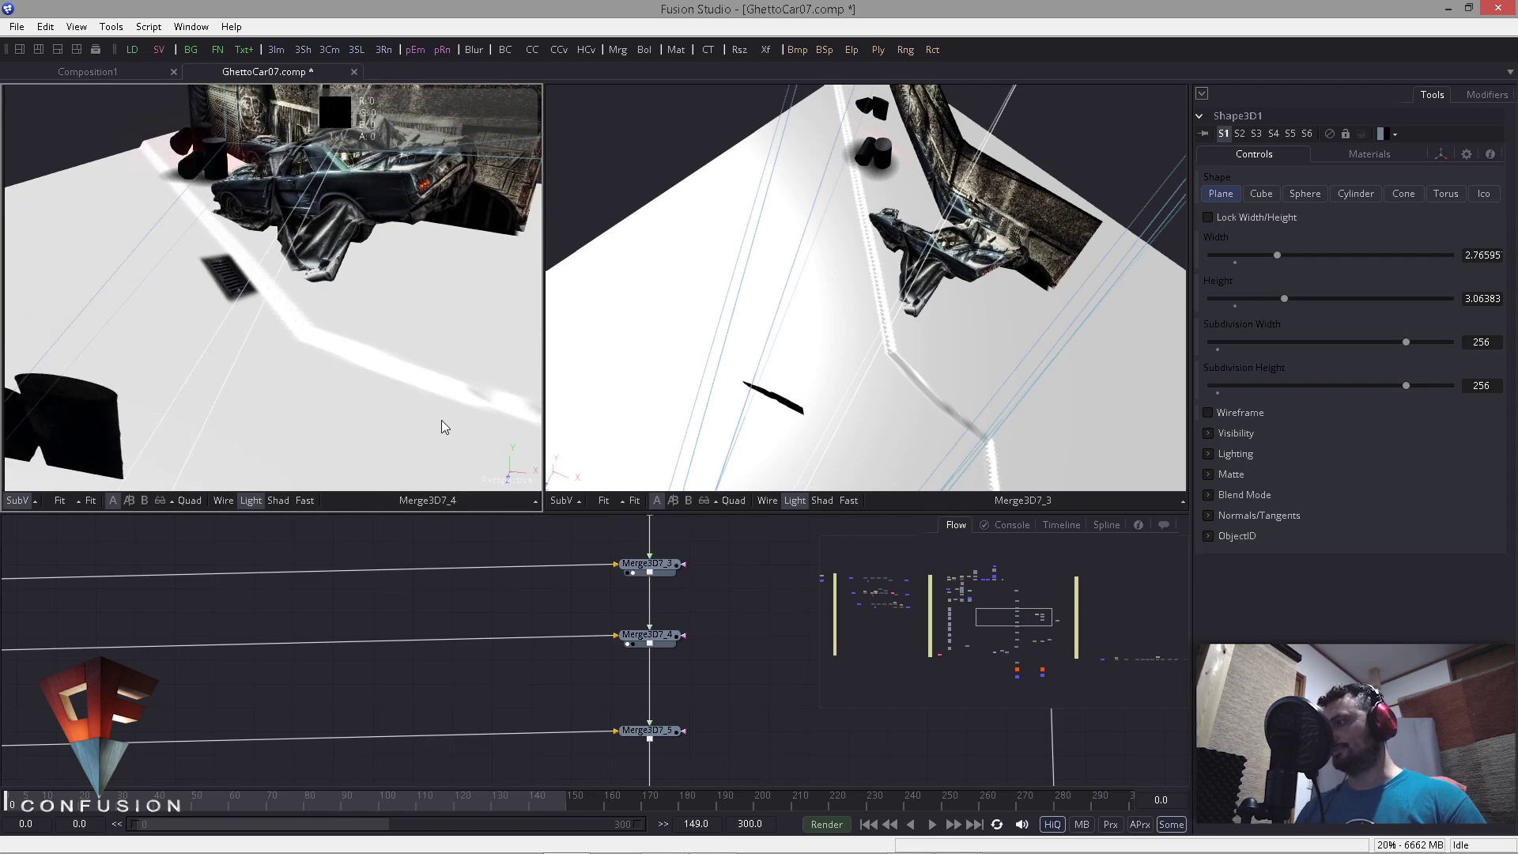
Step: Display Merge3D7 and Merge3D7_1 in turn to trace where the floor's texture is missing
drag(366, 644, 448, 676)
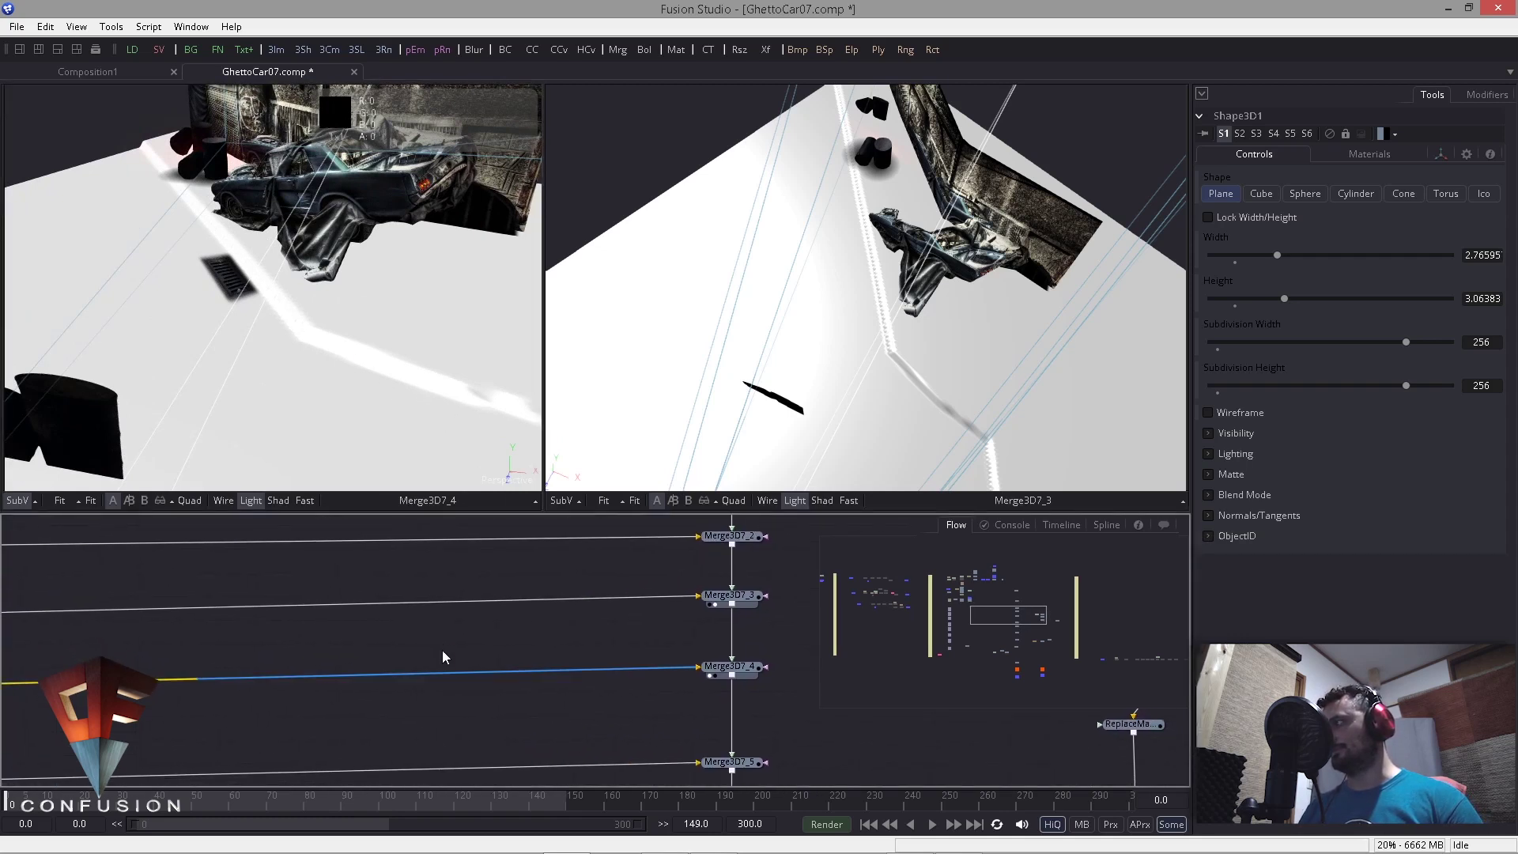
scroll(448, 646, down, 3)
drag(270, 621, 268, 732)
drag(424, 637, 432, 644)
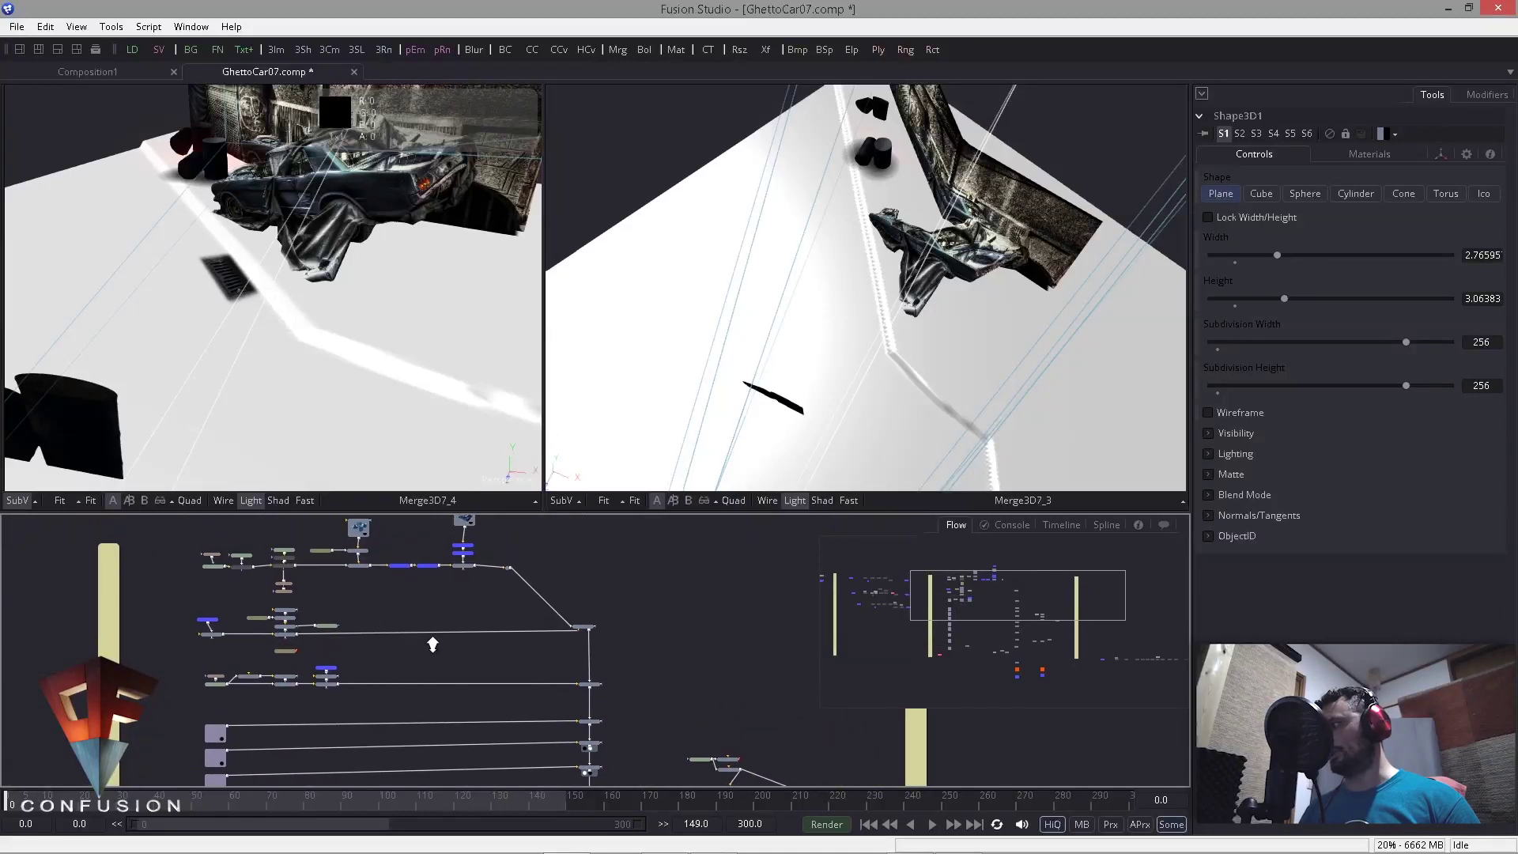
scroll(491, 609, up, 2)
drag(733, 625, 364, 300)
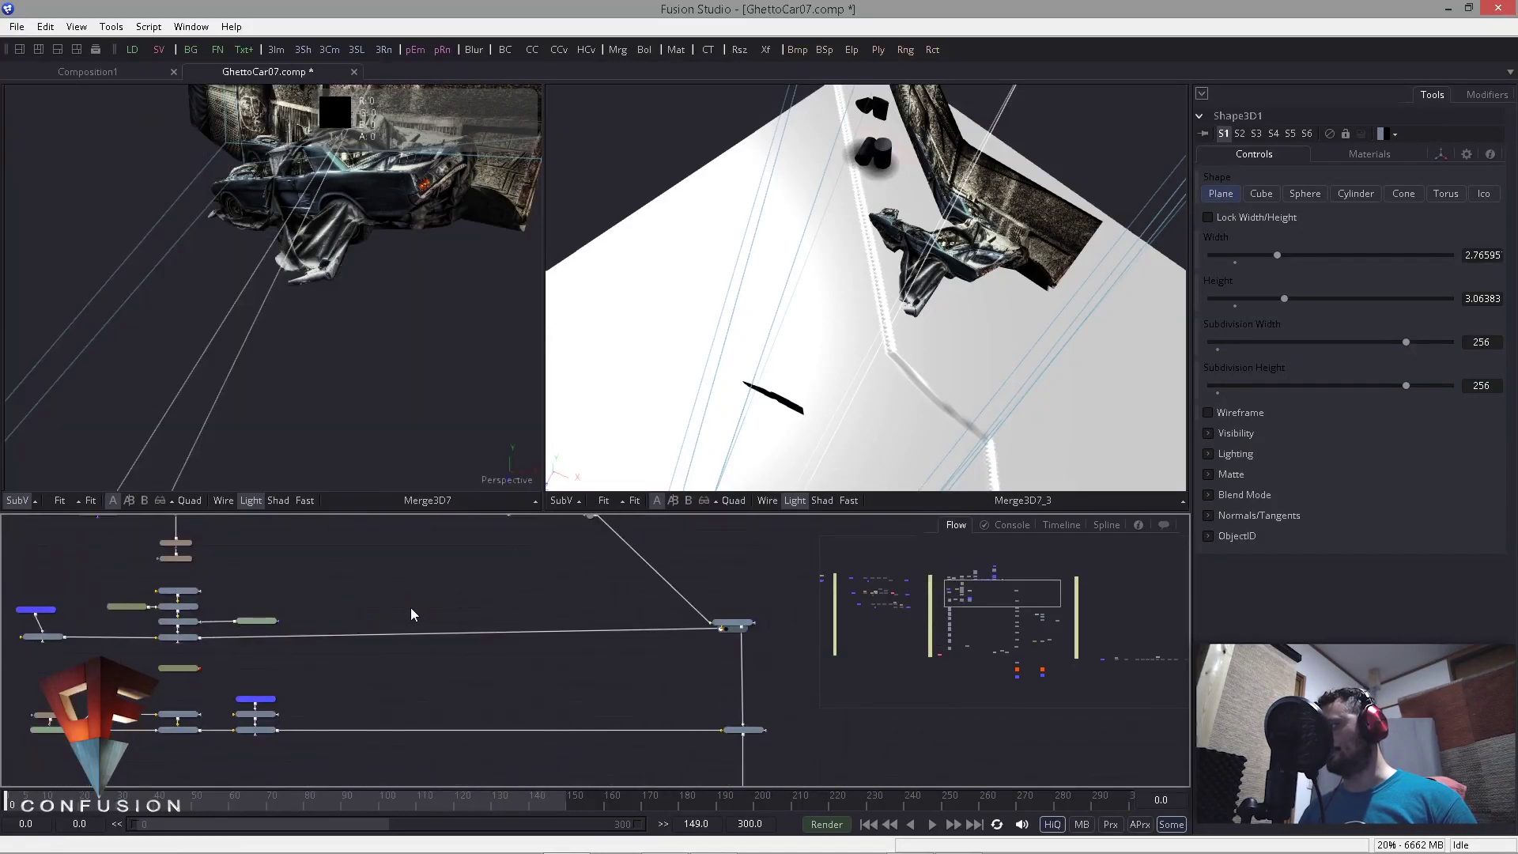
drag(743, 730, 403, 482)
drag(486, 651, 664, 617)
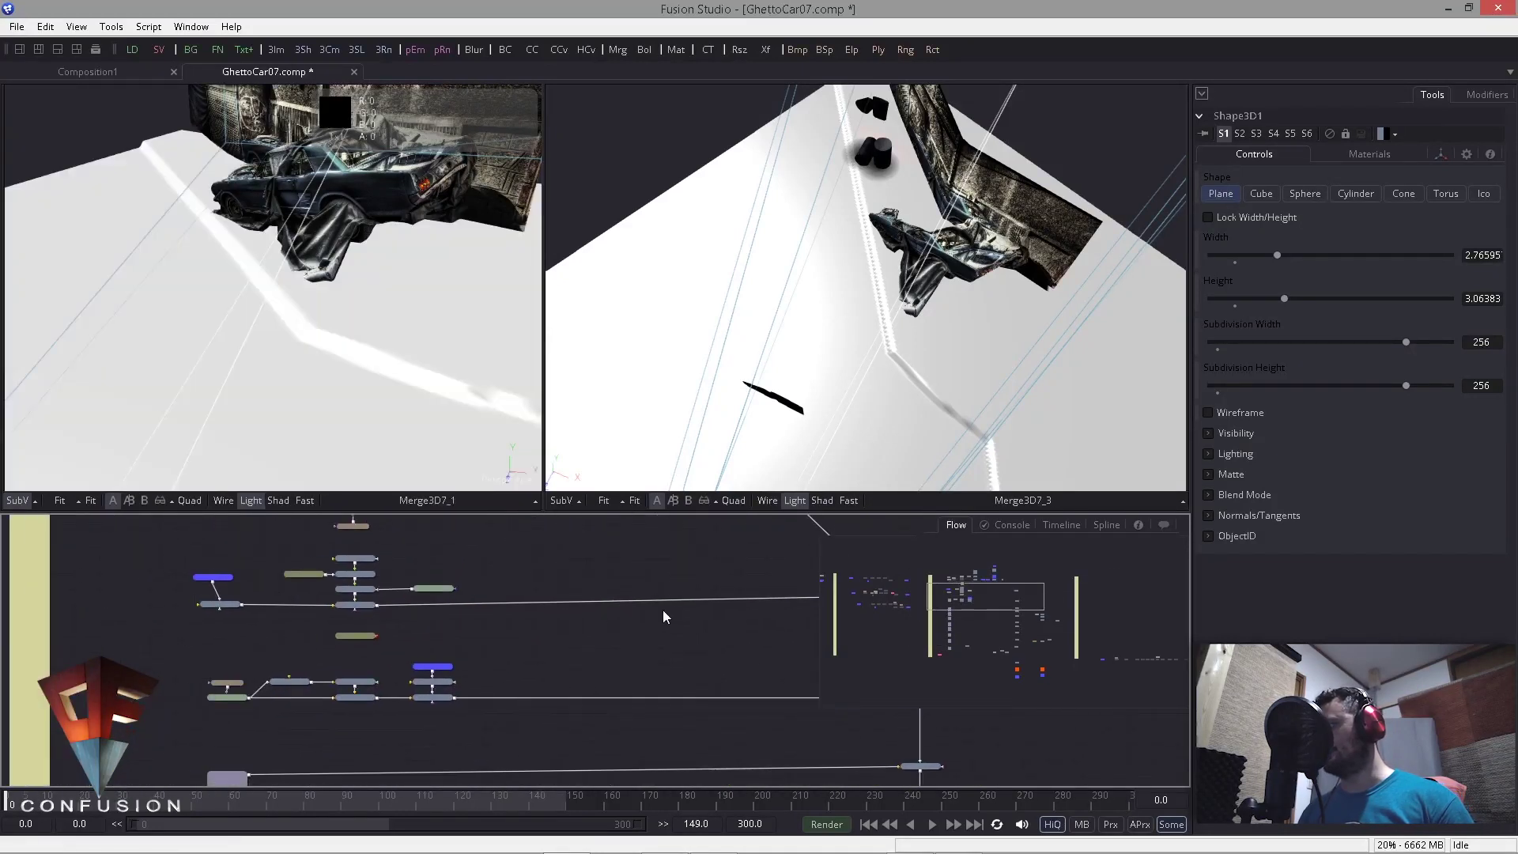
Step: Reconnect Catcher1 to the floor's ReplaceMaterial node and move Catcher1 closer to it
scroll(545, 675, up, 1)
scroll(545, 673, up, 1)
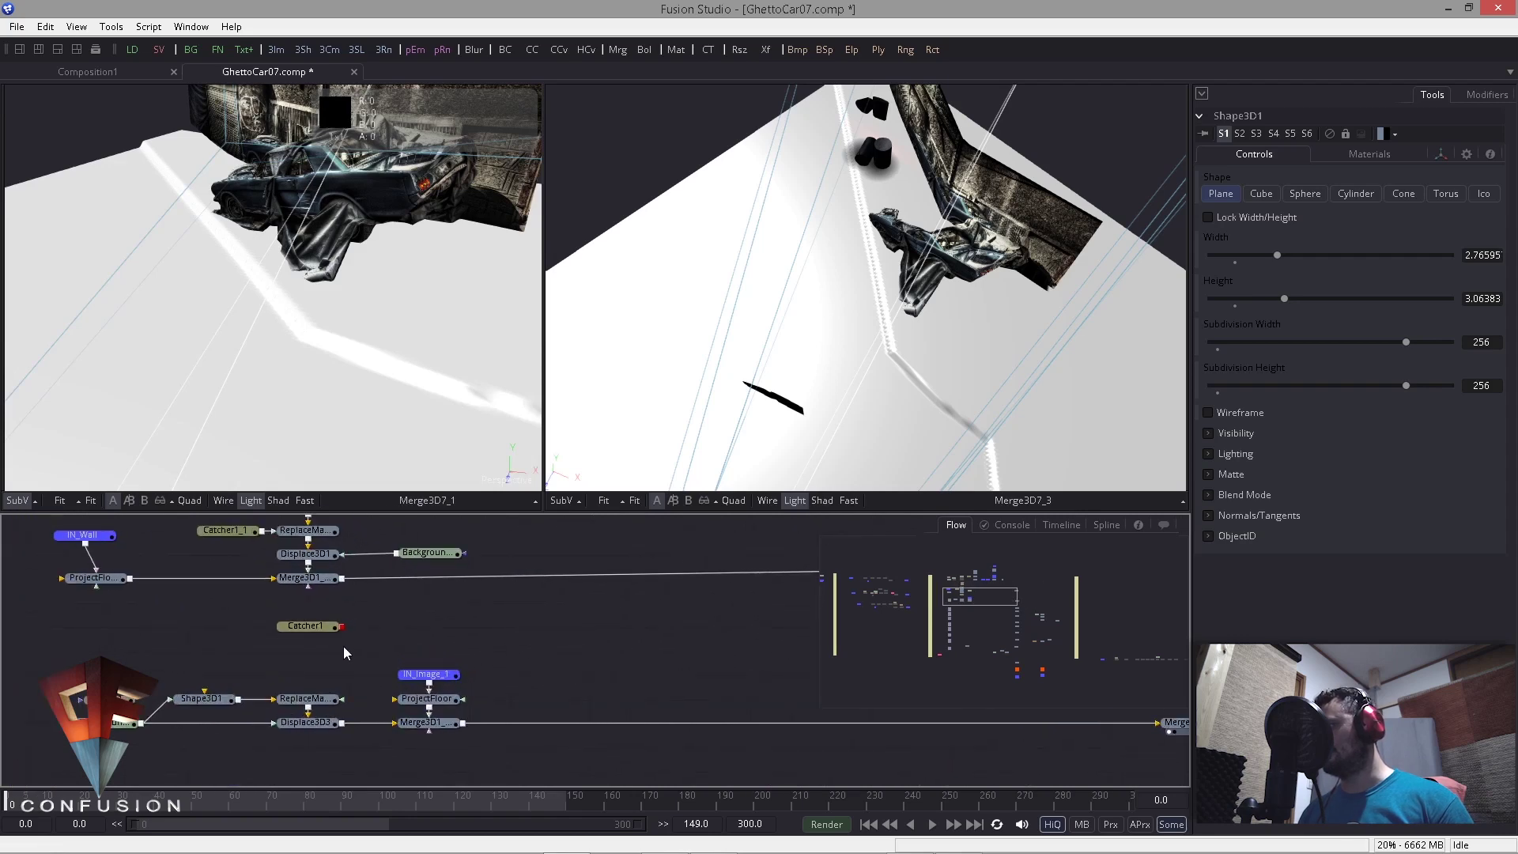
drag(338, 627, 311, 710)
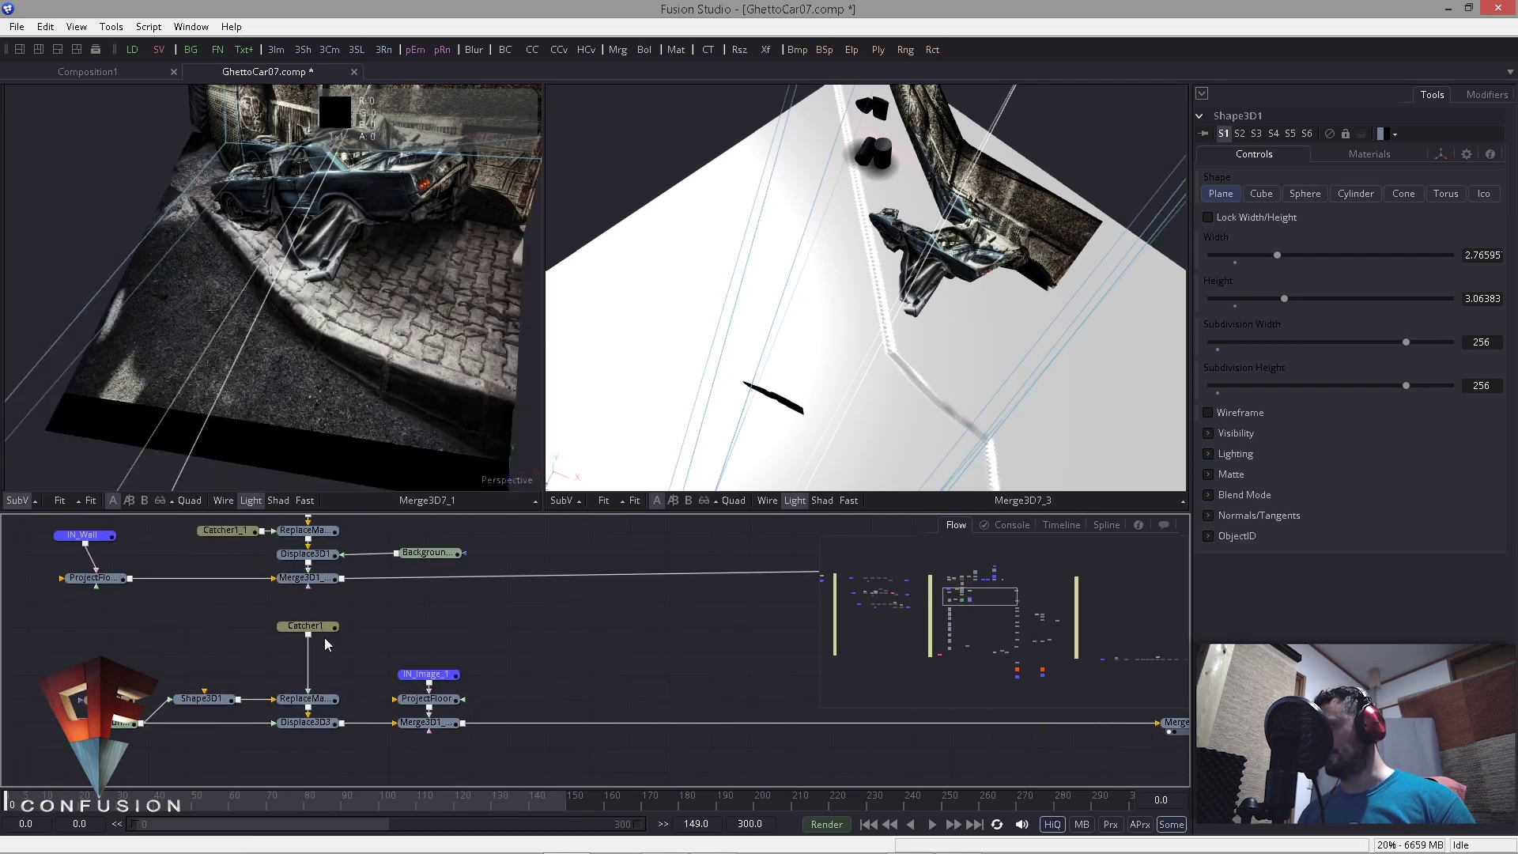
drag(320, 626, 320, 662)
Step: Display Merge3D7_3 and Merge3D7_4 in turn and inspect the drain grate on the textured road
scroll(504, 616, down, 3)
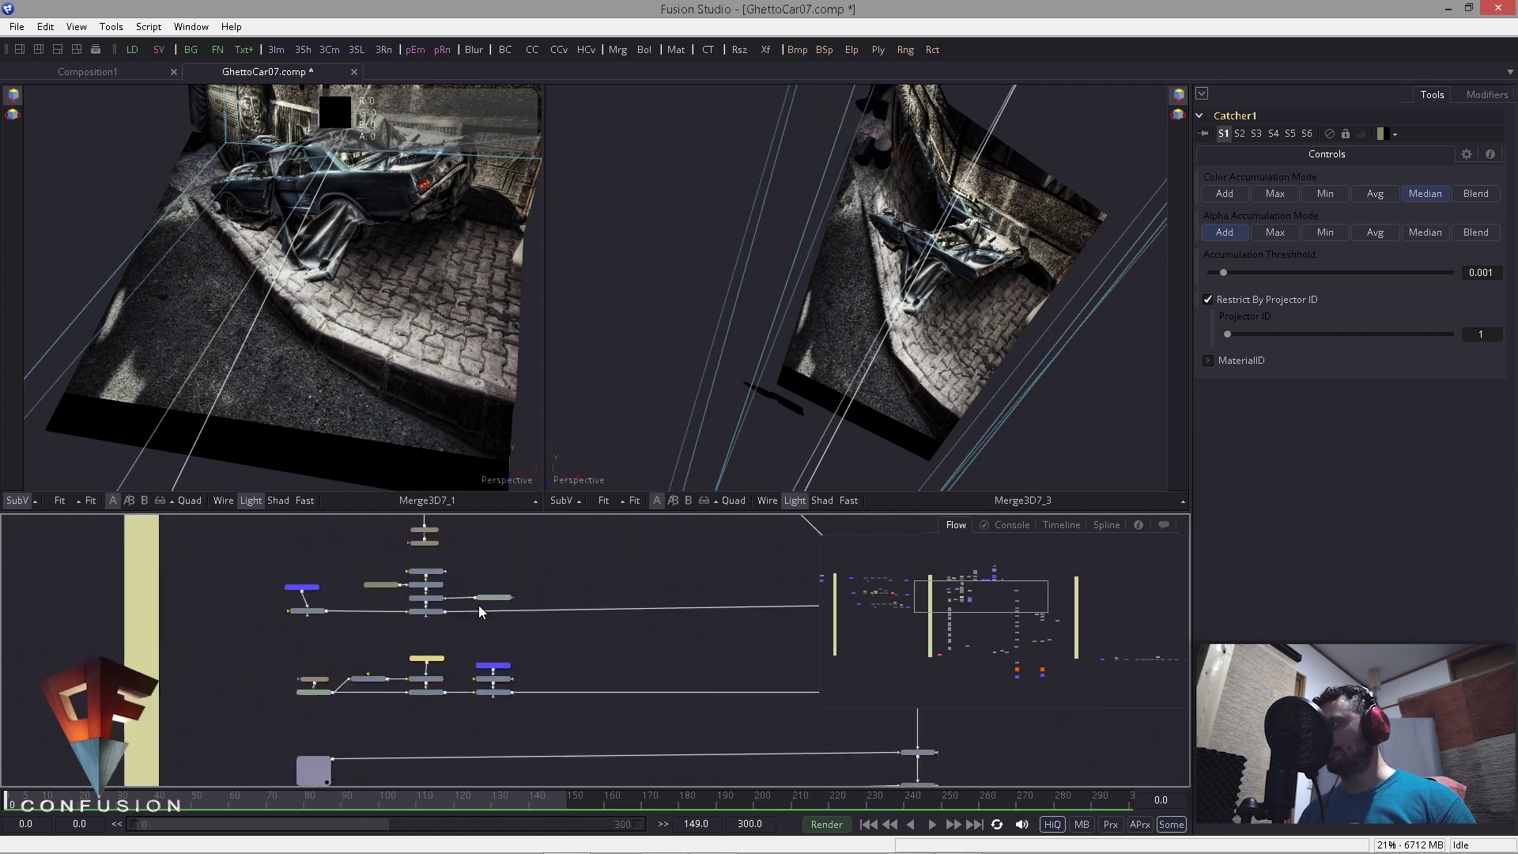
drag(755, 778, 340, 539)
scroll(447, 583, up, 4)
drag(605, 593, 547, 672)
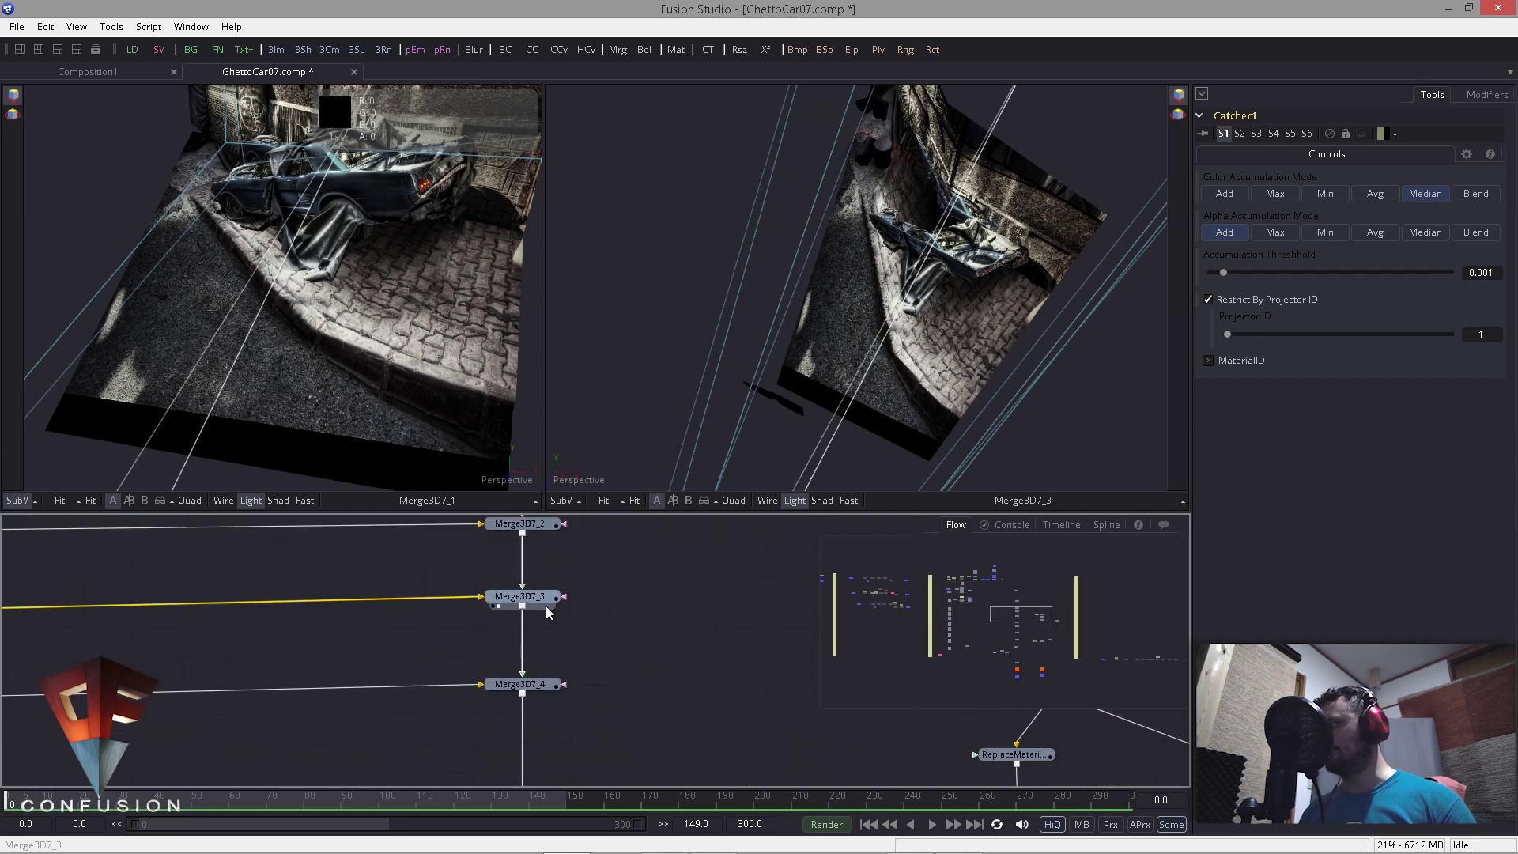
drag(542, 599, 371, 354)
drag(528, 682, 317, 443)
drag(554, 703, 516, 621)
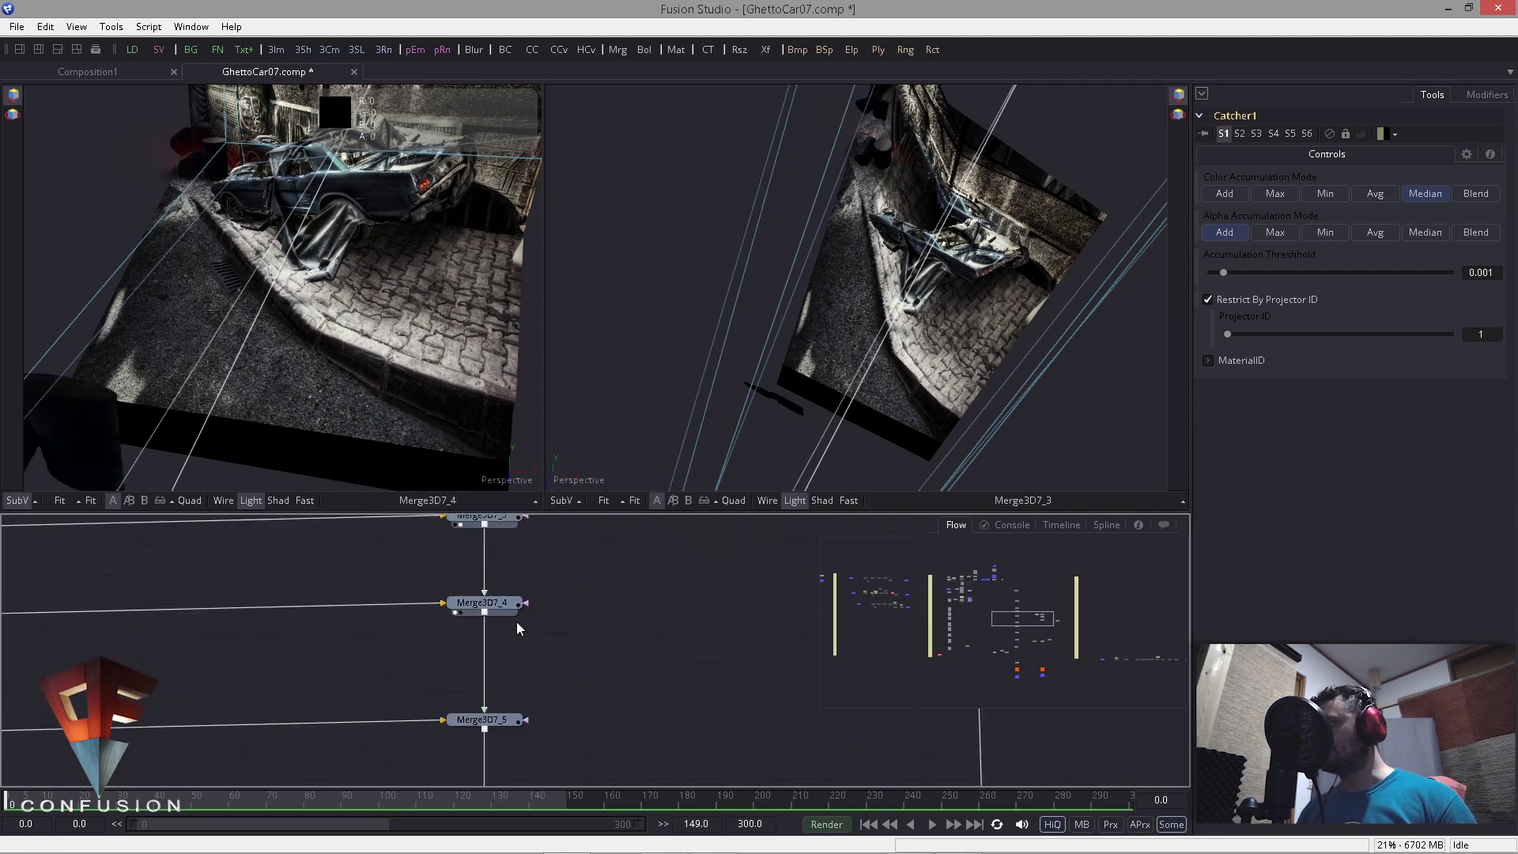
drag(400, 336, 267, 326)
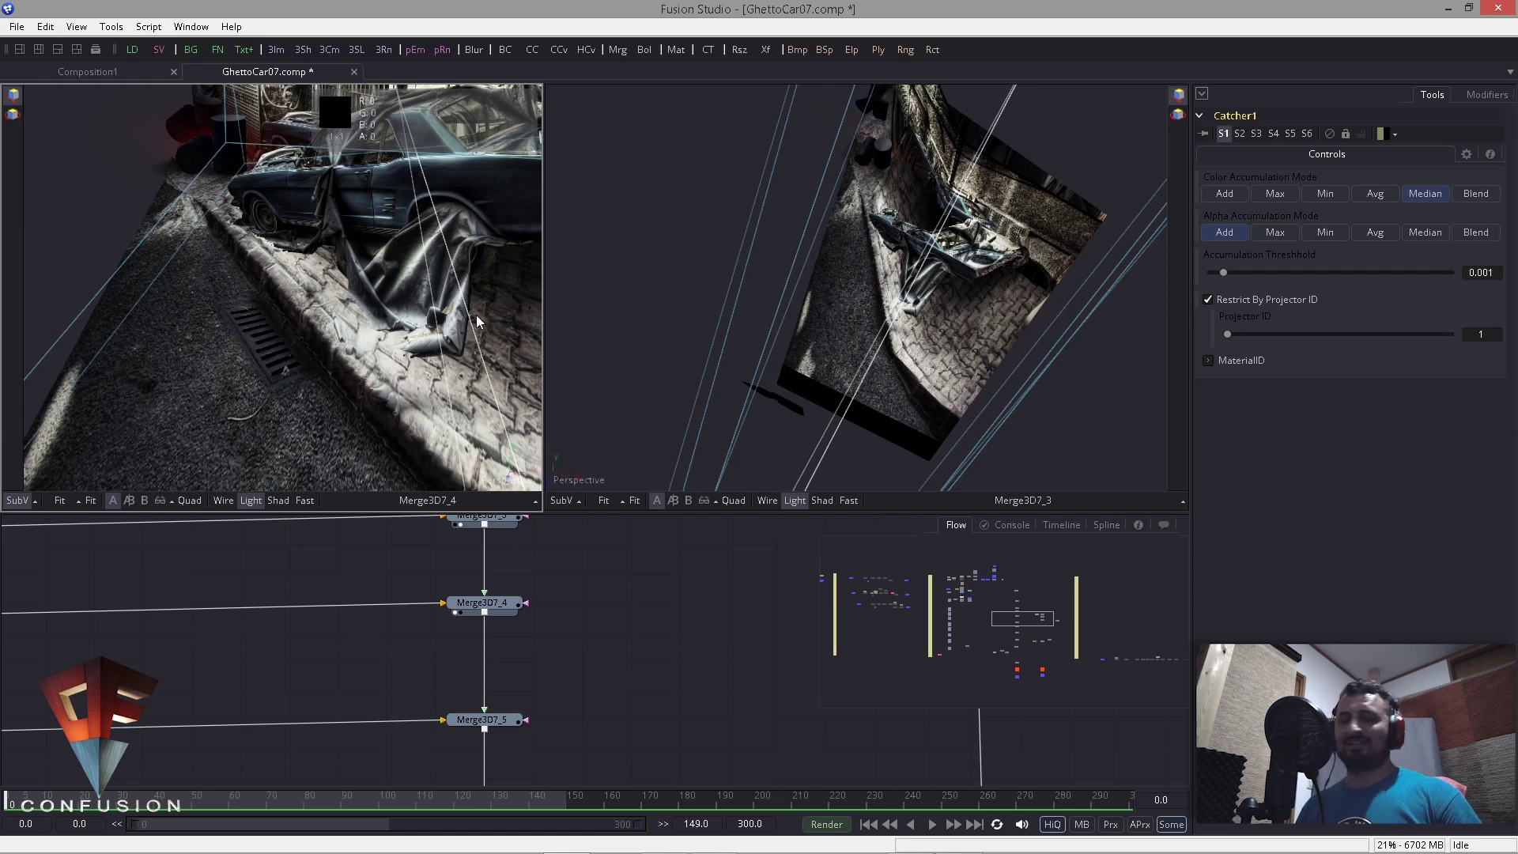
Step: Set the transparency sorting of the view showing Merge3D7_4 to Z buffer (fast) and inspect the drain grate
right_click(281, 352)
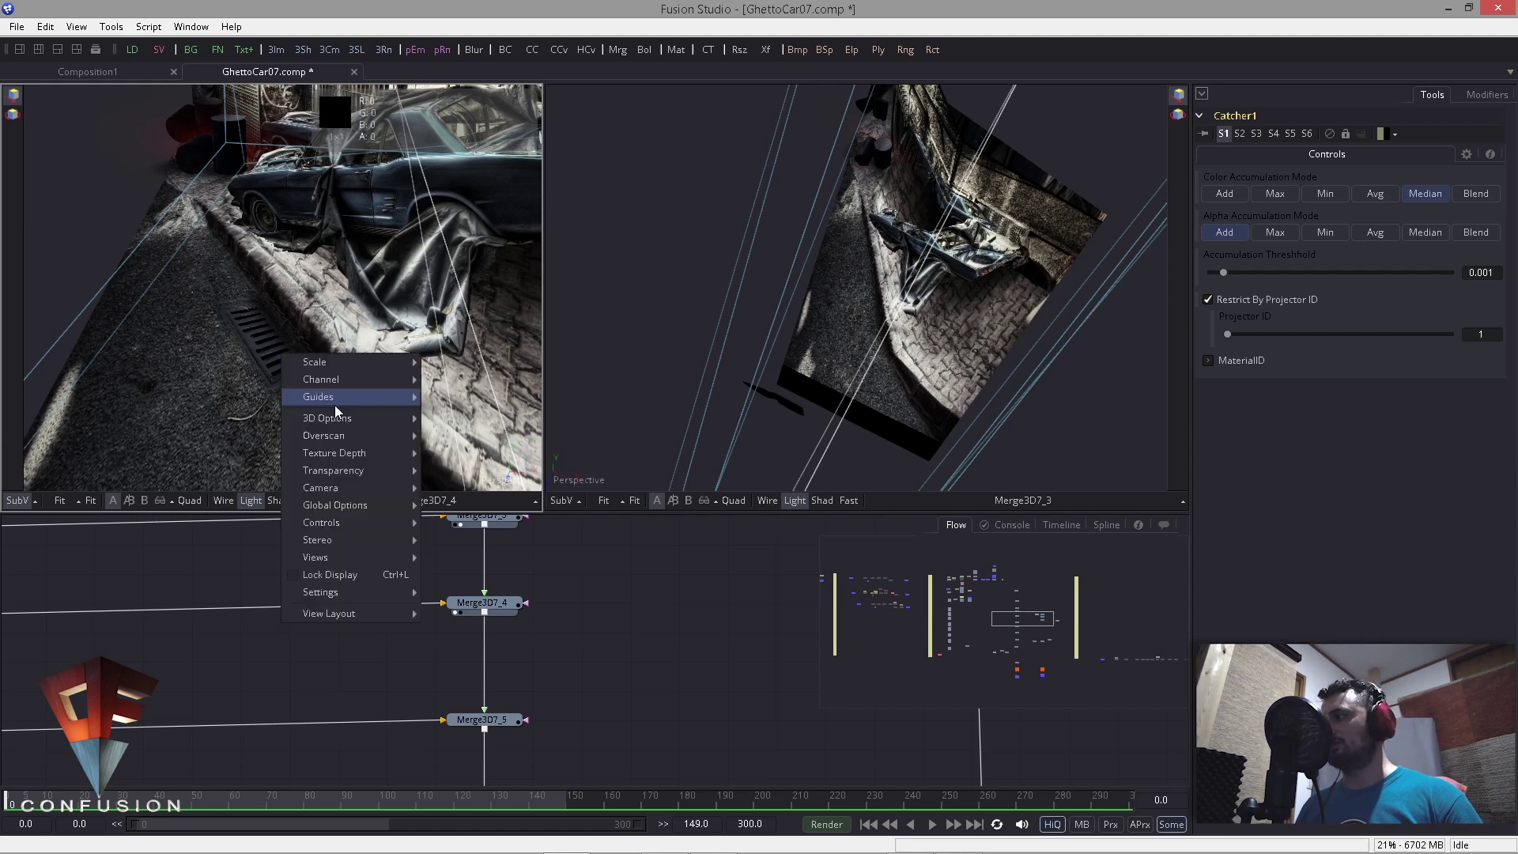
mouse_move(339, 473)
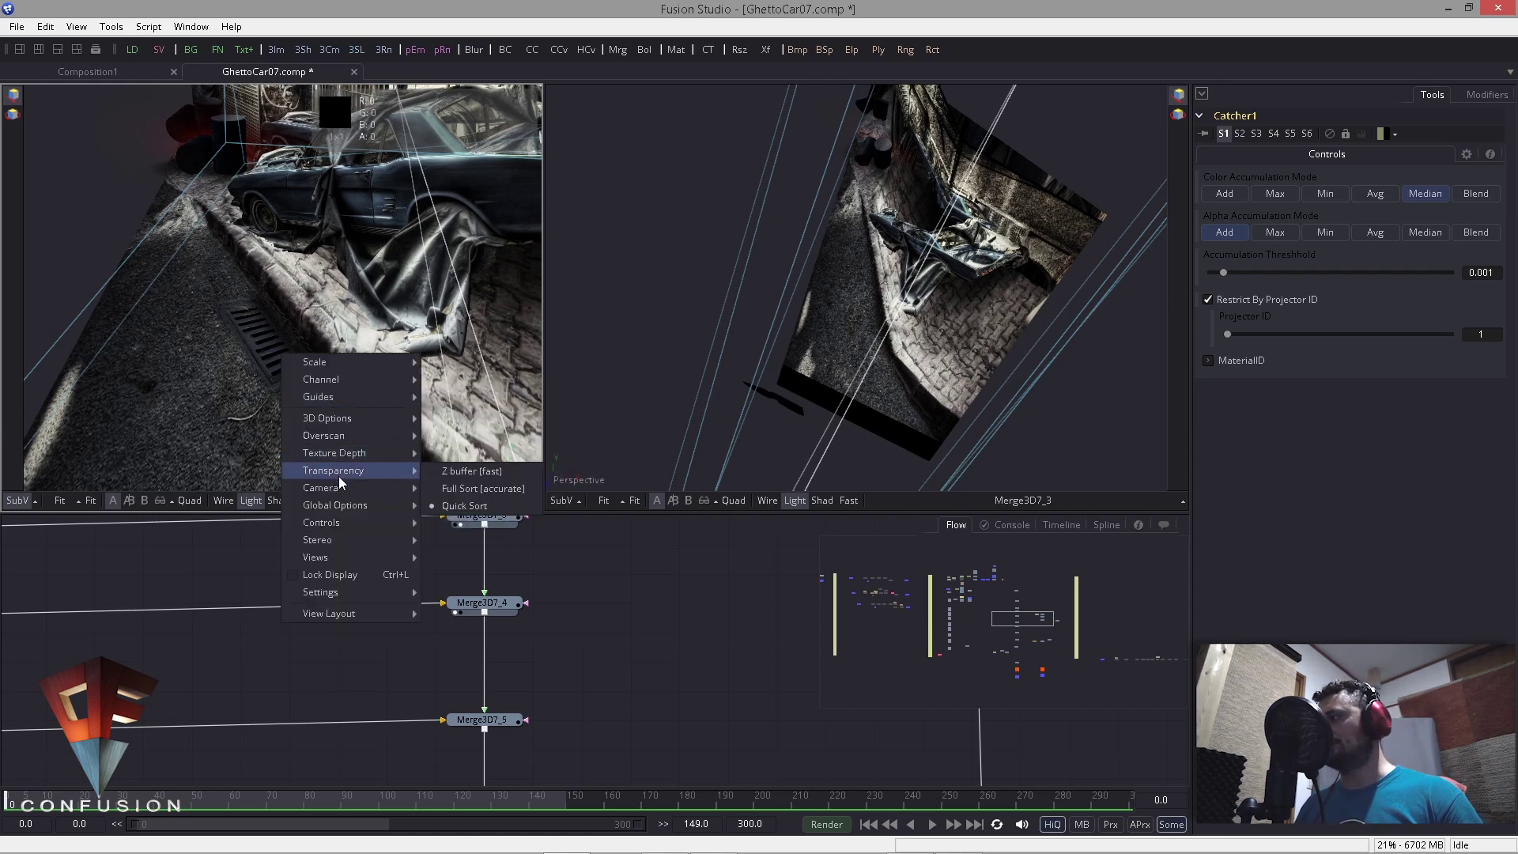
click(457, 472)
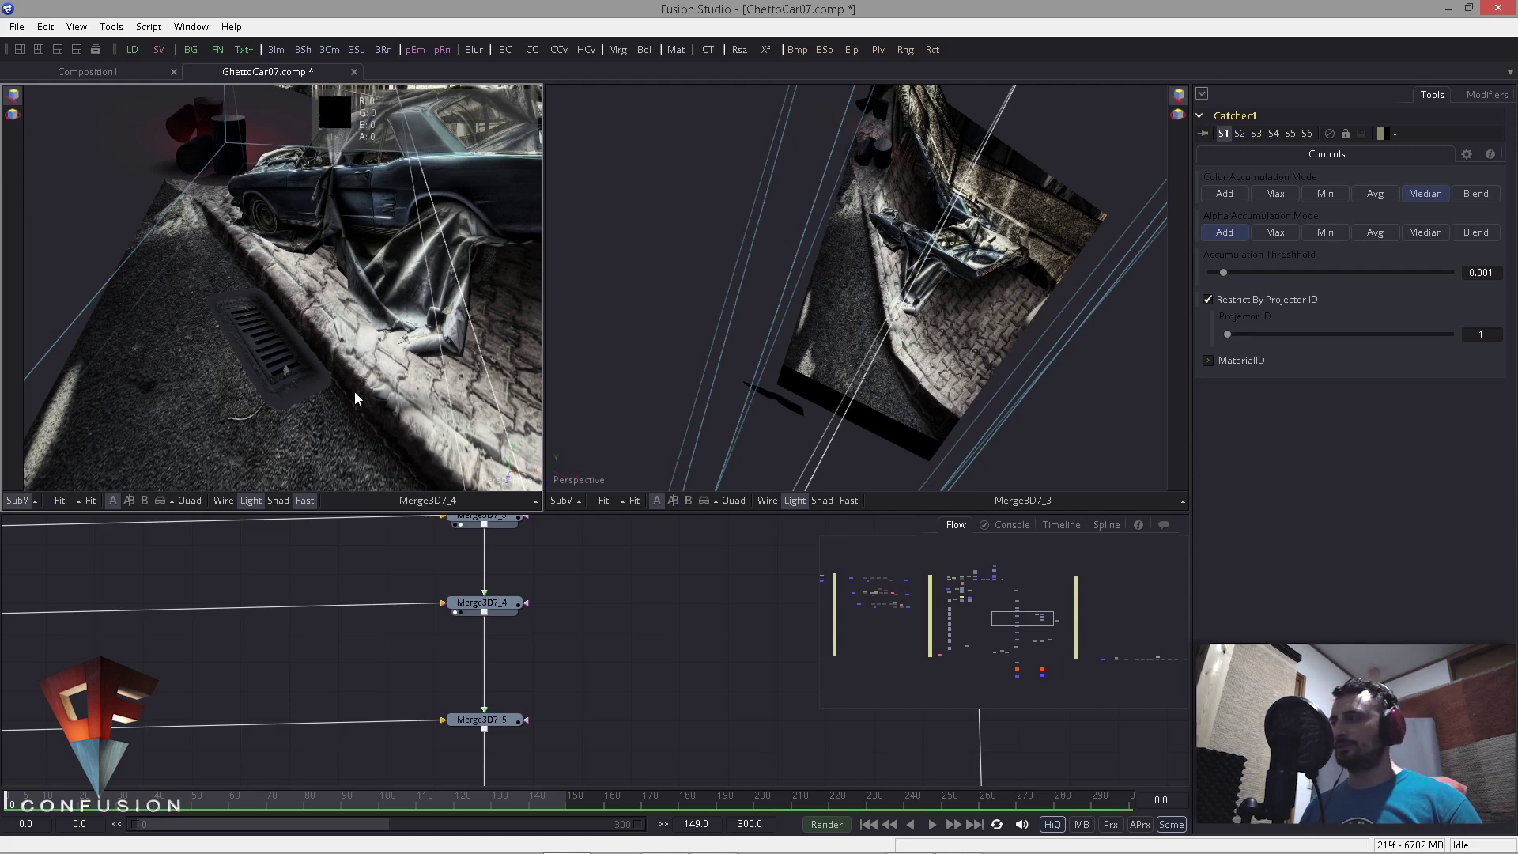
drag(354, 391, 268, 372)
Step: Display Merge3D7_5 and inspect the newspaper prop beside the rear of the car
drag(190, 407, 308, 558)
drag(411, 681, 378, 579)
key(1)
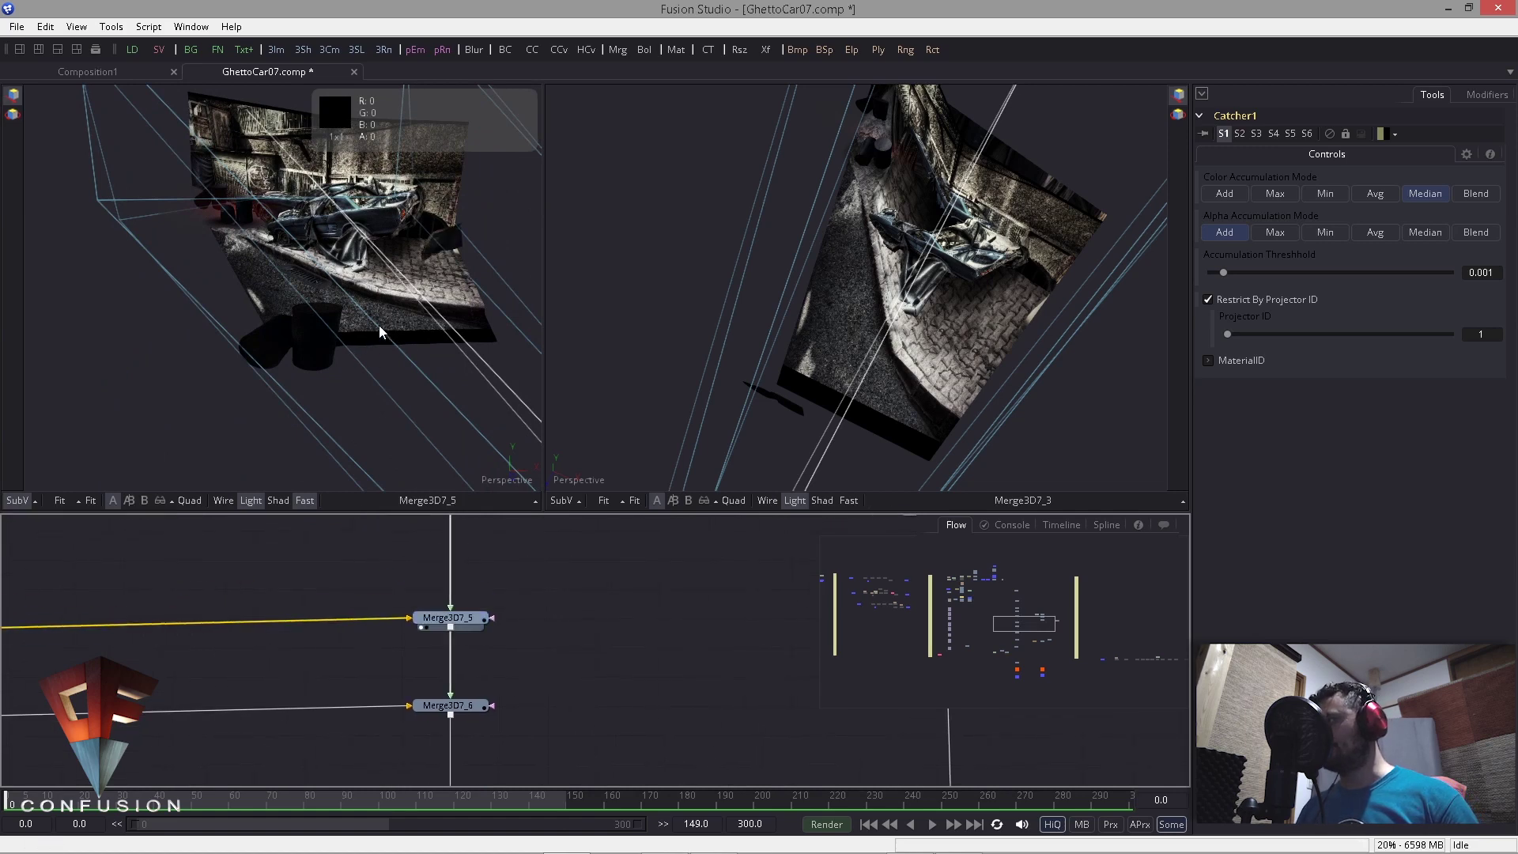
drag(379, 326, 305, 399)
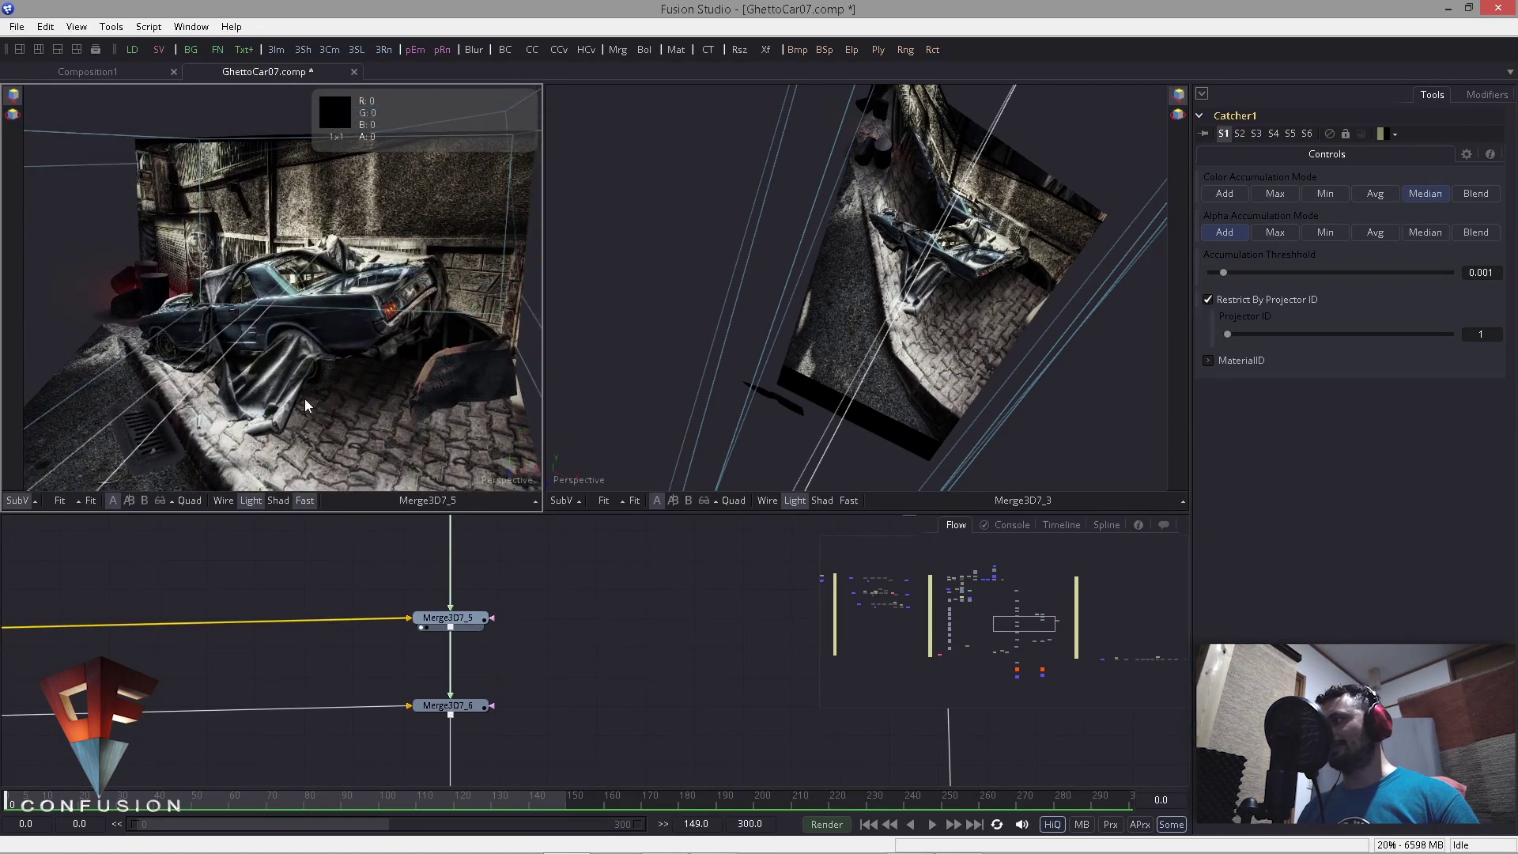
drag(87, 457, 237, 316)
Step: Open the Newspaper group in the flow and display its wallpaper image loader in the second viewer
drag(223, 655, 811, 655)
scroll(381, 624, up, 2)
drag(79, 641, 458, 542)
click(385, 667)
scroll(300, 690, down, 3)
drag(301, 689, 507, 630)
scroll(507, 630, up, 1)
drag(421, 681, 907, 298)
key(2)
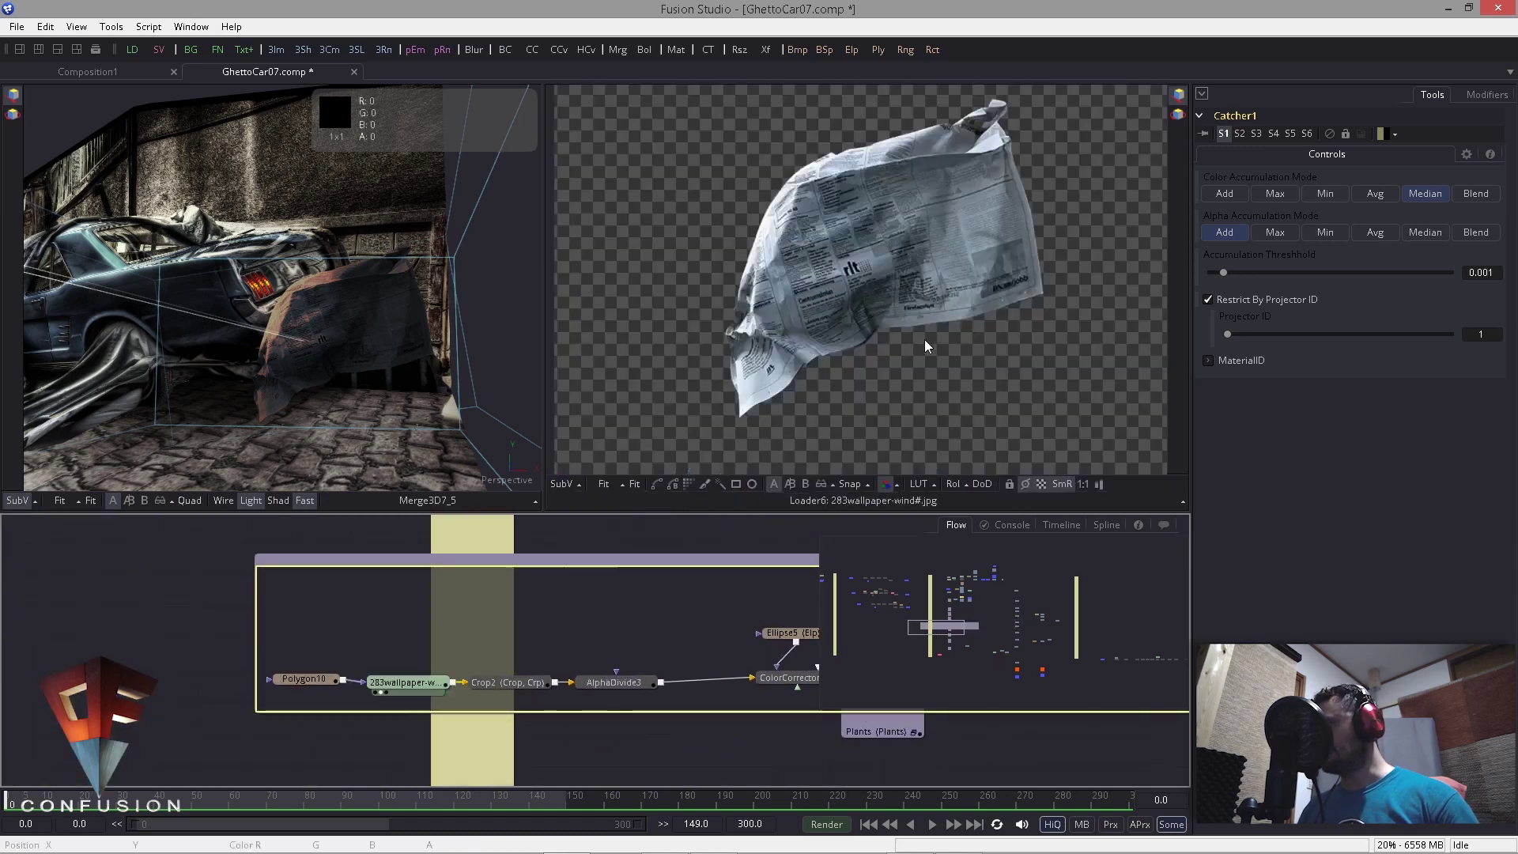
Step: Display Crop2, AlphaDivide3 and ColorCorrector10 in turn to examine how the newspaper is cropped and graded
click(510, 681)
drag(509, 682, 704, 347)
drag(613, 682, 734, 429)
drag(472, 650, 357, 633)
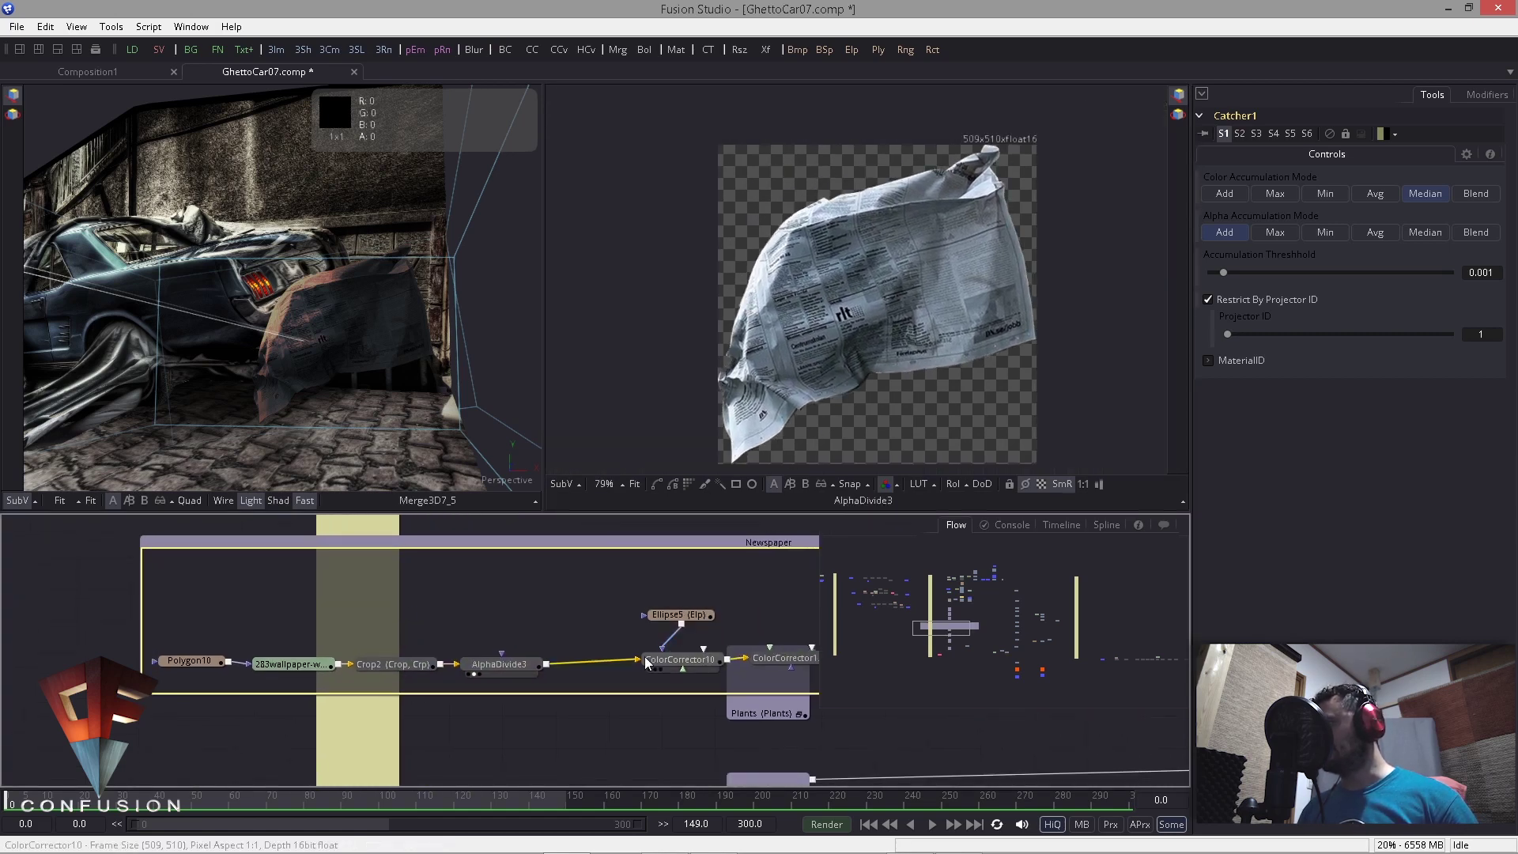
drag(667, 658, 759, 431)
drag(476, 695, 286, 698)
Step: Move Ellipse5 and ColorCorrector10 closer to AlphaDivide3 and display ColorCorrector10_1
drag(454, 602, 506, 668)
drag(494, 664, 443, 664)
drag(593, 663, 688, 451)
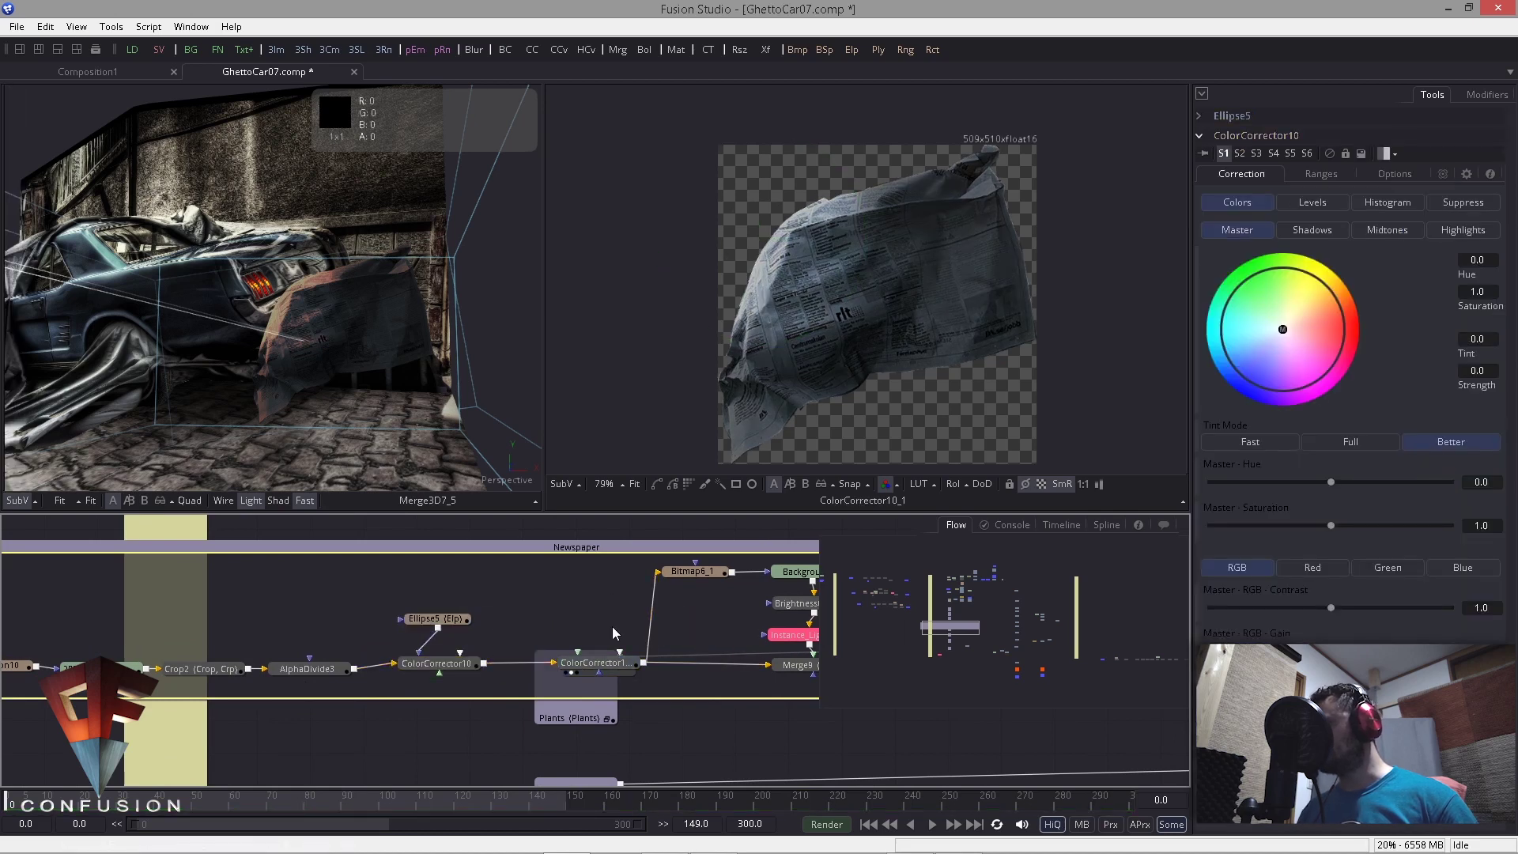
Step: Display Bitmap6_1 and Instance_LightGainSin_1 in turn and examine the latter's Gain expression in its controls
drag(721, 534, 624, 532)
drag(723, 571, 782, 381)
drag(647, 630, 817, 397)
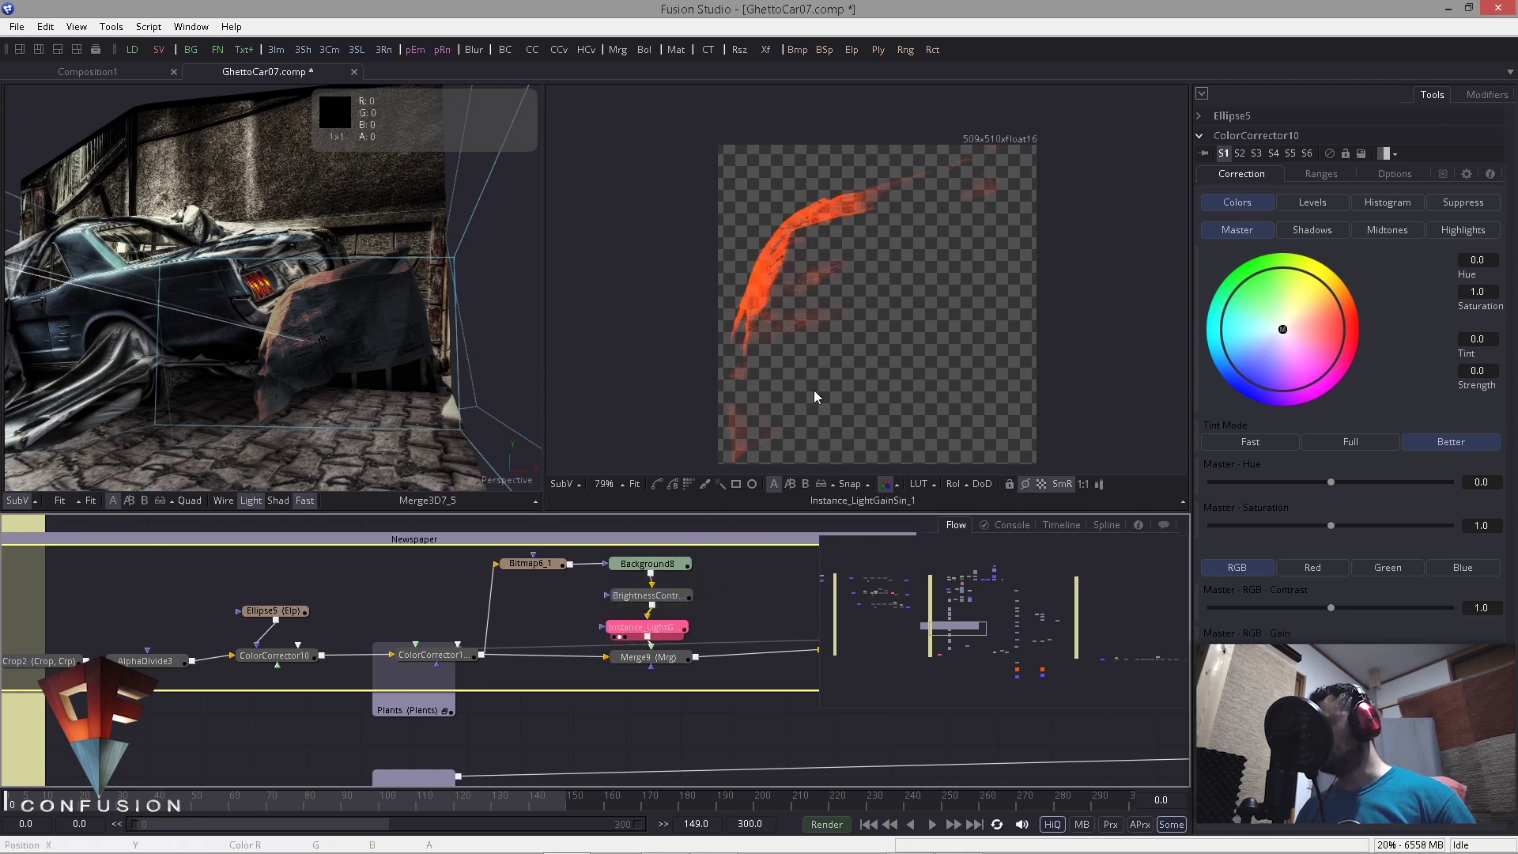
drag(677, 662, 598, 655)
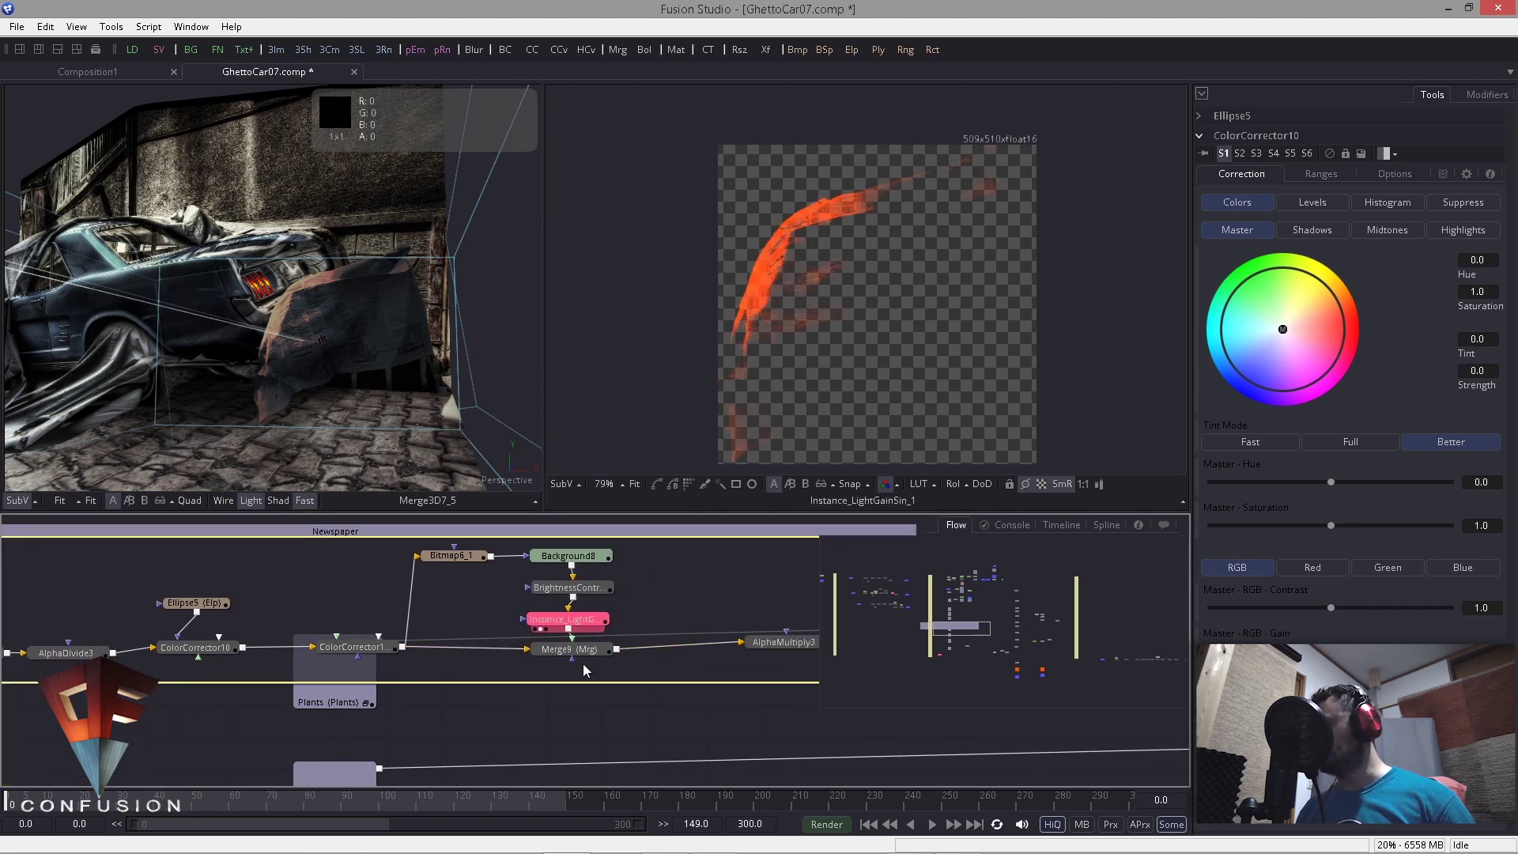
click(580, 627)
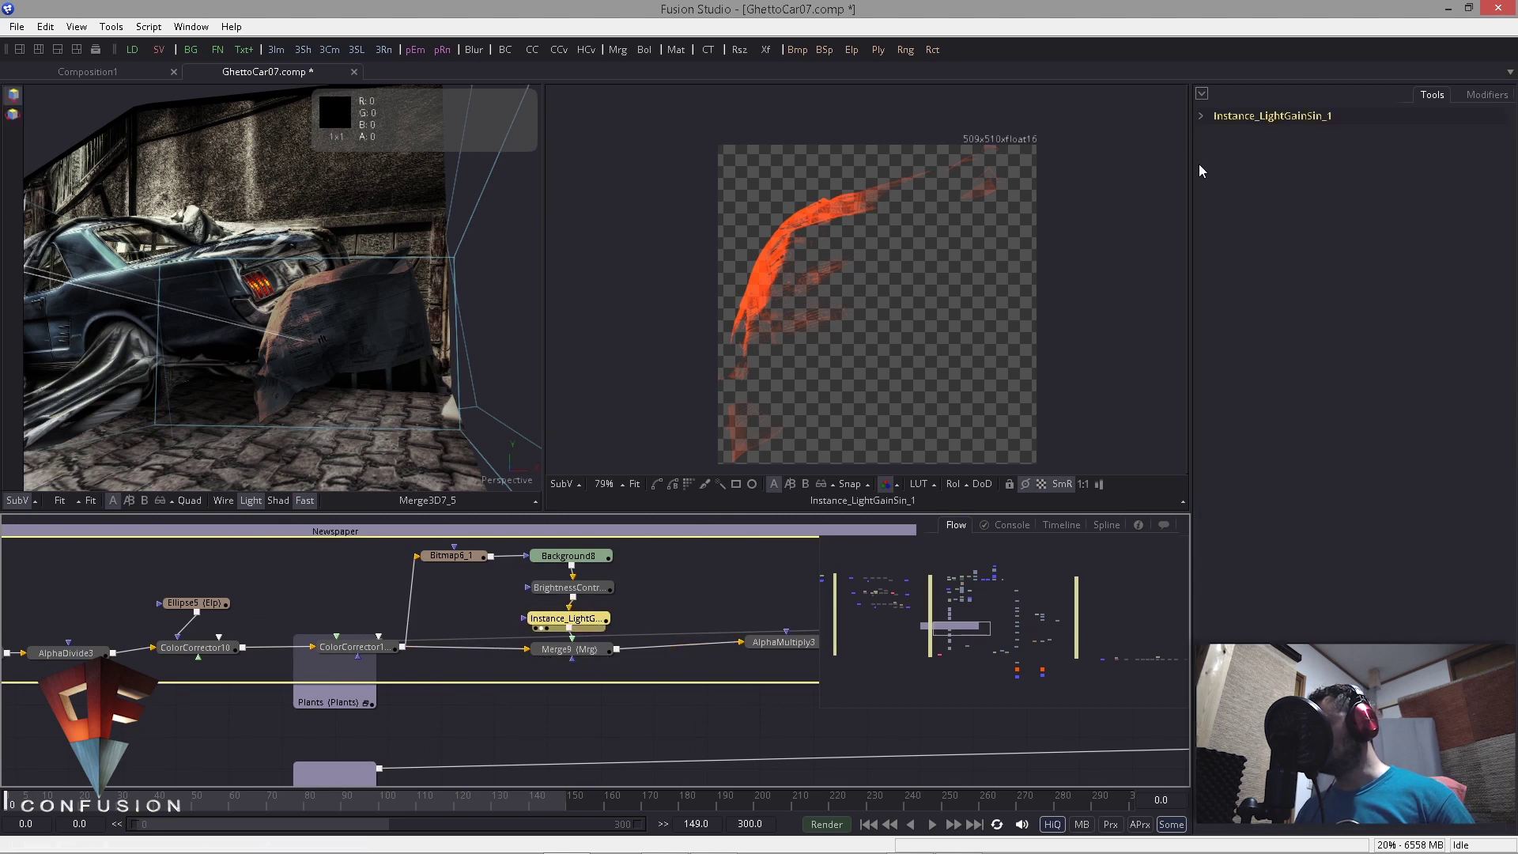
click(1203, 116)
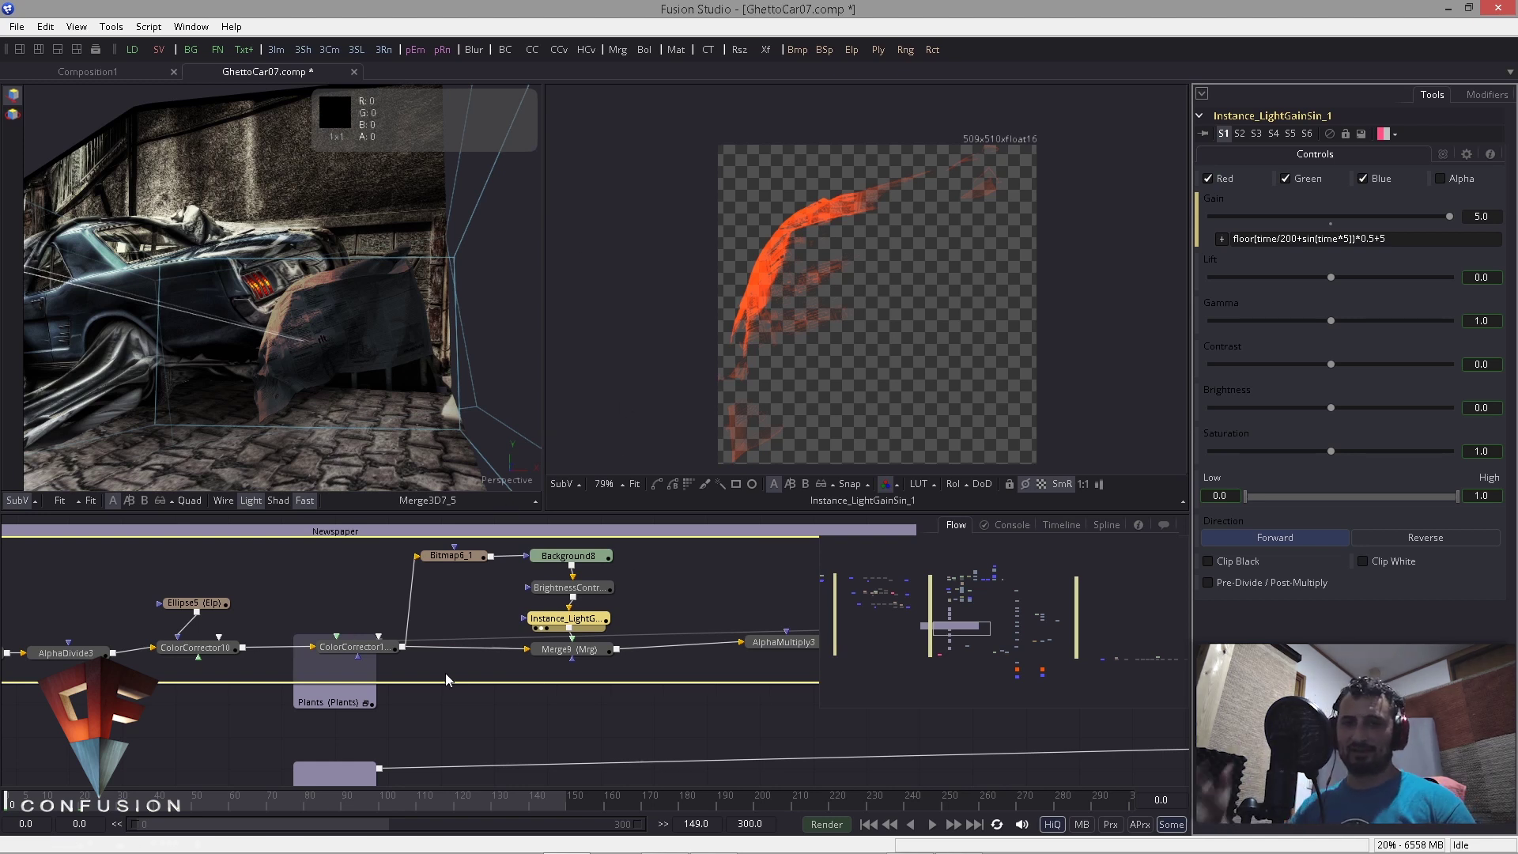
Step: Display Merge9 and AlphaMultiply3 in turn, select the newspaper's image plane and collapse the Newspaper group
drag(560, 656, 840, 265)
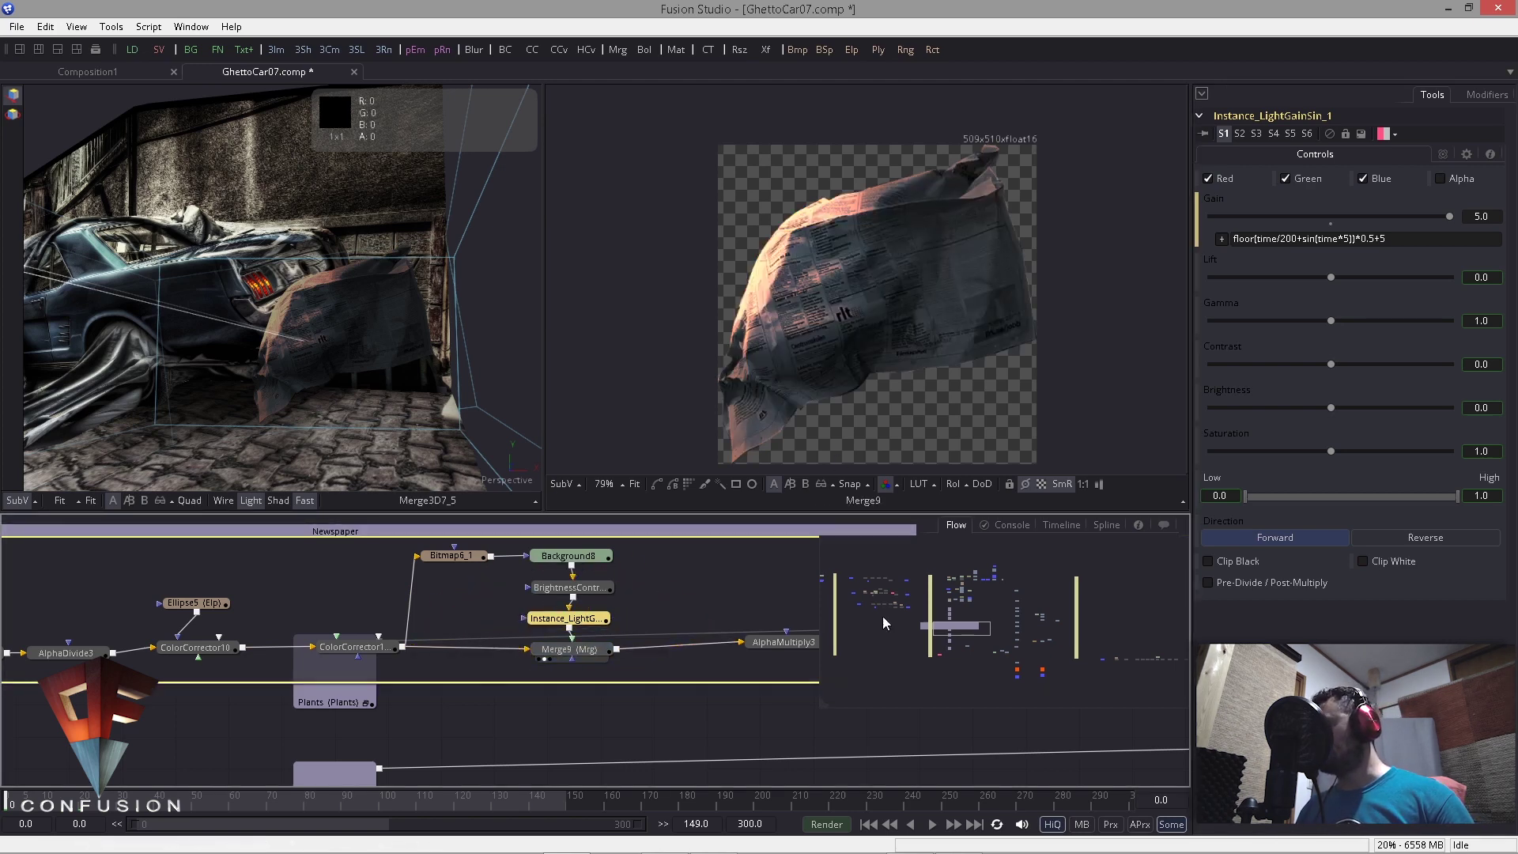
drag(799, 635, 904, 378)
drag(735, 622, 538, 618)
click(547, 648)
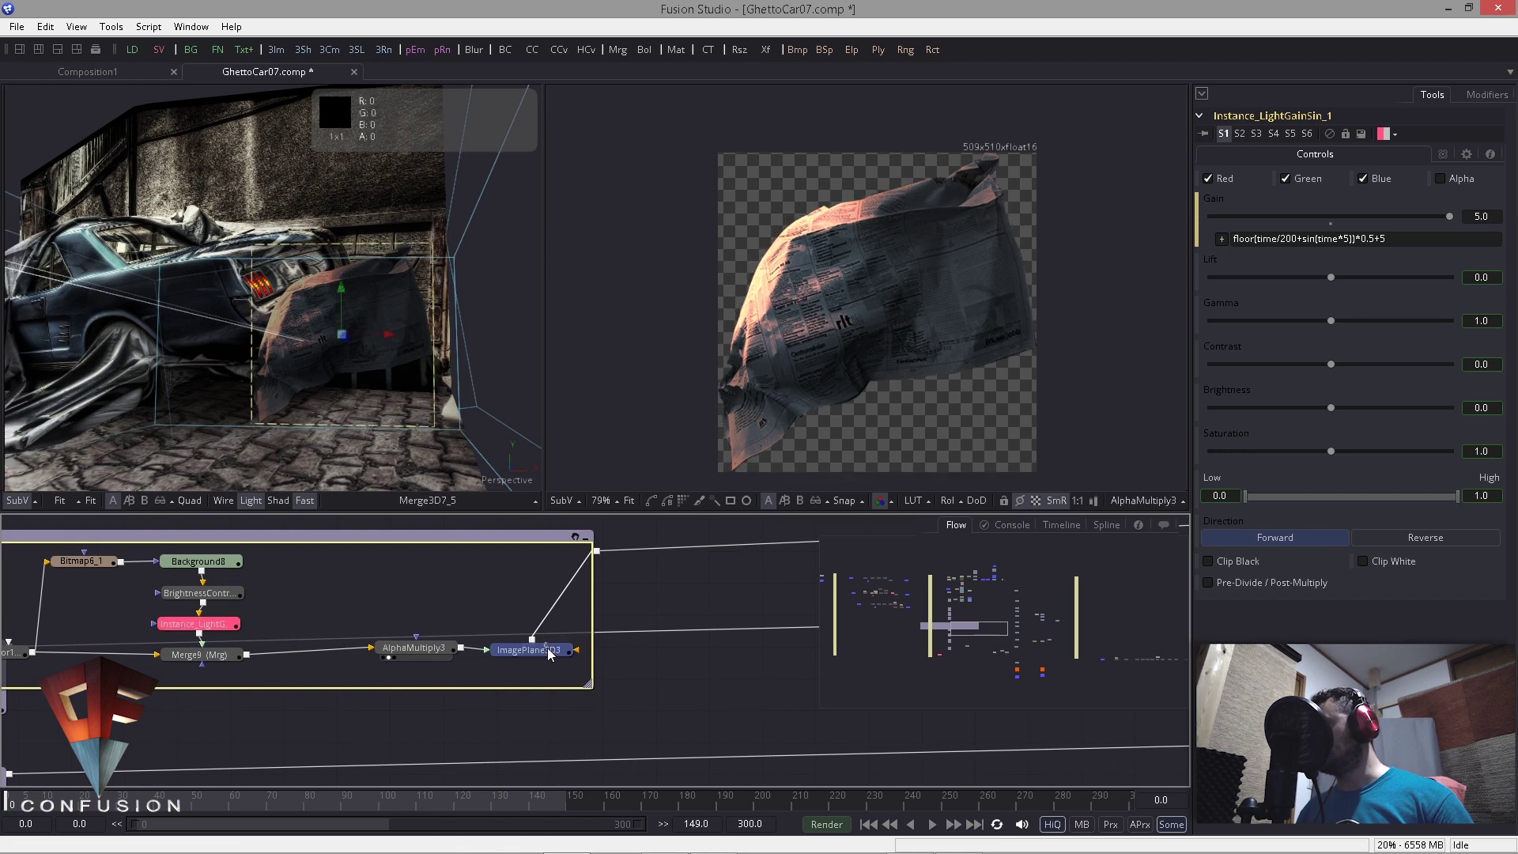
click(585, 537)
Step: Display Merge3D7_6 and Merge3D7_7 in turn and inspect the plants along the sidewalk
drag(1060, 583, 452, 704)
drag(851, 622, 542, 616)
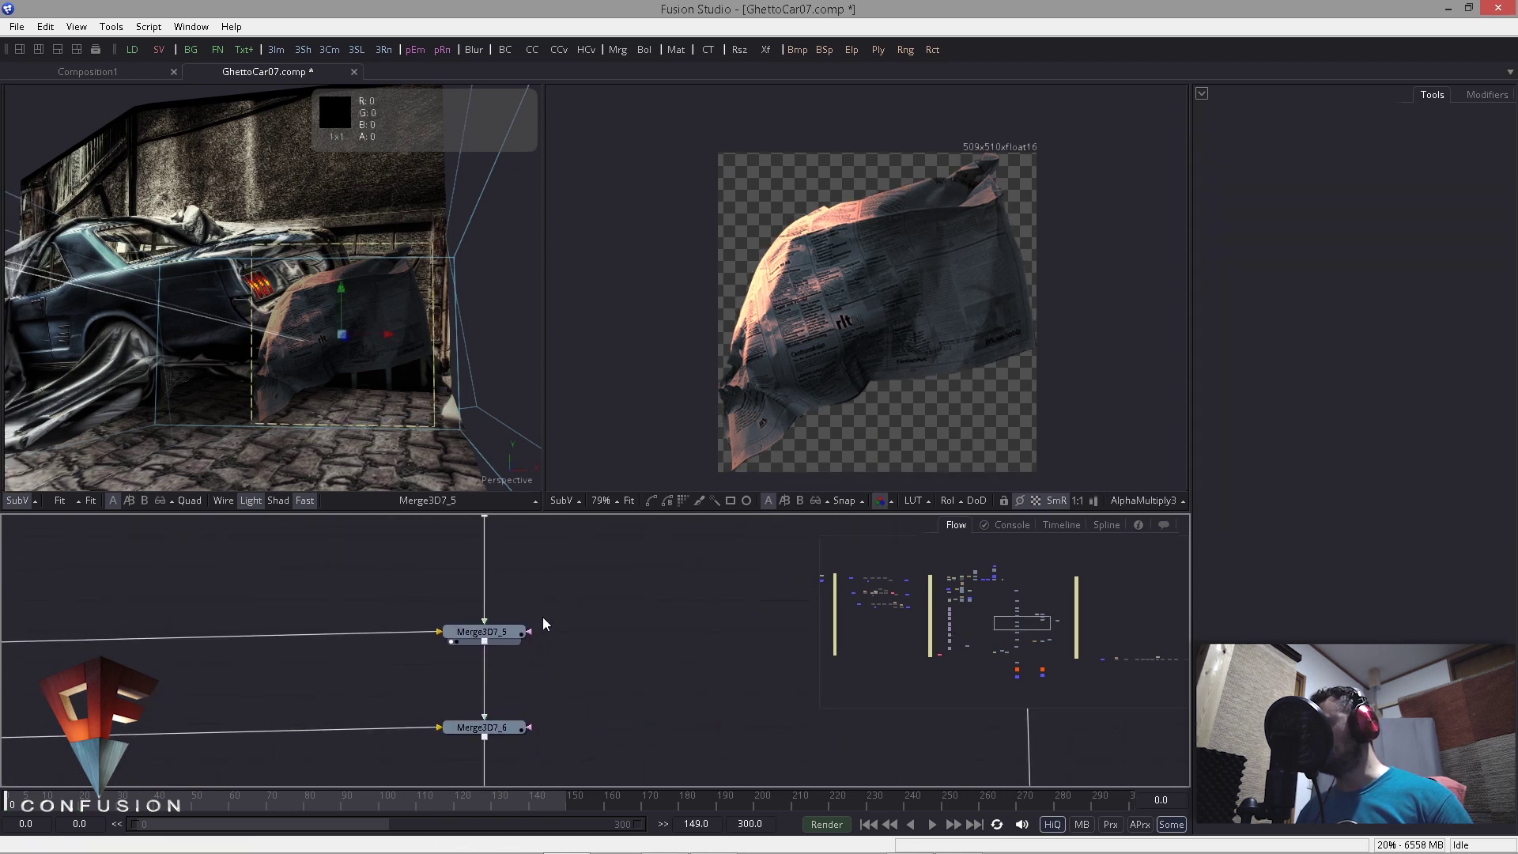
drag(677, 692, 809, 588)
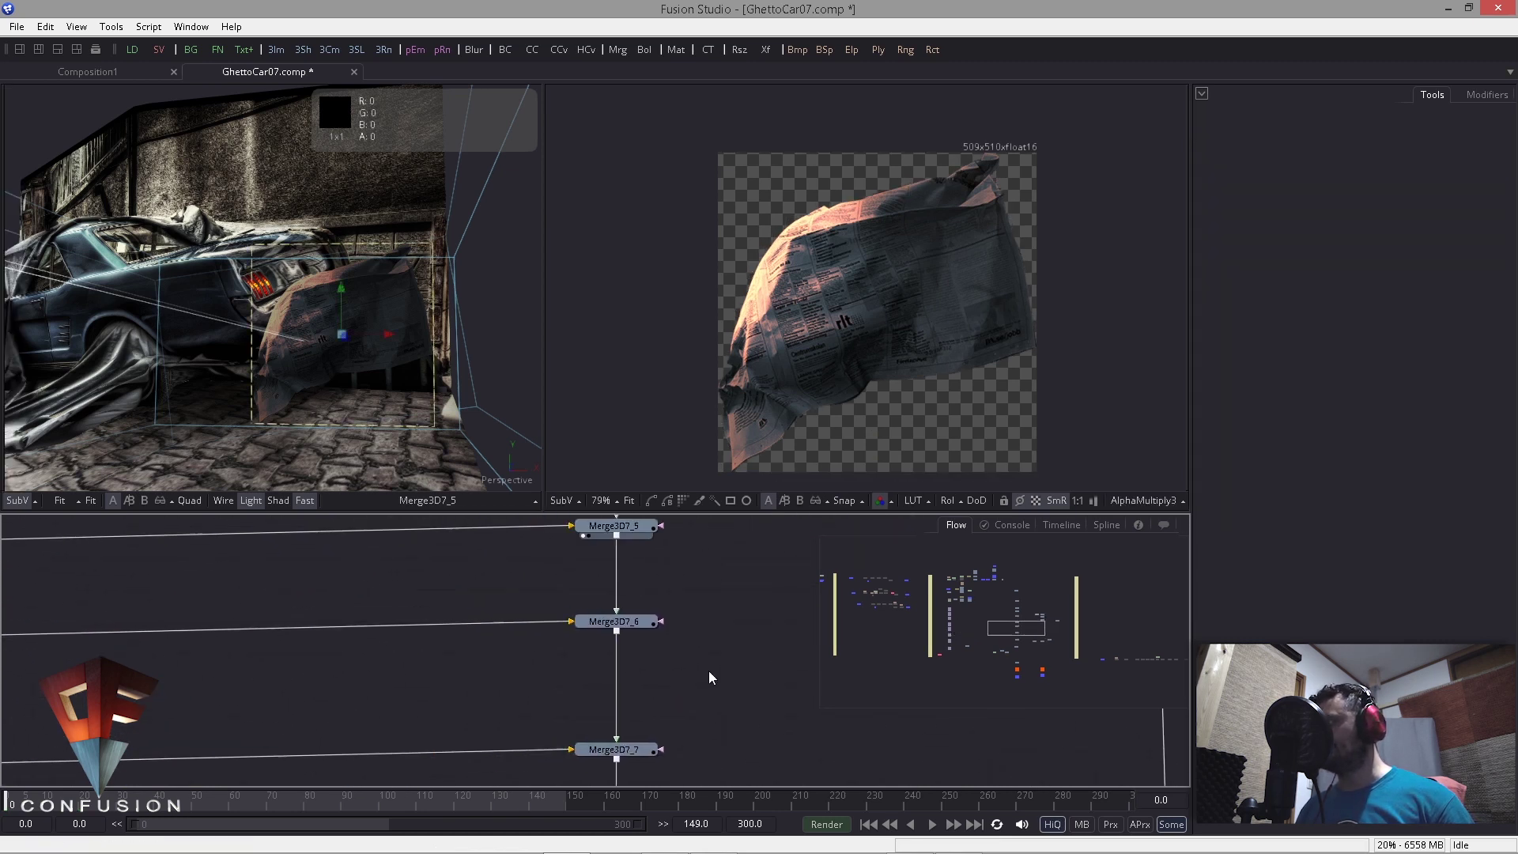
drag(709, 671, 717, 668)
drag(621, 619, 325, 484)
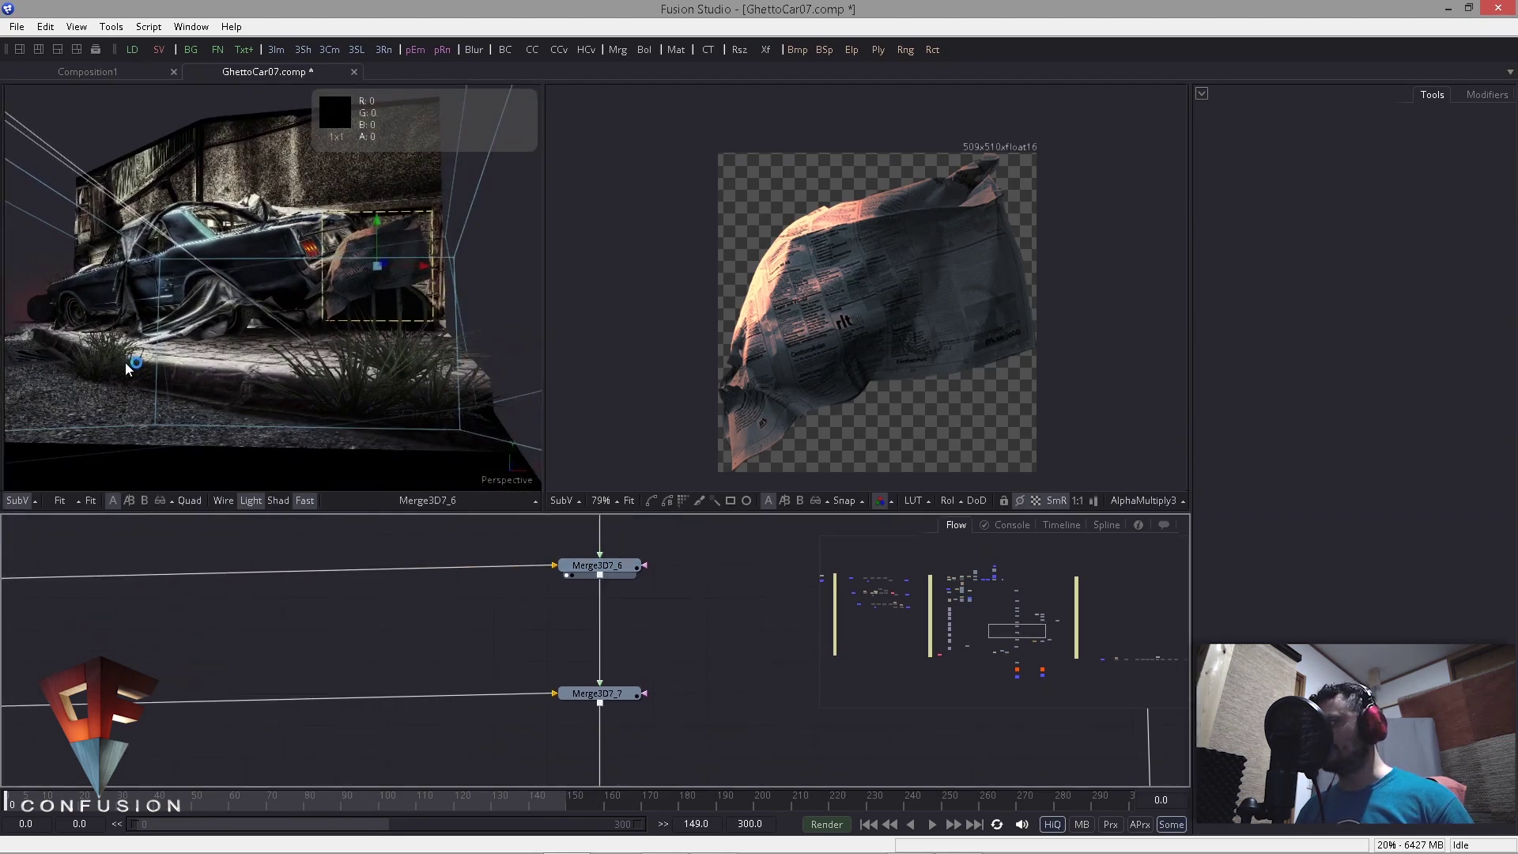
drag(679, 644, 693, 602)
drag(601, 652, 482, 350)
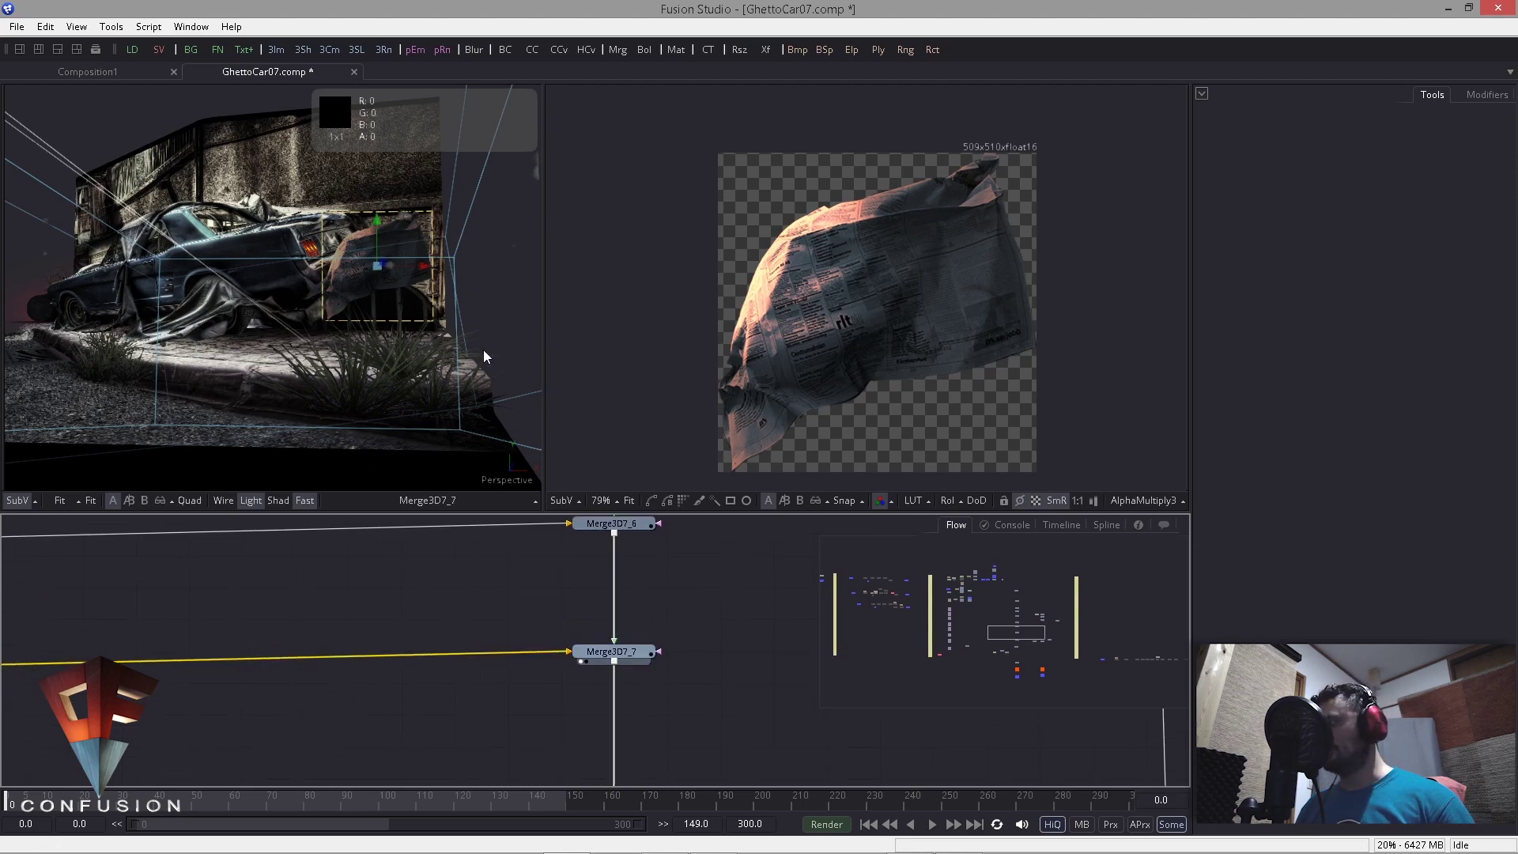
drag(338, 326, 190, 379)
Step: Display Merge3D7_8 and inspect the smoke and the foreground barrel around the car
drag(466, 694, 465, 623)
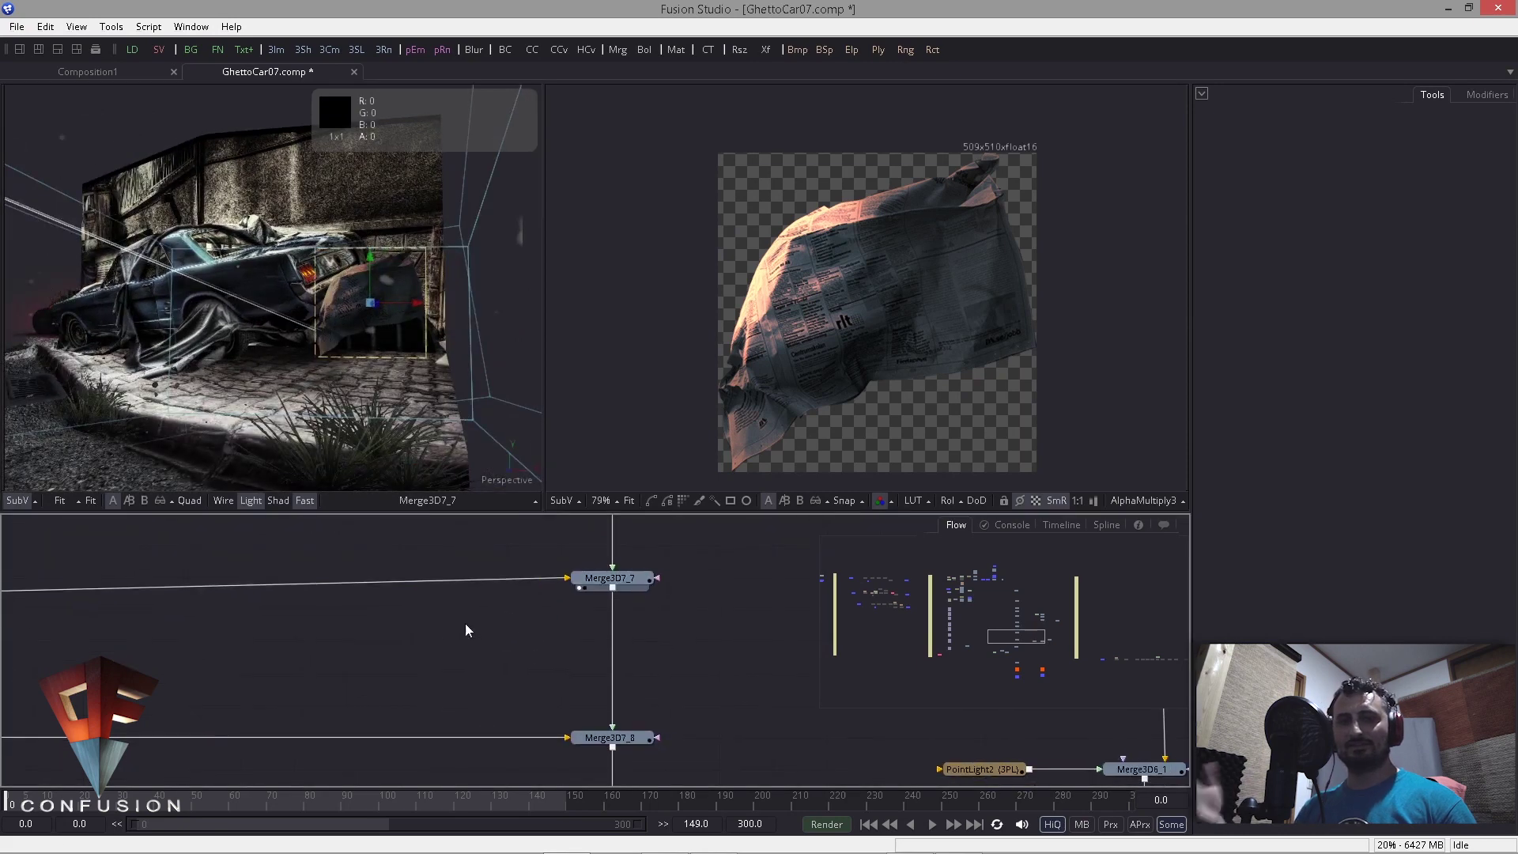
drag(590, 736, 284, 449)
drag(331, 398, 246, 368)
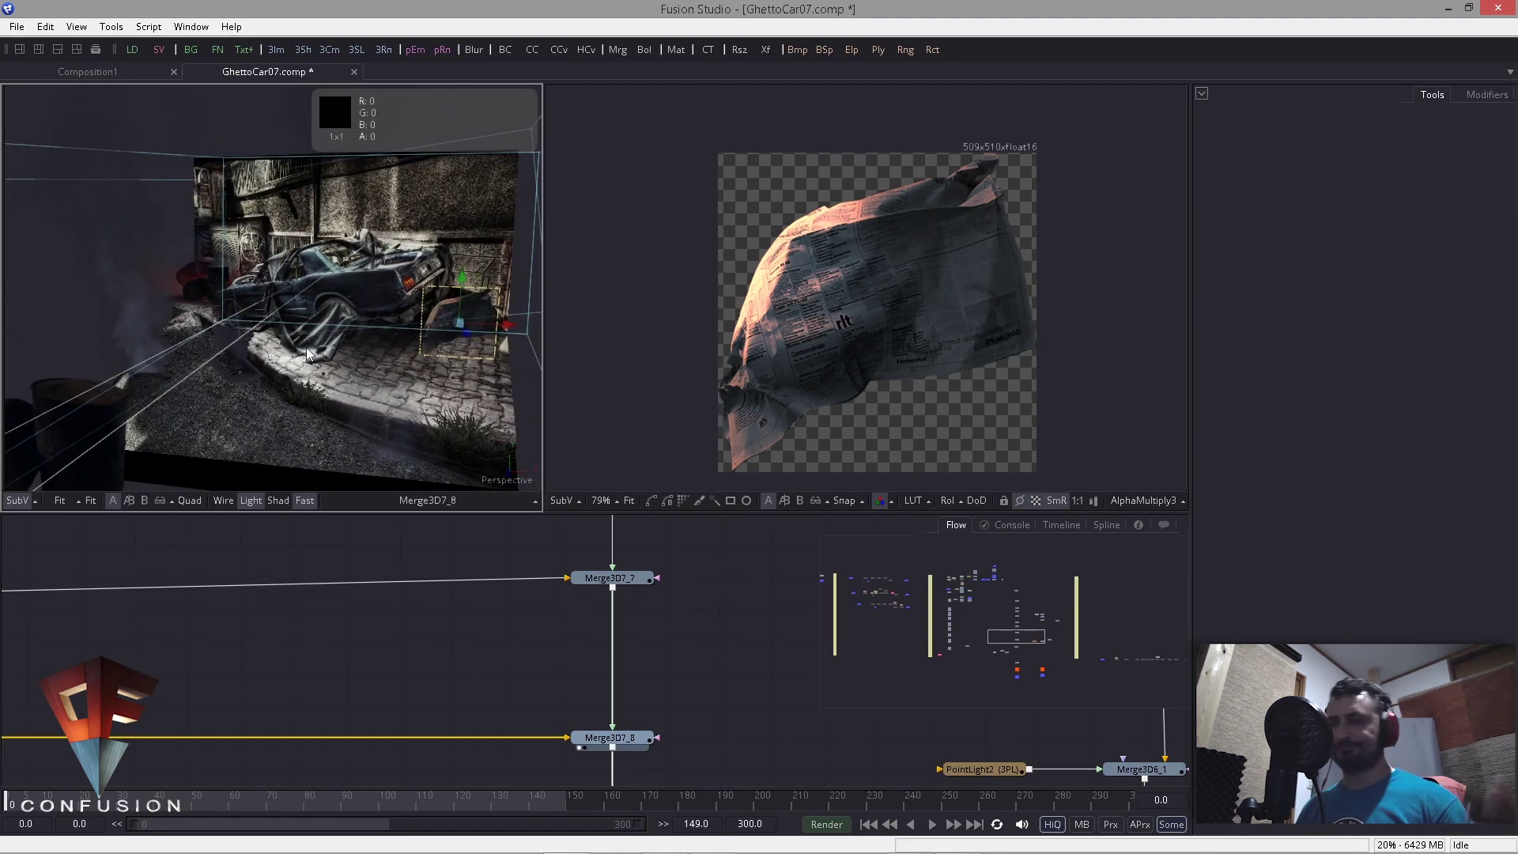
click(471, 536)
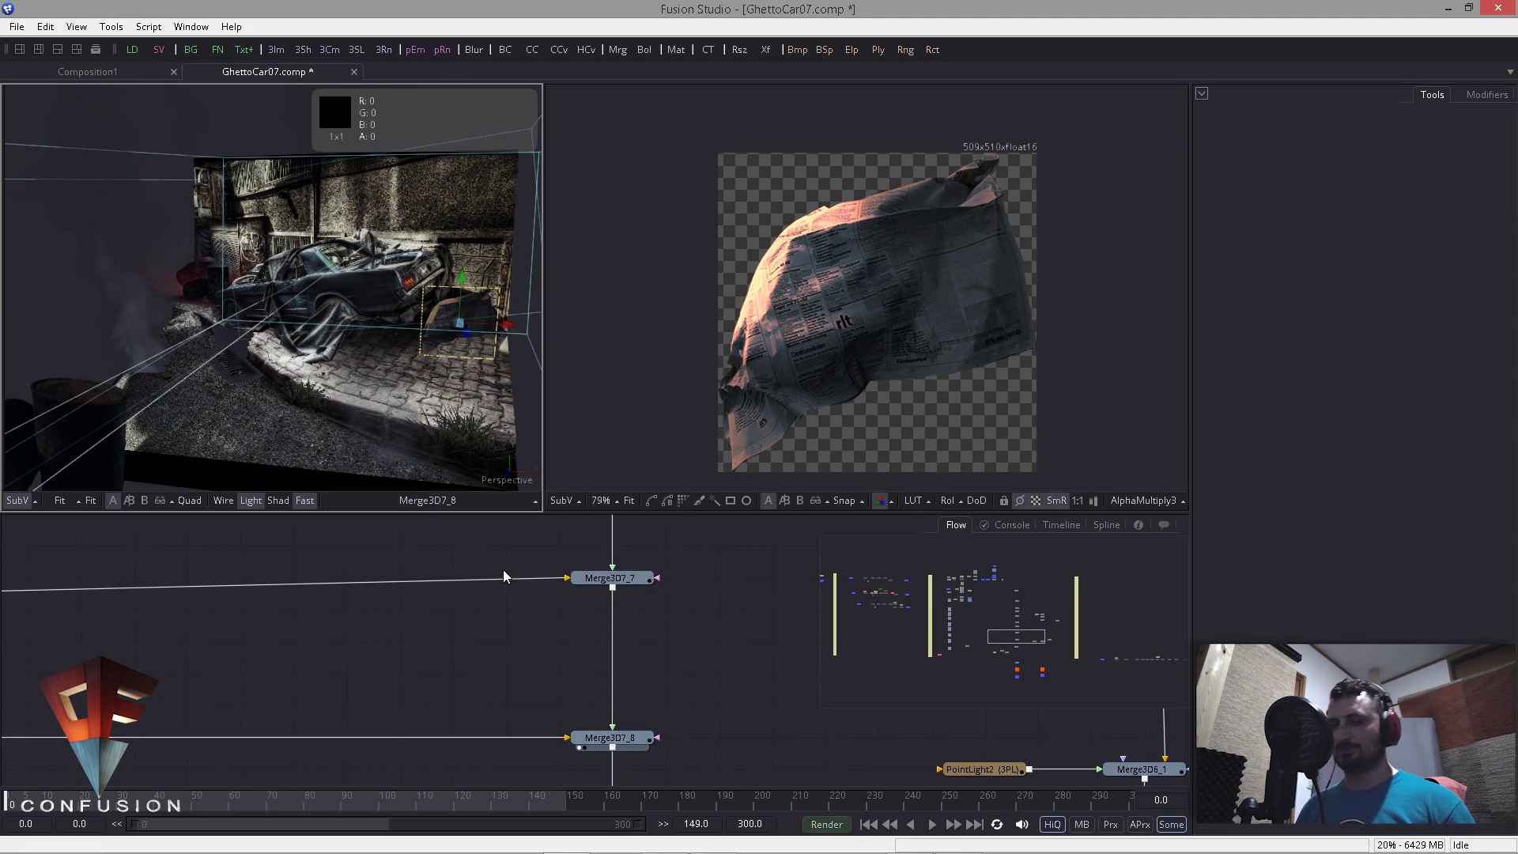
drag(490, 436, 466, 428)
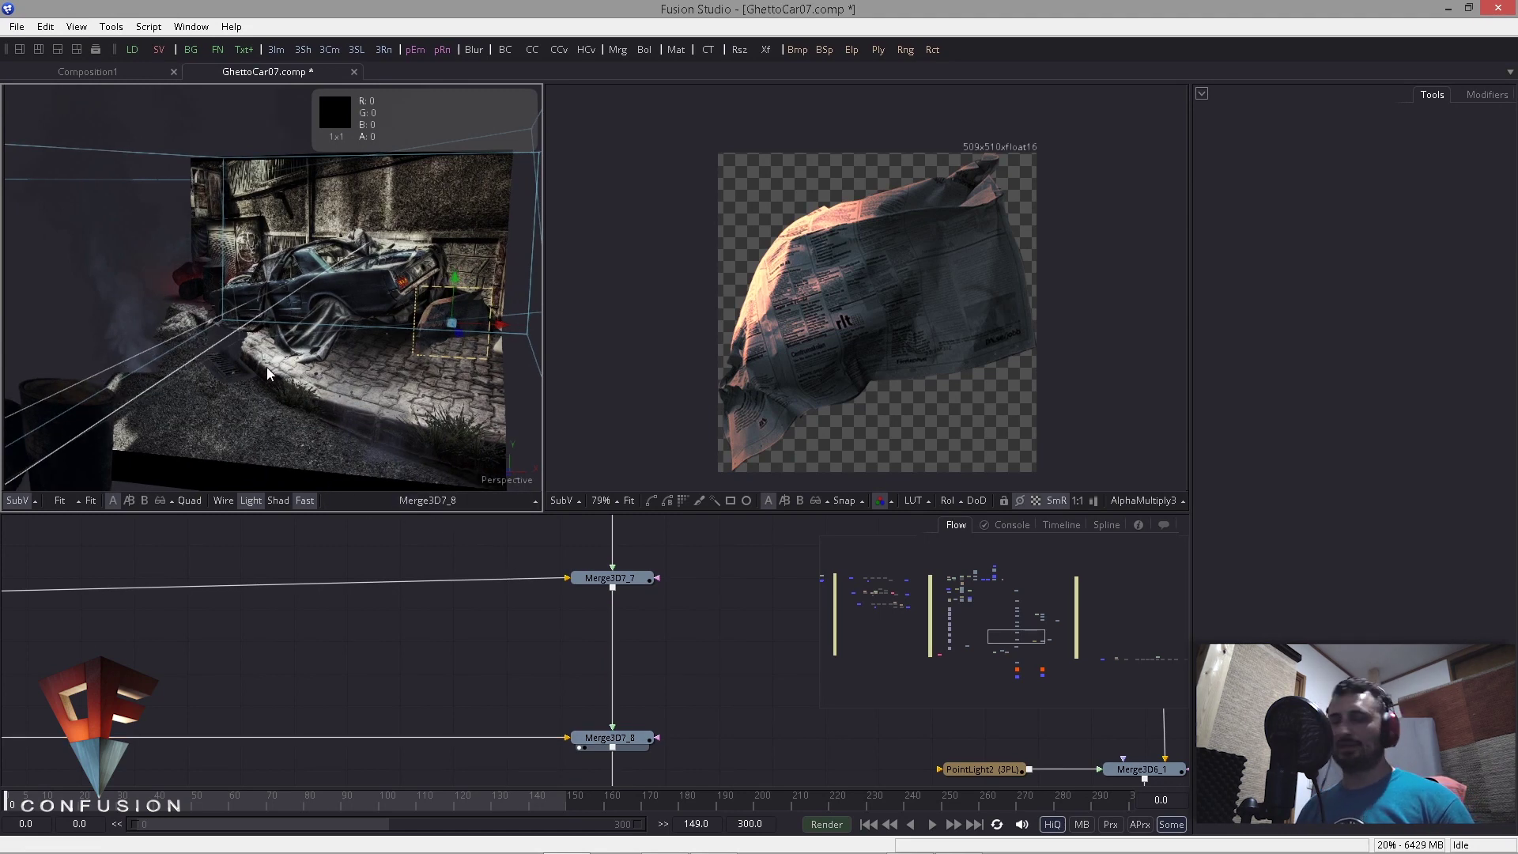
drag(327, 434, 304, 425)
Step: Display Merge3D1 and open the controls of PointLight1 connected to it
drag(506, 686, 522, 566)
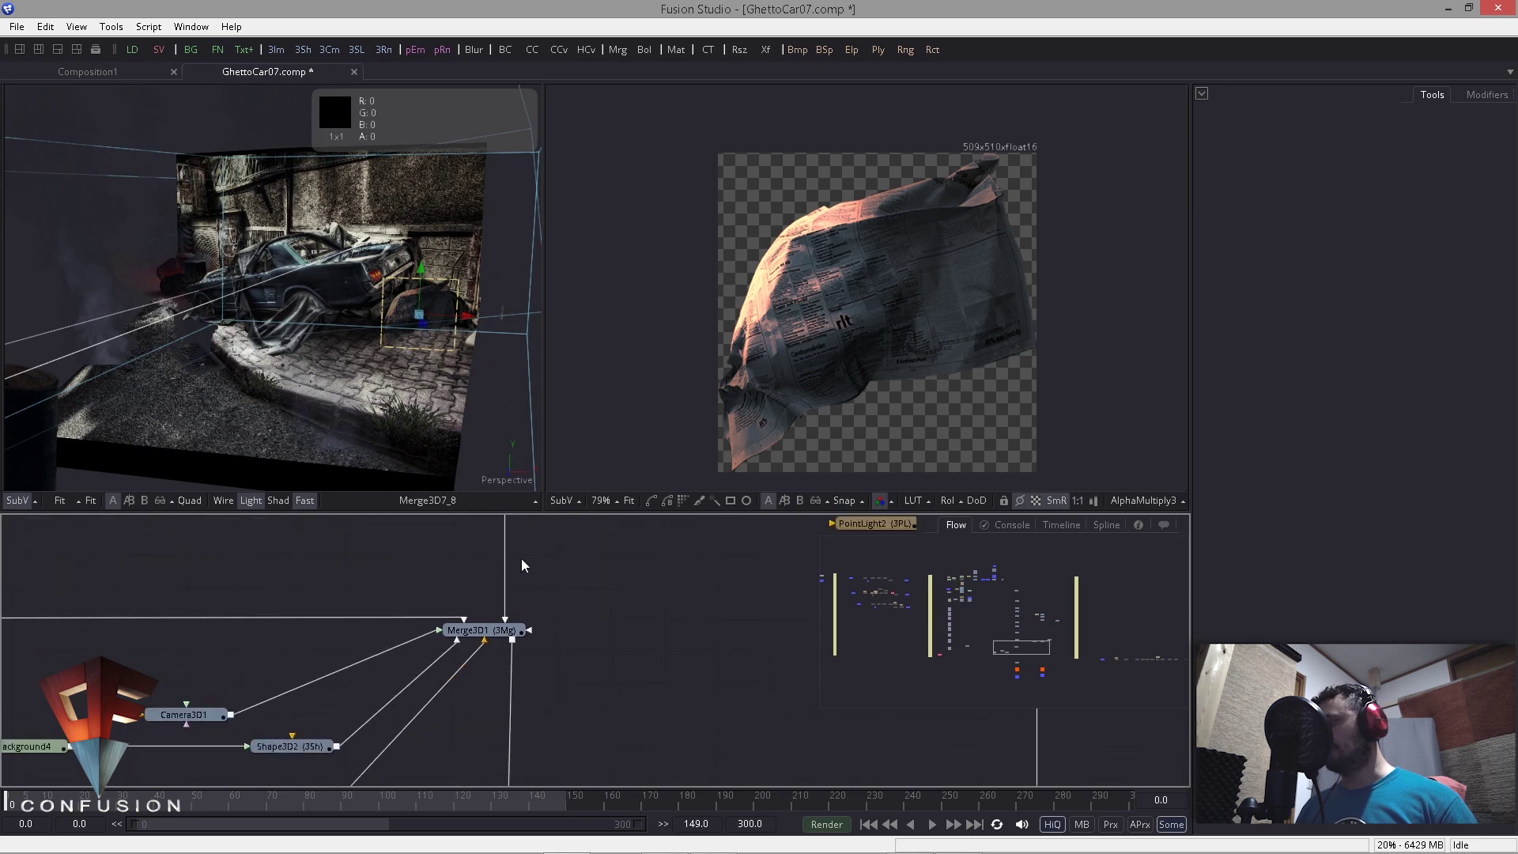
click(451, 640)
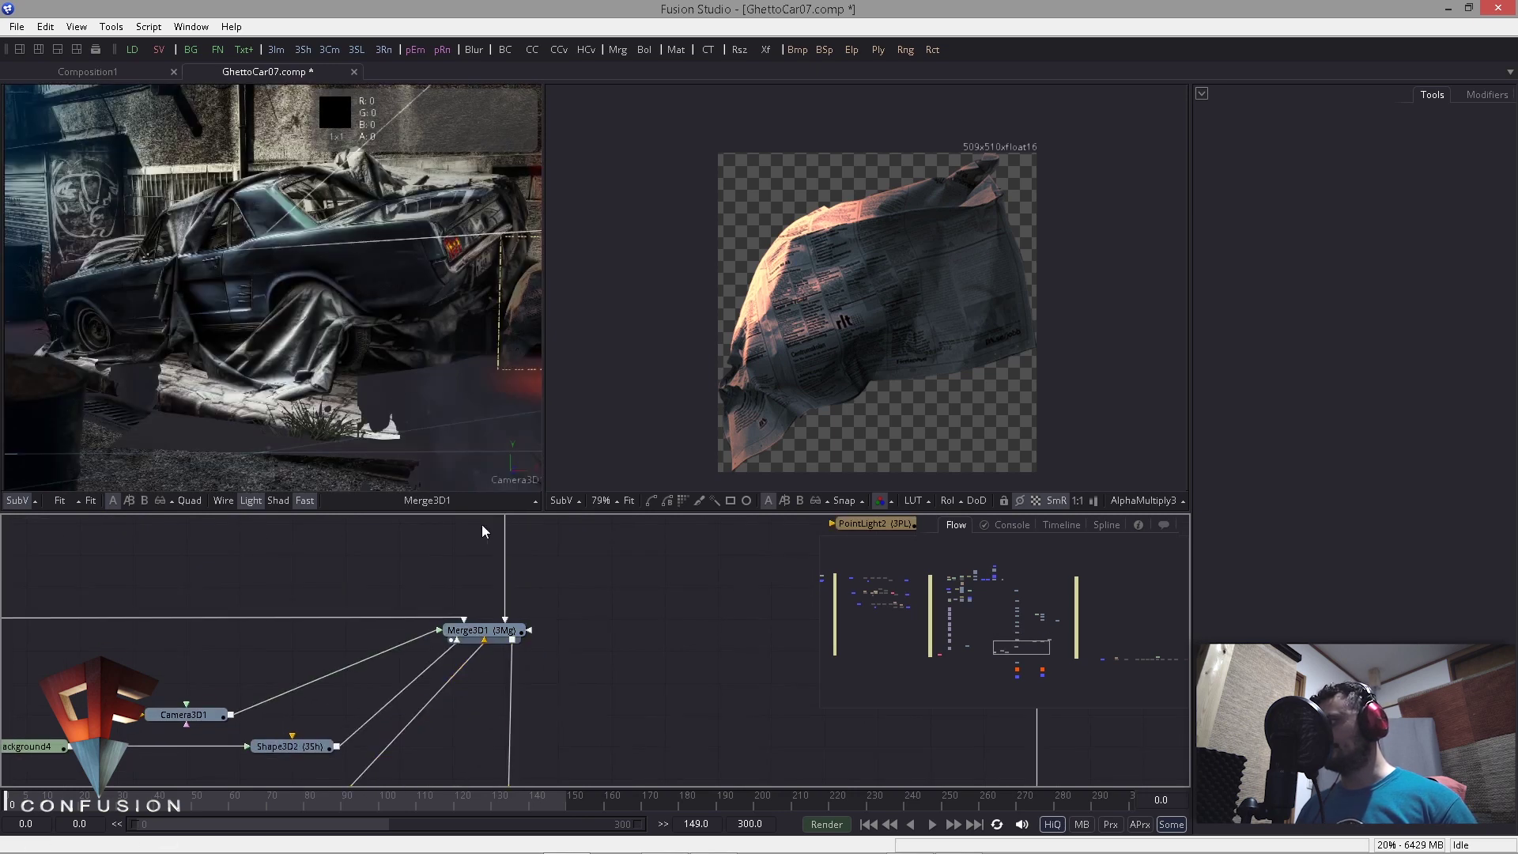
drag(360, 778, 487, 650)
drag(451, 714, 362, 680)
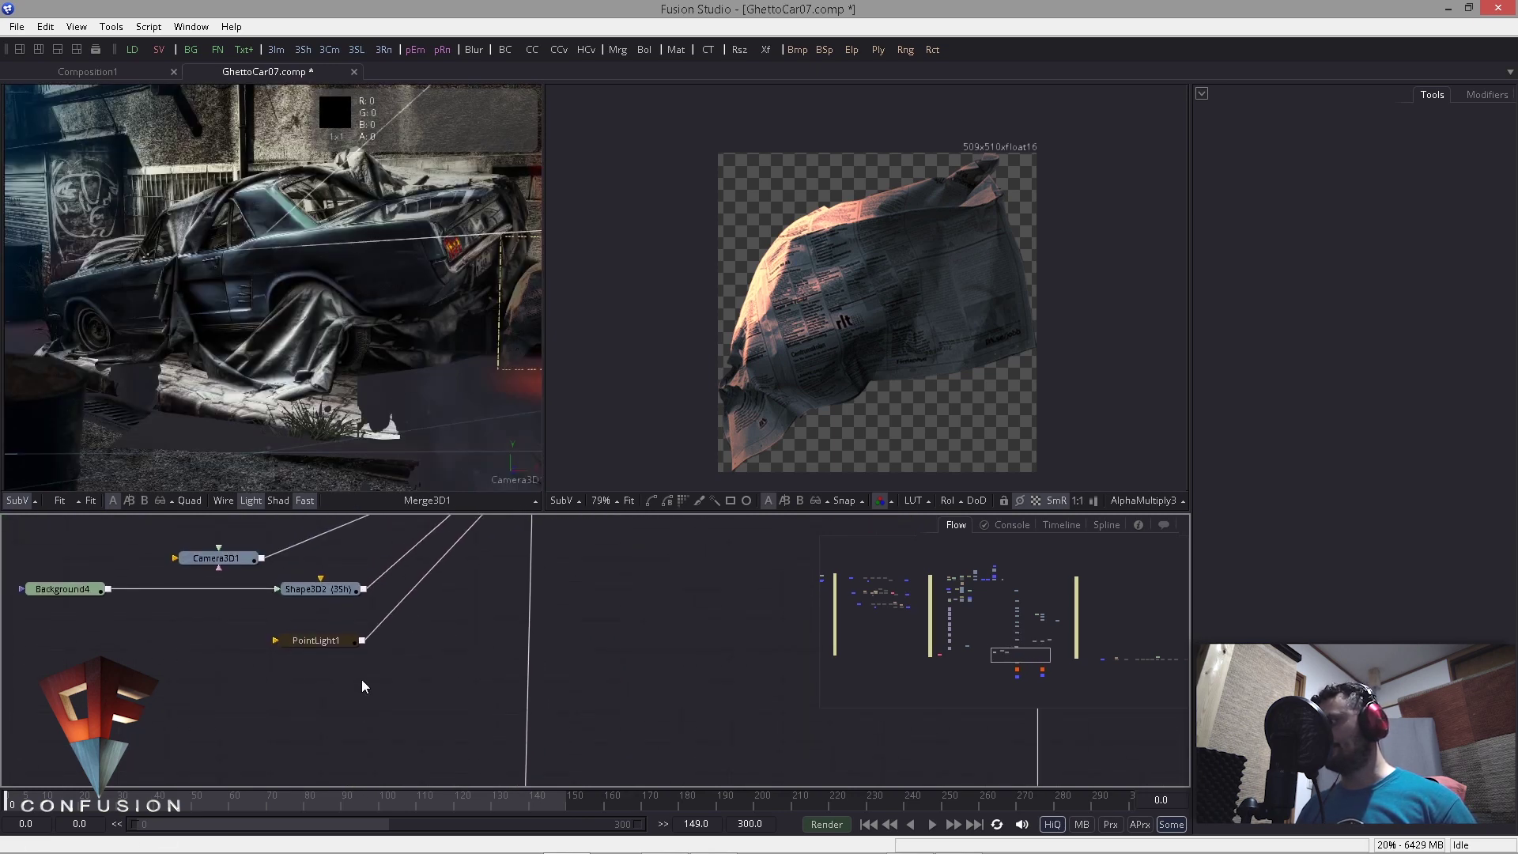
click(328, 640)
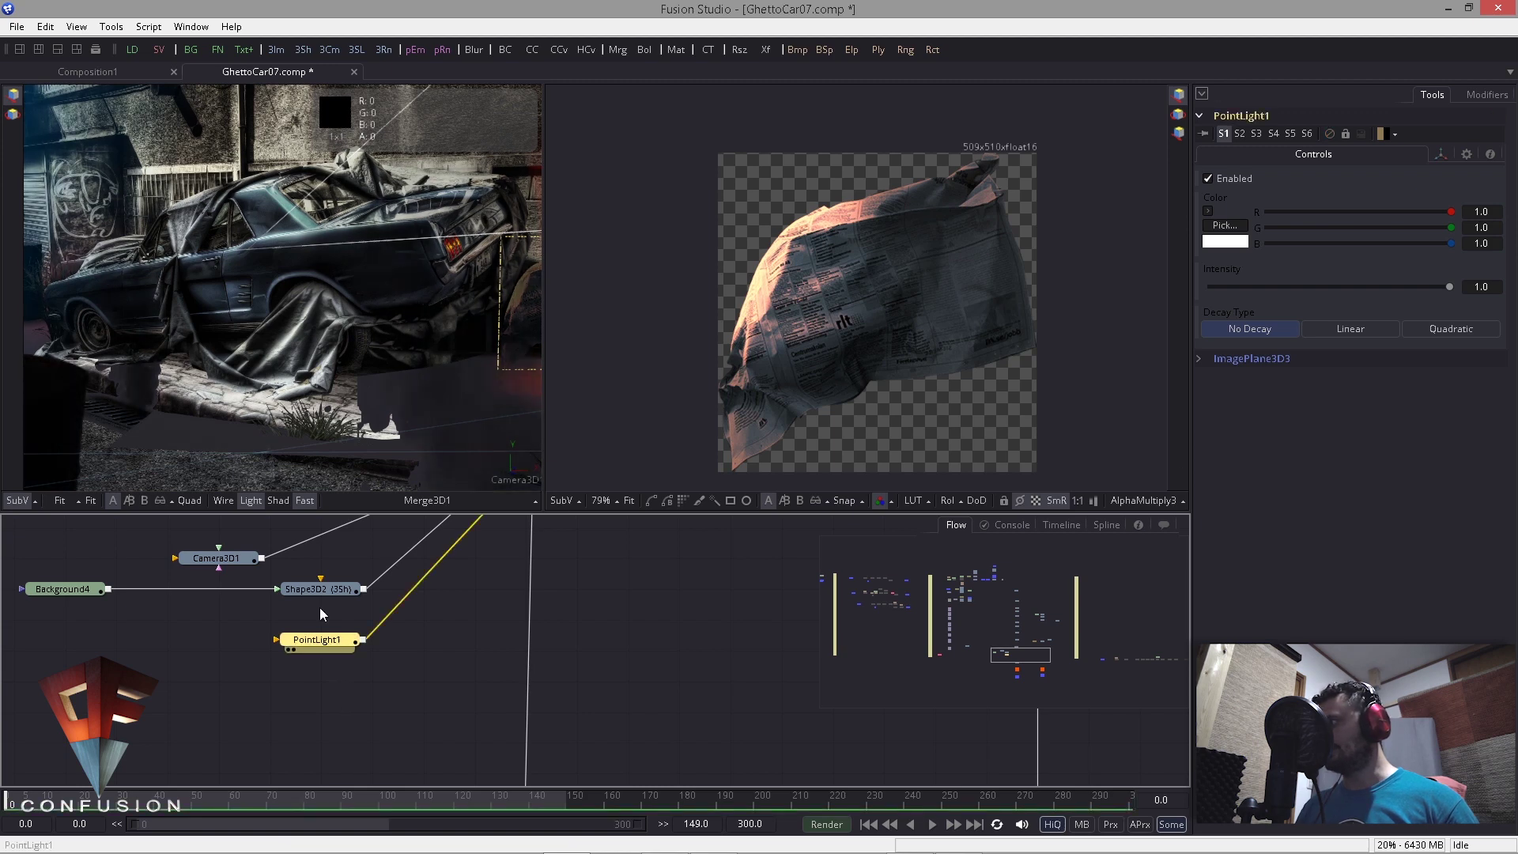
Step: Widen the viewer showing the car scene and display Fog3D1 in it
click(542, 402)
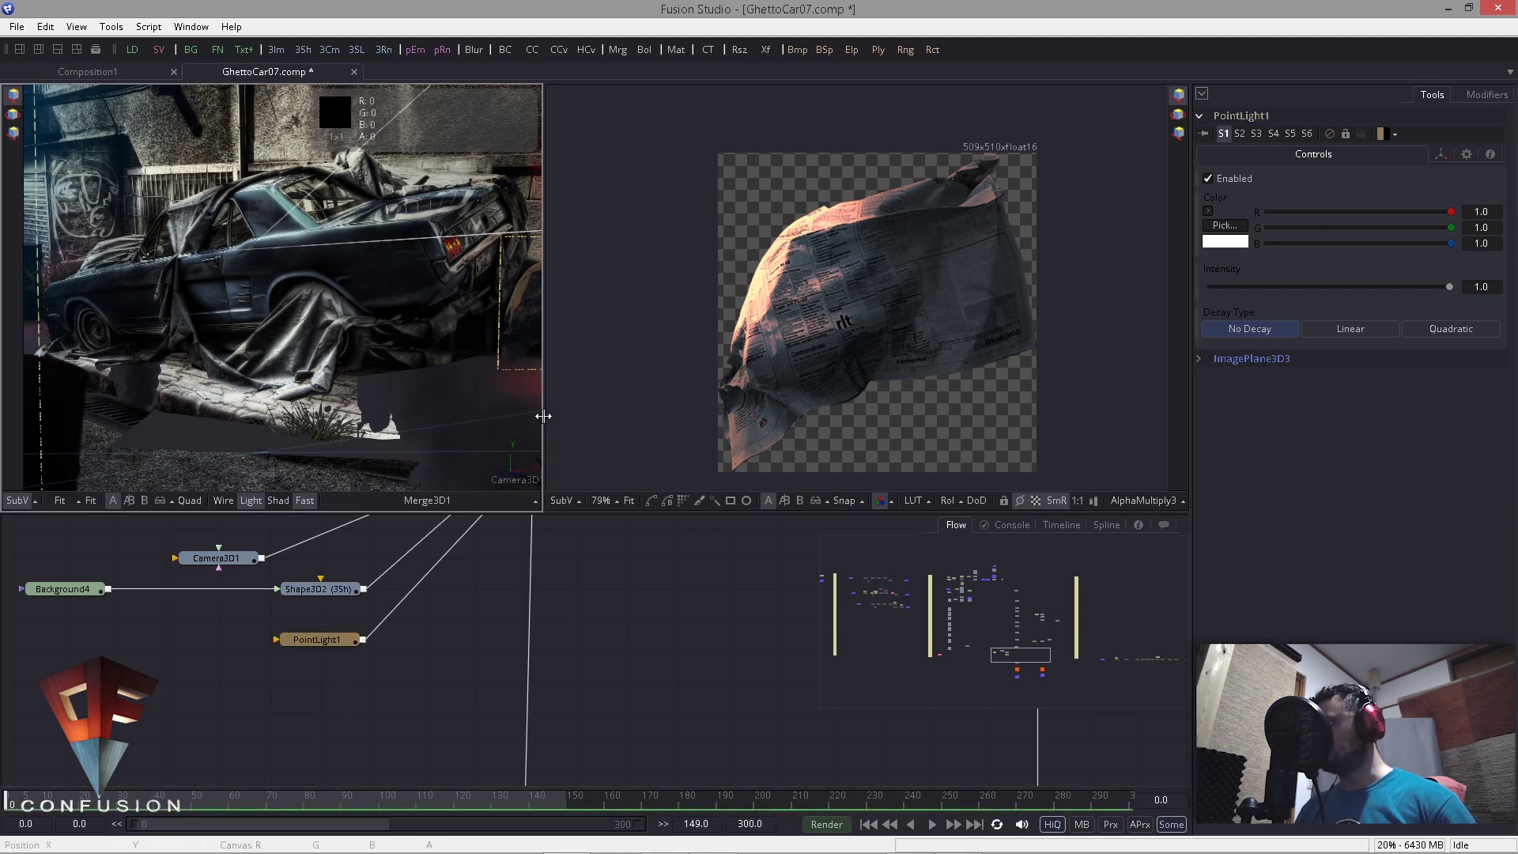
drag(543, 416, 773, 416)
scroll(458, 619, down, 10)
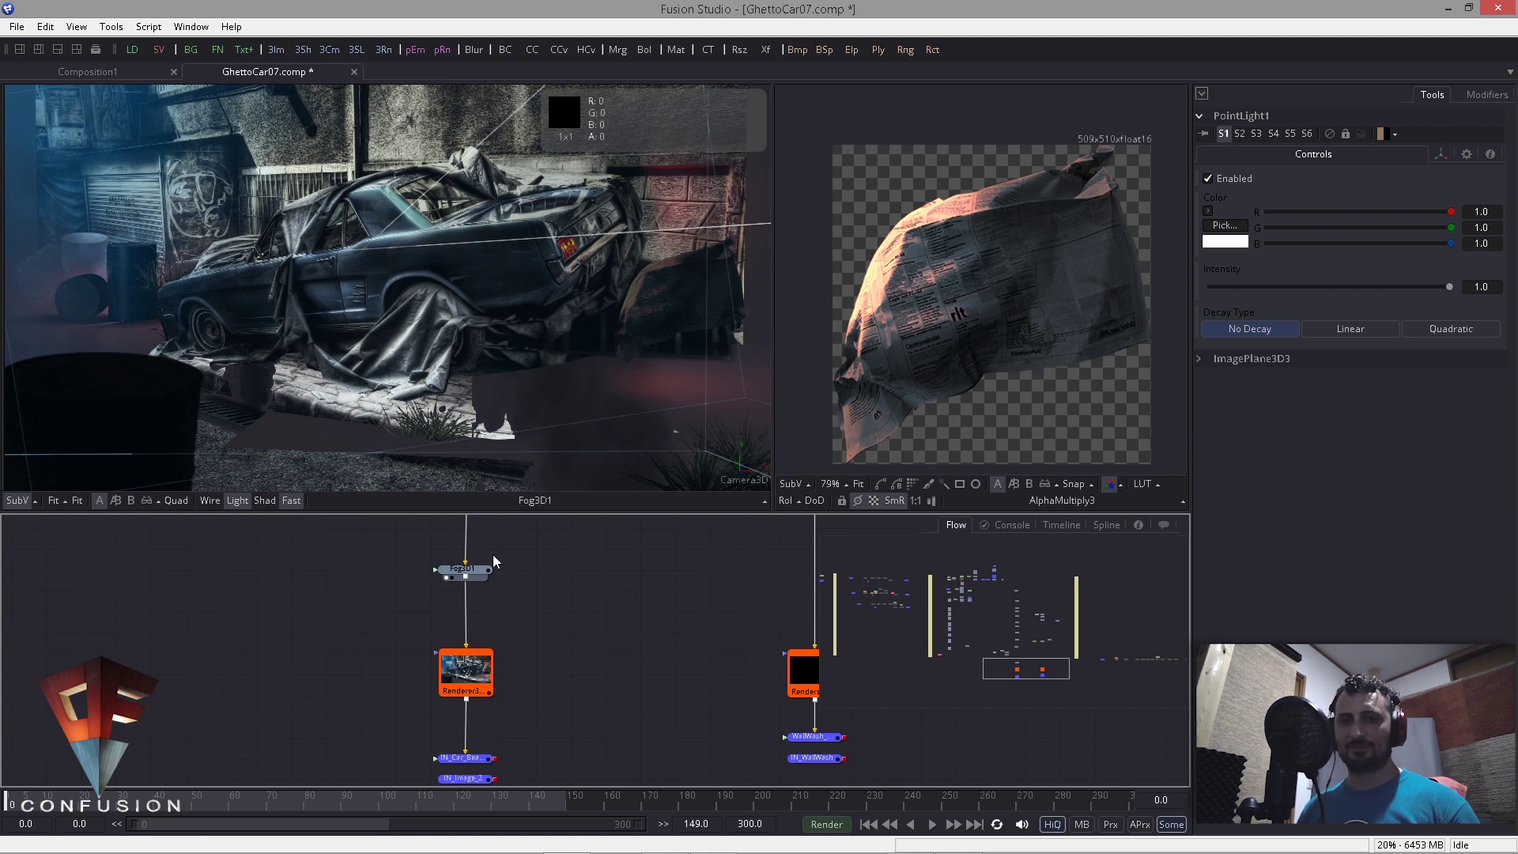
drag(496, 584, 494, 585)
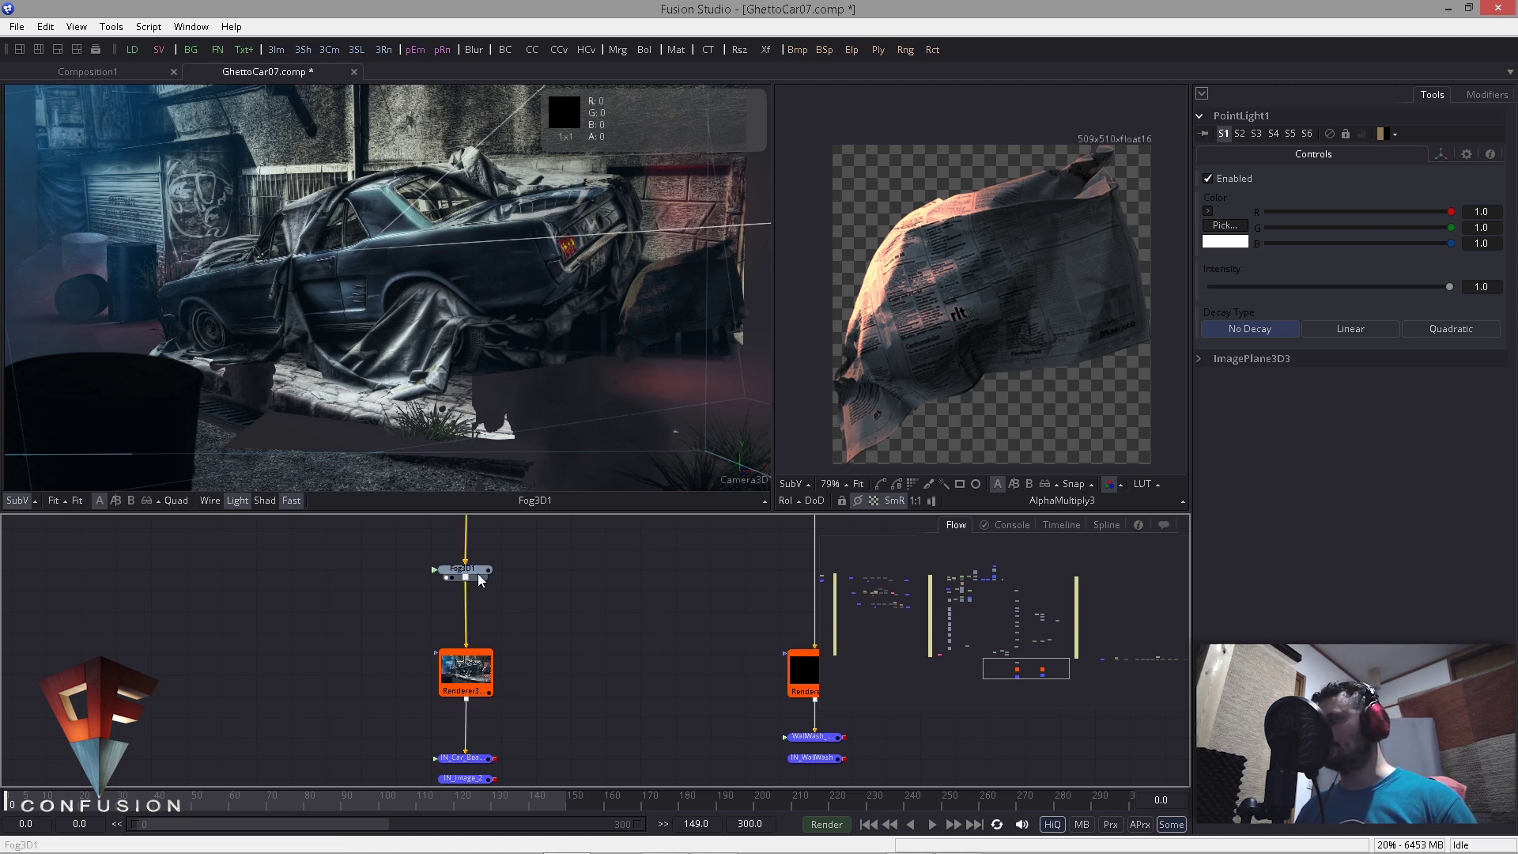
Step: Move Fog3D1 closer to Renderer3D1 and display Renderer3D1, fitting the whole rendered frame in the viewer
drag(465, 569, 467, 583)
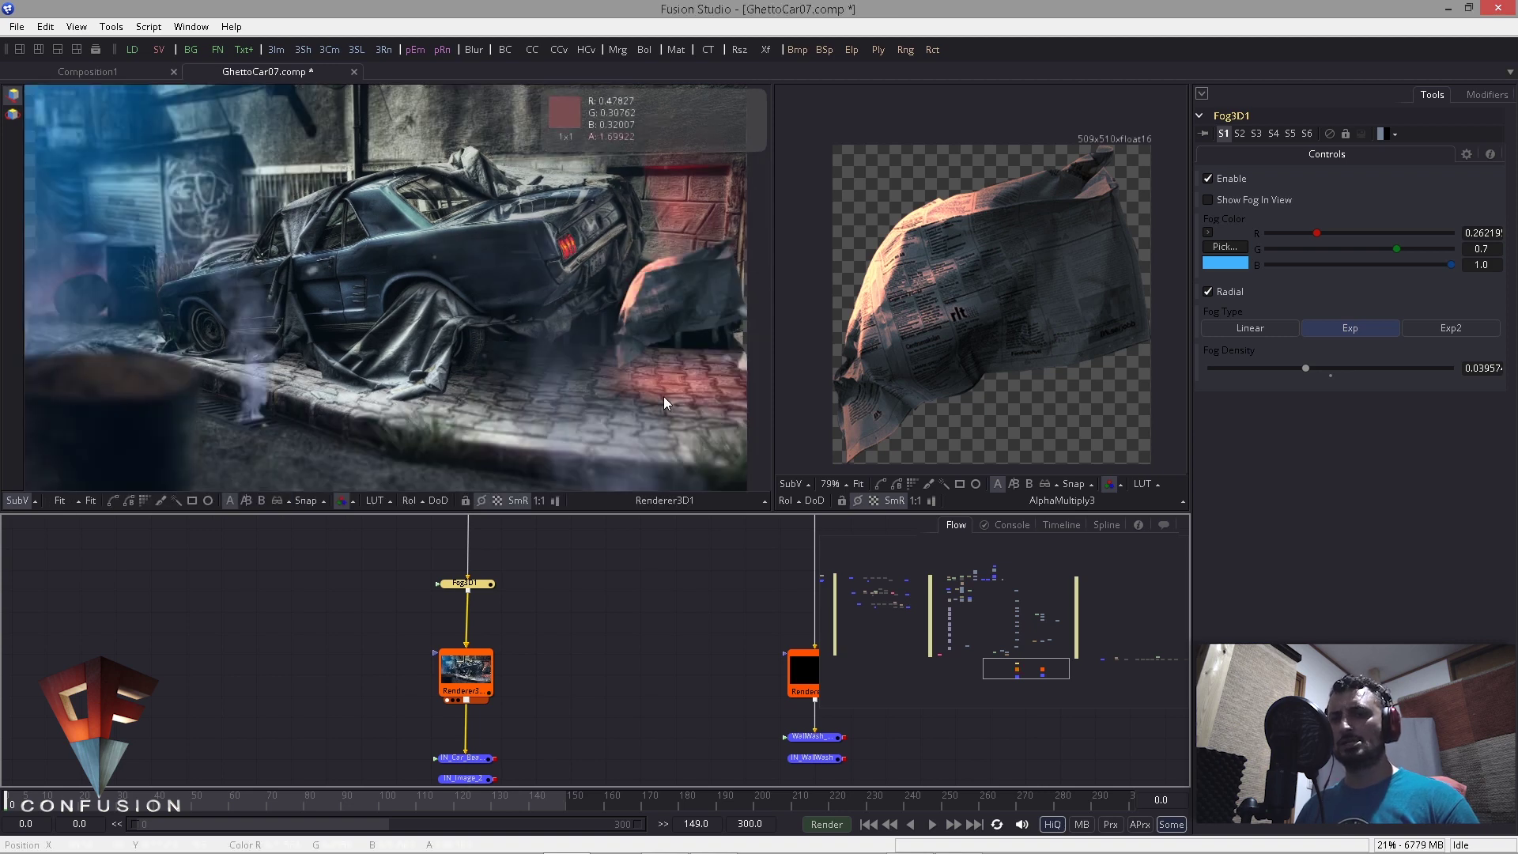
scroll(355, 348, up, 2)
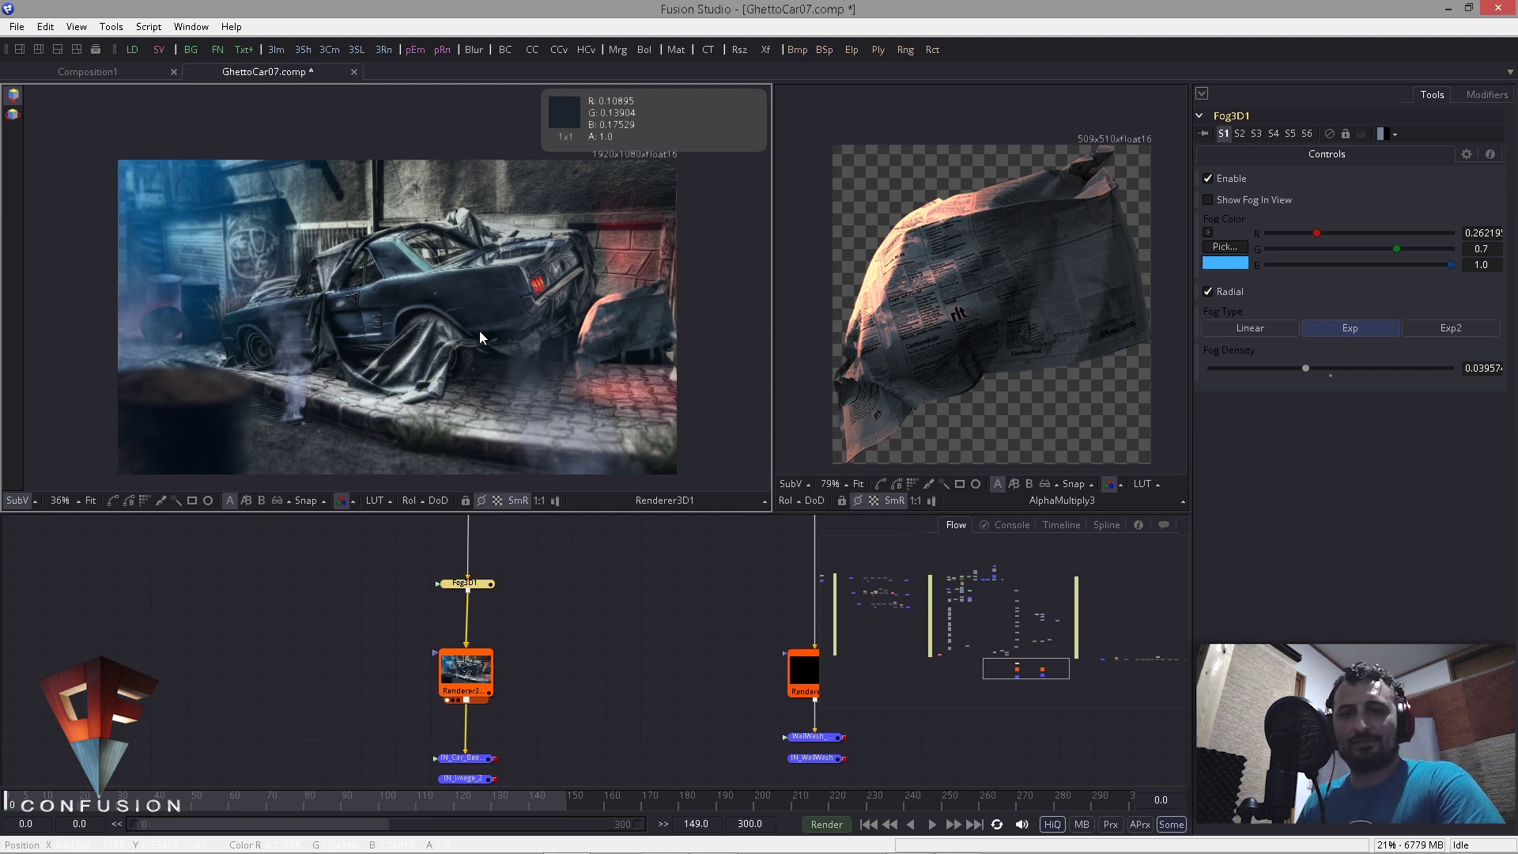
scroll(530, 712, down, 2)
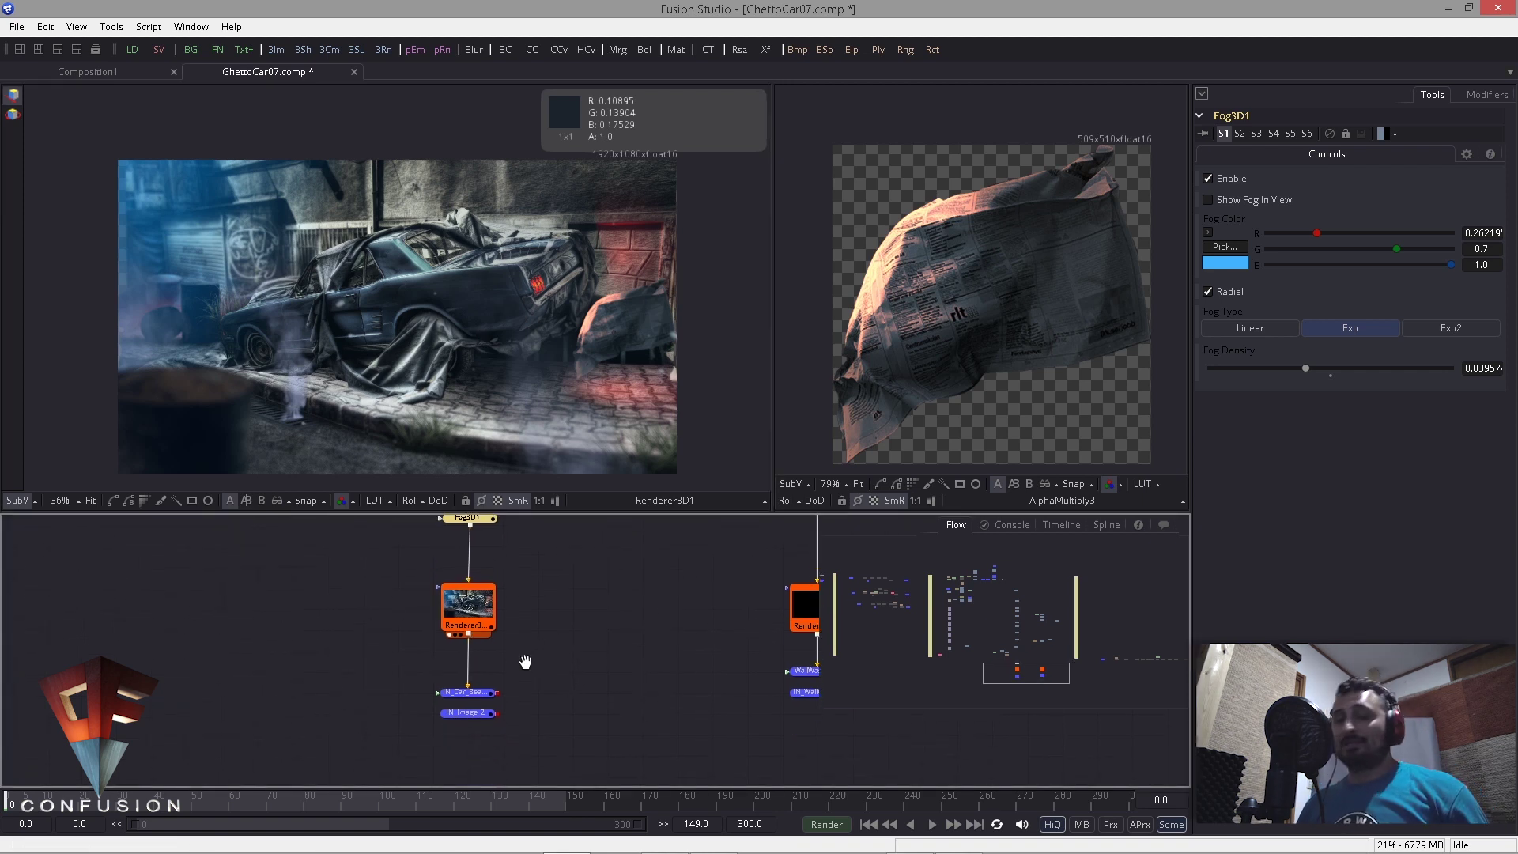
Step: Open the controls of IN_Image_2 and Renderer3D1 in turn to examine their settings
click(471, 702)
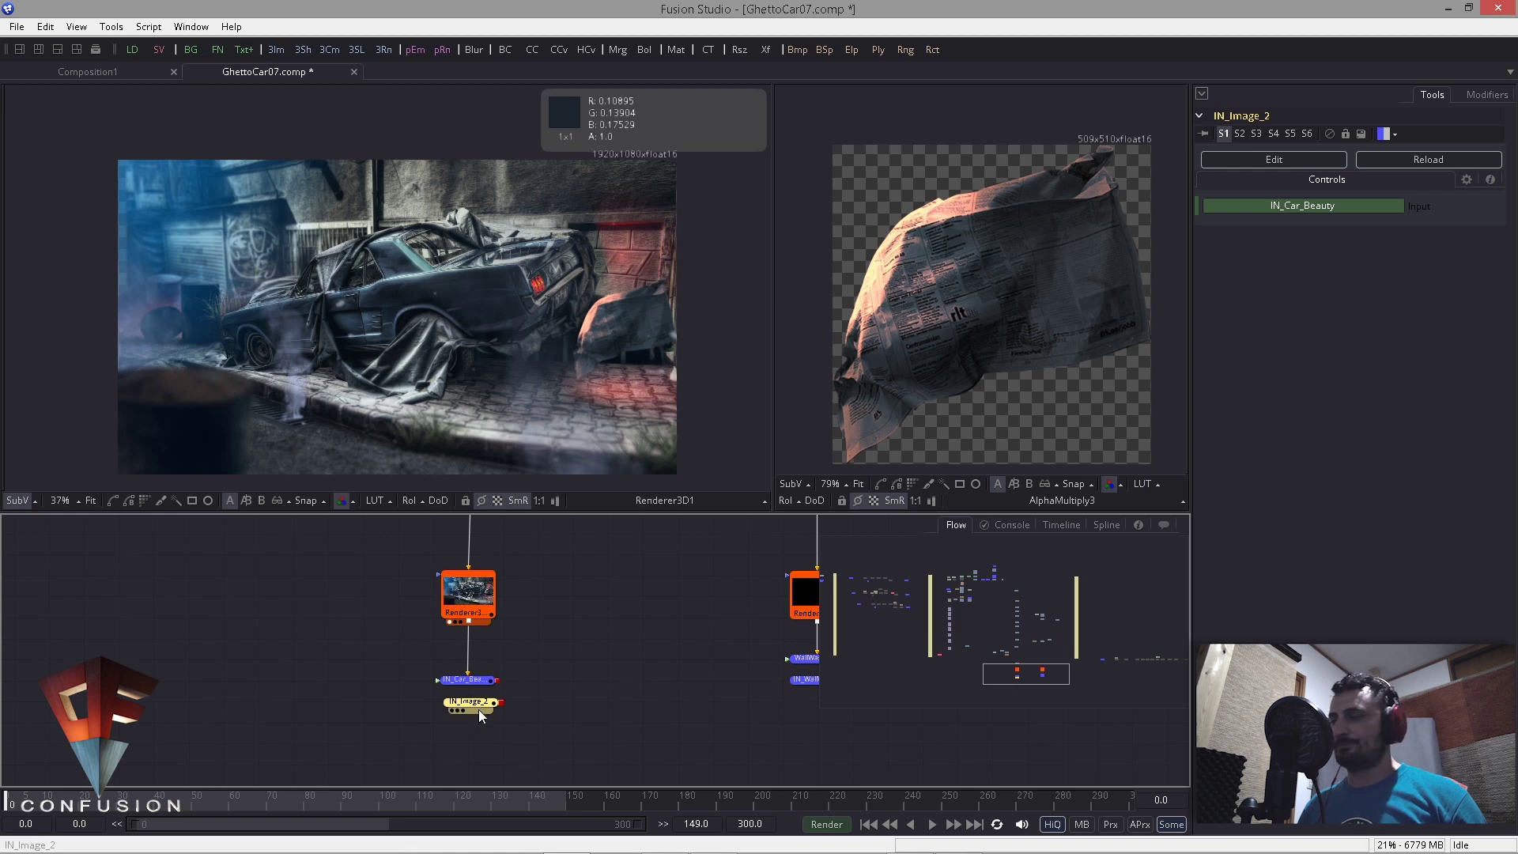
drag(479, 706, 477, 704)
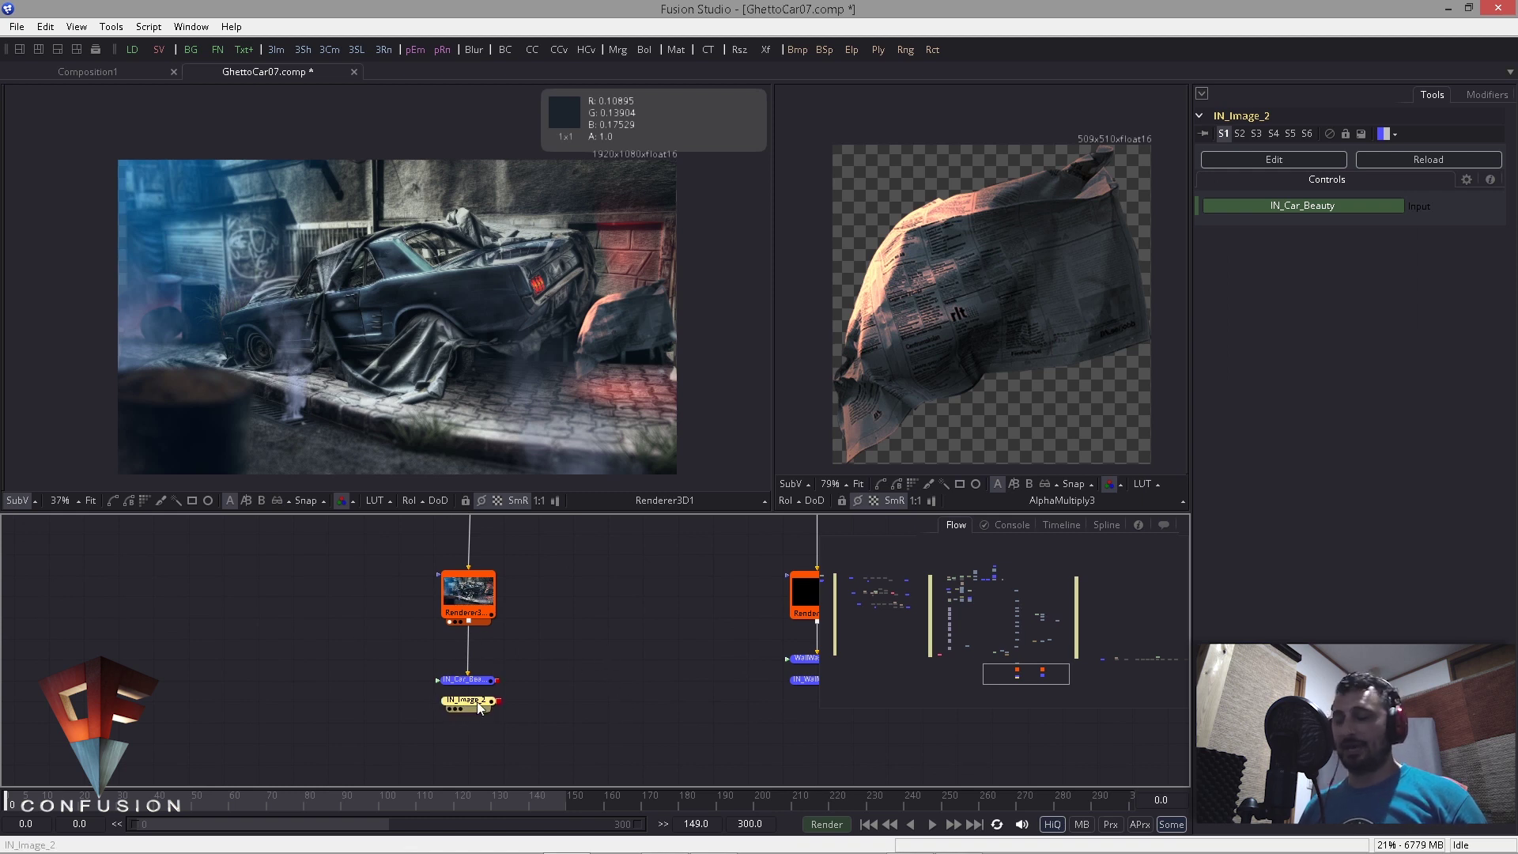
click(474, 606)
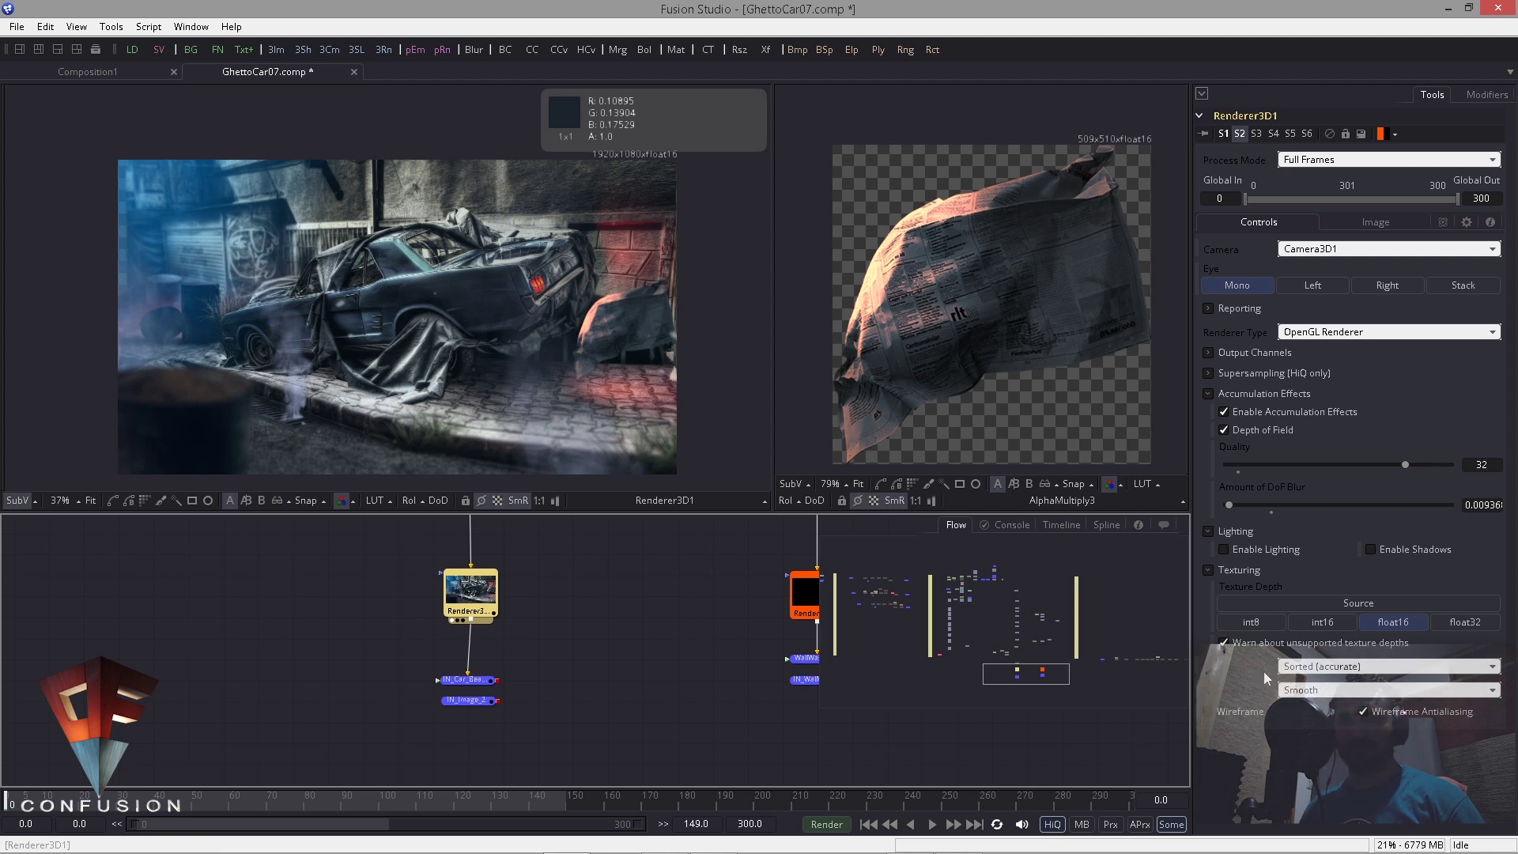
Step: Check the transparency sorting options of Renderer3D1, leaving it on Sorted (accurate)
click(1300, 669)
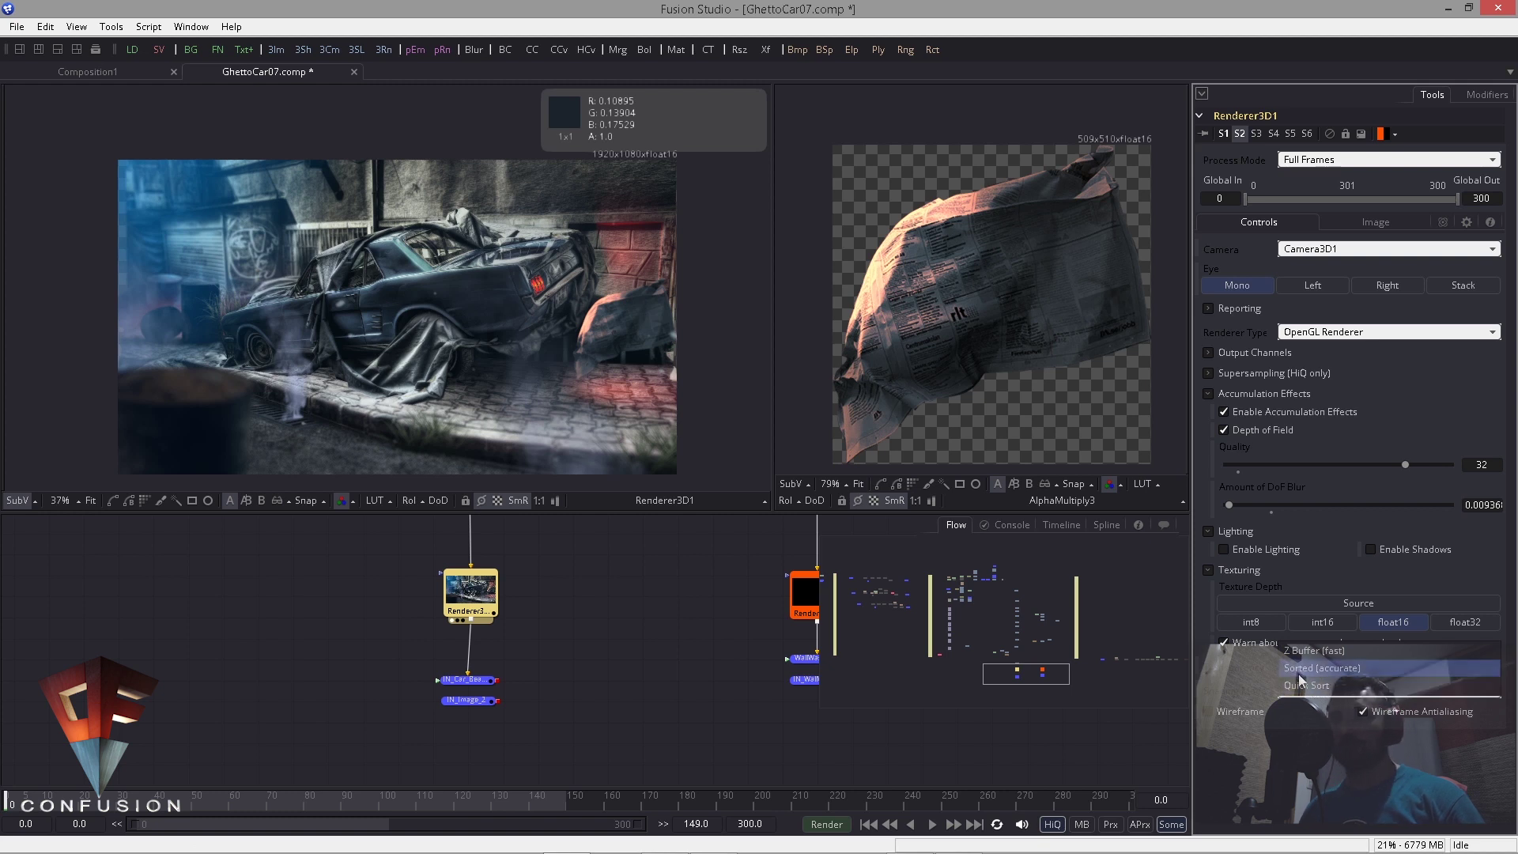
click(623, 650)
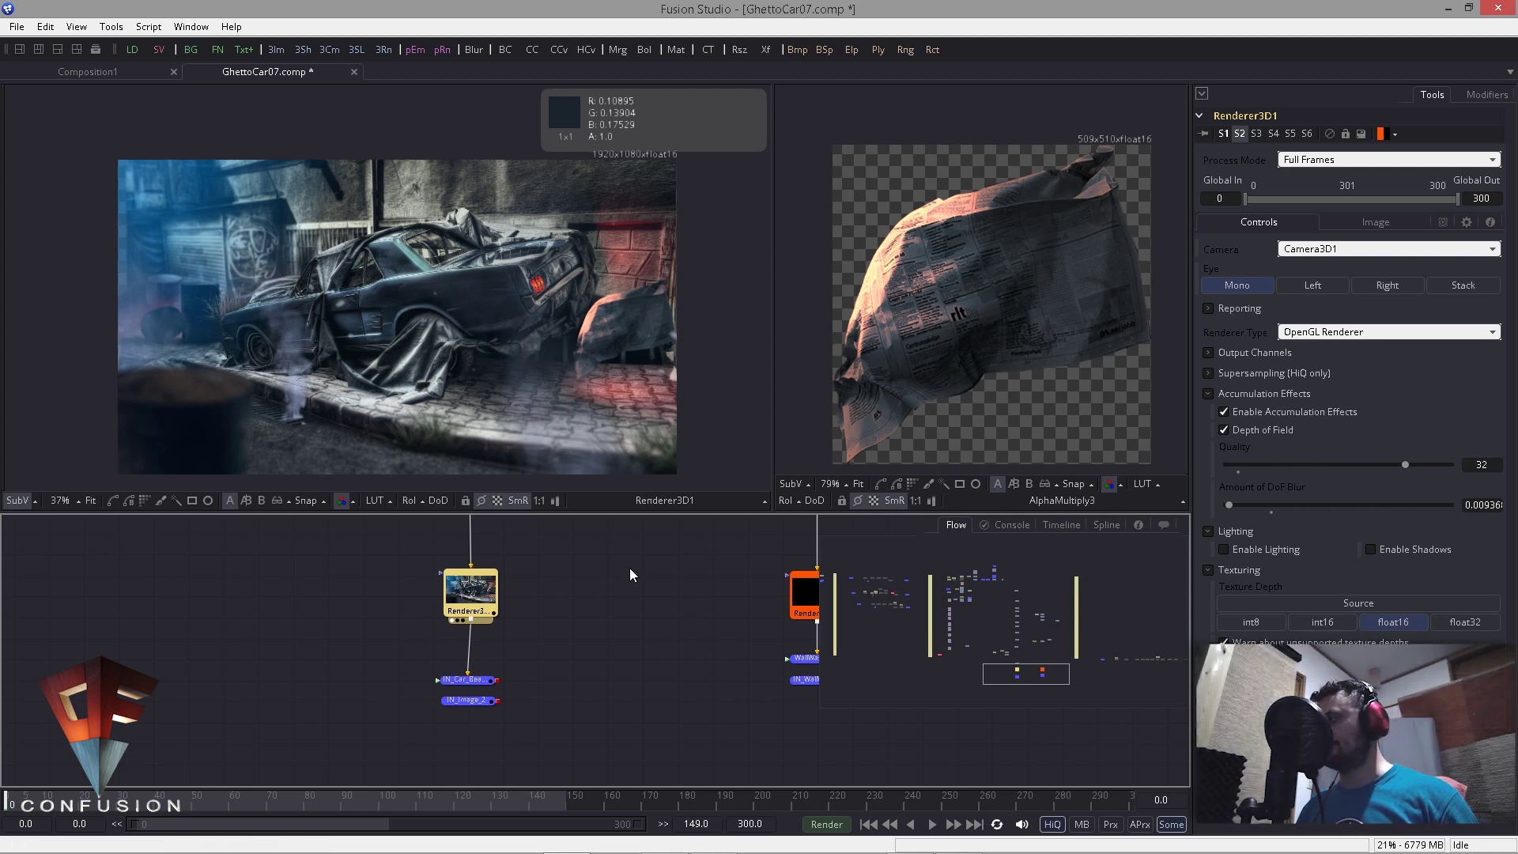
drag(606, 633, 414, 627)
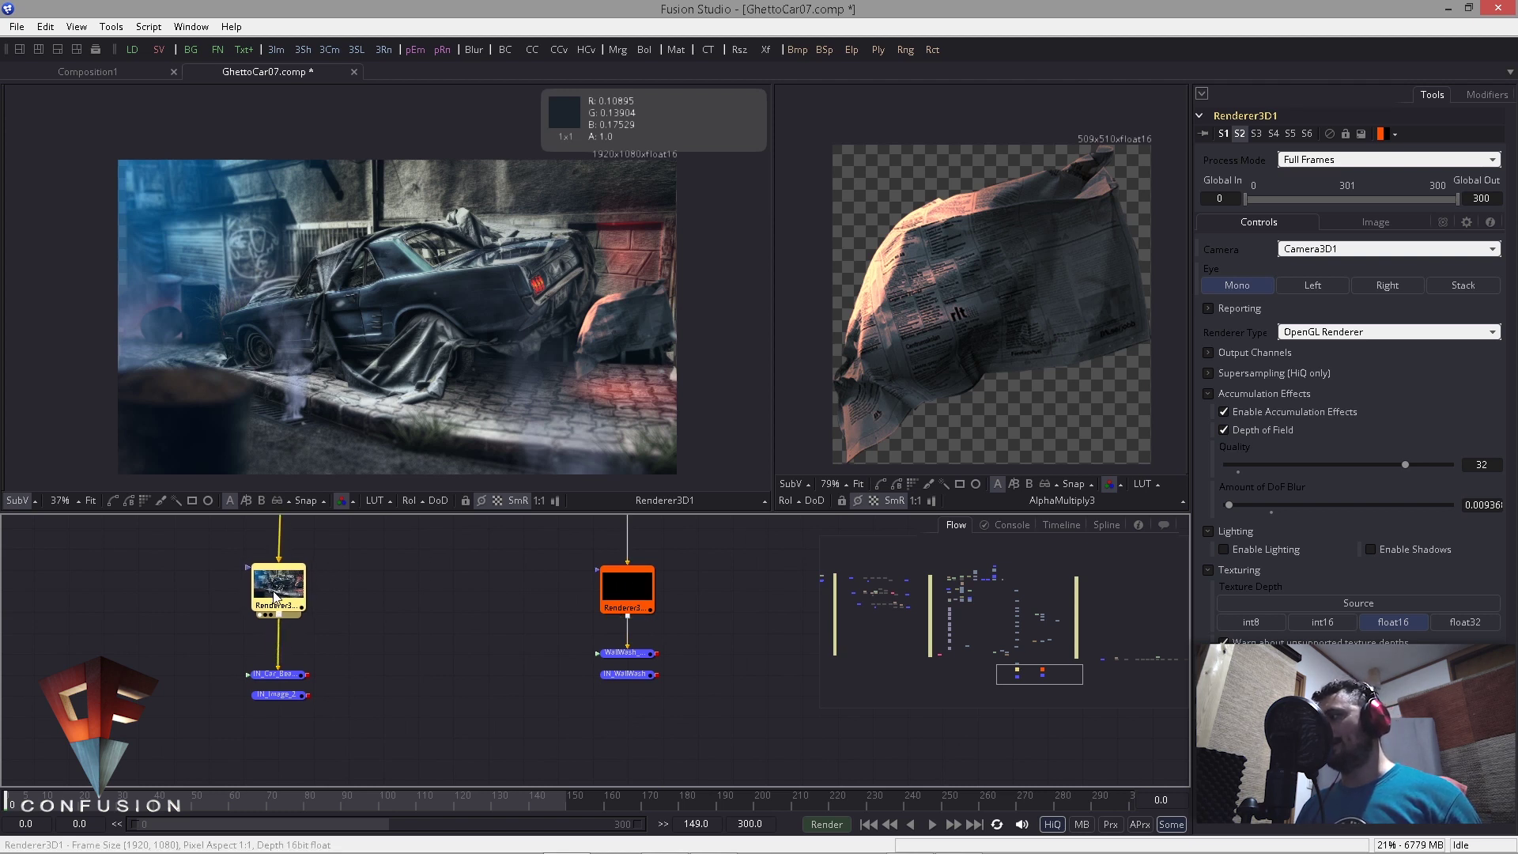
drag(275, 597, 279, 597)
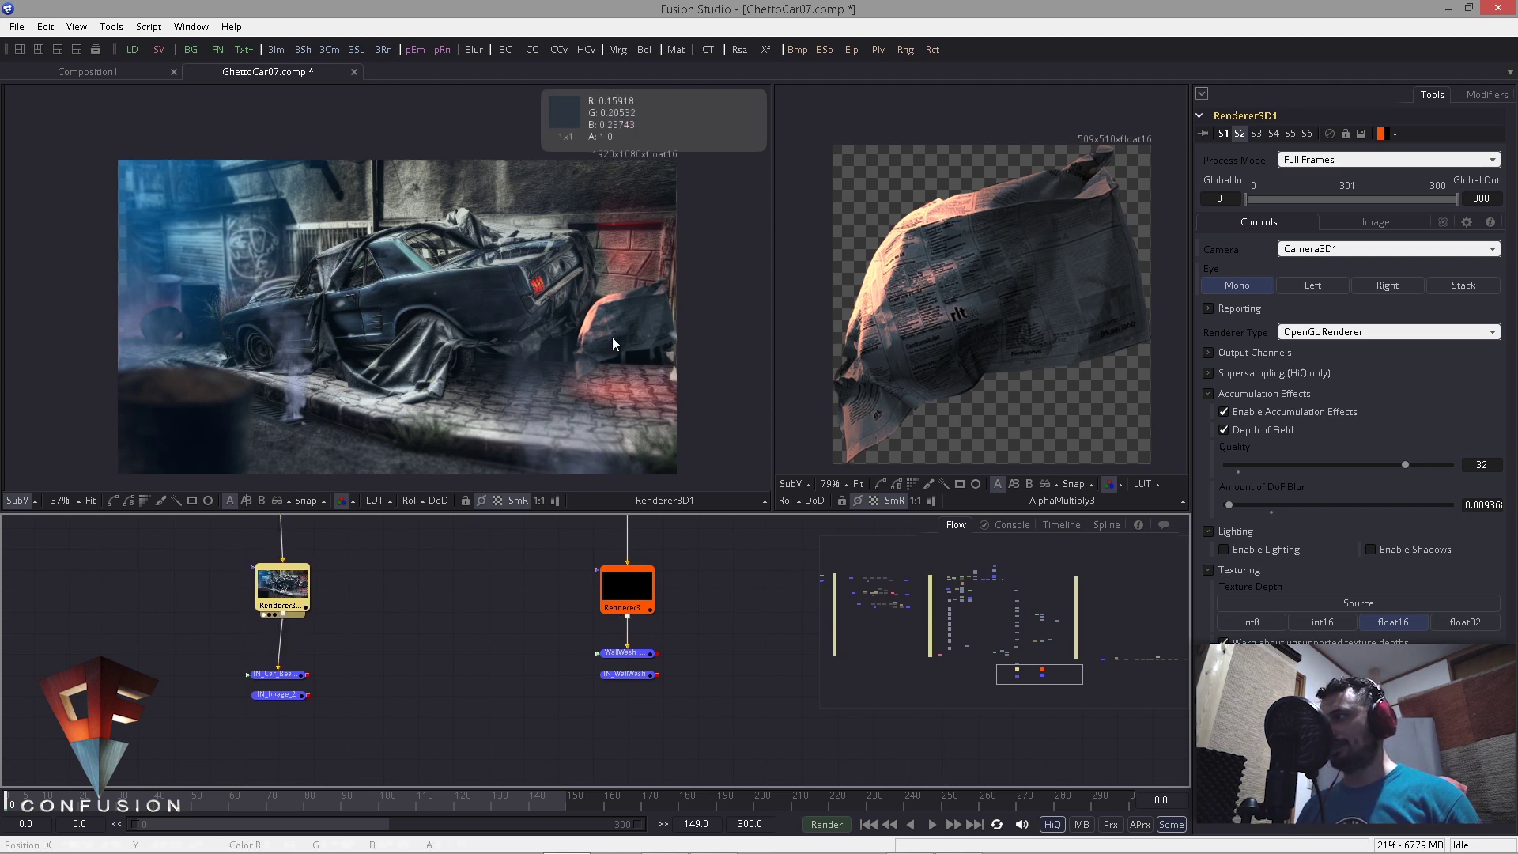
Step: Find the post-processing chain in the flow and display its first node, the instance of IN_Image_3, in the large viewer
scroll(523, 641, down, 2)
drag(424, 606, 263, 683)
scroll(262, 684, down, 2)
drag(304, 615, 311, 610)
drag(403, 627, 400, 669)
drag(348, 713, 203, 745)
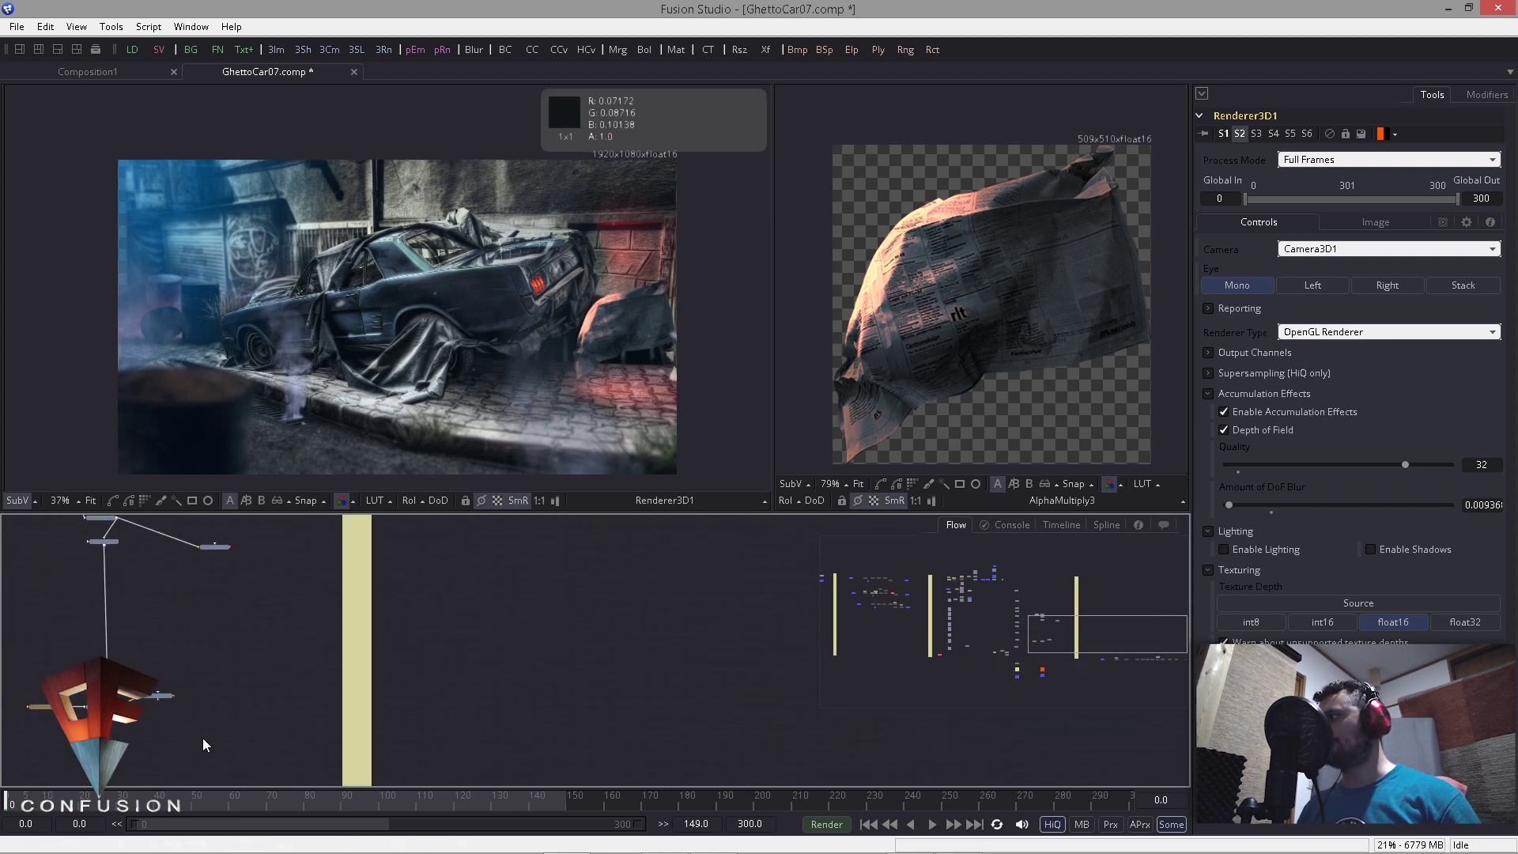
scroll(216, 633, down, 2)
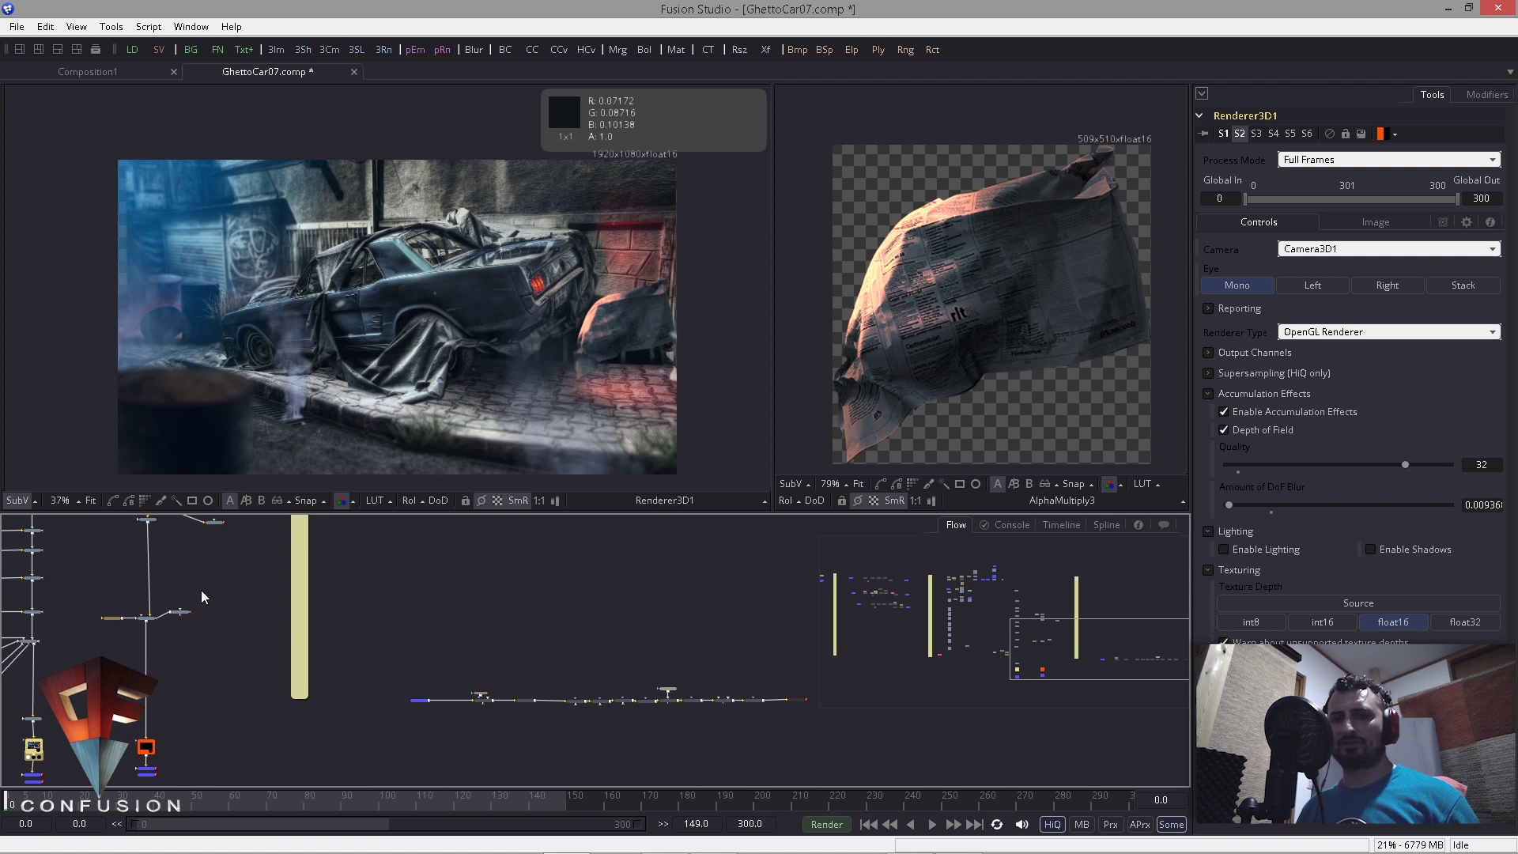
drag(342, 666, 281, 604)
scroll(280, 601, up, 3)
drag(449, 635, 371, 565)
scroll(371, 565, up, 3)
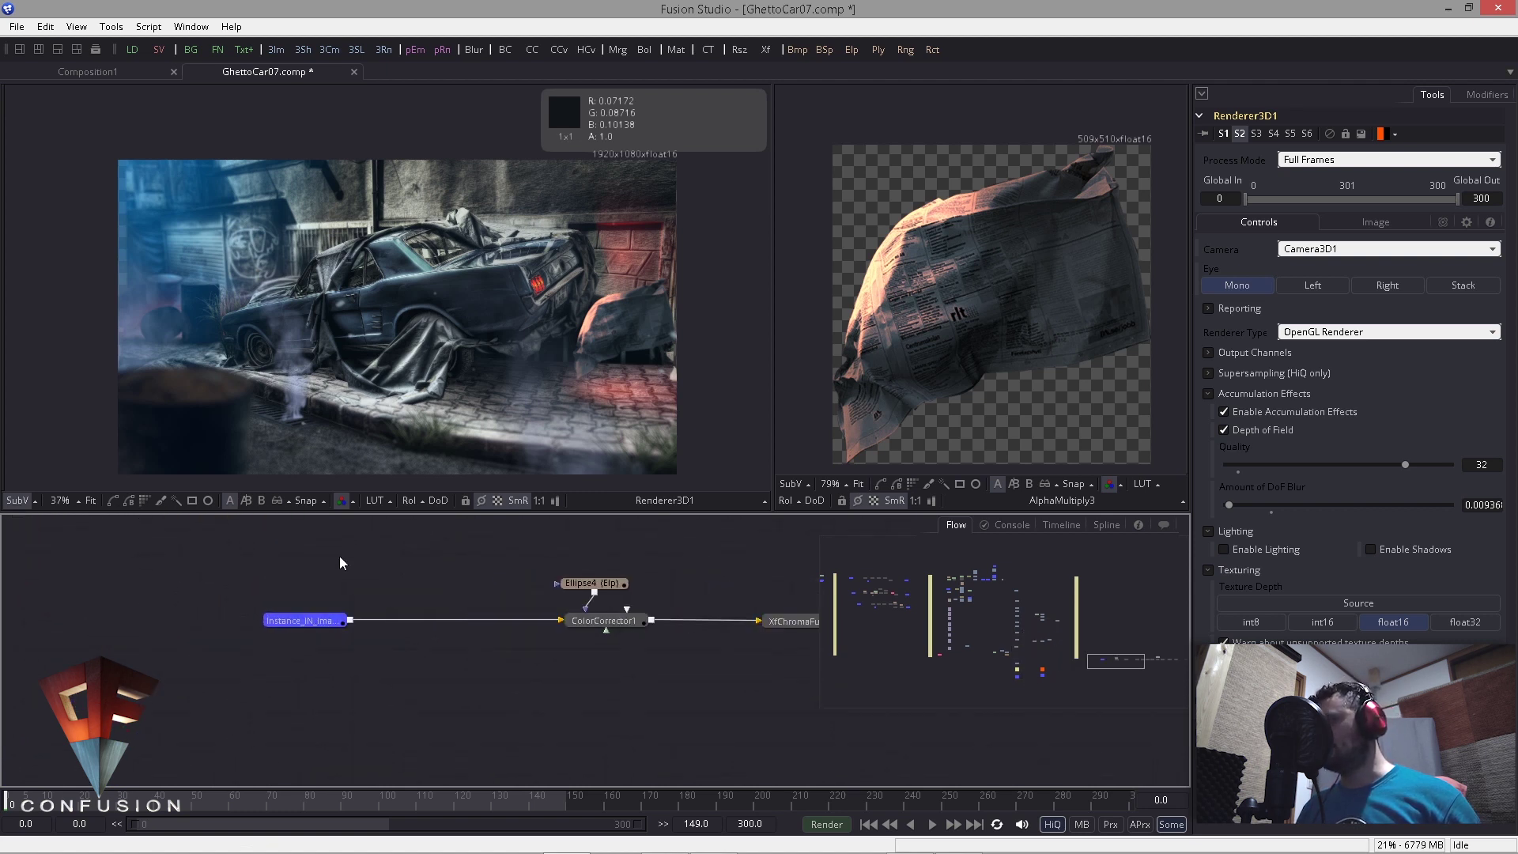
drag(305, 620, 285, 406)
Step: Display ColorCorrector1 and open the controls of its Ellipse4 mask to examine the vignette shape
drag(513, 621, 301, 626)
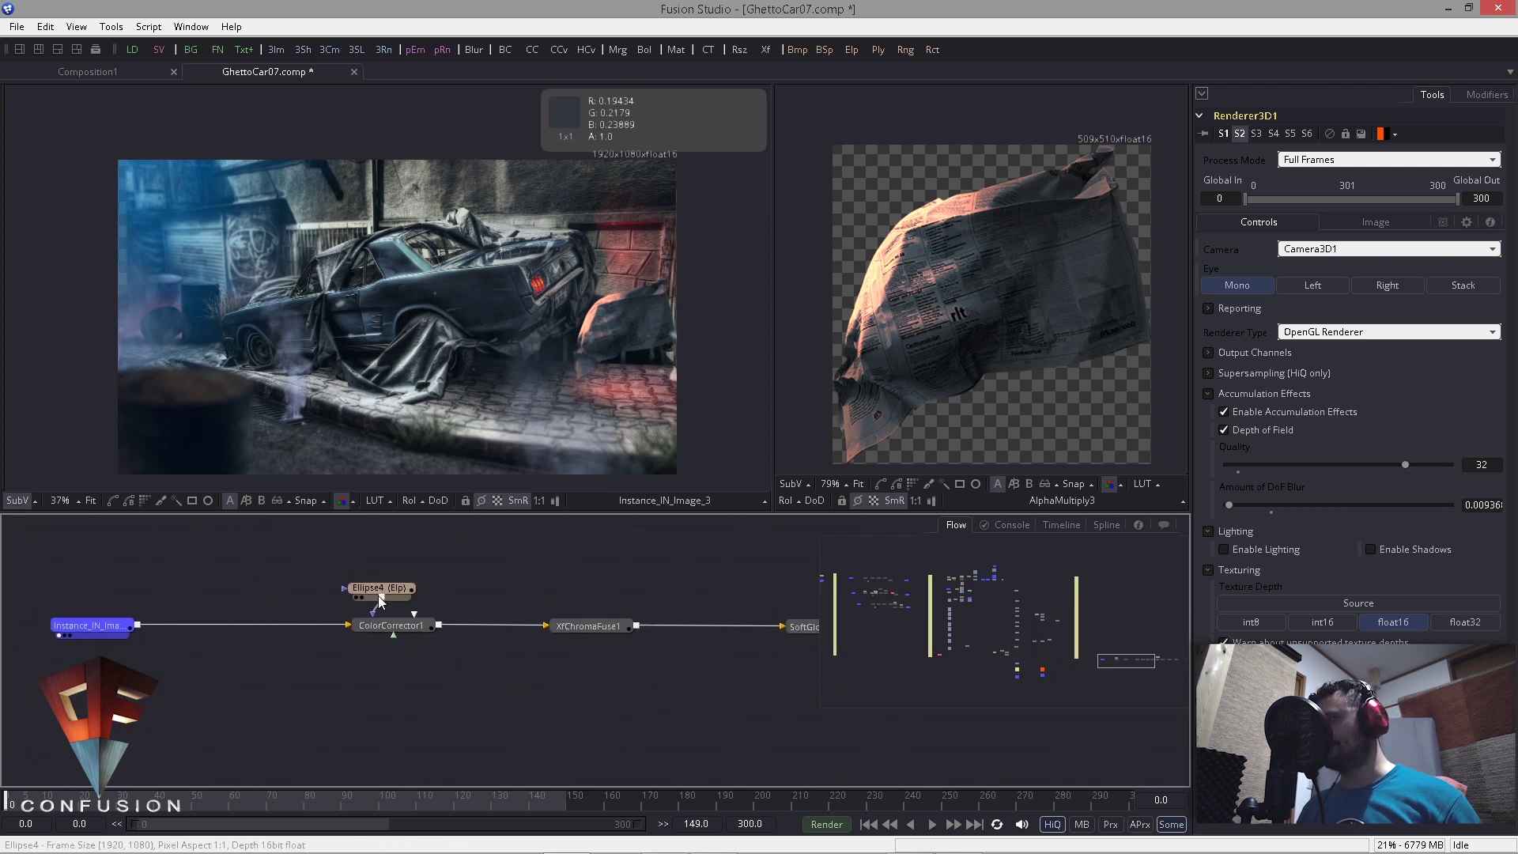
click(397, 578)
drag(402, 629, 392, 282)
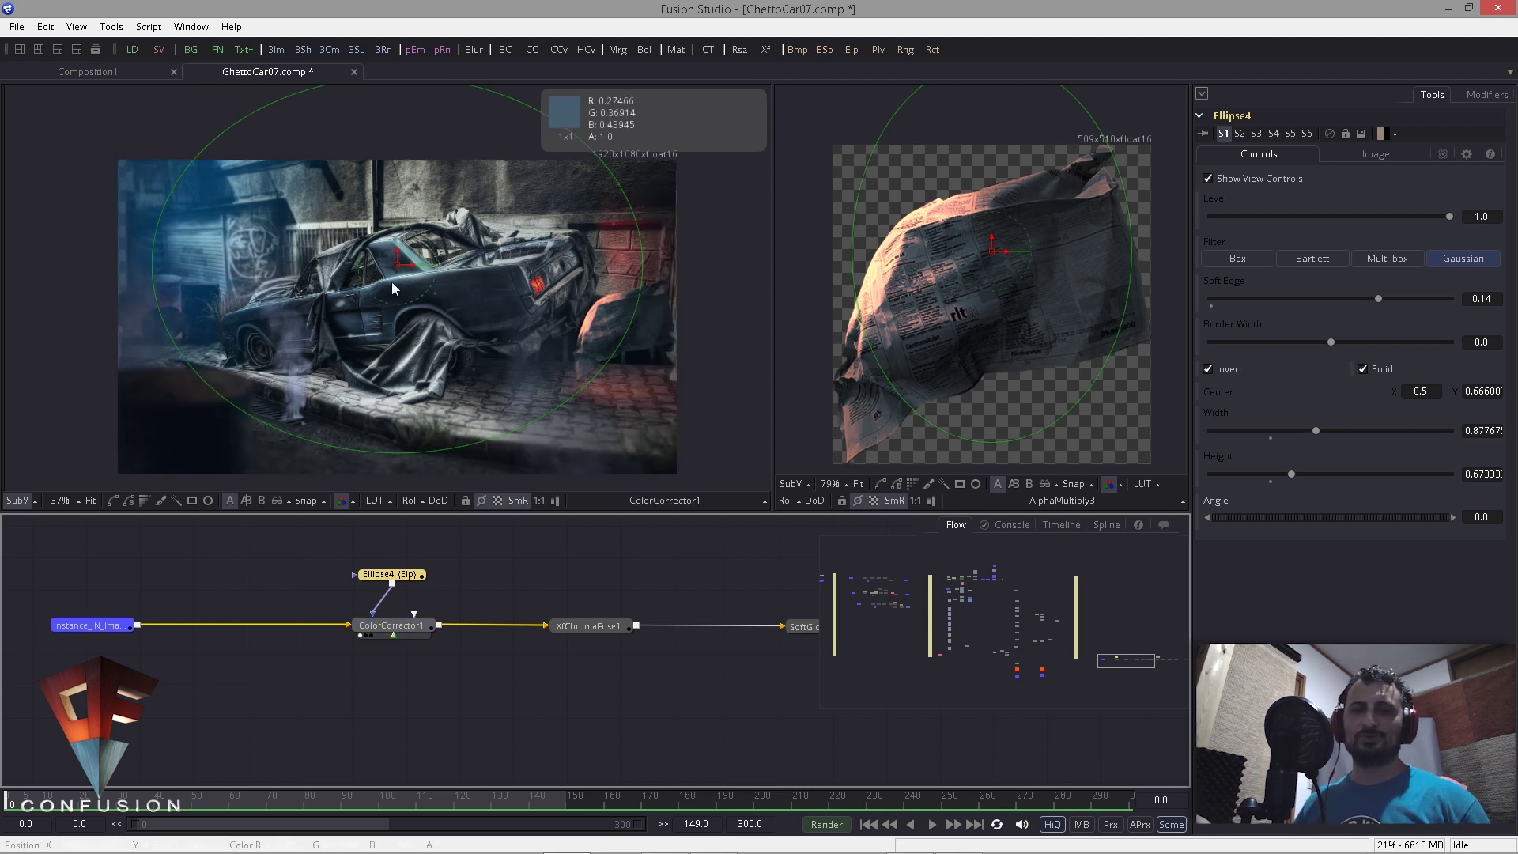
click(430, 714)
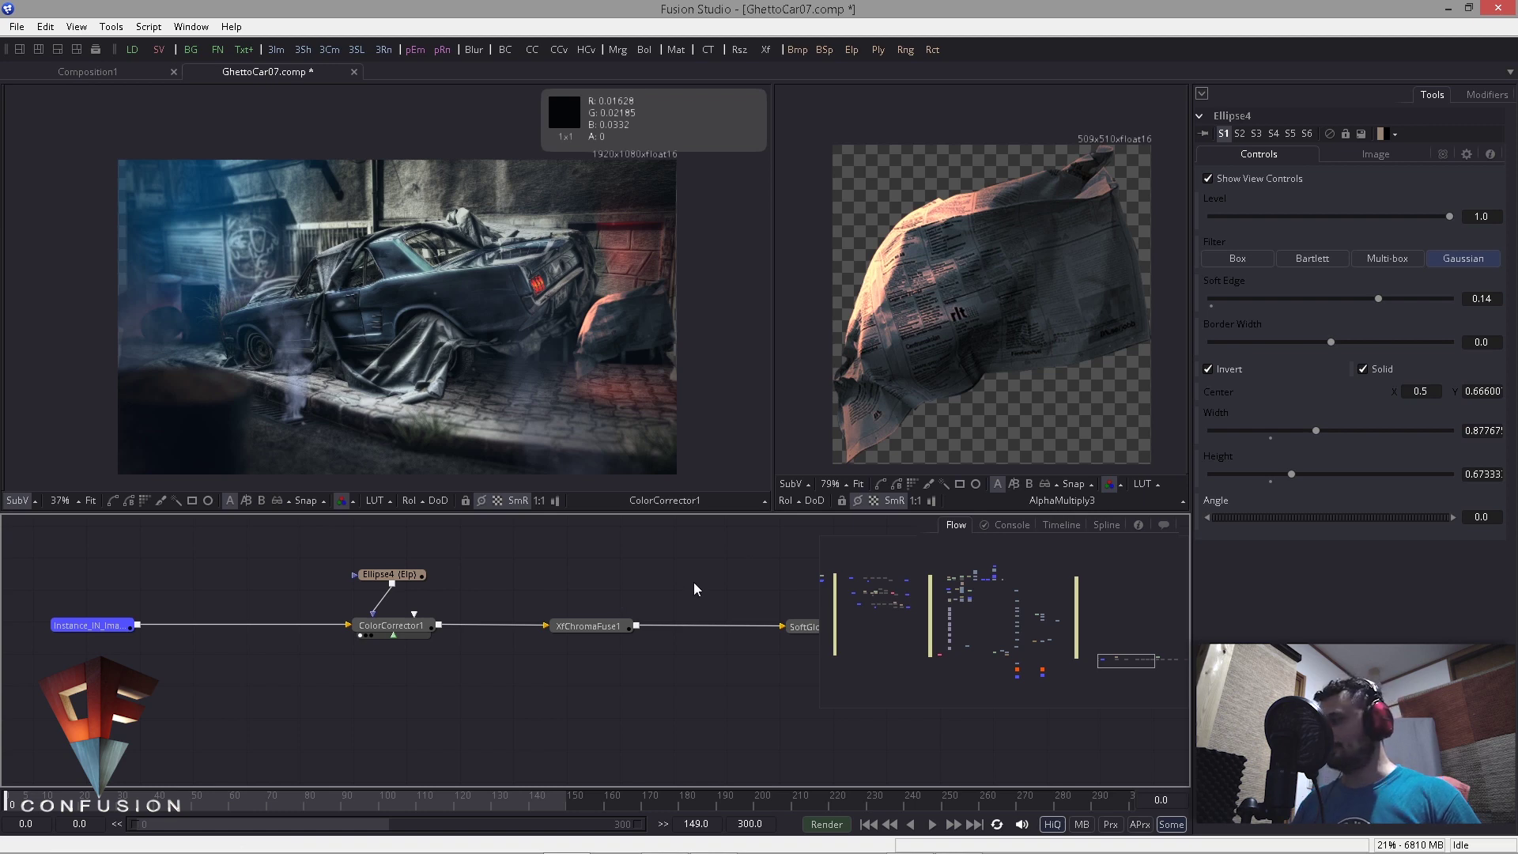
Step: Display XfChromaFuse1, open its controls, and examine the car's tail light and licence plate up close
drag(590, 626, 681, 428)
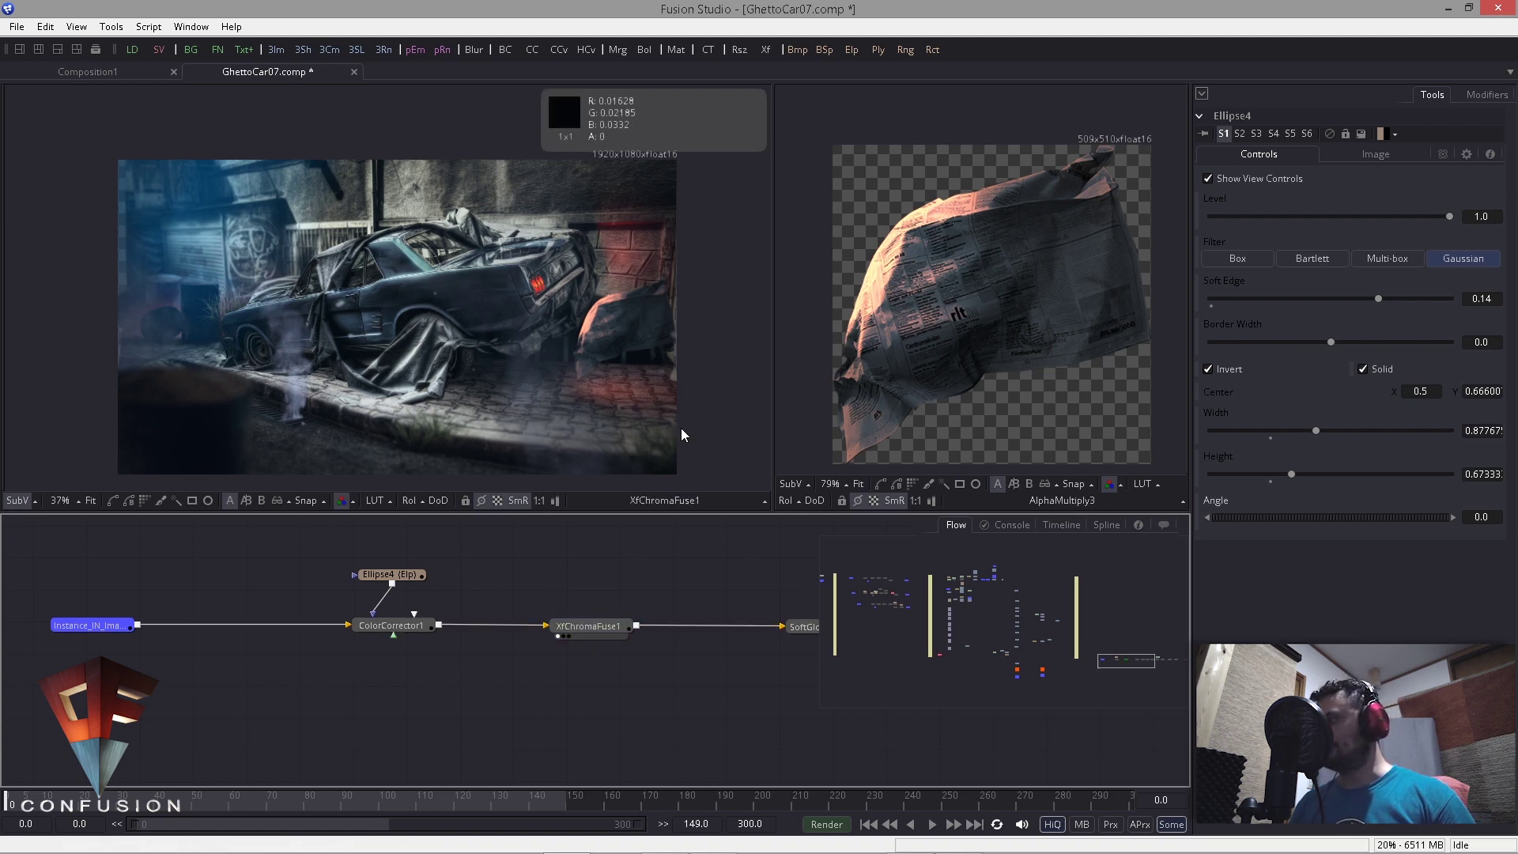
scroll(453, 349, up, 3)
drag(448, 323, 308, 349)
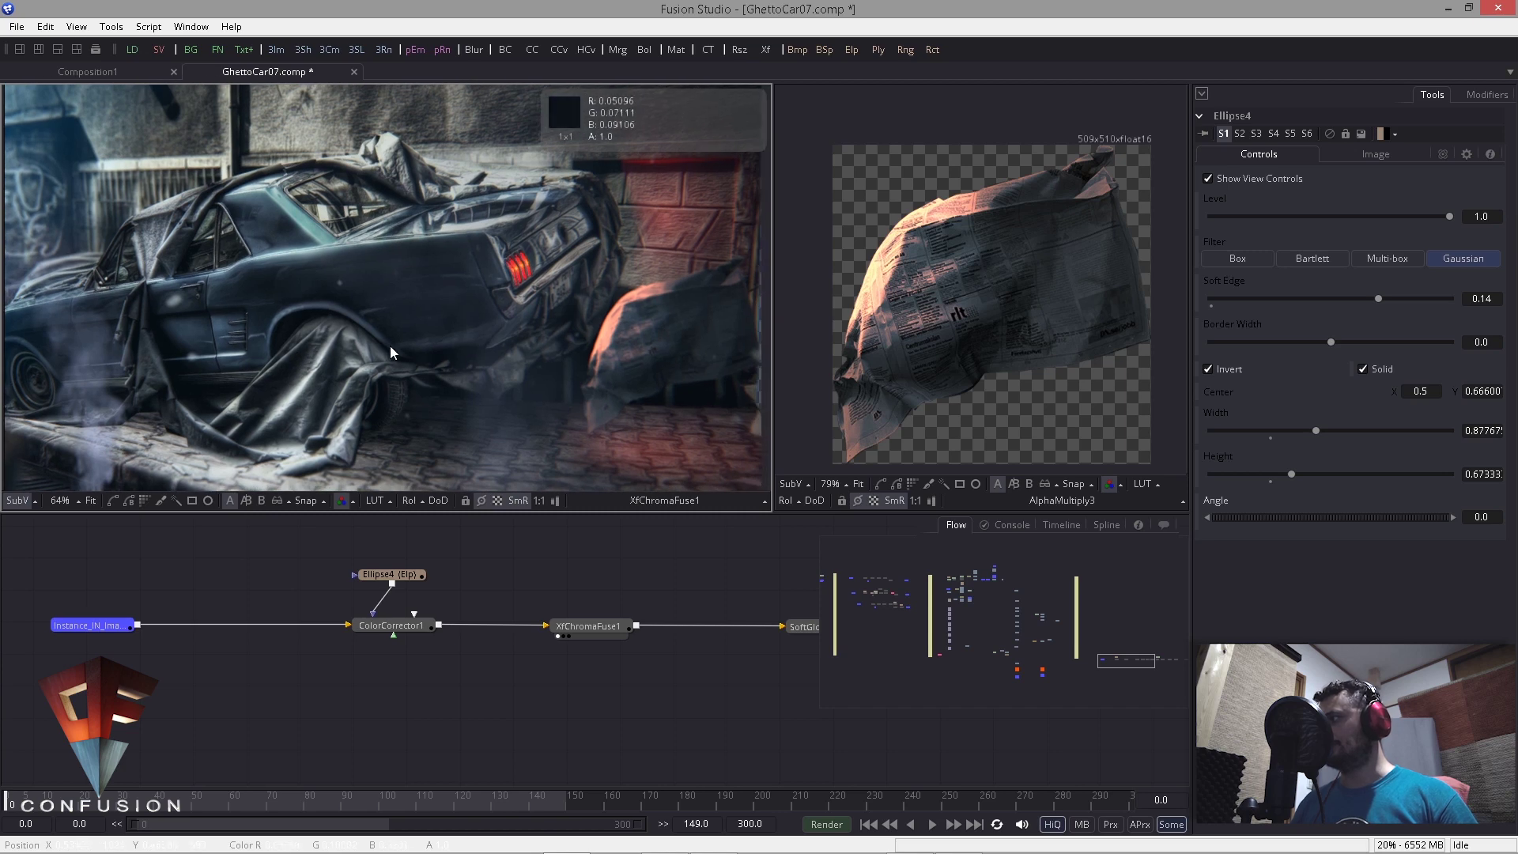
scroll(550, 348, down, 2)
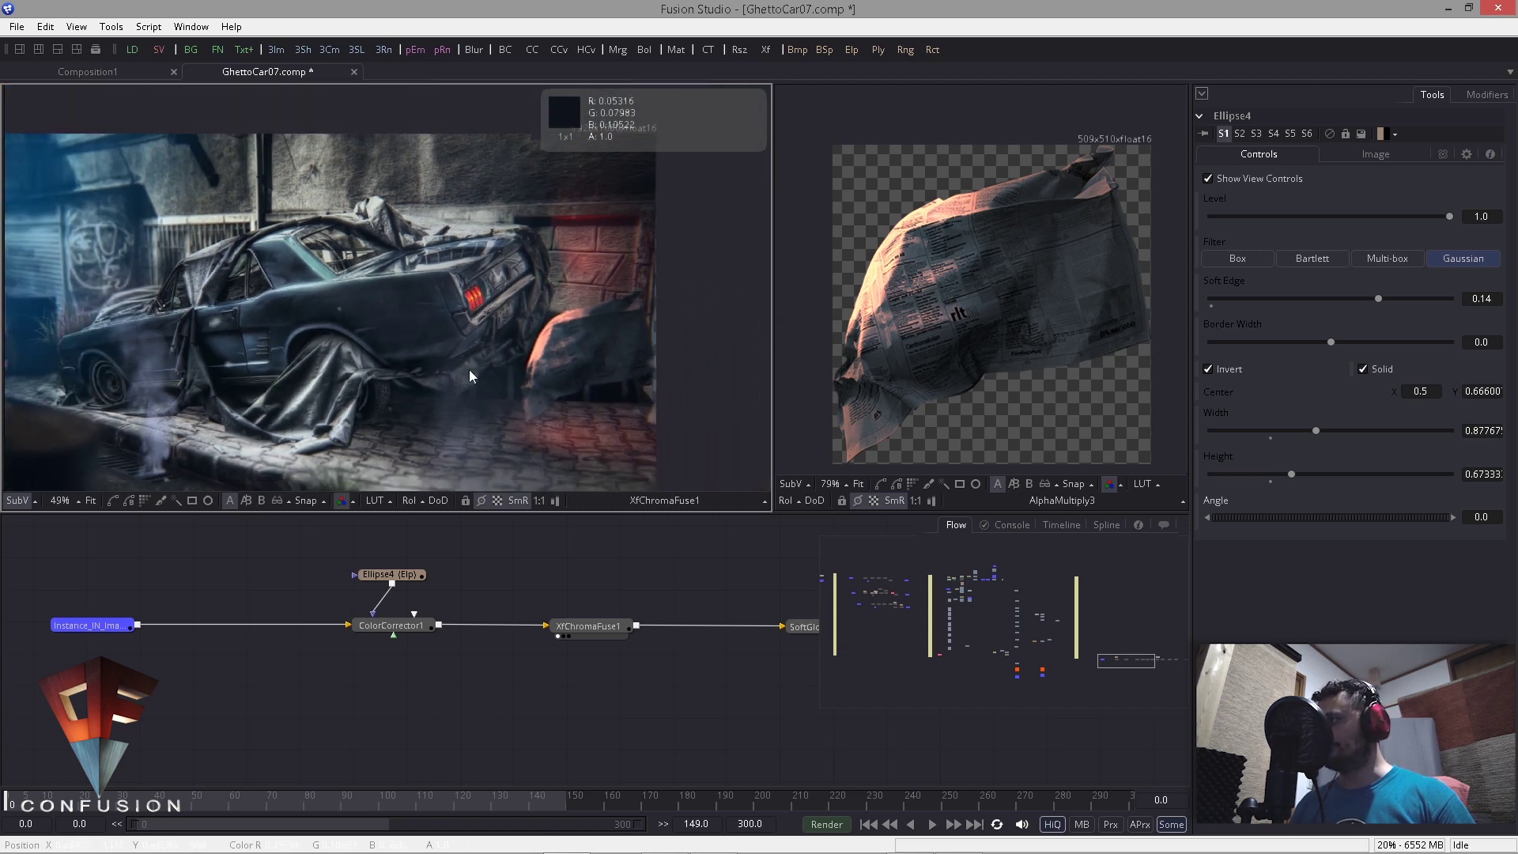
scroll(470, 376, up, 10)
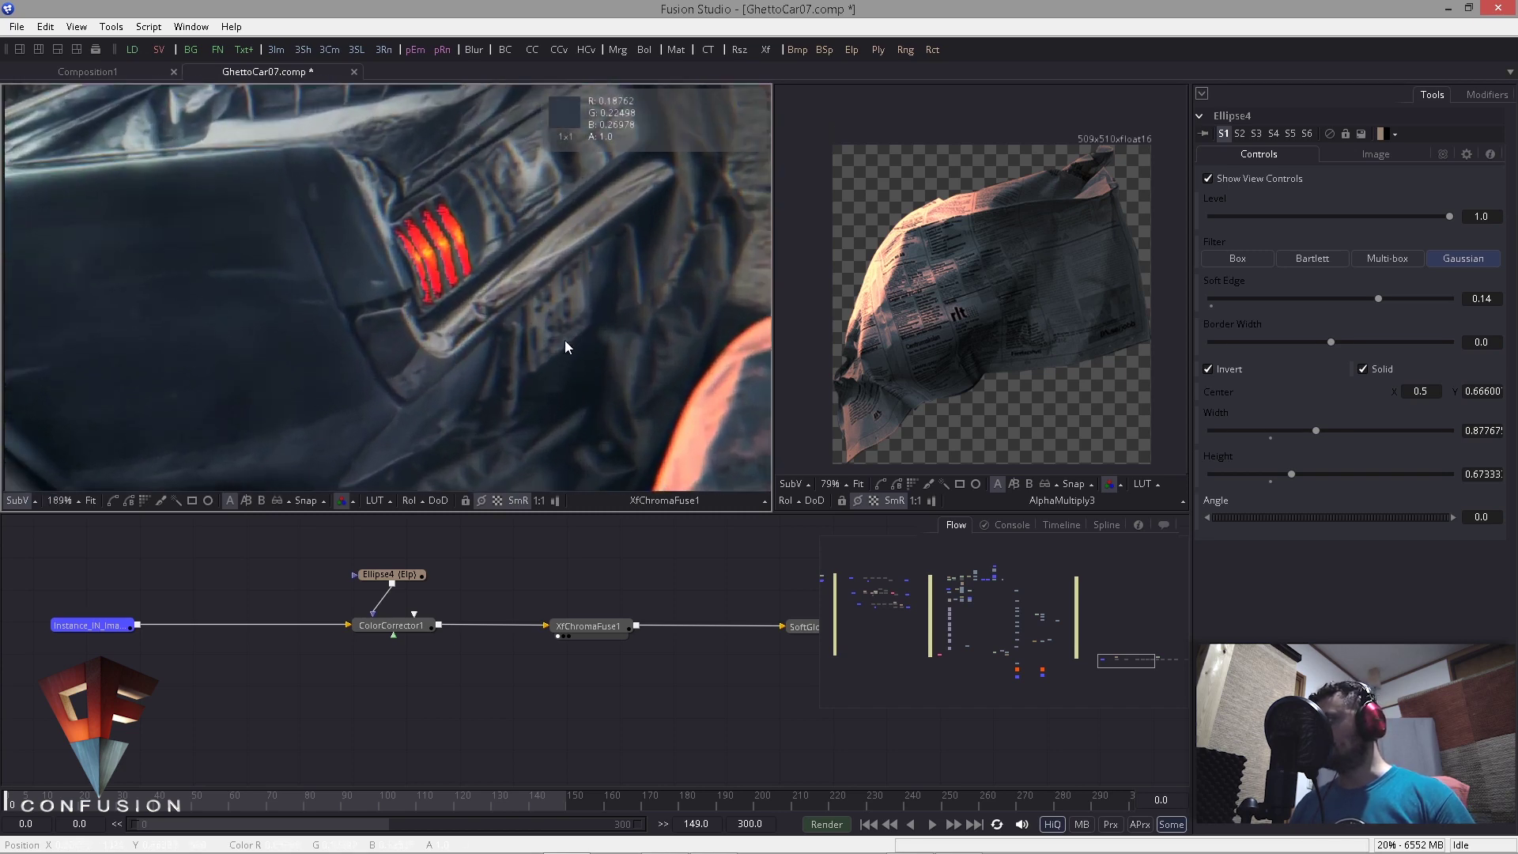
click(607, 625)
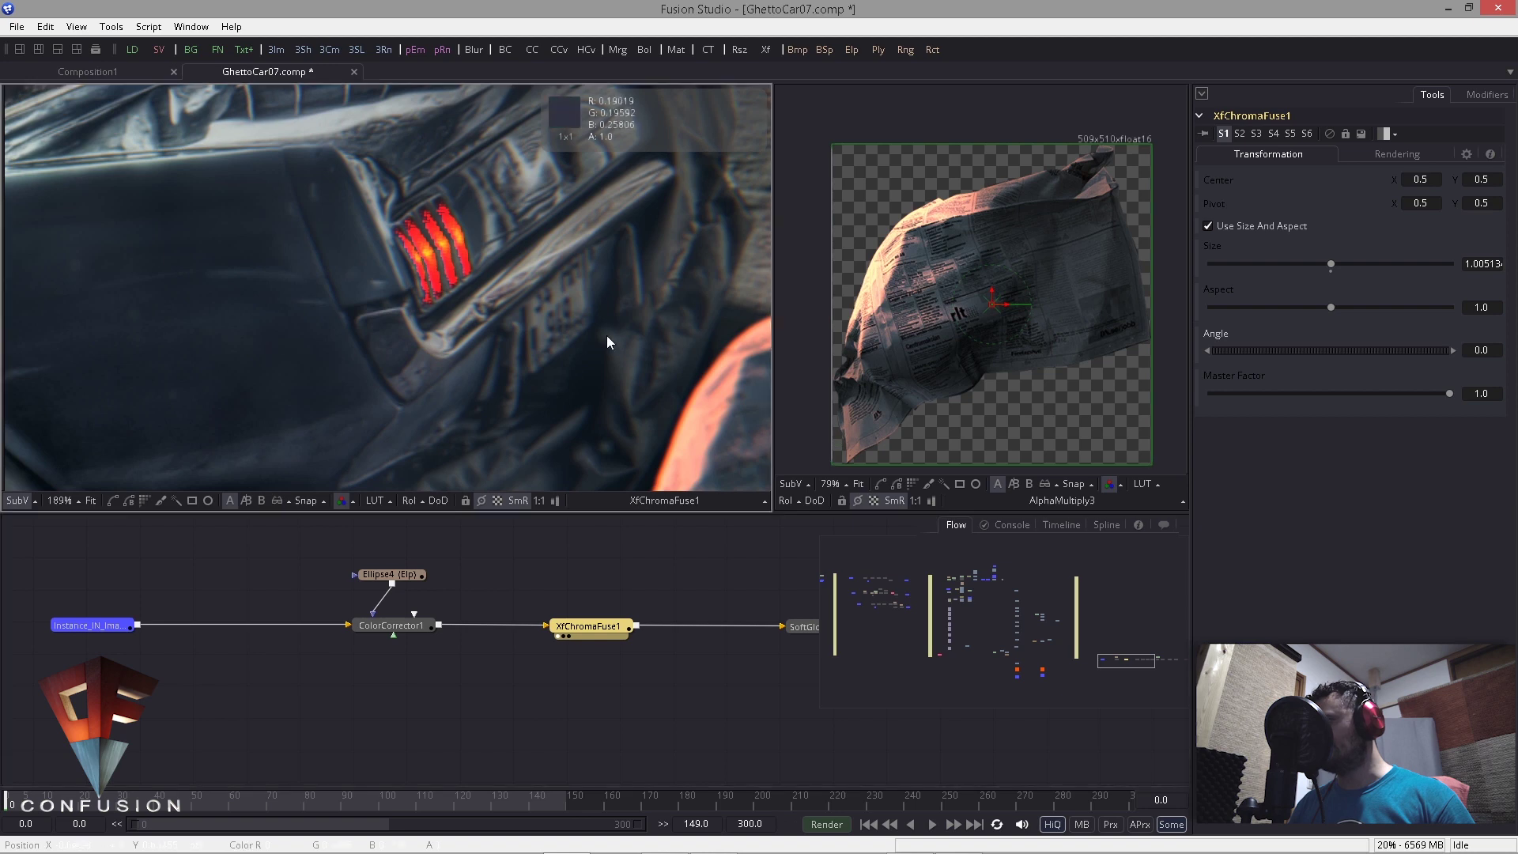
scroll(607, 341, up, 5)
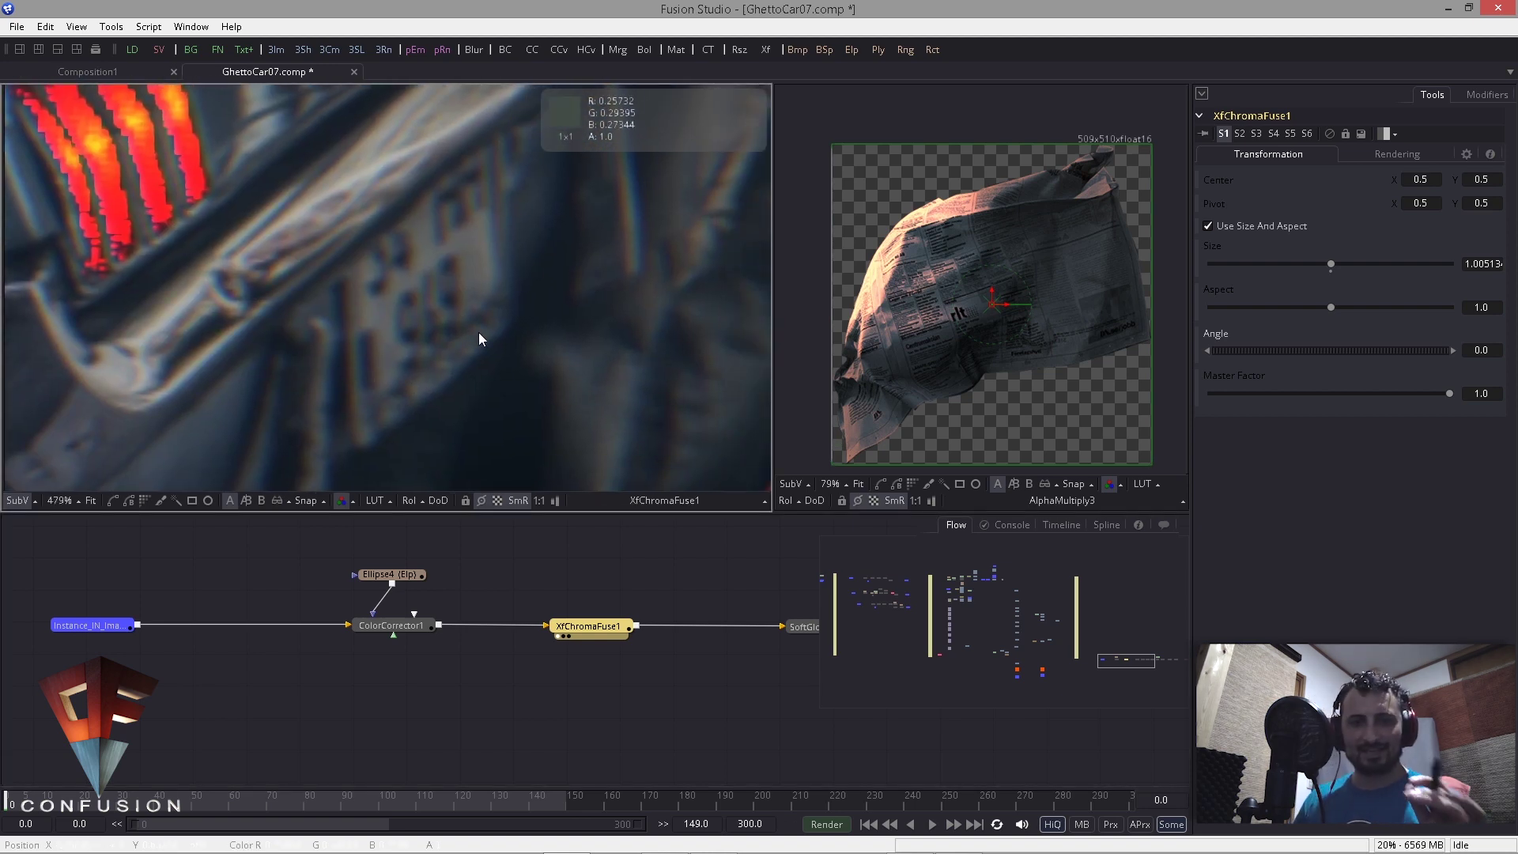
Step: Bypass and re-enable XfChromaFuse1 repeatedly to compare its chromatic aberration on the licence plate and tail light
key(ctrl+p)
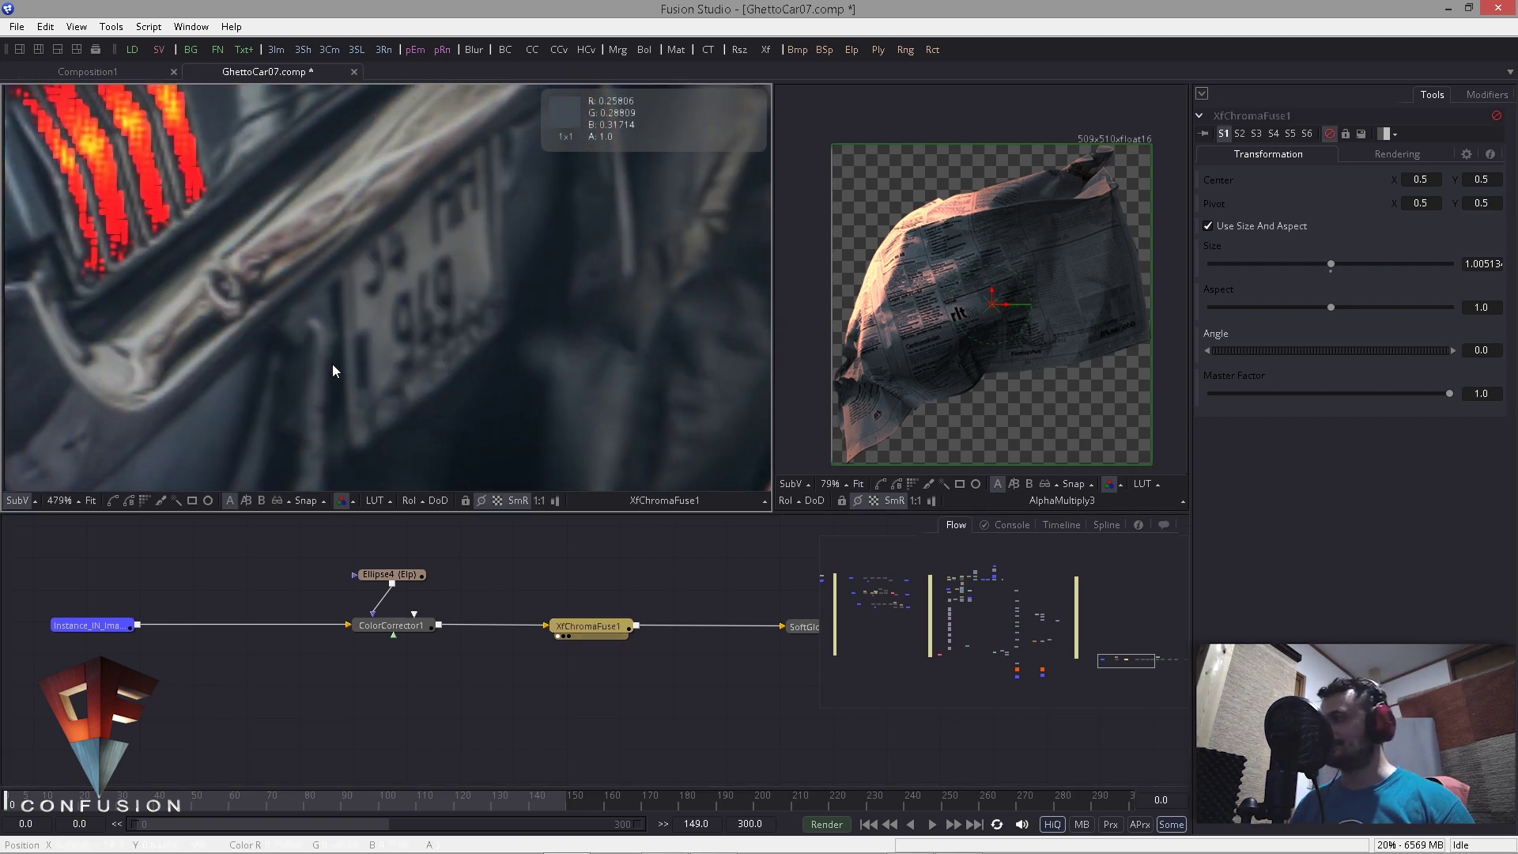
key(ctrl+p)
drag(118, 273, 389, 357)
key(ctrl+p)
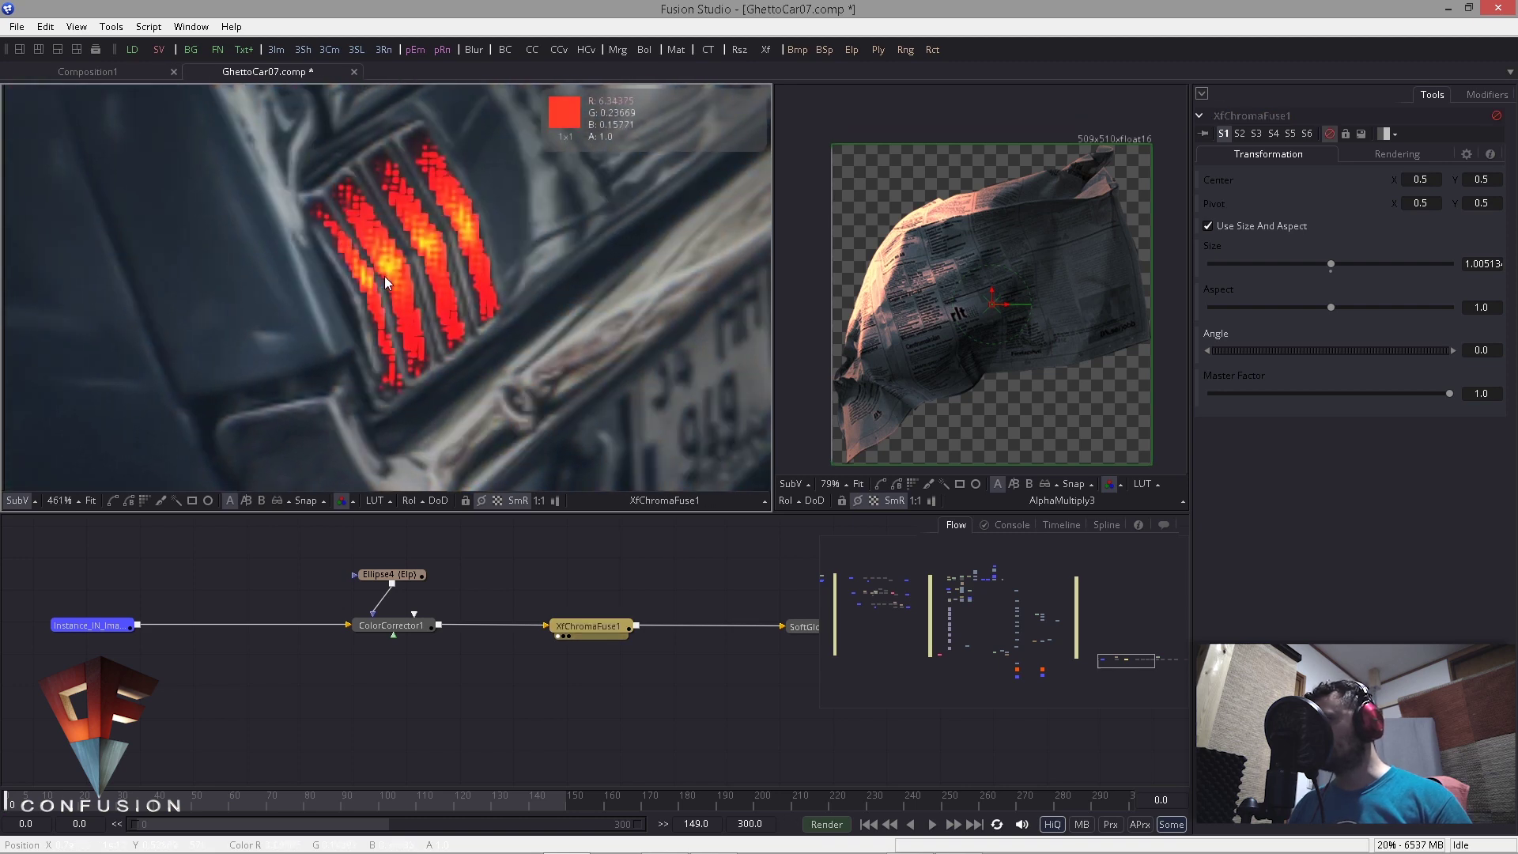
key(ctrl+p)
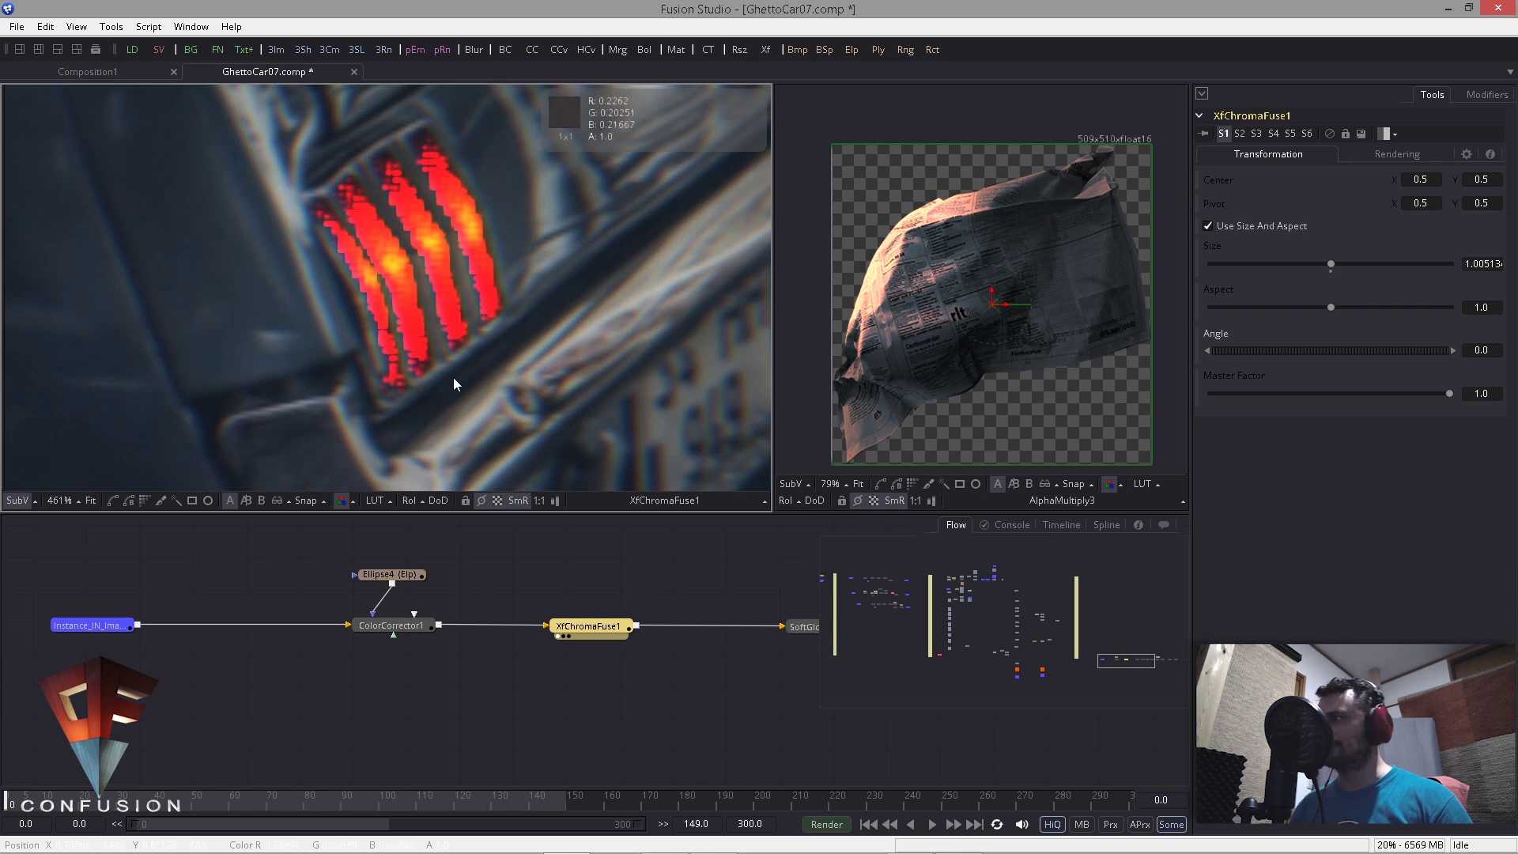
Step: Display SoftGlow1 and SoftGlow2 in turn to examine the glow around the car's tail light
scroll(320, 373, down, 5)
drag(347, 299, 396, 276)
drag(732, 647, 228, 595)
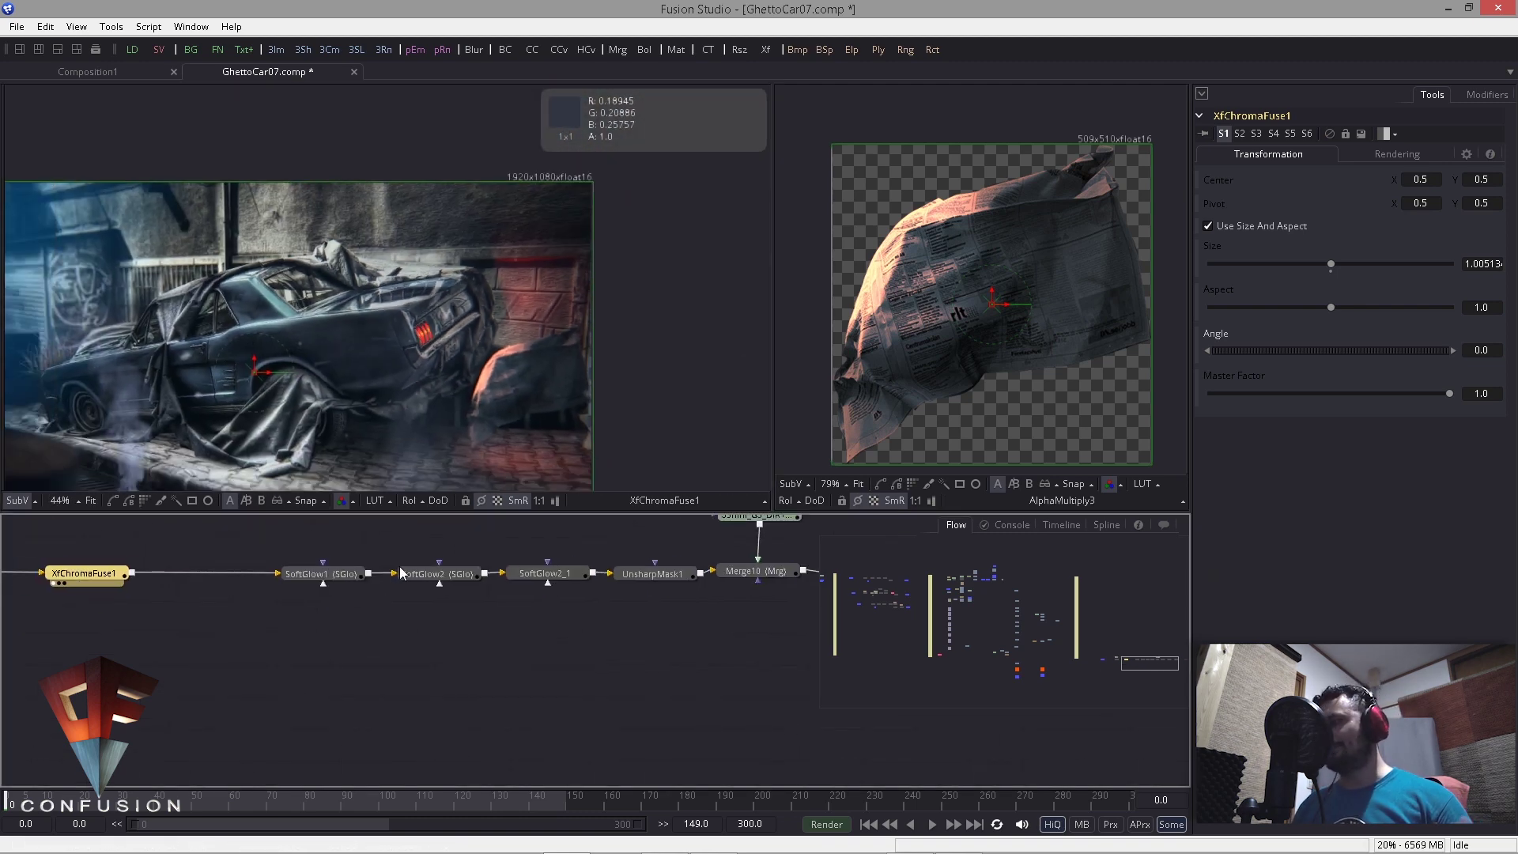
drag(401, 572, 588, 642)
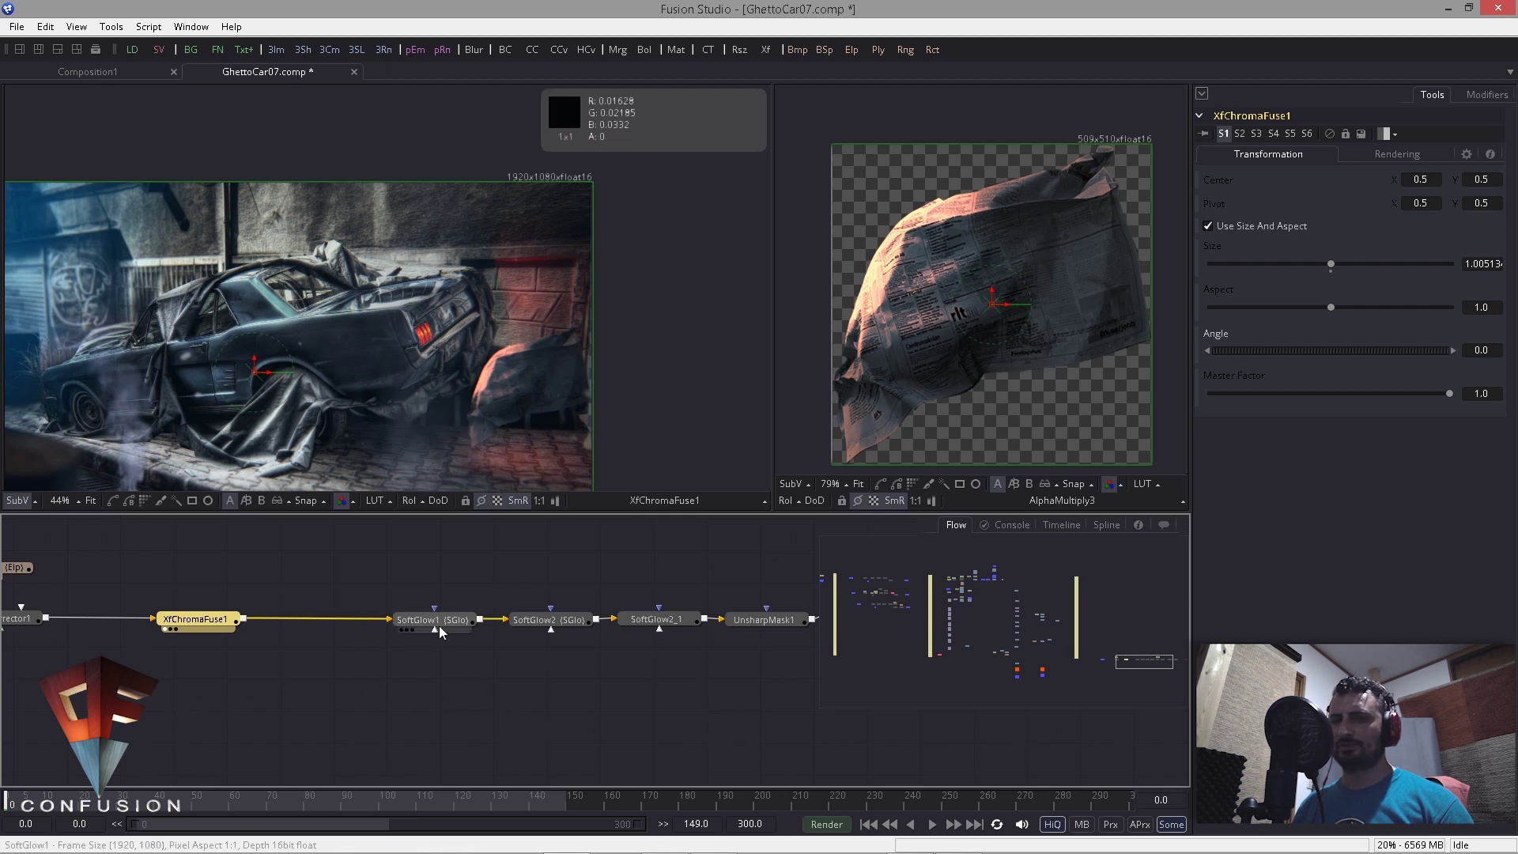
drag(439, 620, 442, 358)
scroll(492, 349, up, 3)
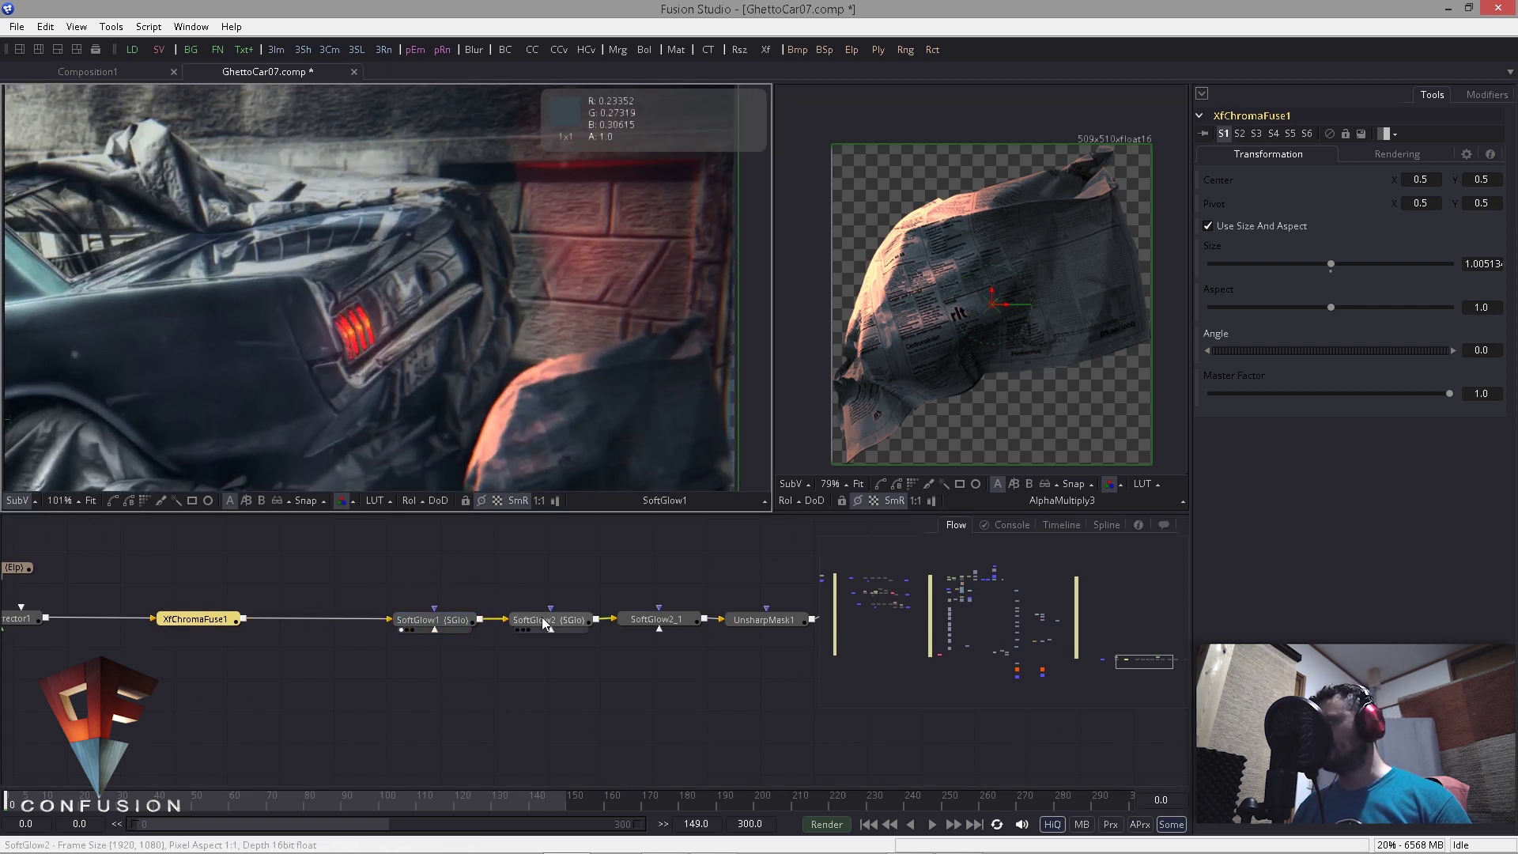
drag(544, 619, 492, 501)
scroll(350, 332, up, 1)
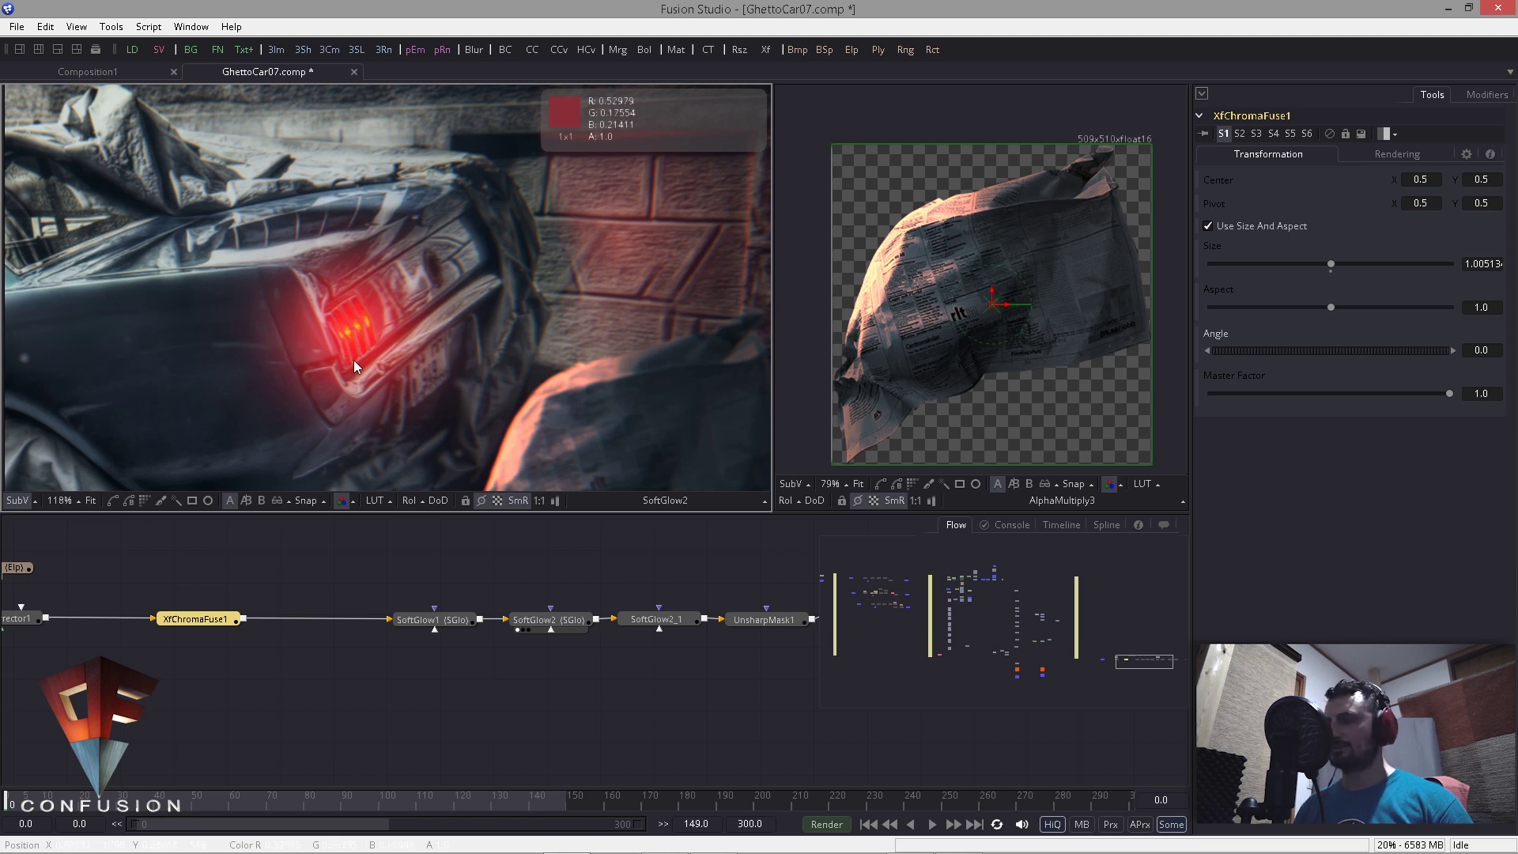
Step: Display SoftGlow2_1 and UnsharpMask1 in turn to examine the stacked glow and sharpening
drag(443, 646, 304, 649)
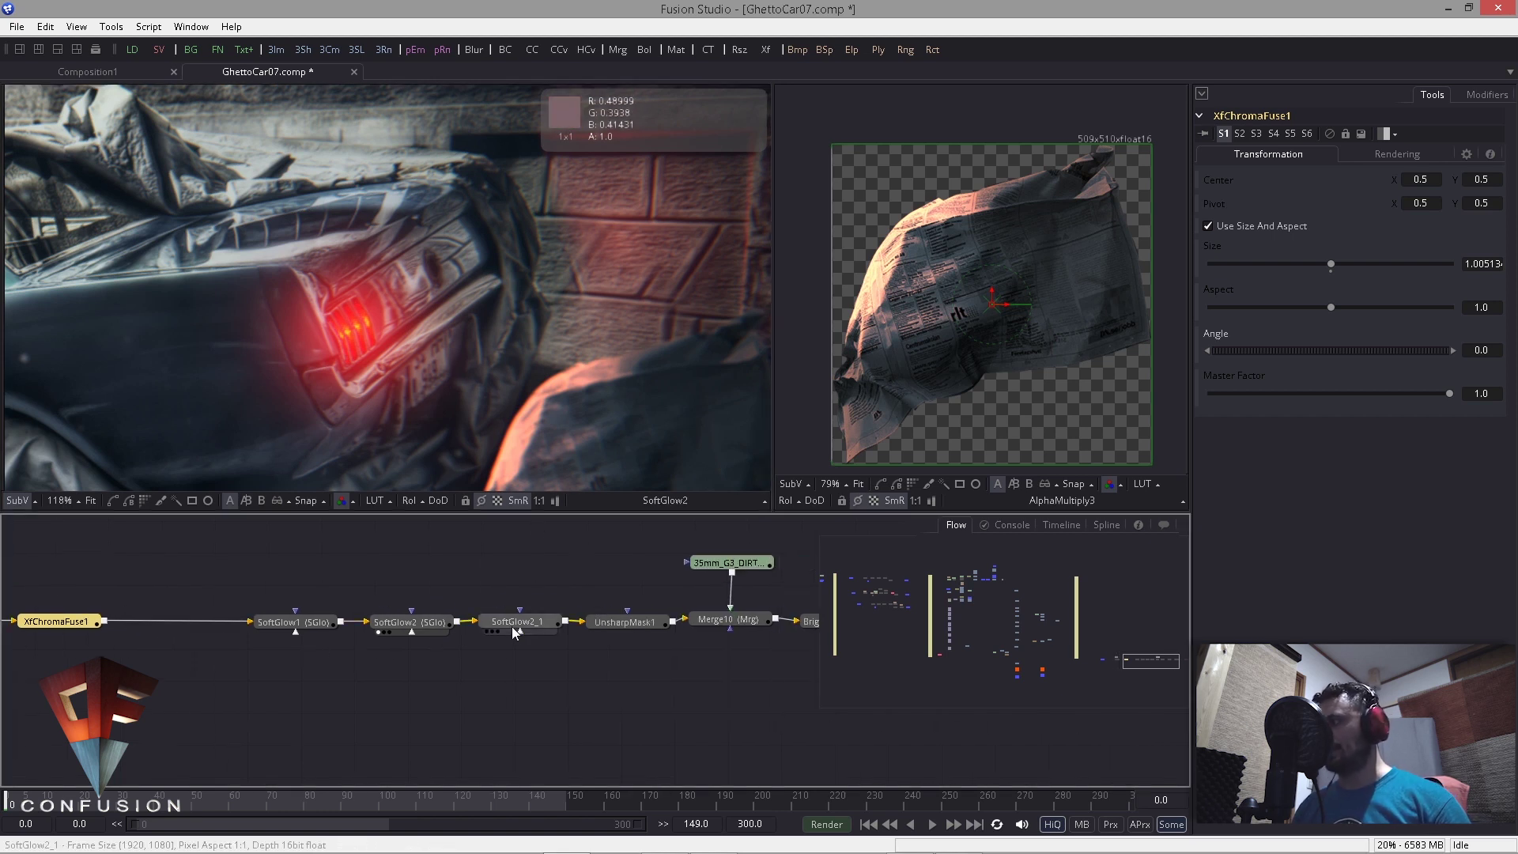
drag(511, 623, 535, 482)
drag(628, 622, 453, 330)
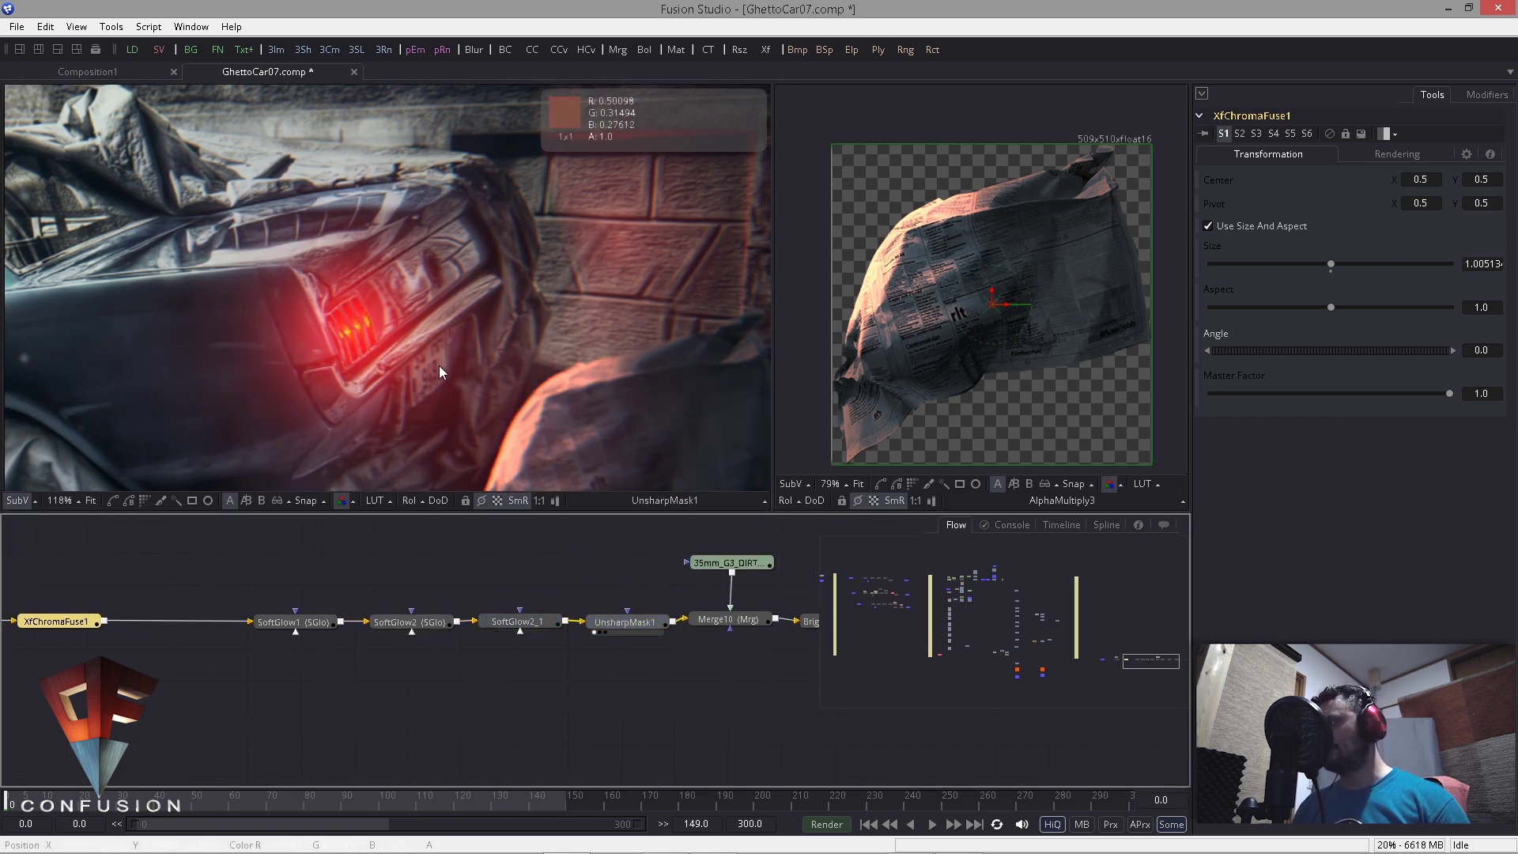
Step: Open the controls of UnsharpMask1 and bypass it to compare the sharpening on the tail light up close
scroll(439, 365, up, 6)
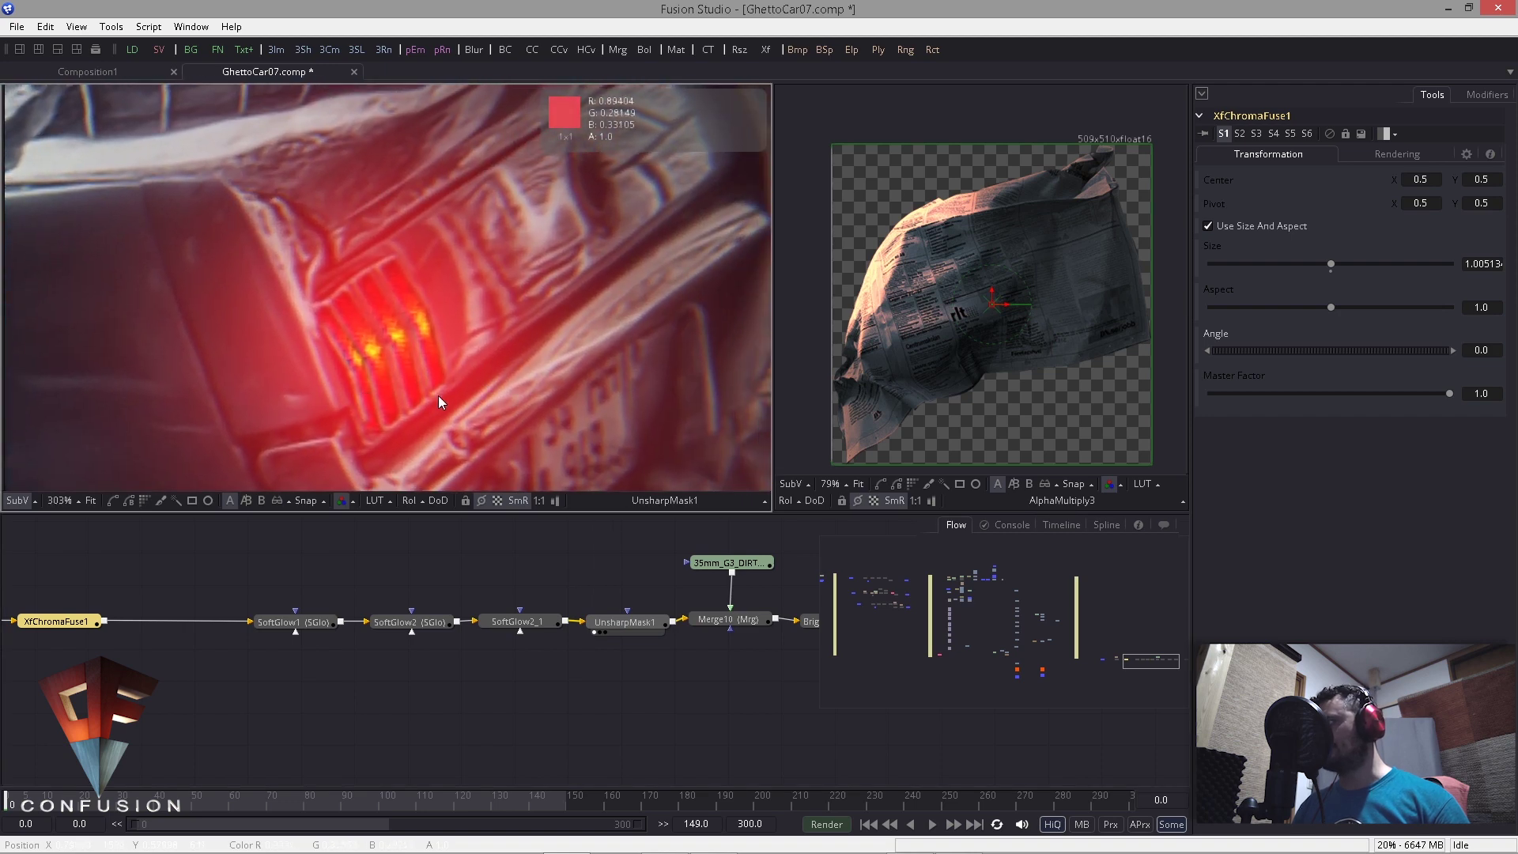
scroll(415, 346, up, 2)
click(624, 621)
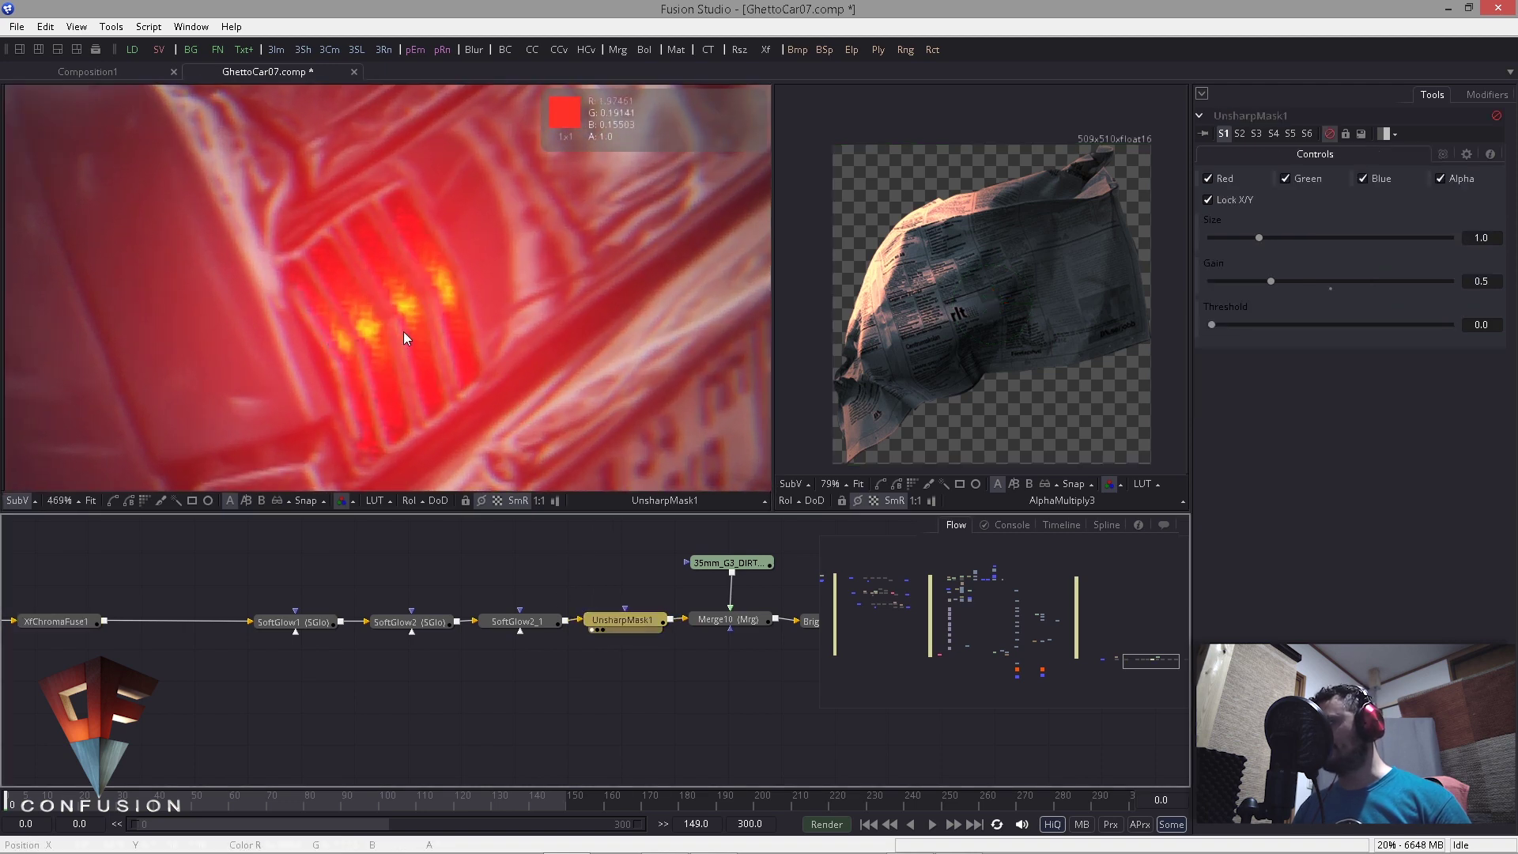
key(ctrl+p)
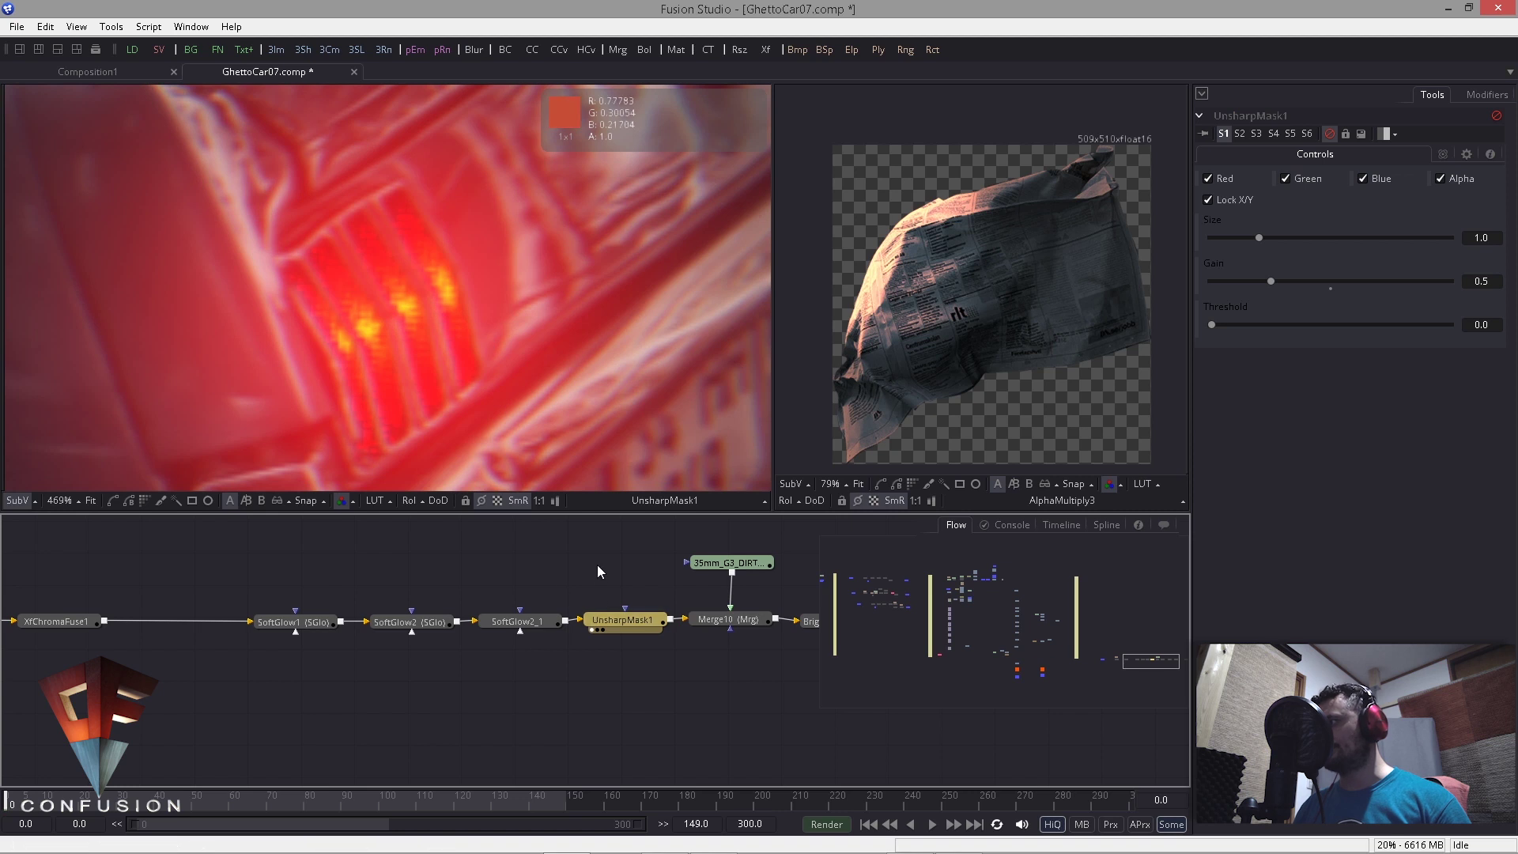
Step: Display the 35mm_G3_DIRTY_v1.mp4 film grain loader in the second viewer and widen that viewer
drag(459, 578, 122, 491)
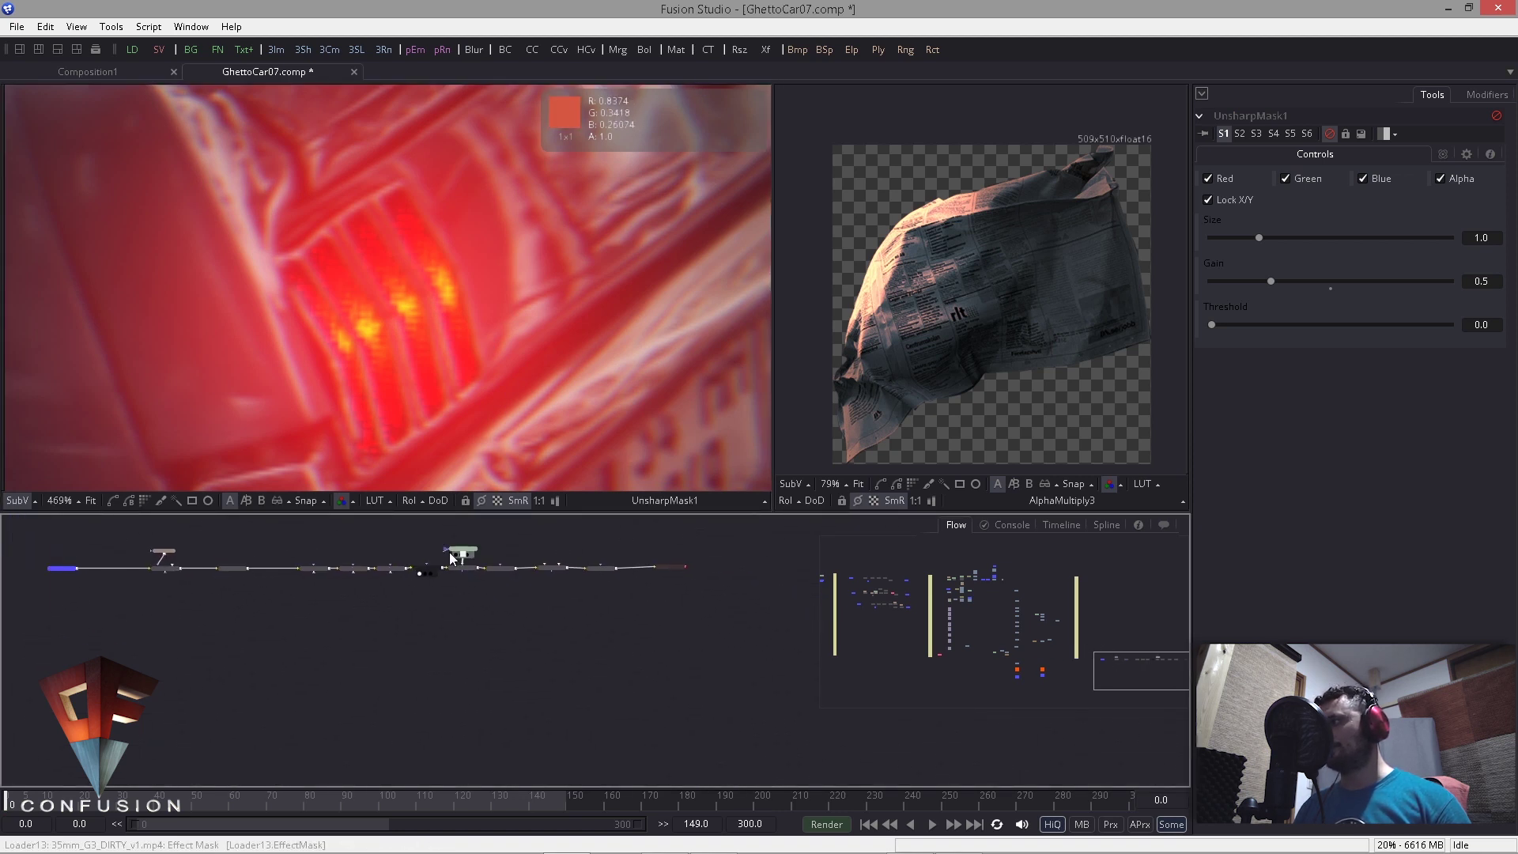
drag(449, 552, 632, 423)
scroll(528, 547, up, 1)
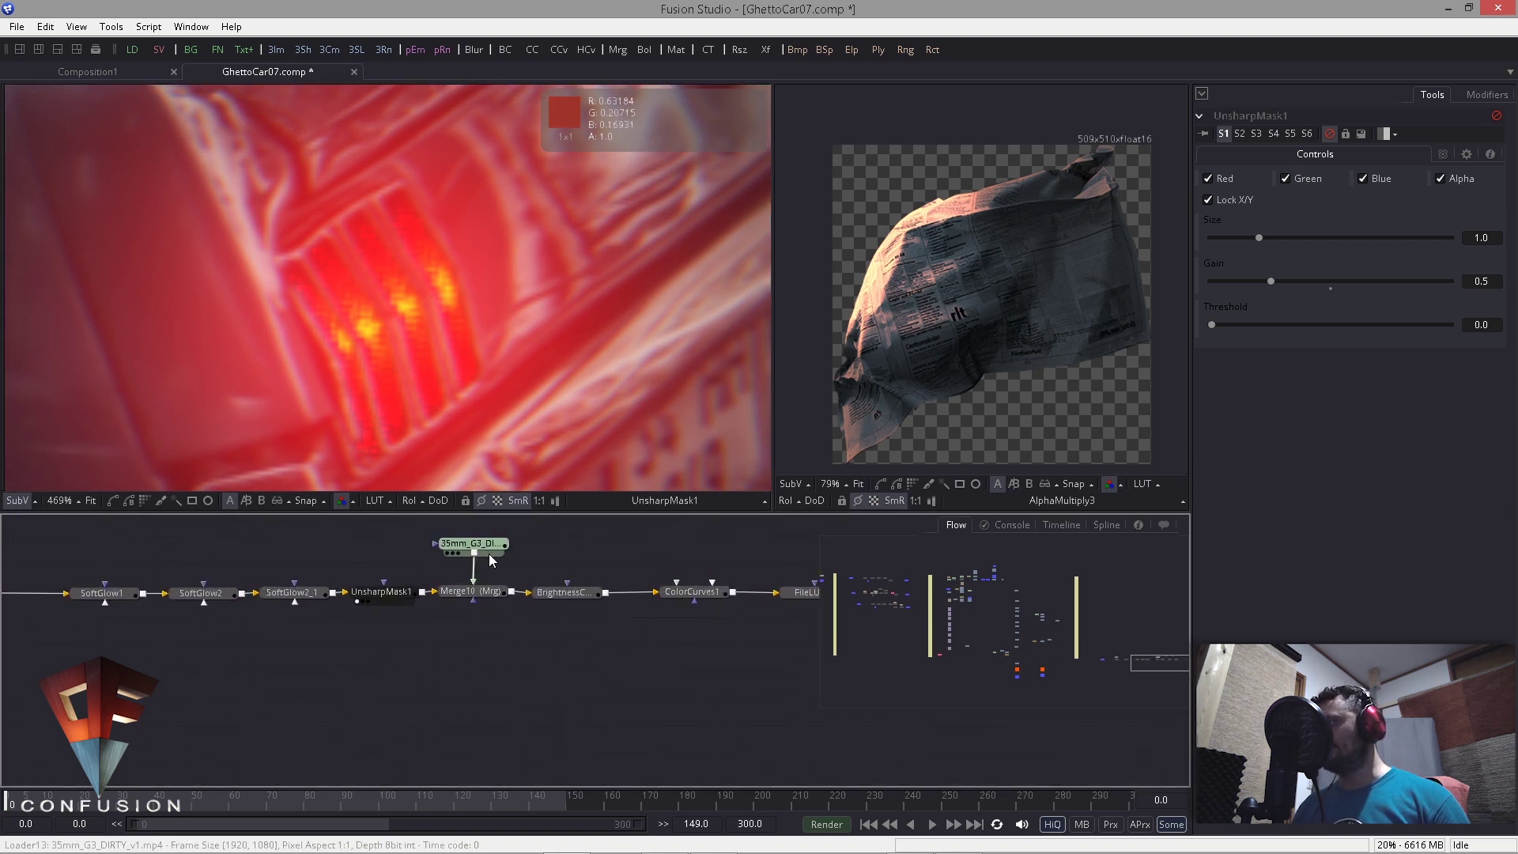
drag(486, 543, 931, 266)
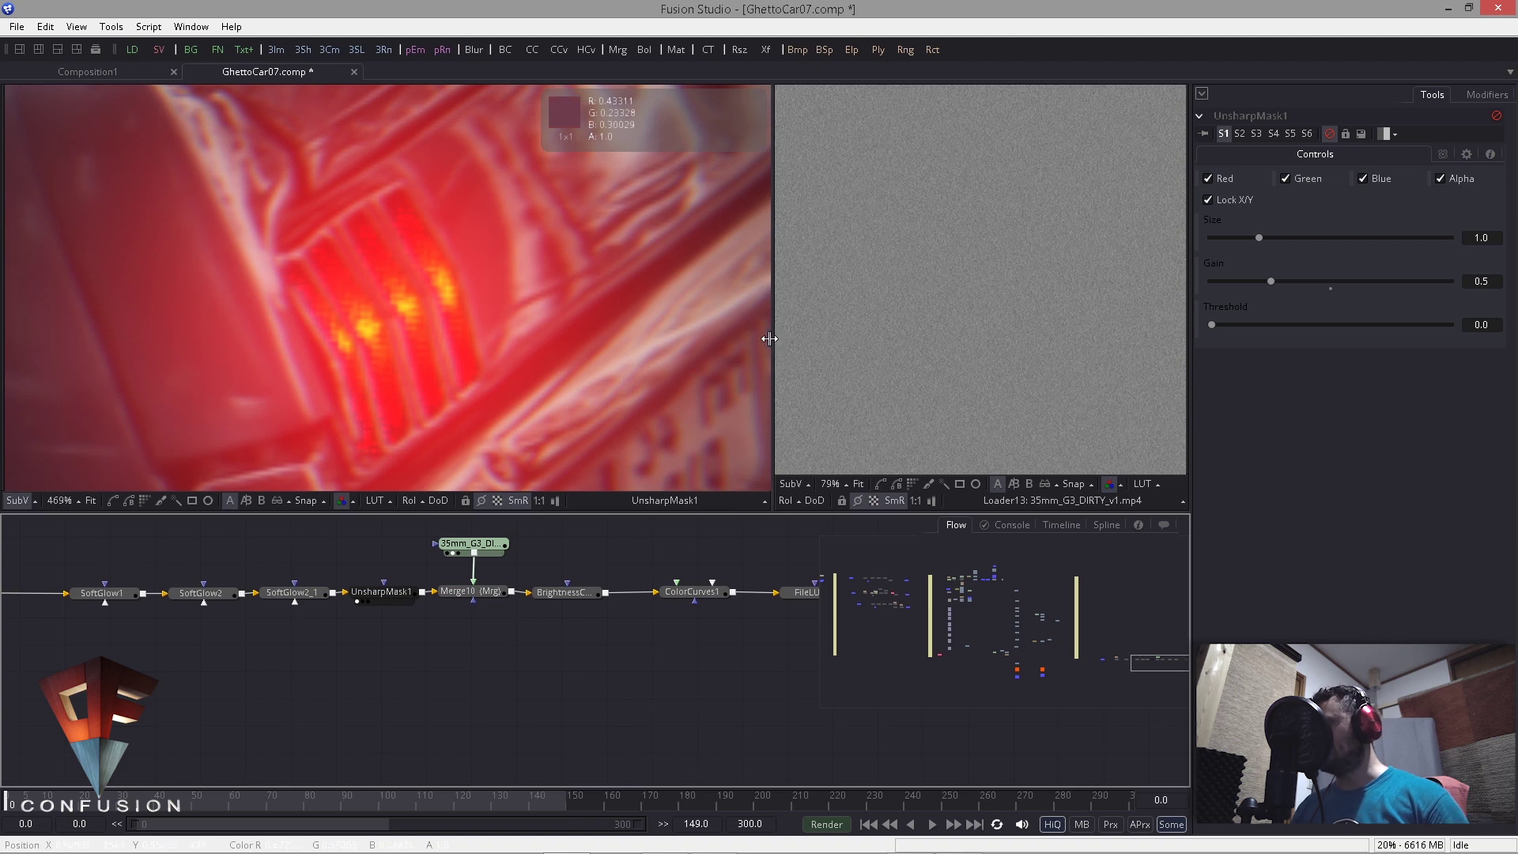
drag(770, 338, 394, 316)
scroll(799, 350, down, 2)
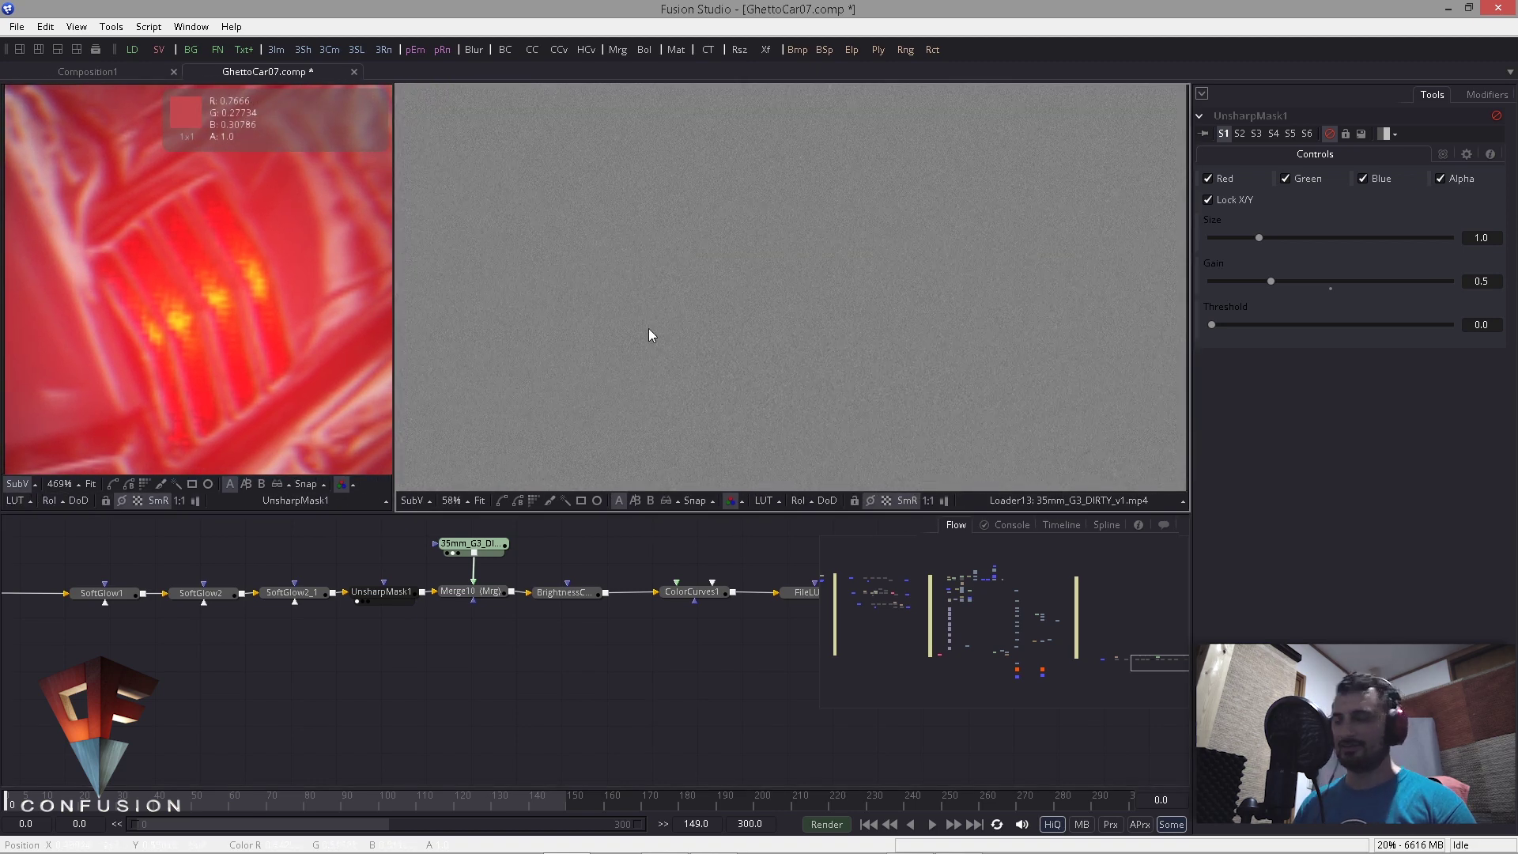
mouse_move(714, 410)
mouse_down()
mouse_move(586, 327)
mouse_move(691, 401)
mouse_up()
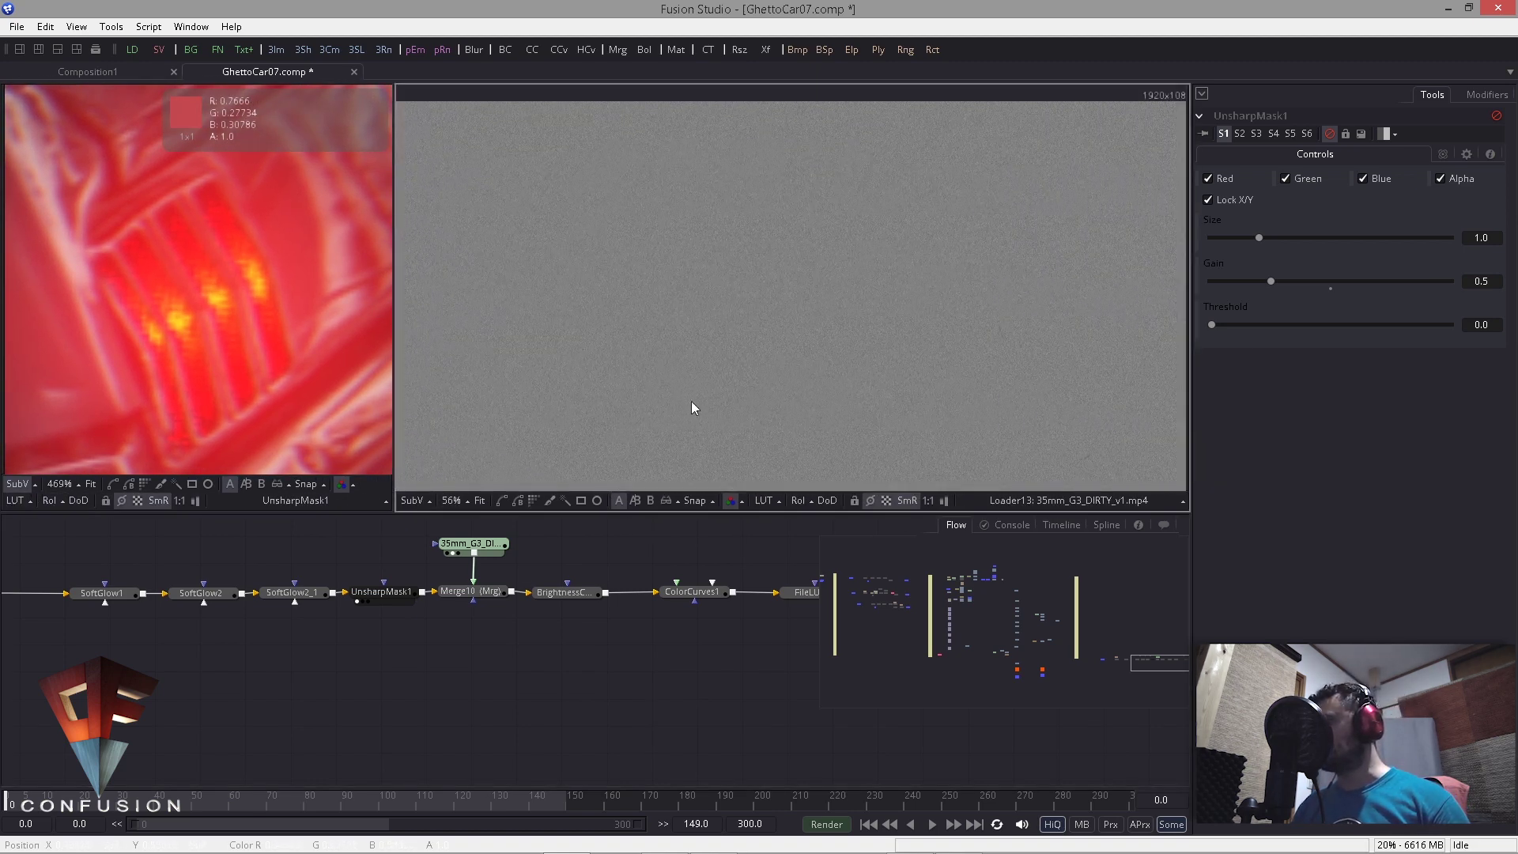
Step: Open the controls of the 35mm_G3_DIRTY_v1.mp4 loader to examine its source file name
click(471, 544)
click(479, 545)
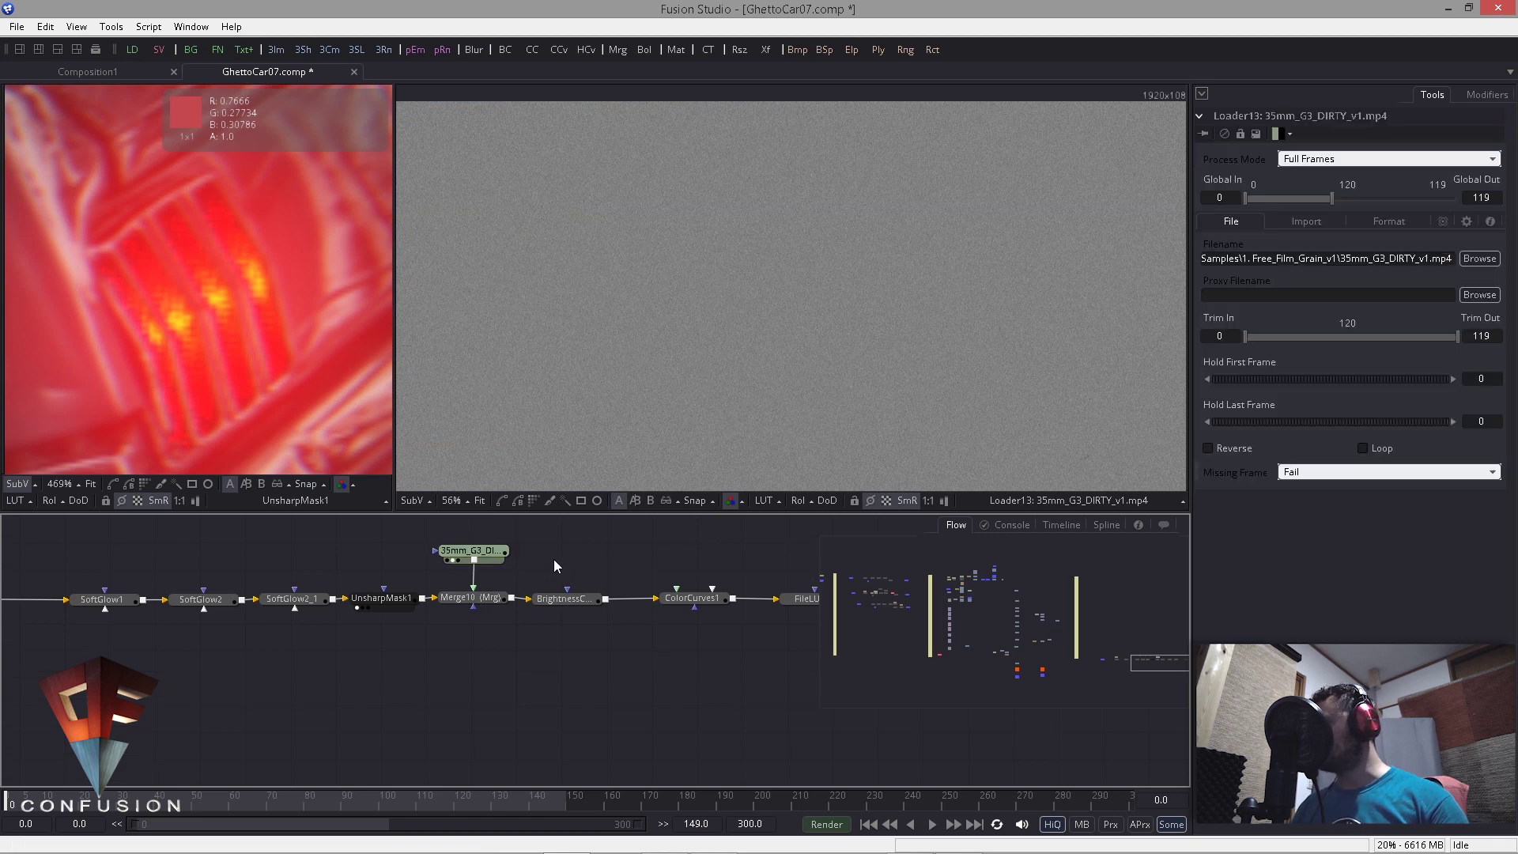
click(1429, 252)
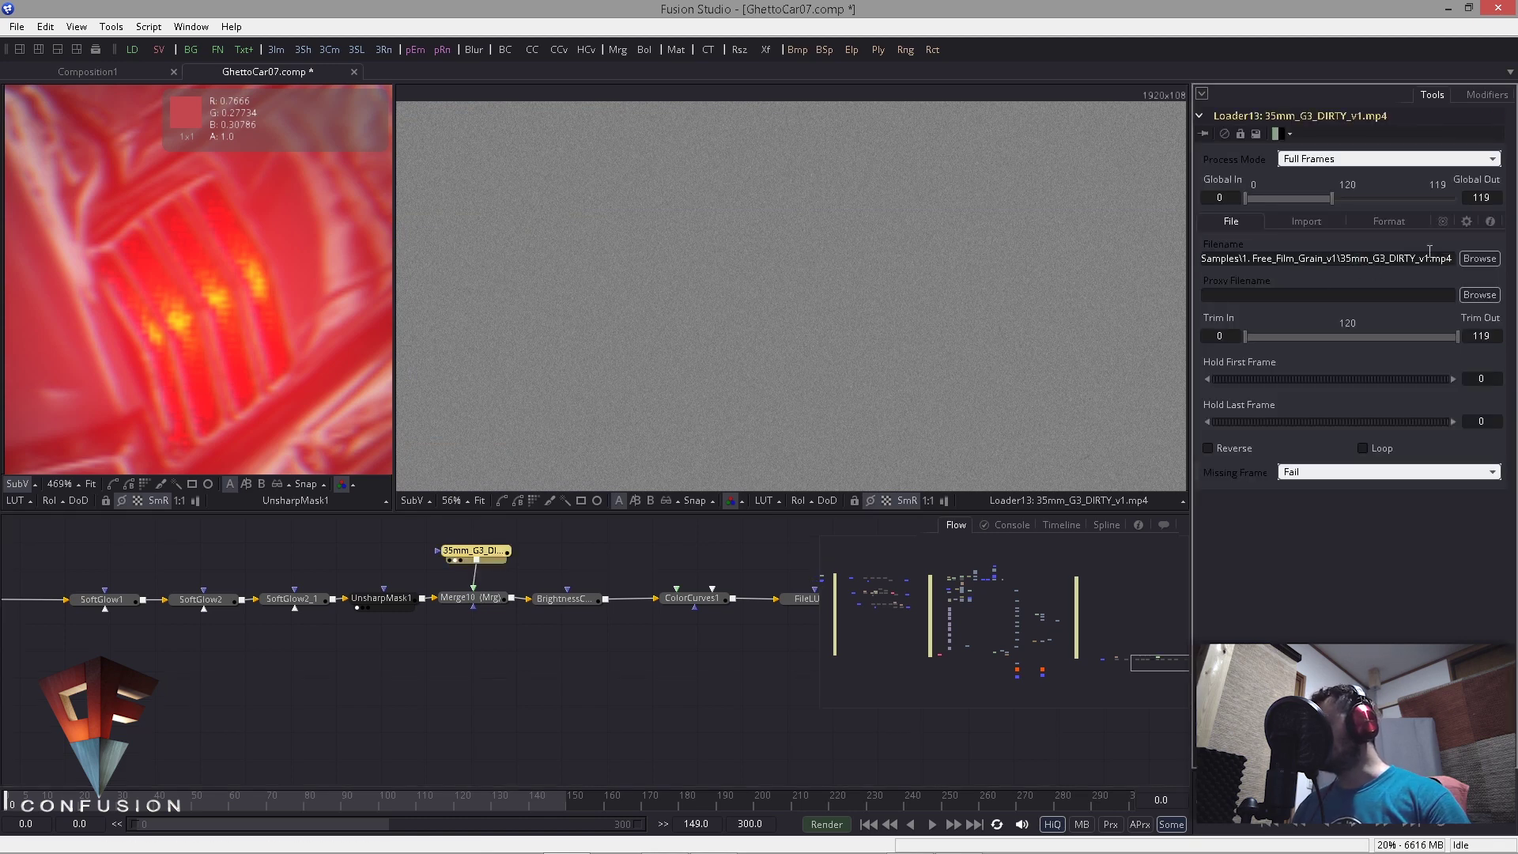
Step: Examine the folder path and file name of the 35mm_G3_DIRTY_v1.mp4 loader, along with its full grain frame
drag(1397, 260, 1453, 259)
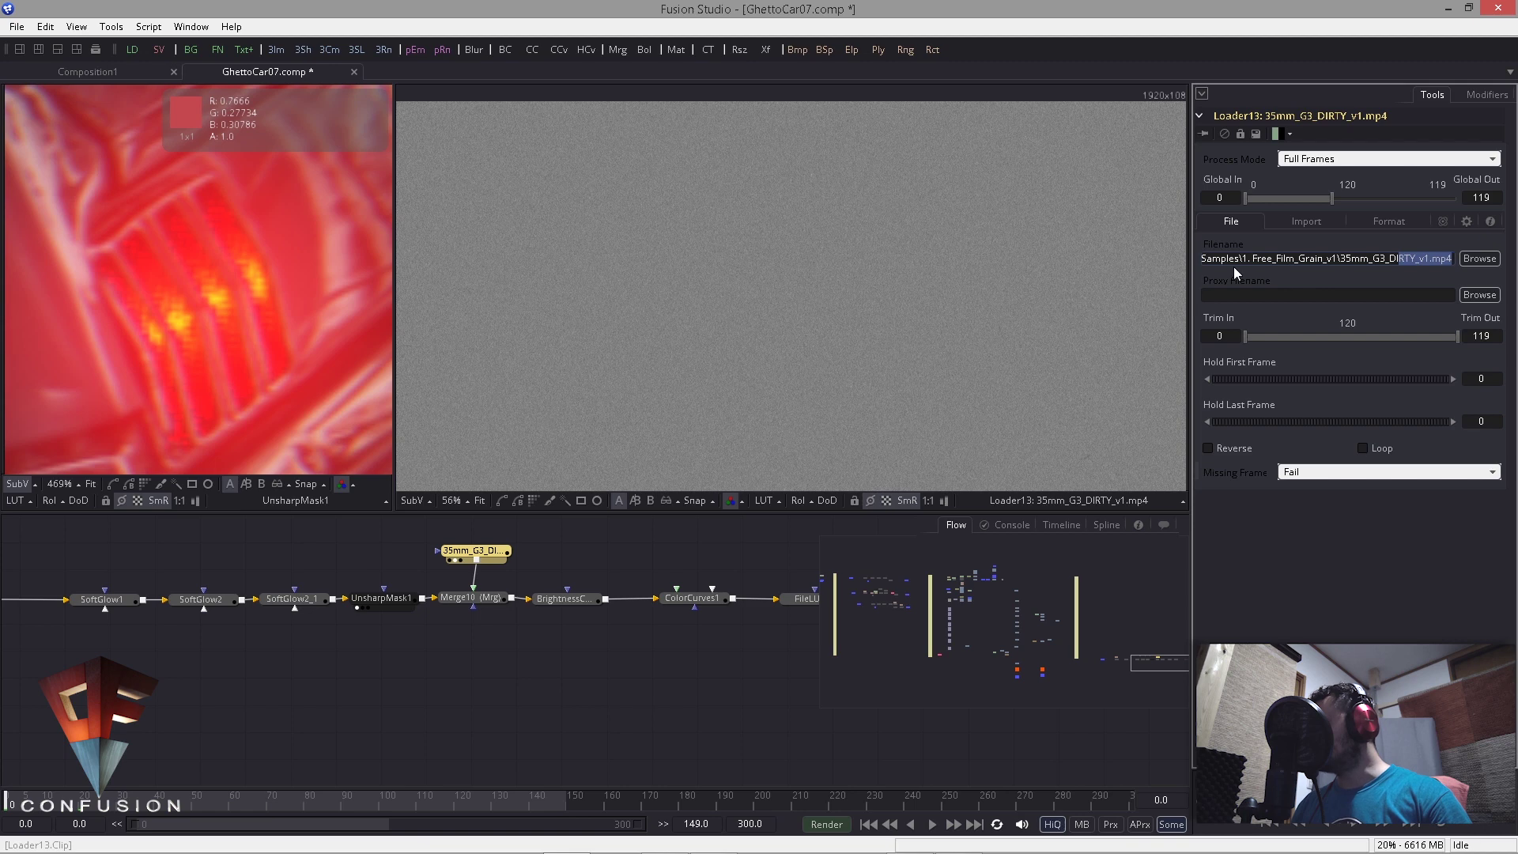
drag(1234, 264, 1205, 265)
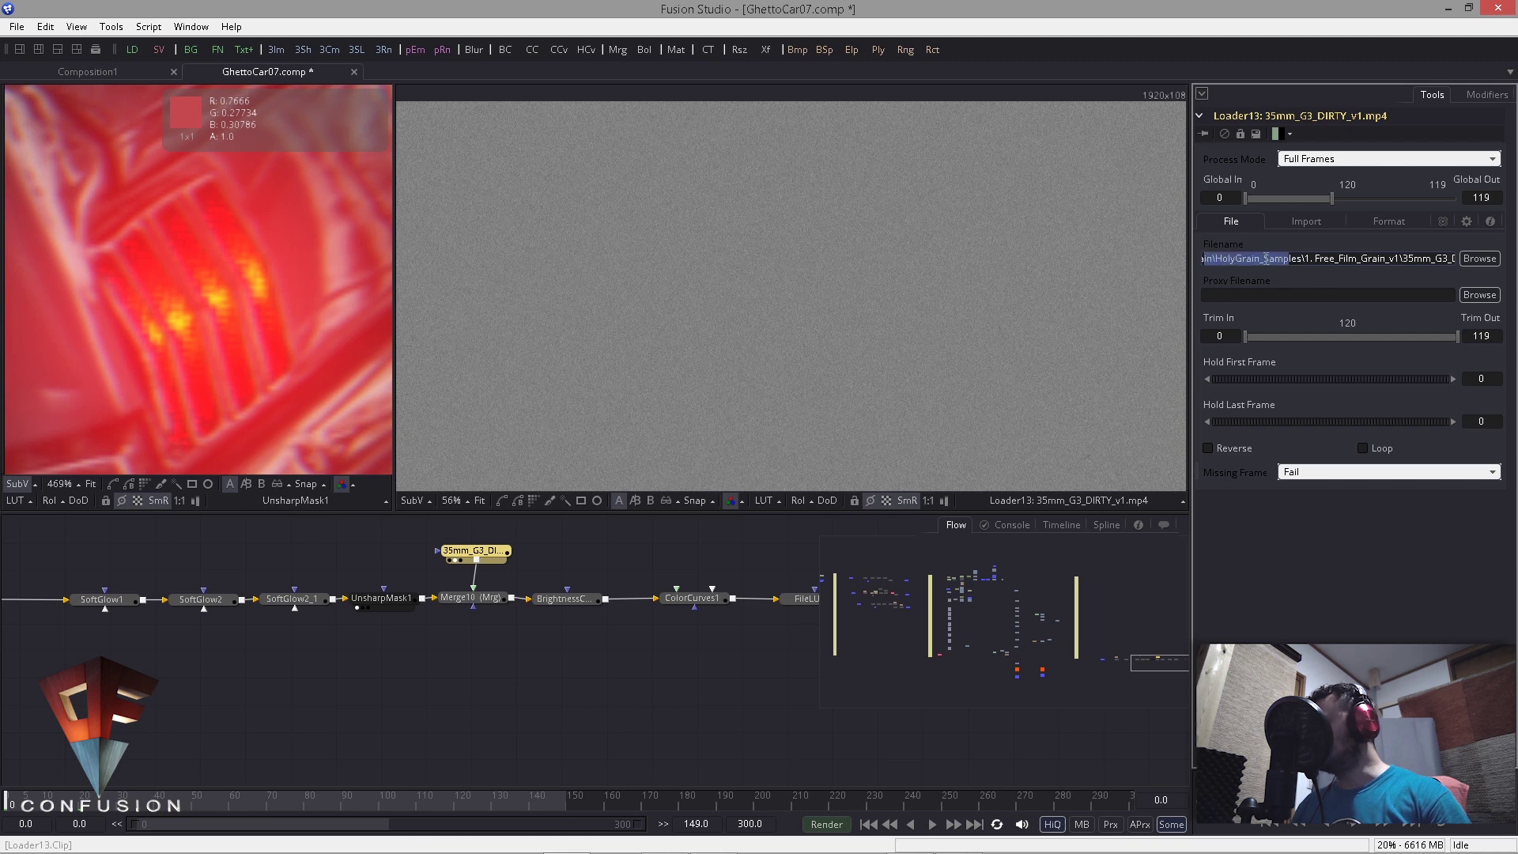
click(1264, 260)
drag(1292, 259, 1489, 259)
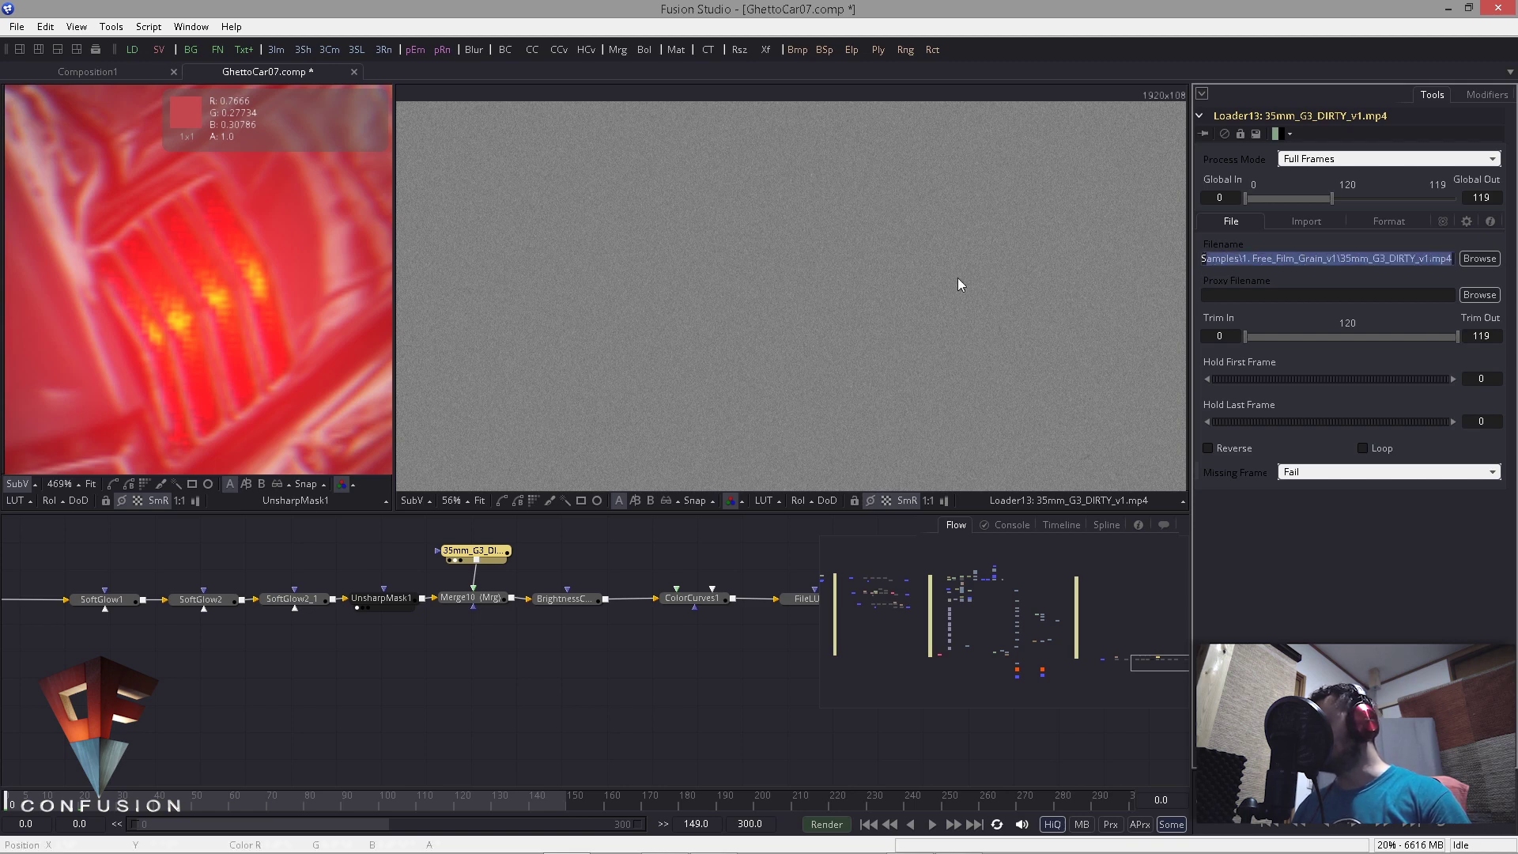
scroll(775, 352, down, 2)
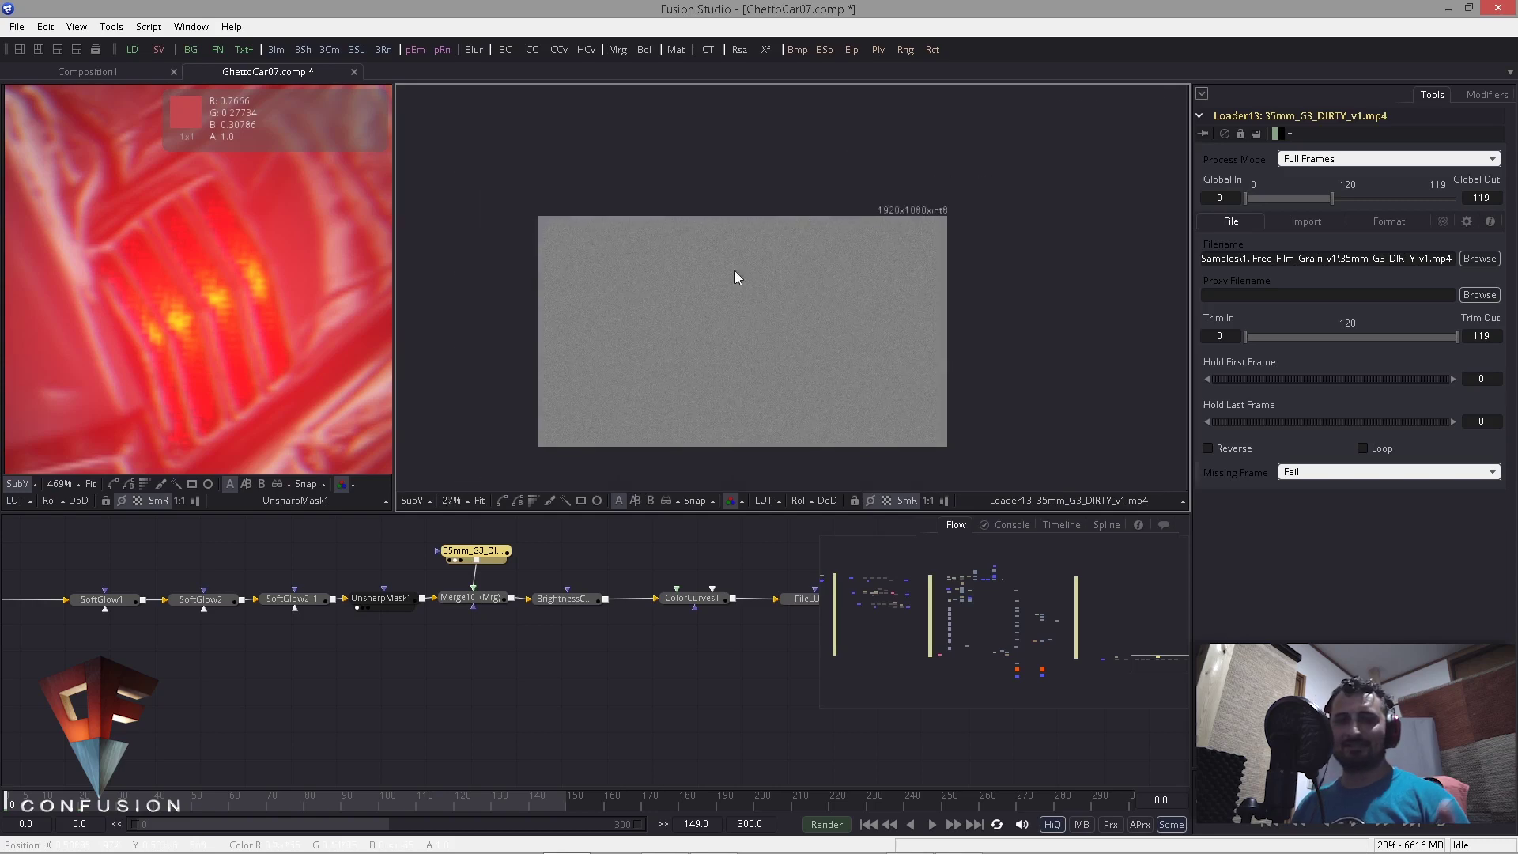
click(651, 545)
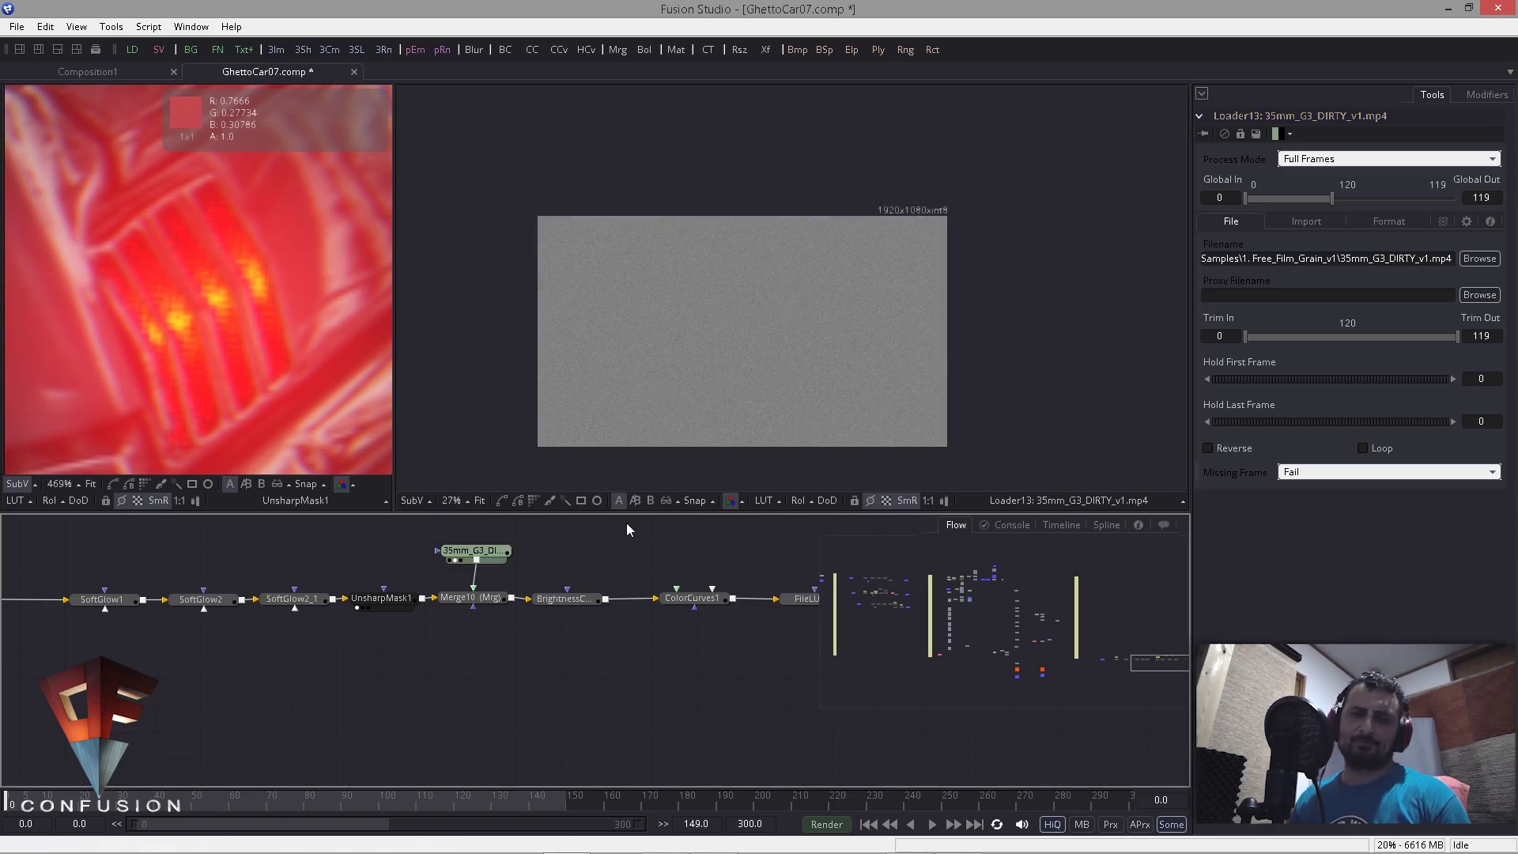
Step: Display the grain loader and Merge10 in the first viewer to examine the grain merge and its controls
drag(486, 553, 144, 338)
drag(9, 269, 197, 308)
click(472, 597)
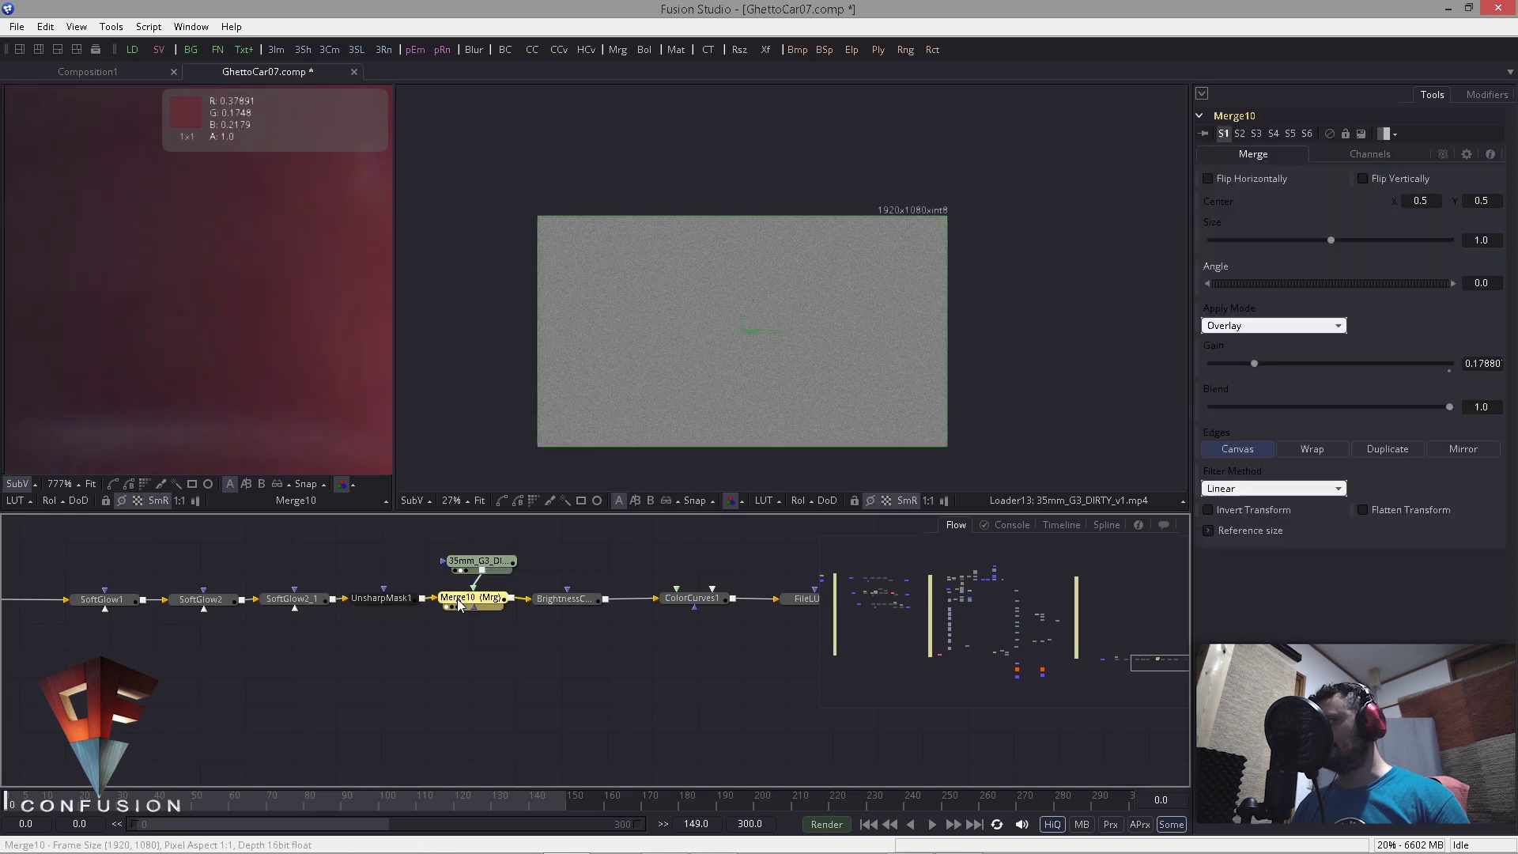
scroll(288, 379, down, 3)
Step: Display BrightnessContrast15 in the first viewer and open its controls to examine the color adjustment on the car
drag(649, 578, 473, 605)
drag(390, 625, 249, 291)
scroll(54, 329, down, 3)
scroll(96, 324, down, 3)
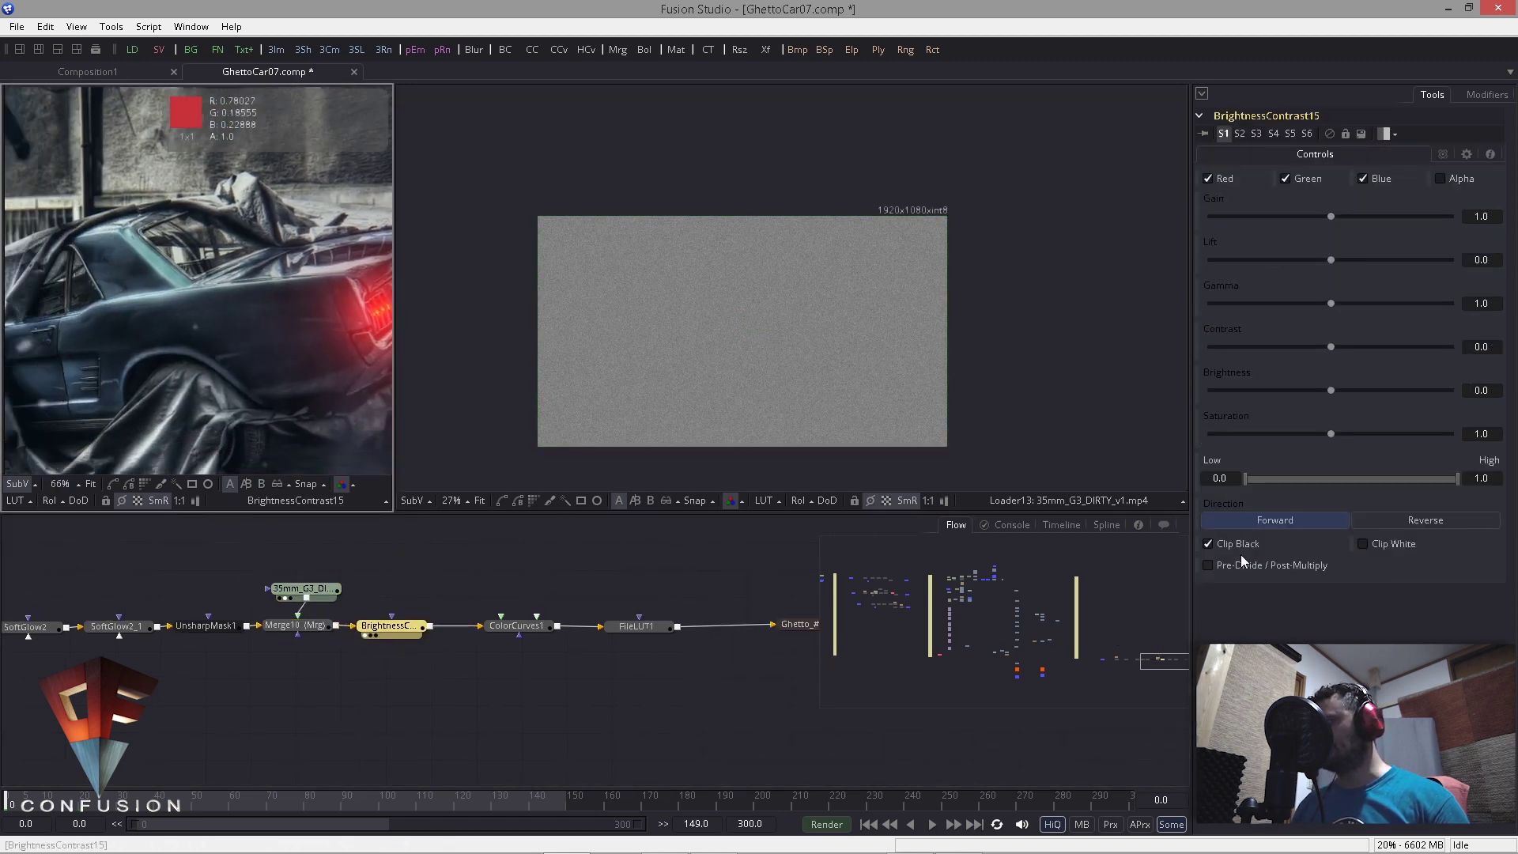
Step: Display ColorCurves1 in the first viewer and examine its red, green and blue curves in the Spline editor, then return to the node flow
drag(479, 686, 594, 695)
scroll(586, 646, down, 1)
mouse_move(606, 642)
mouse_down()
mouse_move(218, 437)
mouse_move(618, 636)
mouse_up()
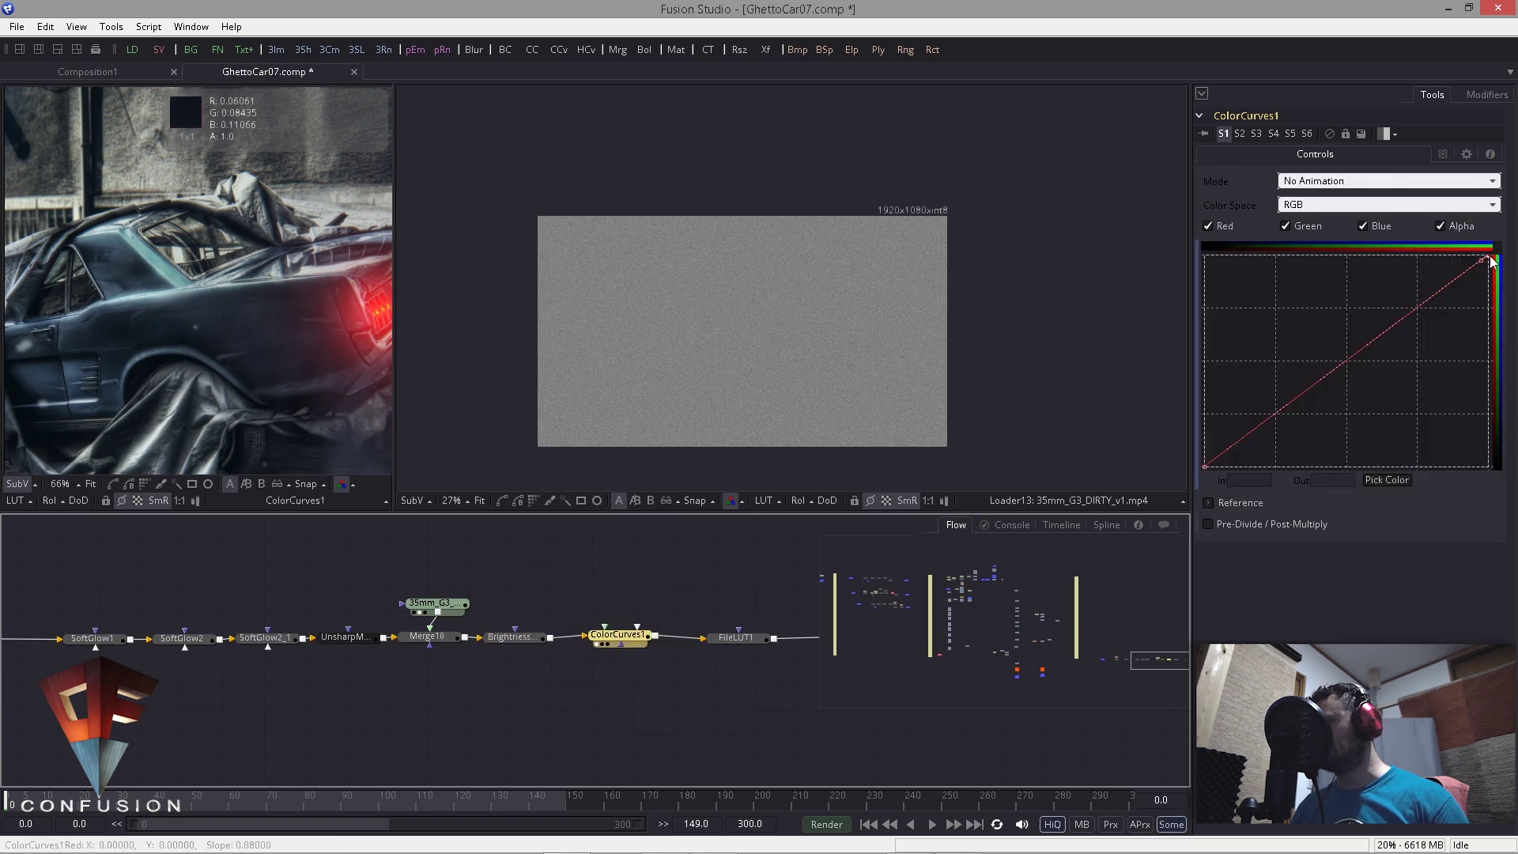
click(1106, 525)
click(46, 605)
click(46, 621)
click(46, 637)
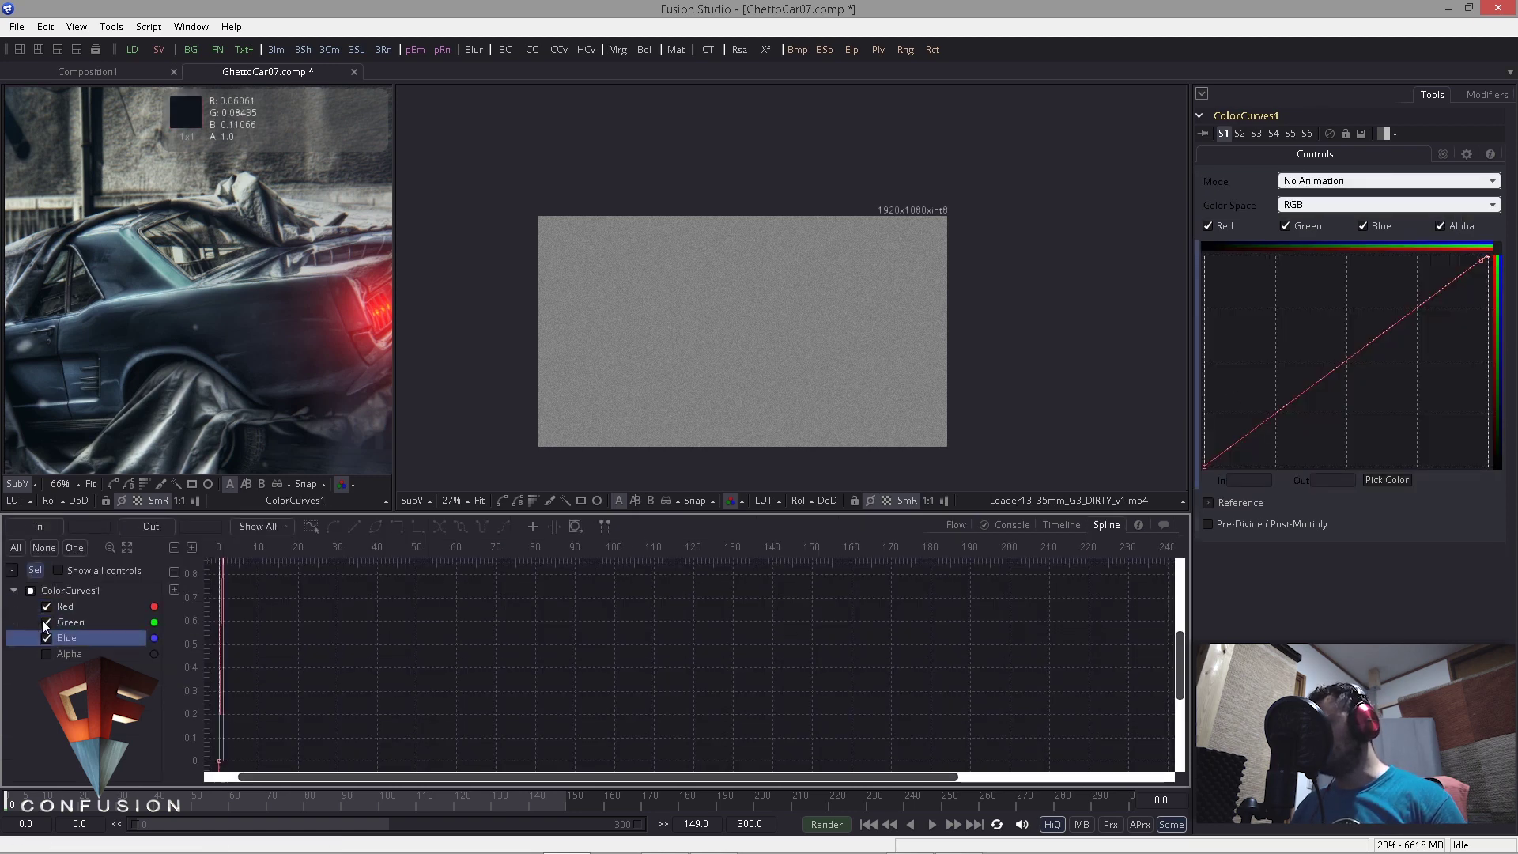
click(126, 547)
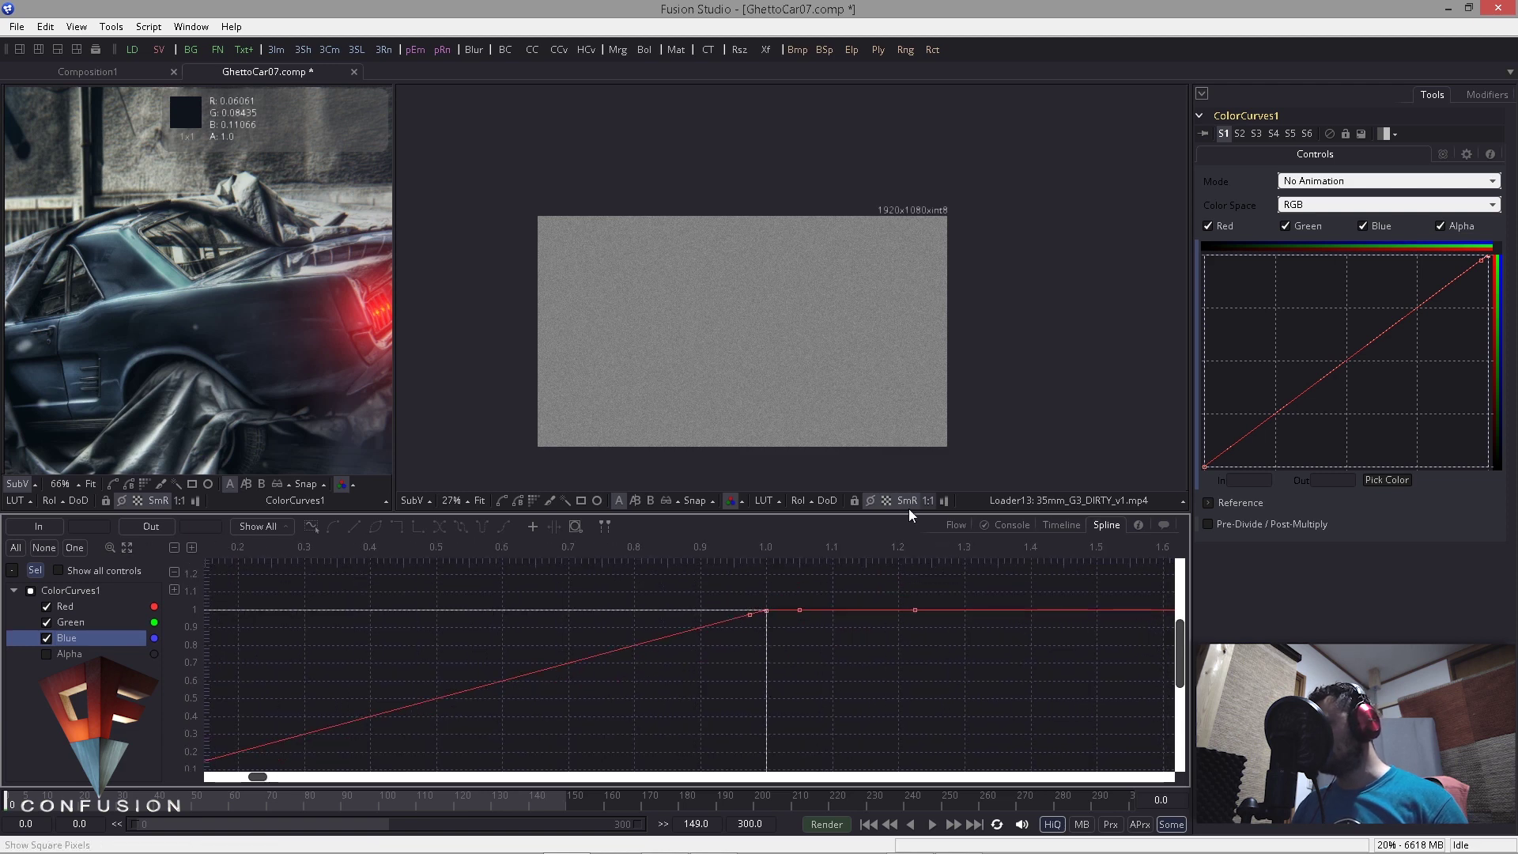
click(955, 525)
click(453, 611)
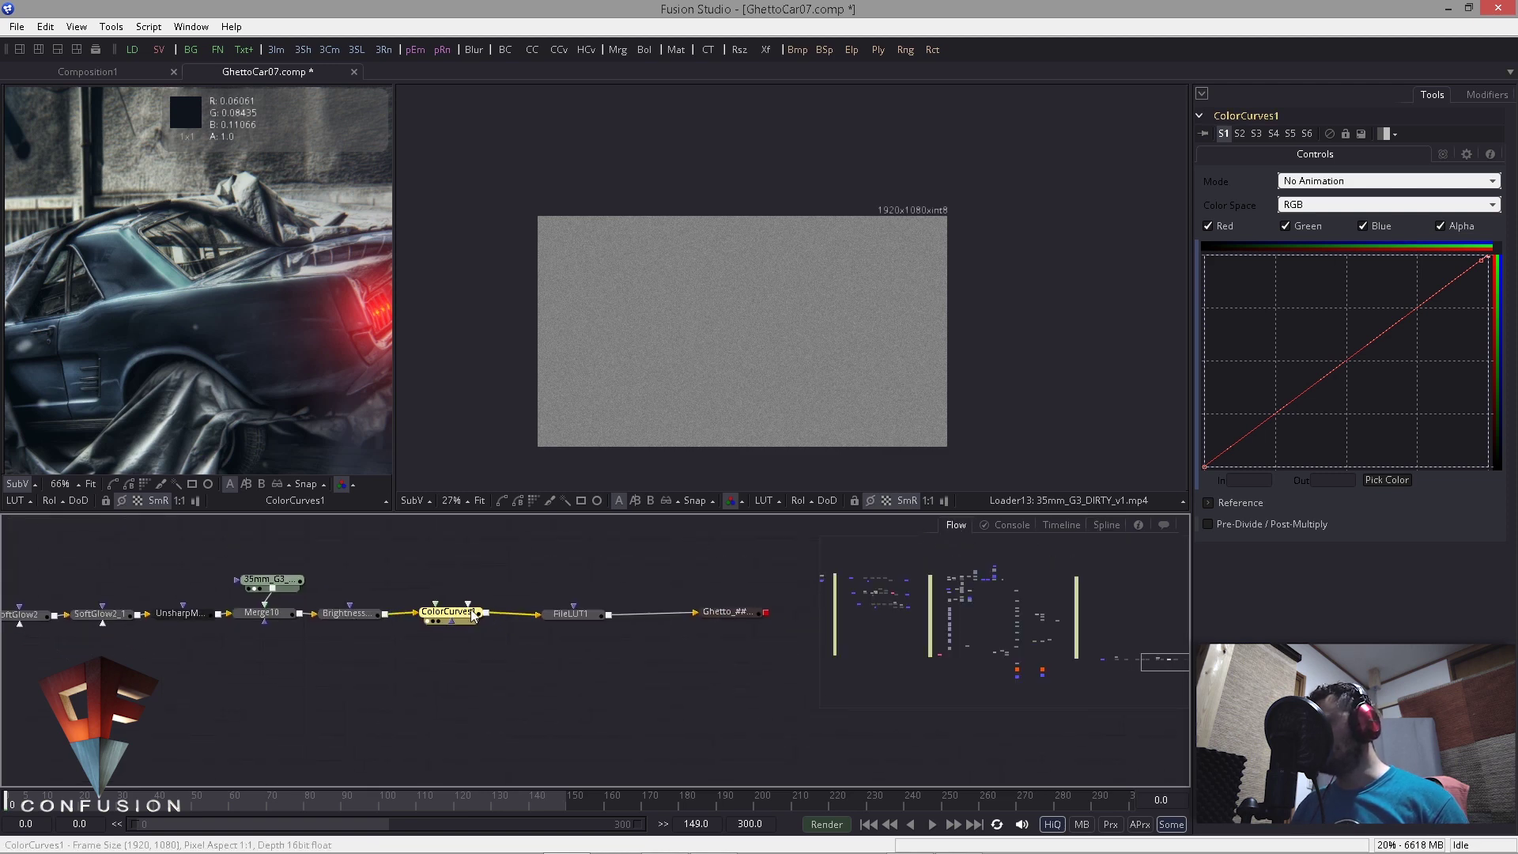
Step: Widen the first viewer to examine the whole car image at ColorCurves1
drag(394, 352, 995, 371)
scroll(443, 336, down, 3)
scroll(373, 378, up, 3)
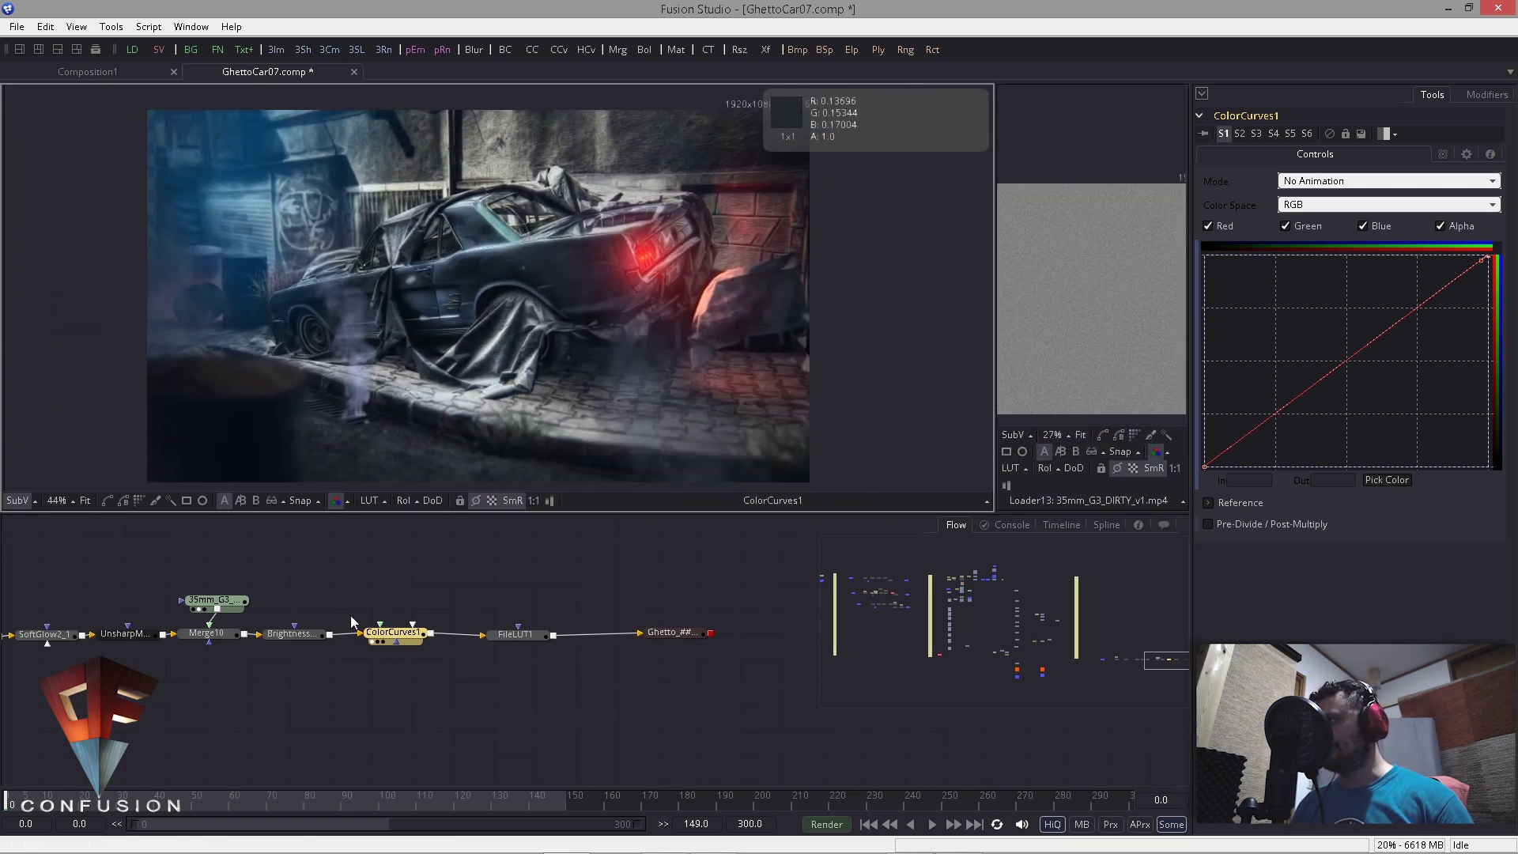
drag(411, 630, 416, 631)
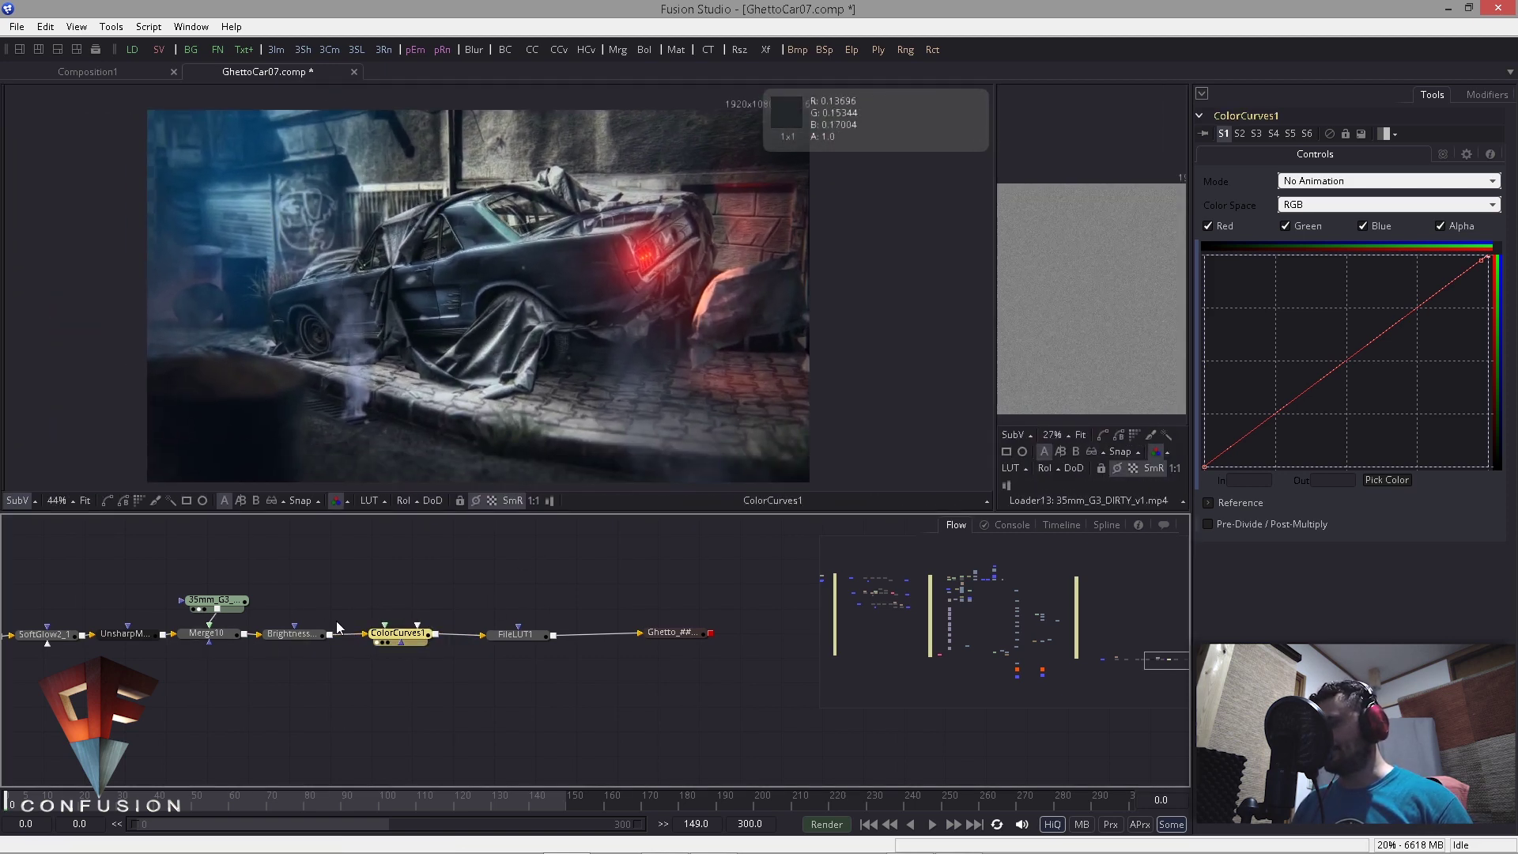
Step: Open the FileLUT1 controls and display its GroundControl_Blue_Undertones.cube grade in the first viewer
drag(522, 634, 531, 629)
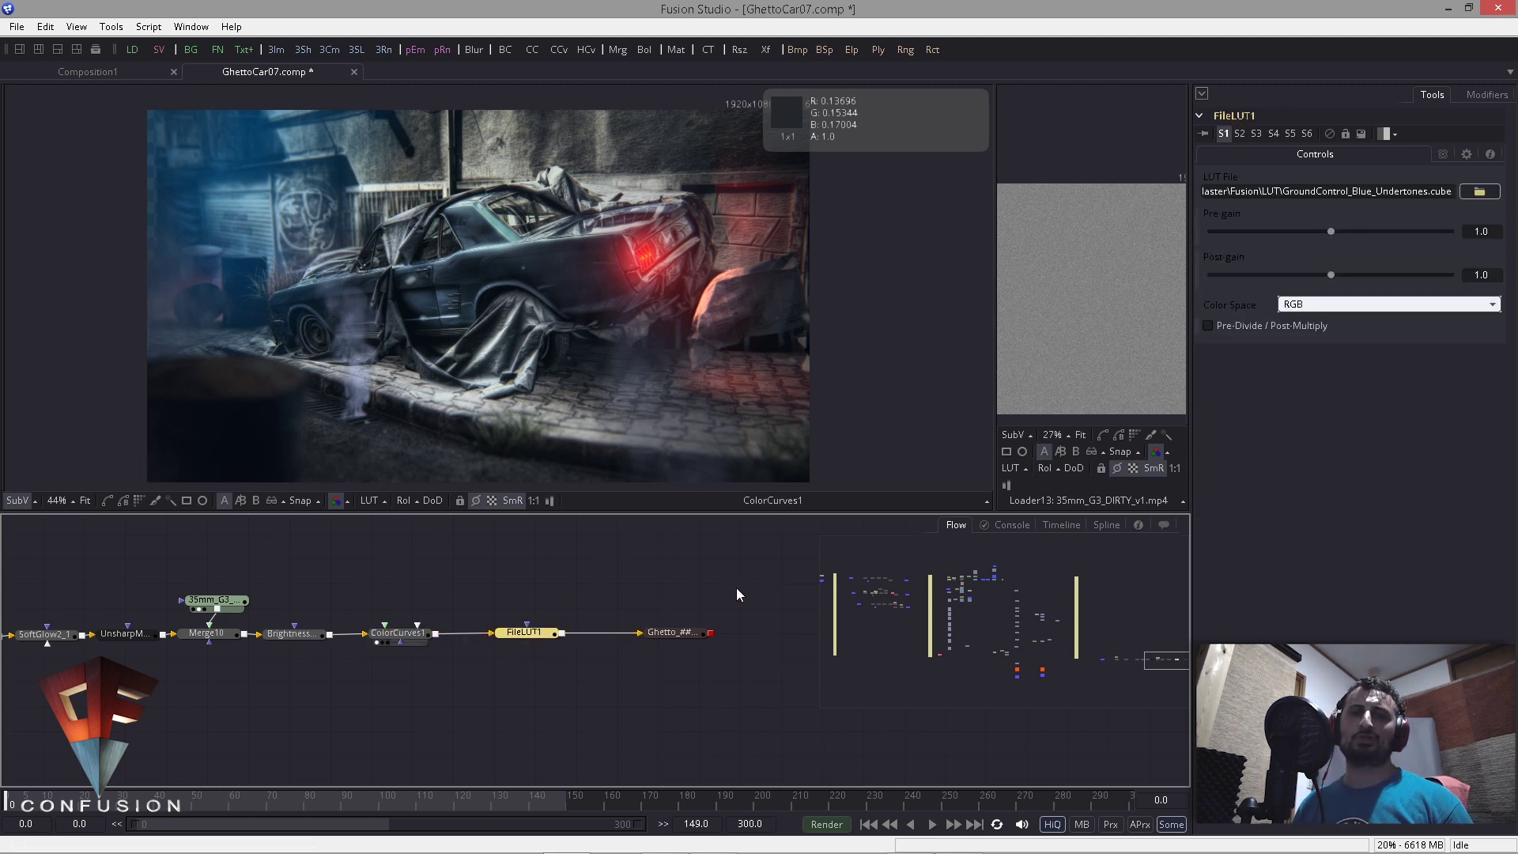
click(558, 609)
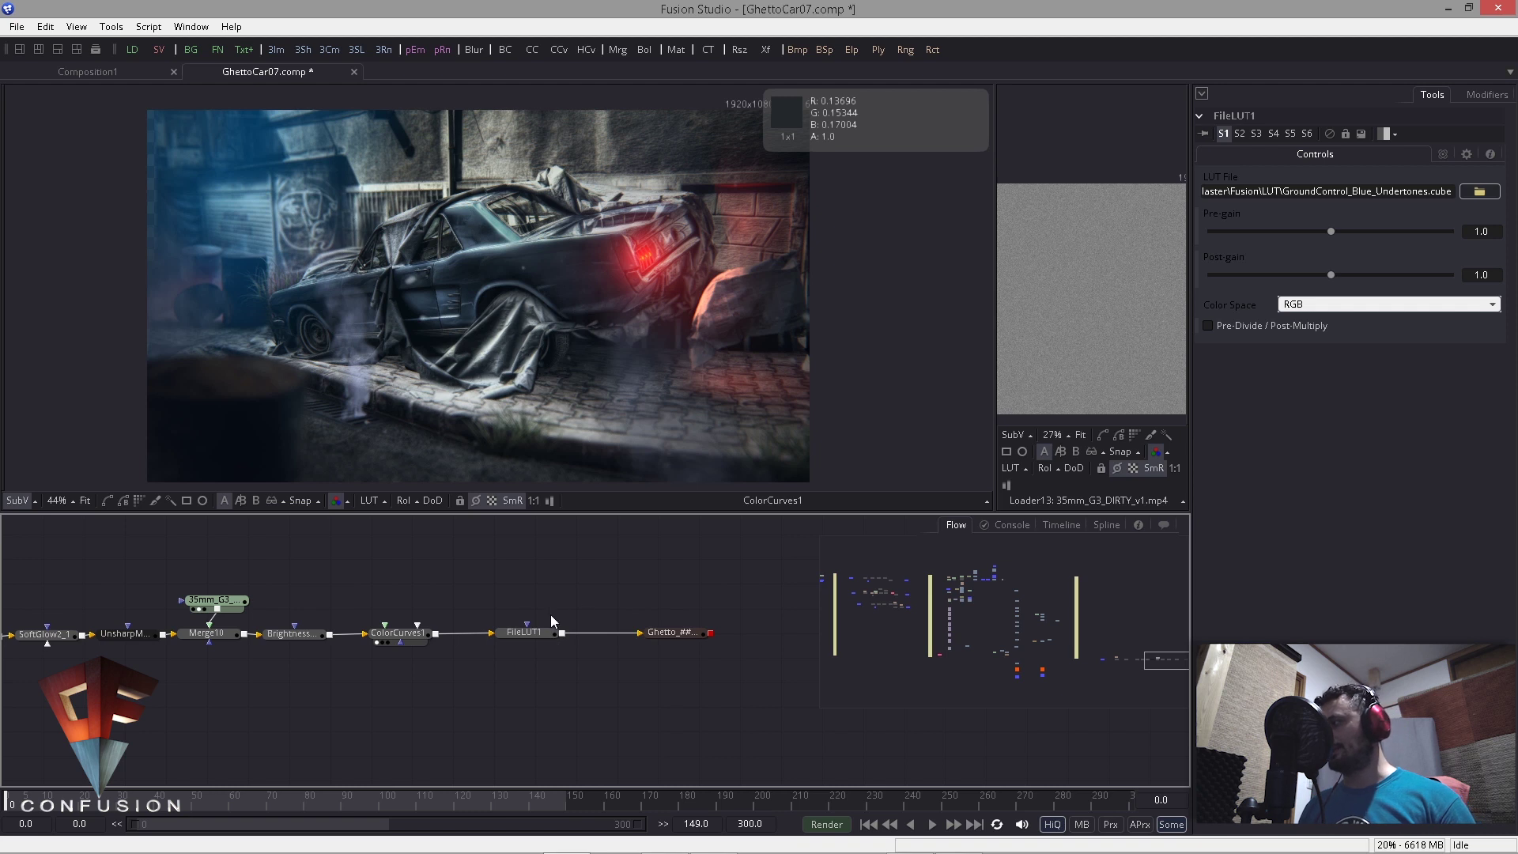
drag(534, 631, 463, 329)
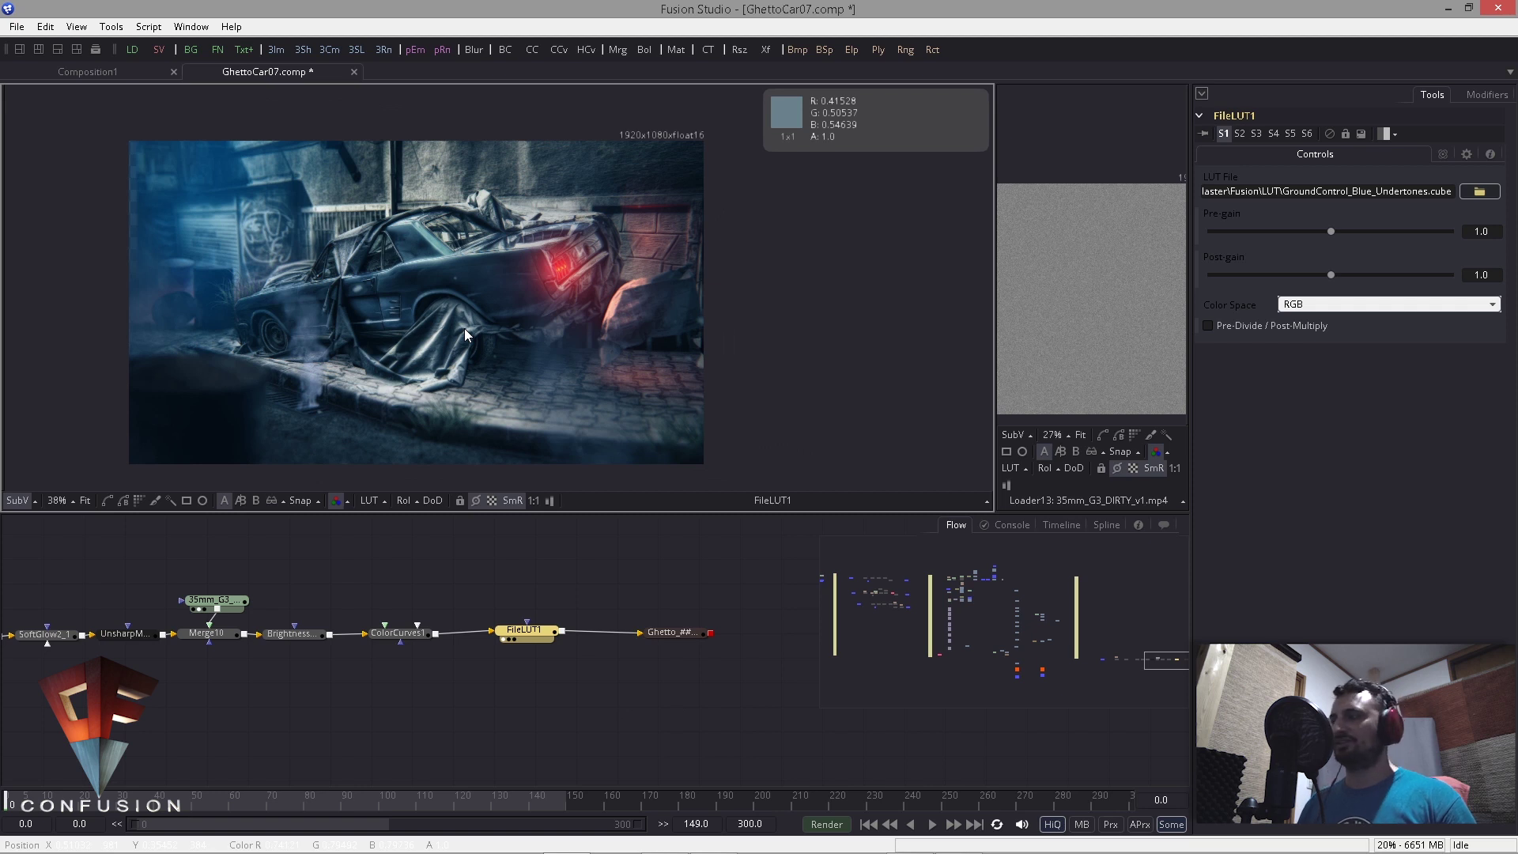